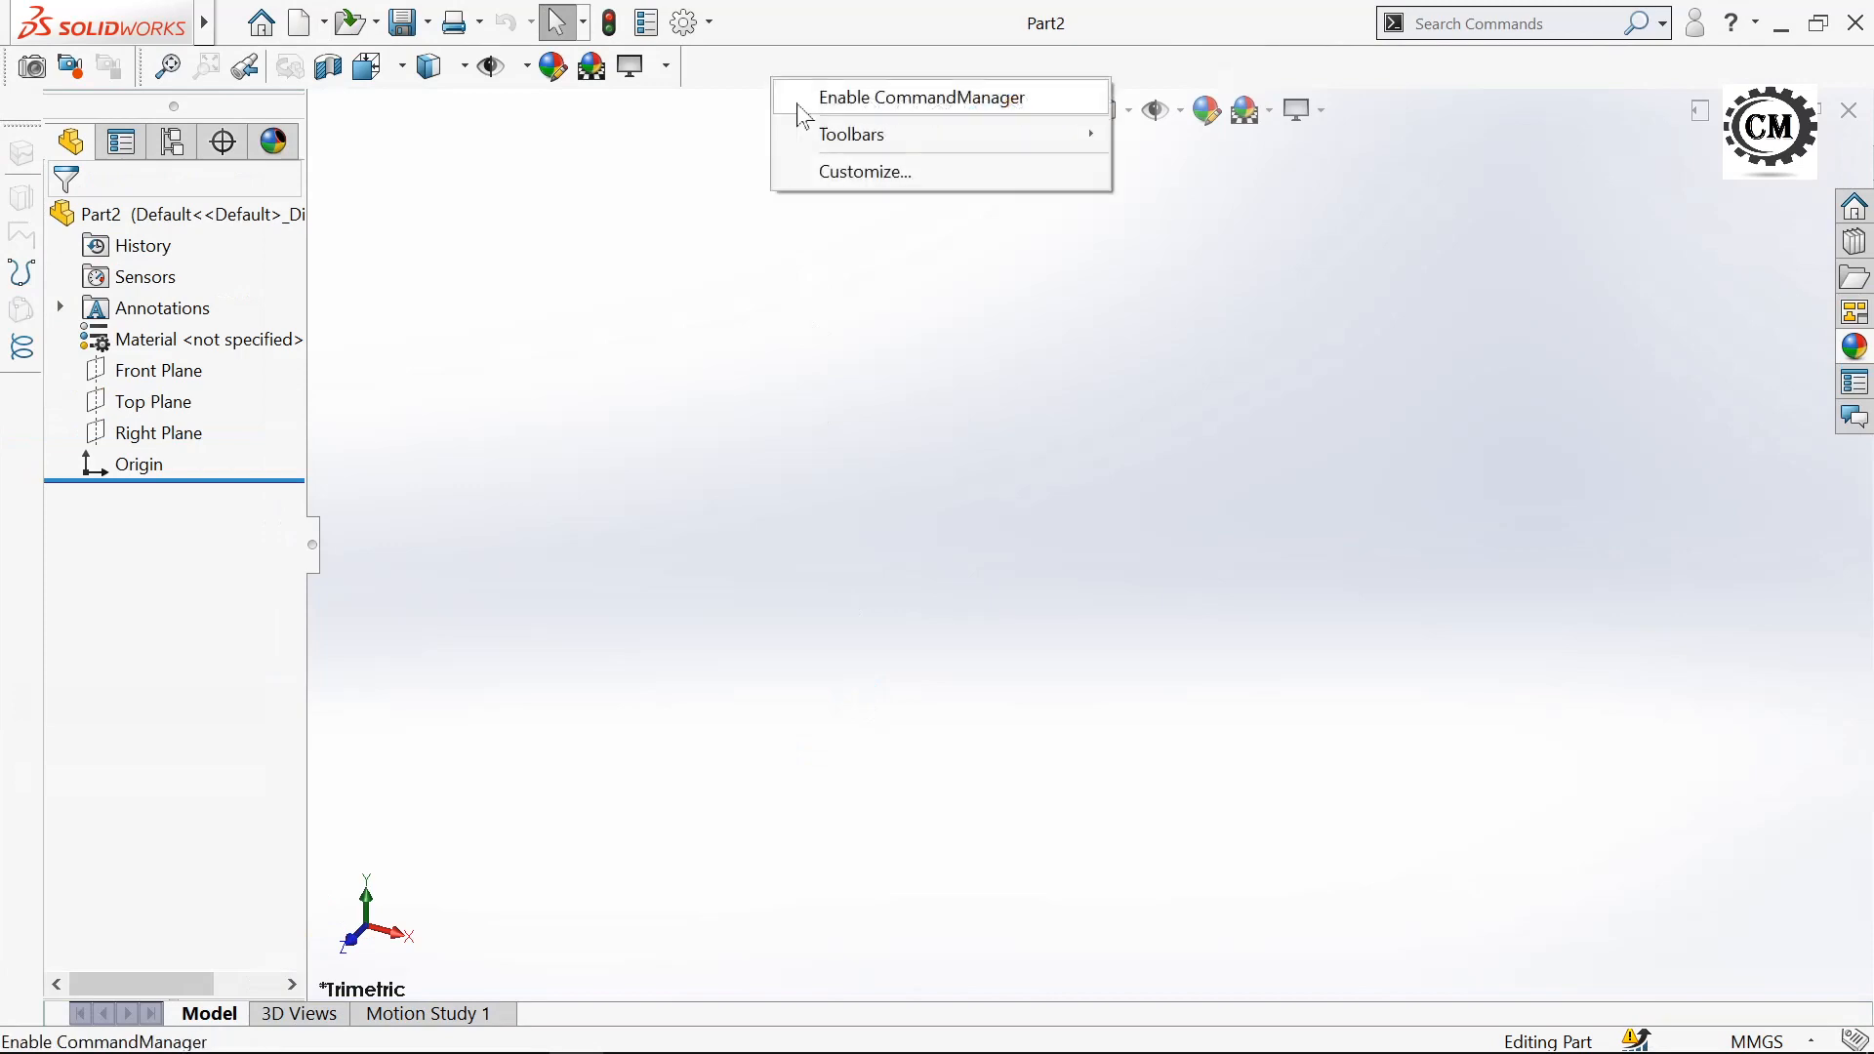
# - Enable the CommandManager and start a new sketch on the Front Plane
pyautogui.click(836, 101)
pyautogui.click(123, 220)
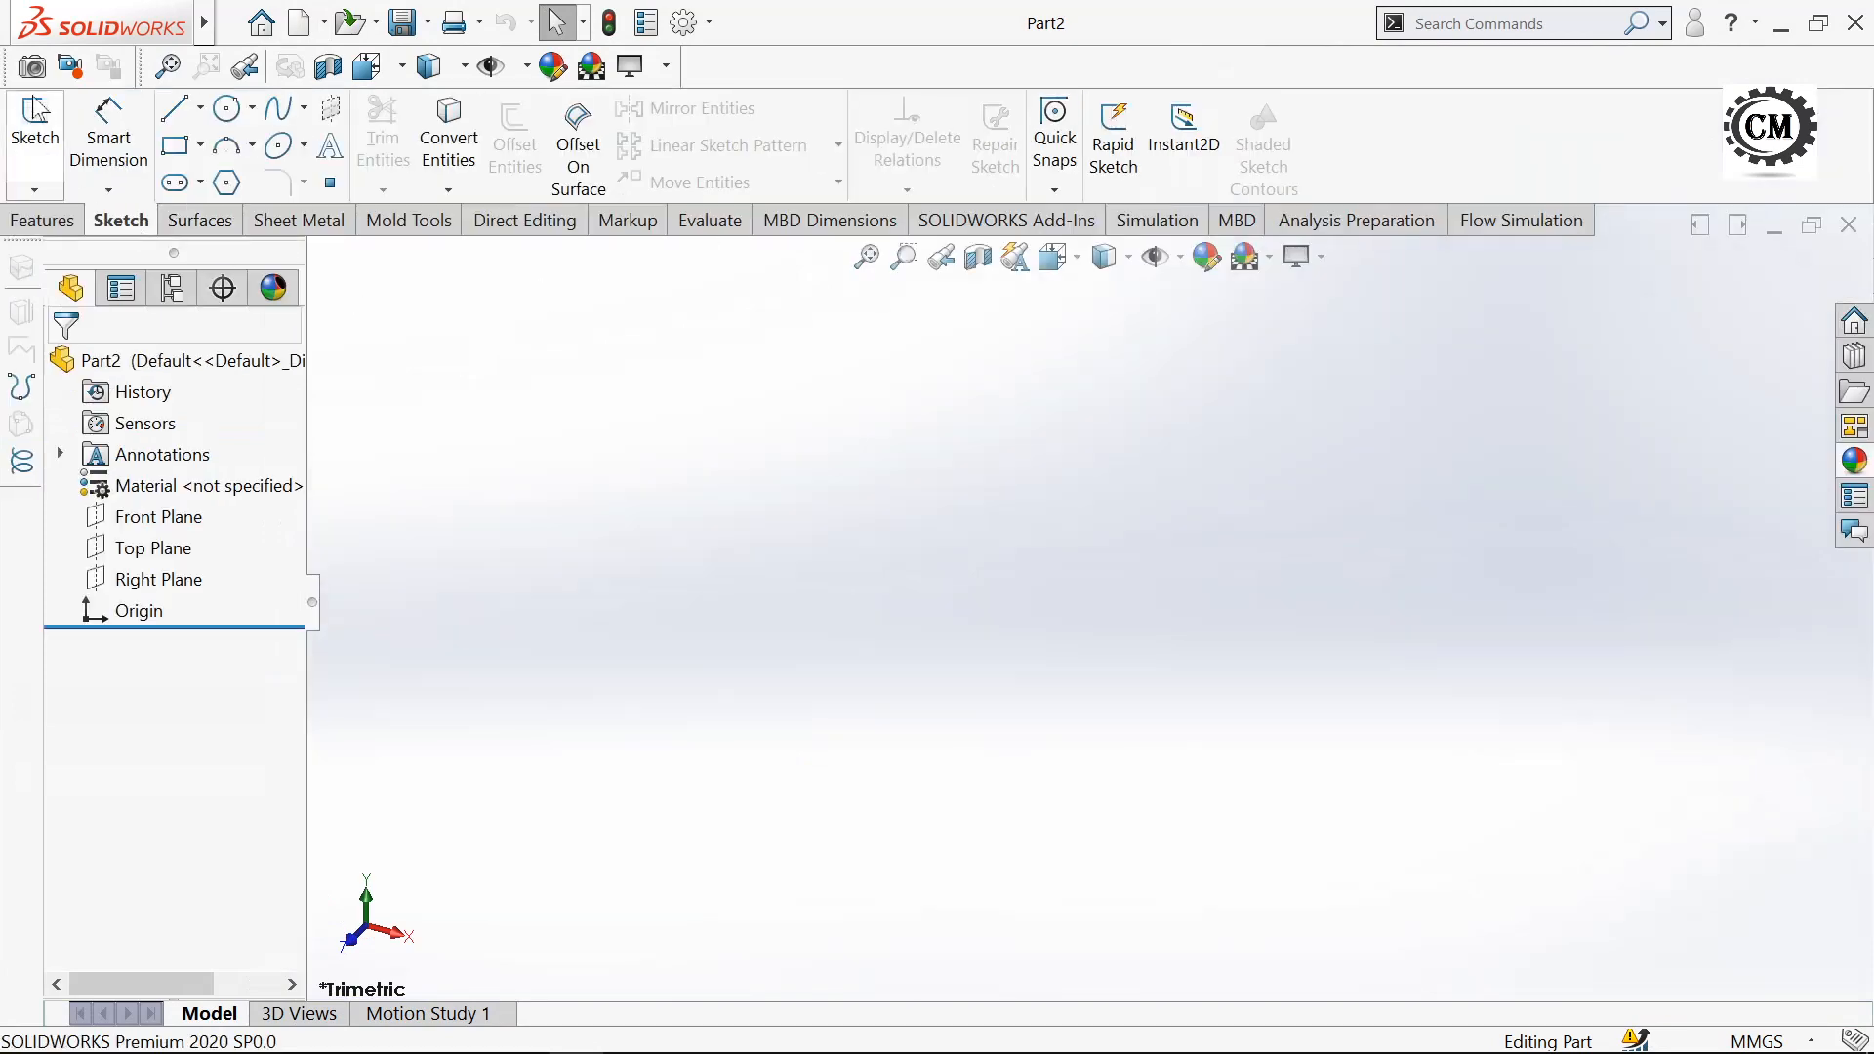
pyautogui.click(35, 122)
pyautogui.click(825, 383)
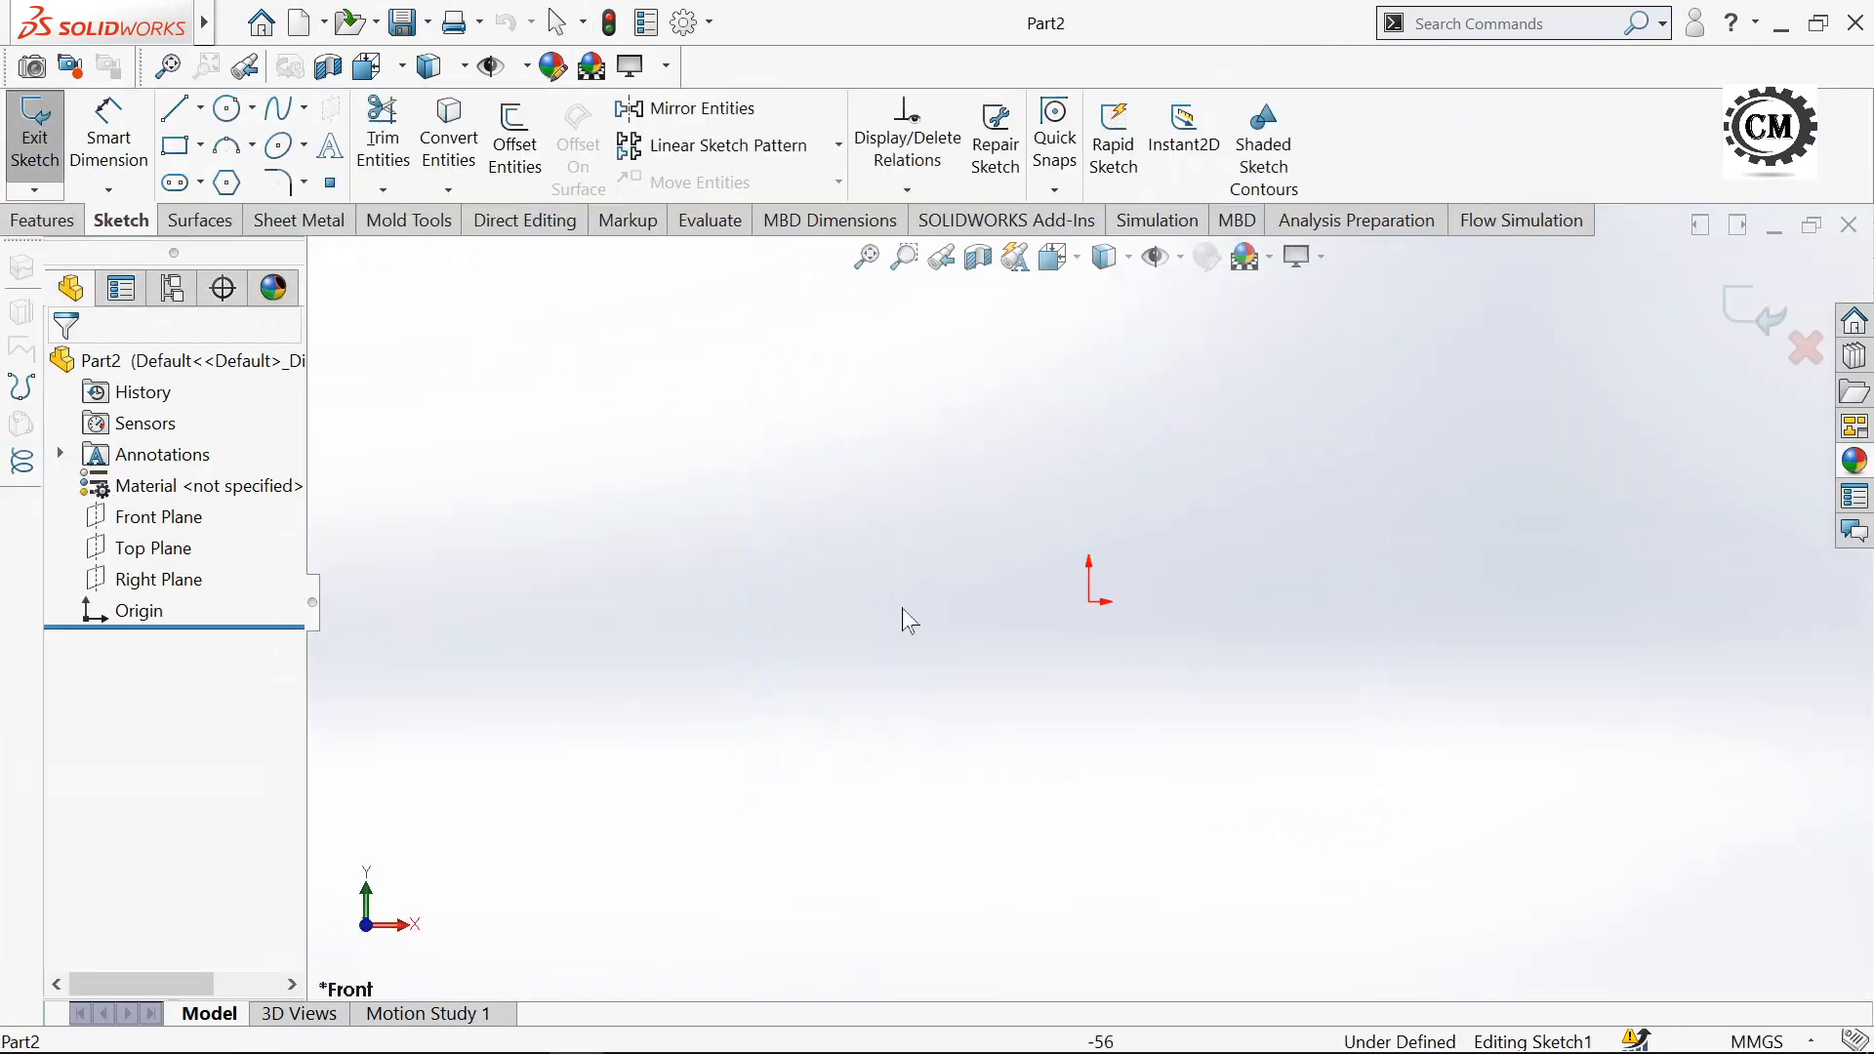
# - Switch to cad practice.pdf in Adobe Reader to examine the dimensioned part drawing, and return to the SOLIDWORKS sketch
pyautogui.hotkey('alt', 'Tab')
pyautogui.hotkey('alt', 'Tab')
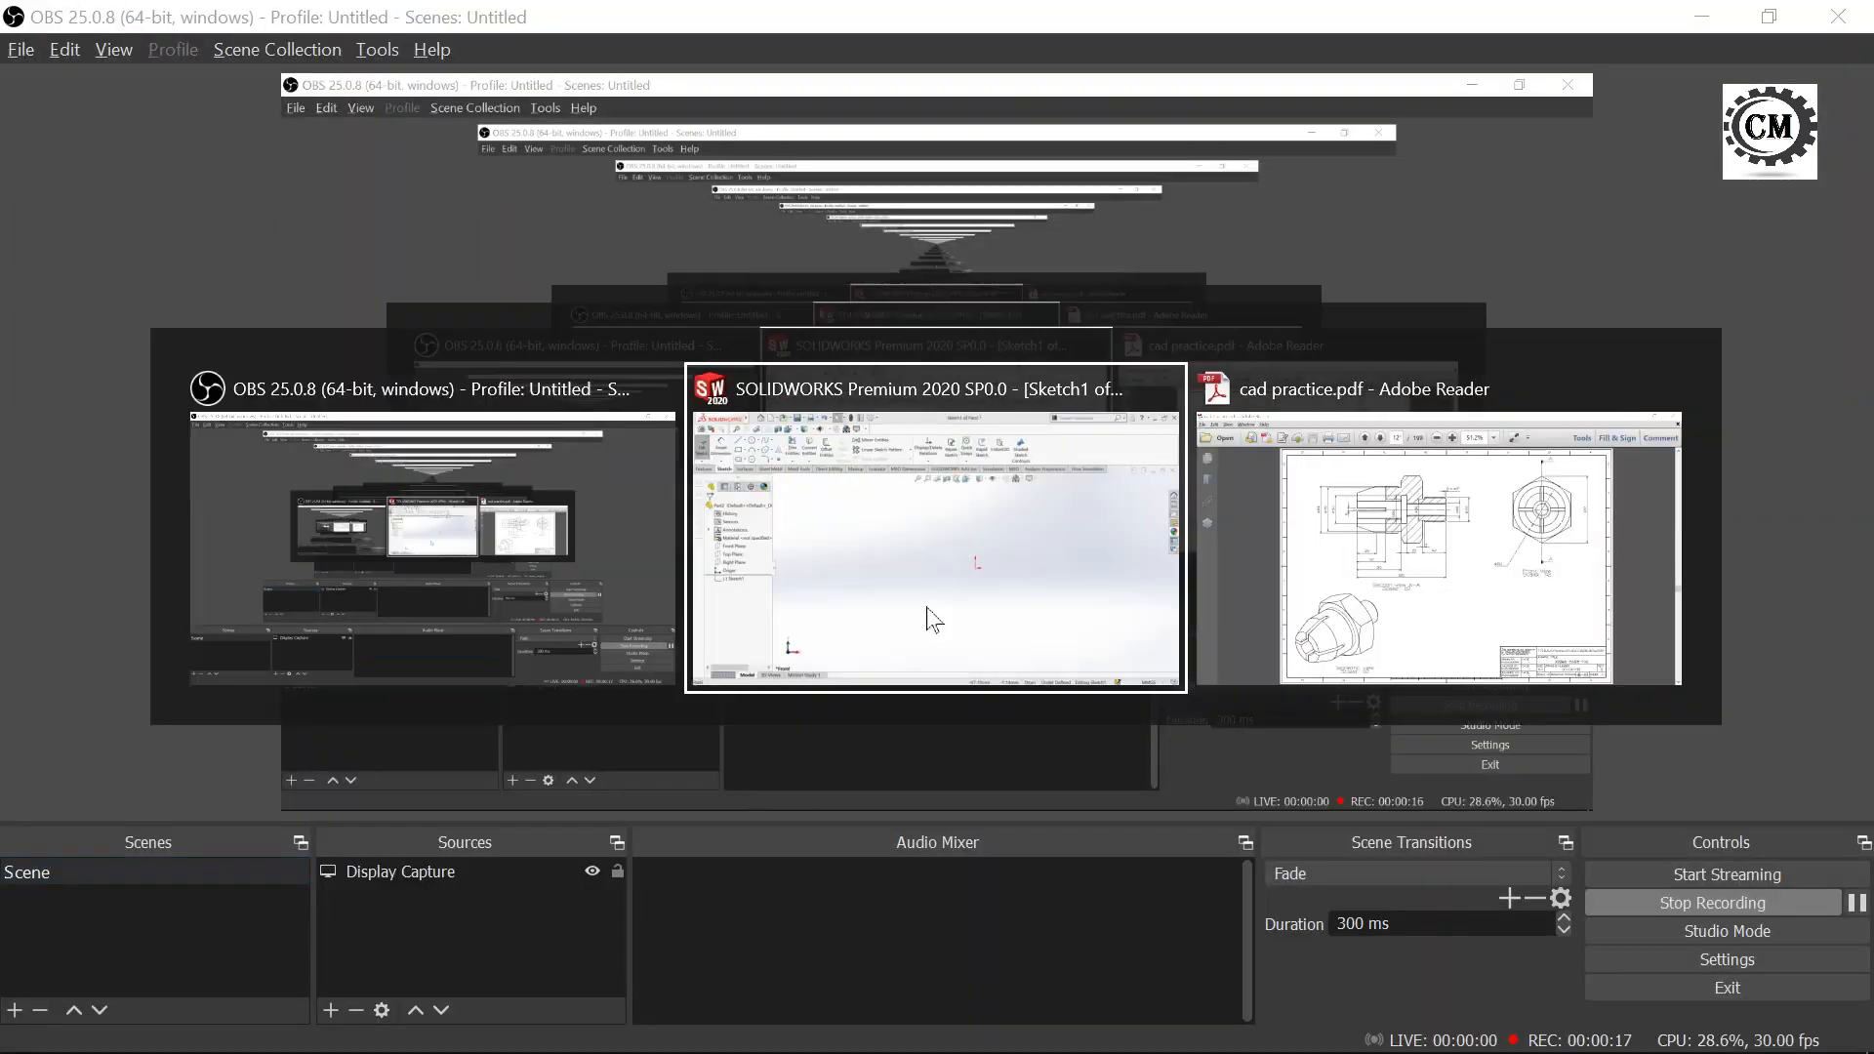
pyautogui.hotkey('alt', 'Tab')
pyautogui.press('Tab')
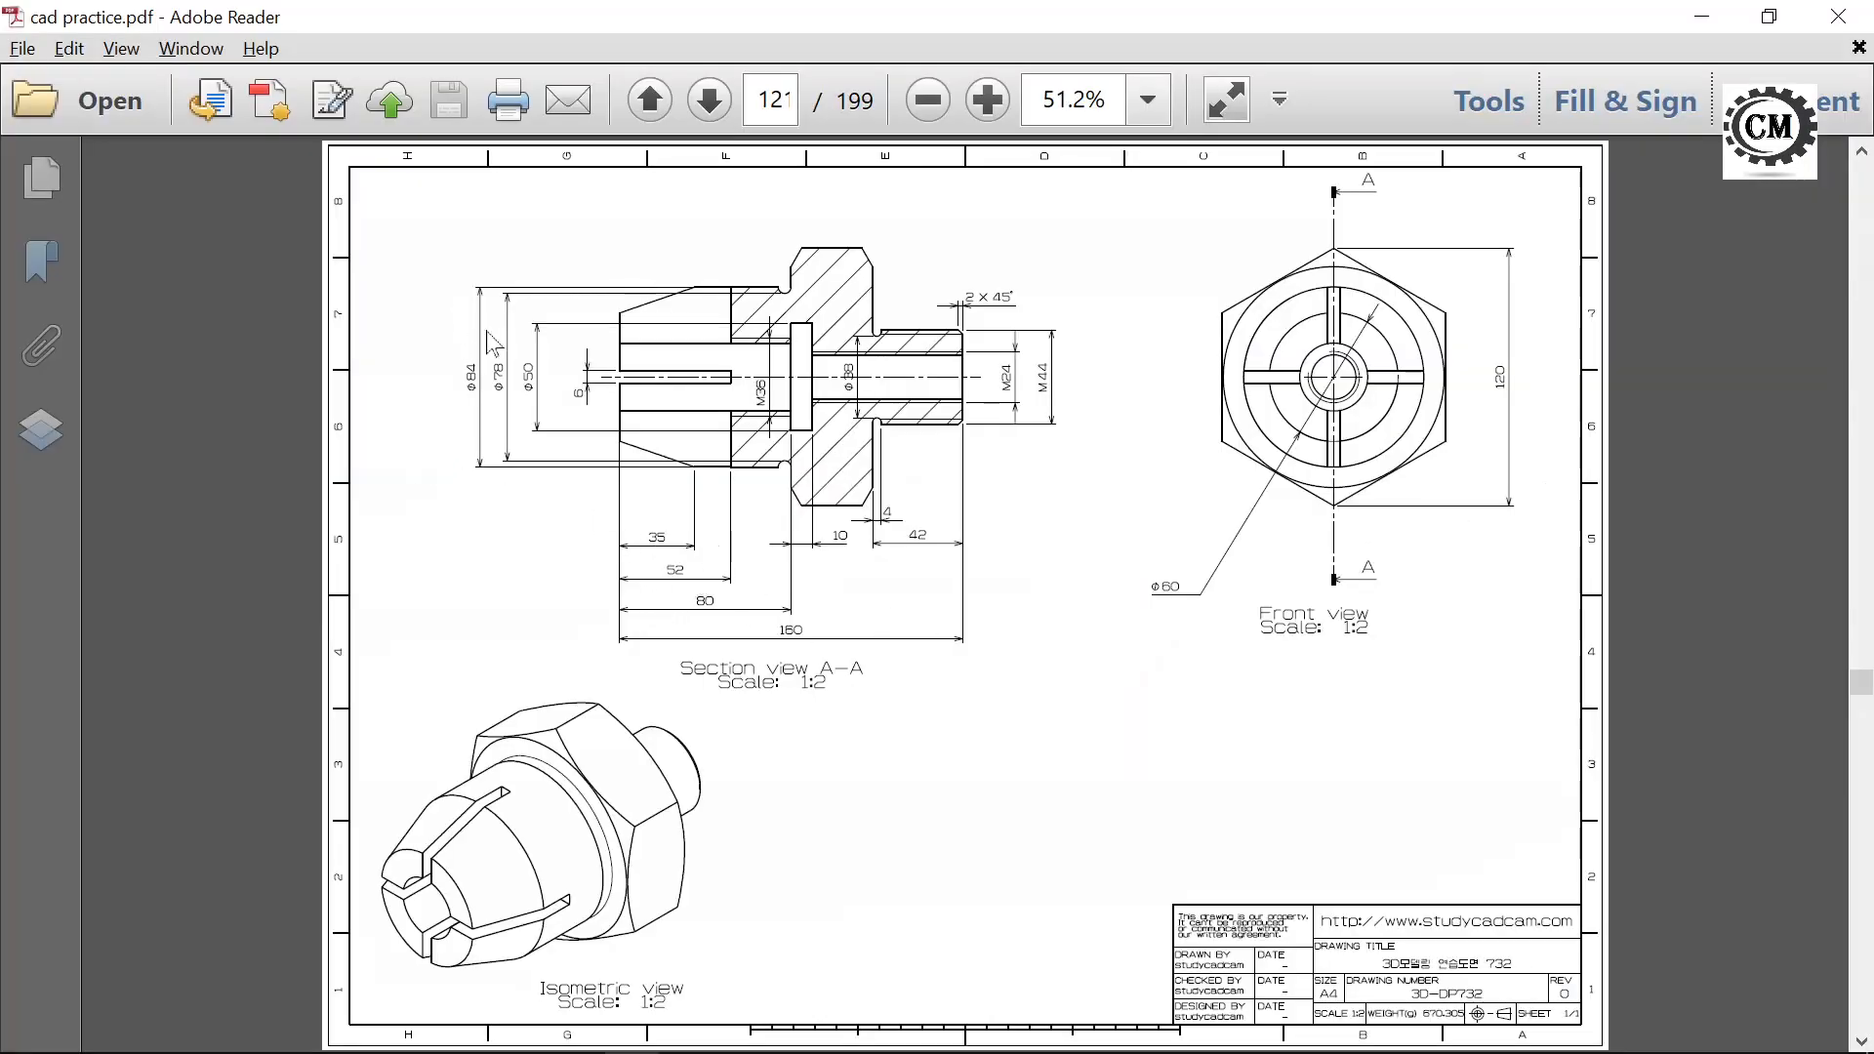
pyautogui.hotkey('alt', 'Tab')
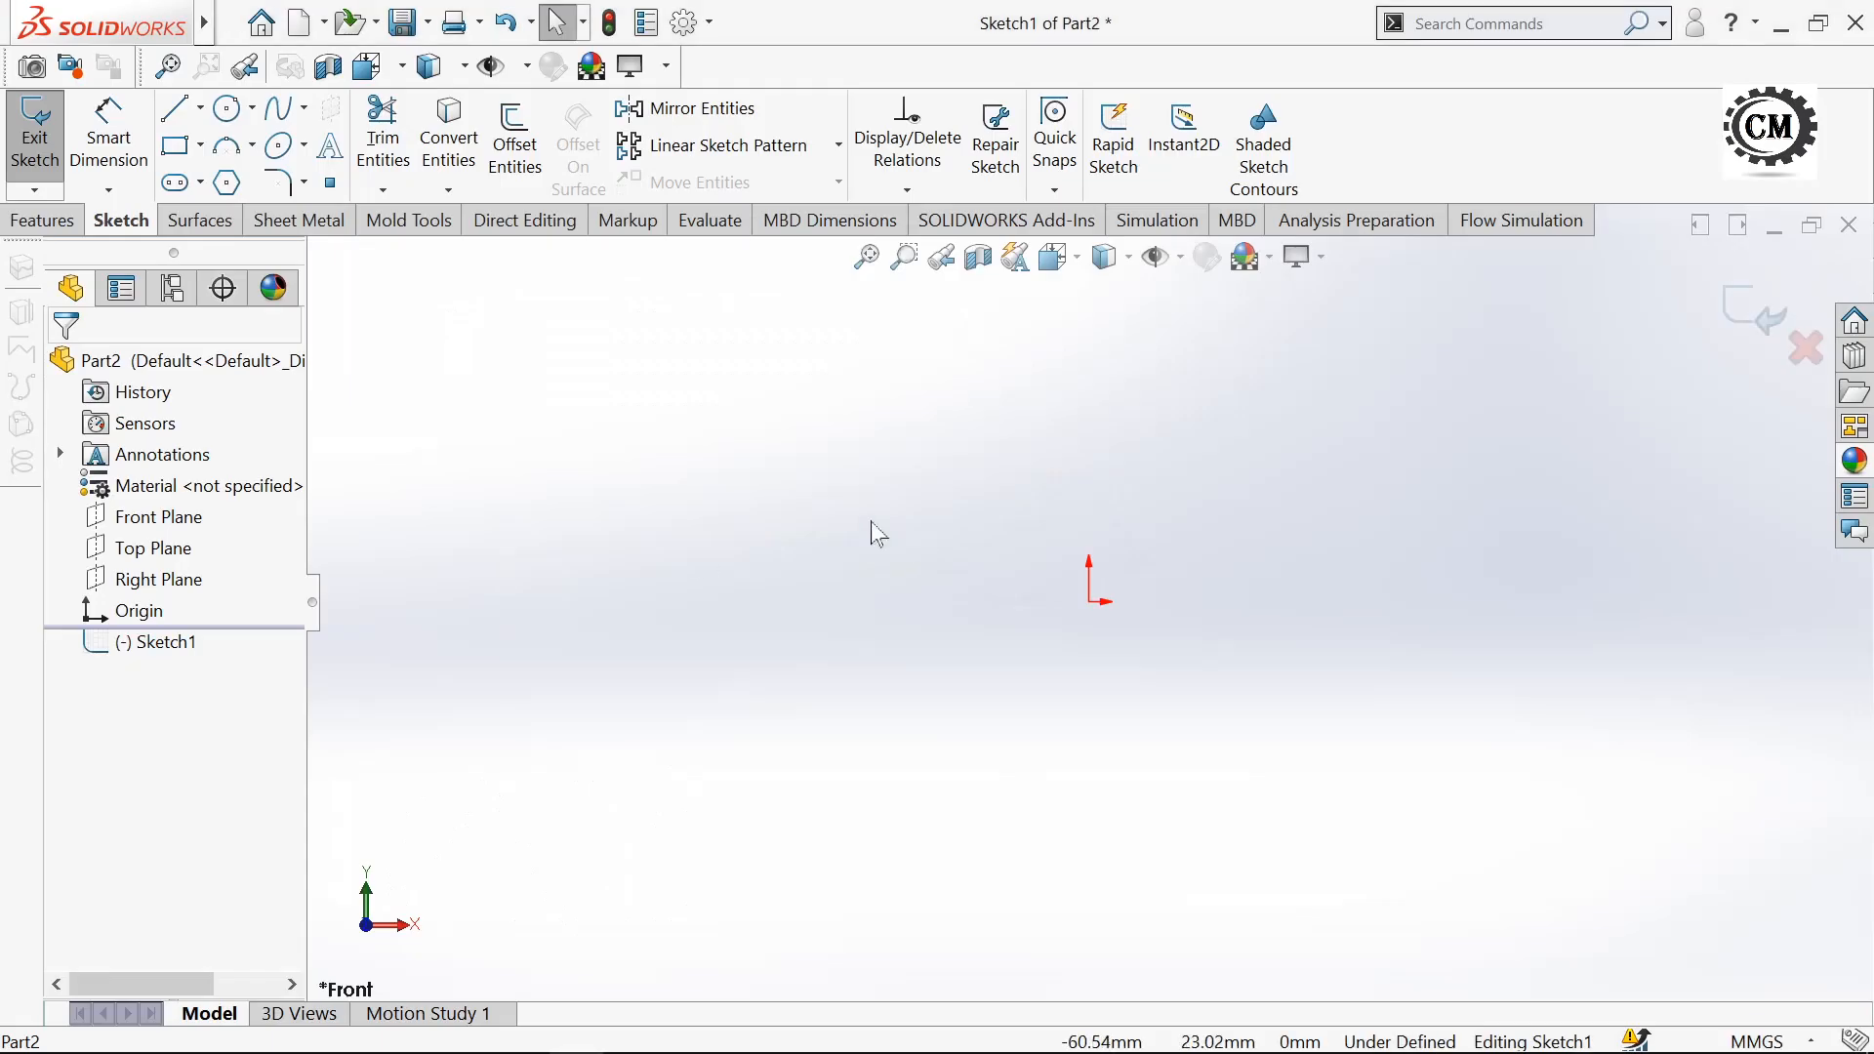
# - Sketch a horizontal centerline through the origin, extending to both sides of it
pyautogui.click(200, 108)
pyautogui.click(239, 176)
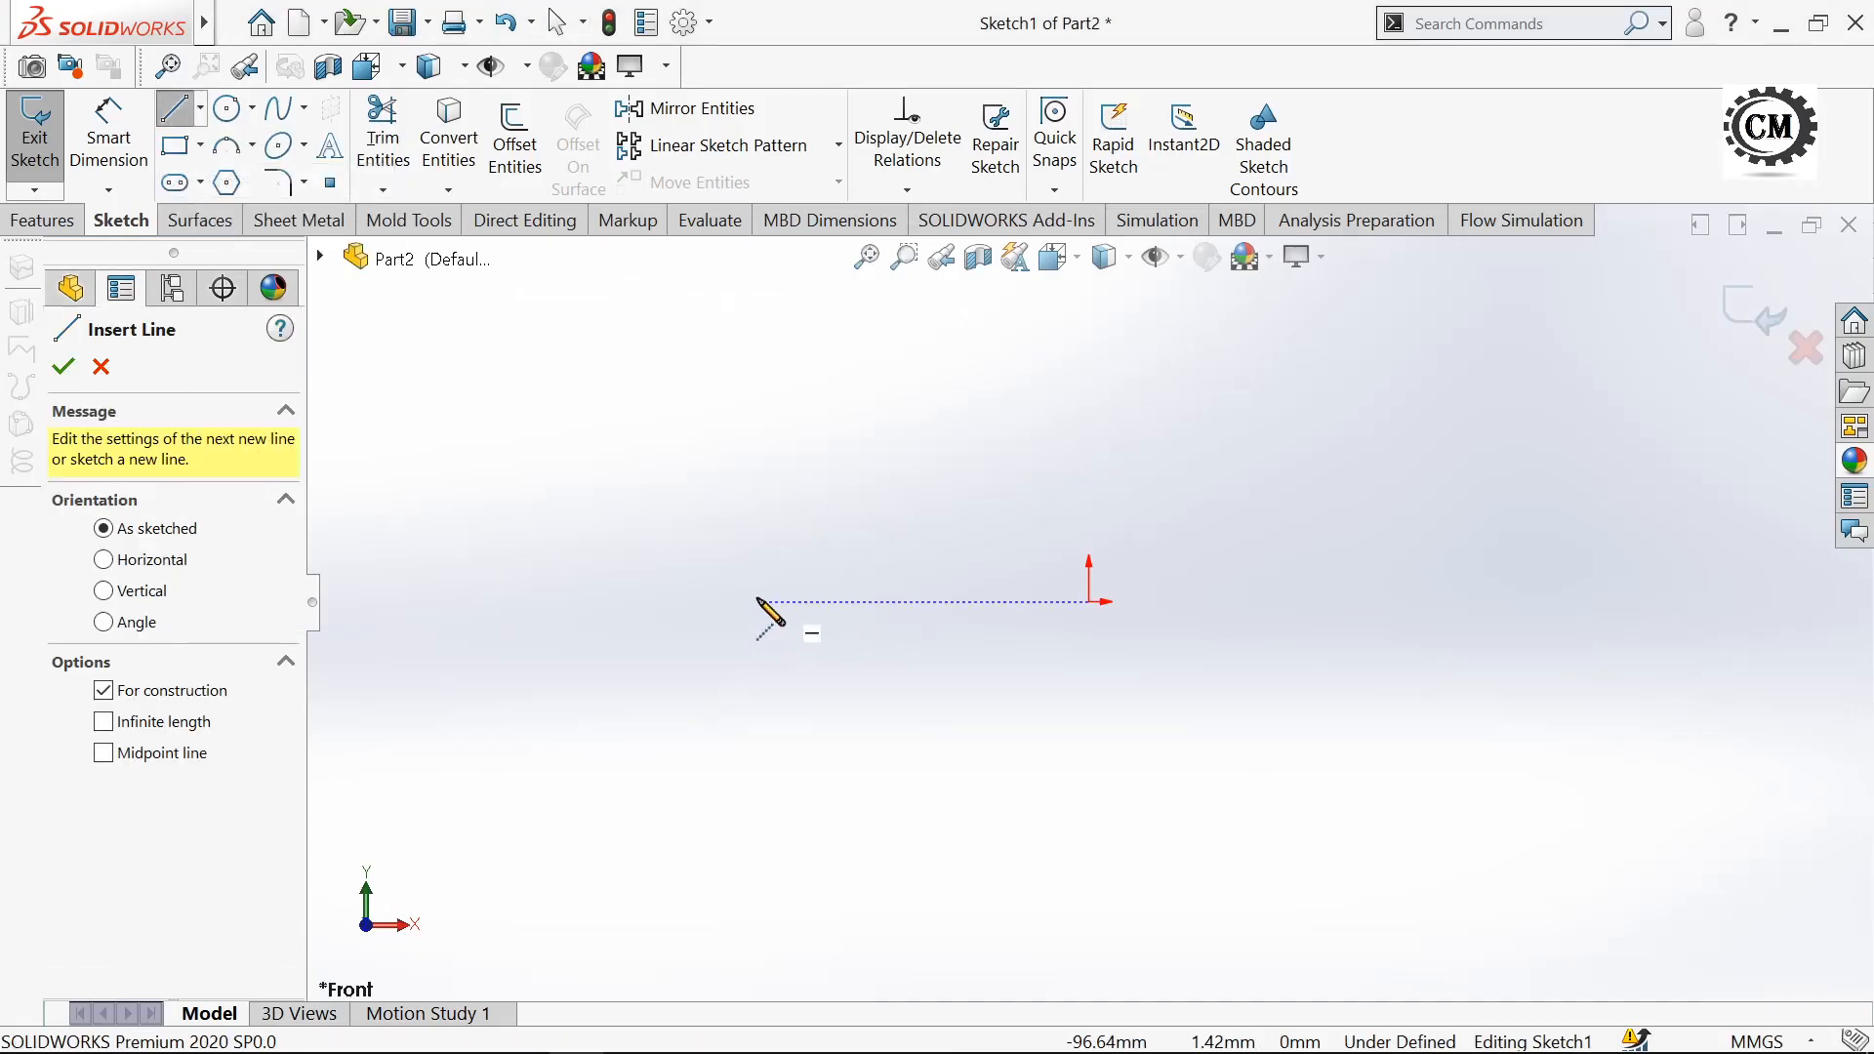
pyautogui.click(1451, 603)
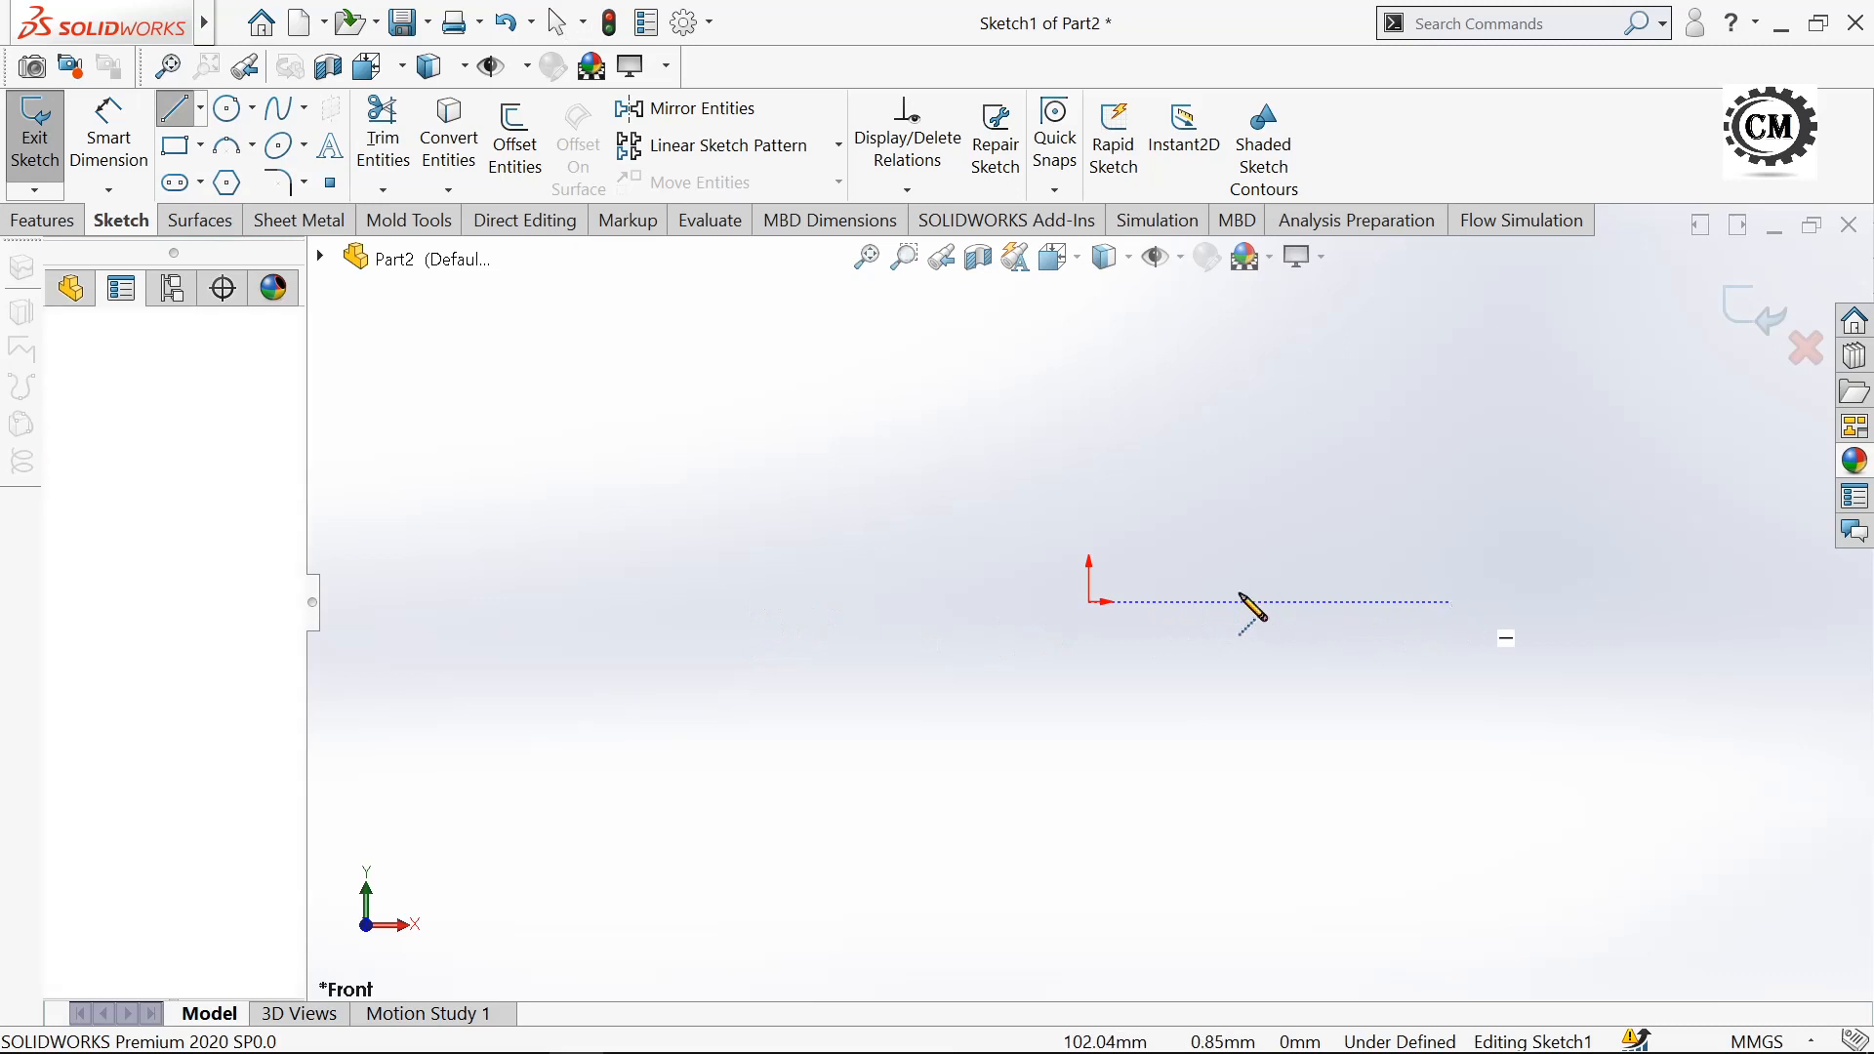
pyautogui.click(667, 602)
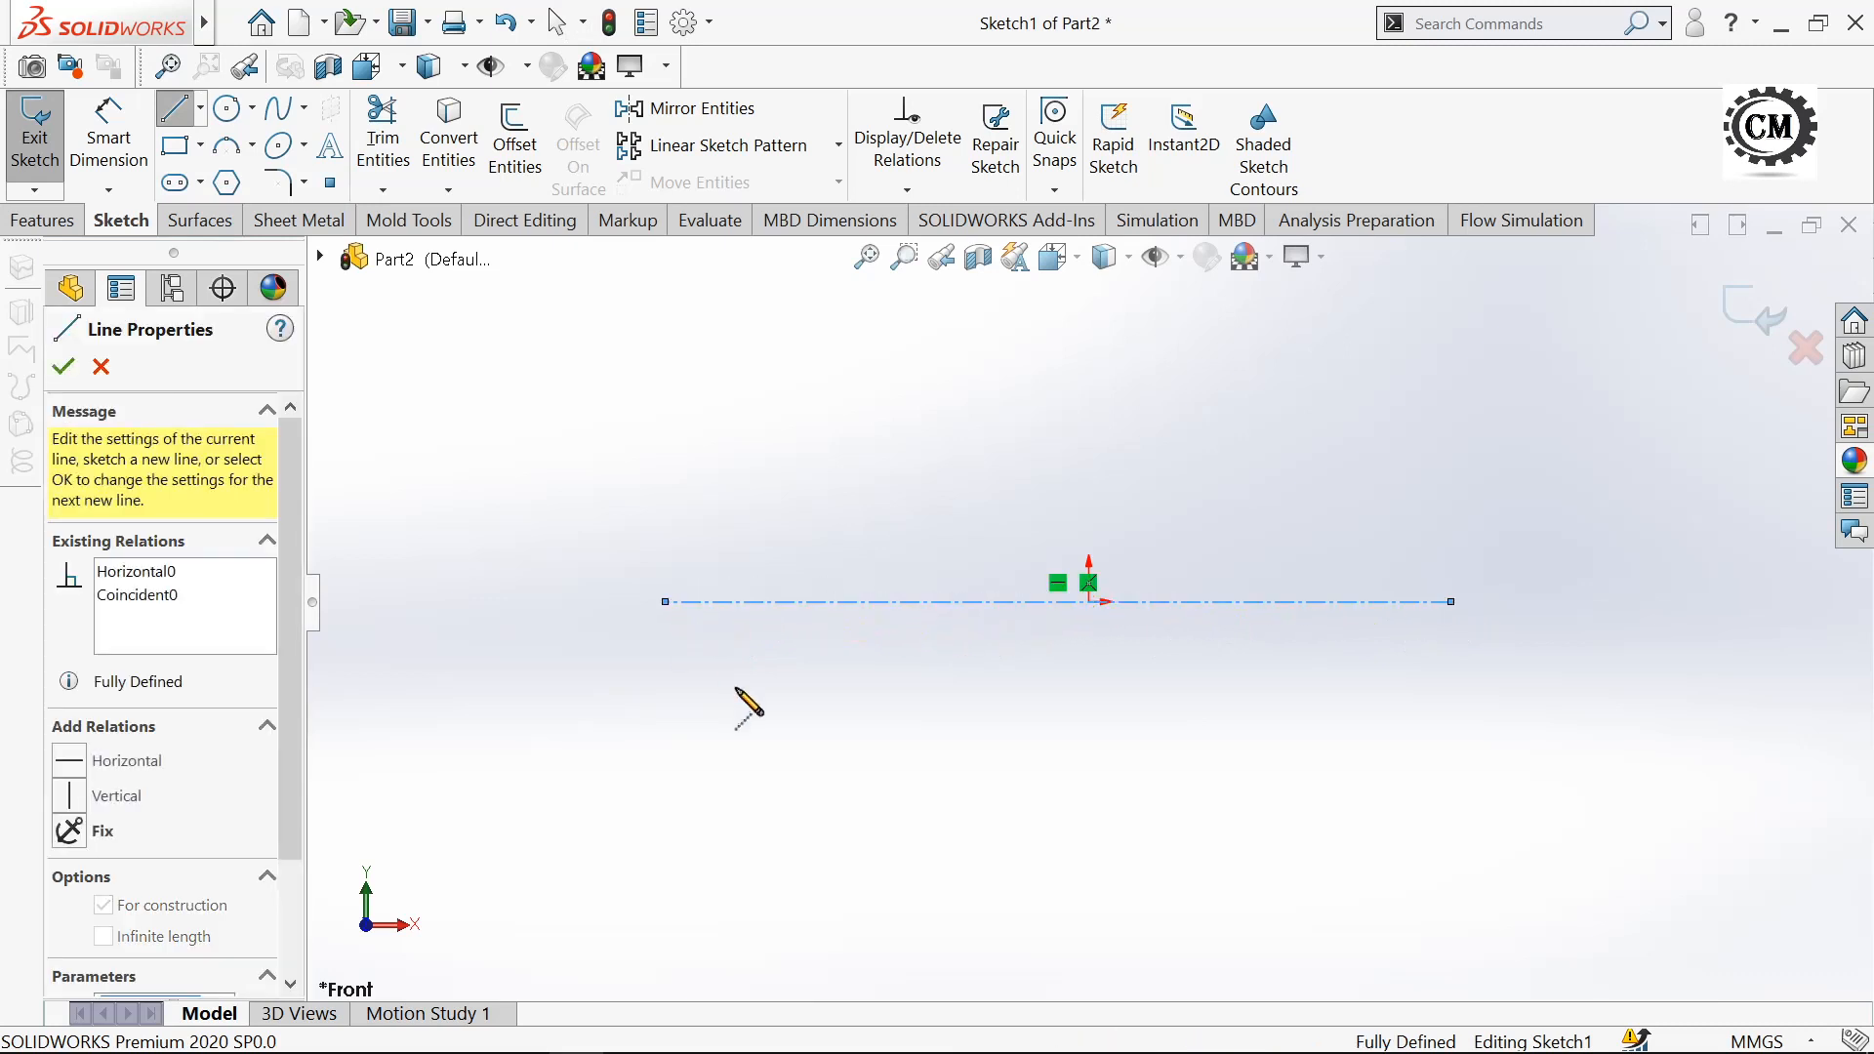
pyautogui.press('Escape')
# - Sketch a closed profile about 125 mm long above the centerline, with a sloped front corner and an about 5 mm radius arc notch at the upper rear
pyautogui.click(175, 108)
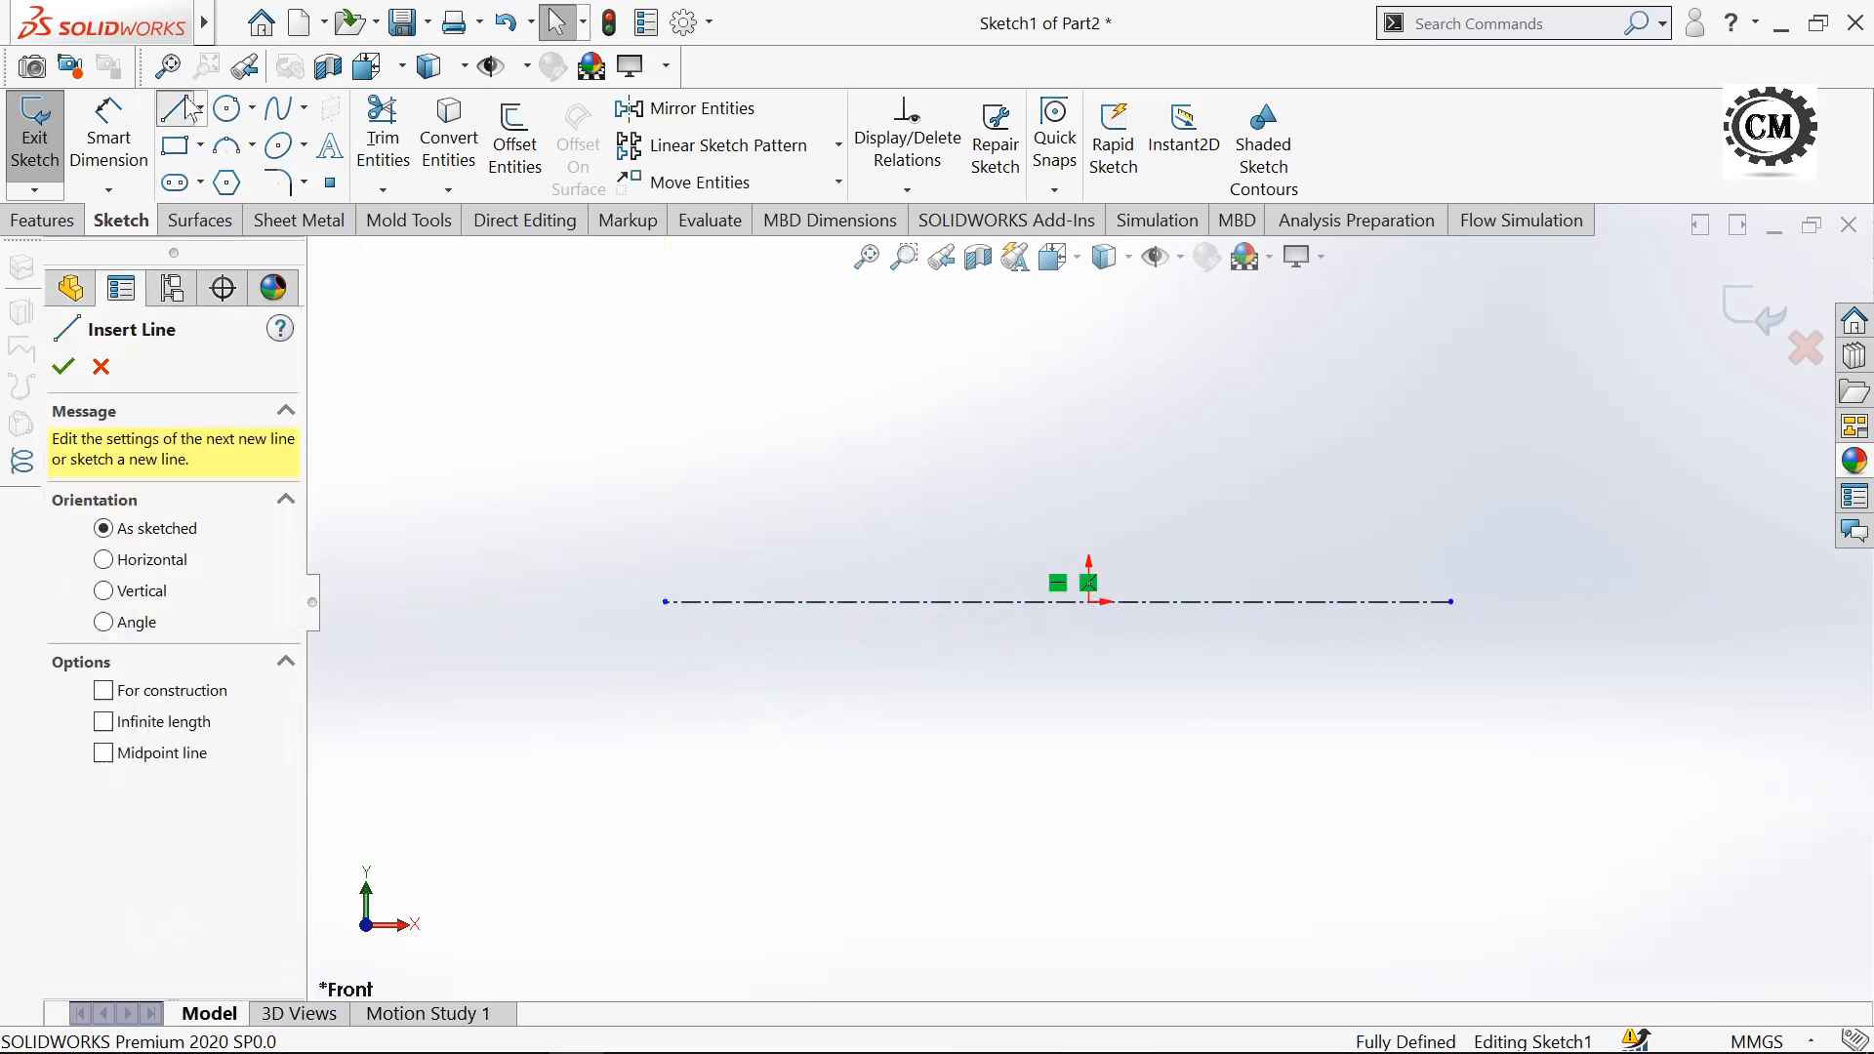
pyautogui.click(674, 519)
pyautogui.click(673, 437)
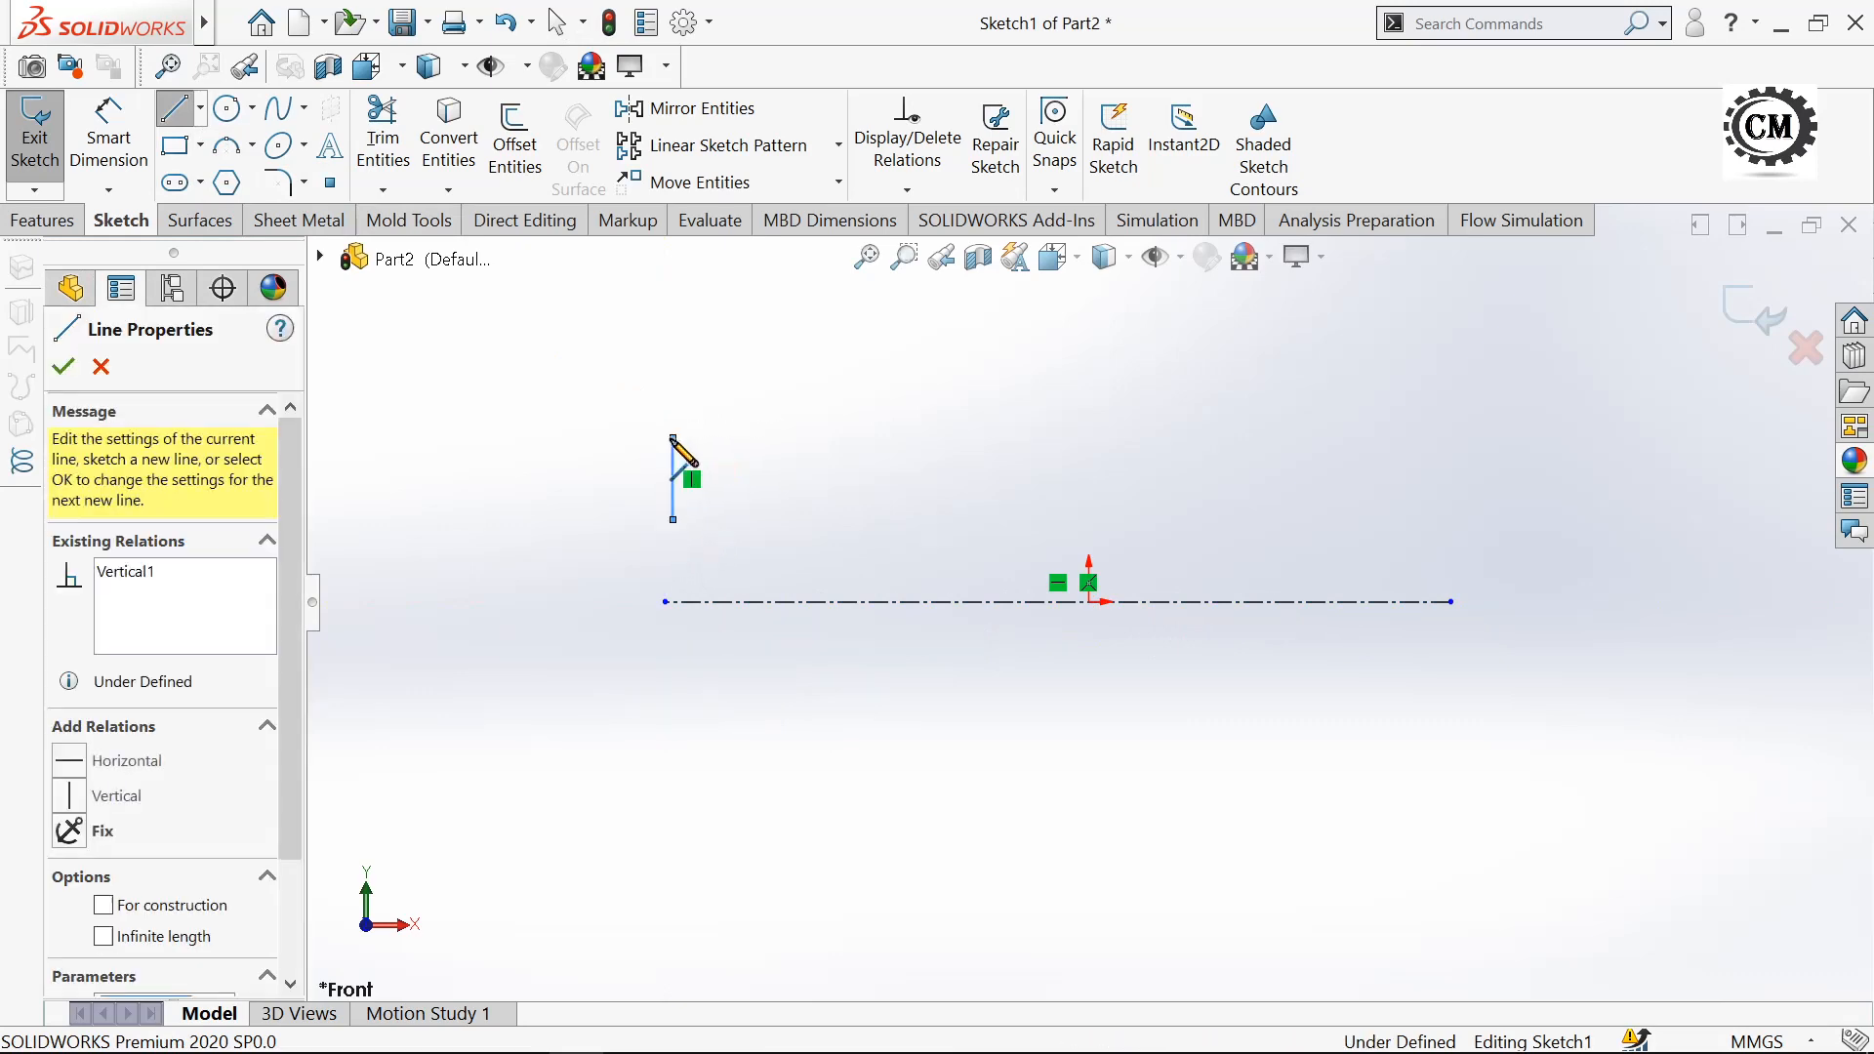
pyautogui.click(845, 363)
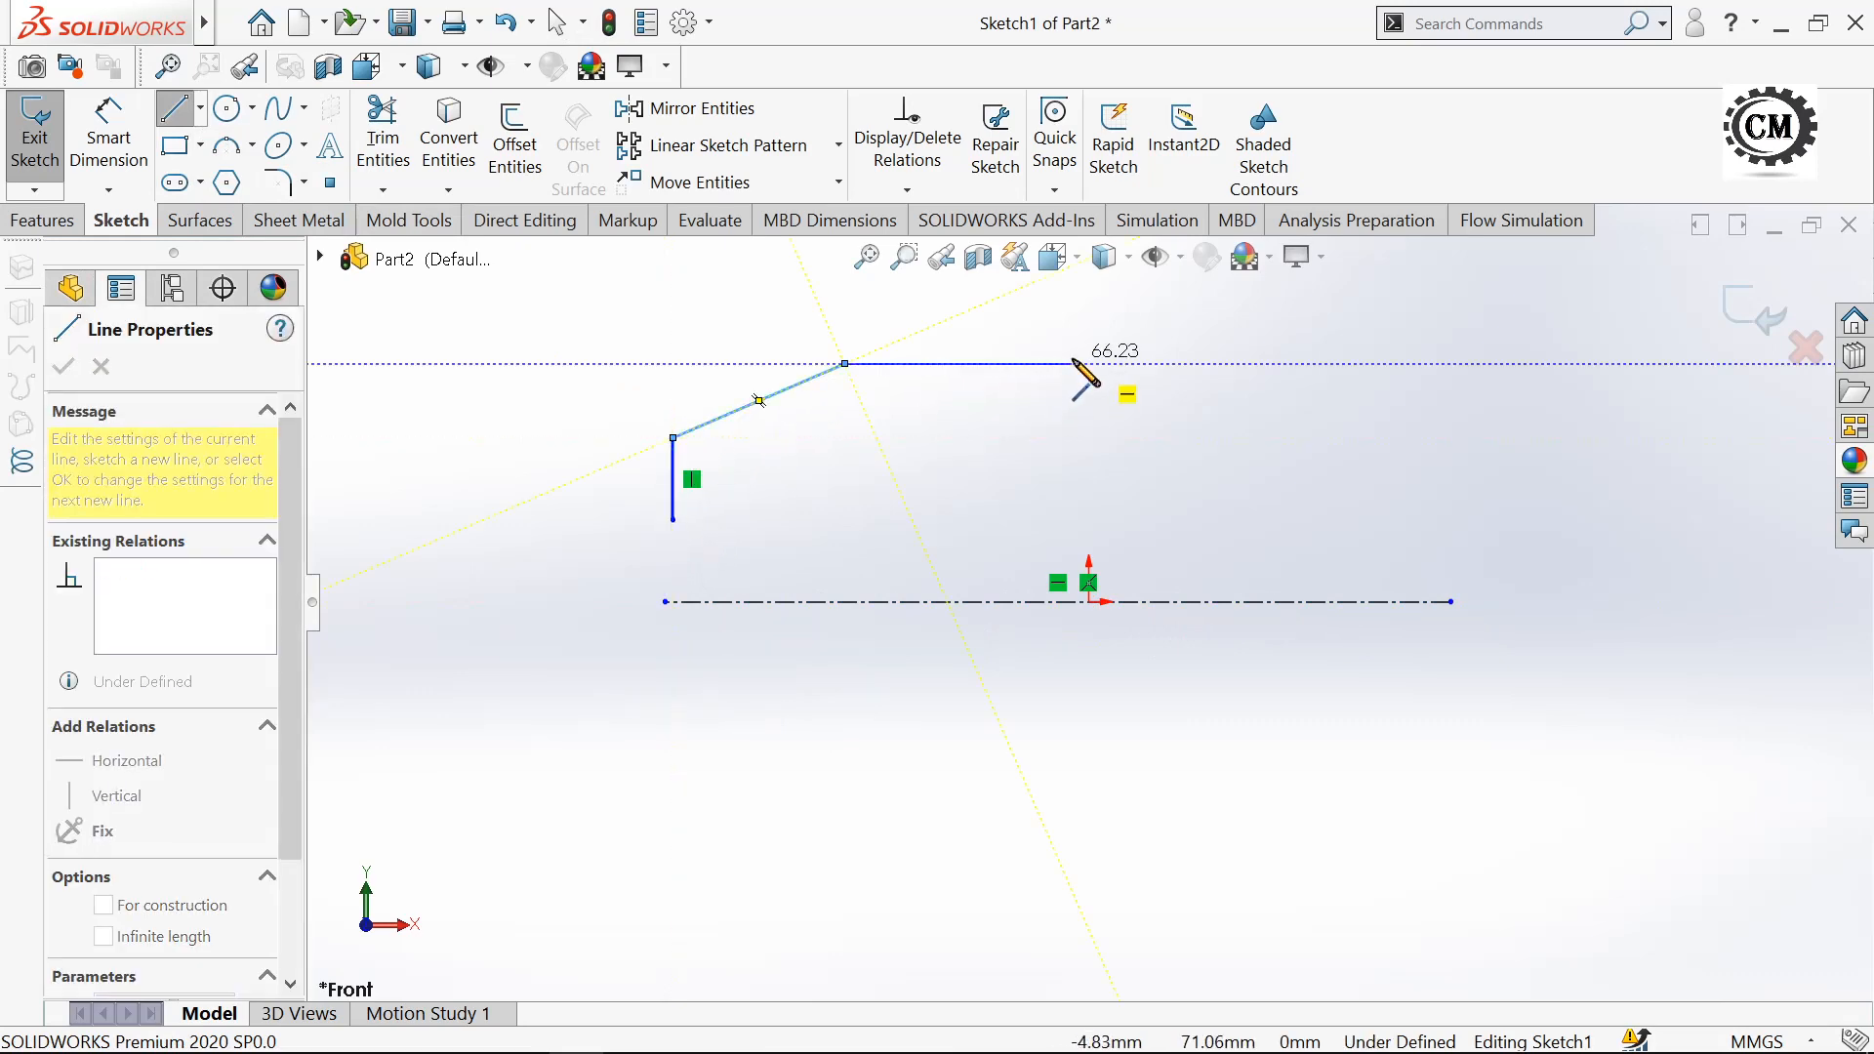
pyautogui.click(1068, 363)
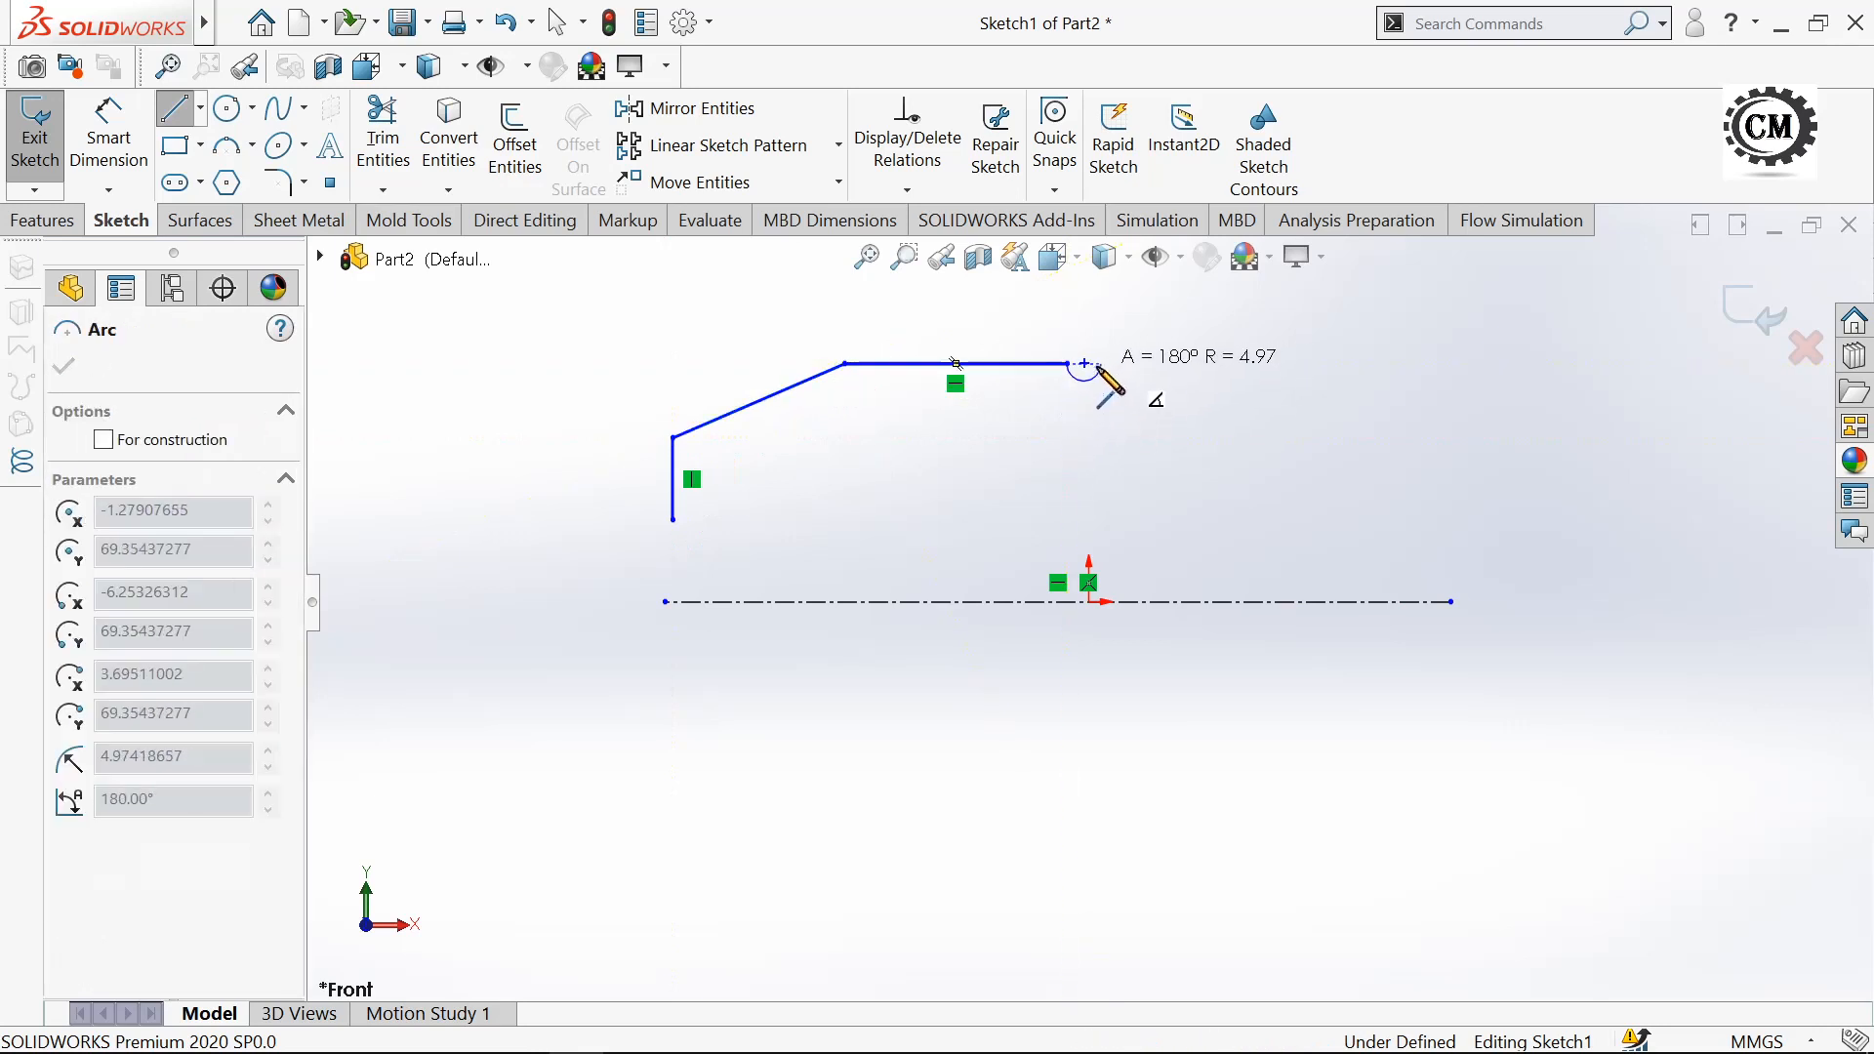
pyautogui.click(1100, 365)
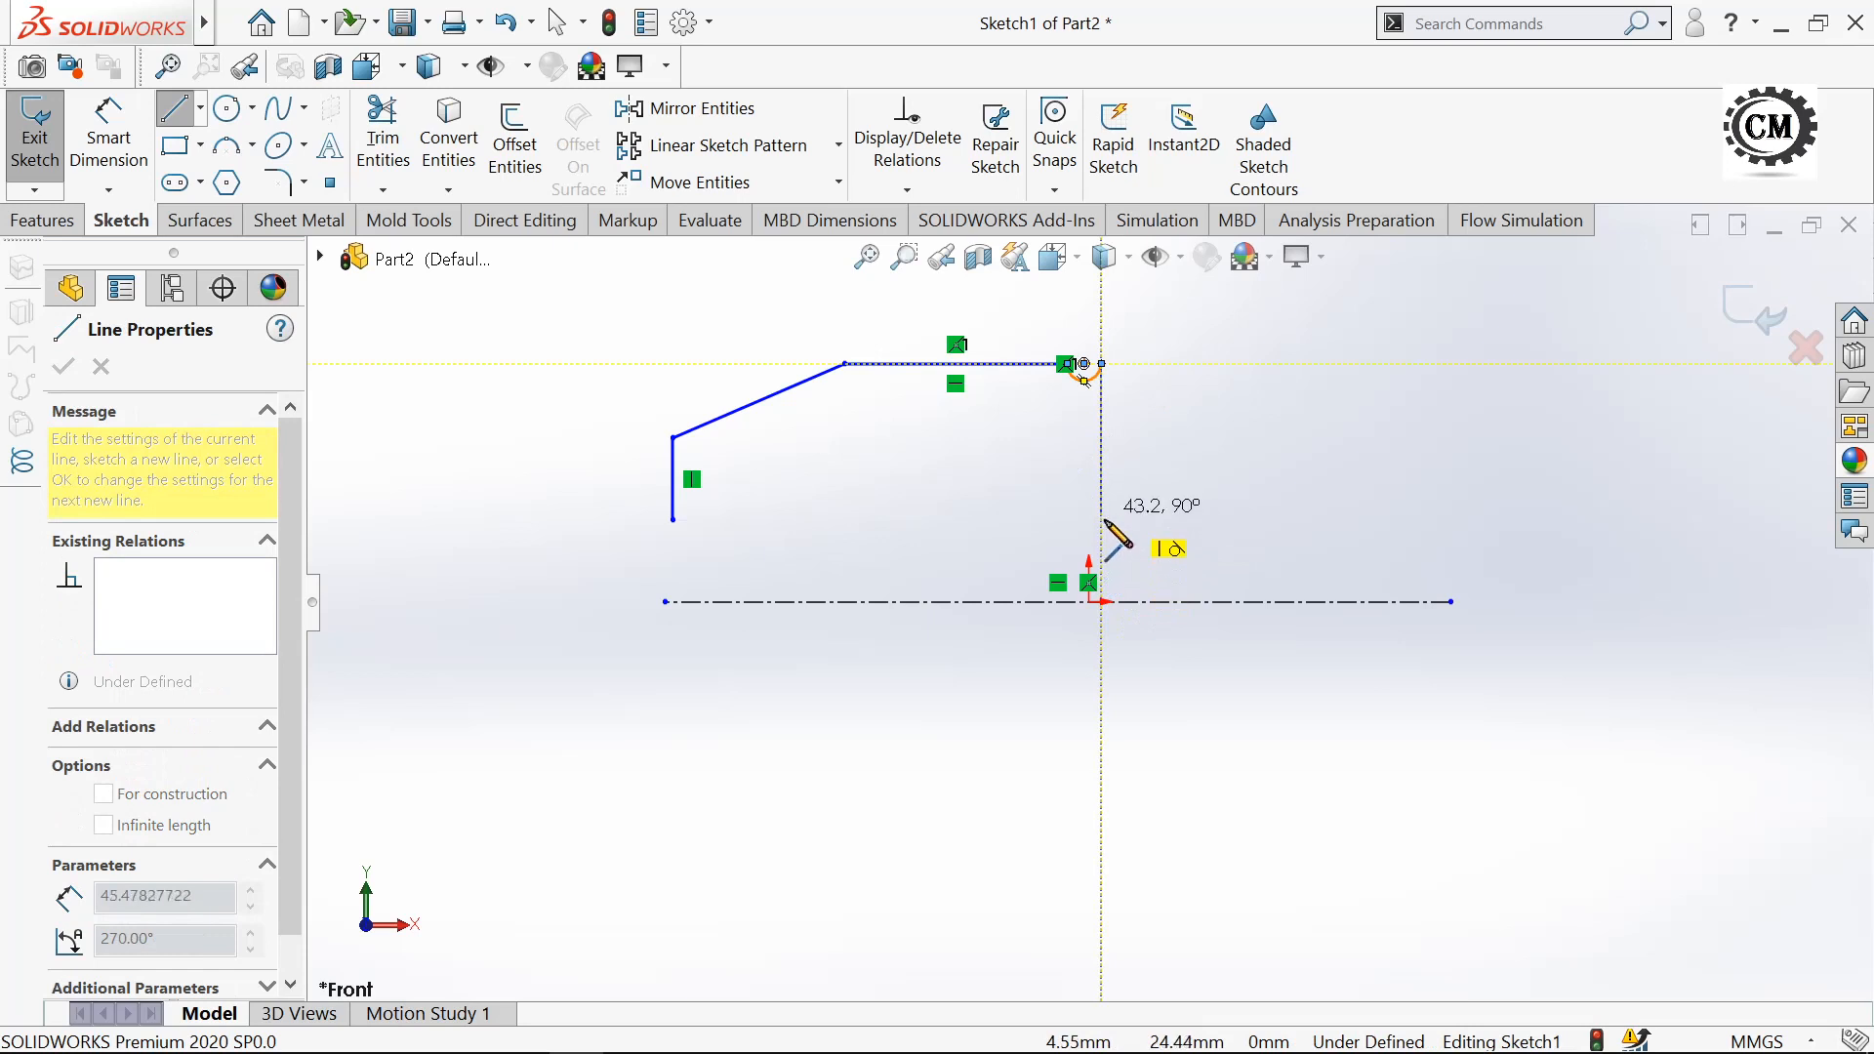
pyautogui.click(1101, 519)
pyautogui.click(673, 519)
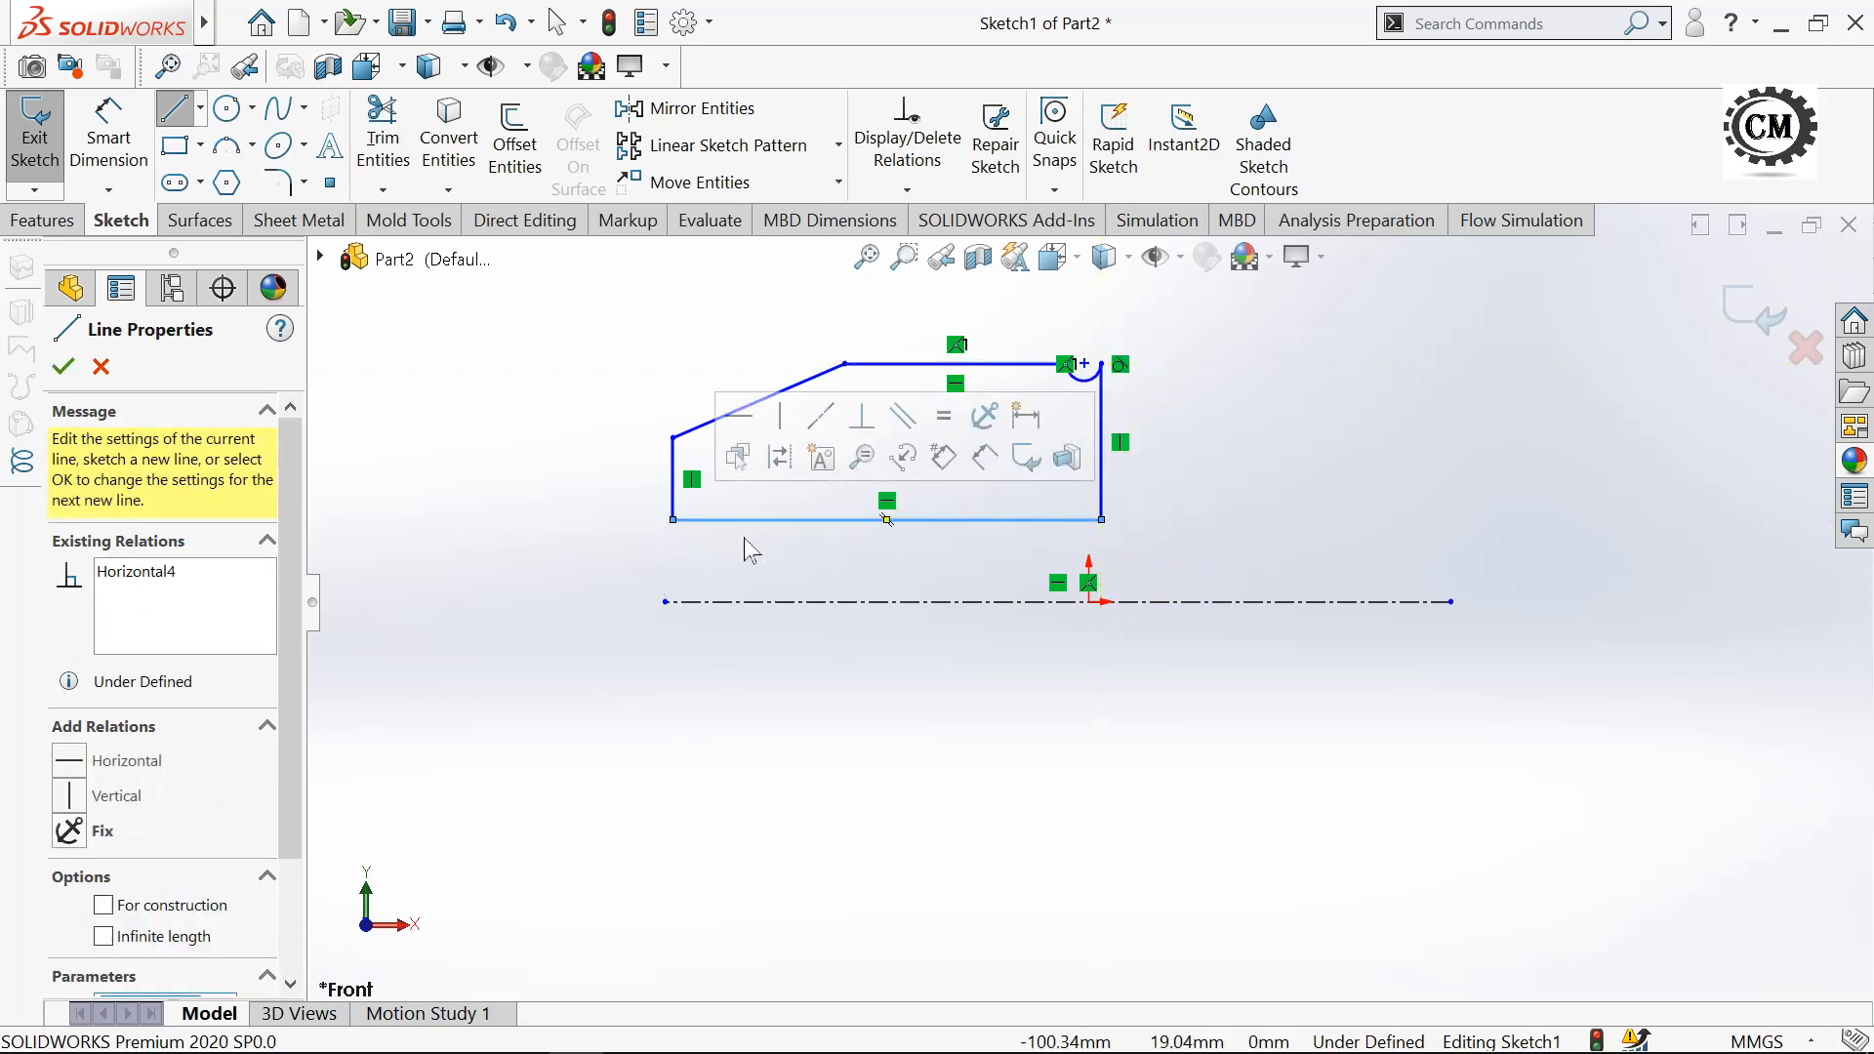
pyautogui.click(73, 369)
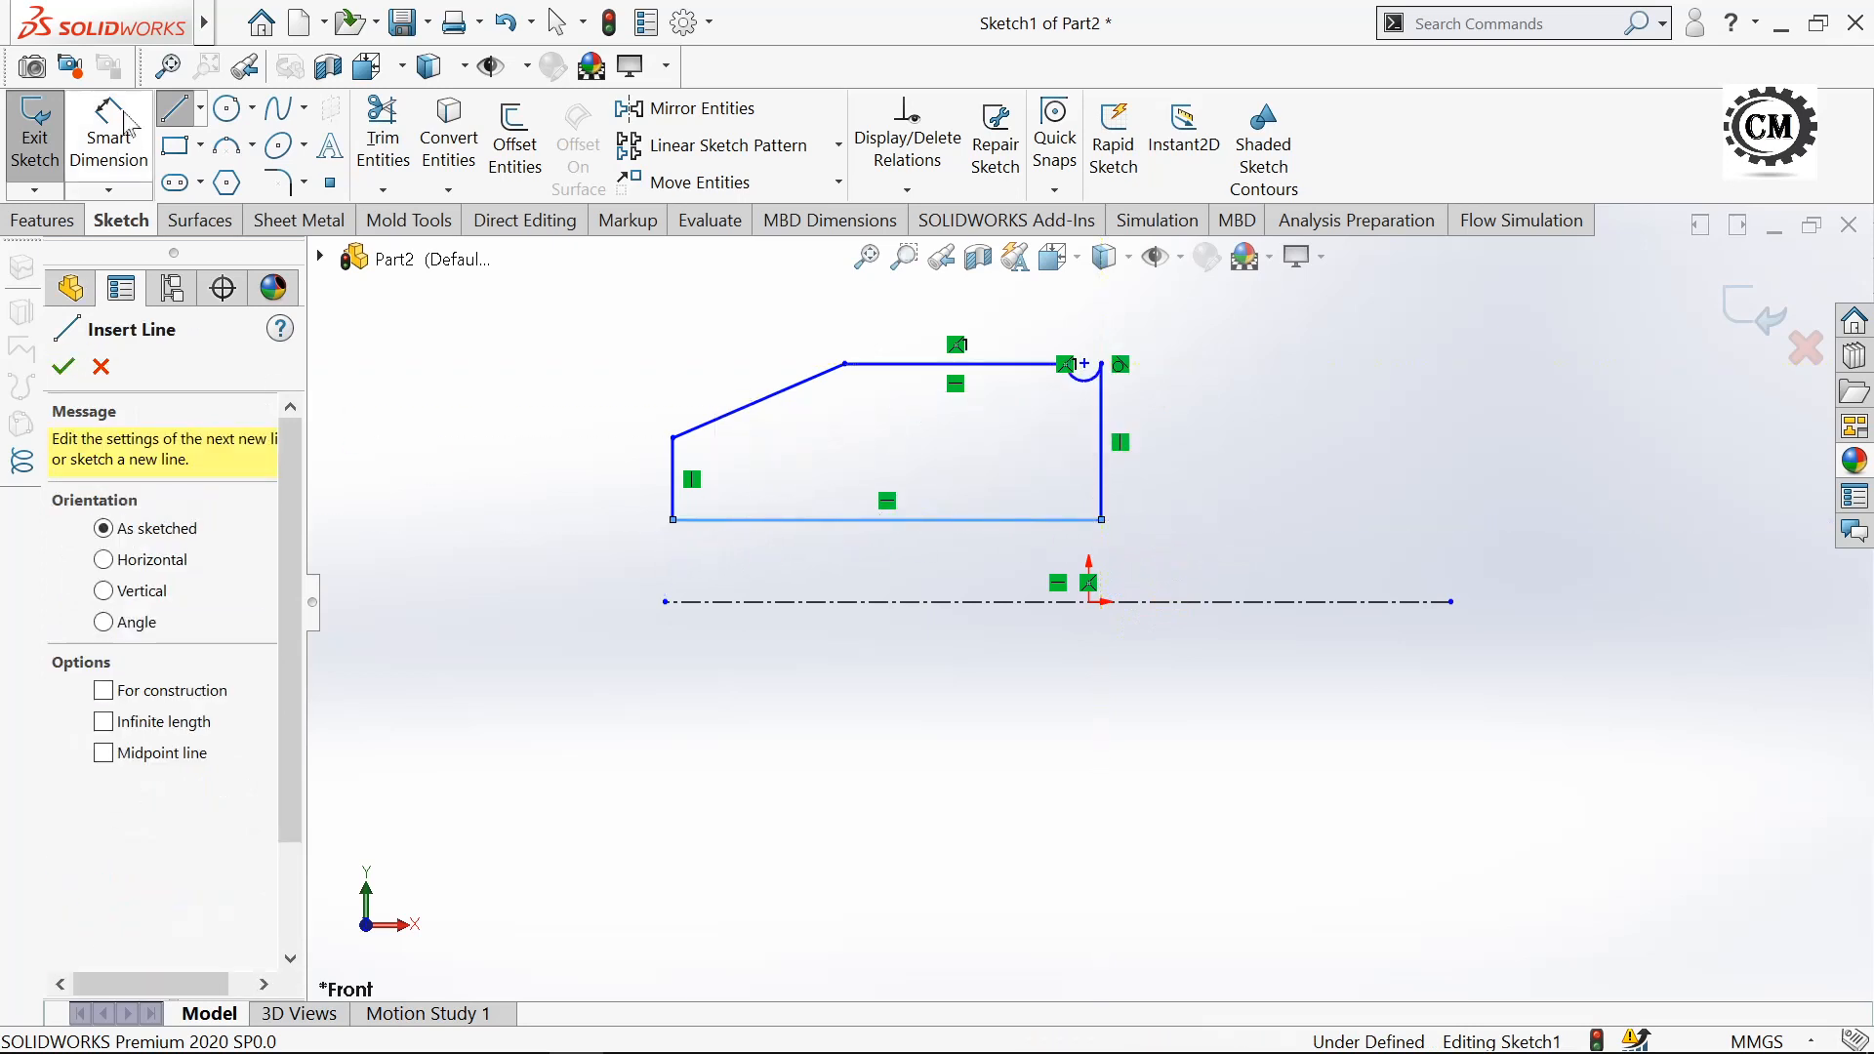
# - Dimension the profile's overall length between its two vertical end lines as 80 mm, checking the PDF drawing
pyautogui.click(109, 141)
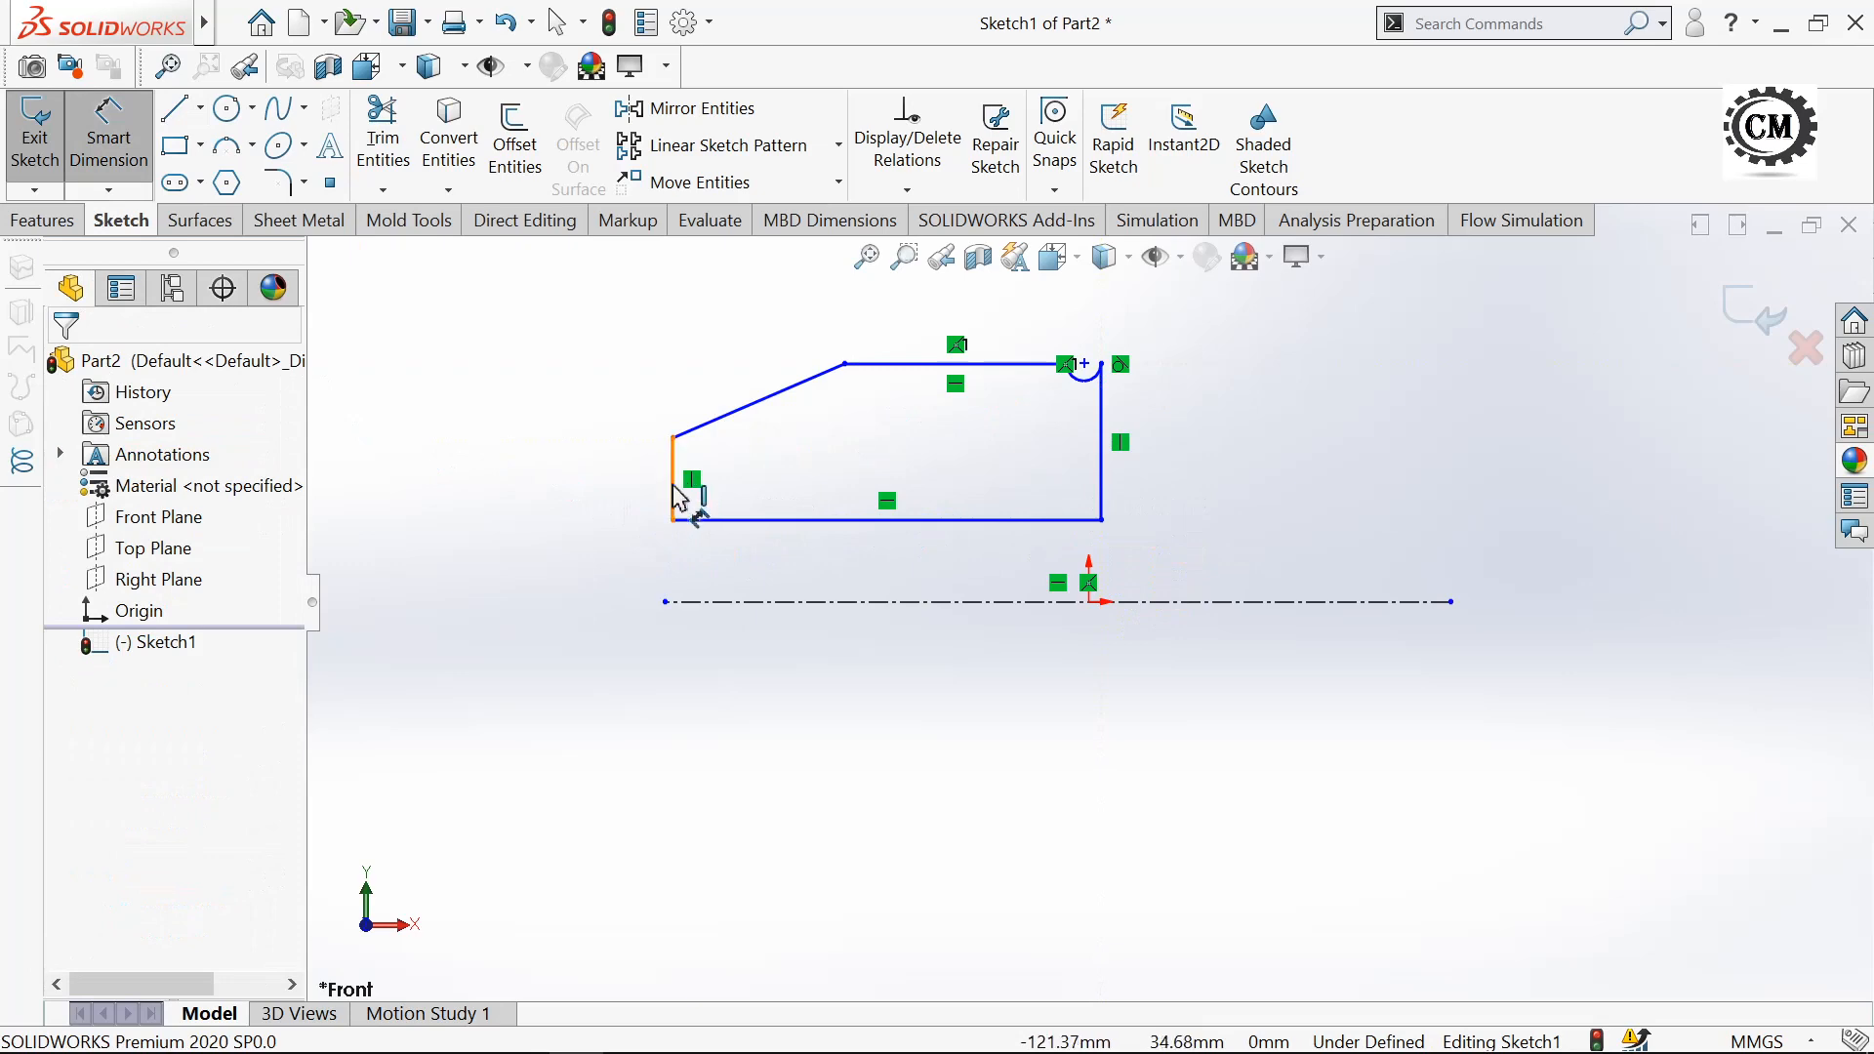
pyautogui.click(672, 485)
pyautogui.click(1100, 420)
pyautogui.click(879, 732)
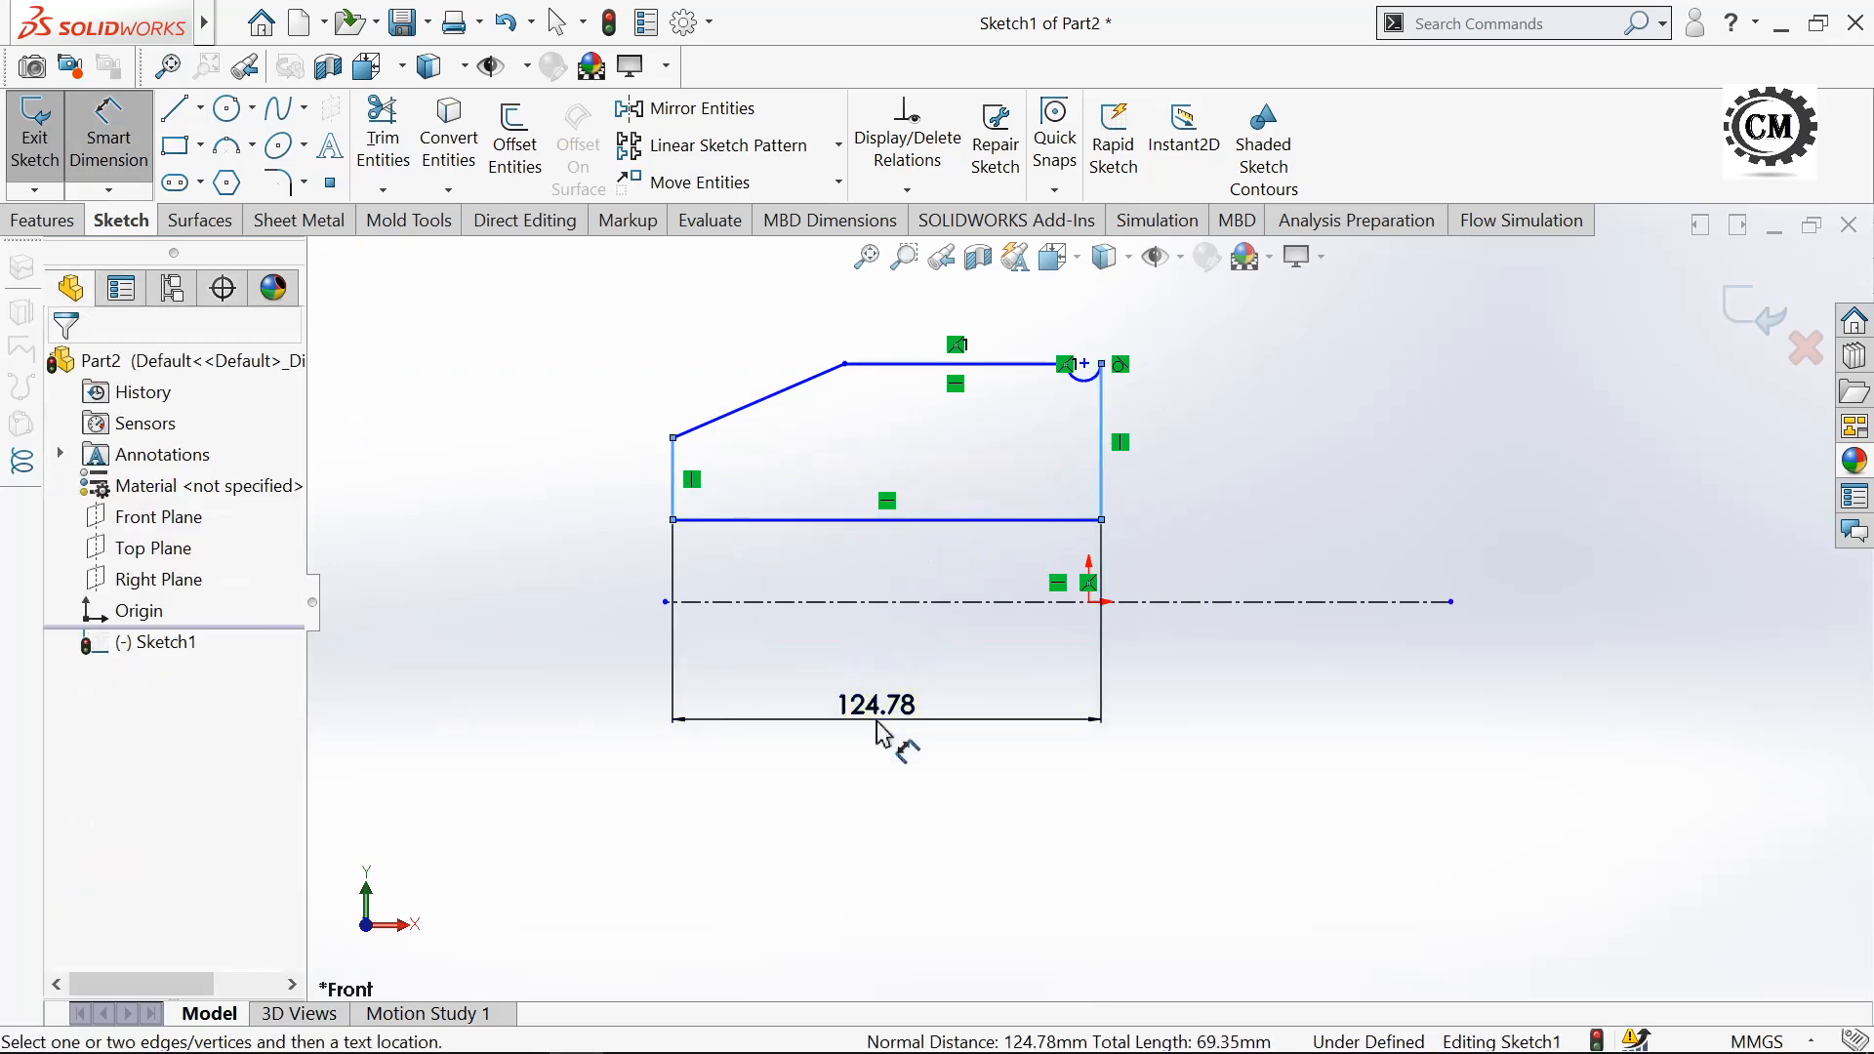
pyautogui.hotkey('alt', 'Tab')
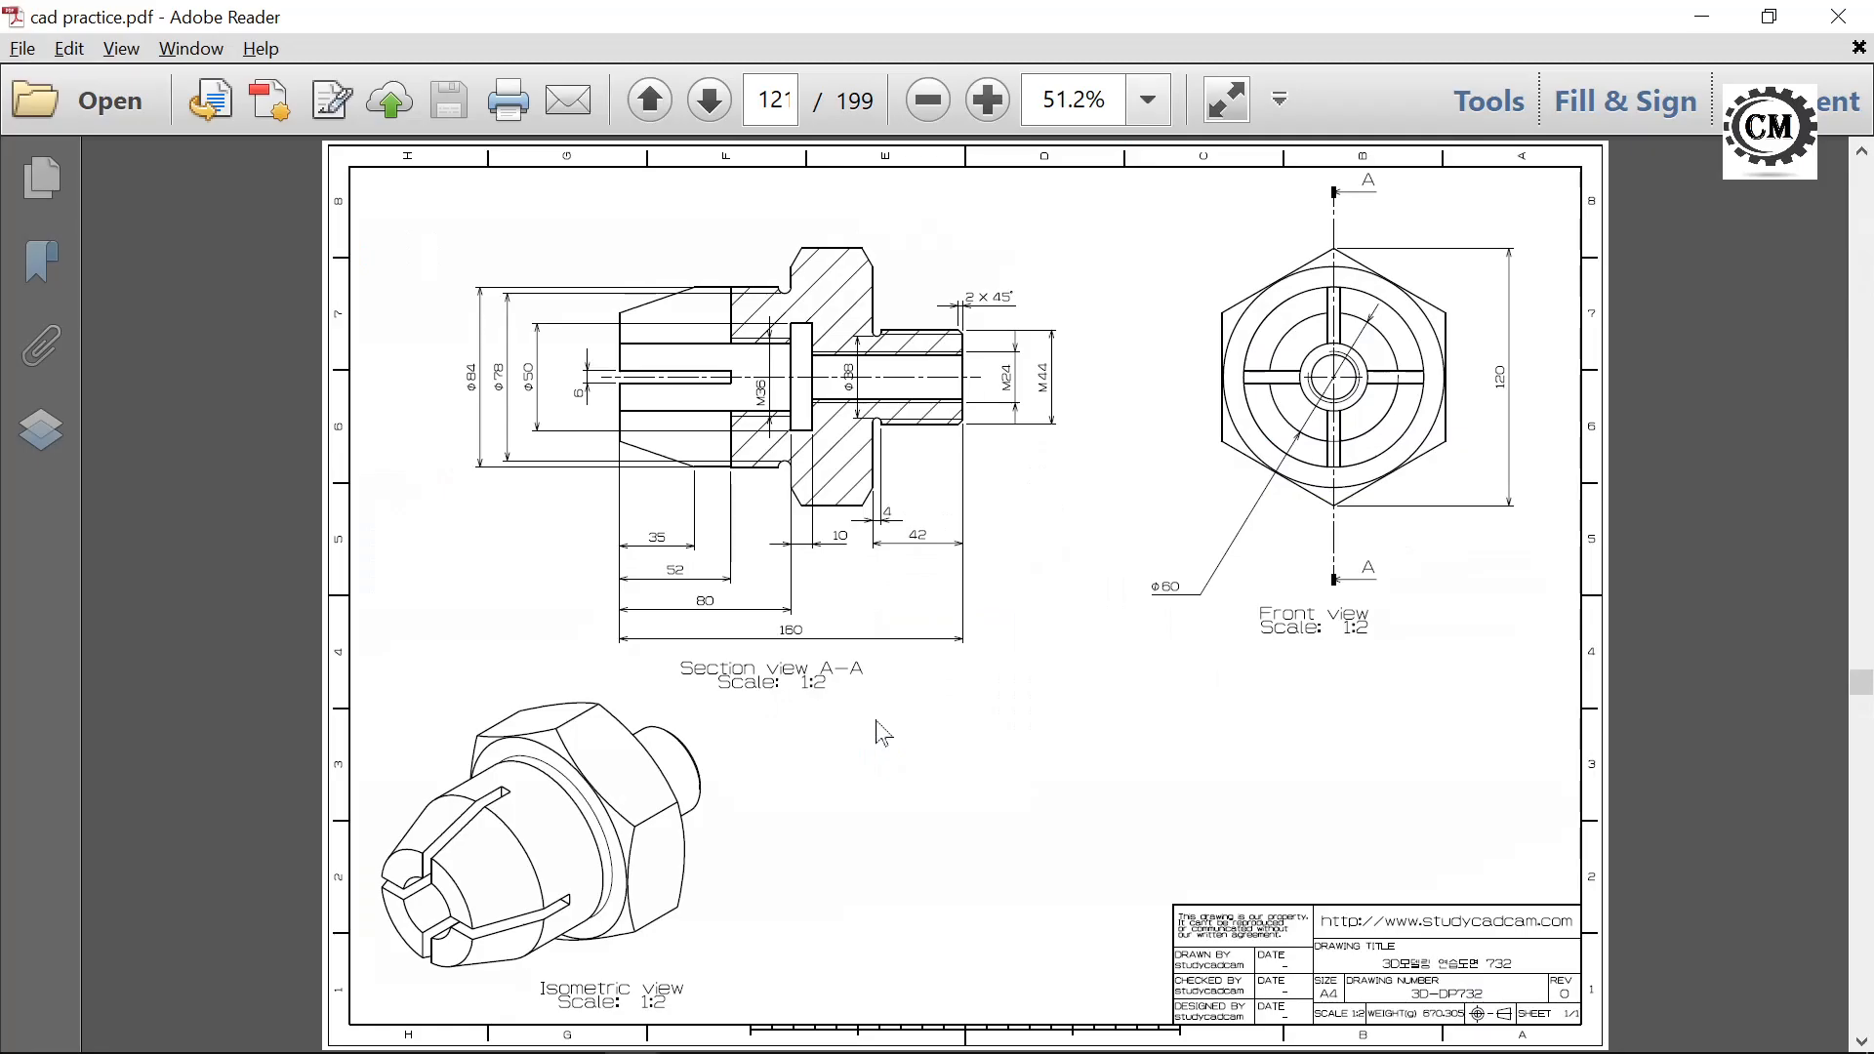
pyautogui.hotkey('alt', 'Tab')
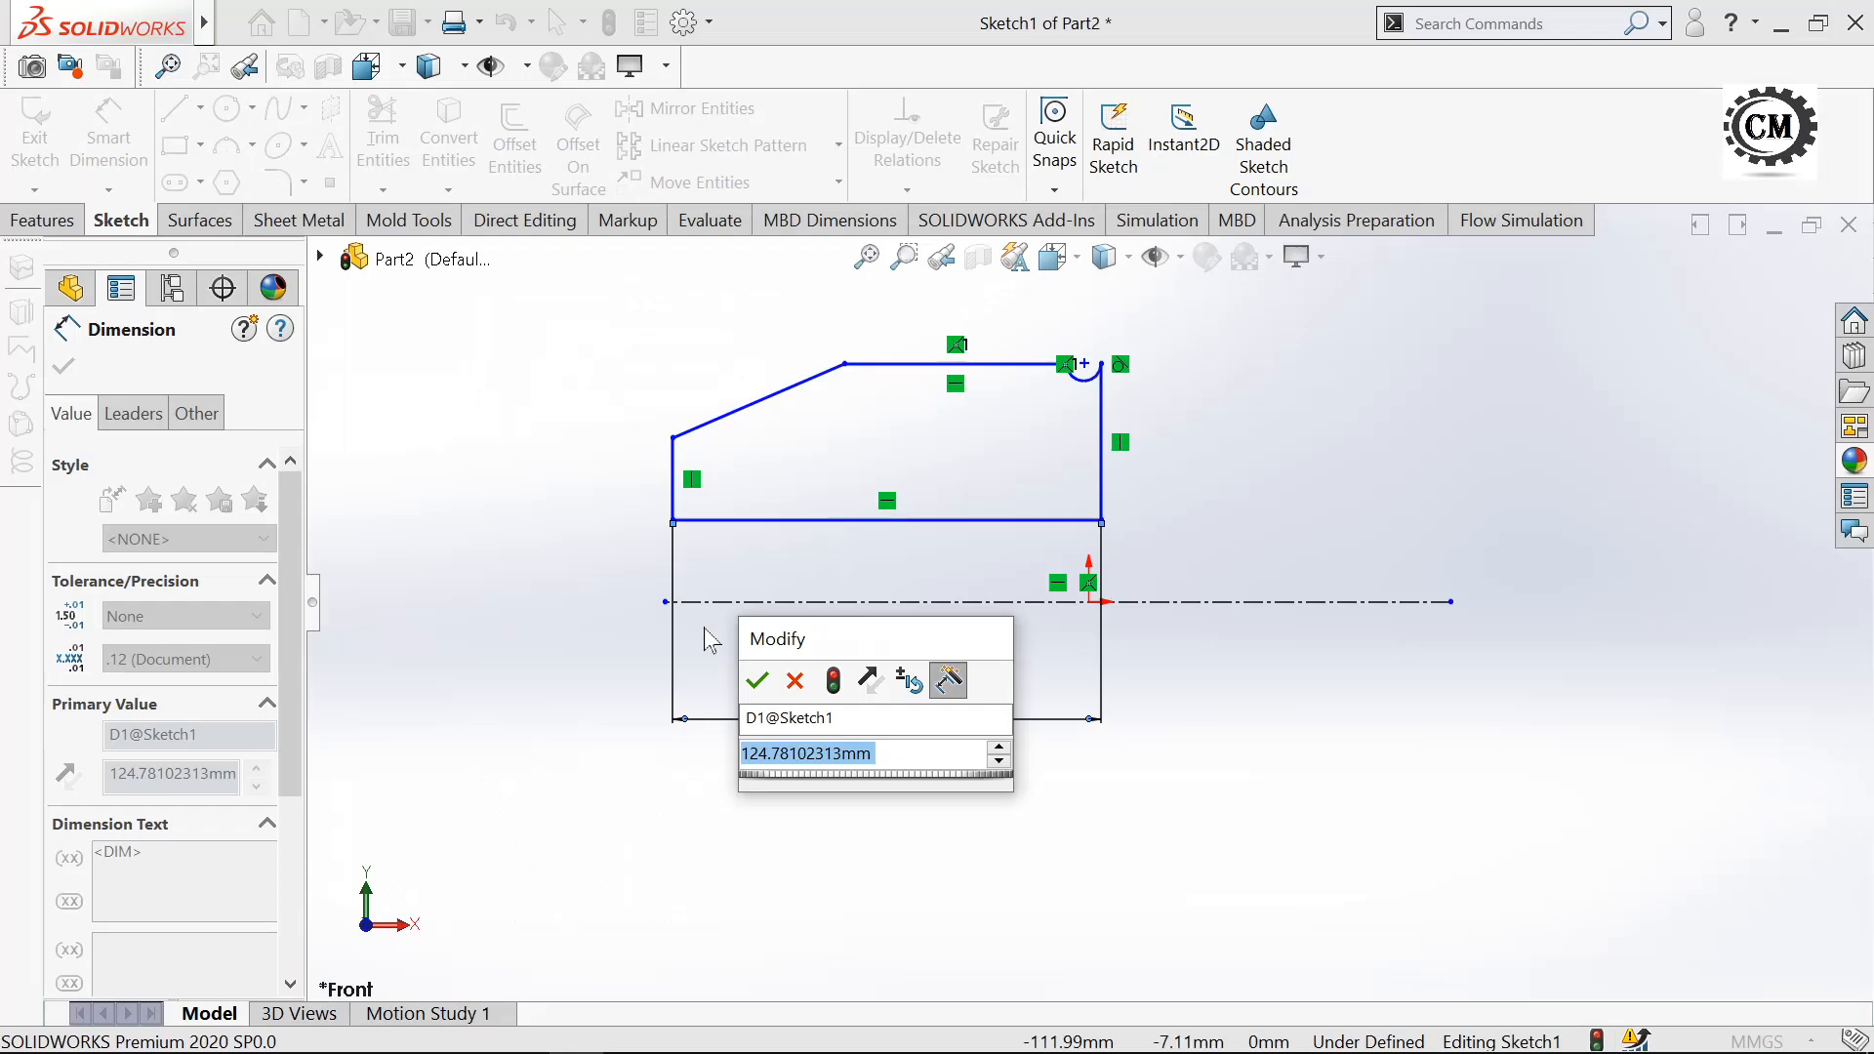
pyautogui.write('80')
pyautogui.click(758, 680)
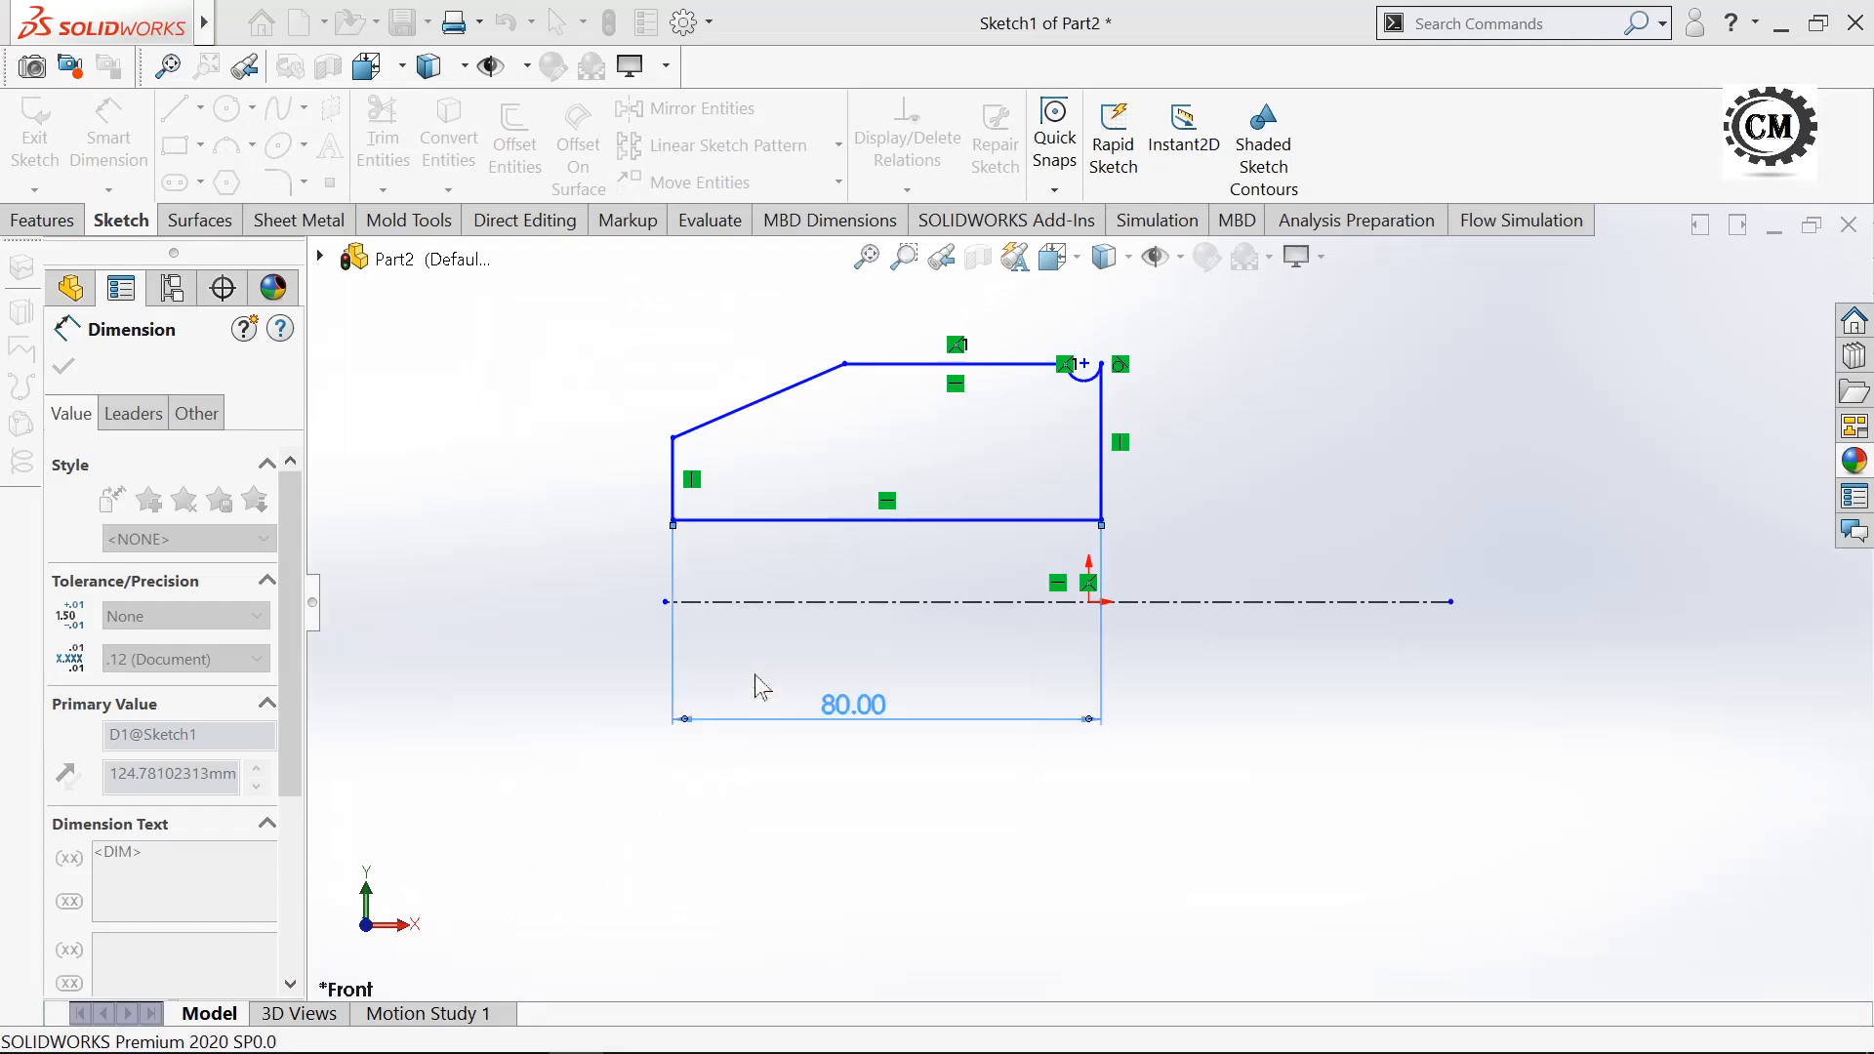
# - Dimension the height from the centerline to the upper end of the short vertical line as 30 mm, checking the PDF drawing
pyautogui.click(674, 438)
pyautogui.click(719, 601)
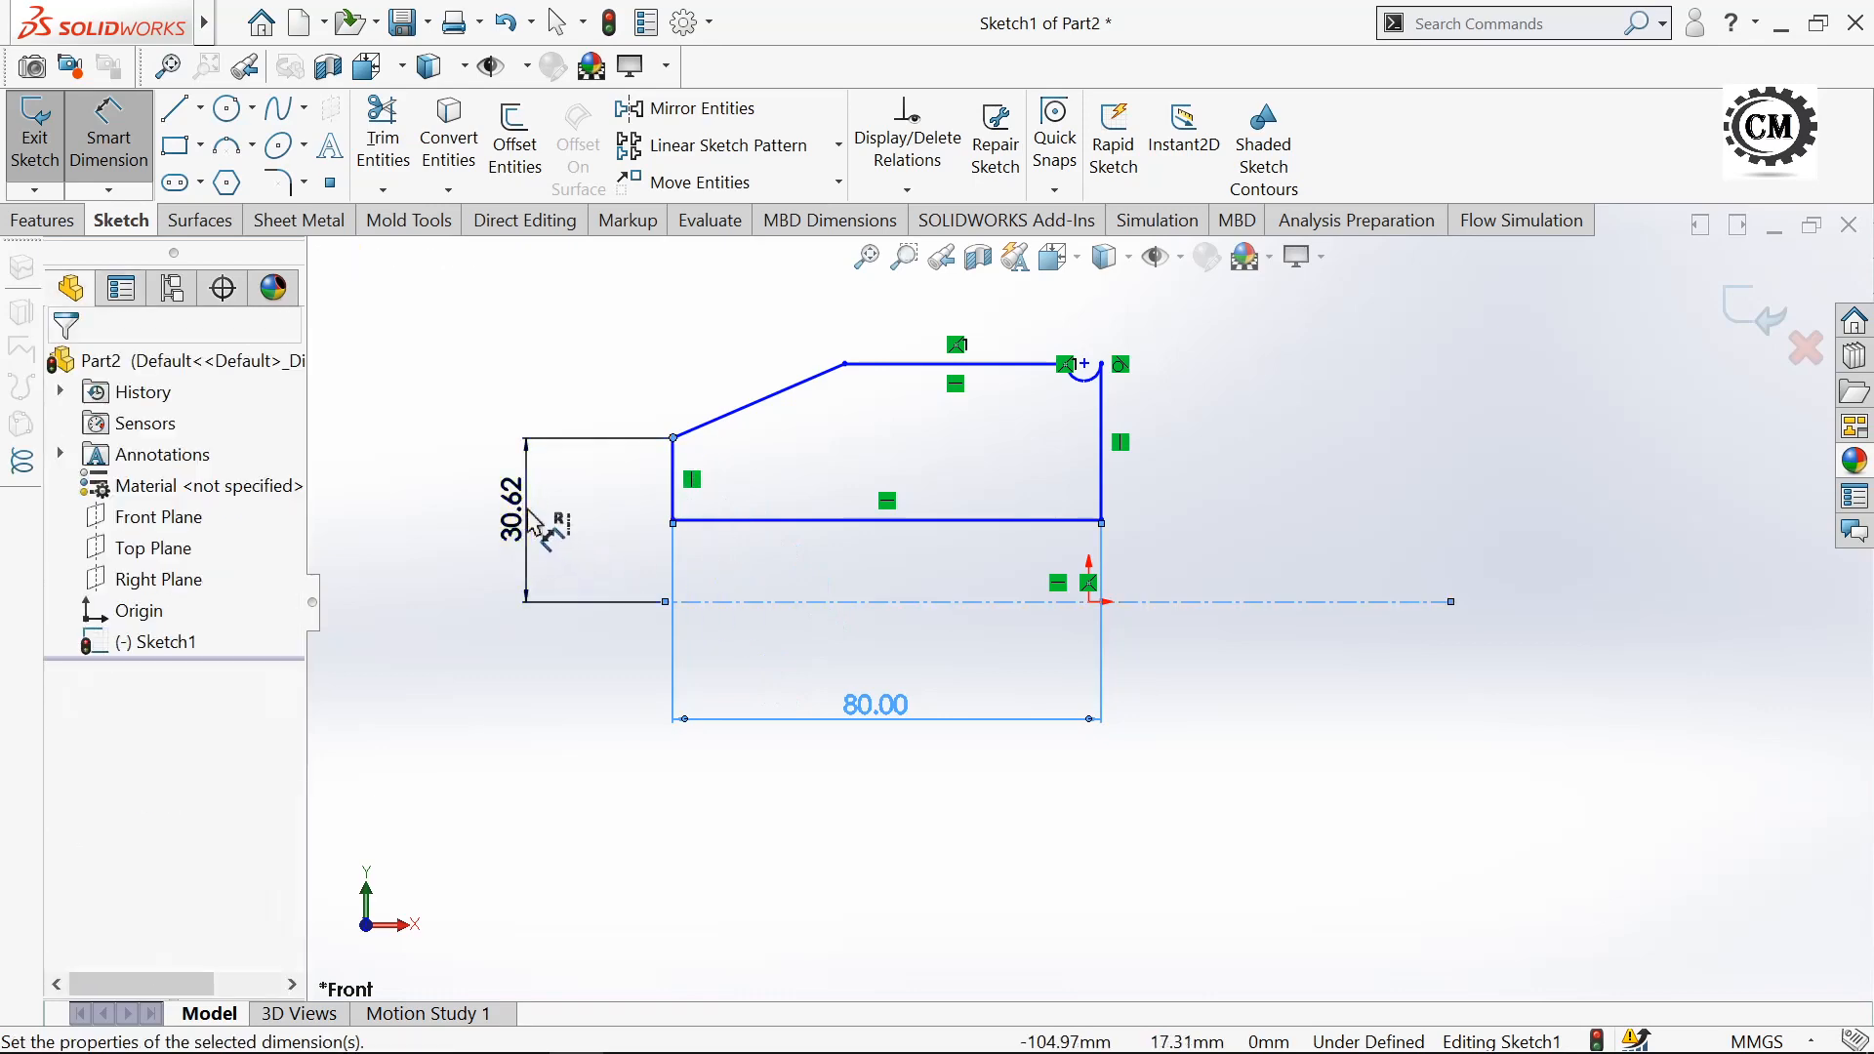
pyautogui.click(534, 525)
pyautogui.hotkey('alt', 'Tab')
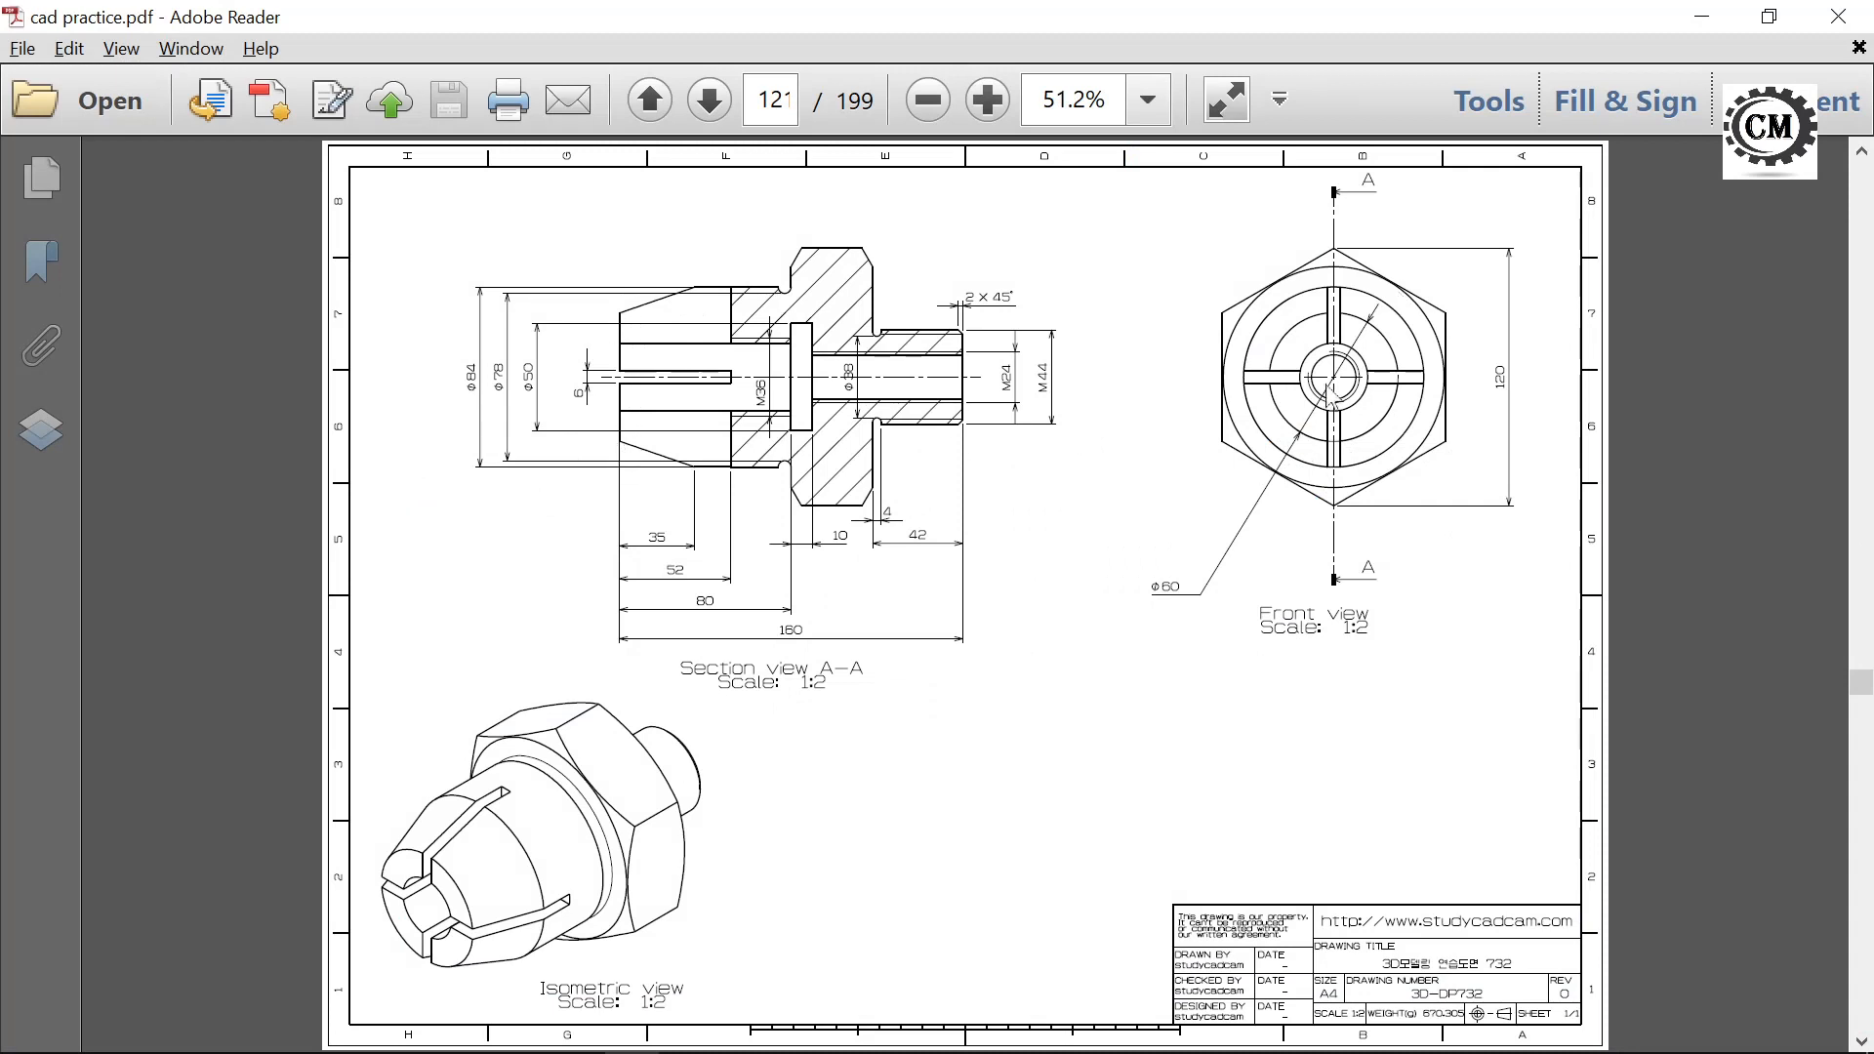
pyautogui.hotkey('alt', 'Tab')
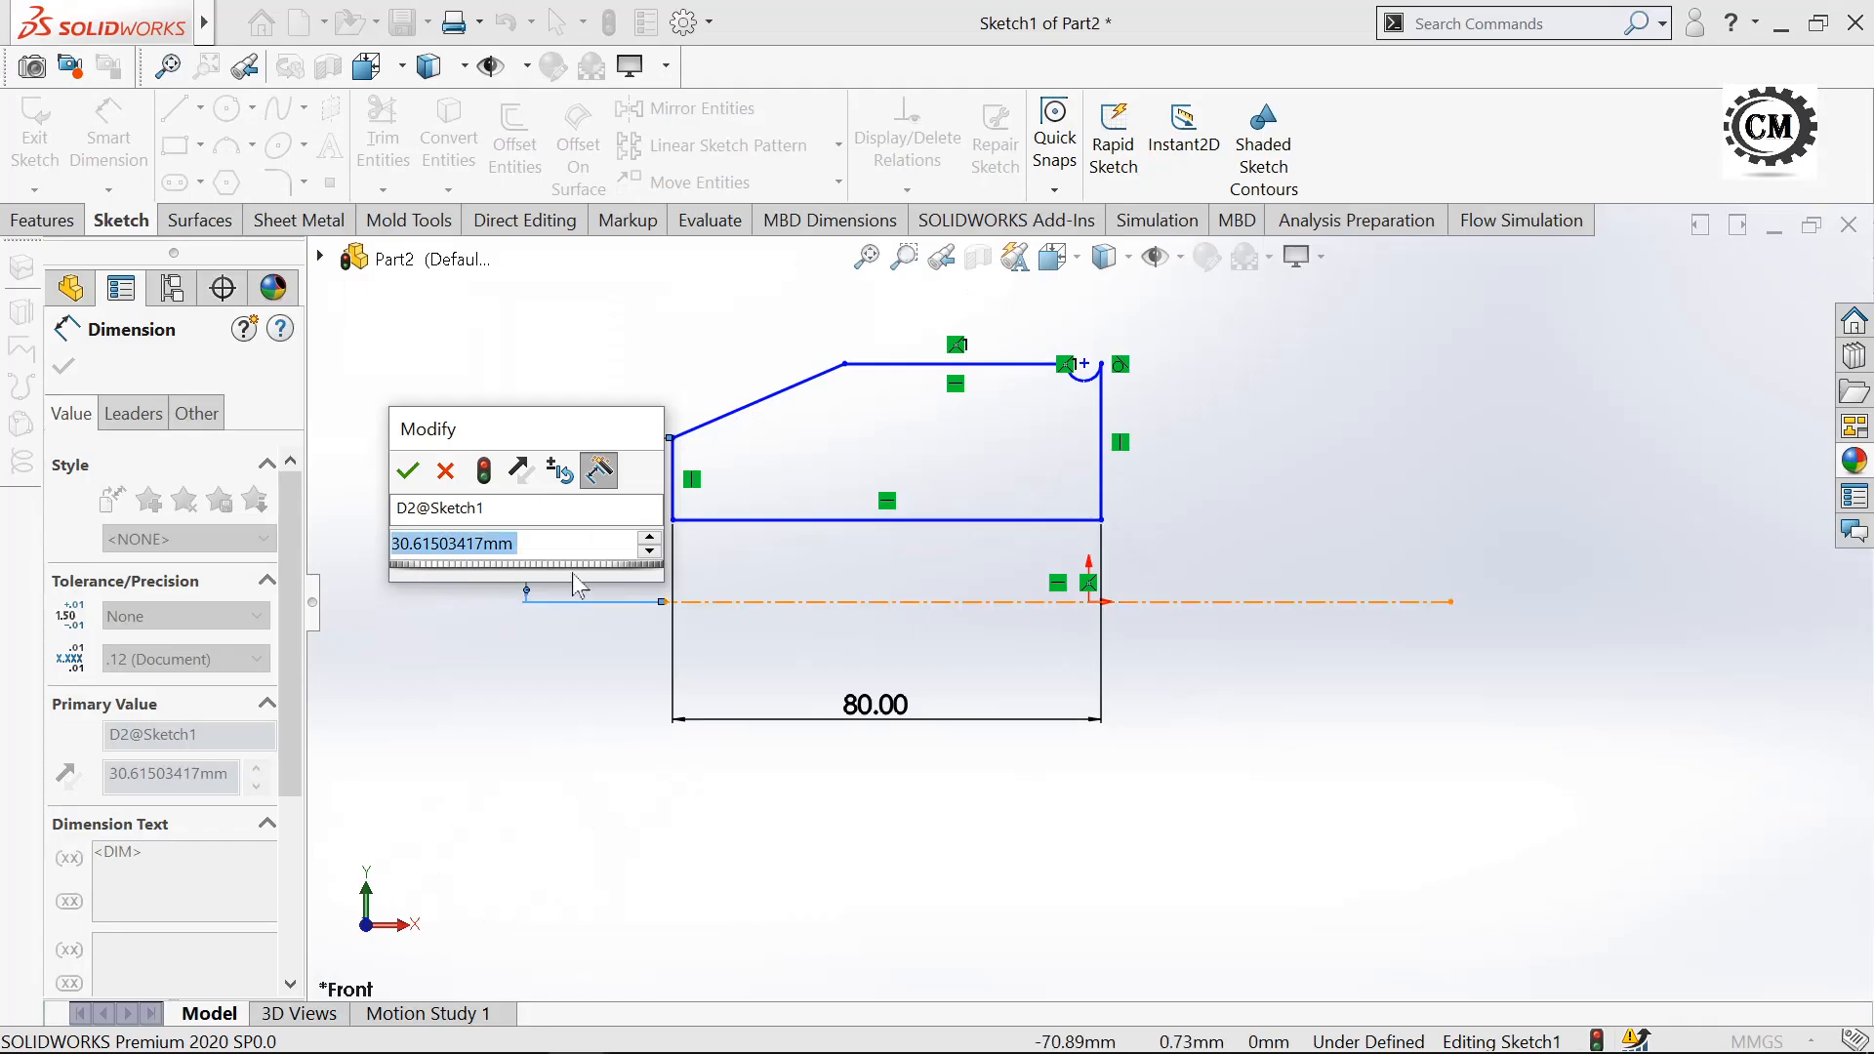
pyautogui.write('30')
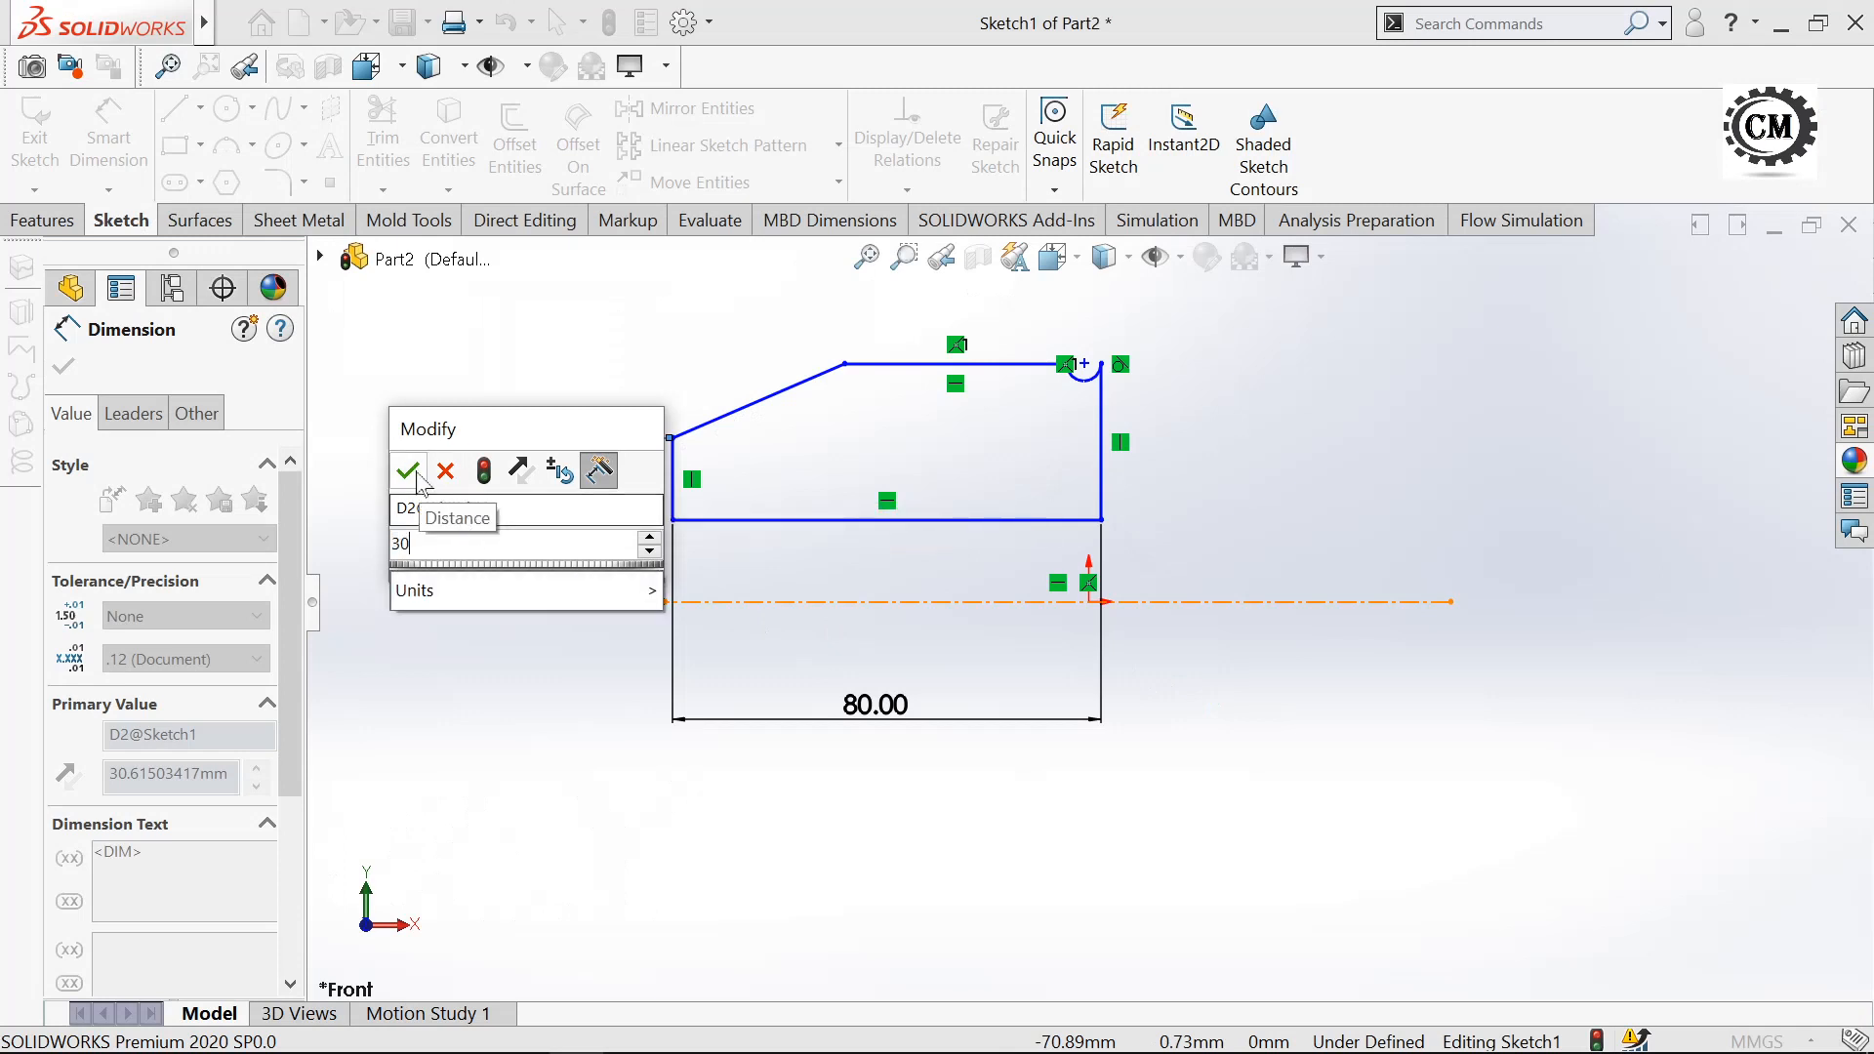
pyautogui.click(407, 472)
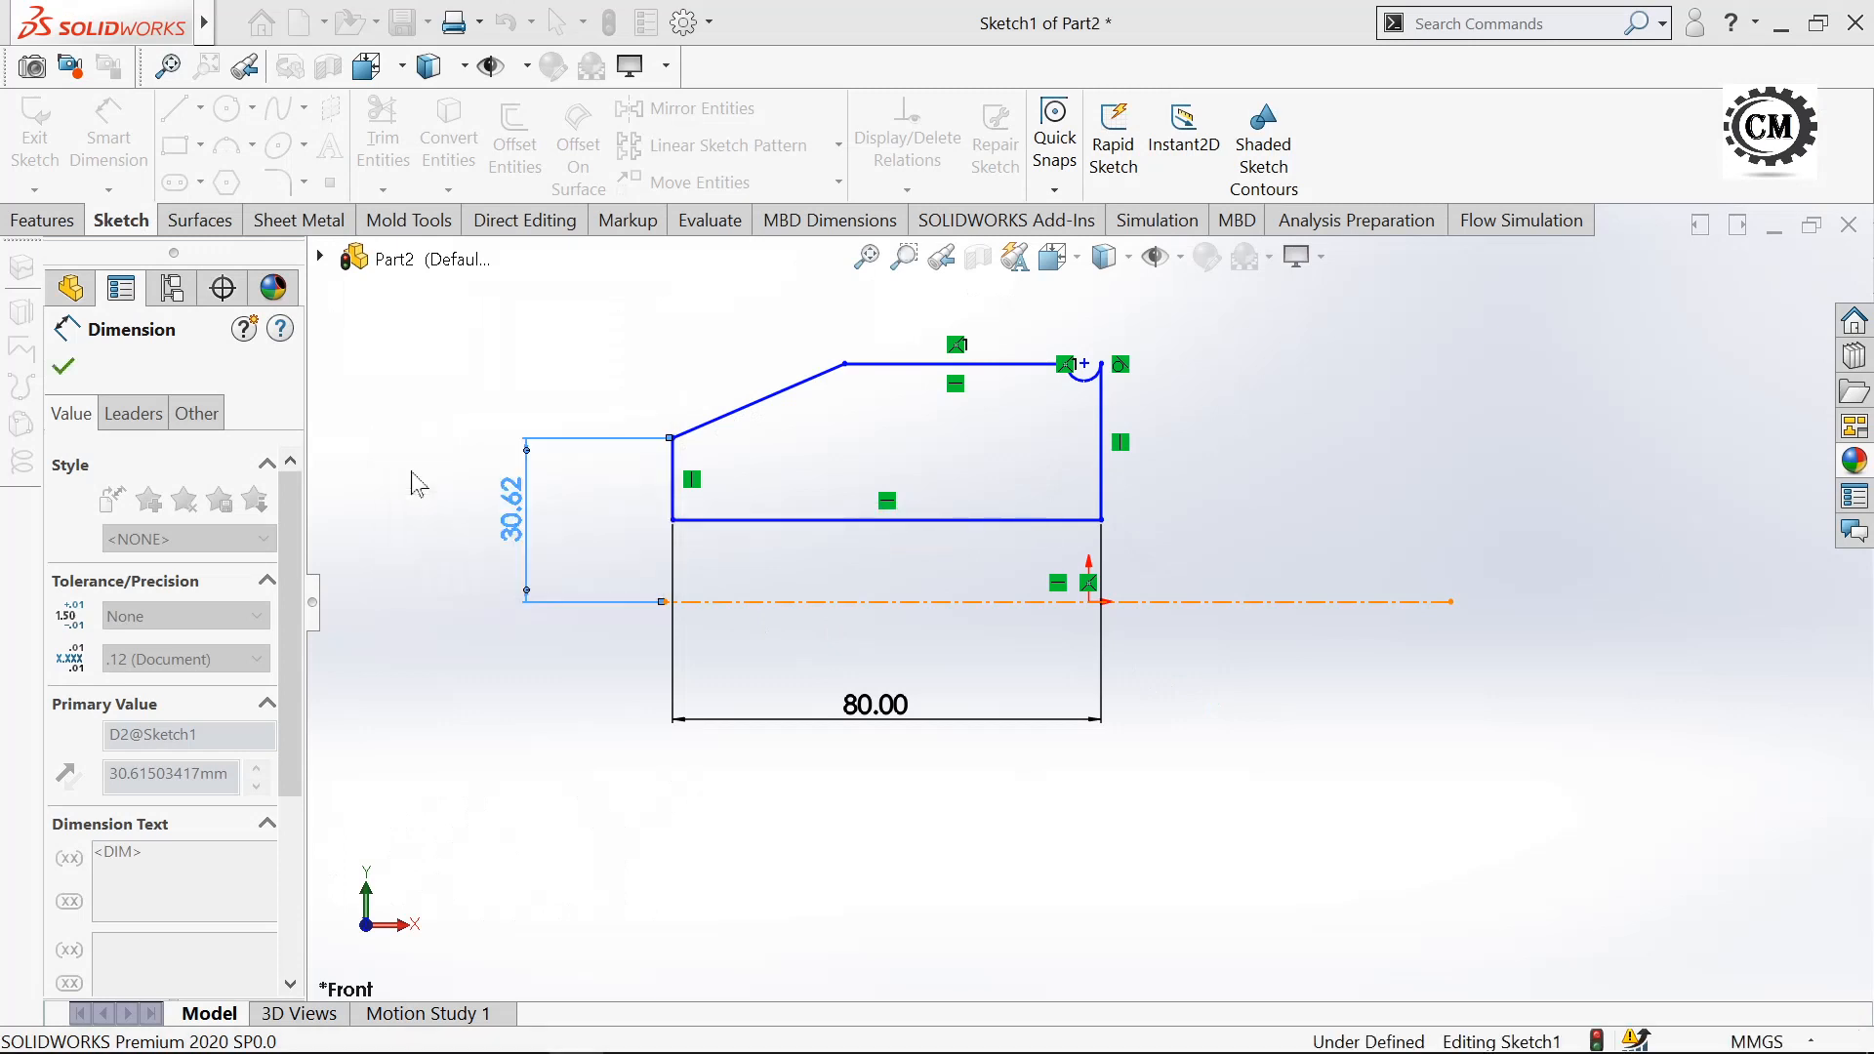
# - Dimension the distance between the profile's bottom line and the centerline as 18 mm, checking the PDF drawing
pyautogui.click(751, 525)
pyautogui.click(747, 602)
pyautogui.click(605, 576)
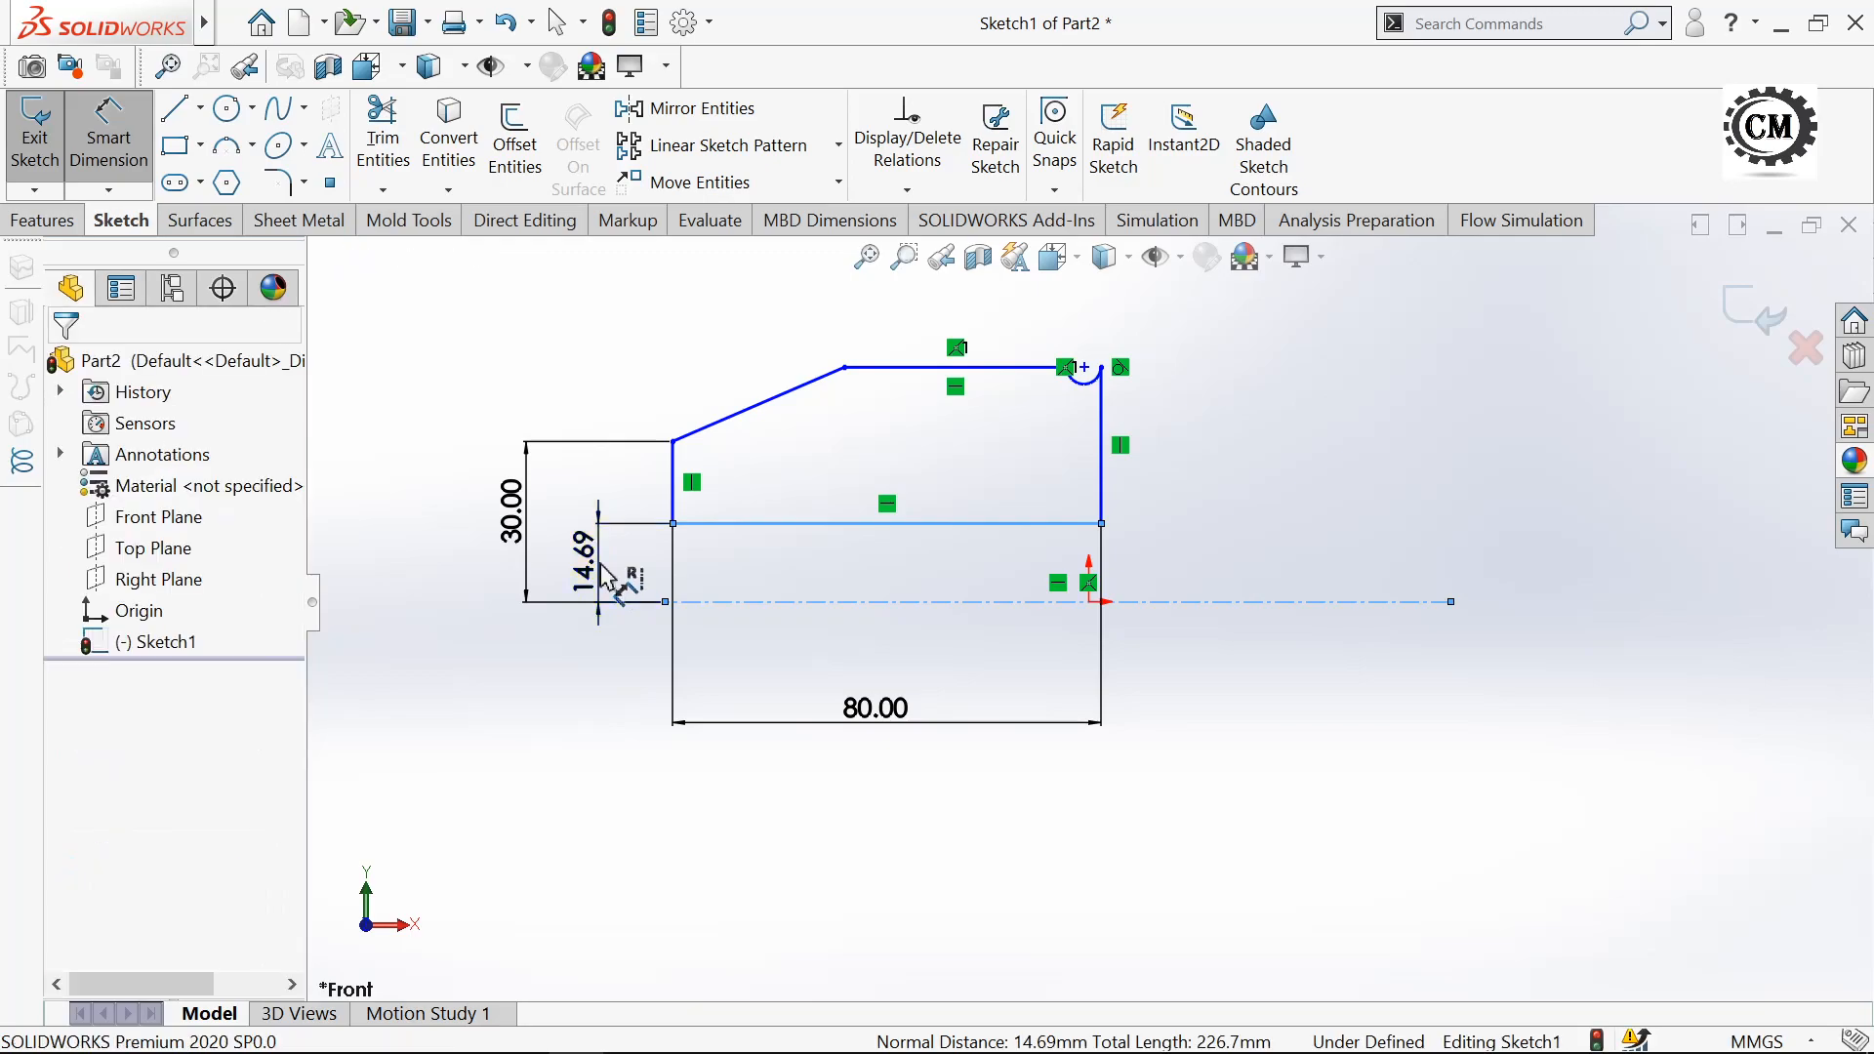
pyautogui.hotkey('alt', 'Tab')
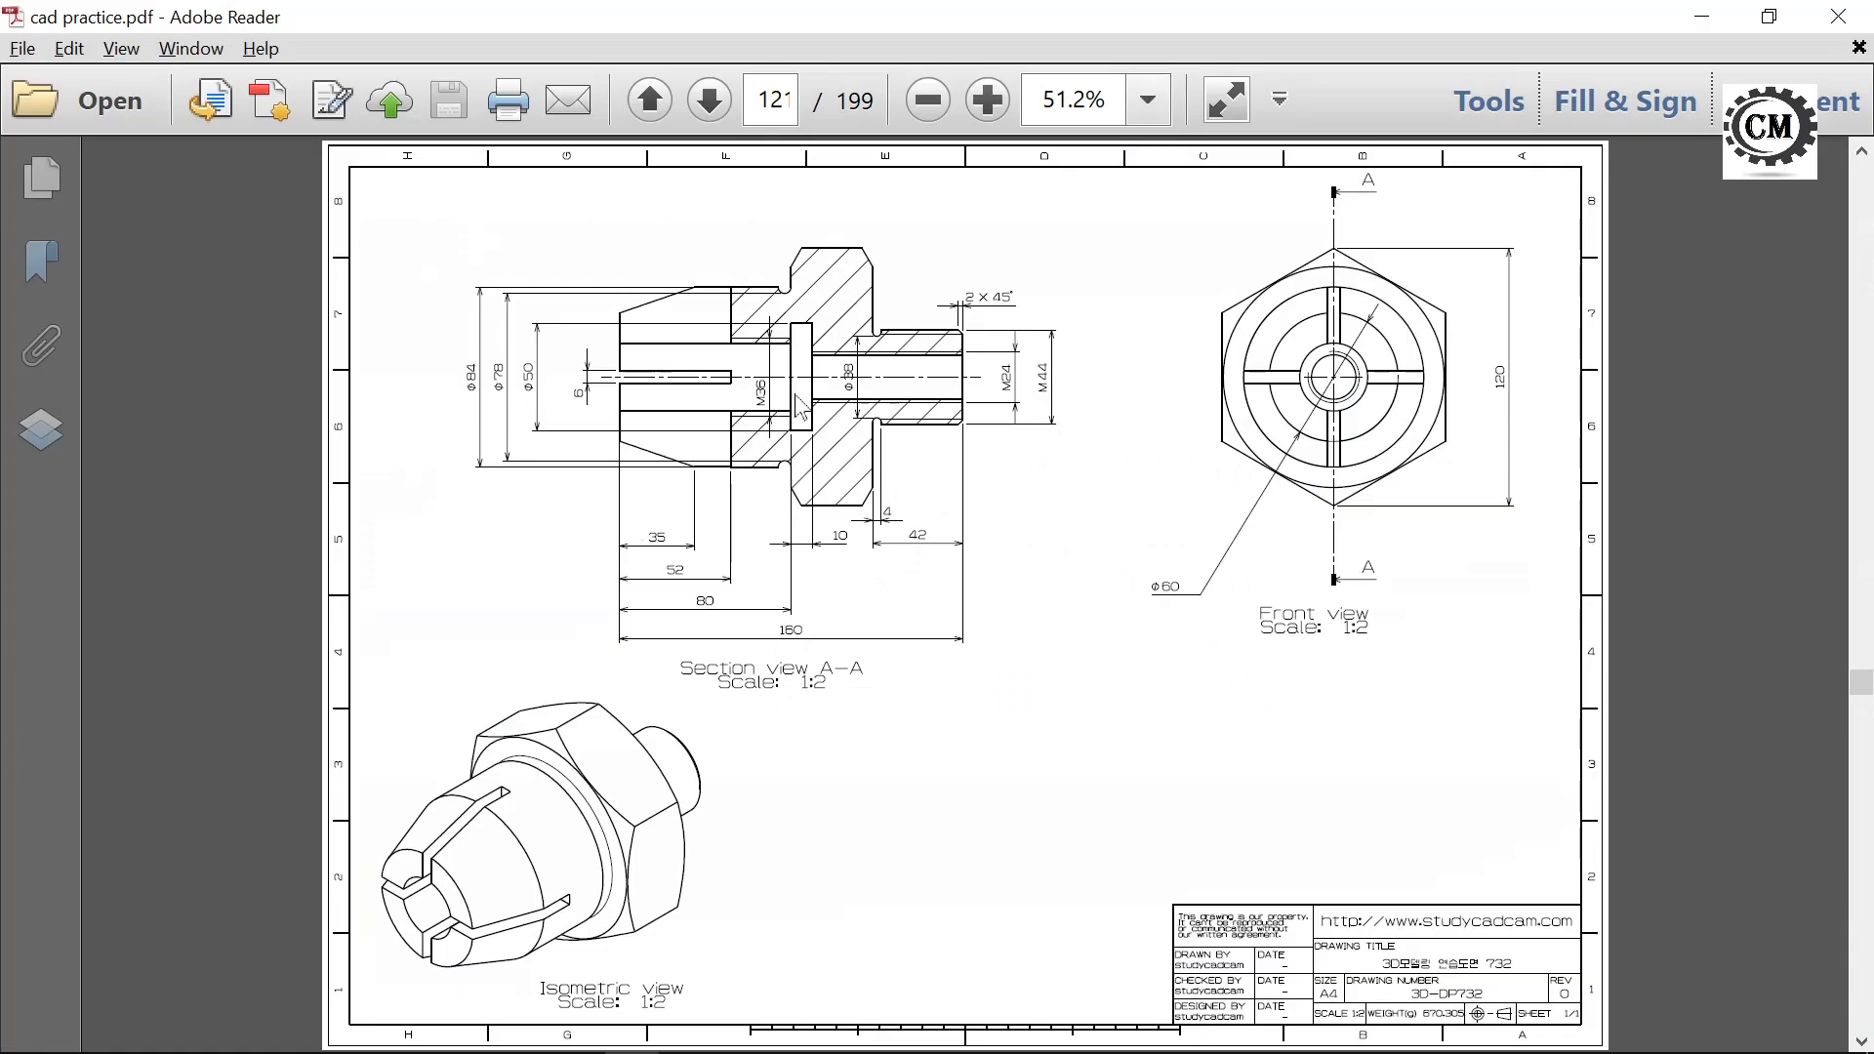
pyautogui.hotkey('alt', 'Tab')
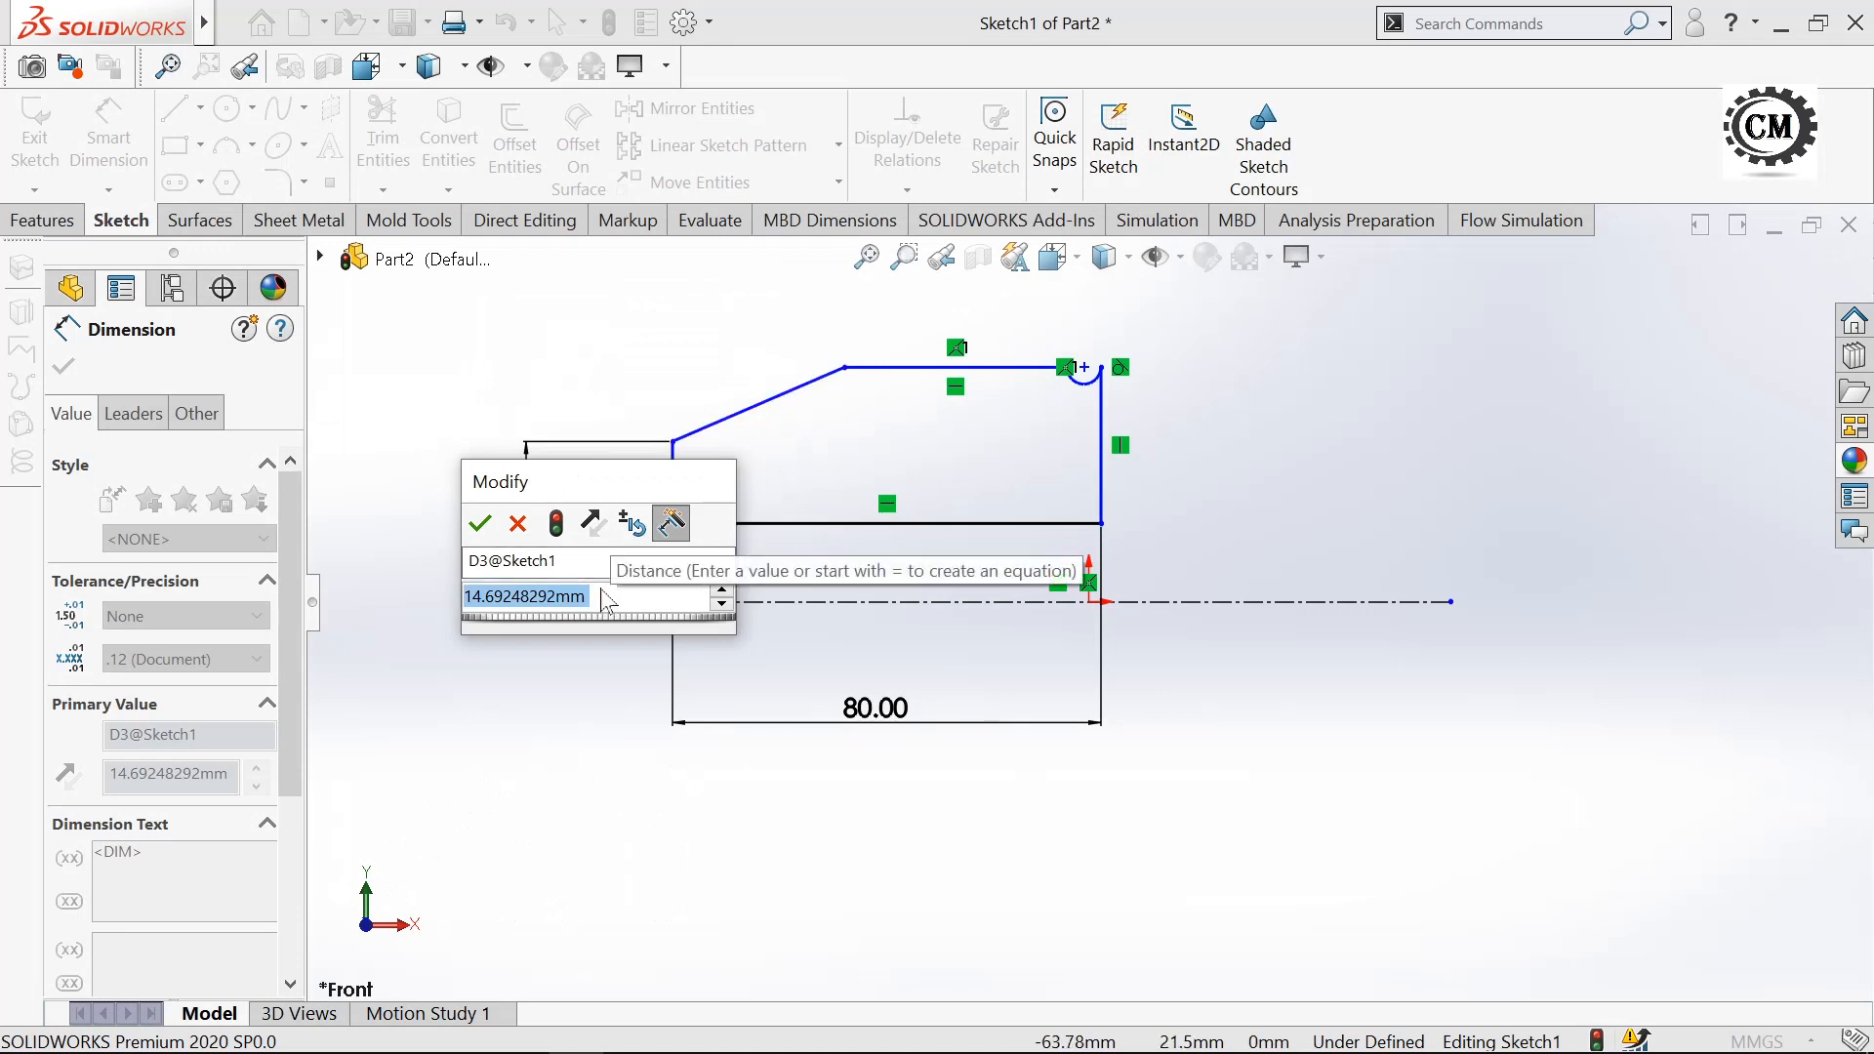
pyautogui.write('18')
pyautogui.click(479, 524)
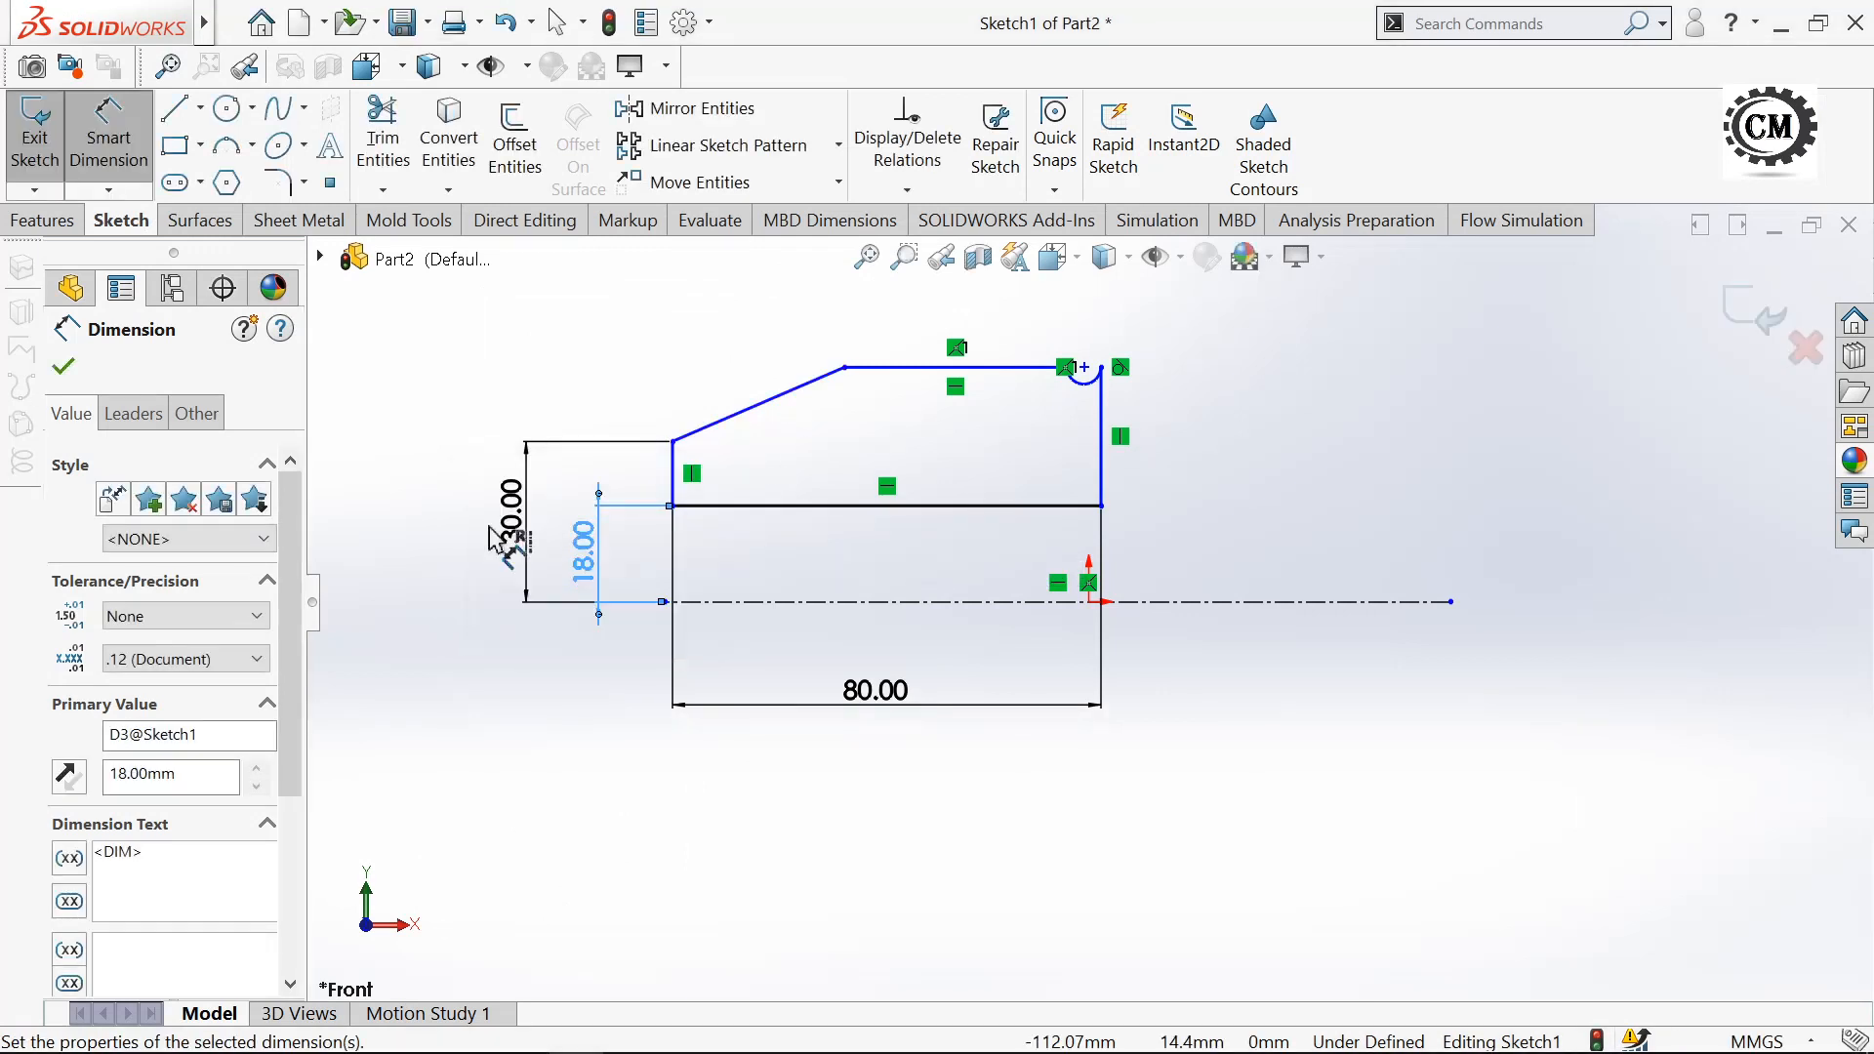
# - Dimension the horizontal distance from the short vertical line to the top of the slope as 35 mm, checking the PDF drawing
pyautogui.click(675, 493)
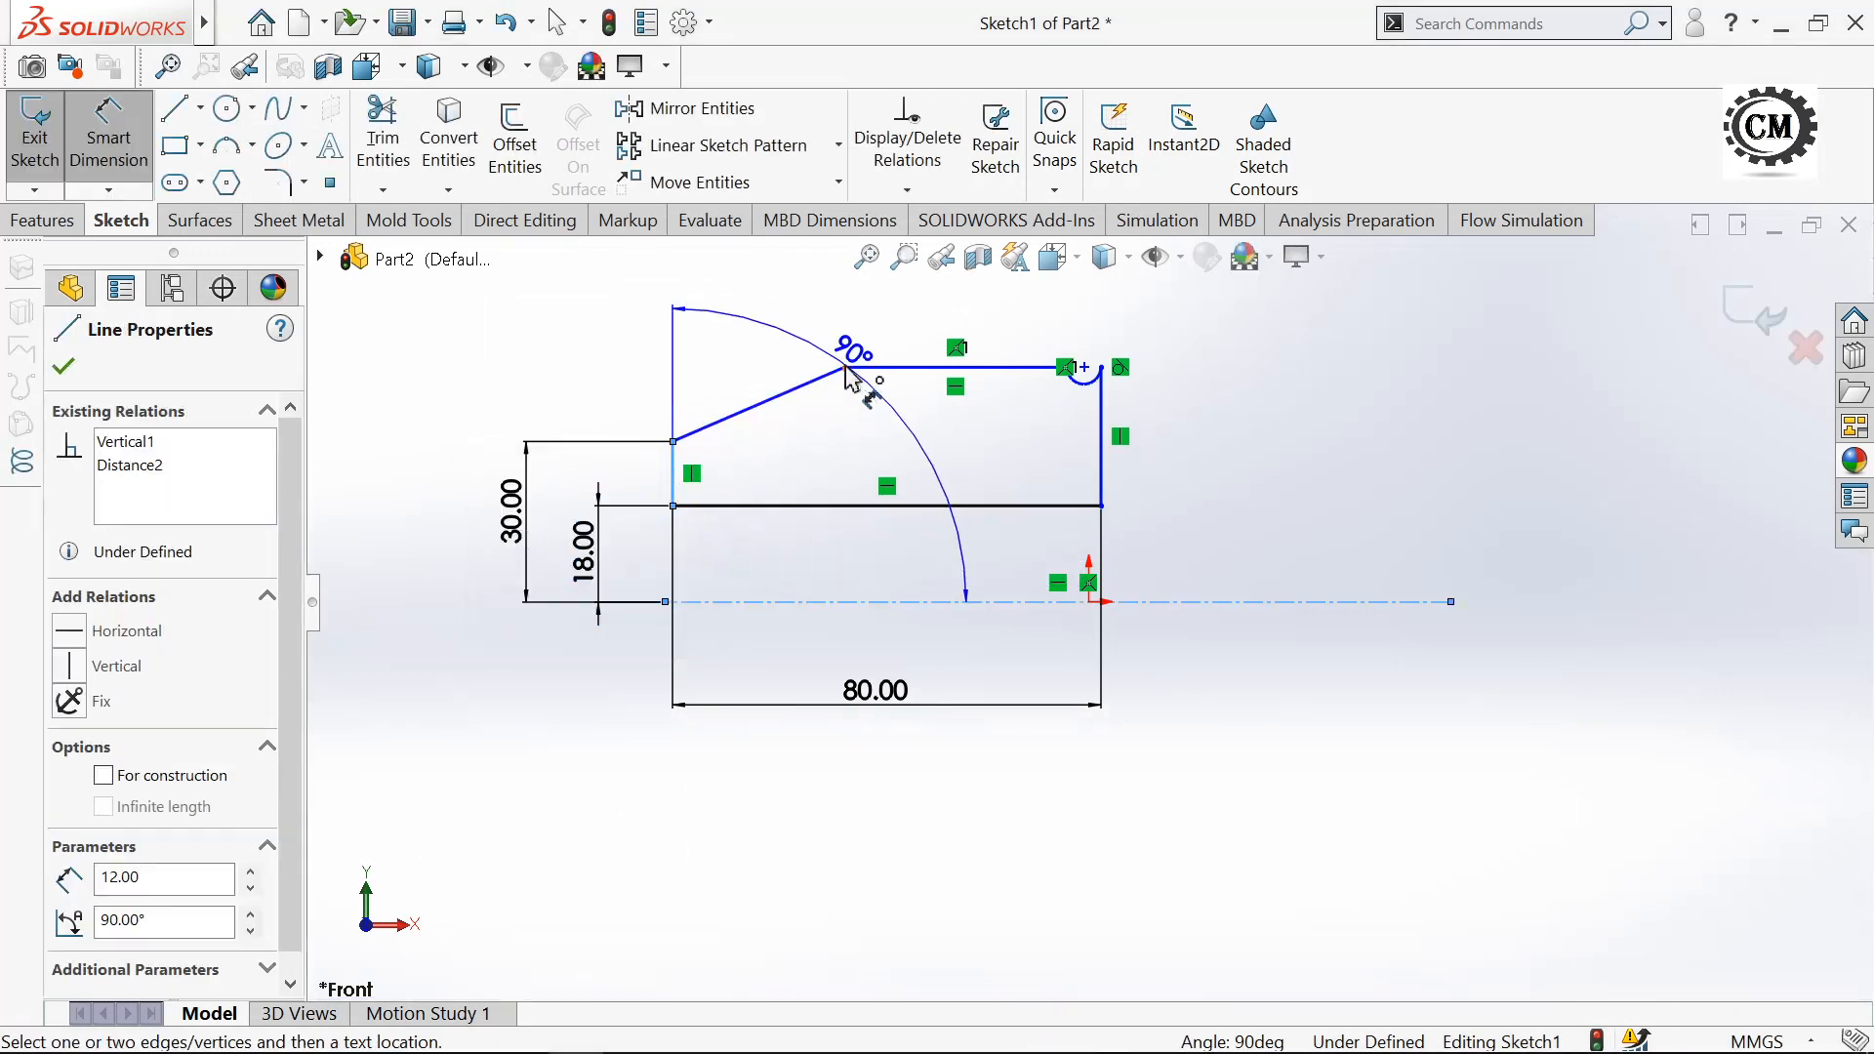
pyautogui.click(845, 368)
pyautogui.click(756, 781)
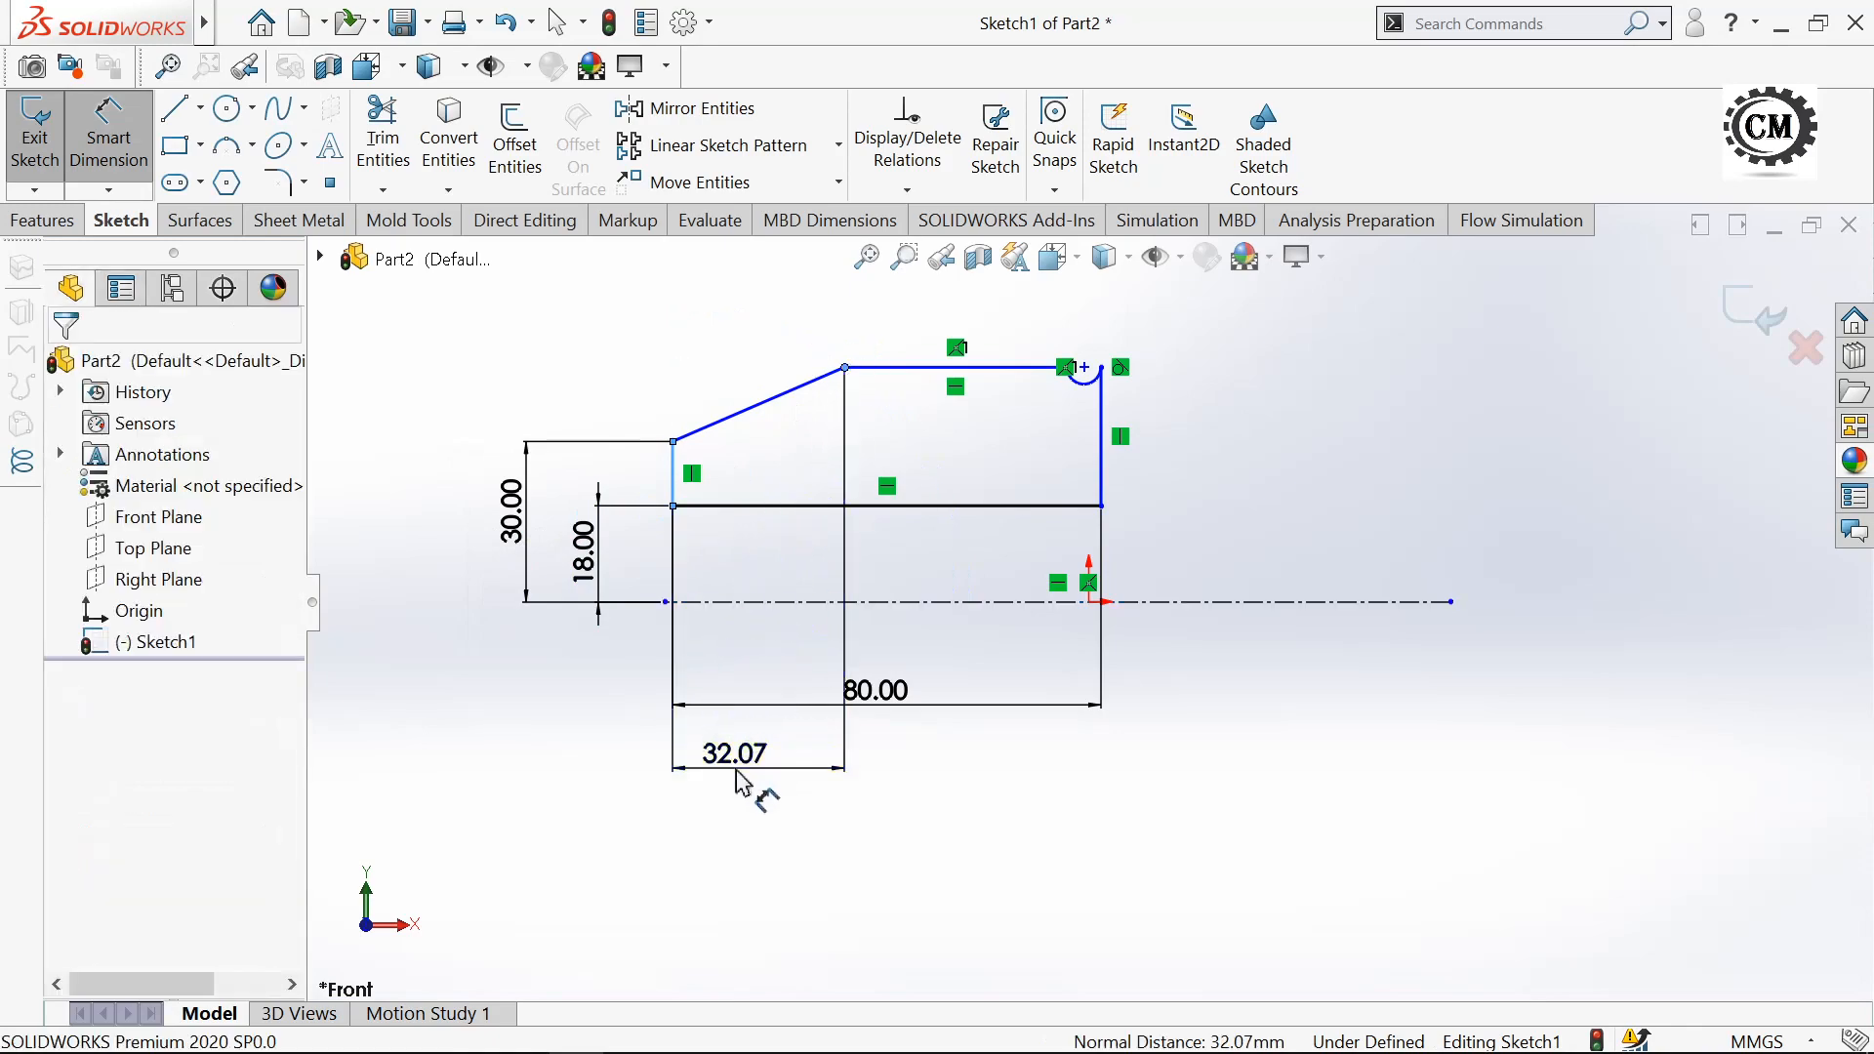
pyautogui.hotkey('alt', 'Tab')
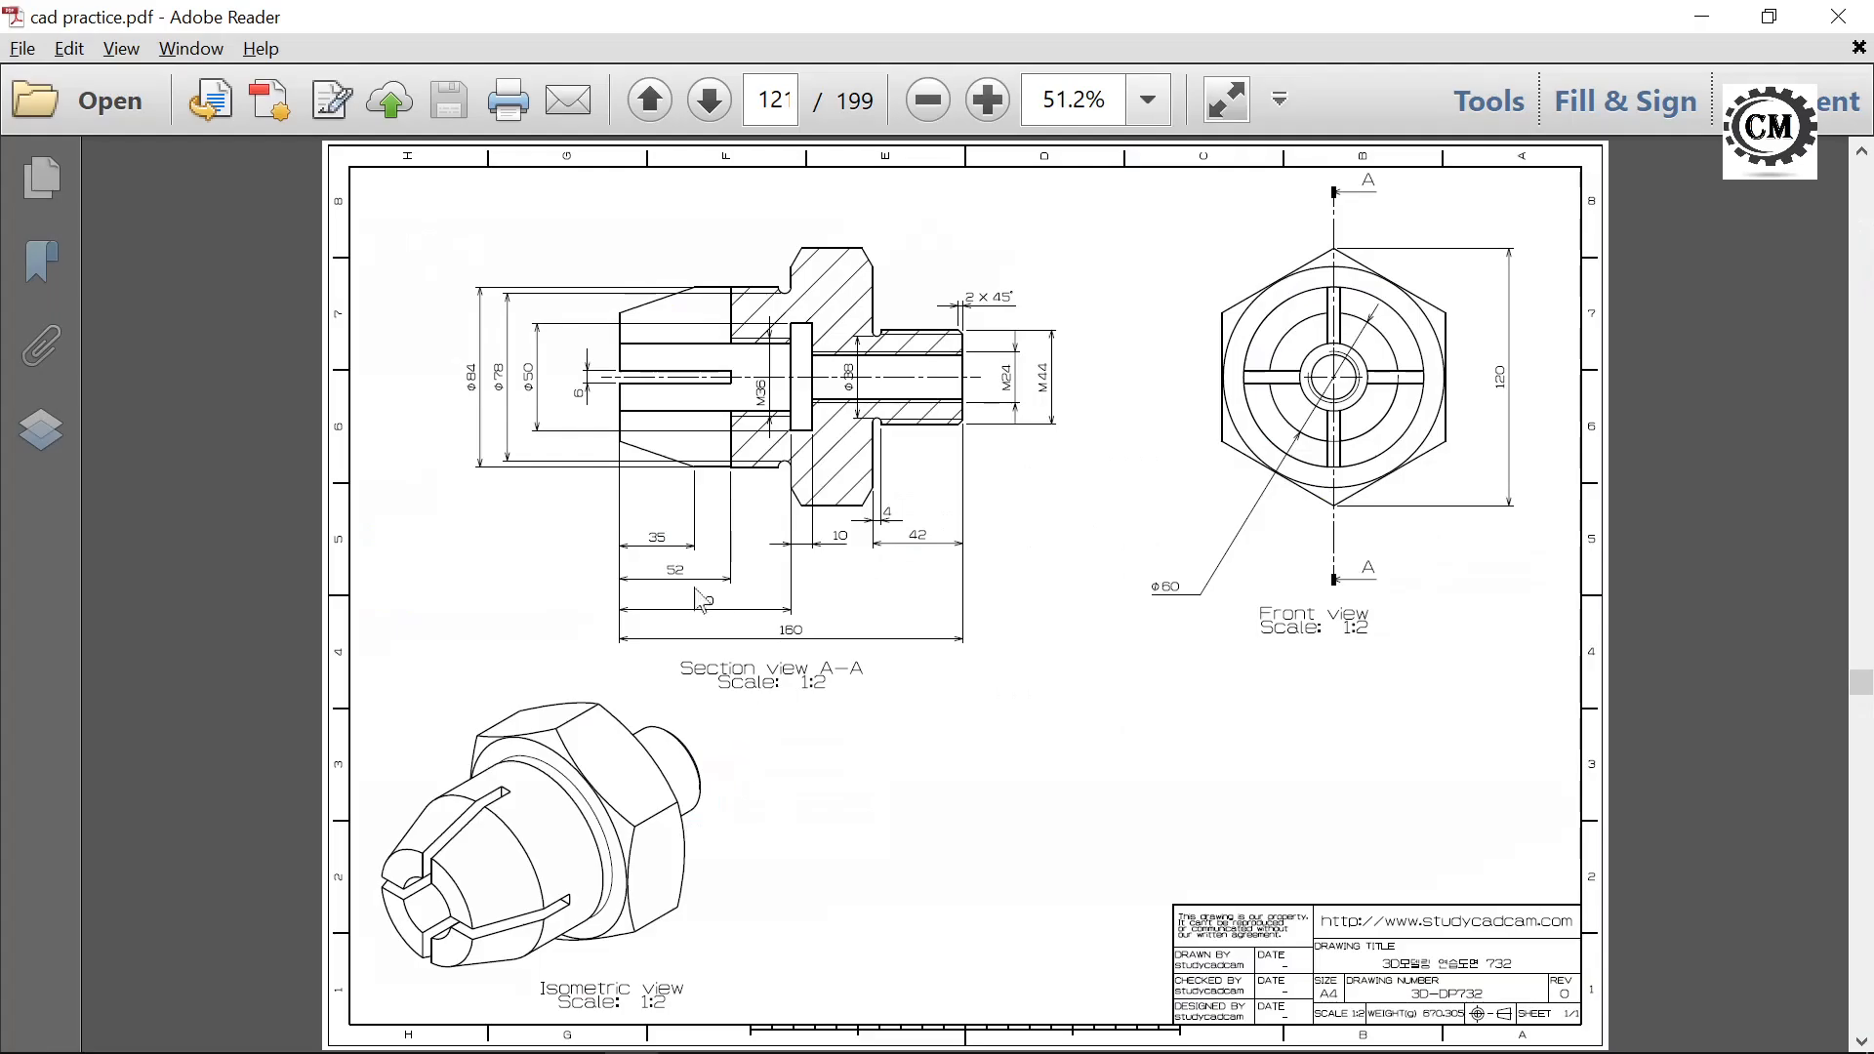
pyautogui.hotkey('alt', 'Tab')
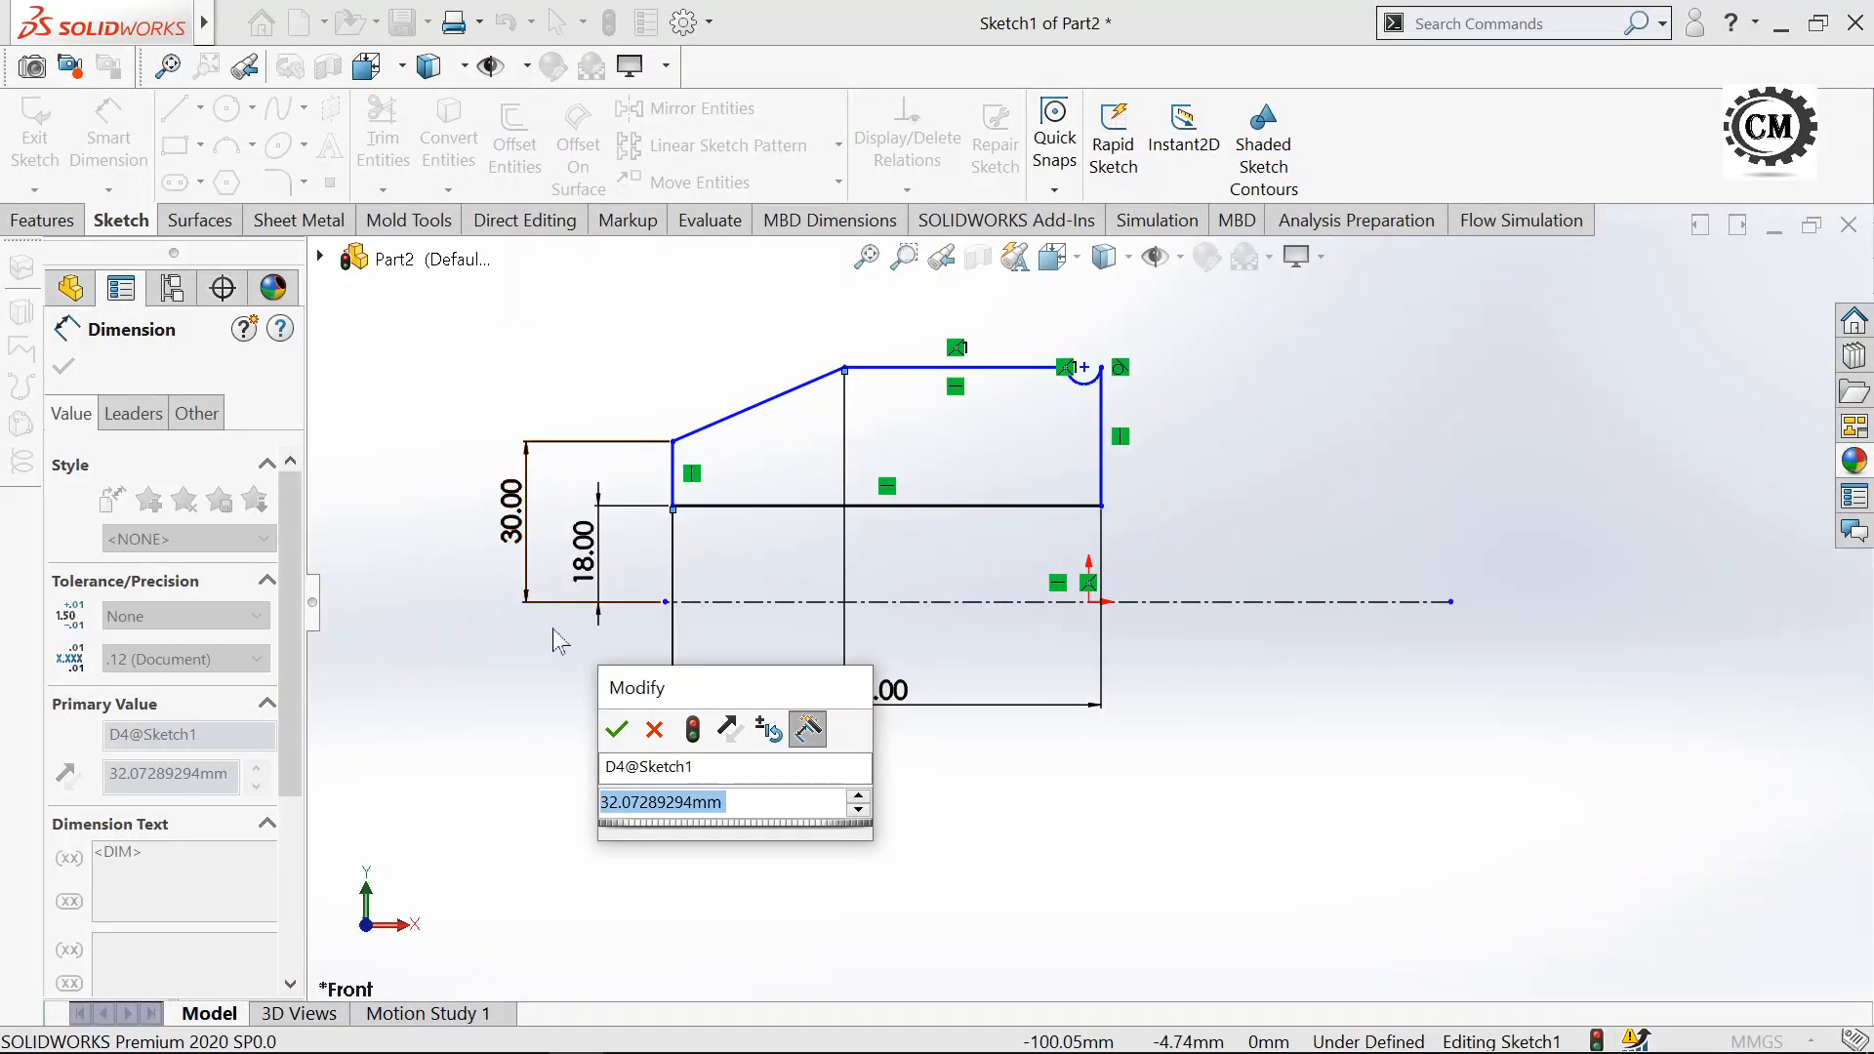
pyautogui.write('35')
pyautogui.click(616, 729)
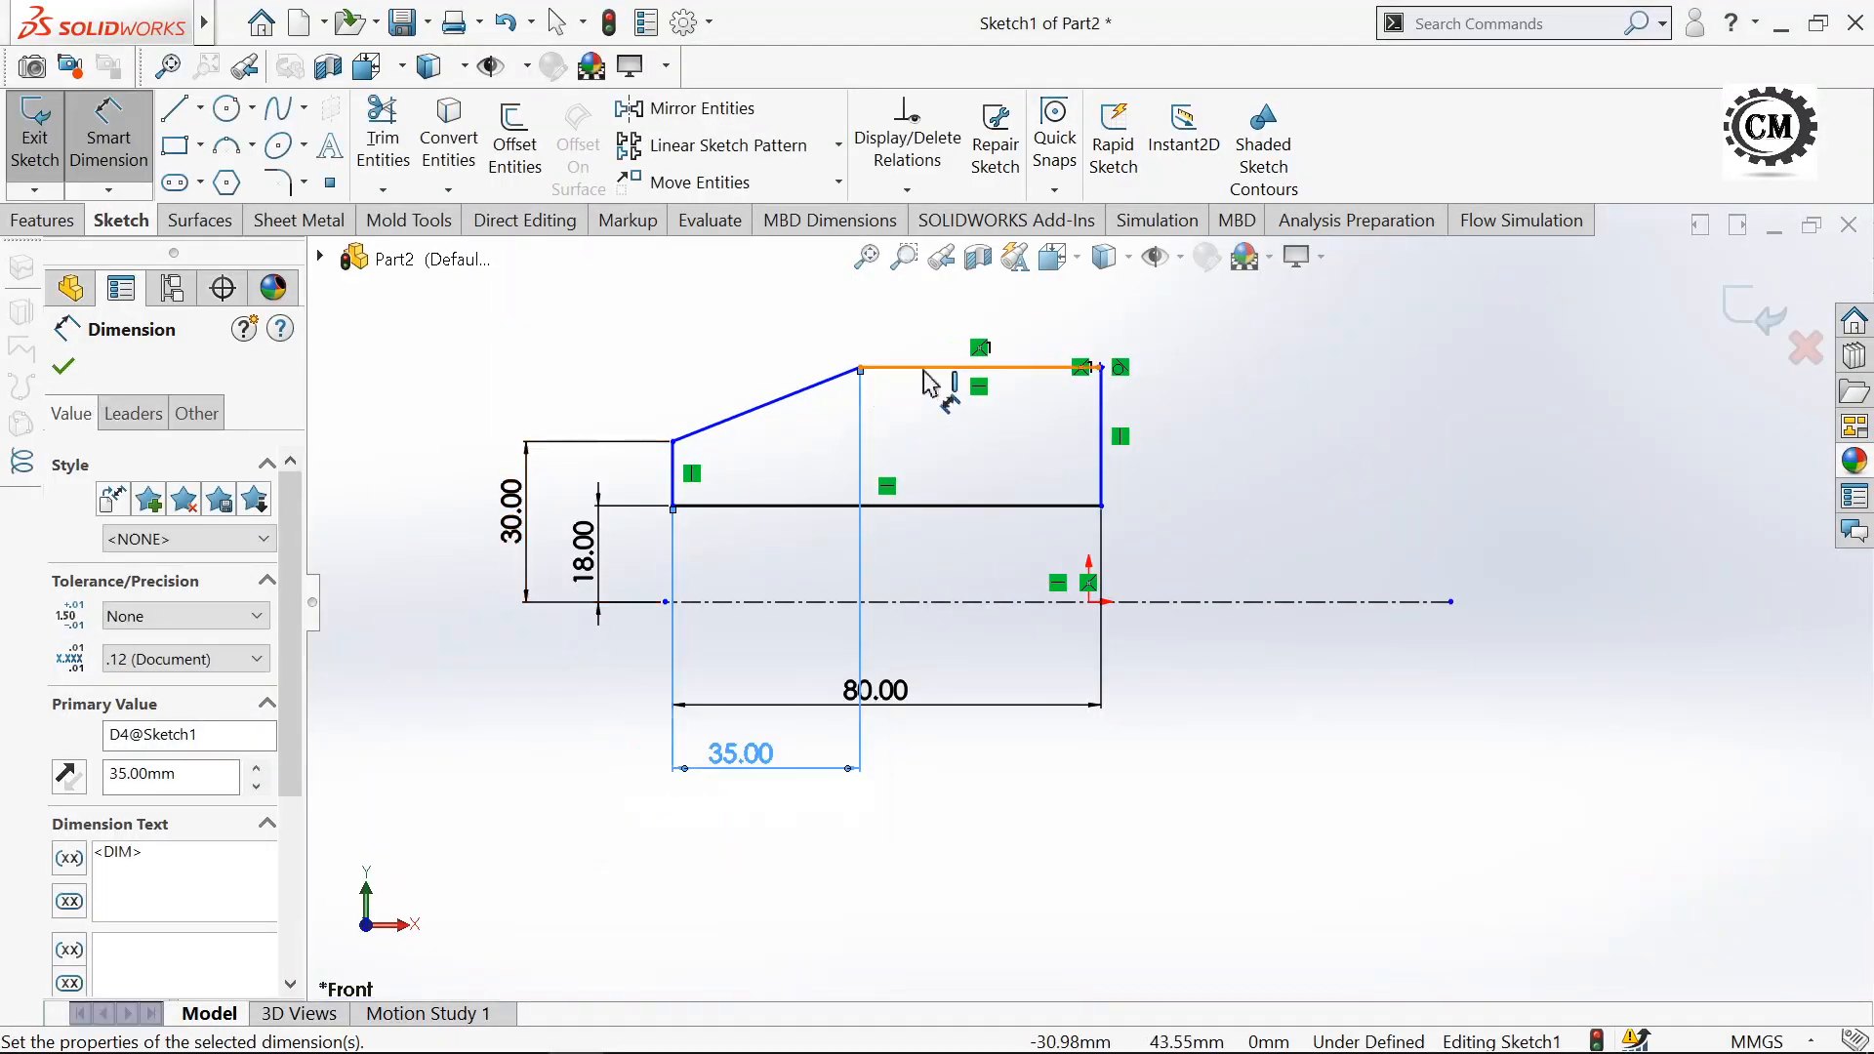
# - Dimension the distance between the profile's upper horizontal line and the centerline as 42 mm, checking the PDF drawing
pyautogui.click(927, 370)
pyautogui.click(952, 602)
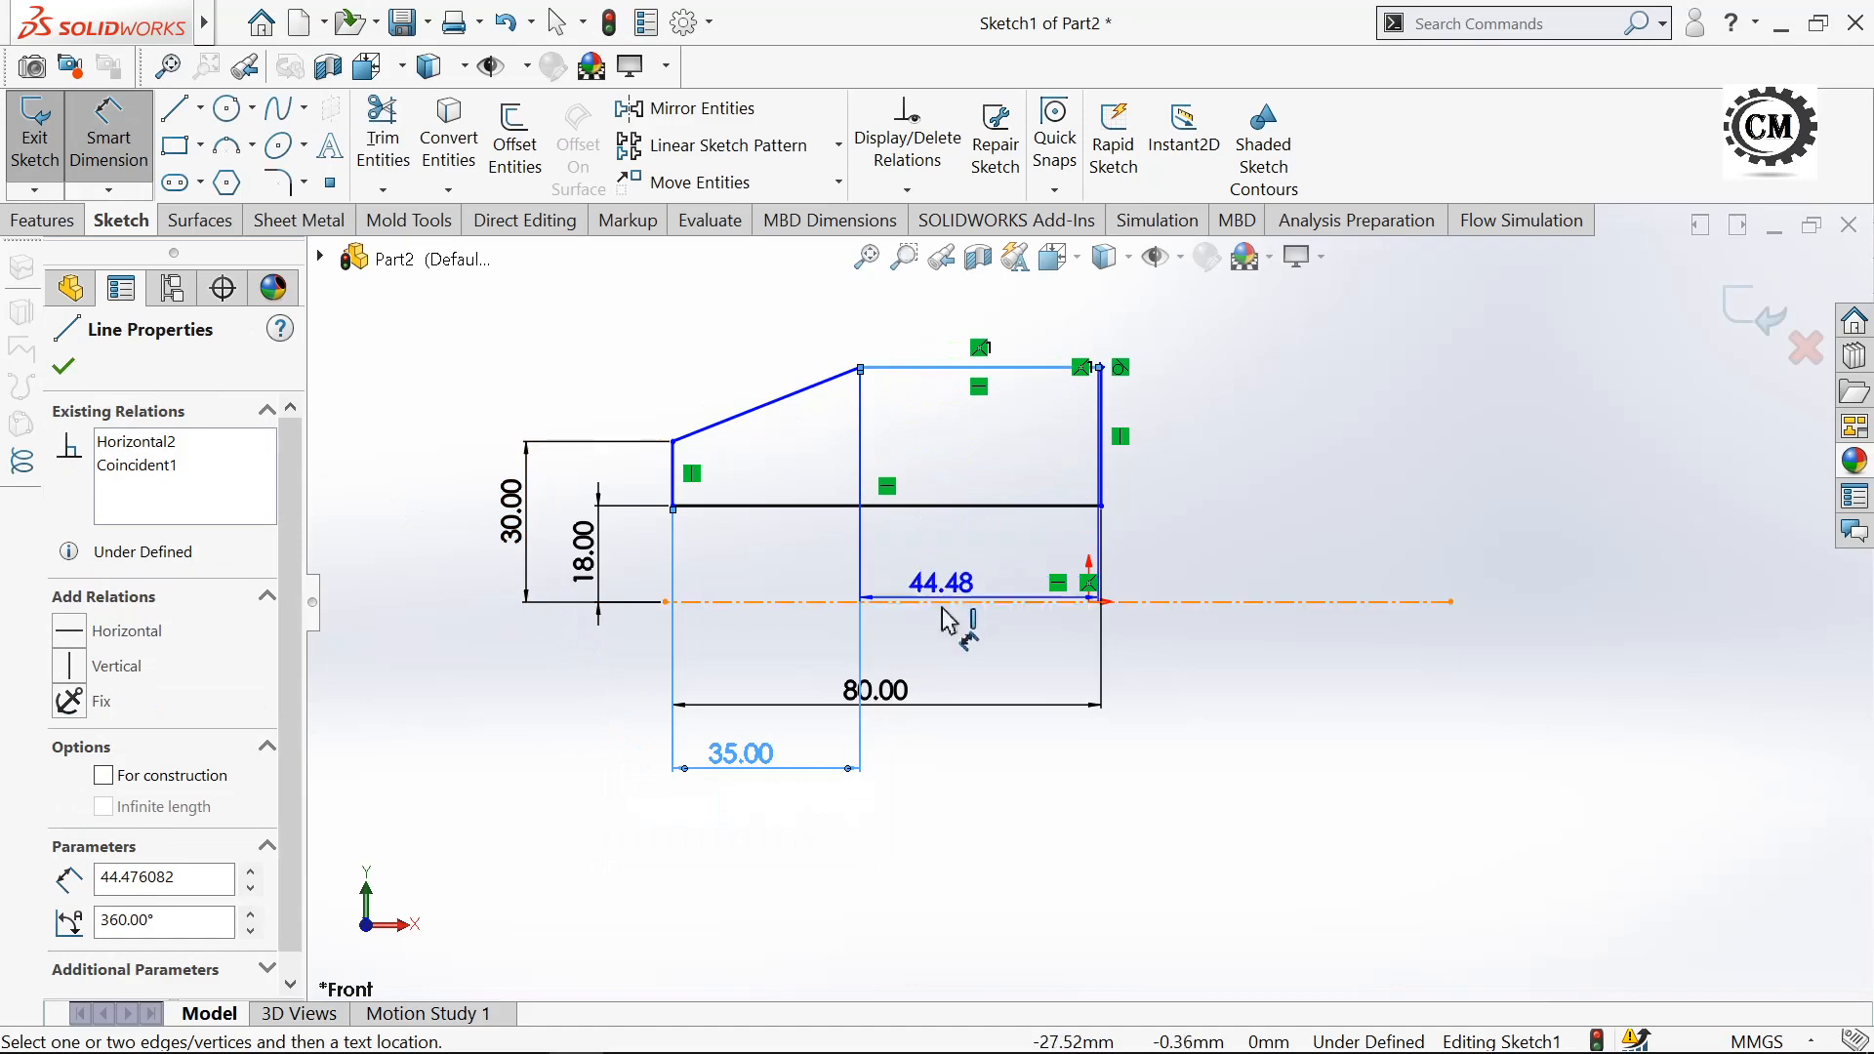
pyautogui.click(1240, 513)
pyautogui.hotkey('alt', 'Tab')
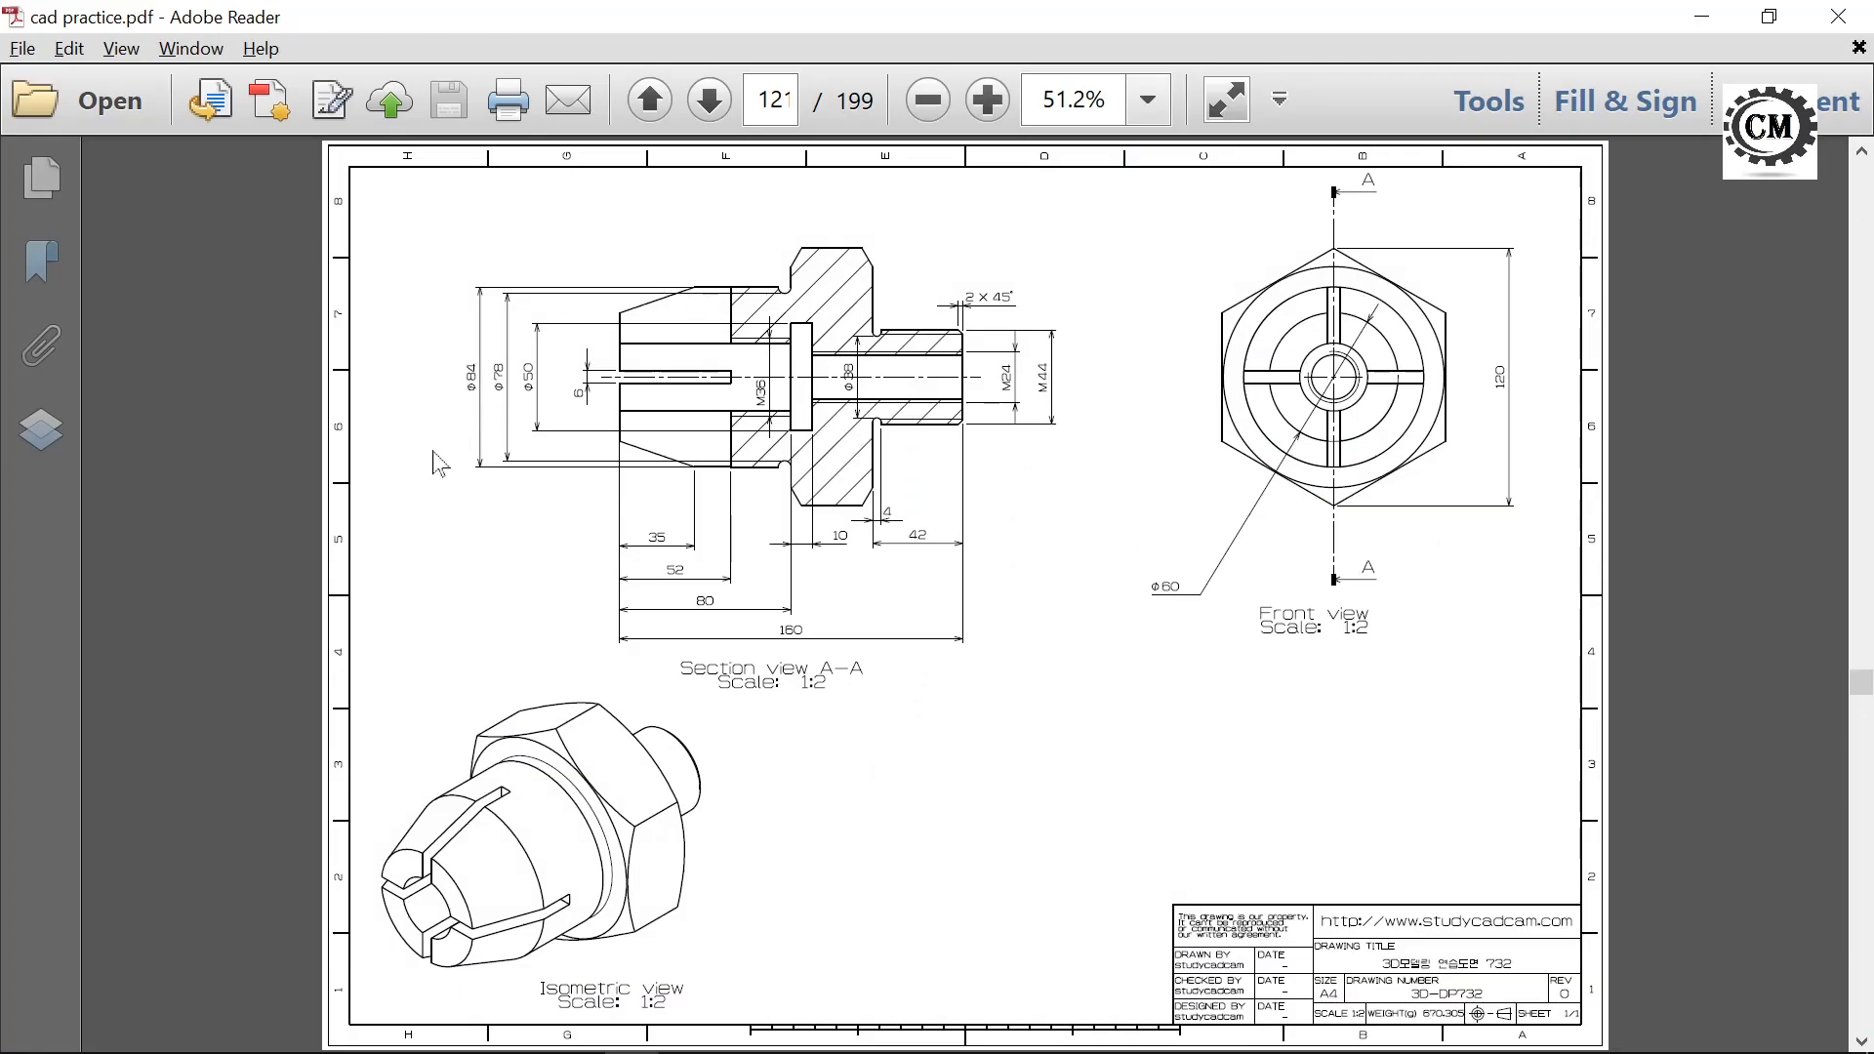
pyautogui.hotkey('alt', 'Tab')
pyautogui.write('4')
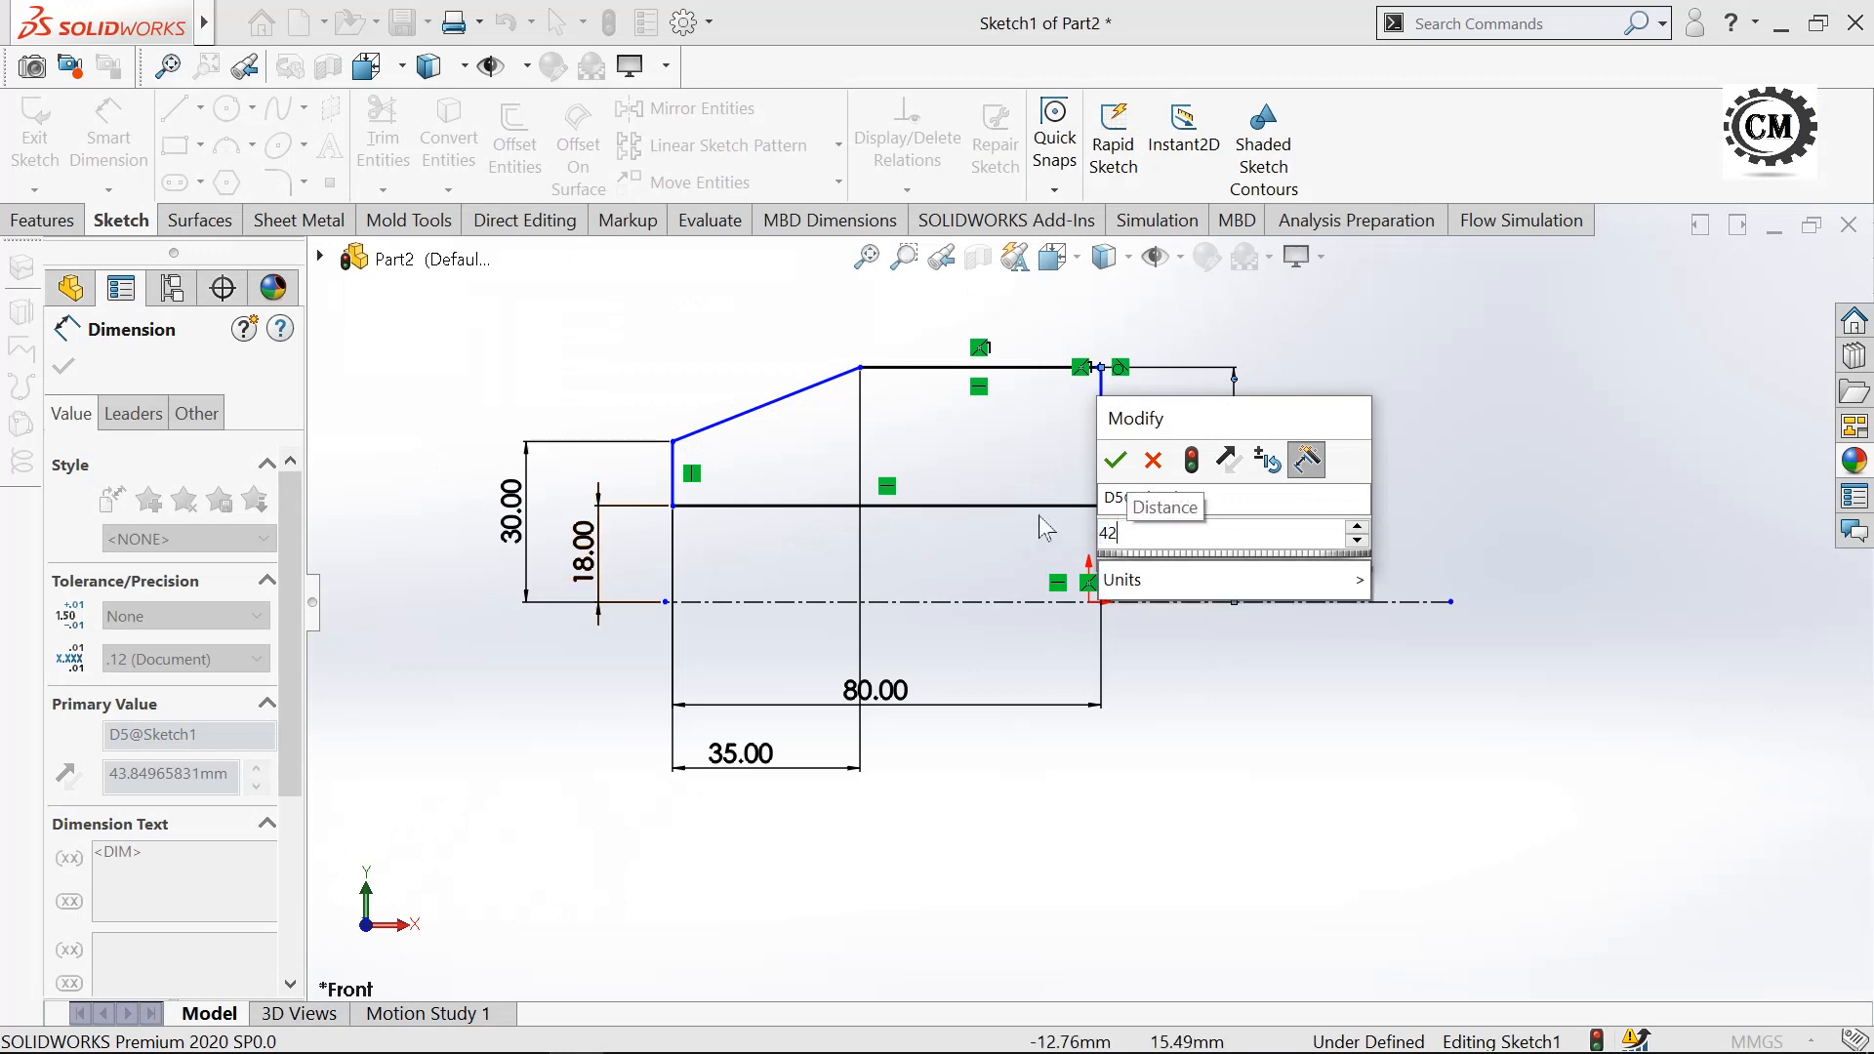
pyautogui.press('Return')
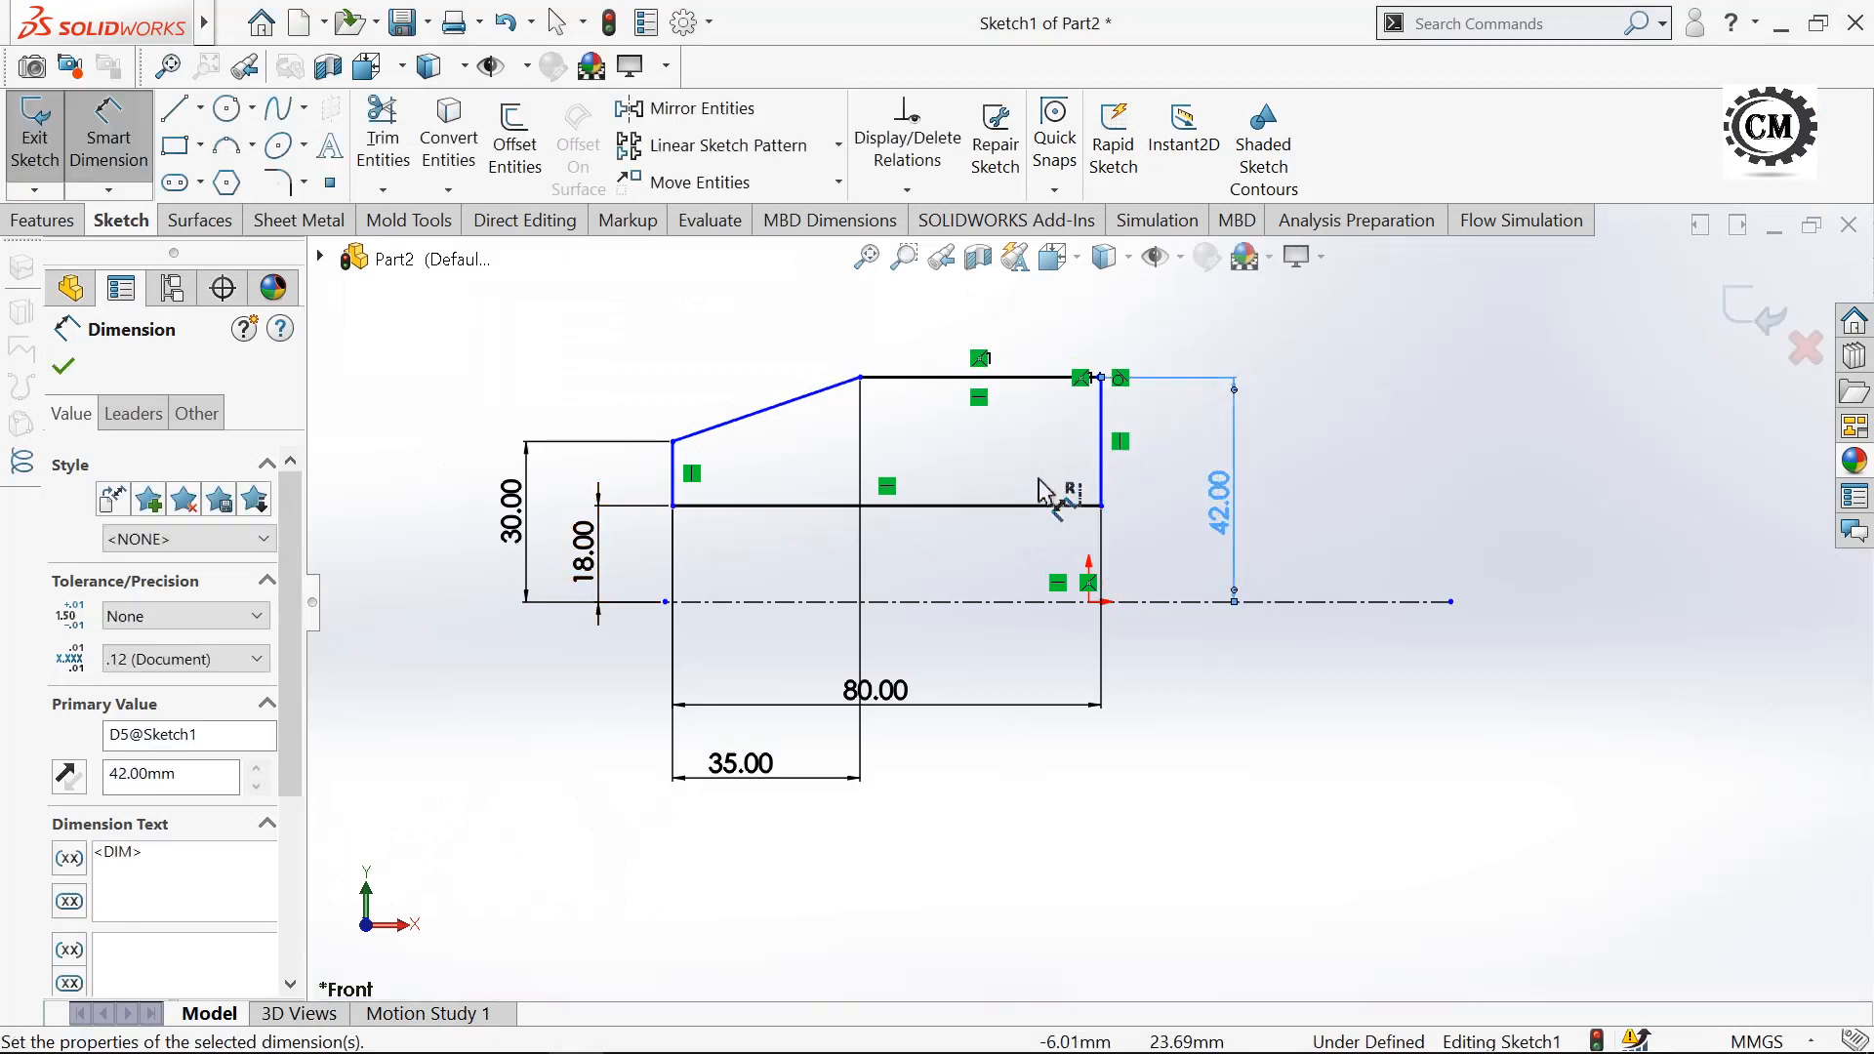
pyautogui.click(63, 368)
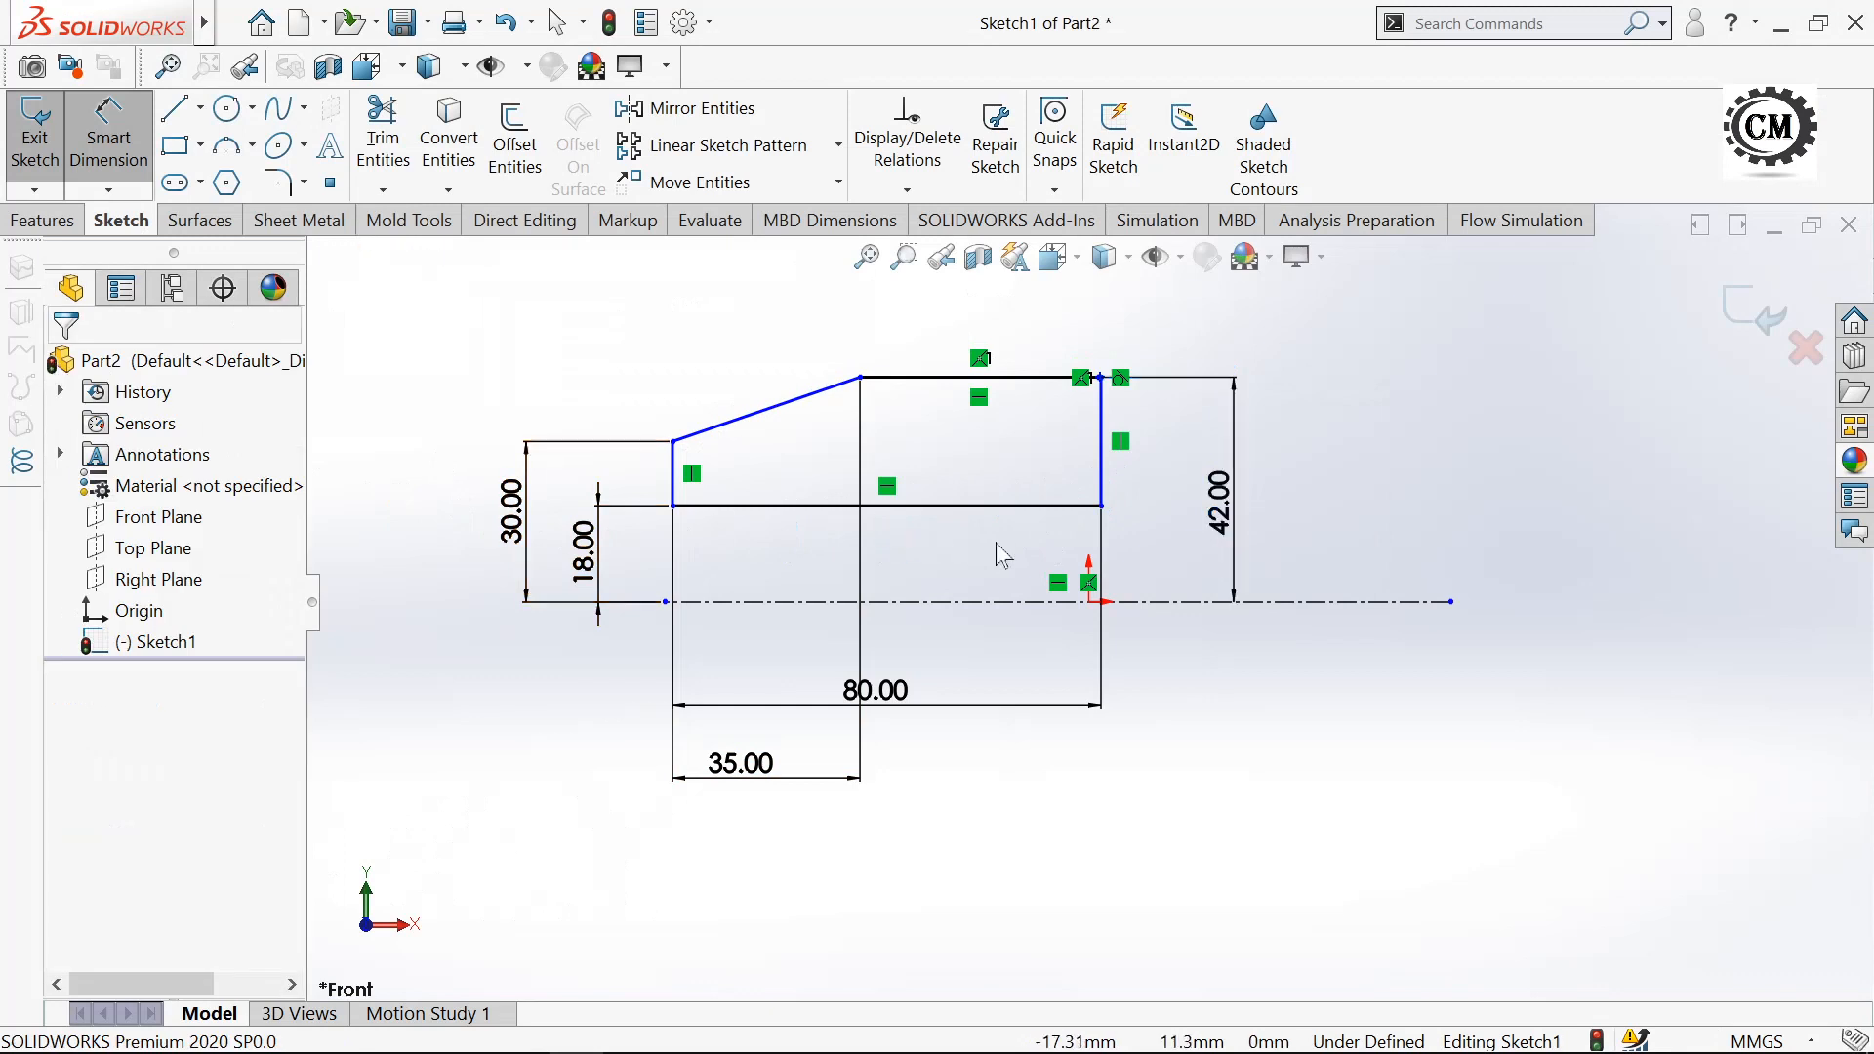
pyautogui.press('Escape')
# - Add a Coincident relation between the profile's long vertical end line and the origin
pyautogui.click(1102, 472)
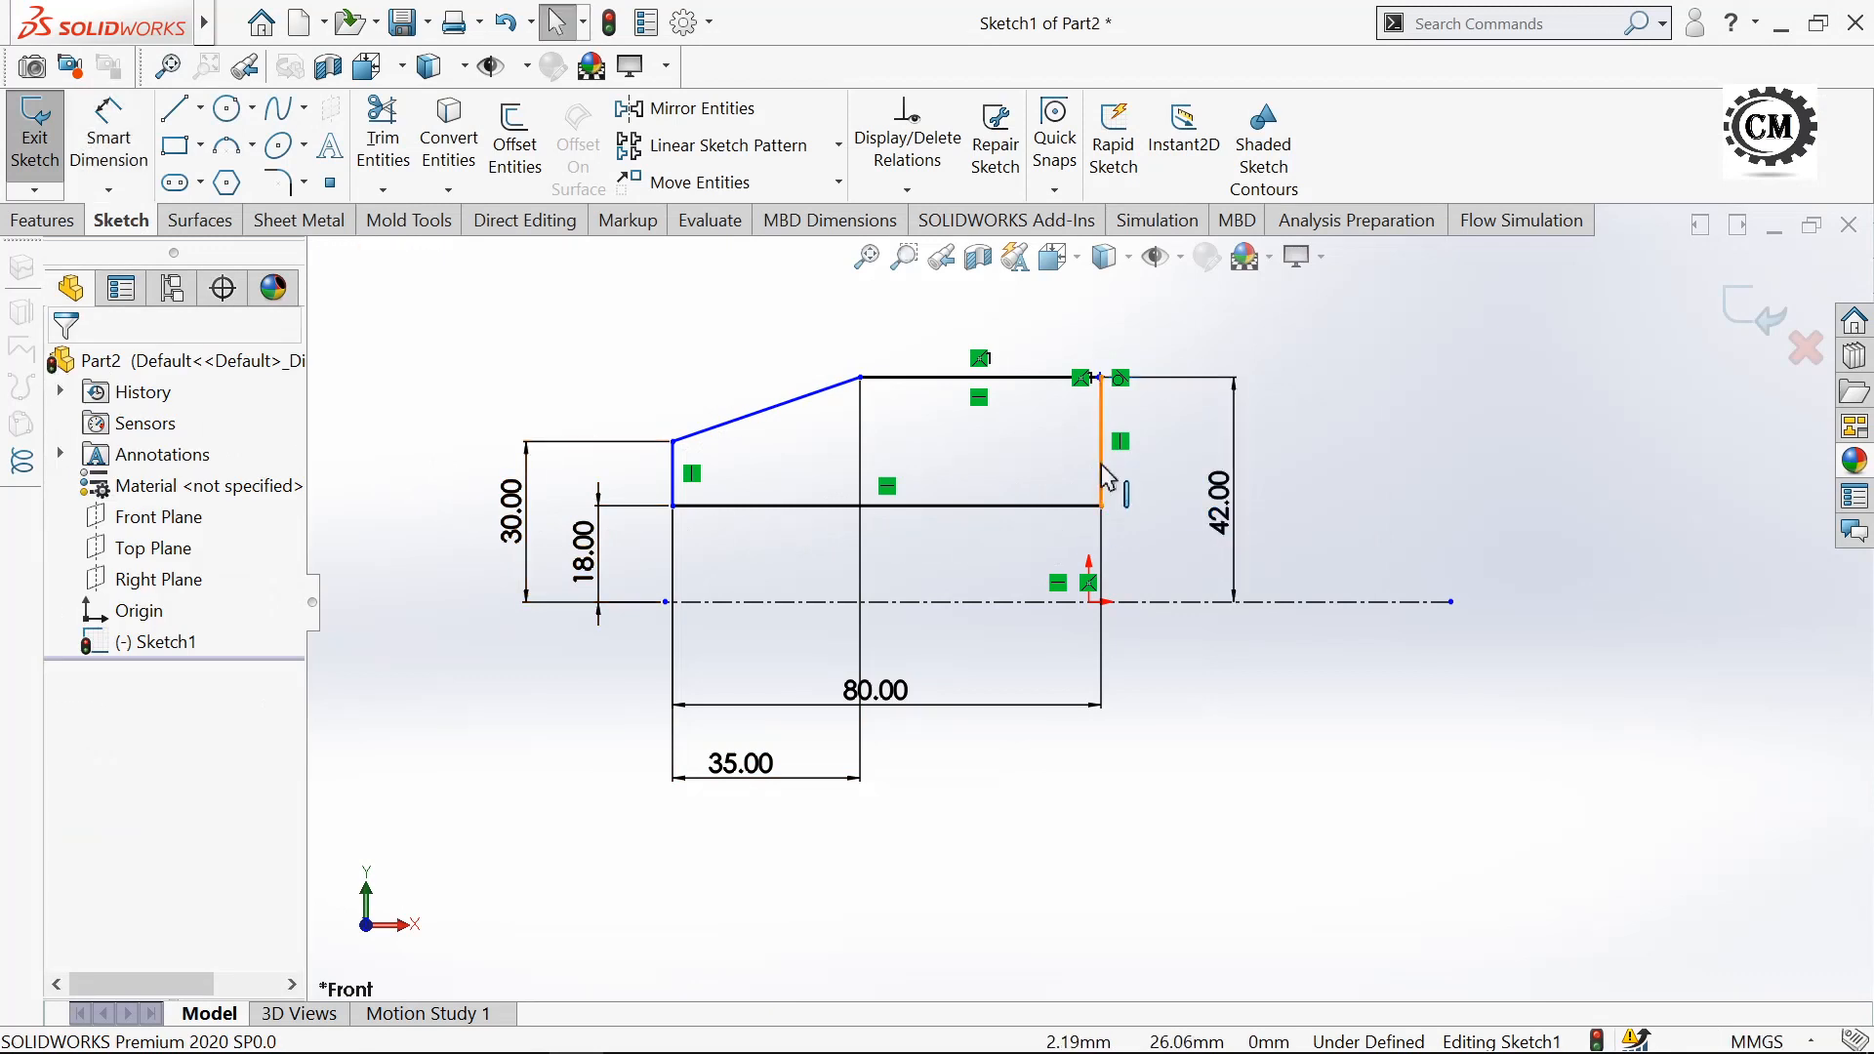
pyautogui.keyDown('ctrl'); pyautogui.click(1089, 602); pyautogui.keyUp('ctrl')
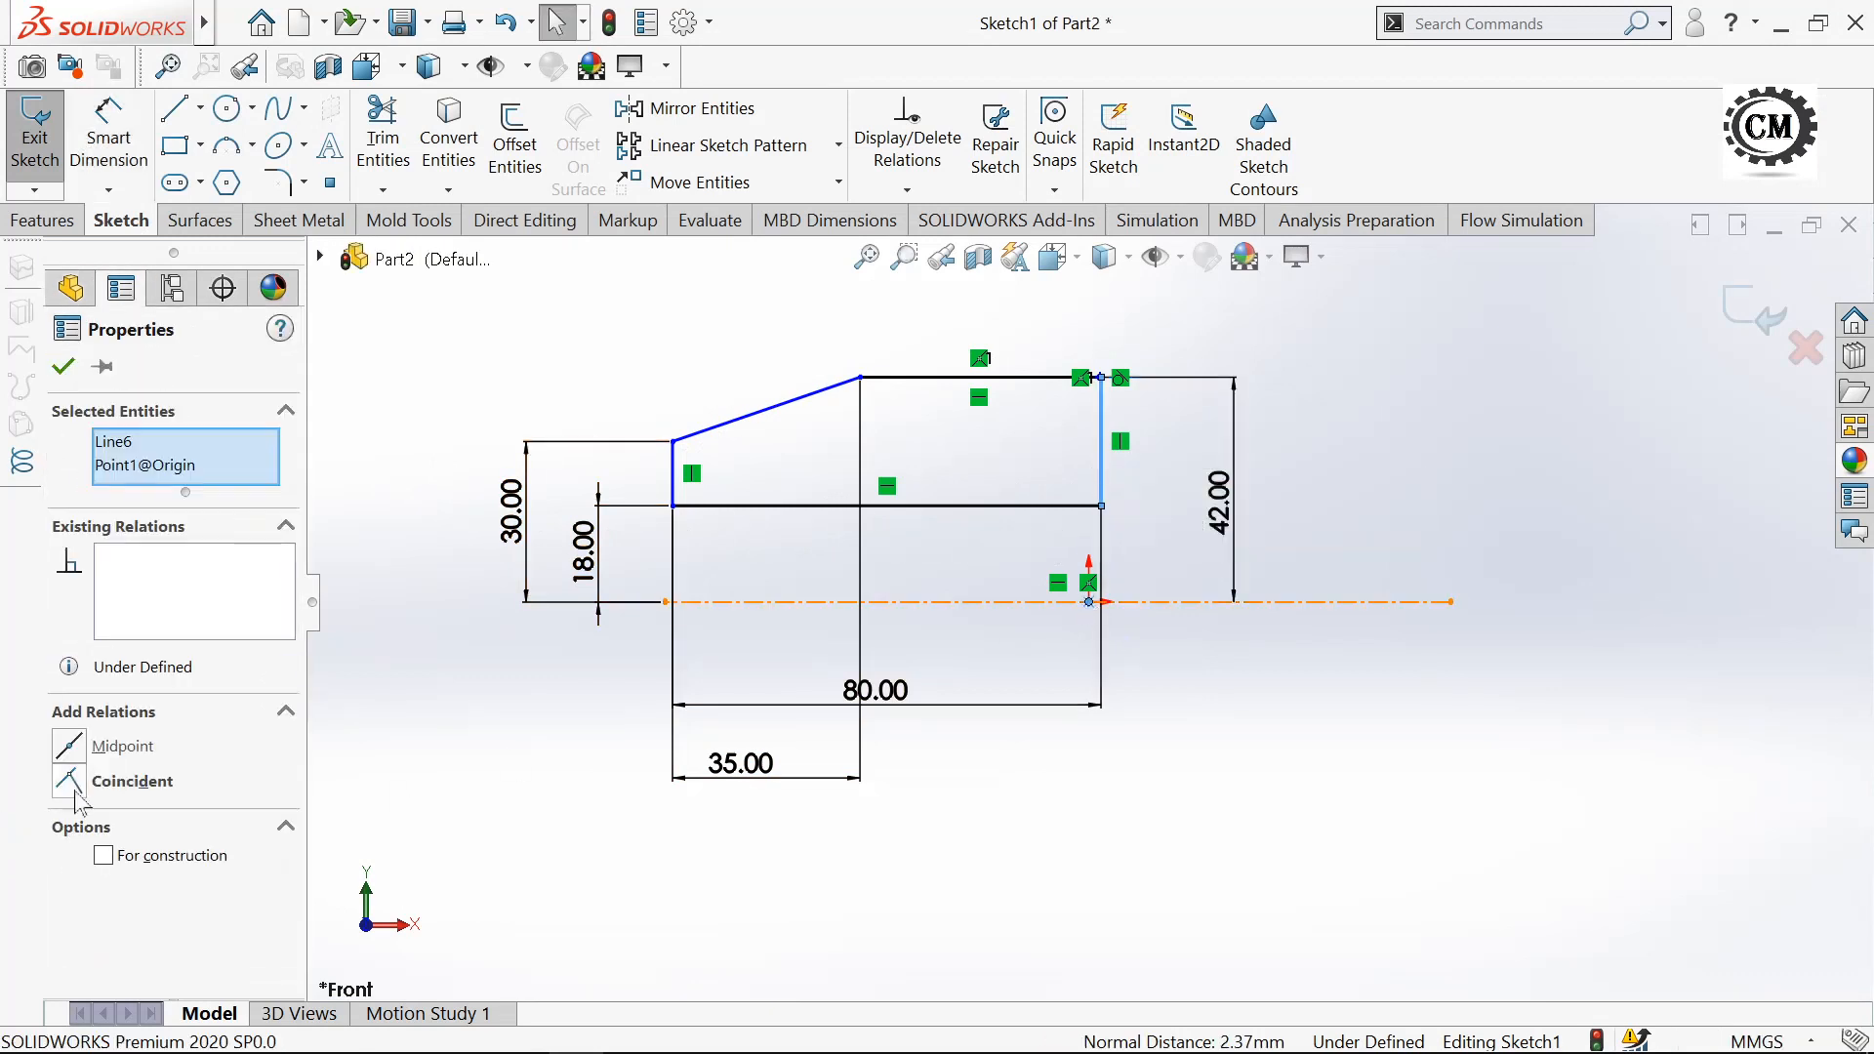
pyautogui.click(131, 780)
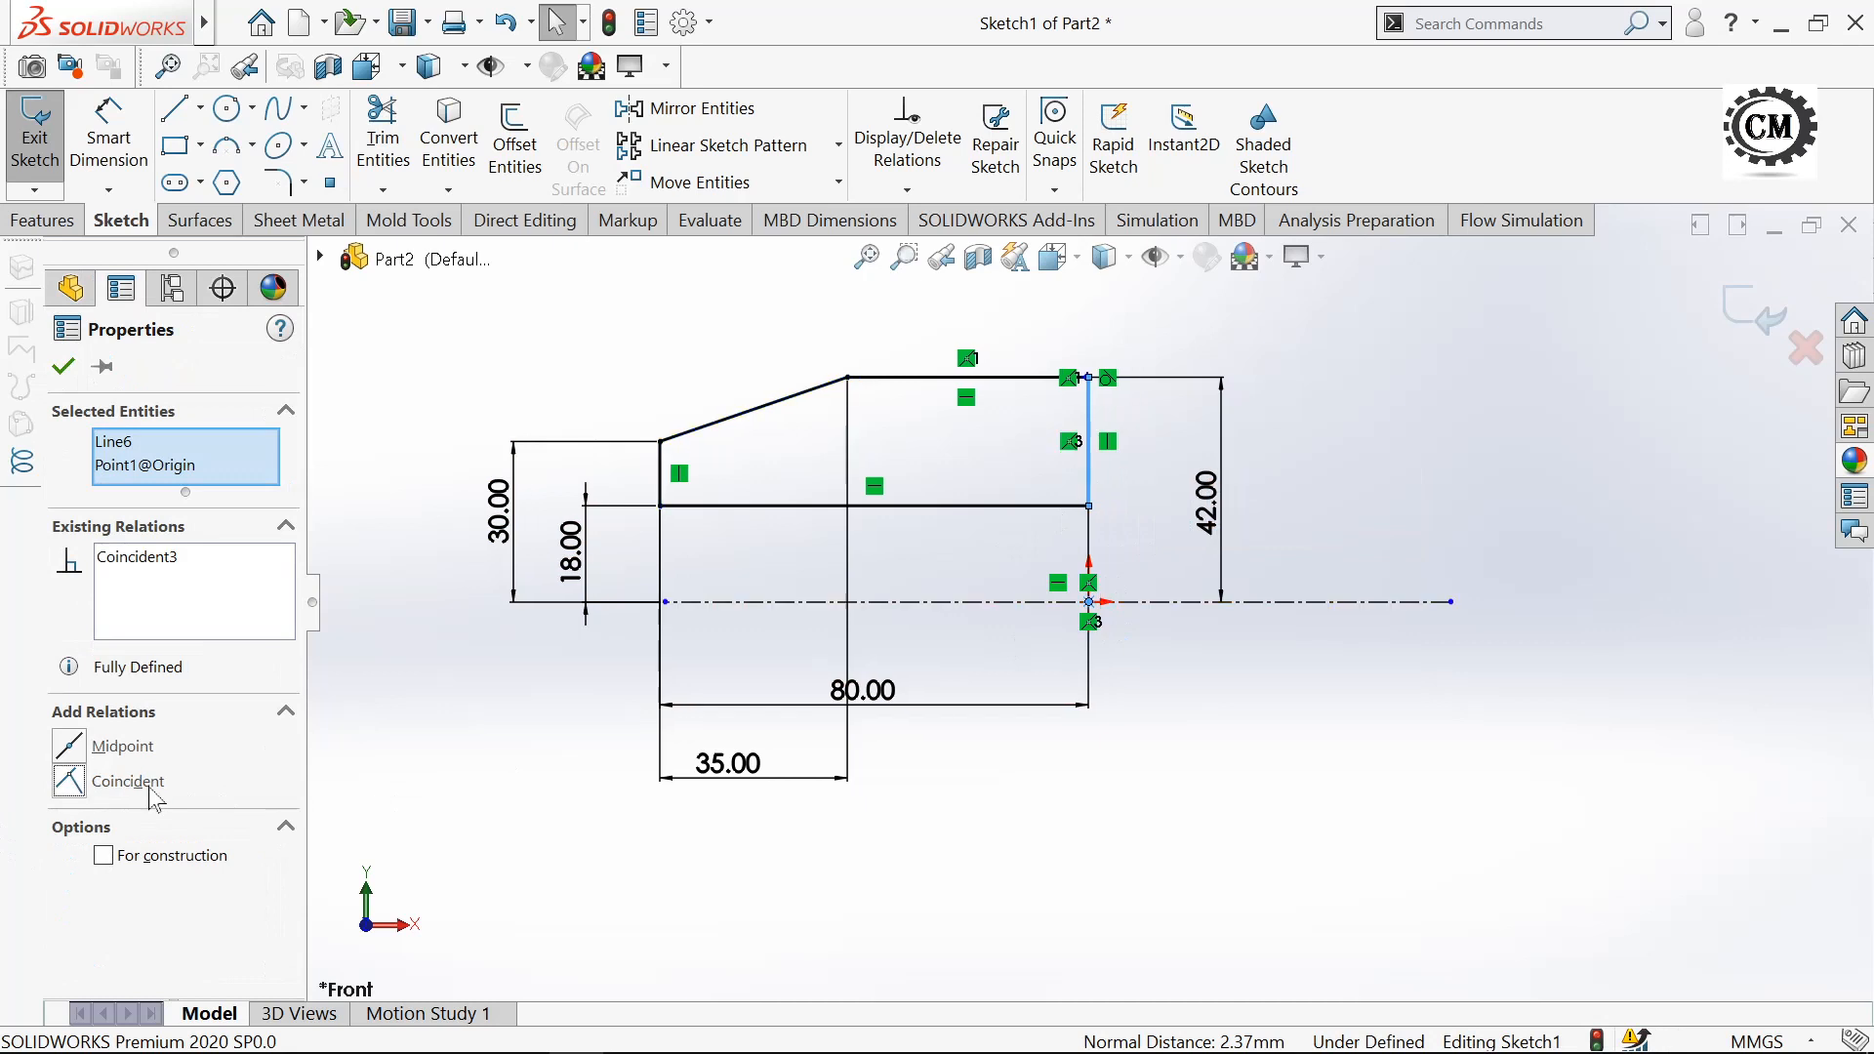
pyautogui.click(60, 371)
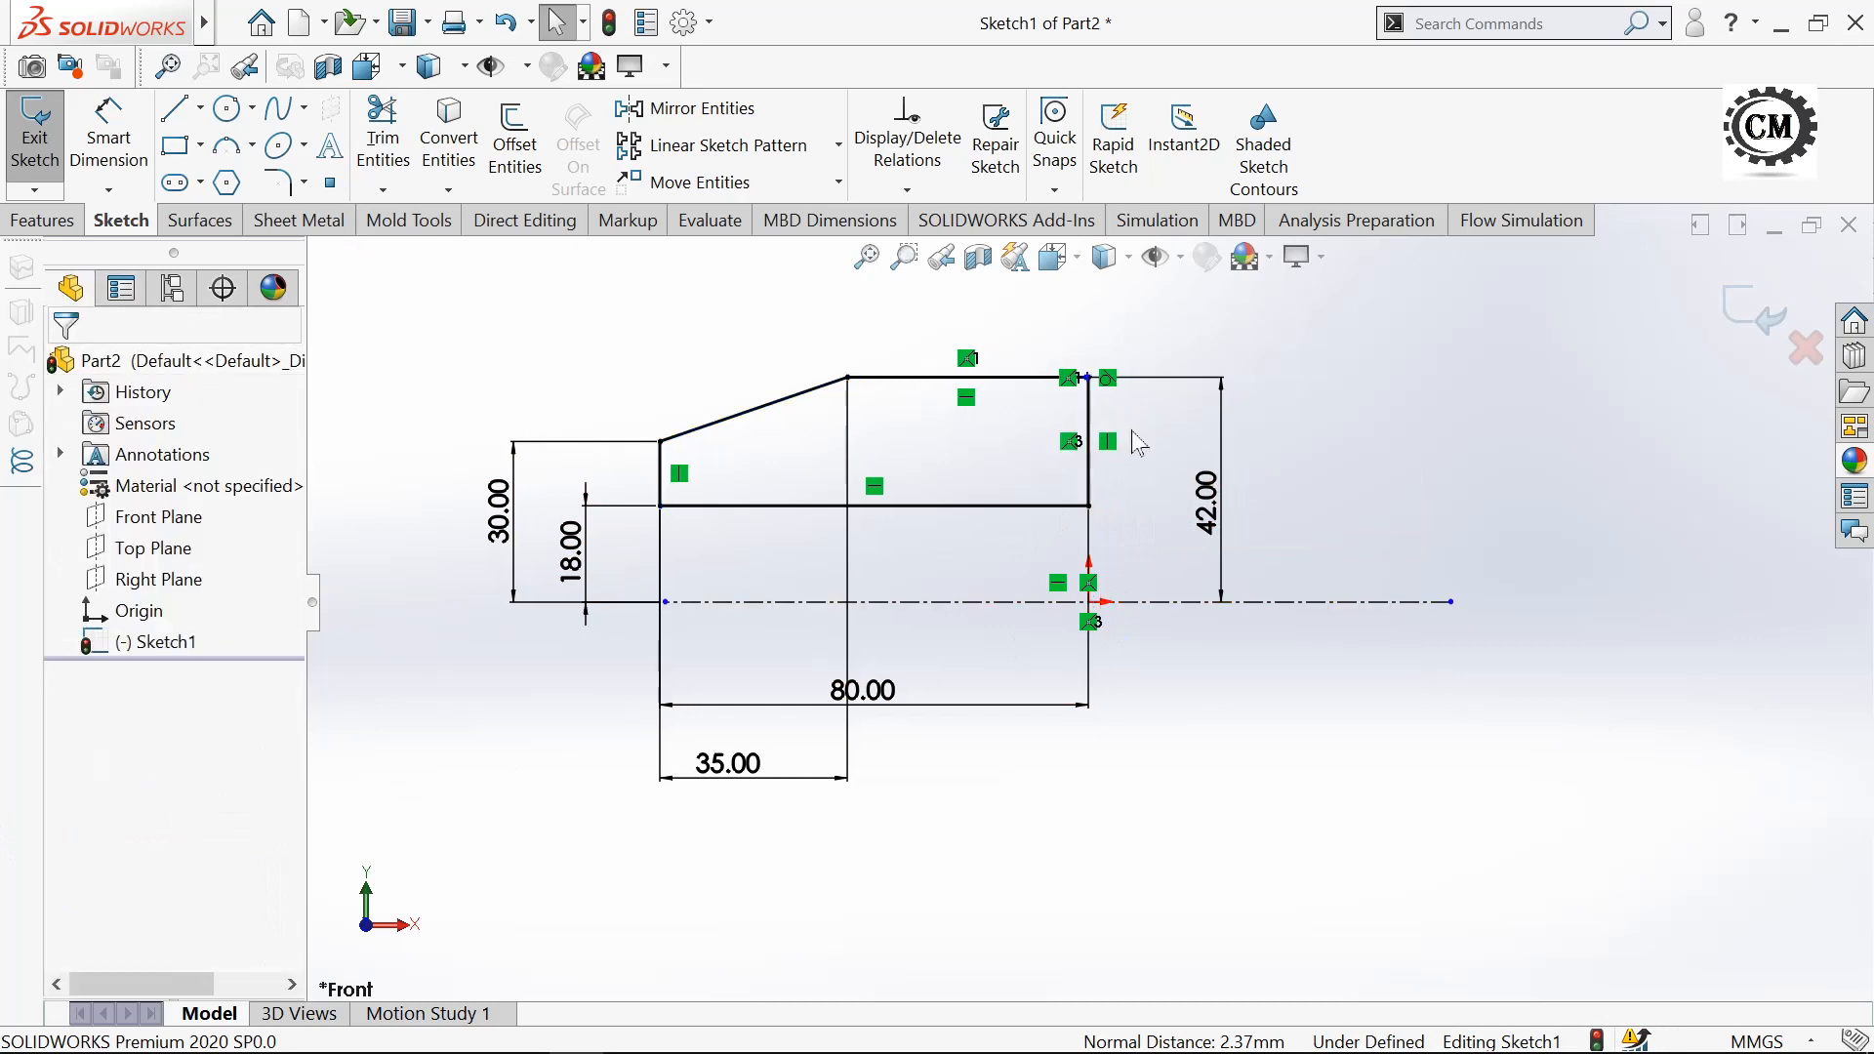
# - Dimension the radius of the small arc at the profile's upper corner as 3 mm
pyautogui.scroll(-3, 1132, 366)
pyautogui.keyDown('ctrl'); pyautogui.moveTo(1138, 368); pyautogui.dragTo(1176, 693, button='middle'); pyautogui.keyUp('ctrl')
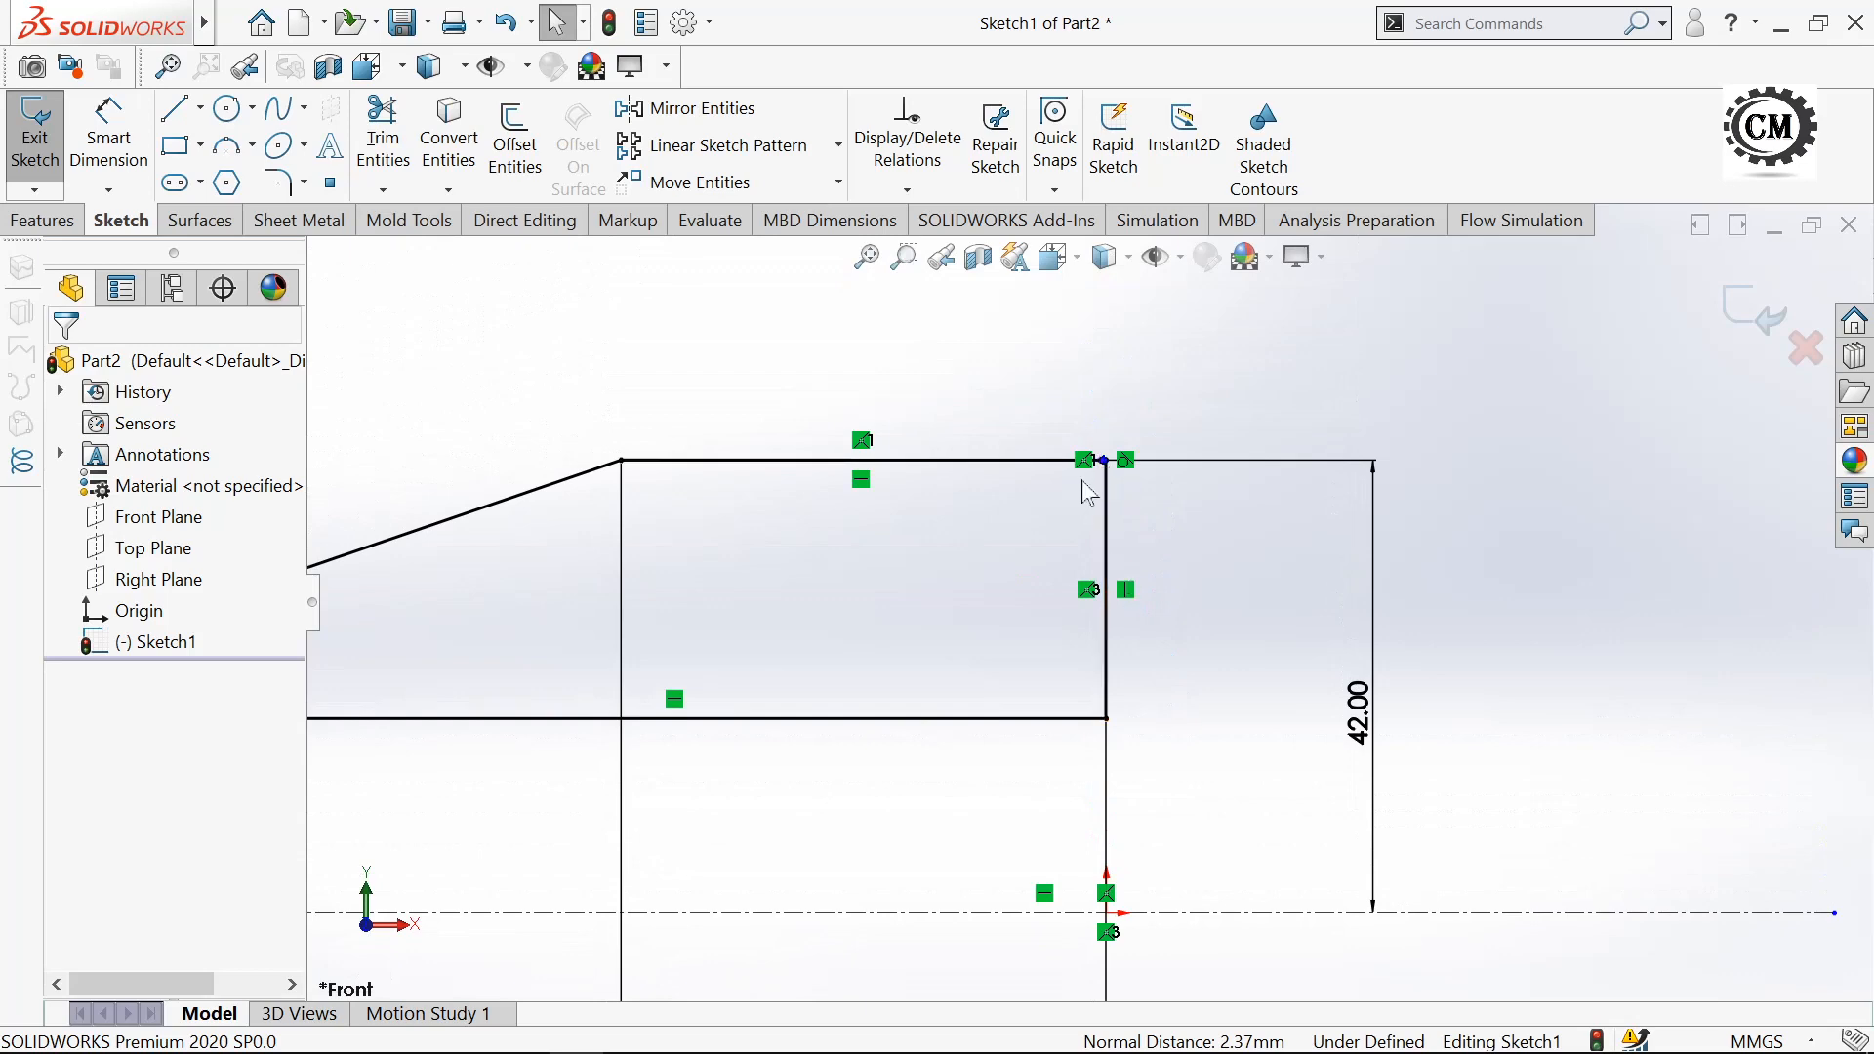
pyautogui.scroll(-3, 1081, 481)
pyautogui.scroll(3, 1044, 420)
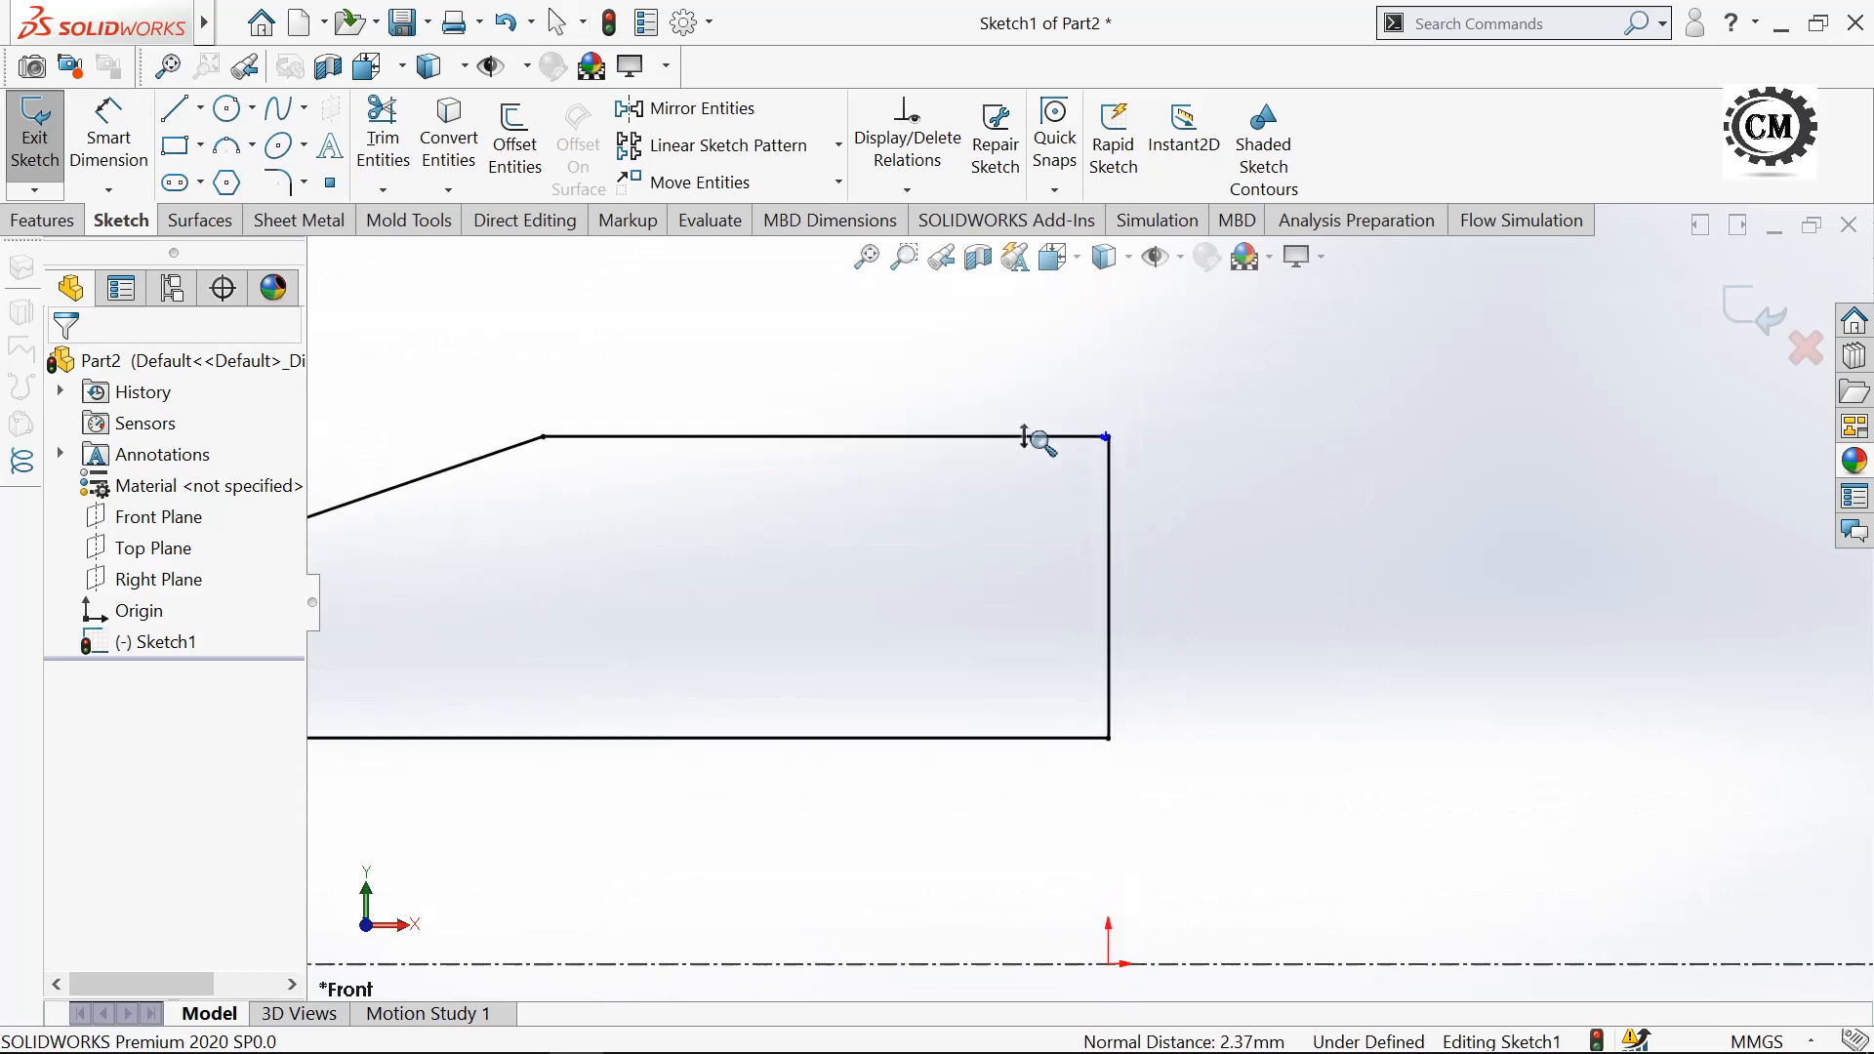
pyautogui.moveTo(1043, 448)
pyautogui.keyDown('ctrl'); pyautogui.mouseDown(button='middle')
pyautogui.moveTo(1035, 574)
pyautogui.moveTo(1094, 336)
pyautogui.mouseUp(button='middle'); pyautogui.keyUp('ctrl')
pyautogui.keyDown('ctrl'); pyautogui.moveTo(972, 451); pyautogui.dragTo(962, 597, button='middle'); pyautogui.keyUp('ctrl')
pyautogui.click(78, 176)
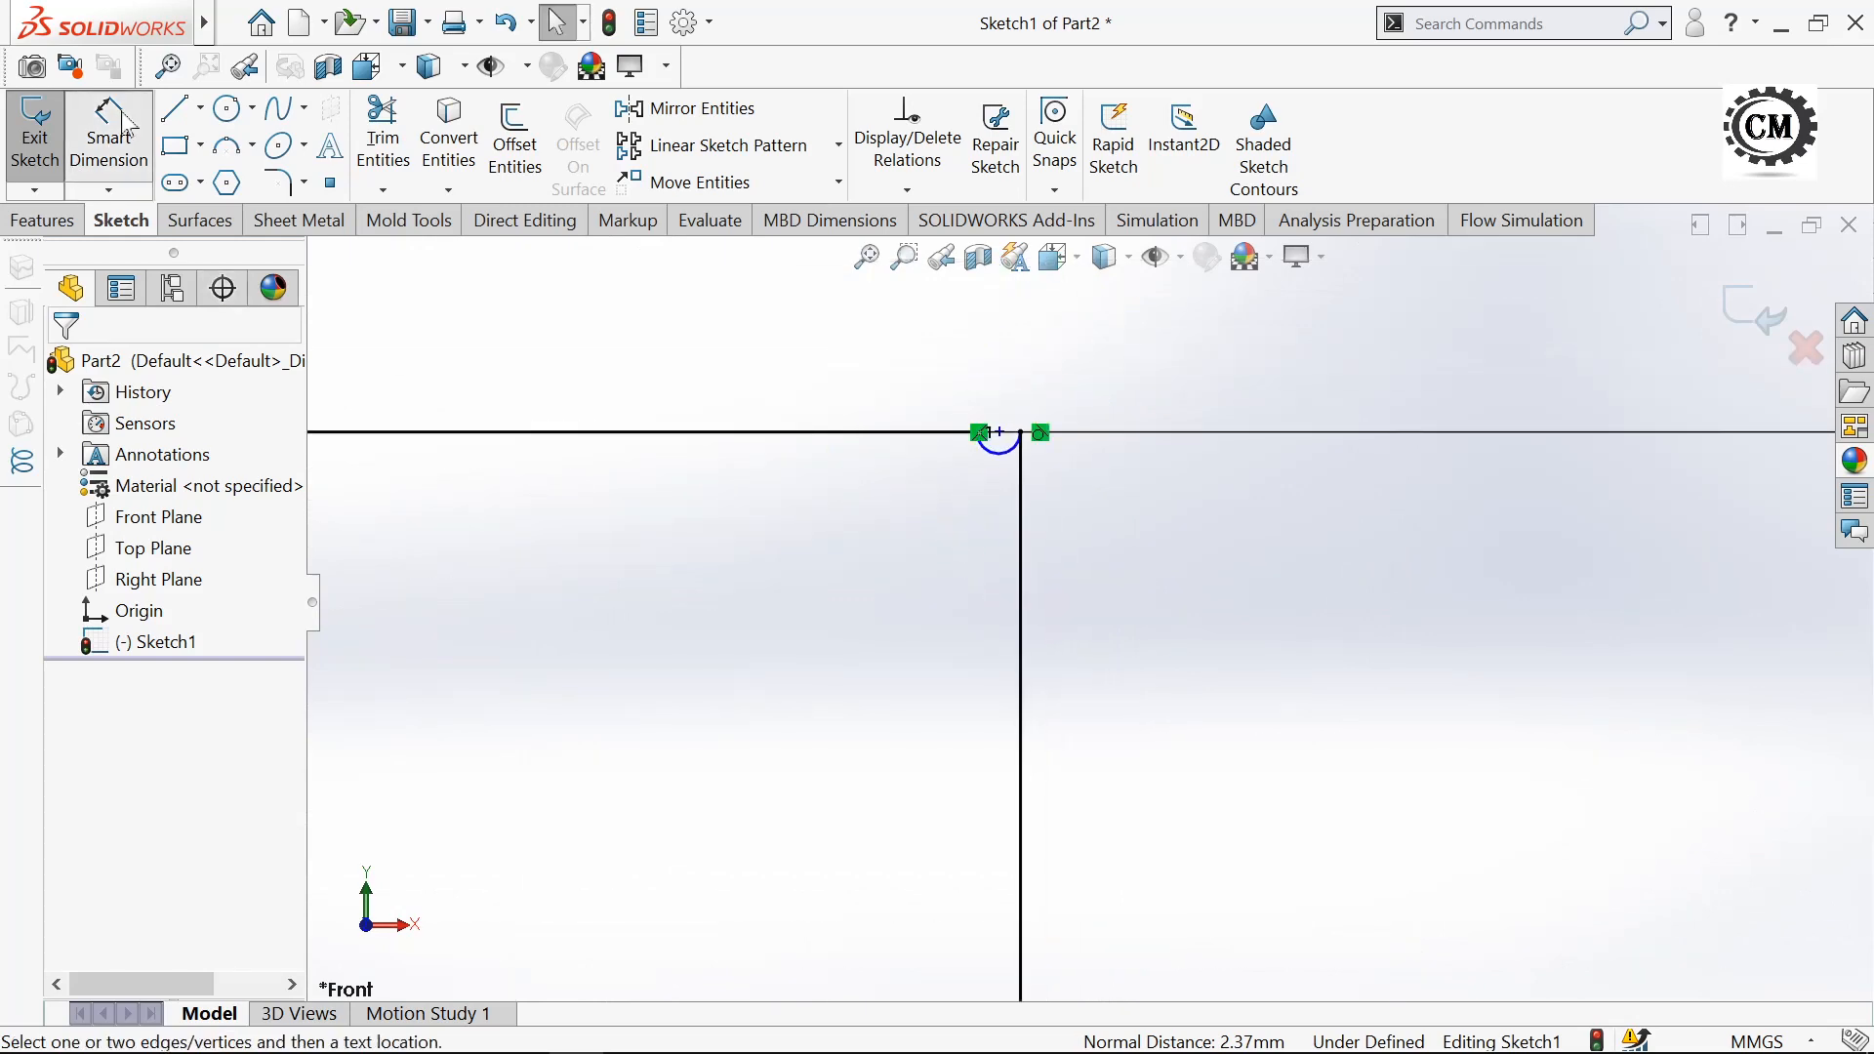
pyautogui.click(1002, 456)
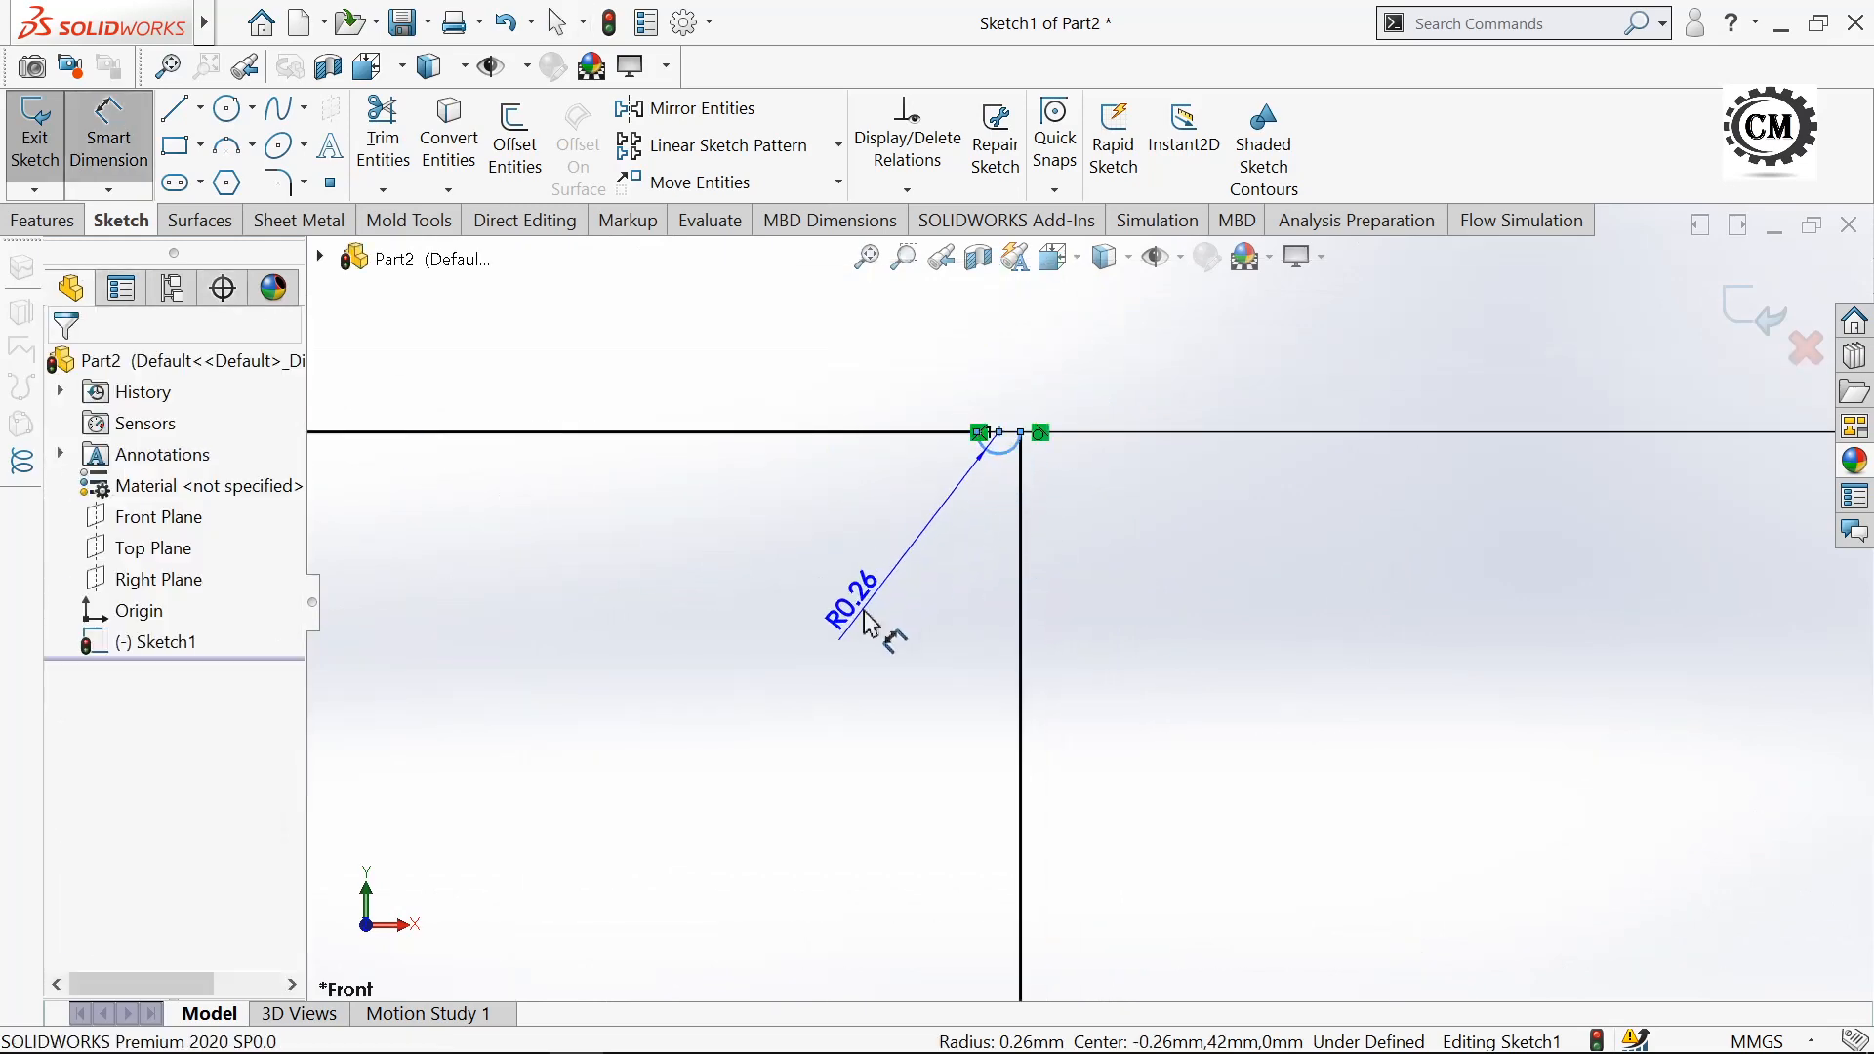
pyautogui.click(868, 622)
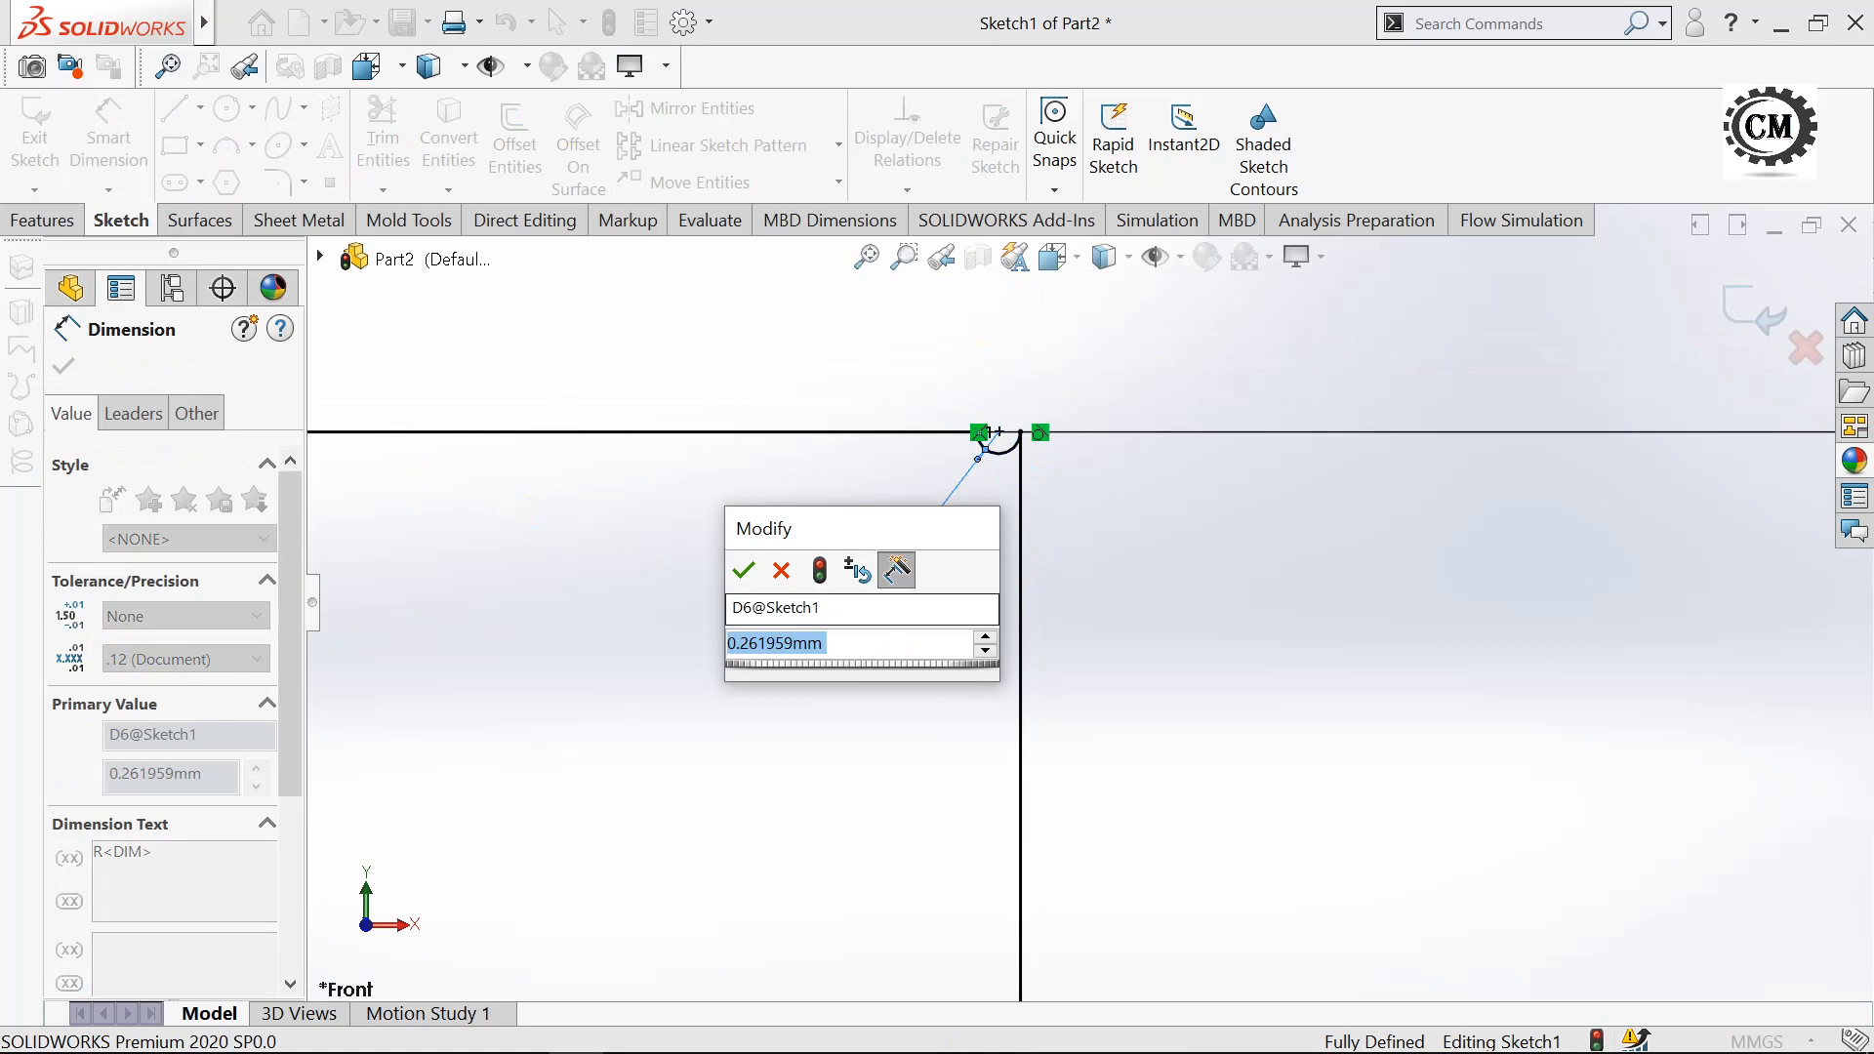
pyautogui.write('3')
pyautogui.click(743, 570)
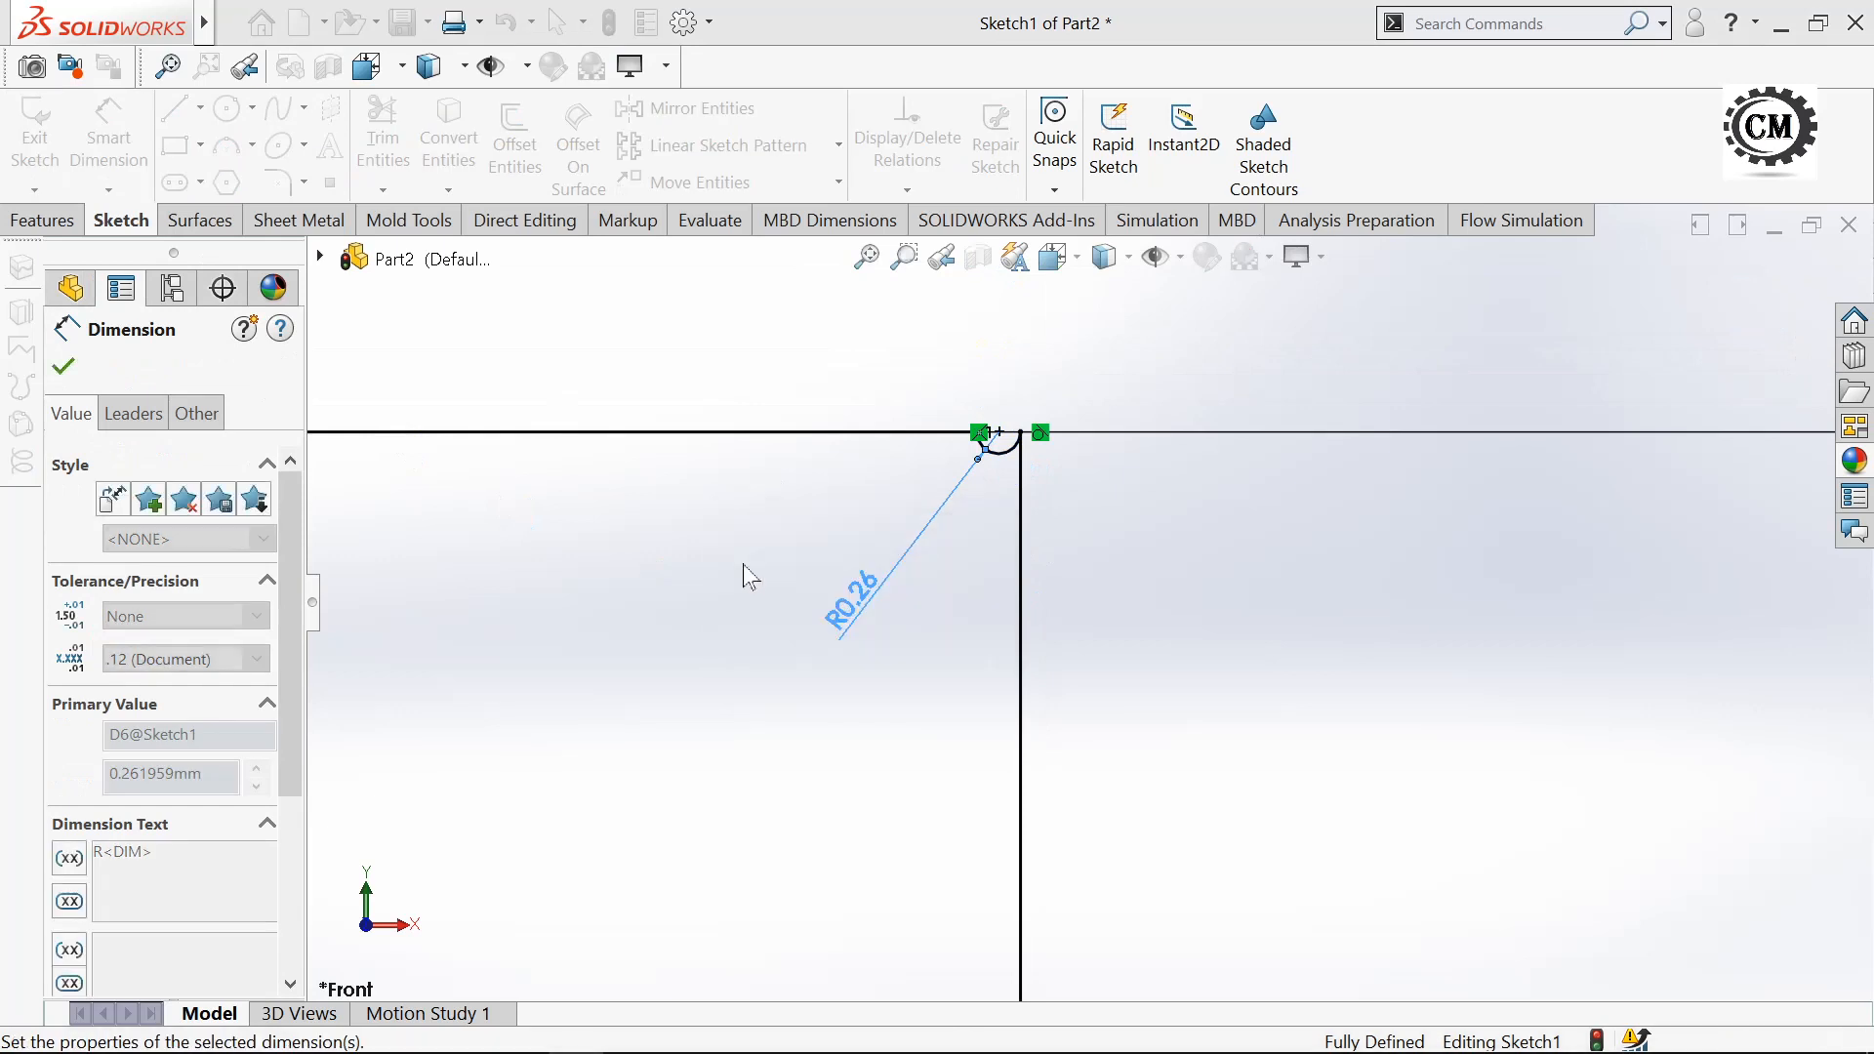
pyautogui.scroll(15, 929, 766)
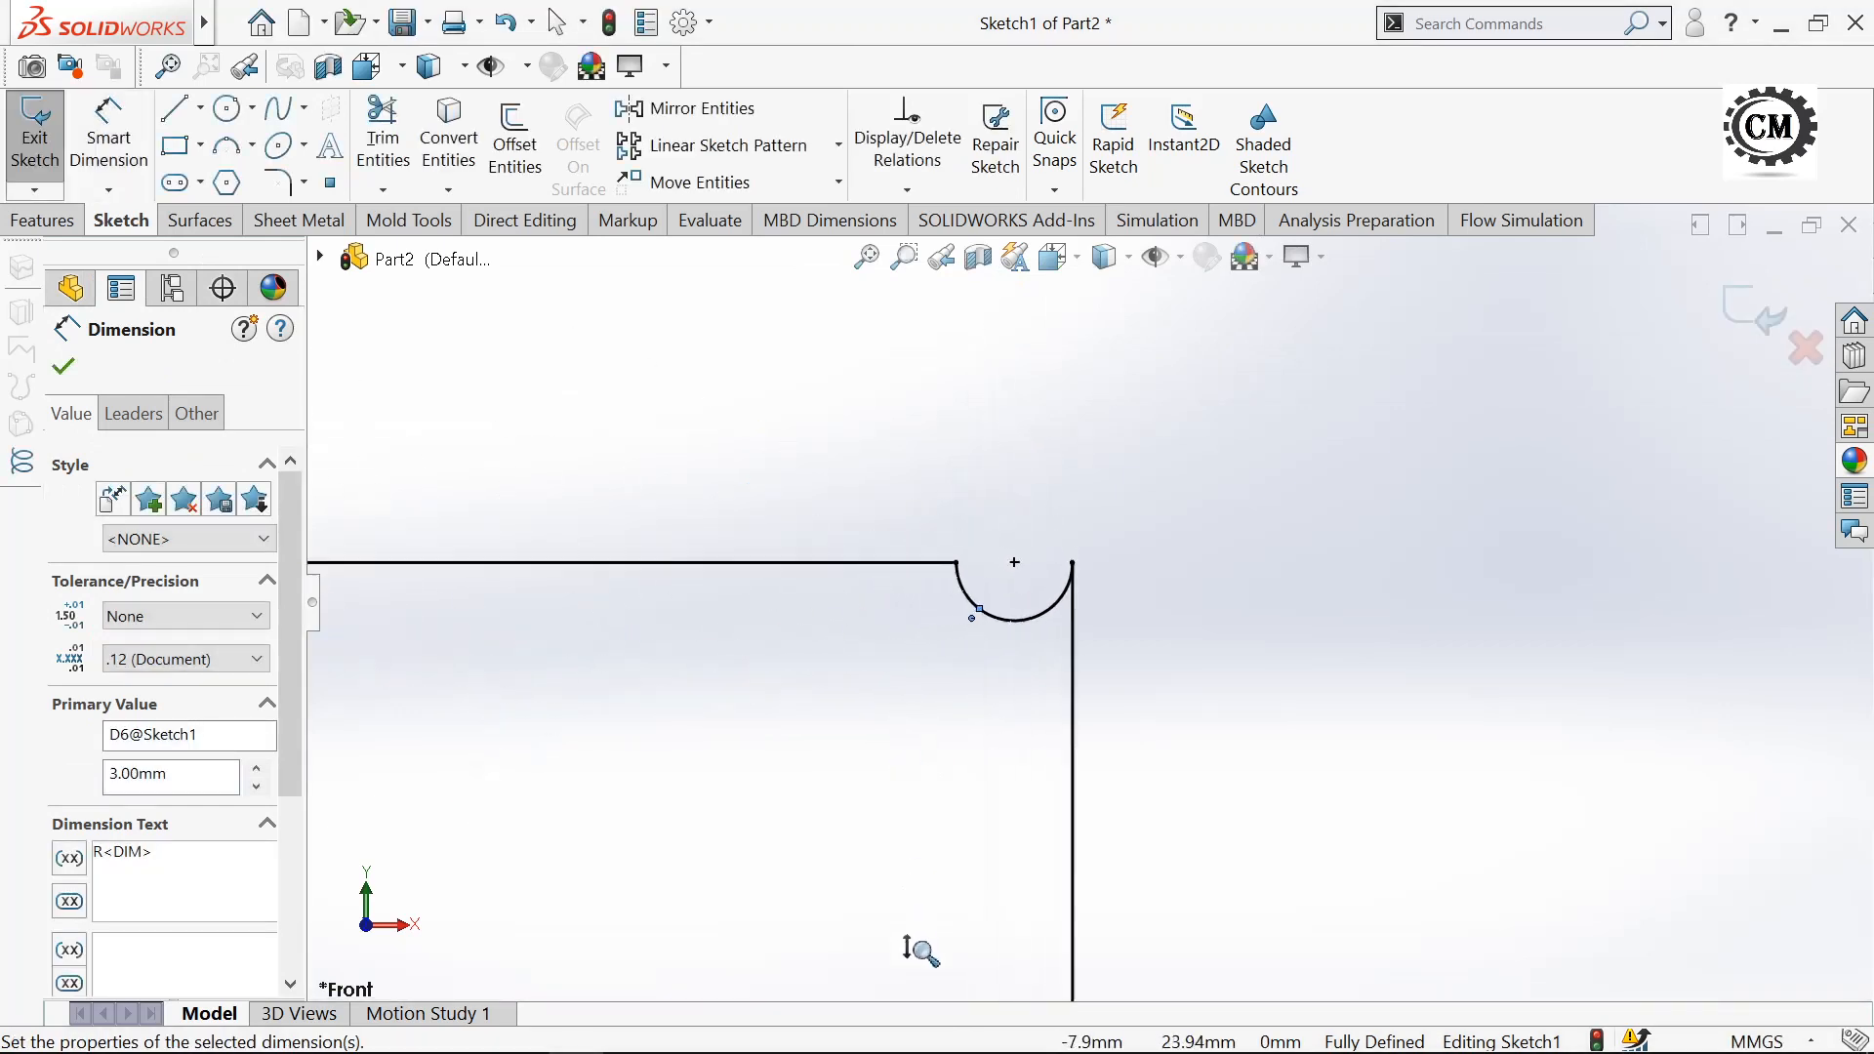
pyautogui.press('Escape')
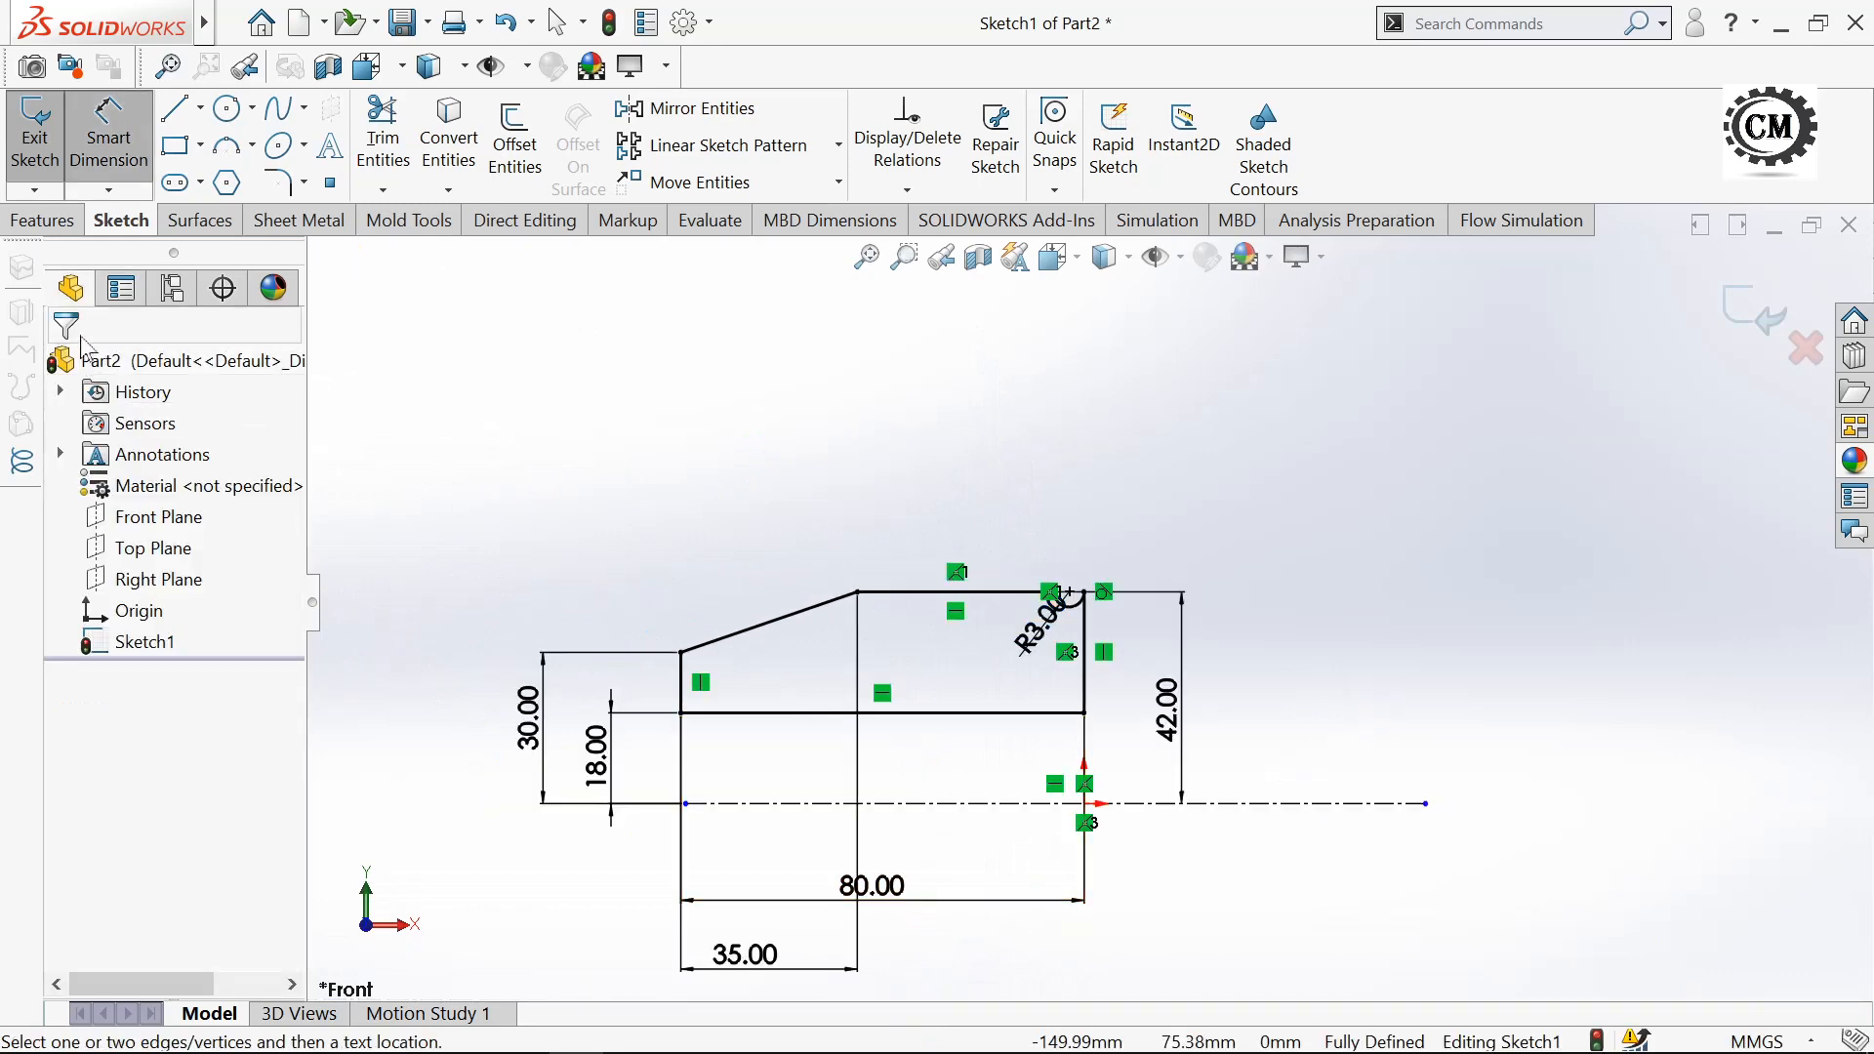
# - Exit the profile sketch and revolve it 360 degrees around the centerline as a Revolved Boss/Base
pyautogui.click(35, 137)
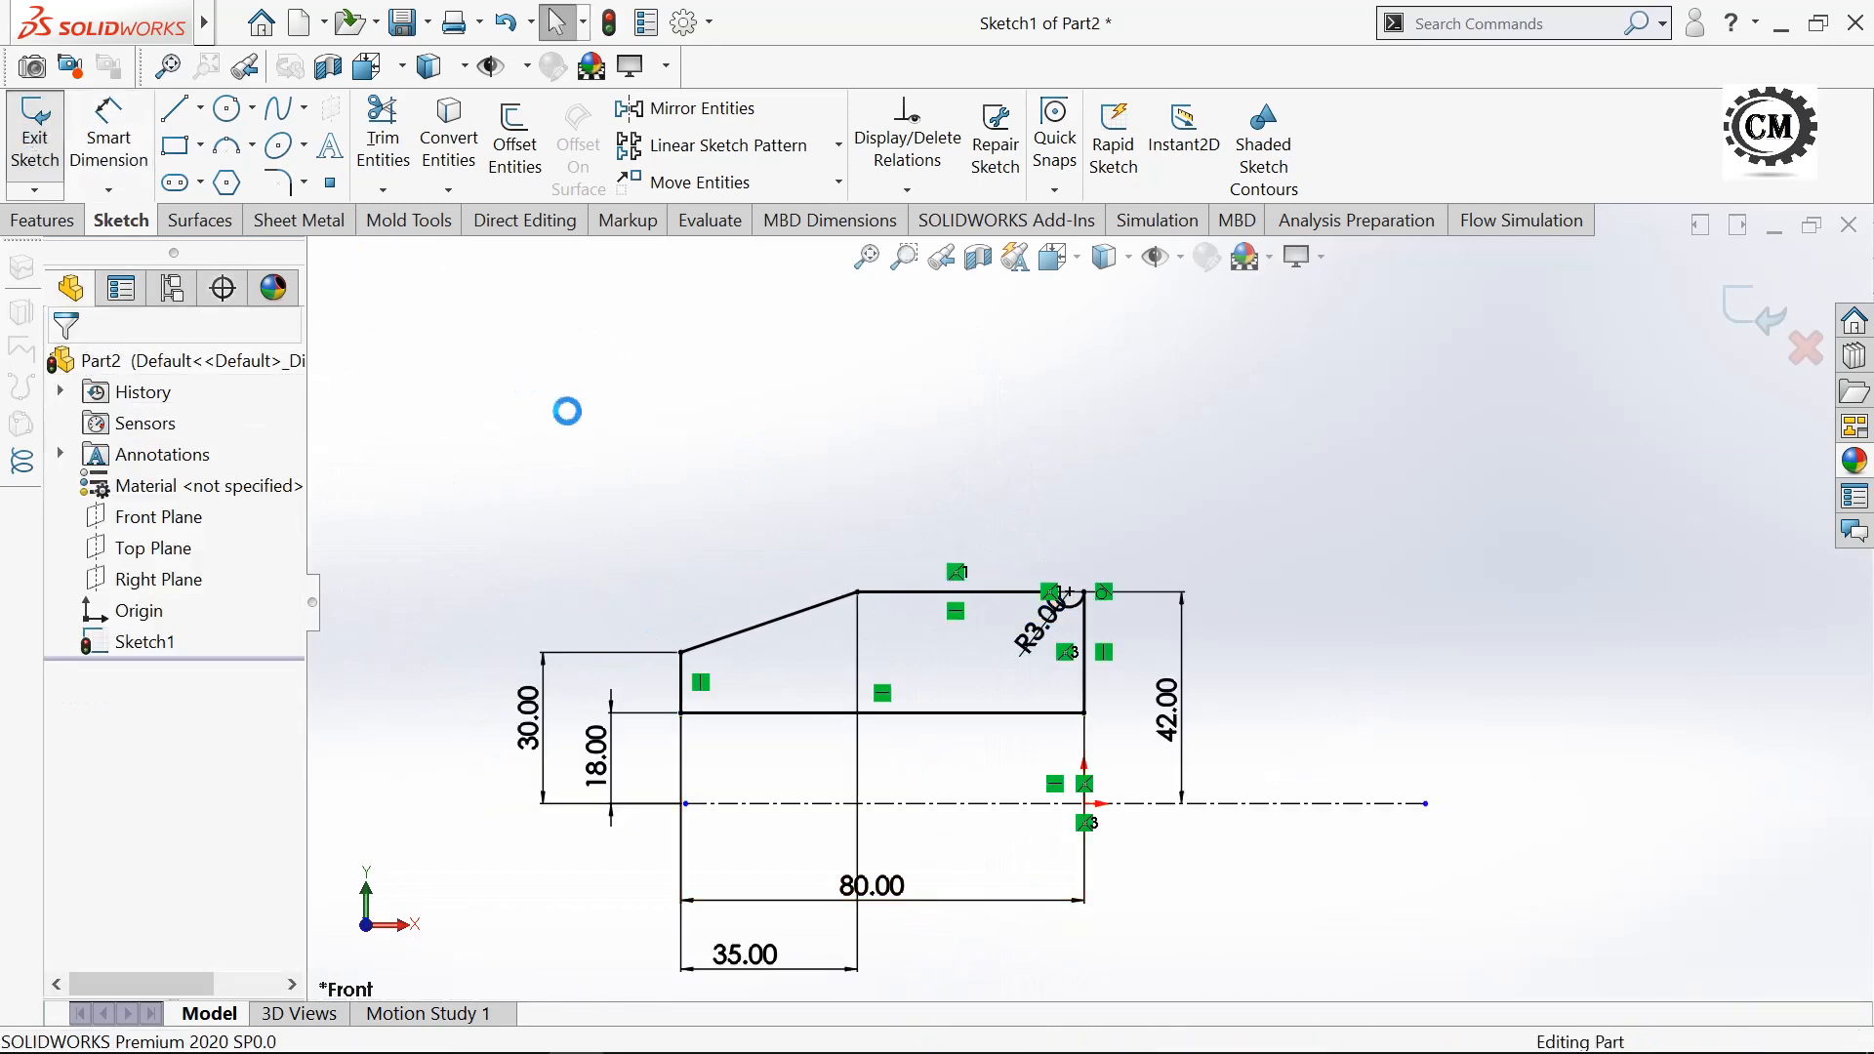
pyautogui.moveTo(675, 488)
pyautogui.mouseDown(button='middle')
pyautogui.moveTo(657, 494)
pyautogui.moveTo(666, 521)
pyautogui.mouseUp(button='middle')
pyautogui.click(663, 519)
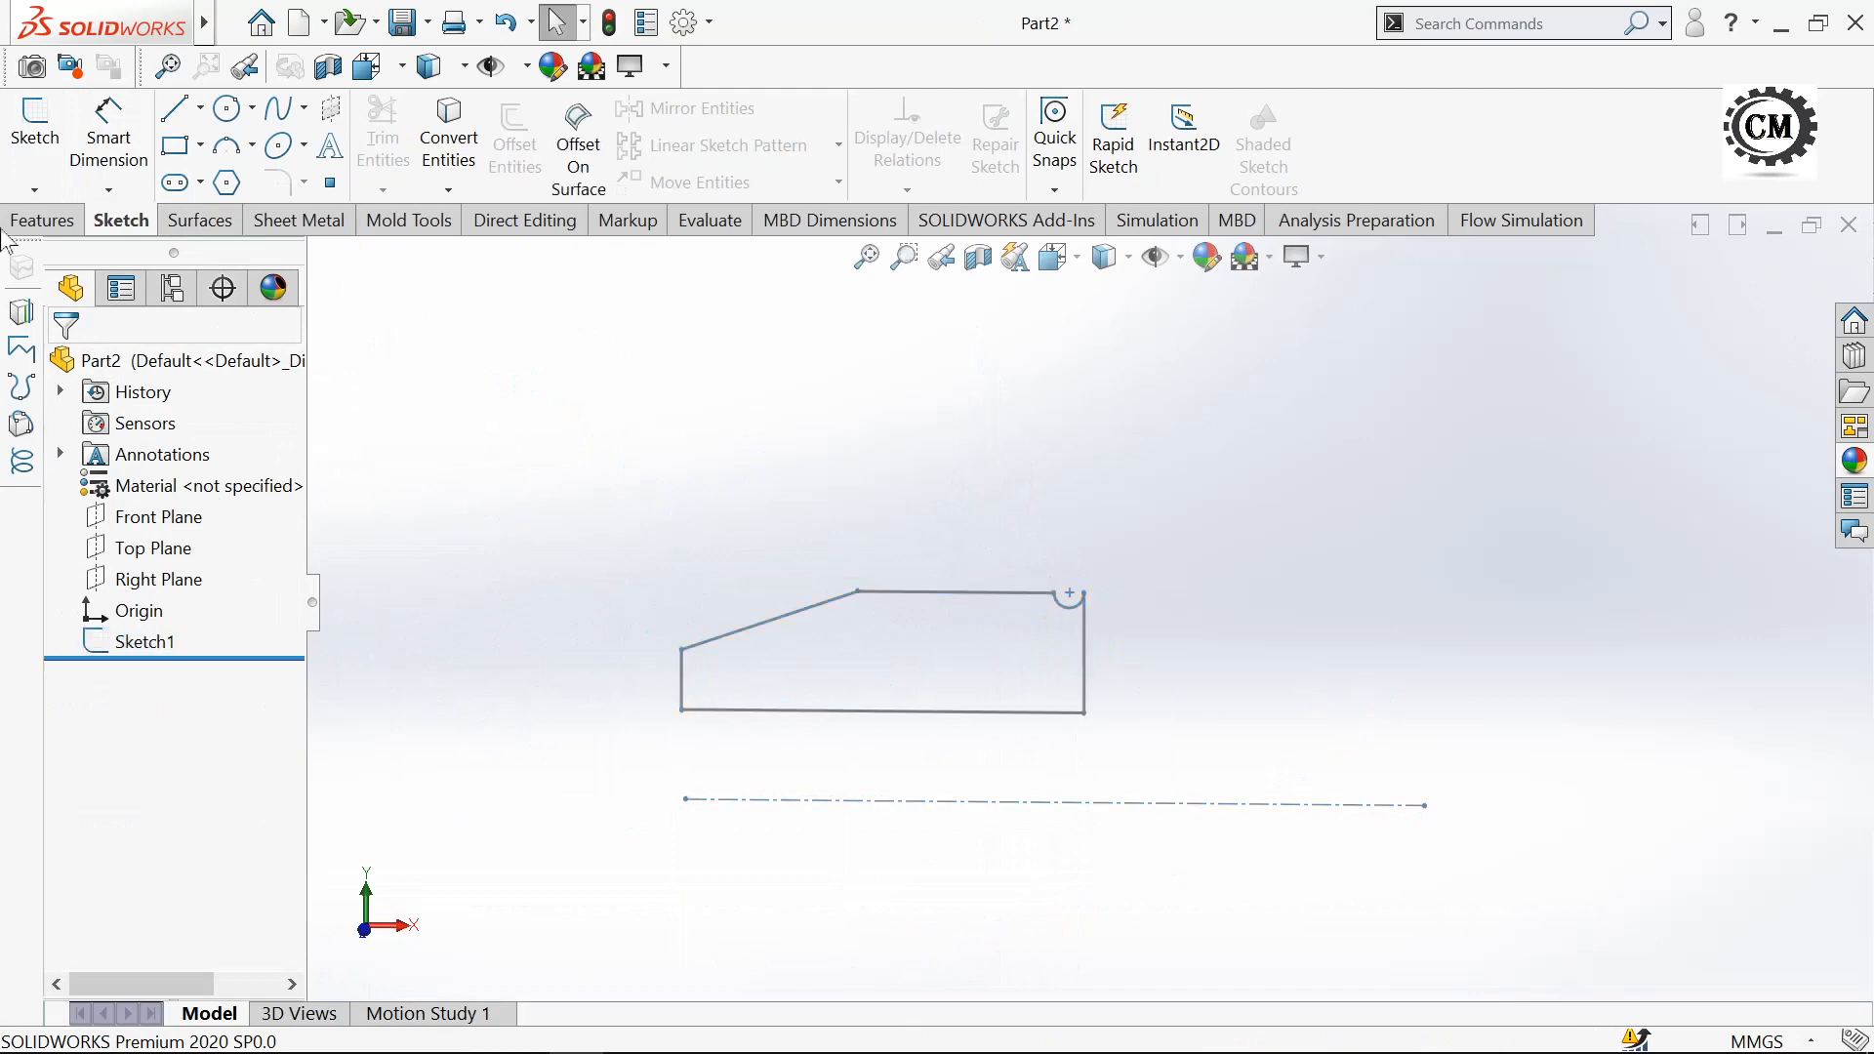
pyautogui.click(57, 223)
pyautogui.click(131, 146)
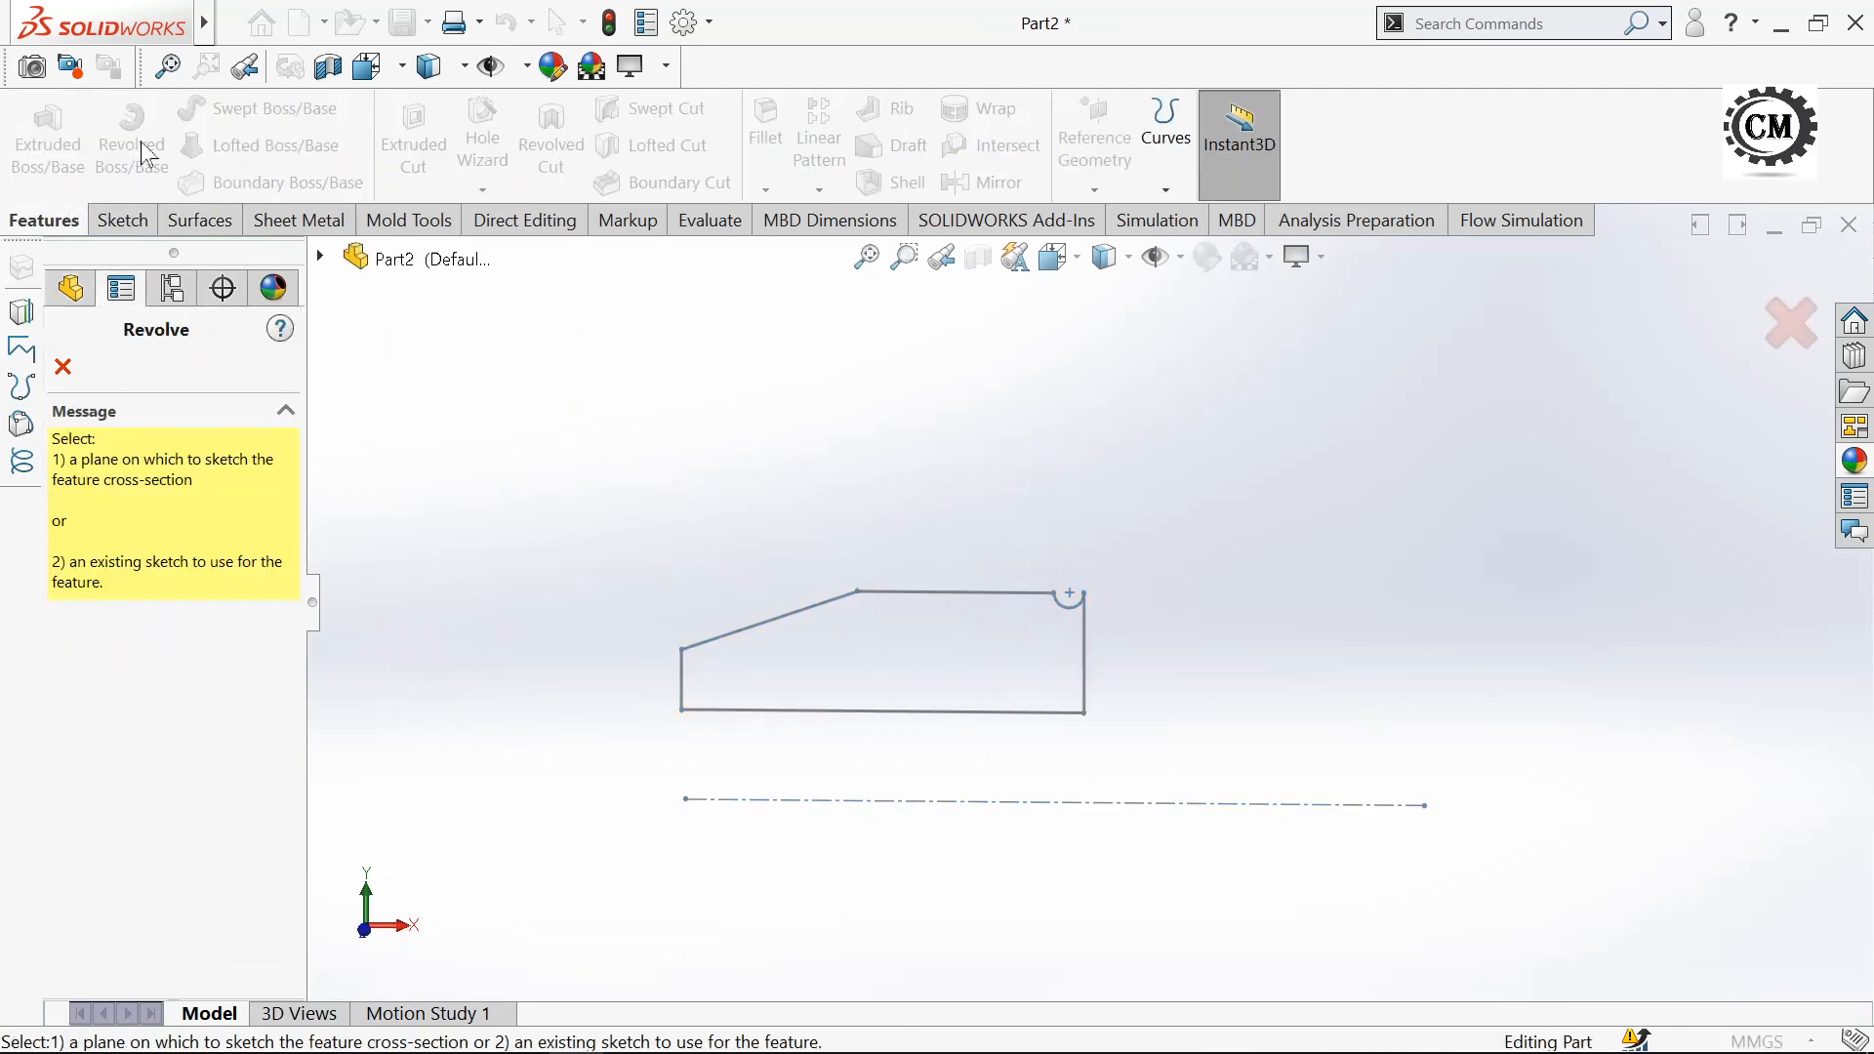
pyautogui.click(795, 802)
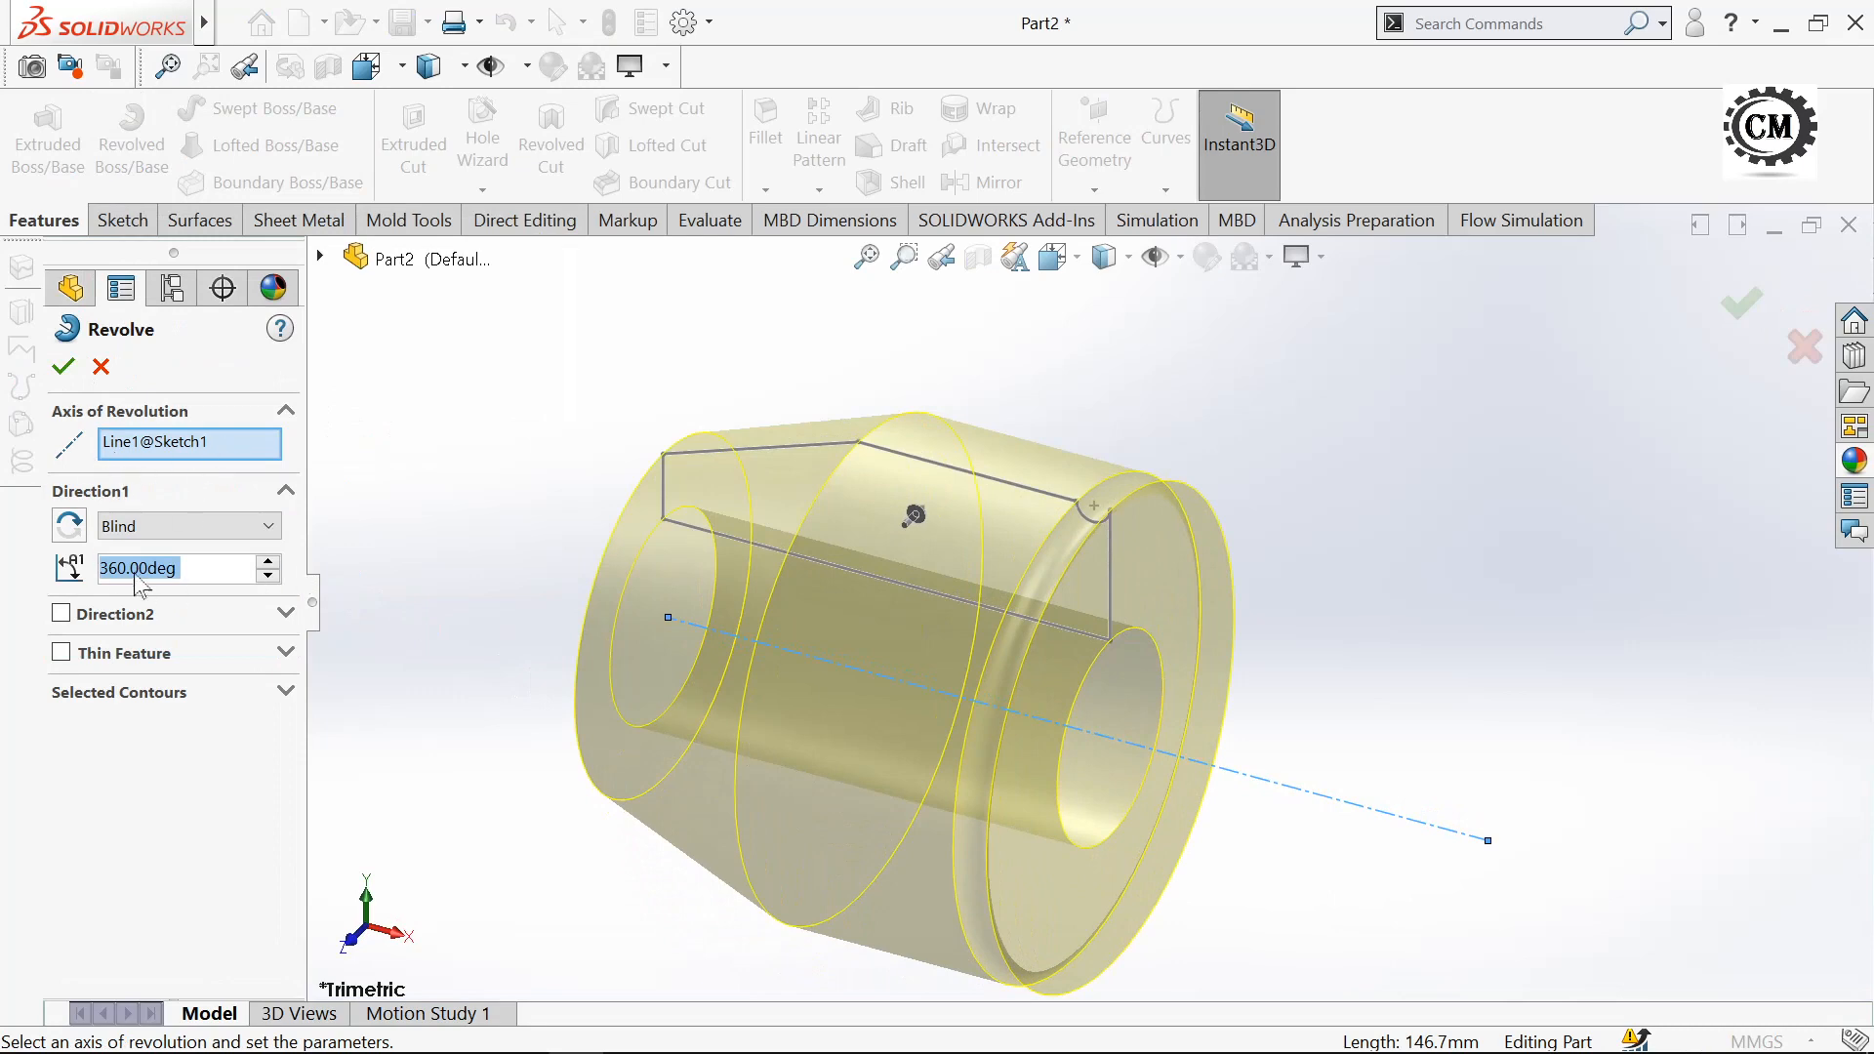
pyautogui.click(64, 367)
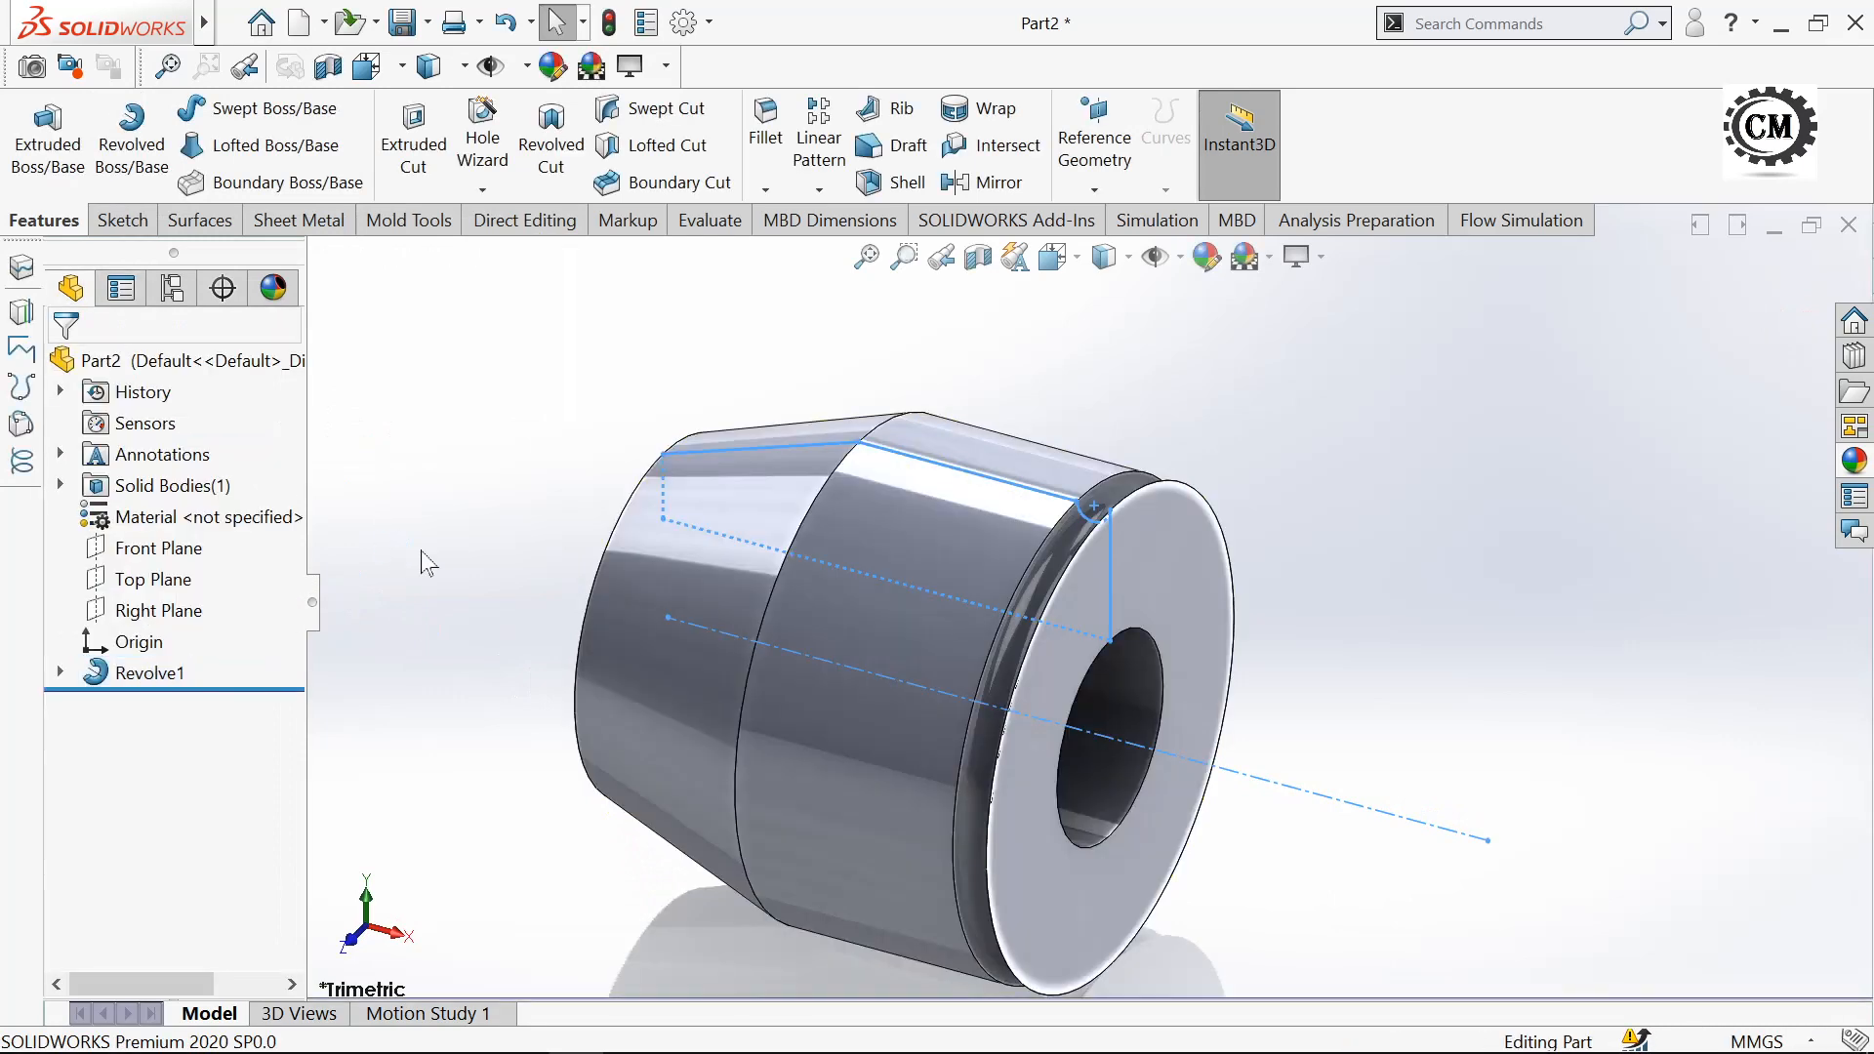
# - Start a new sketch on the revolved body's large flat end face next to the rounded groove
pyautogui.moveTo(422, 556)
pyautogui.mouseDown(button='middle')
pyautogui.moveTo(582, 534)
pyautogui.moveTo(402, 491)
pyautogui.mouseUp(button='middle')
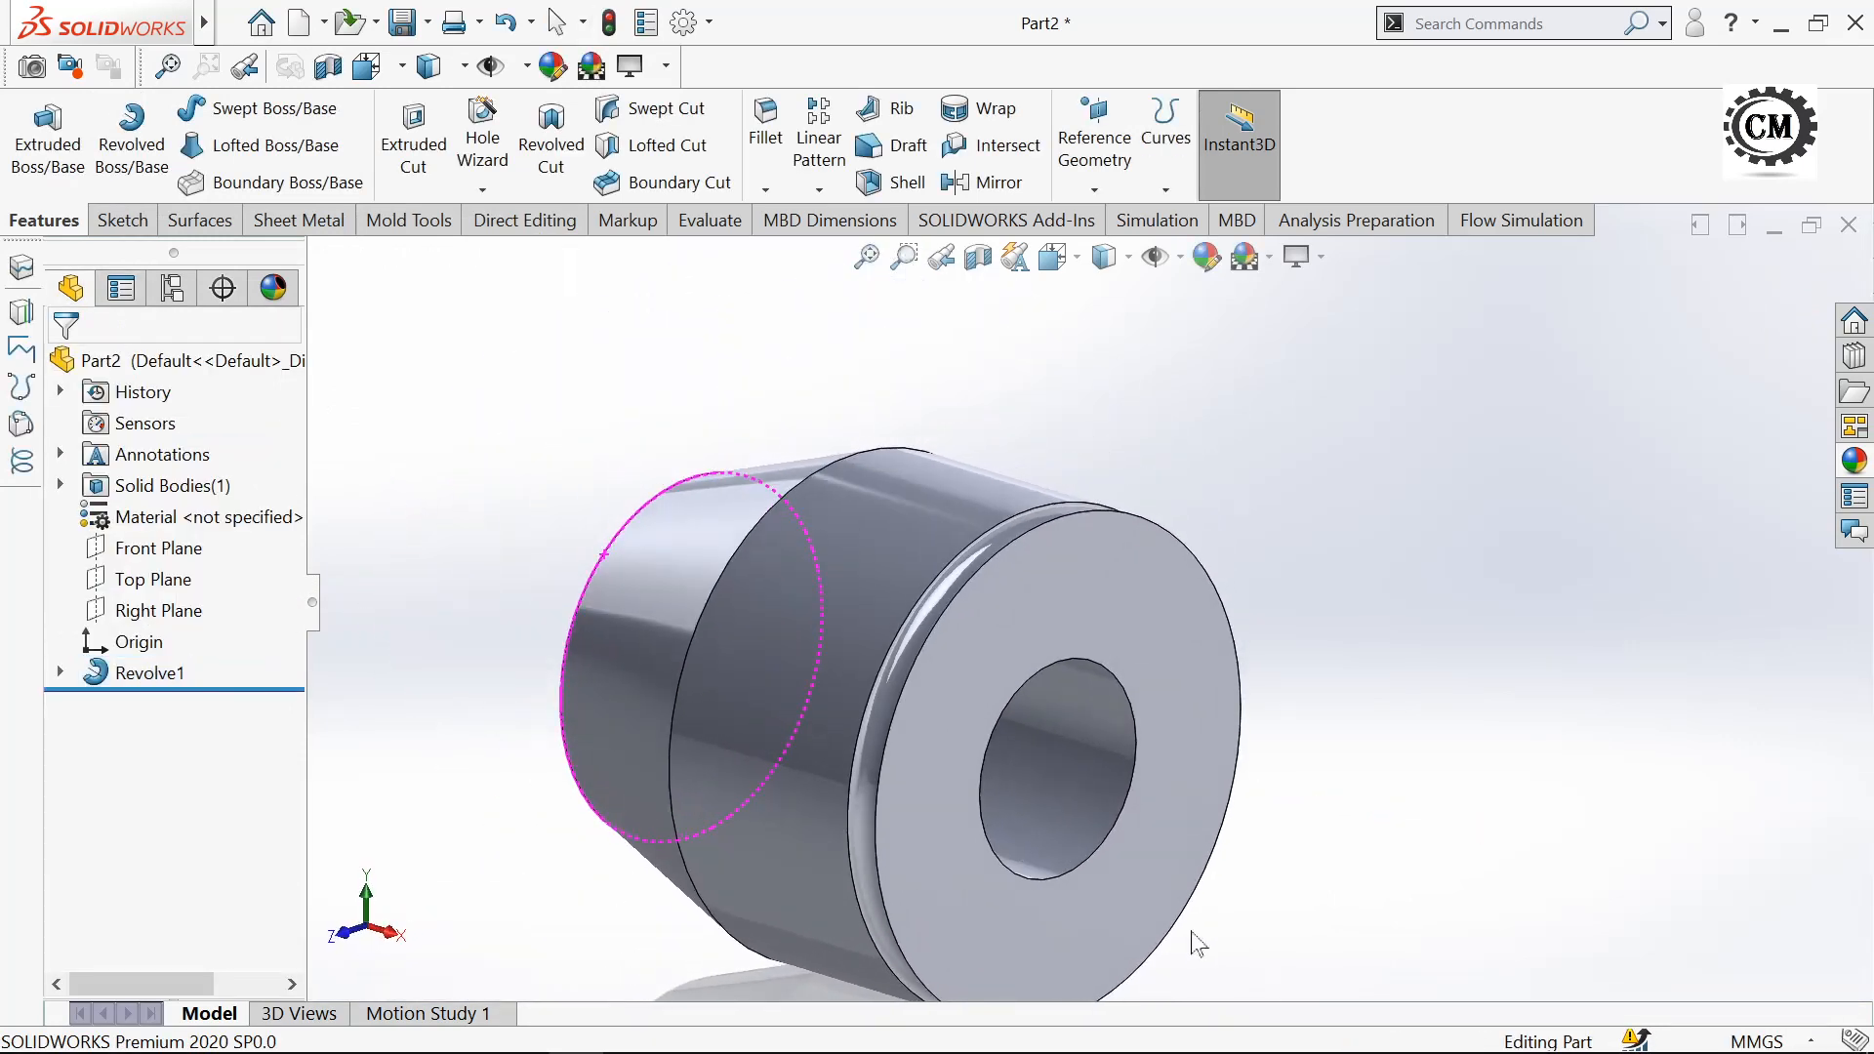
pyautogui.click(969, 664)
pyautogui.click(121, 220)
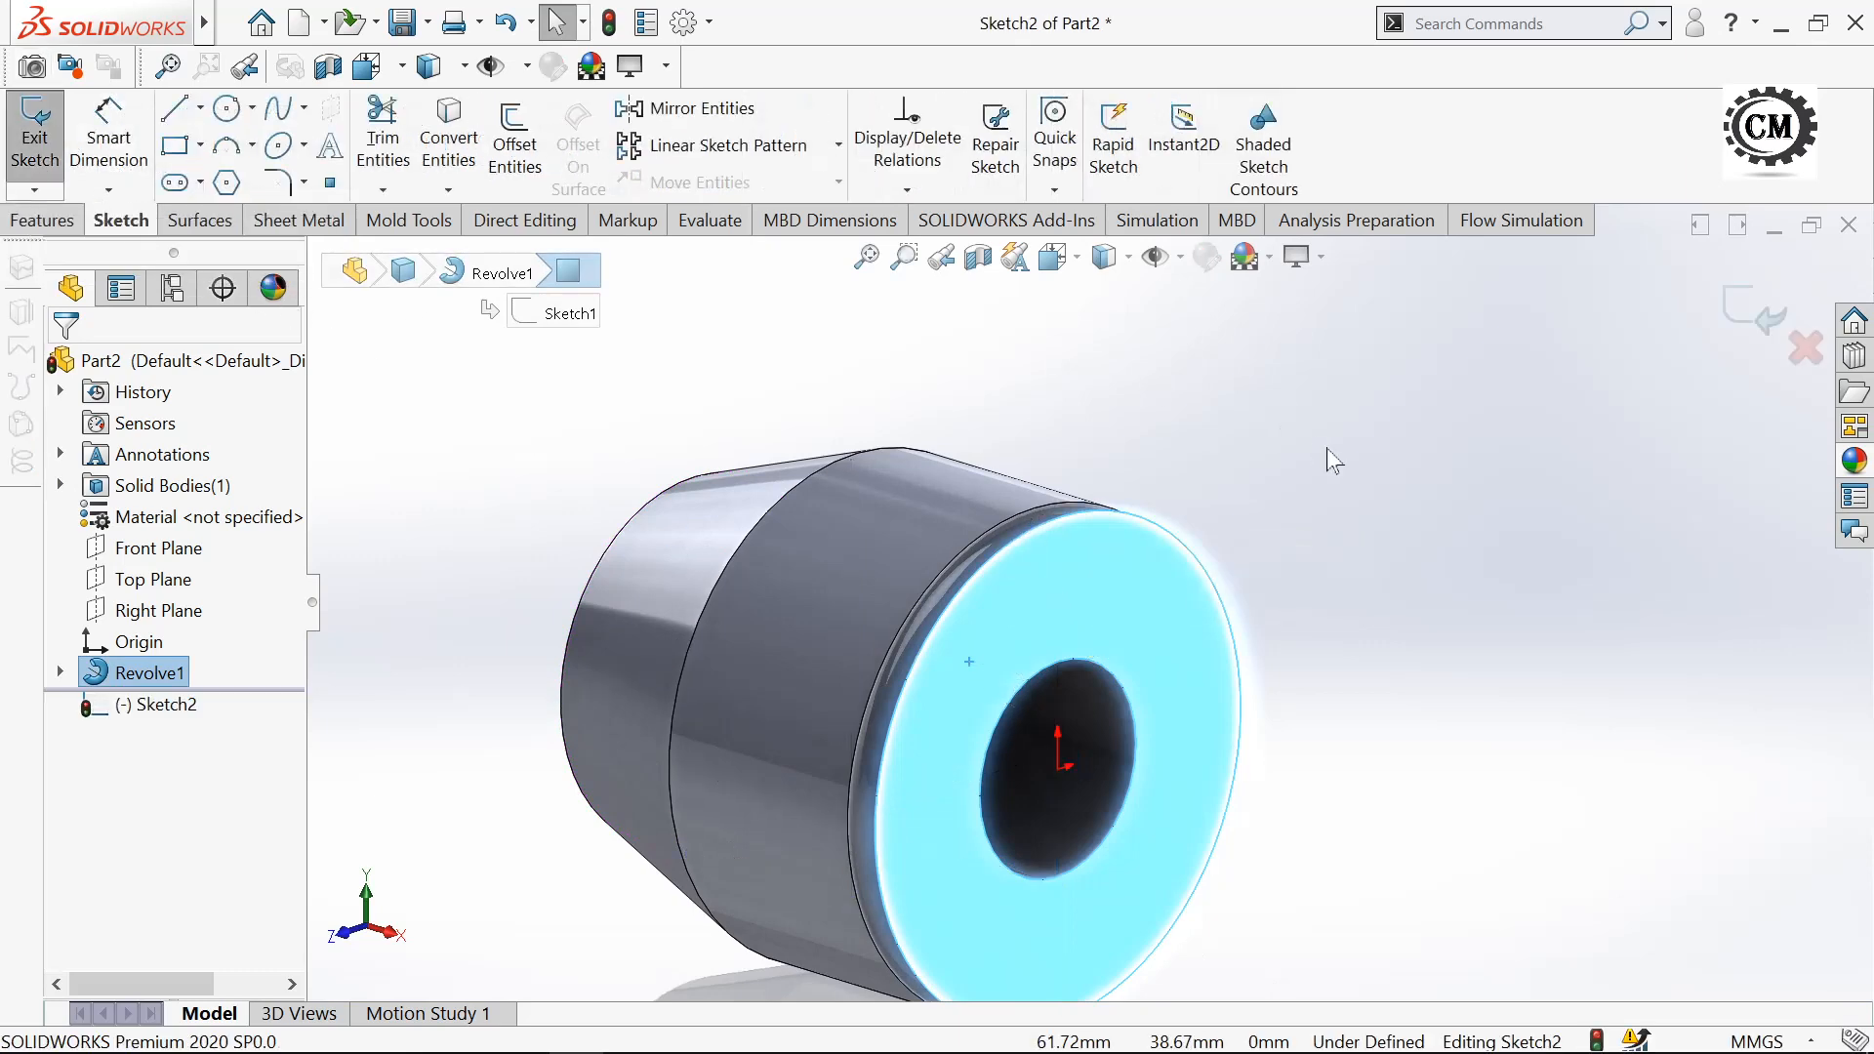
pyautogui.click(1054, 257)
pyautogui.click(1222, 423)
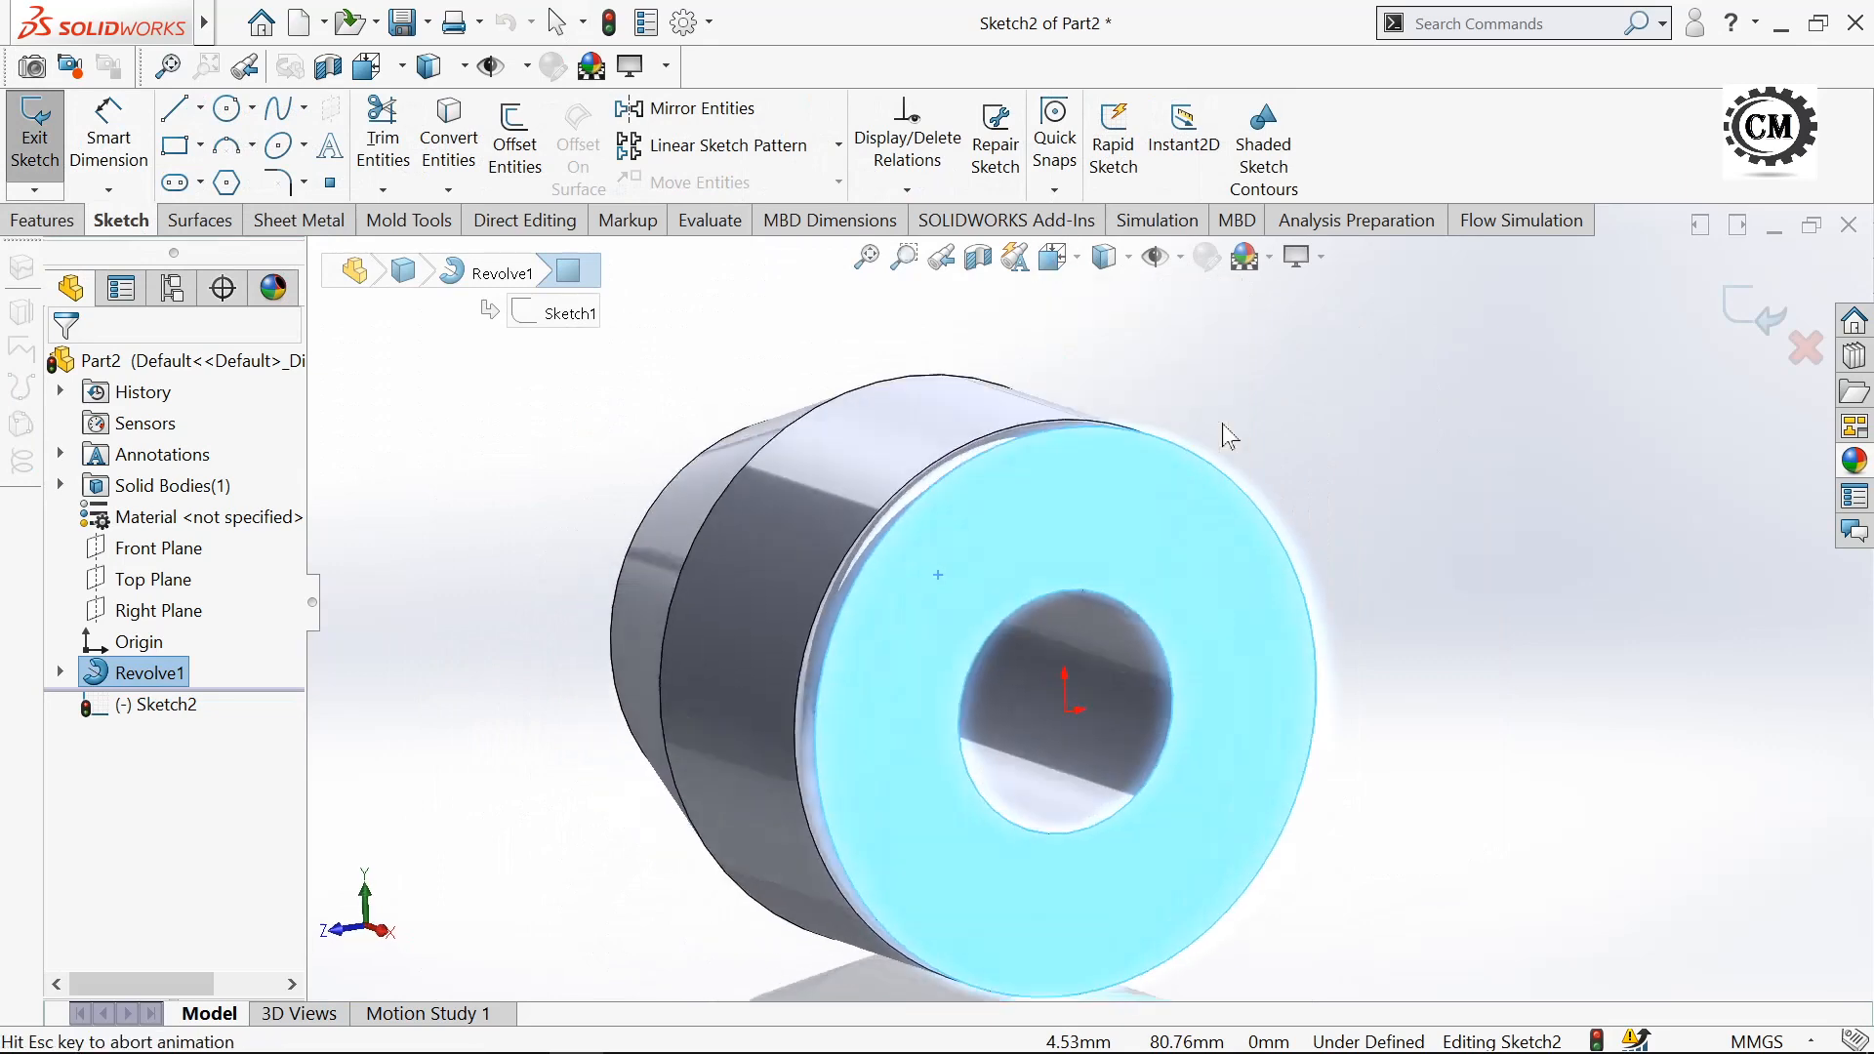
pyautogui.moveTo(685, 508)
pyautogui.mouseDown(button='middle')
pyautogui.moveTo(686, 581)
pyautogui.moveTo(695, 543)
pyautogui.mouseUp(button='middle')
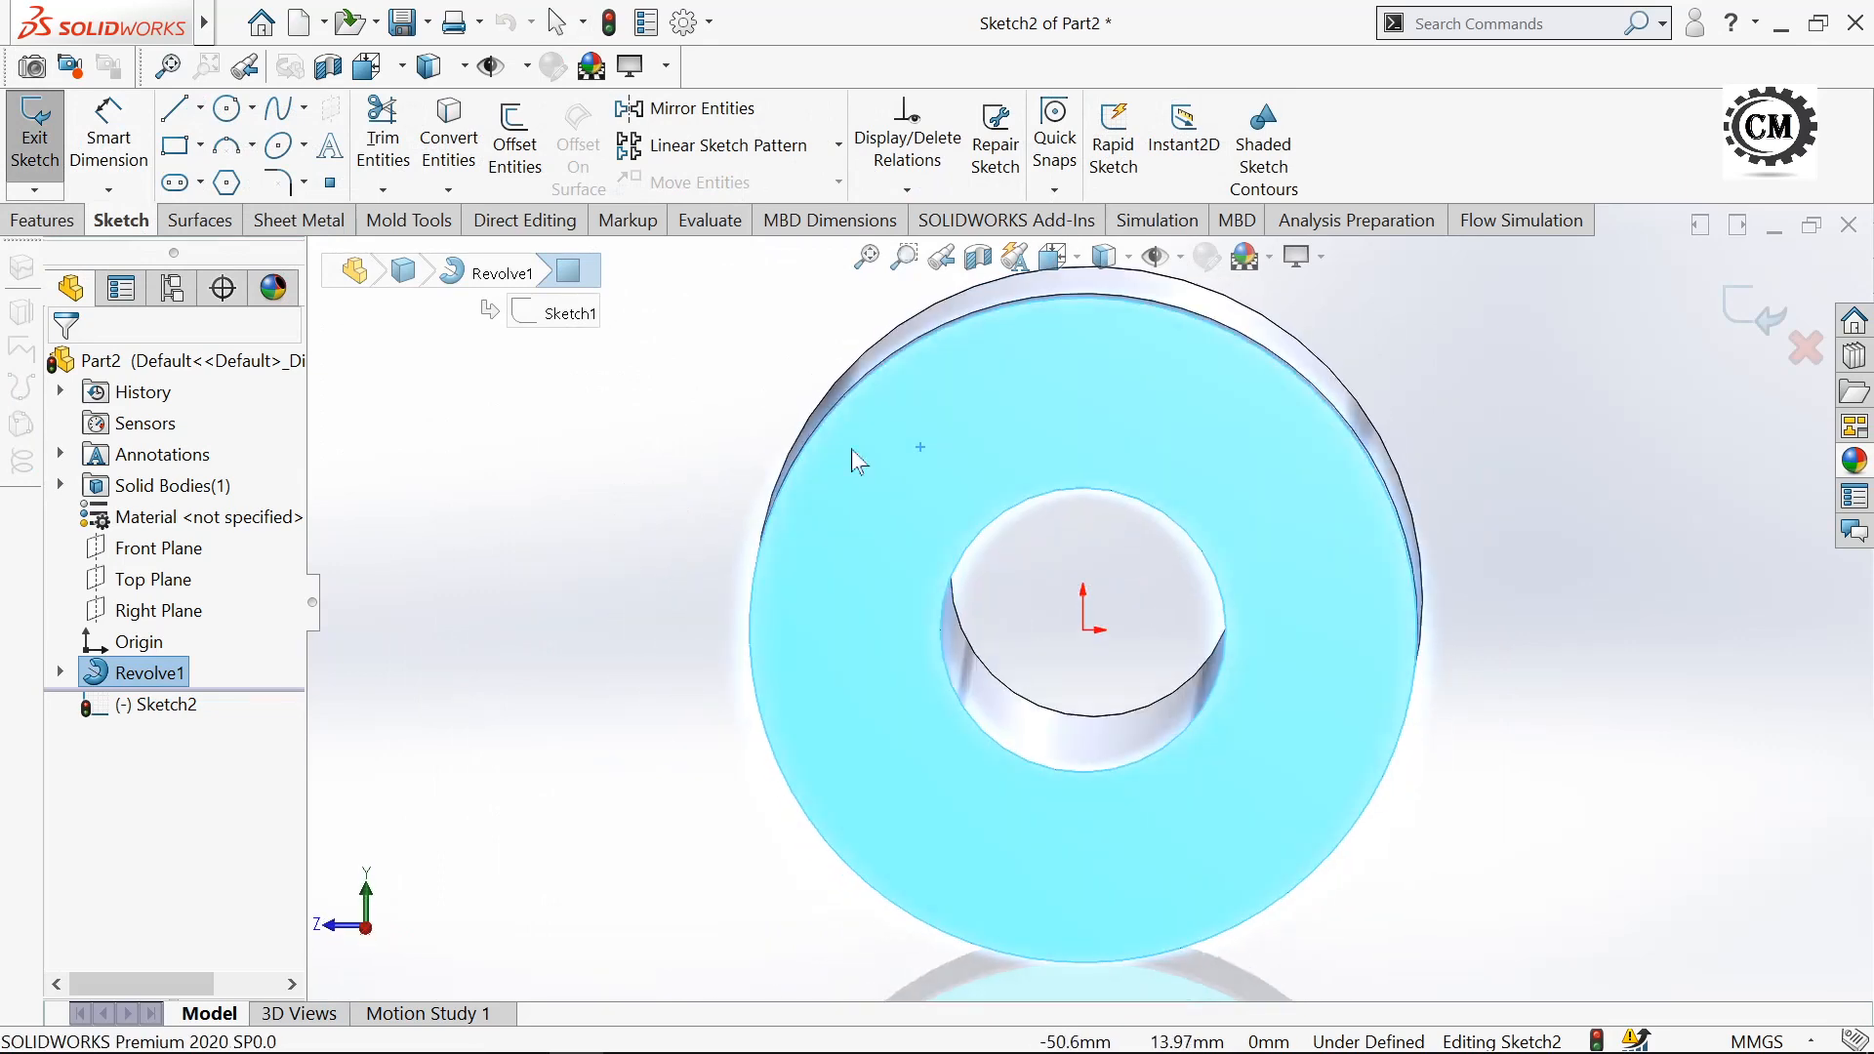
pyautogui.click(1054, 260)
pyautogui.click(1211, 418)
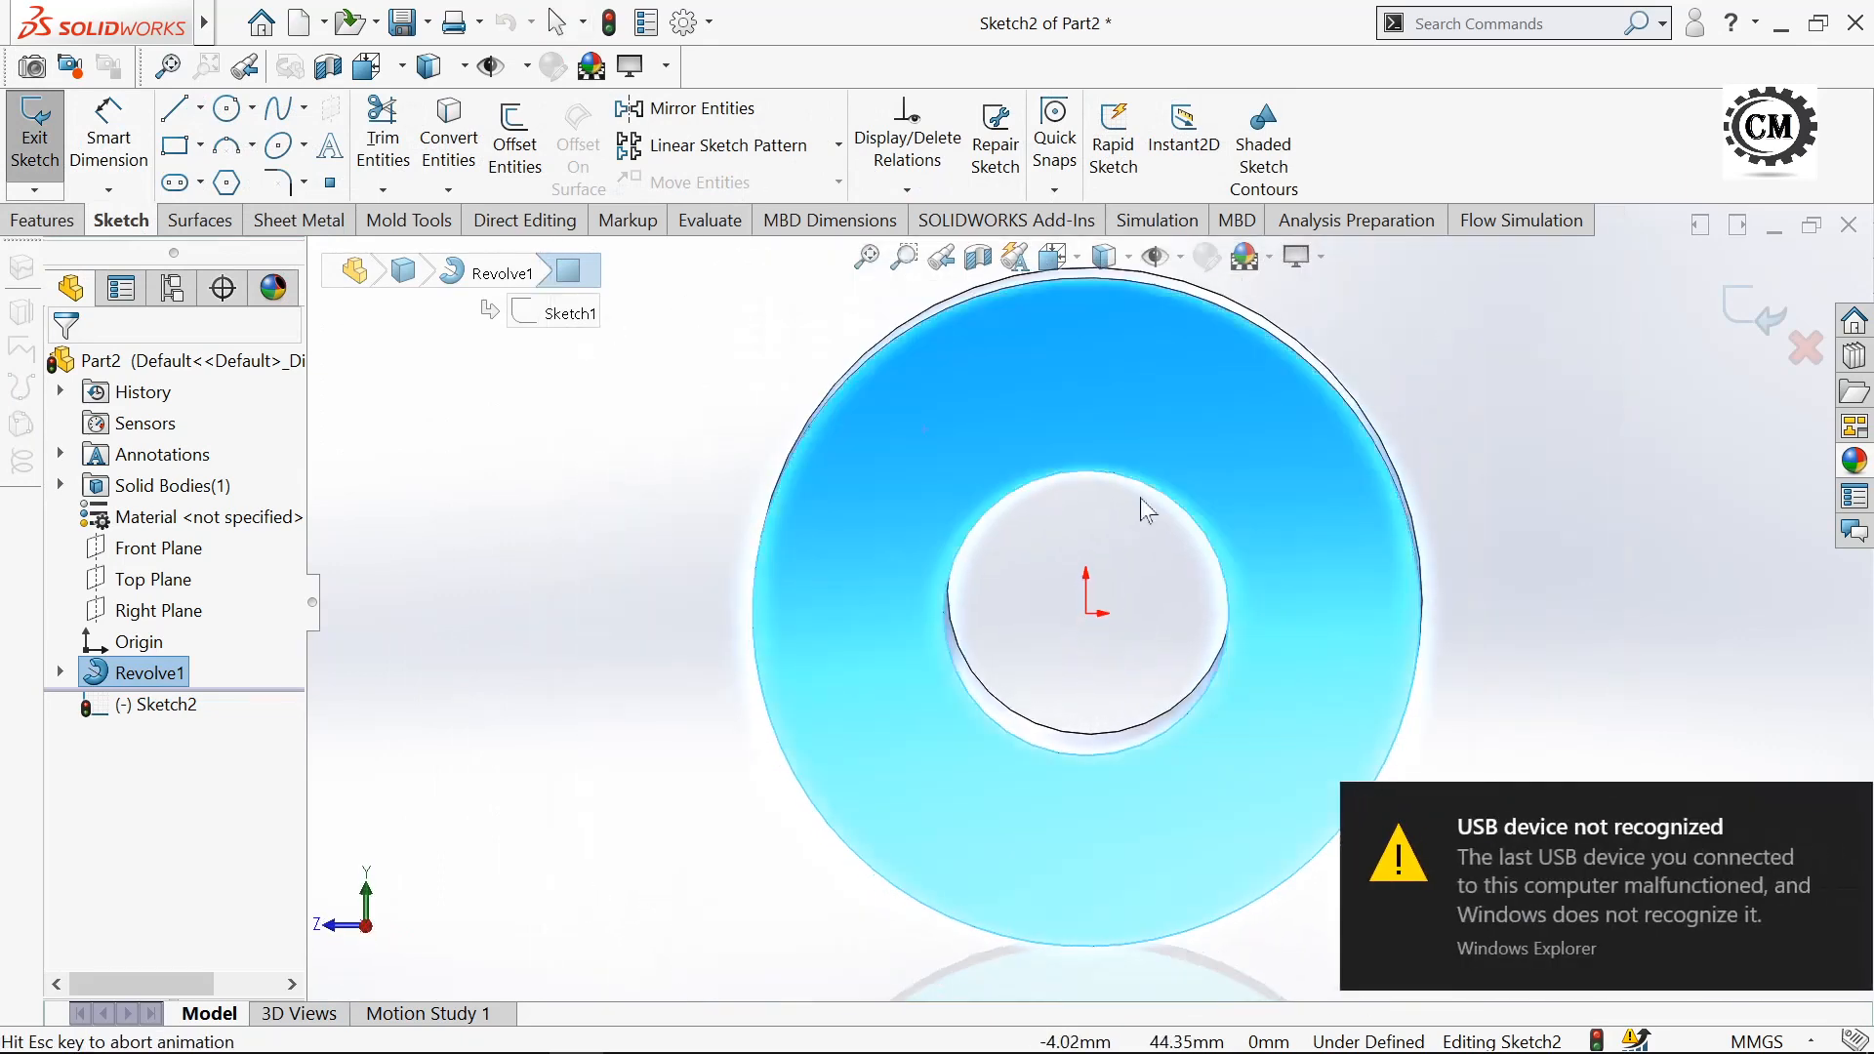
pyautogui.moveTo(1017, 551)
pyautogui.mouseDown(button='middle')
pyautogui.moveTo(1012, 530)
pyautogui.moveTo(1021, 573)
pyautogui.mouseUp(button='middle')
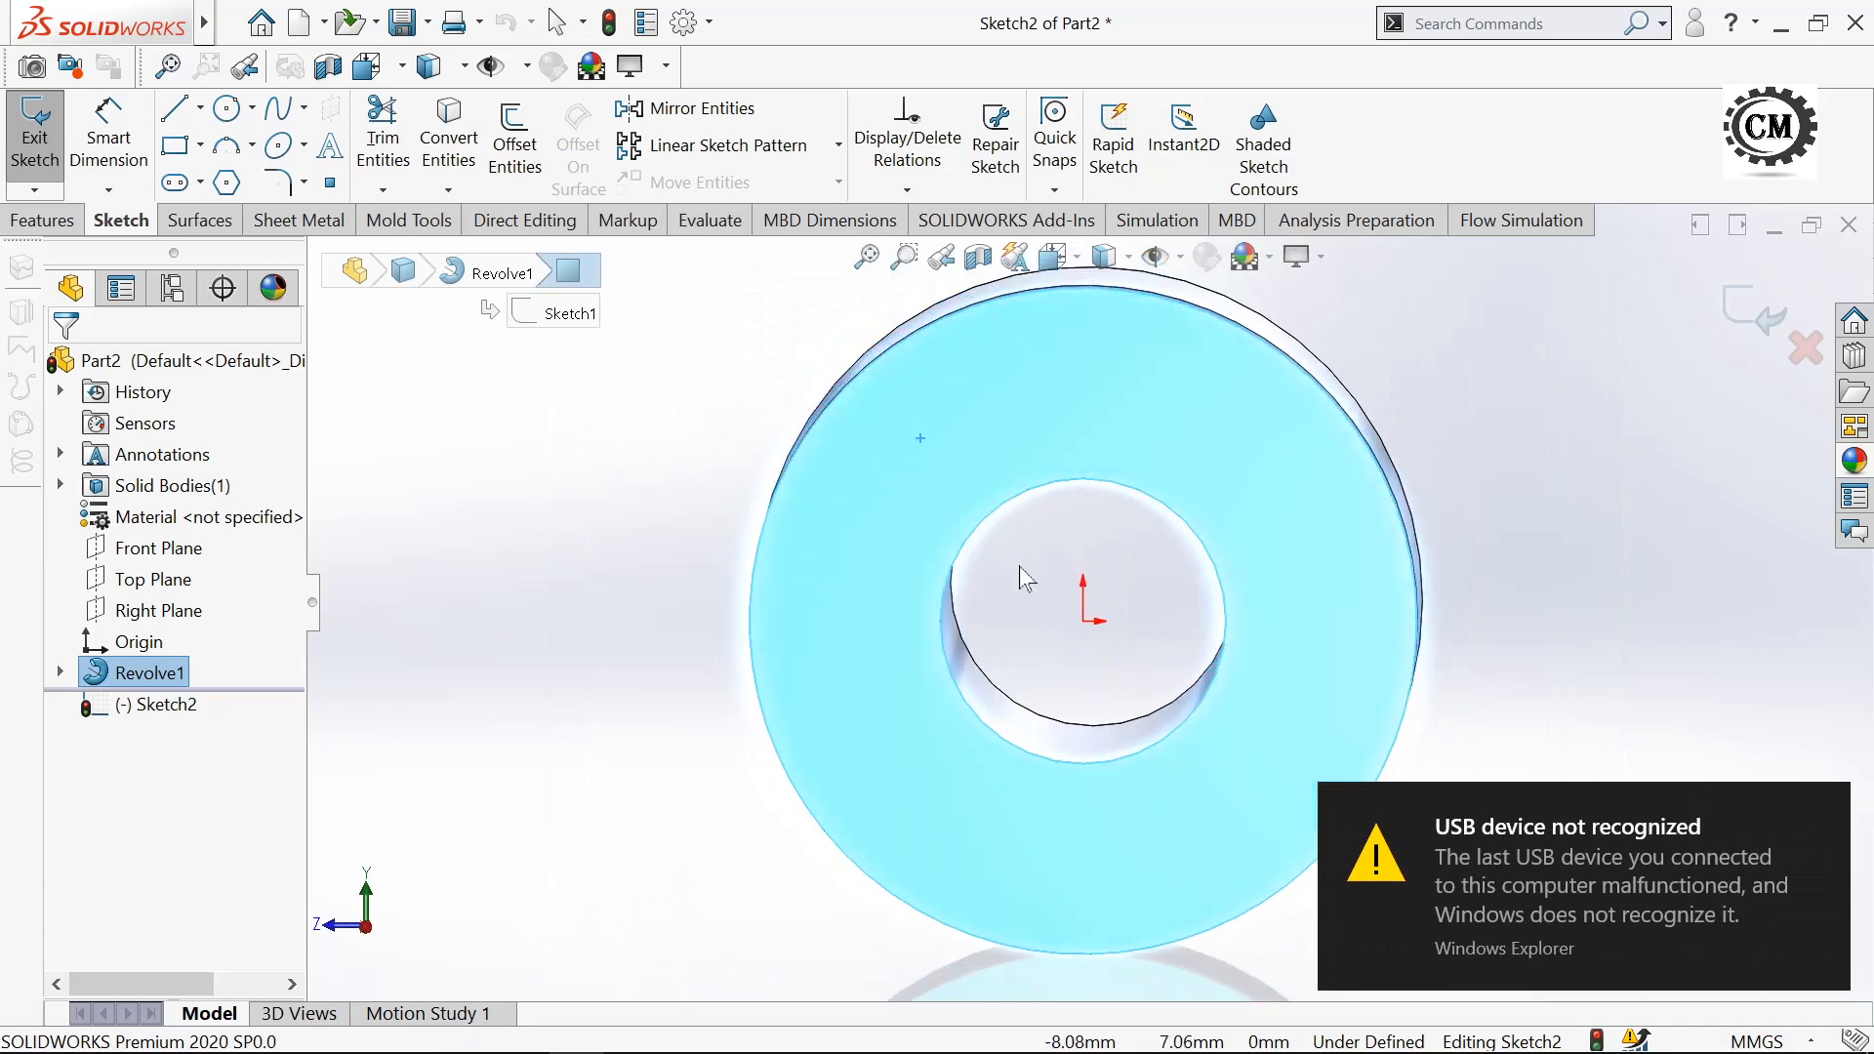
# - Draw a six-sided inscribed-circle polygon centered on the origin, about 93 mm between its upper and lower vertices
pyautogui.click(226, 184)
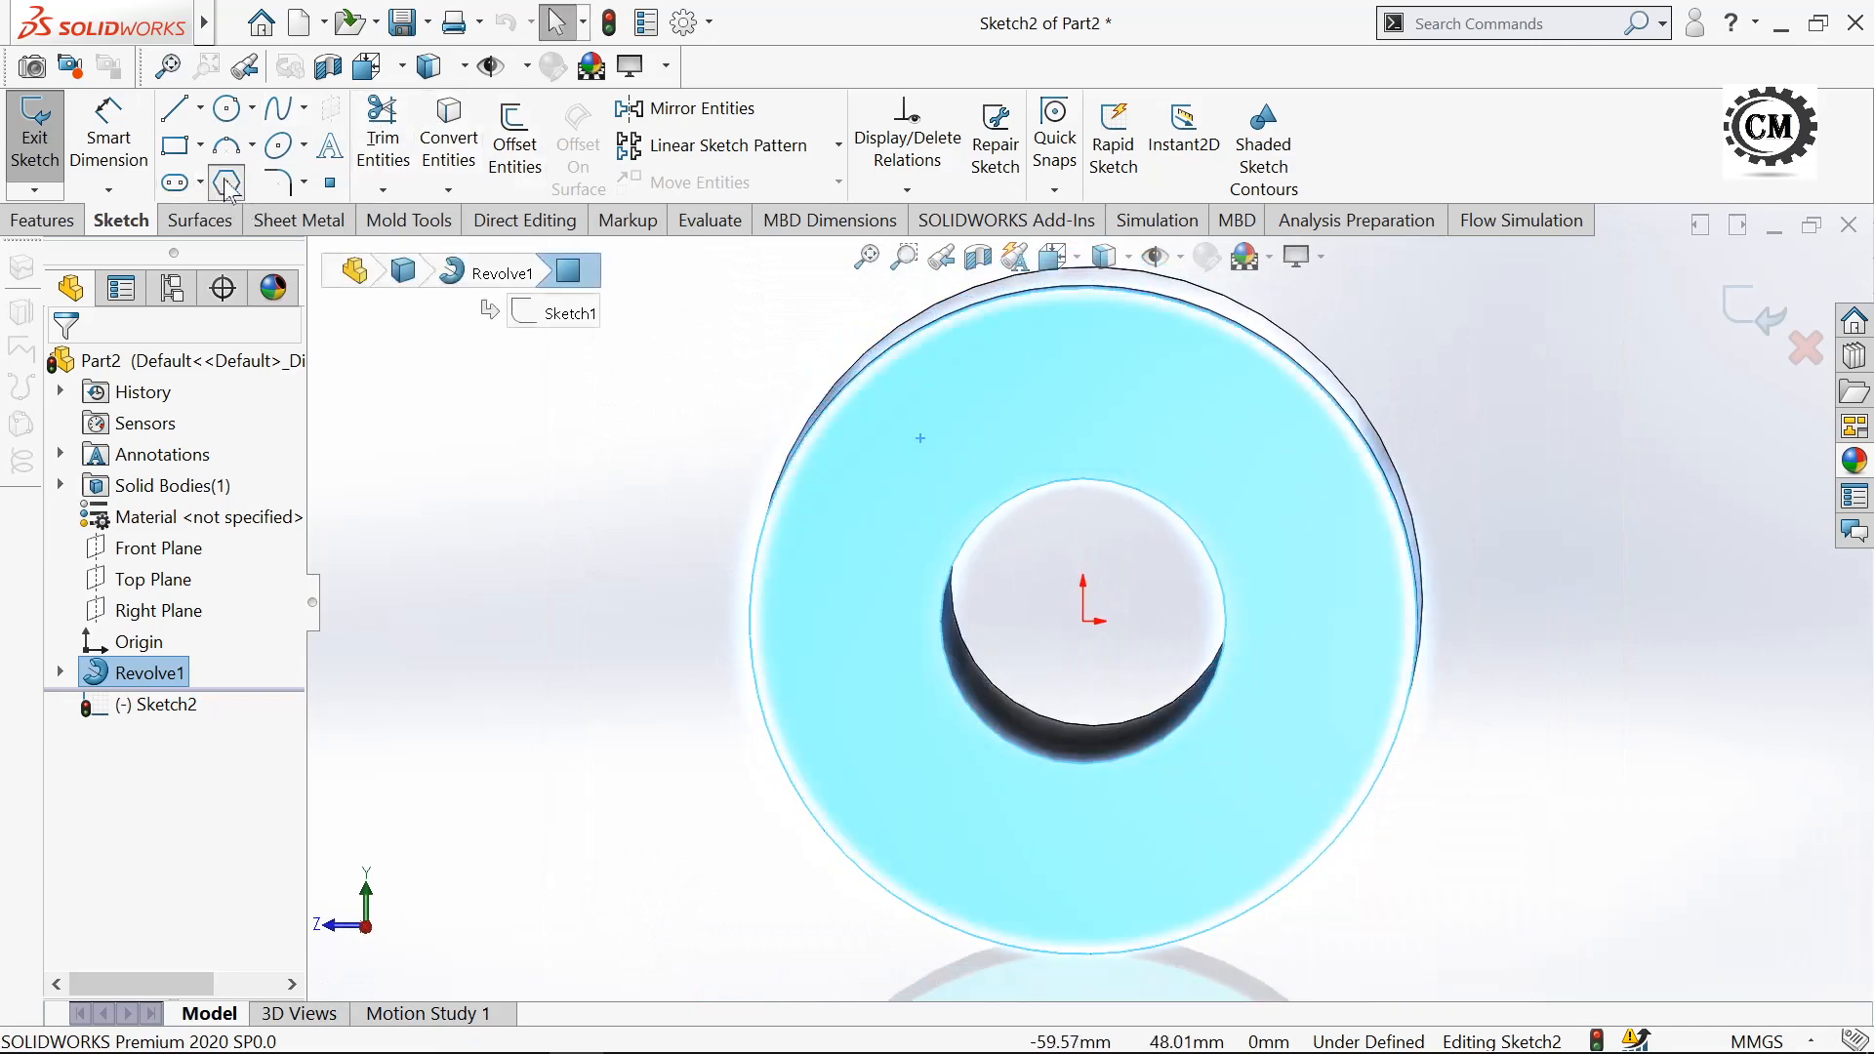
pyautogui.moveTo(1081, 621); pyautogui.dragTo(1085, 916)
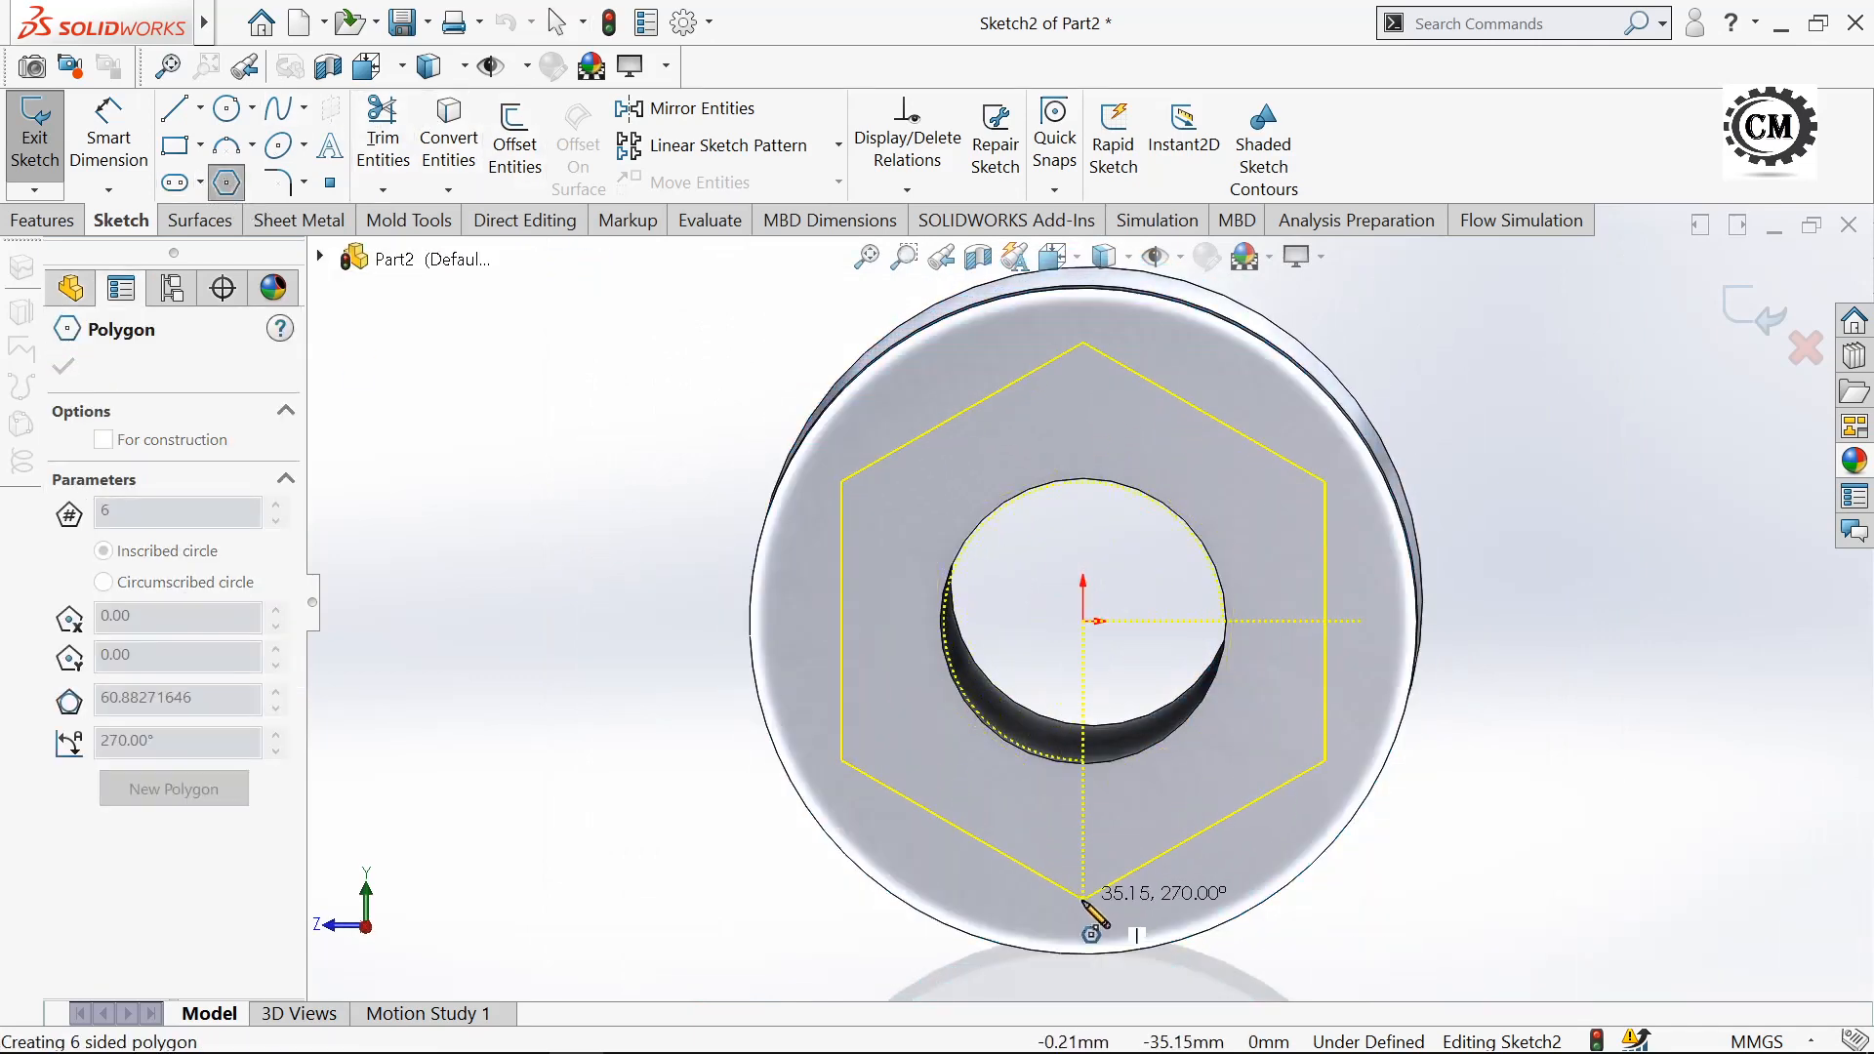
pyautogui.press('Escape')
# - Dimension the vertical distance between the hexagon's top and bottom vertices as 120 mm
pyautogui.click(86, 145)
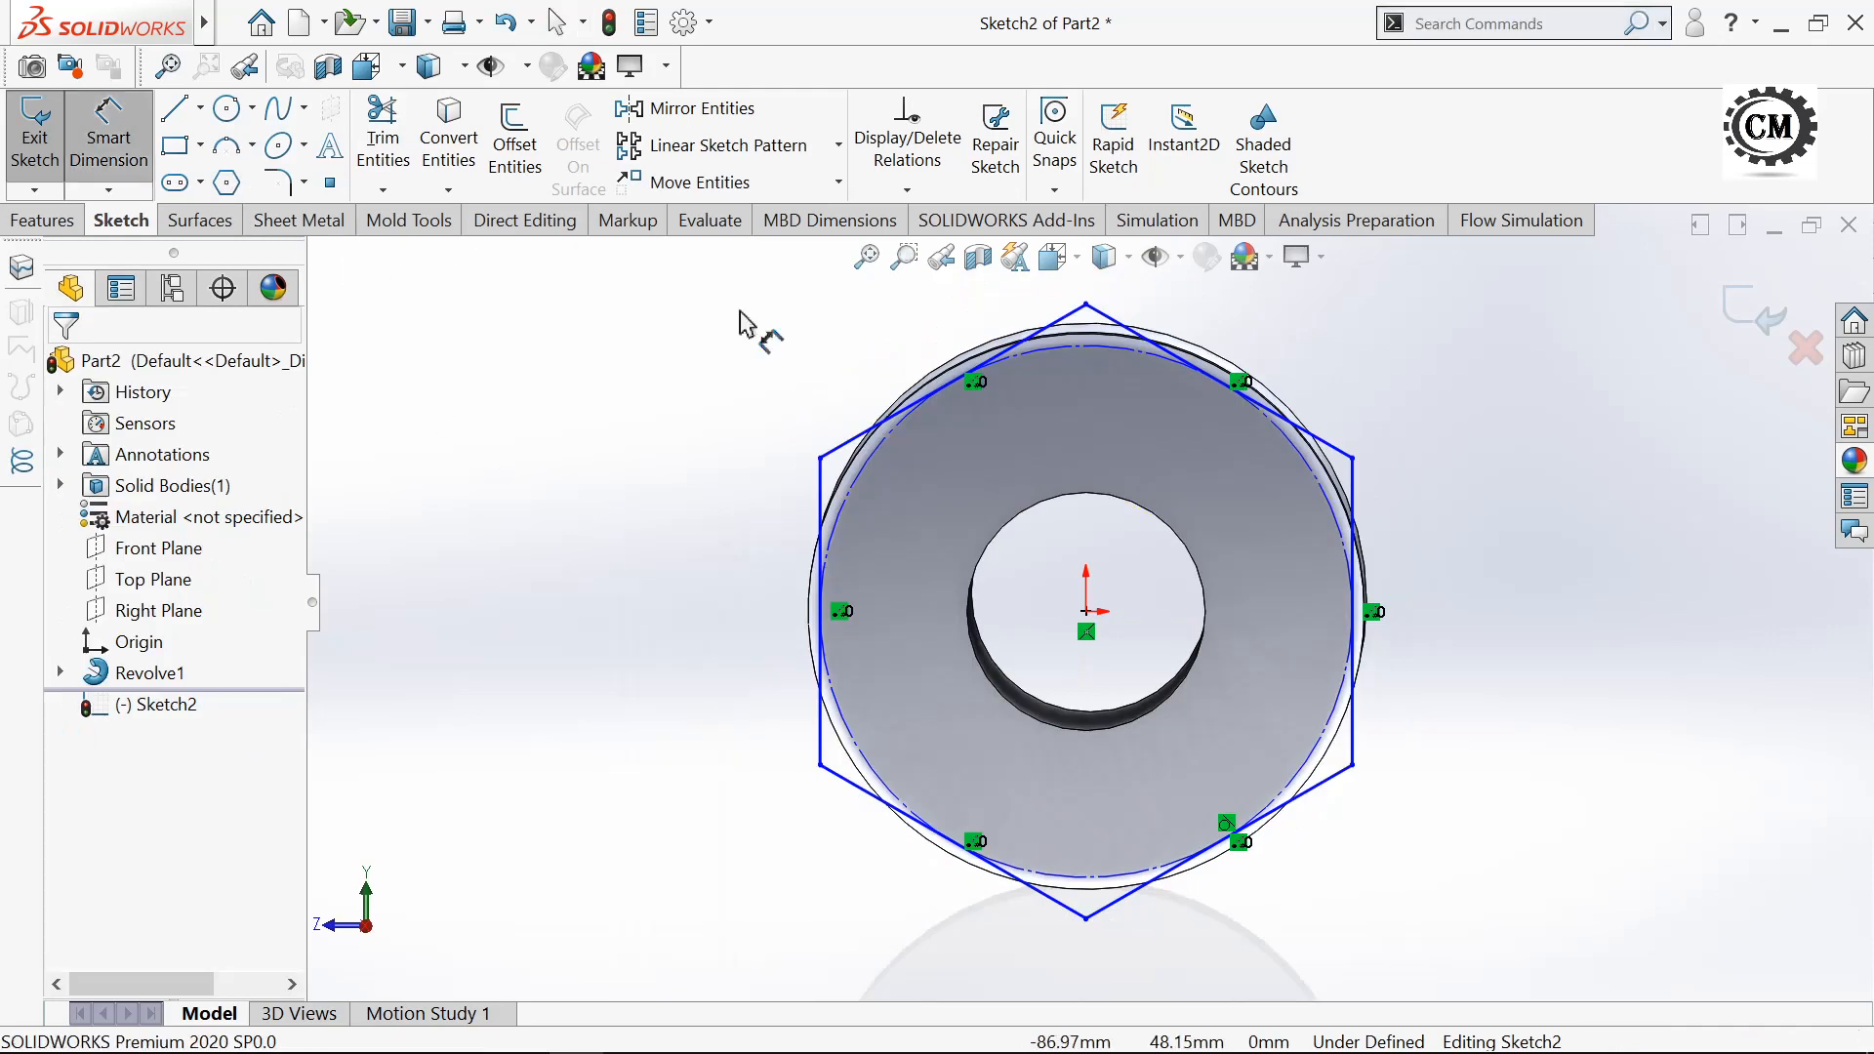
pyautogui.click(1085, 306)
pyautogui.click(1085, 917)
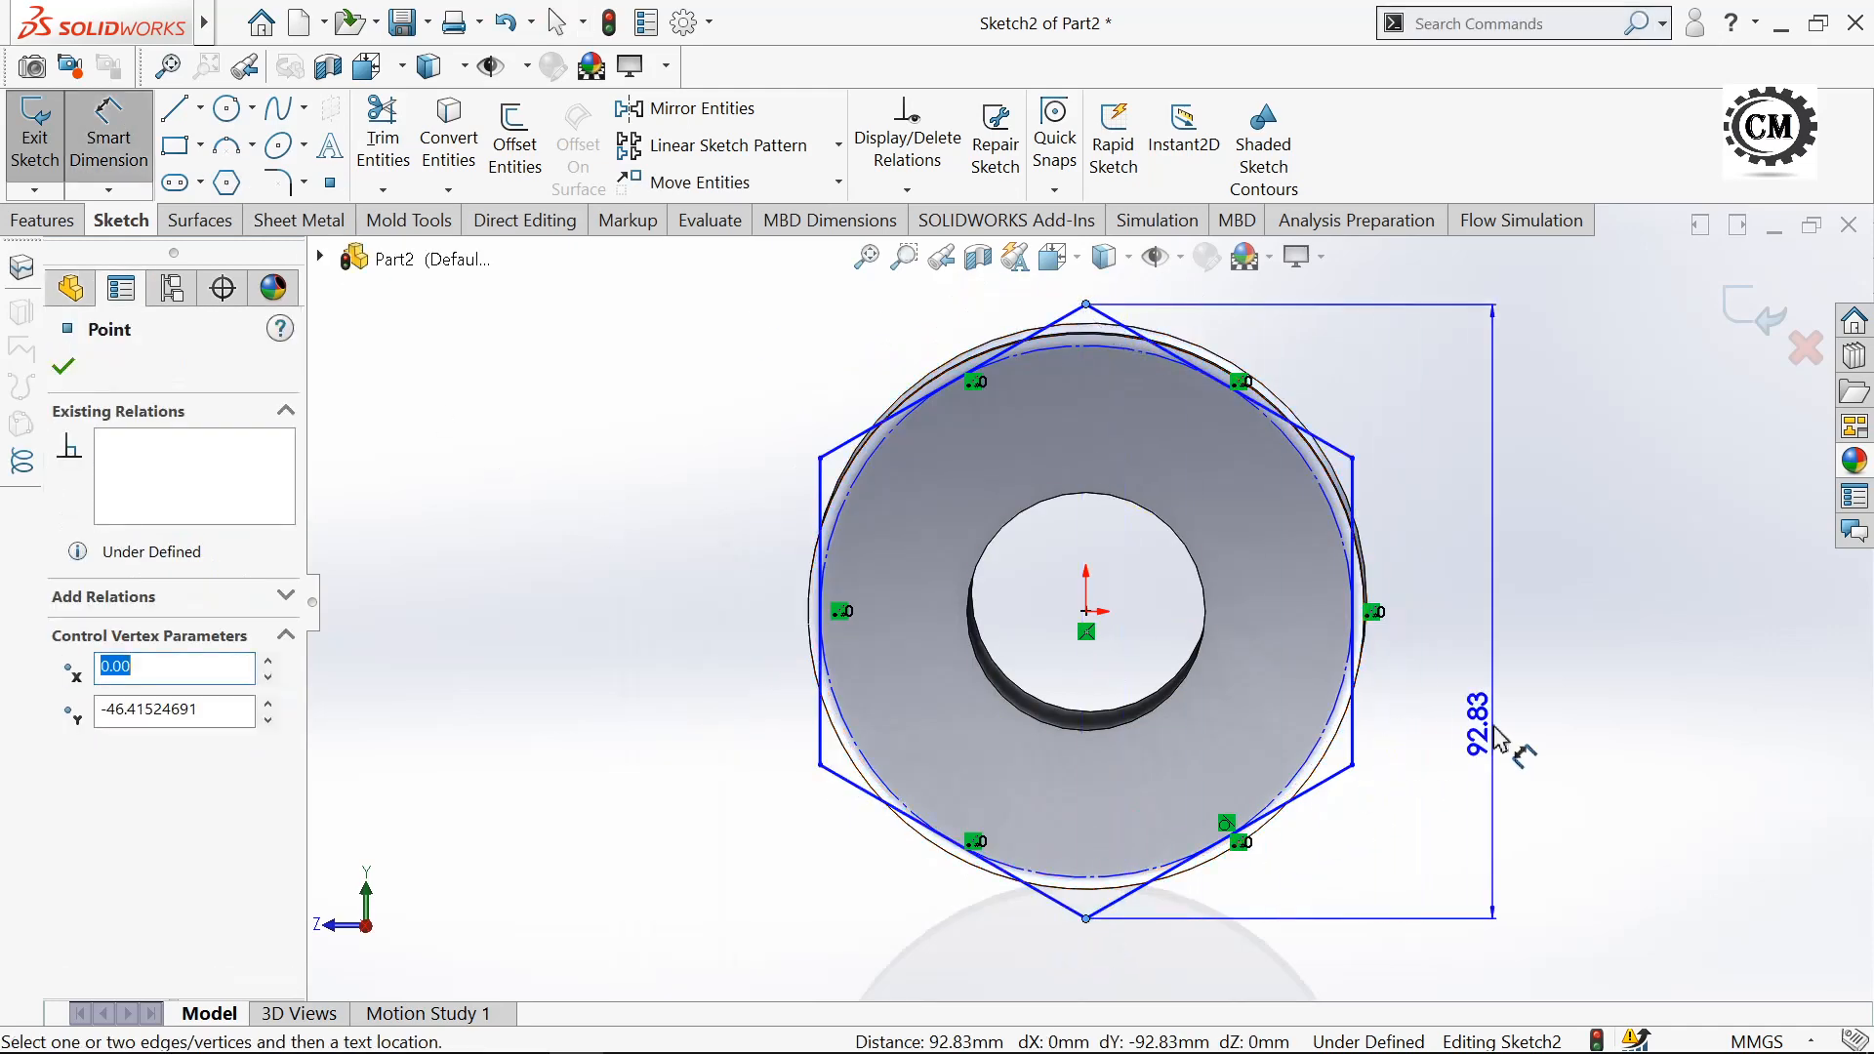
pyautogui.click(1503, 742)
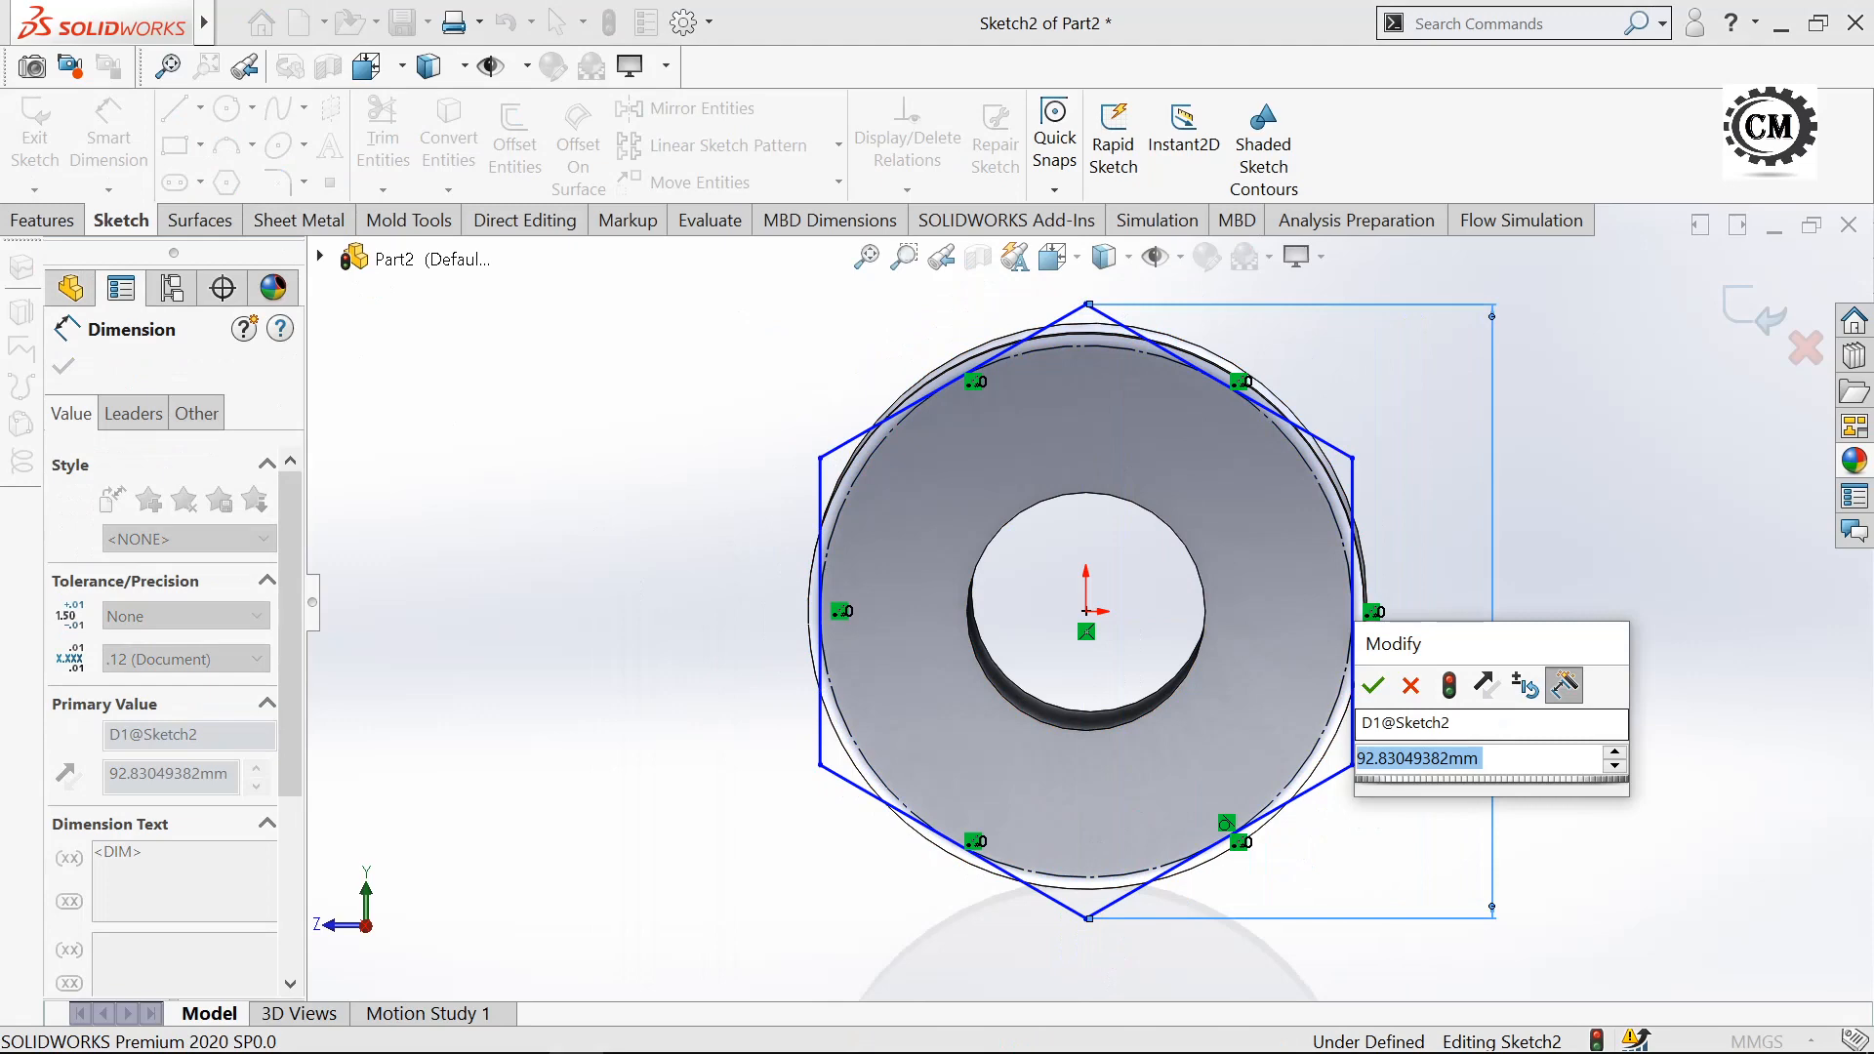
pyautogui.write('120')
pyautogui.click(1385, 687)
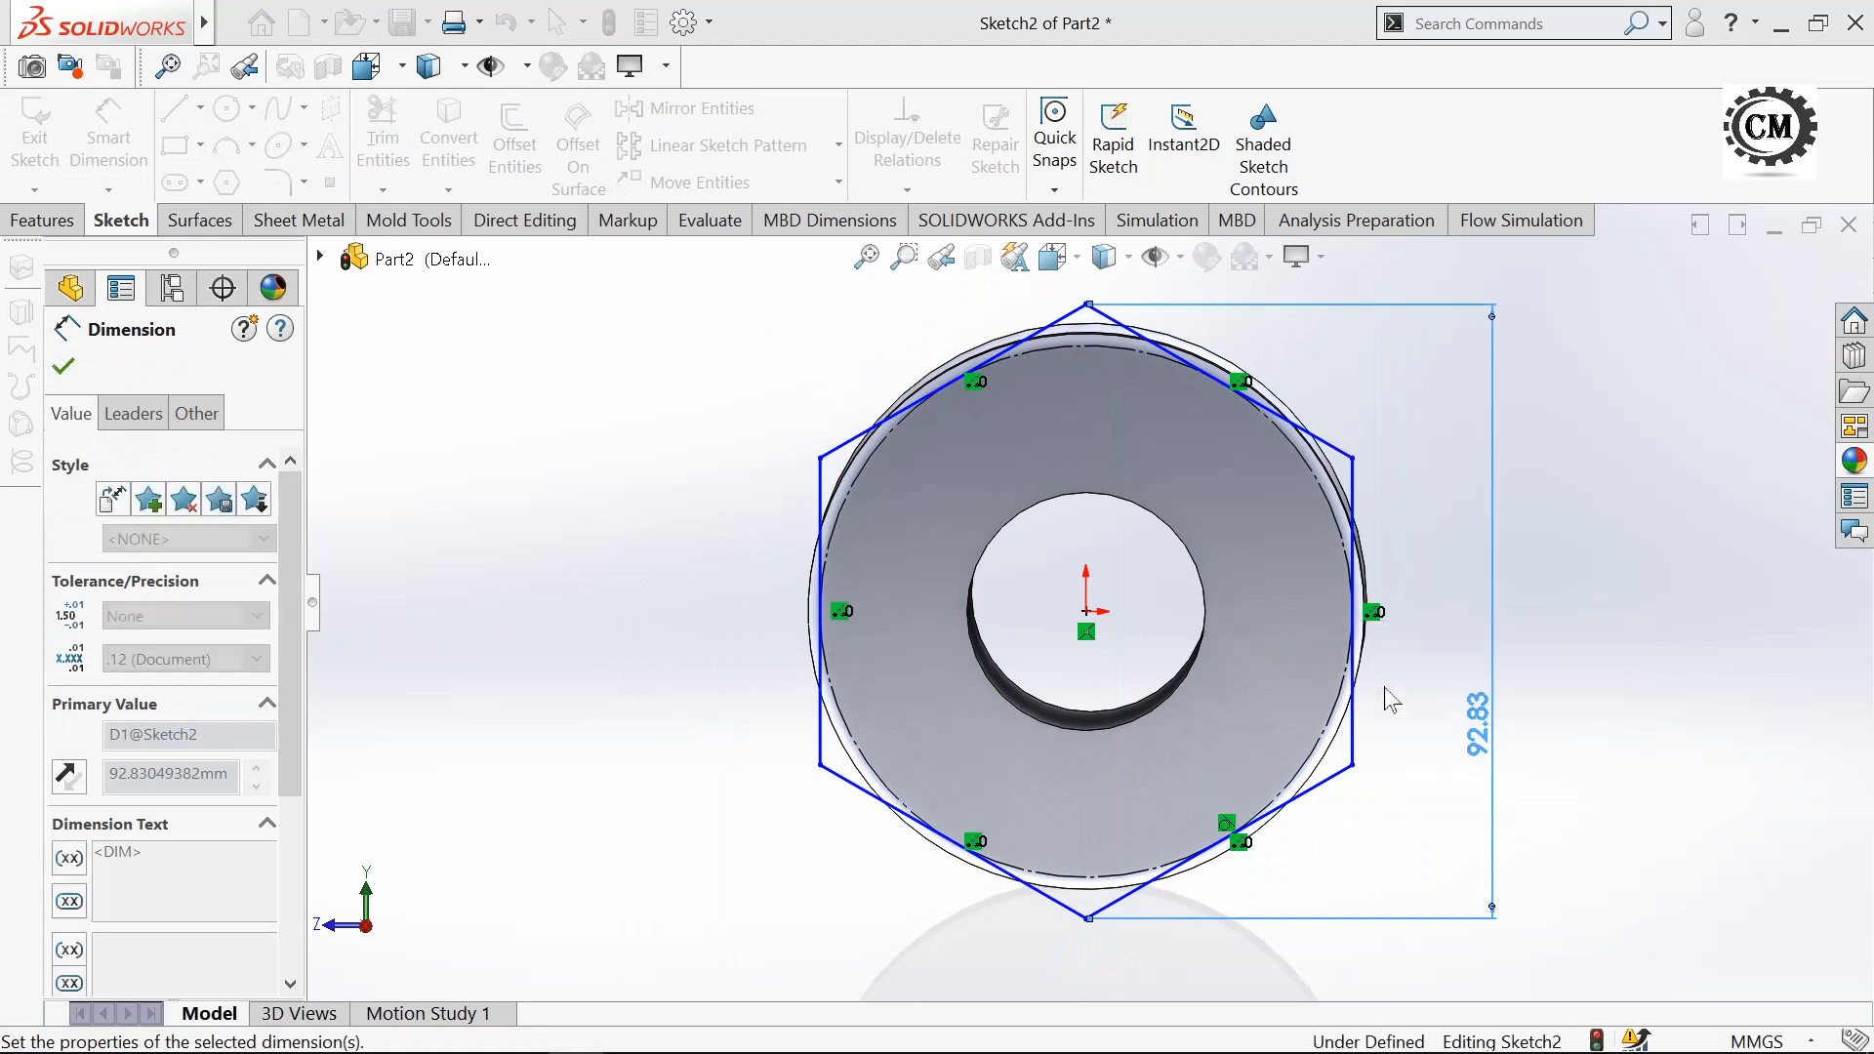
pyautogui.click(65, 368)
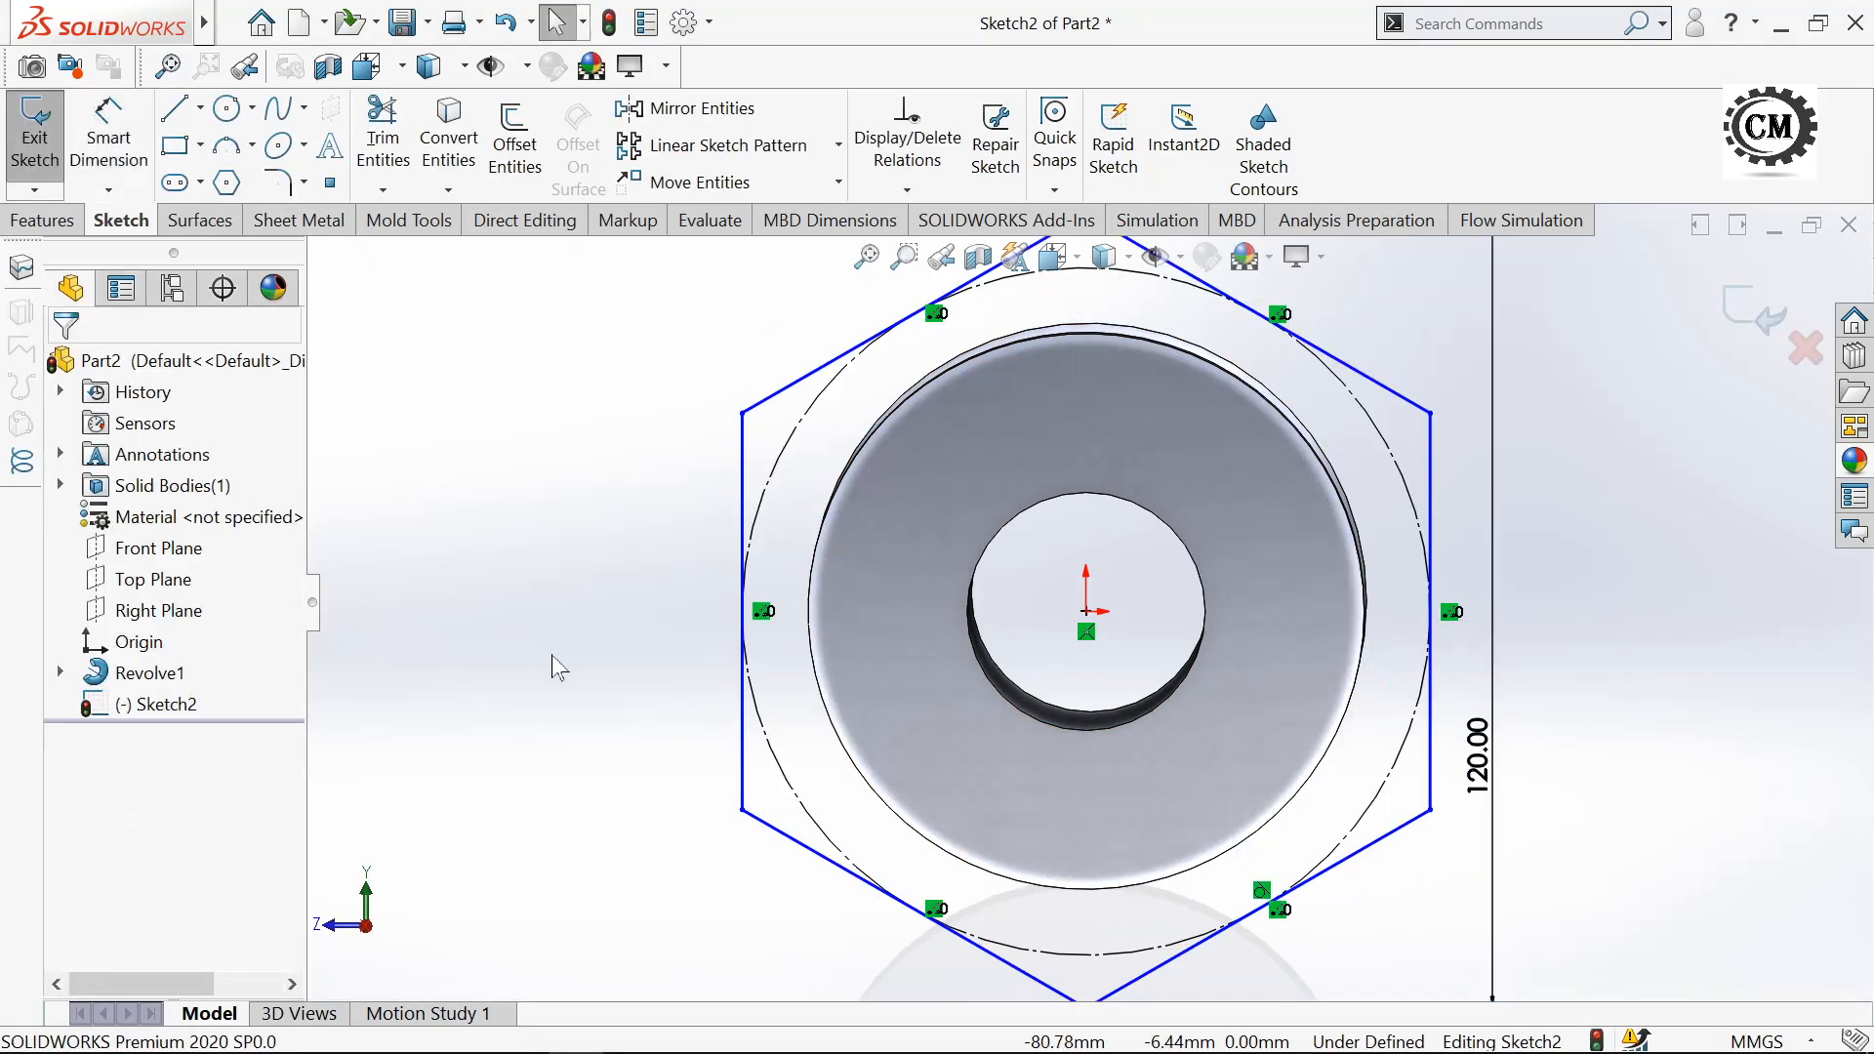
# - Add a vertical relation between the hexagon's top vertex and its center point at the origin
pyautogui.press('f')
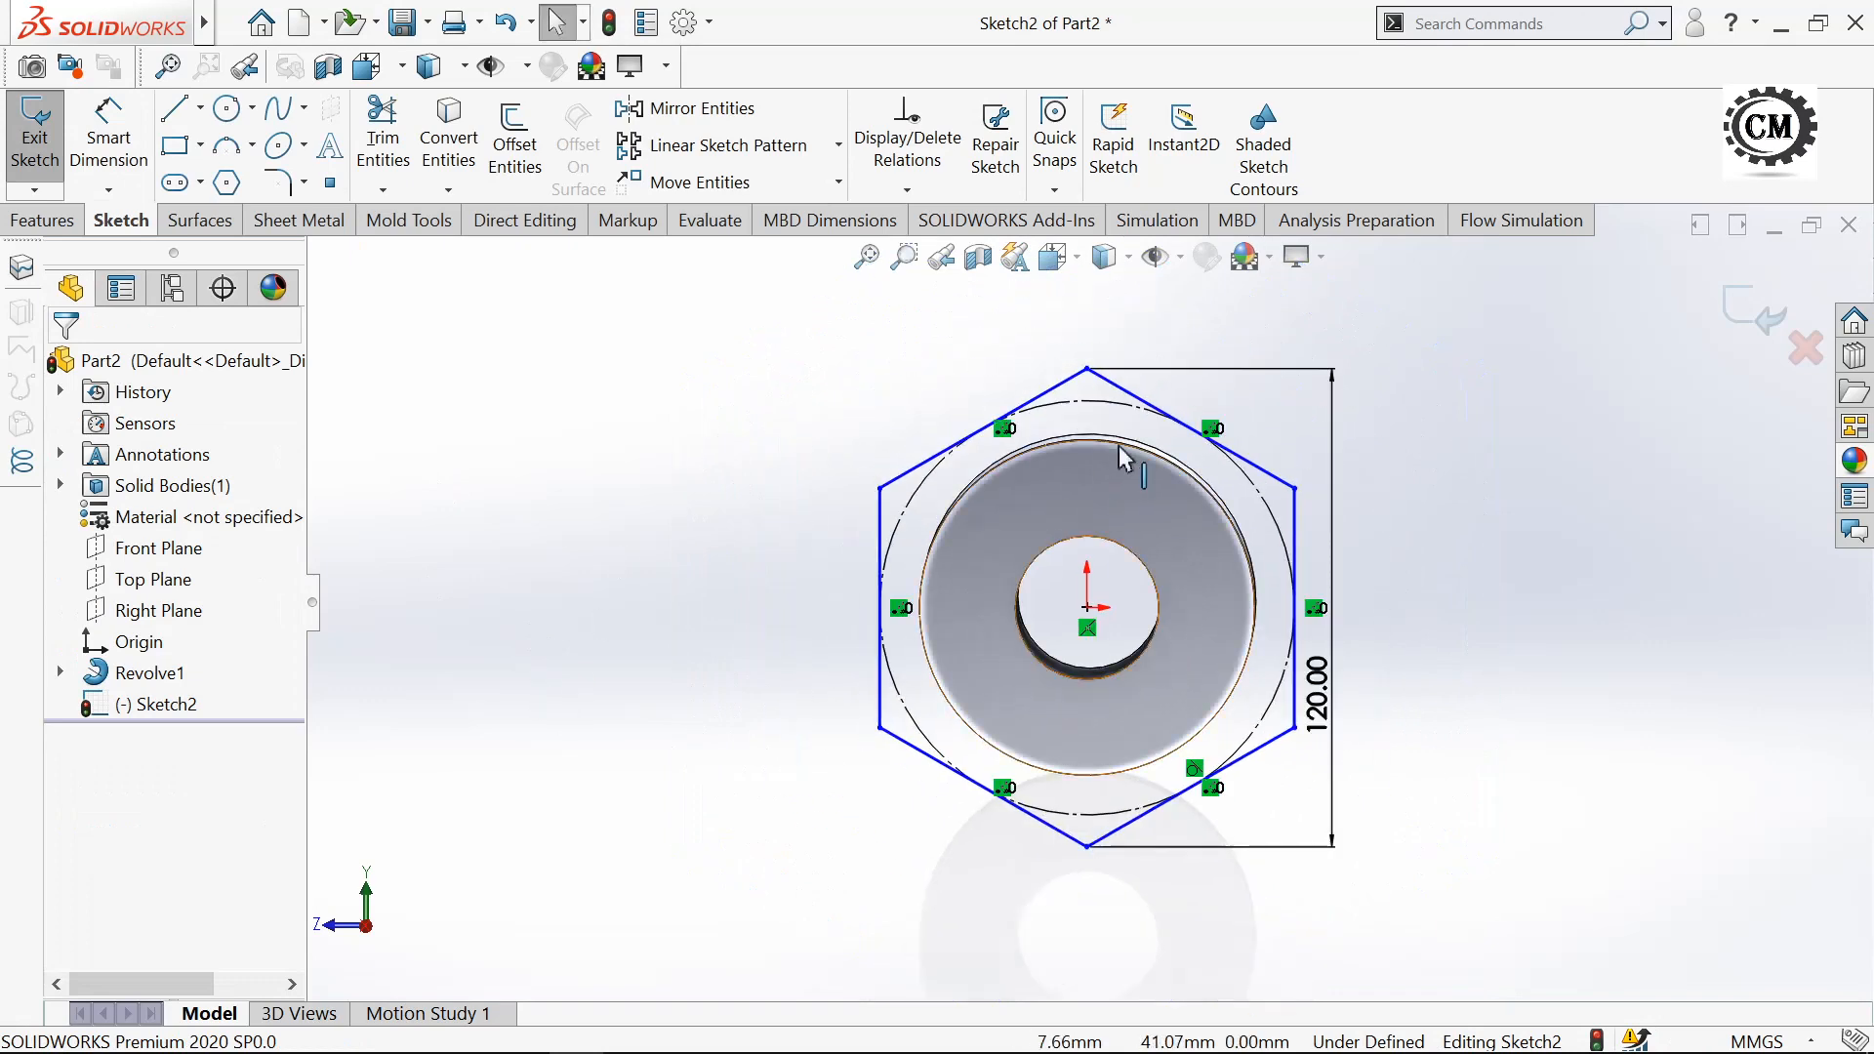
pyautogui.click(1087, 370)
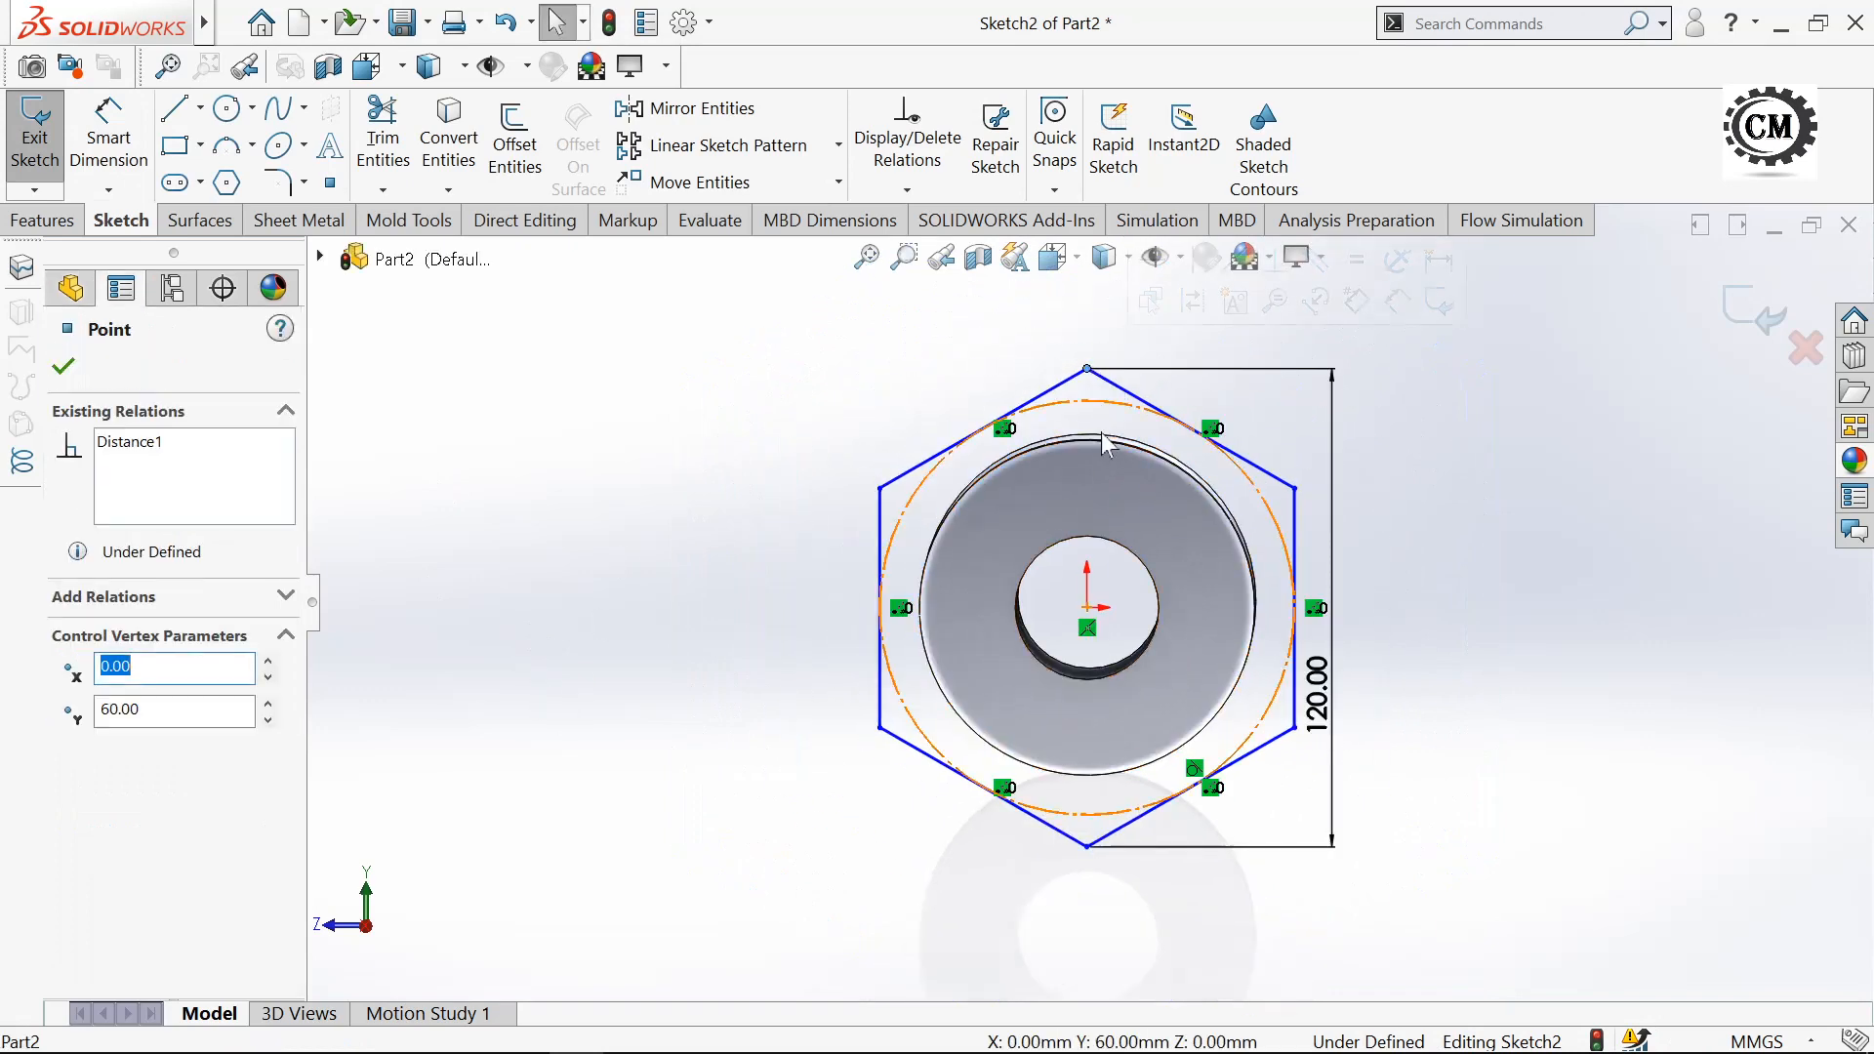
pyautogui.click(1087, 607)
pyautogui.keyDown('ctrl'); pyautogui.click(1088, 370); pyautogui.keyUp('ctrl')
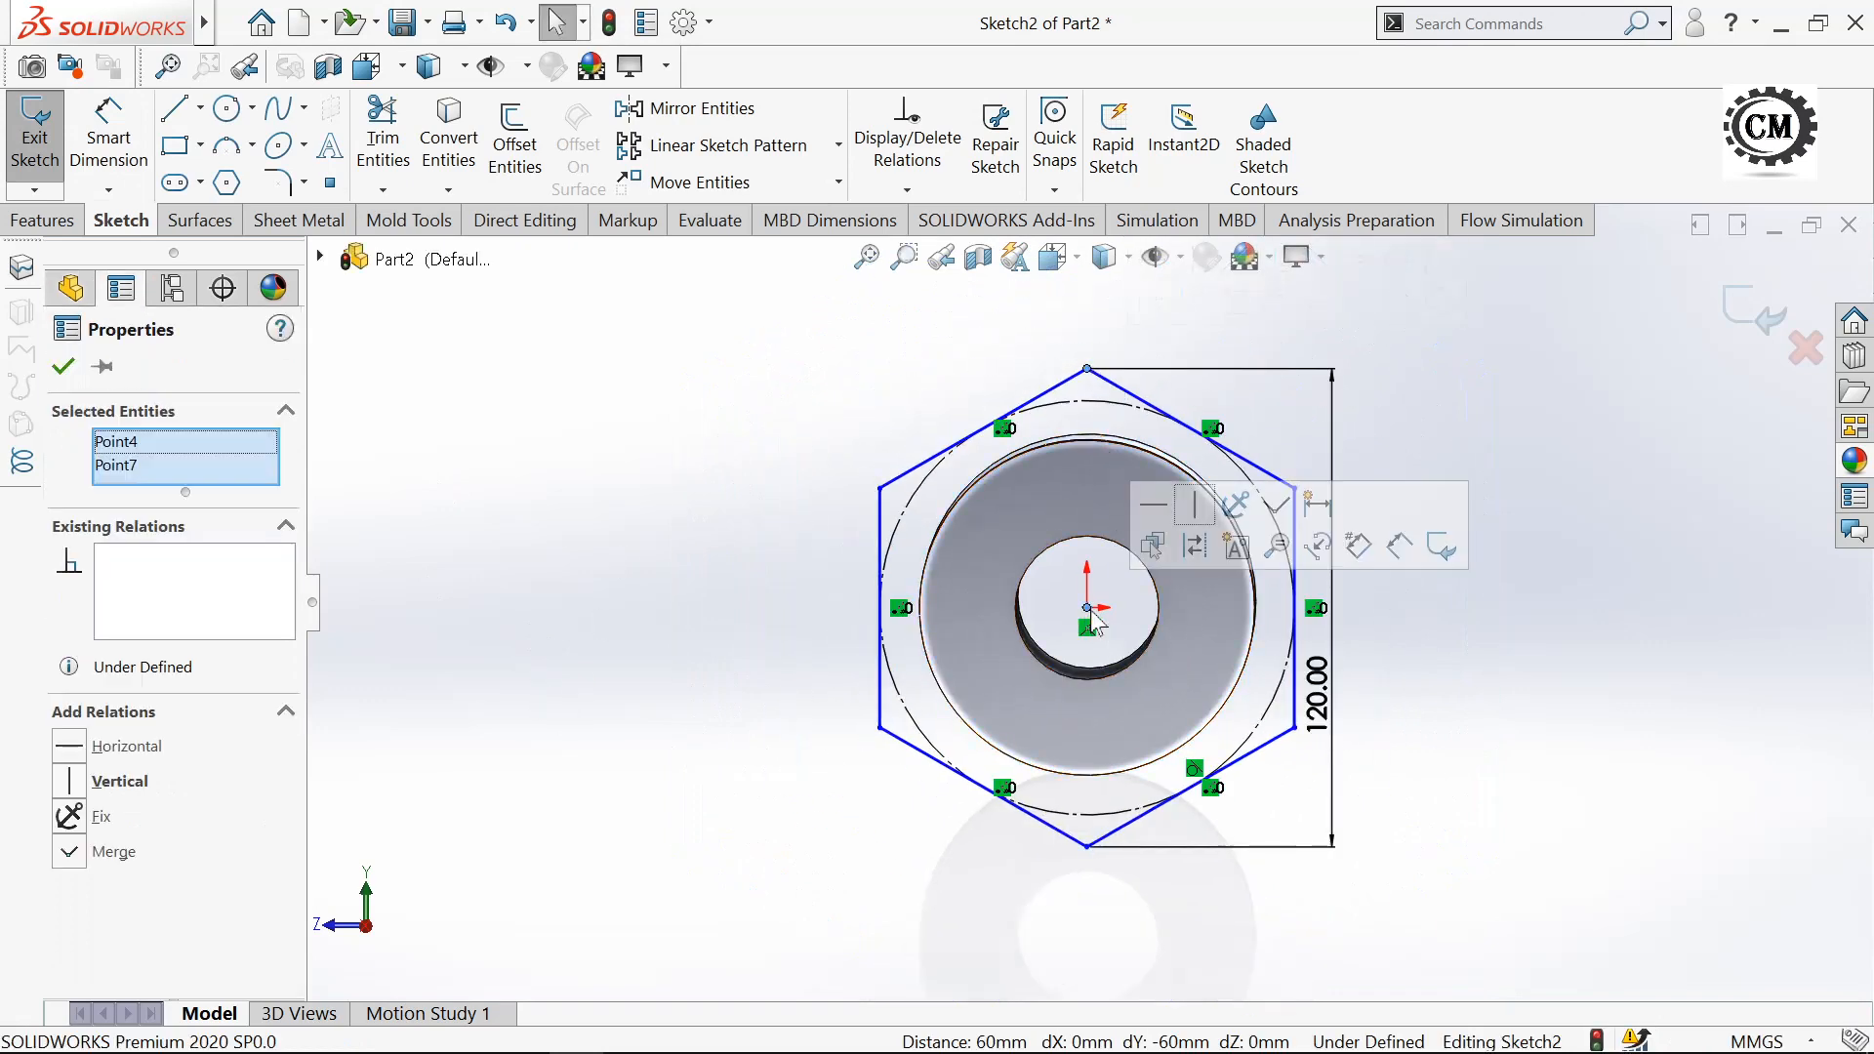
pyautogui.click(64, 781)
pyautogui.click(64, 366)
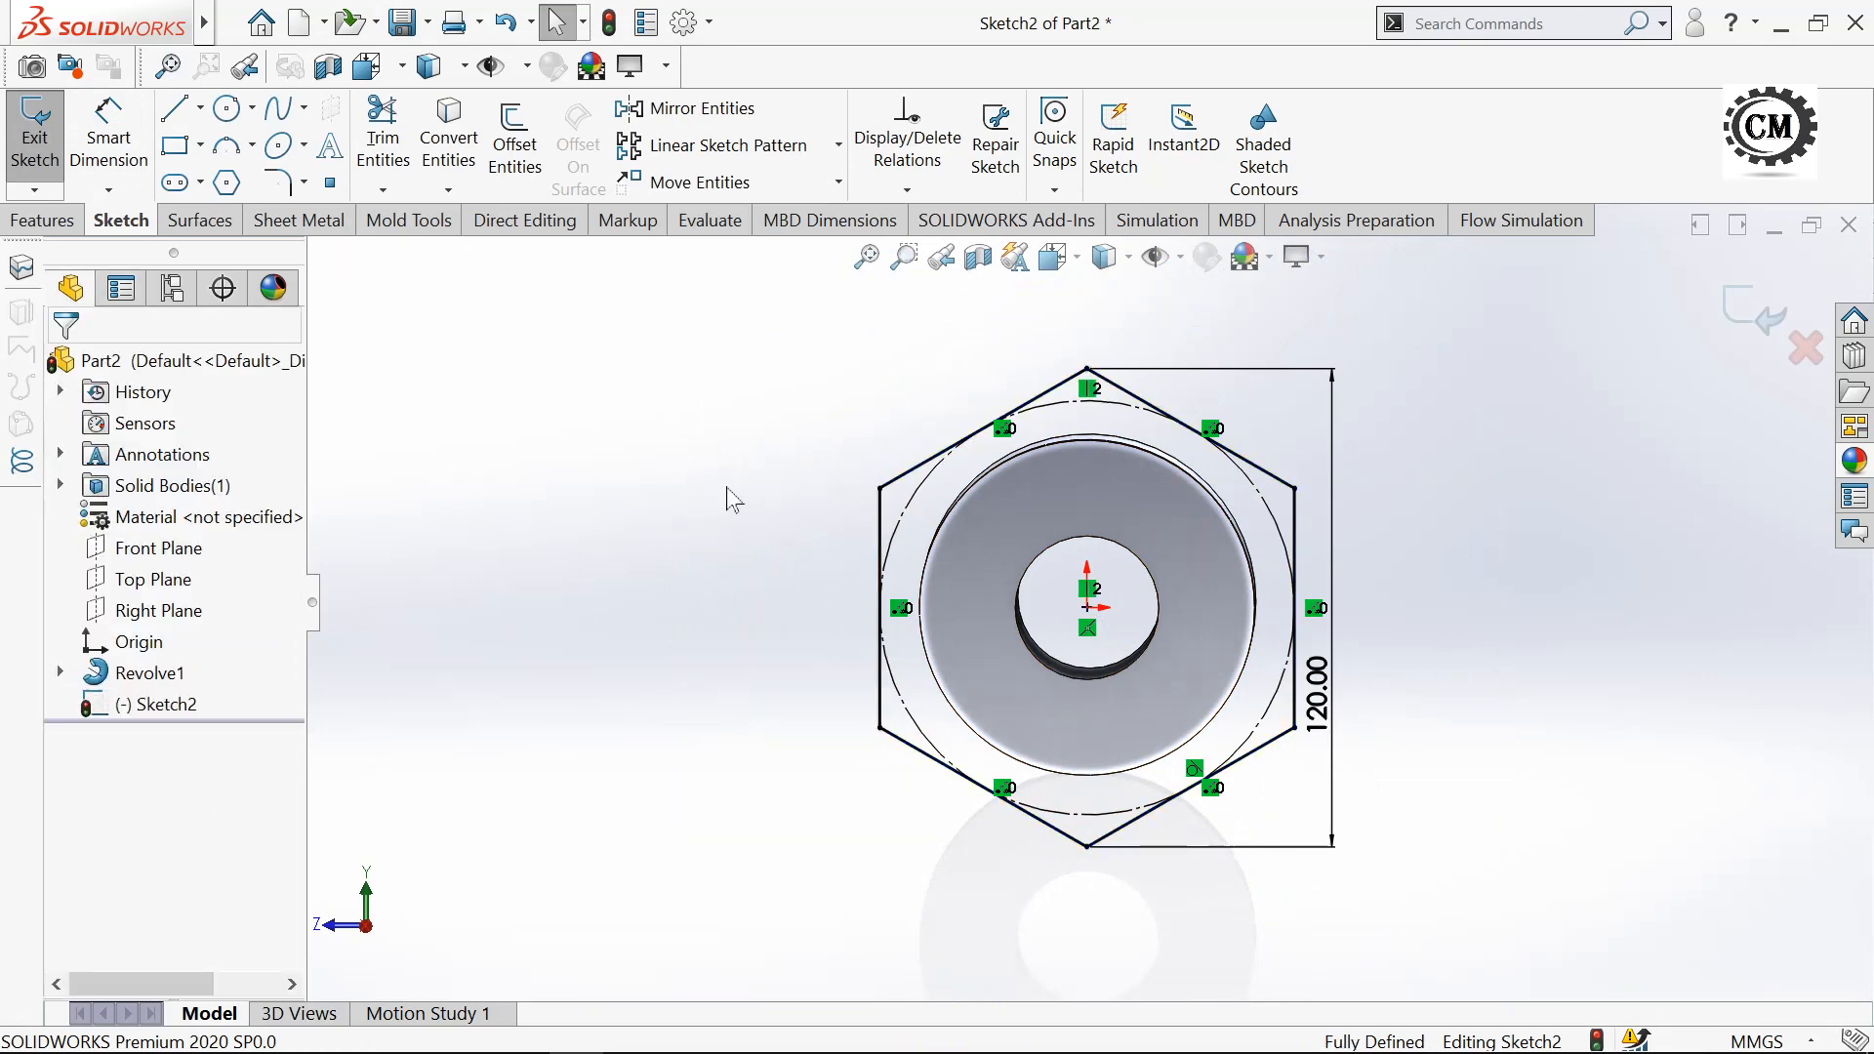
# - Draw a circle about 54 mm in diameter centered on the origin inside the hexagon
pyautogui.click(227, 110)
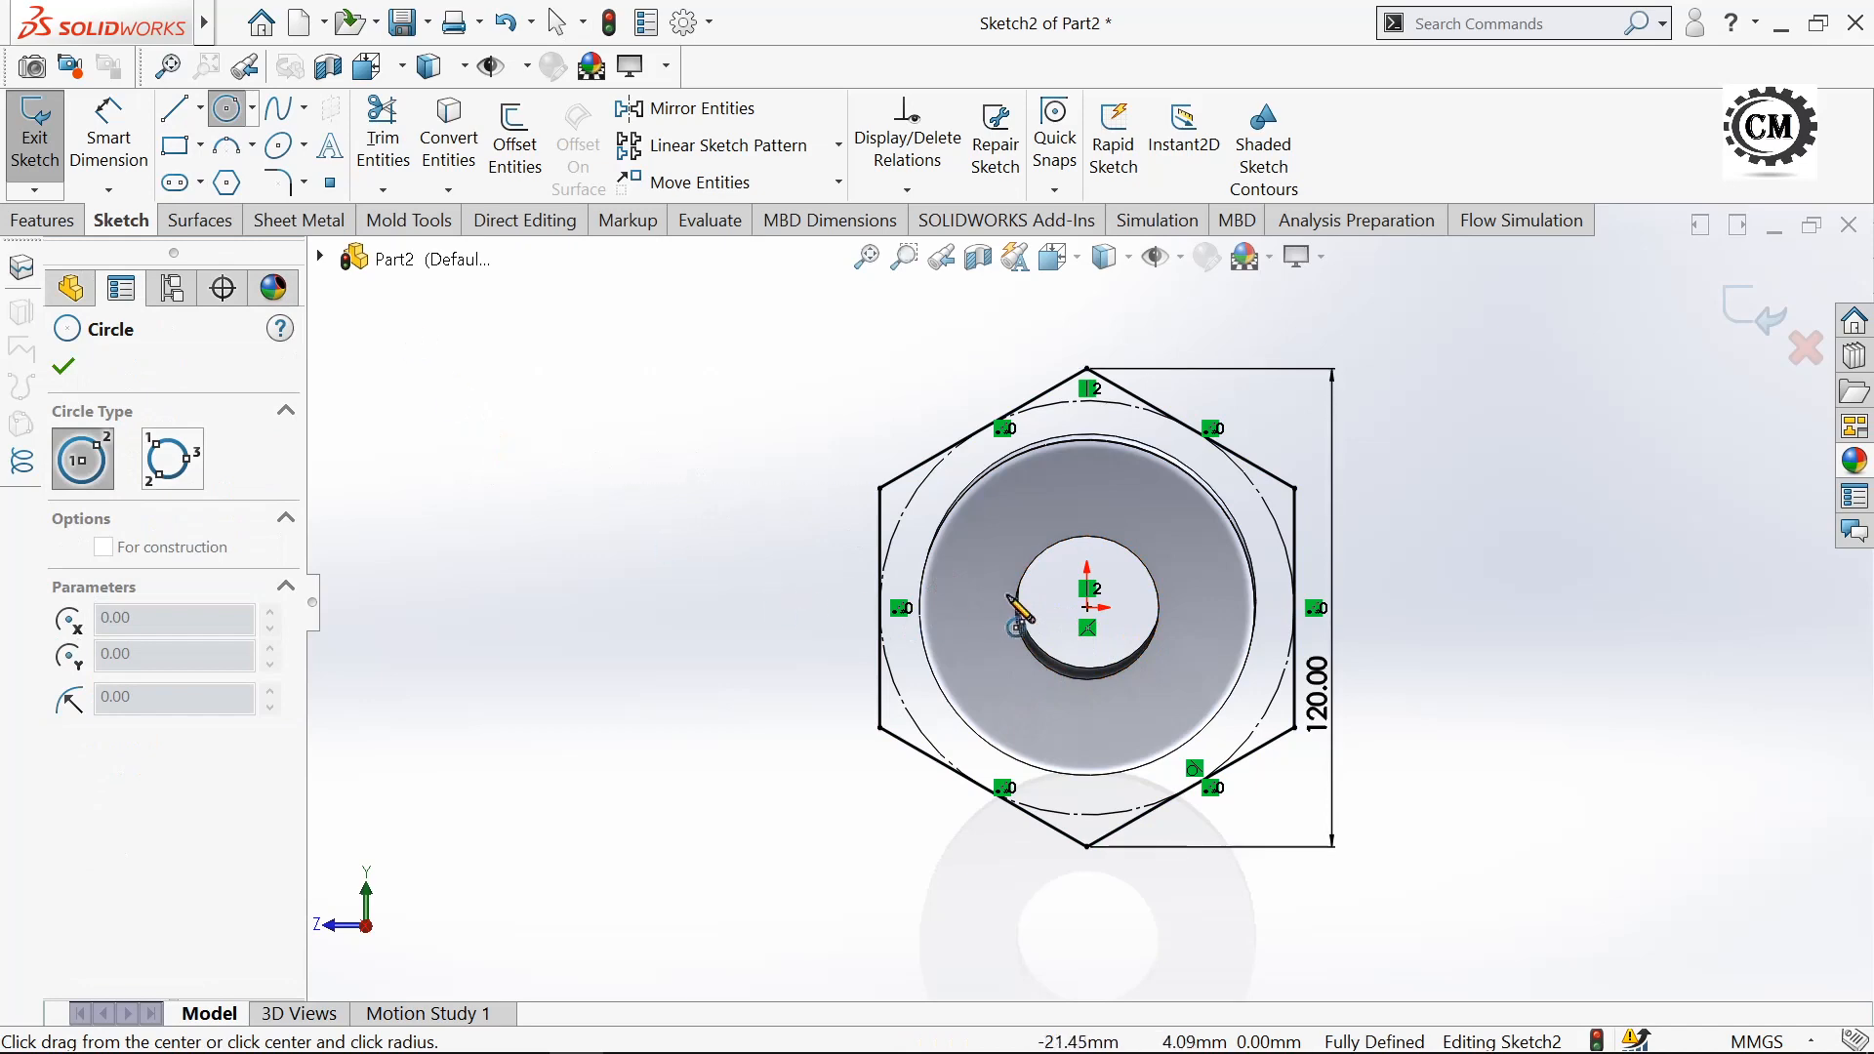
pyautogui.click(1087, 607)
pyautogui.click(1161, 683)
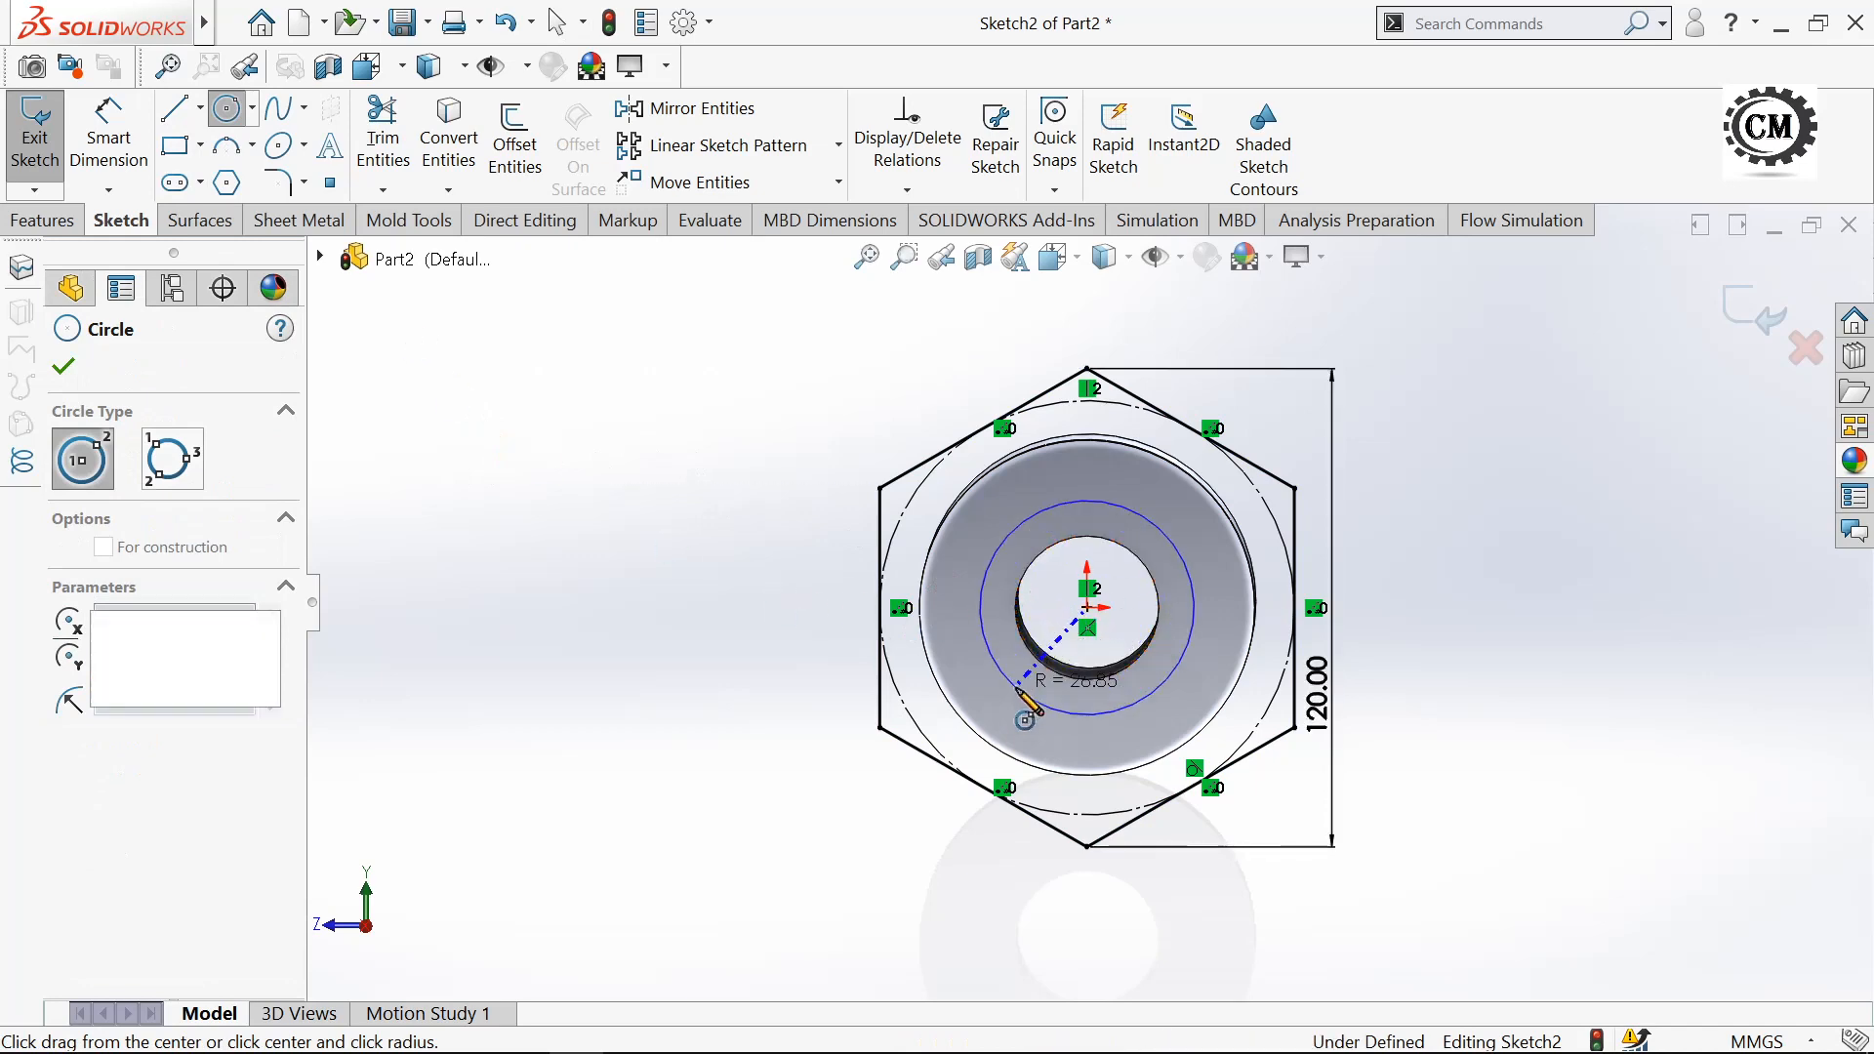
# - Dimension the inner circle's diameter as 50 mm
pyautogui.click(108, 136)
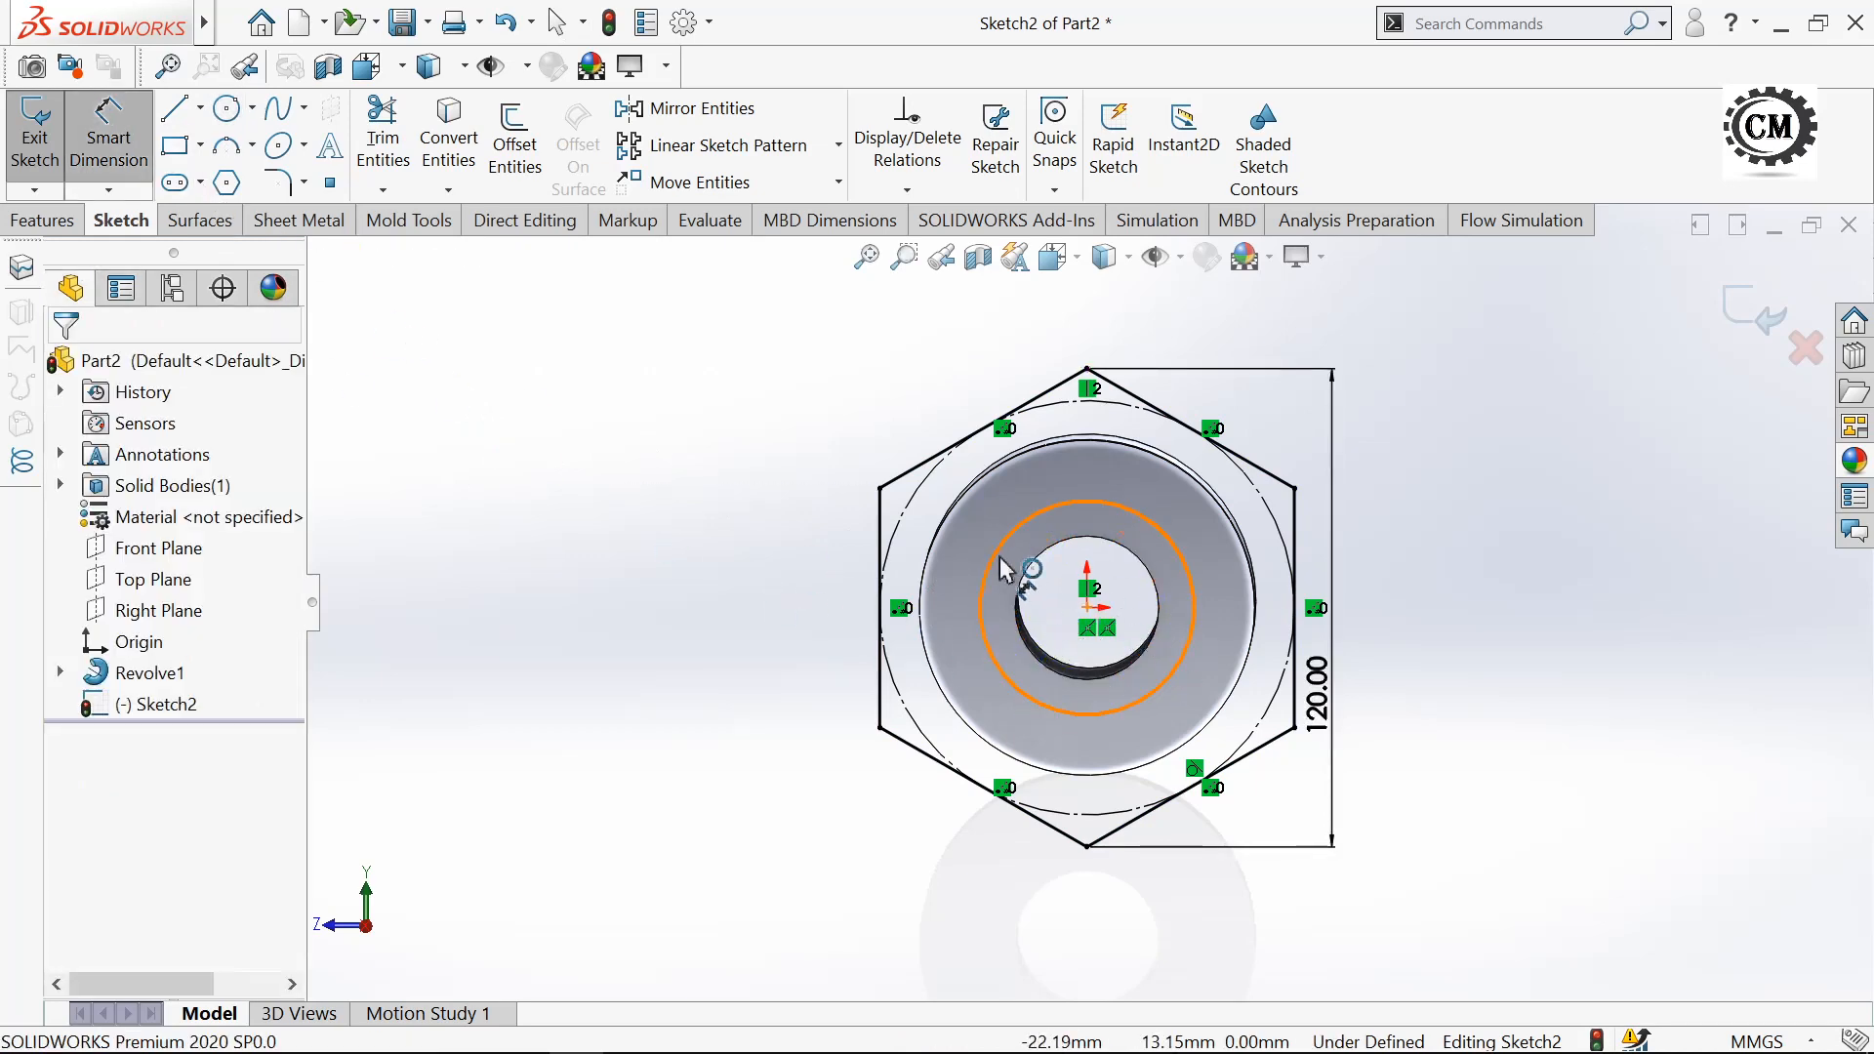
pyautogui.click(1161, 671)
pyautogui.click(742, 625)
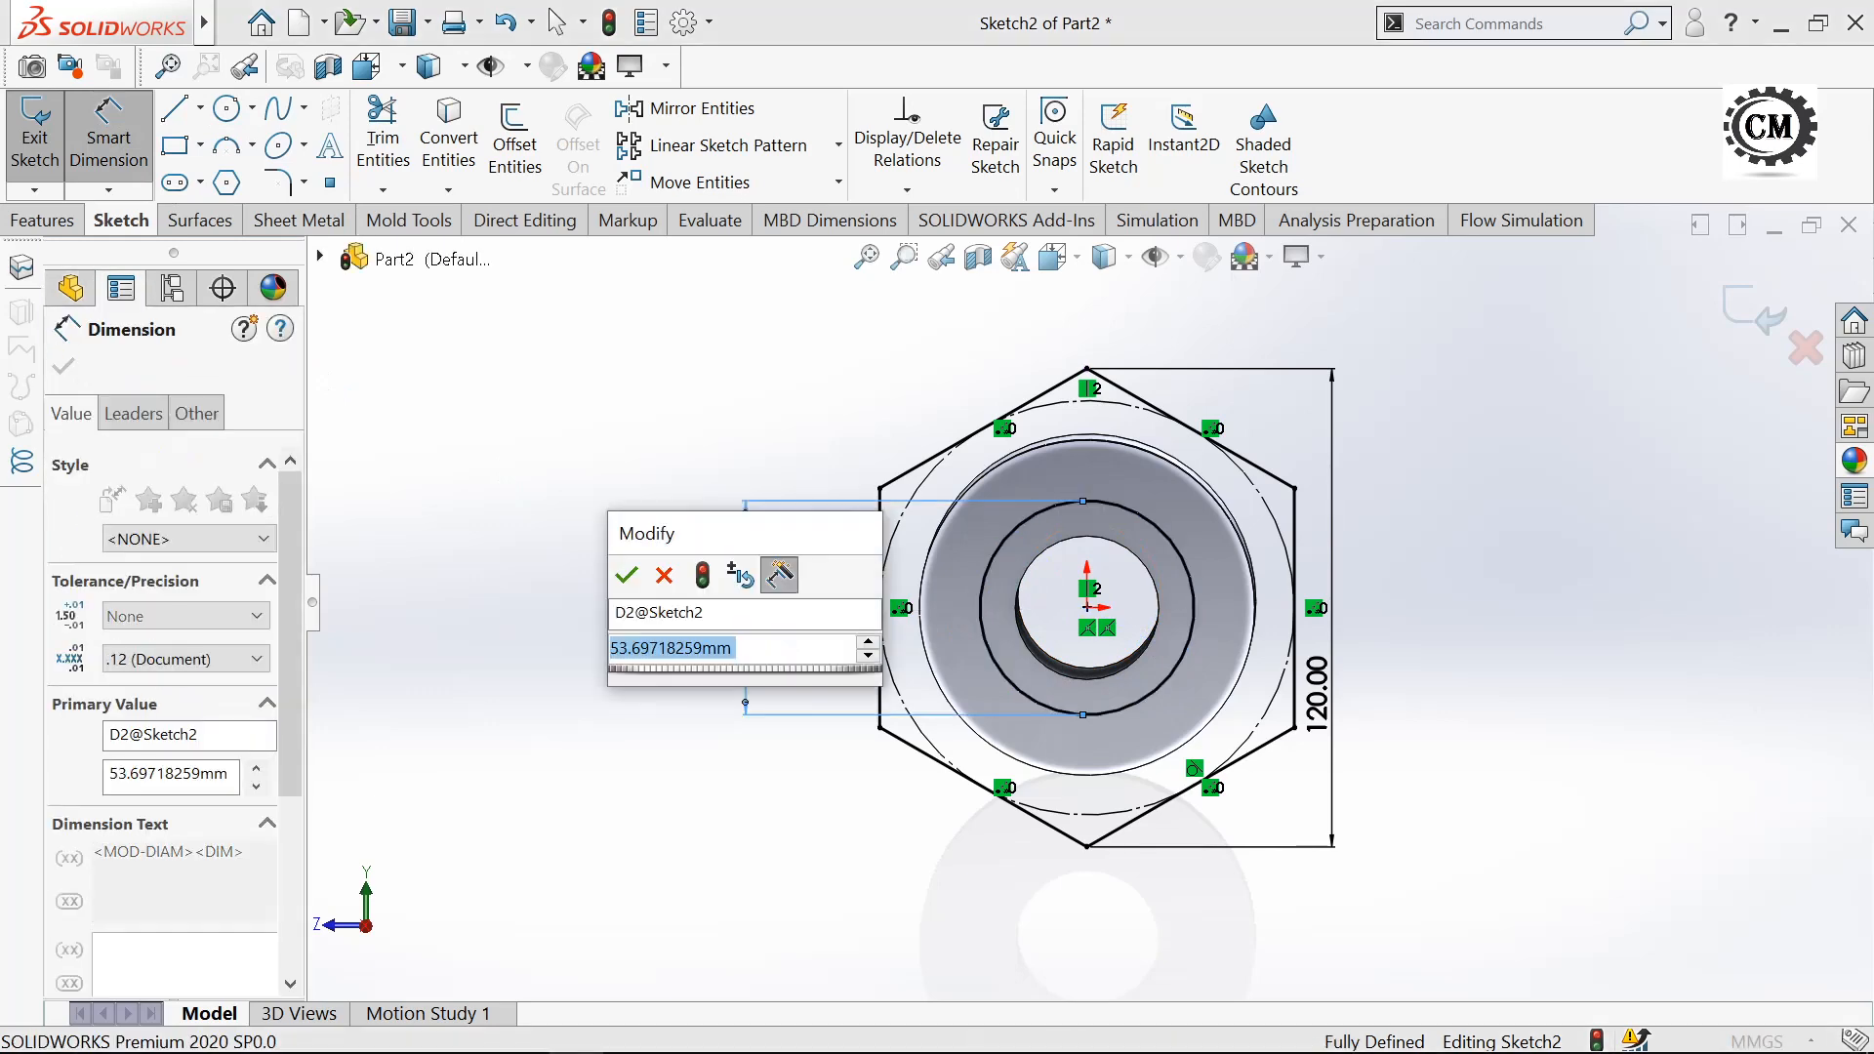
pyautogui.click(623, 571)
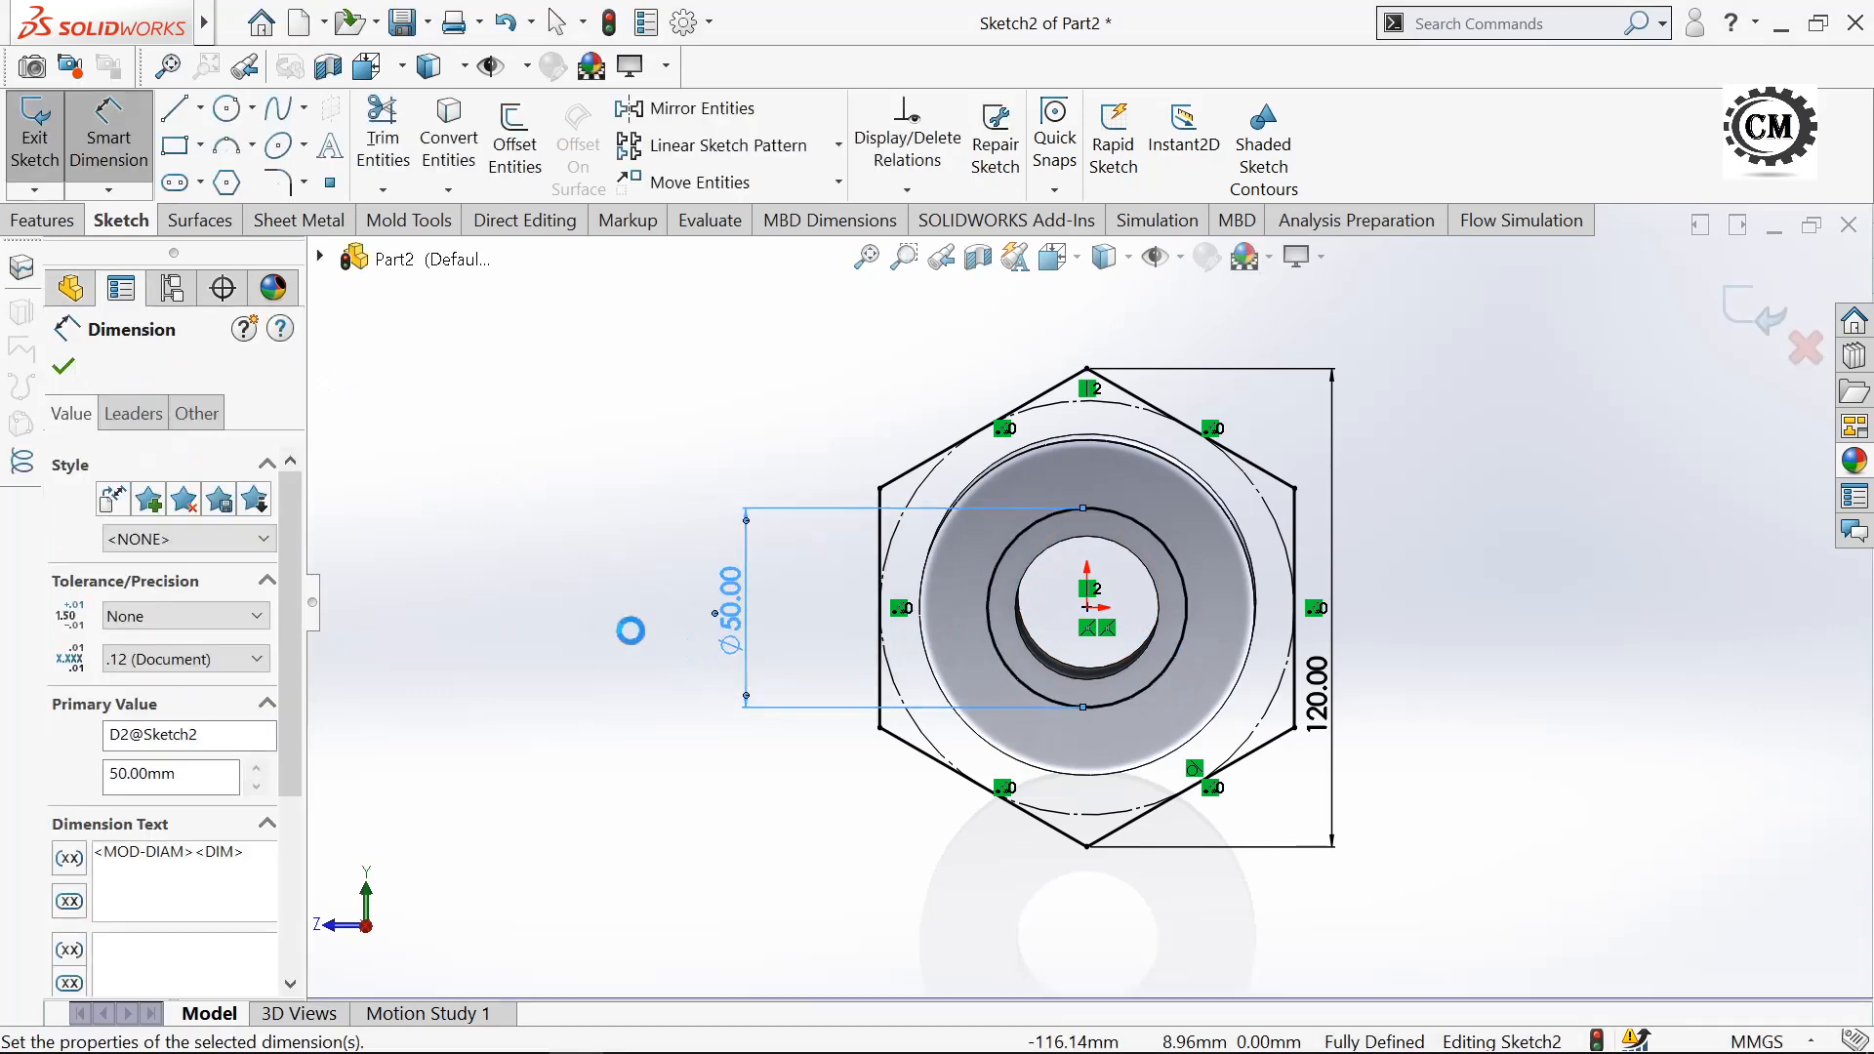
pyautogui.click(64, 367)
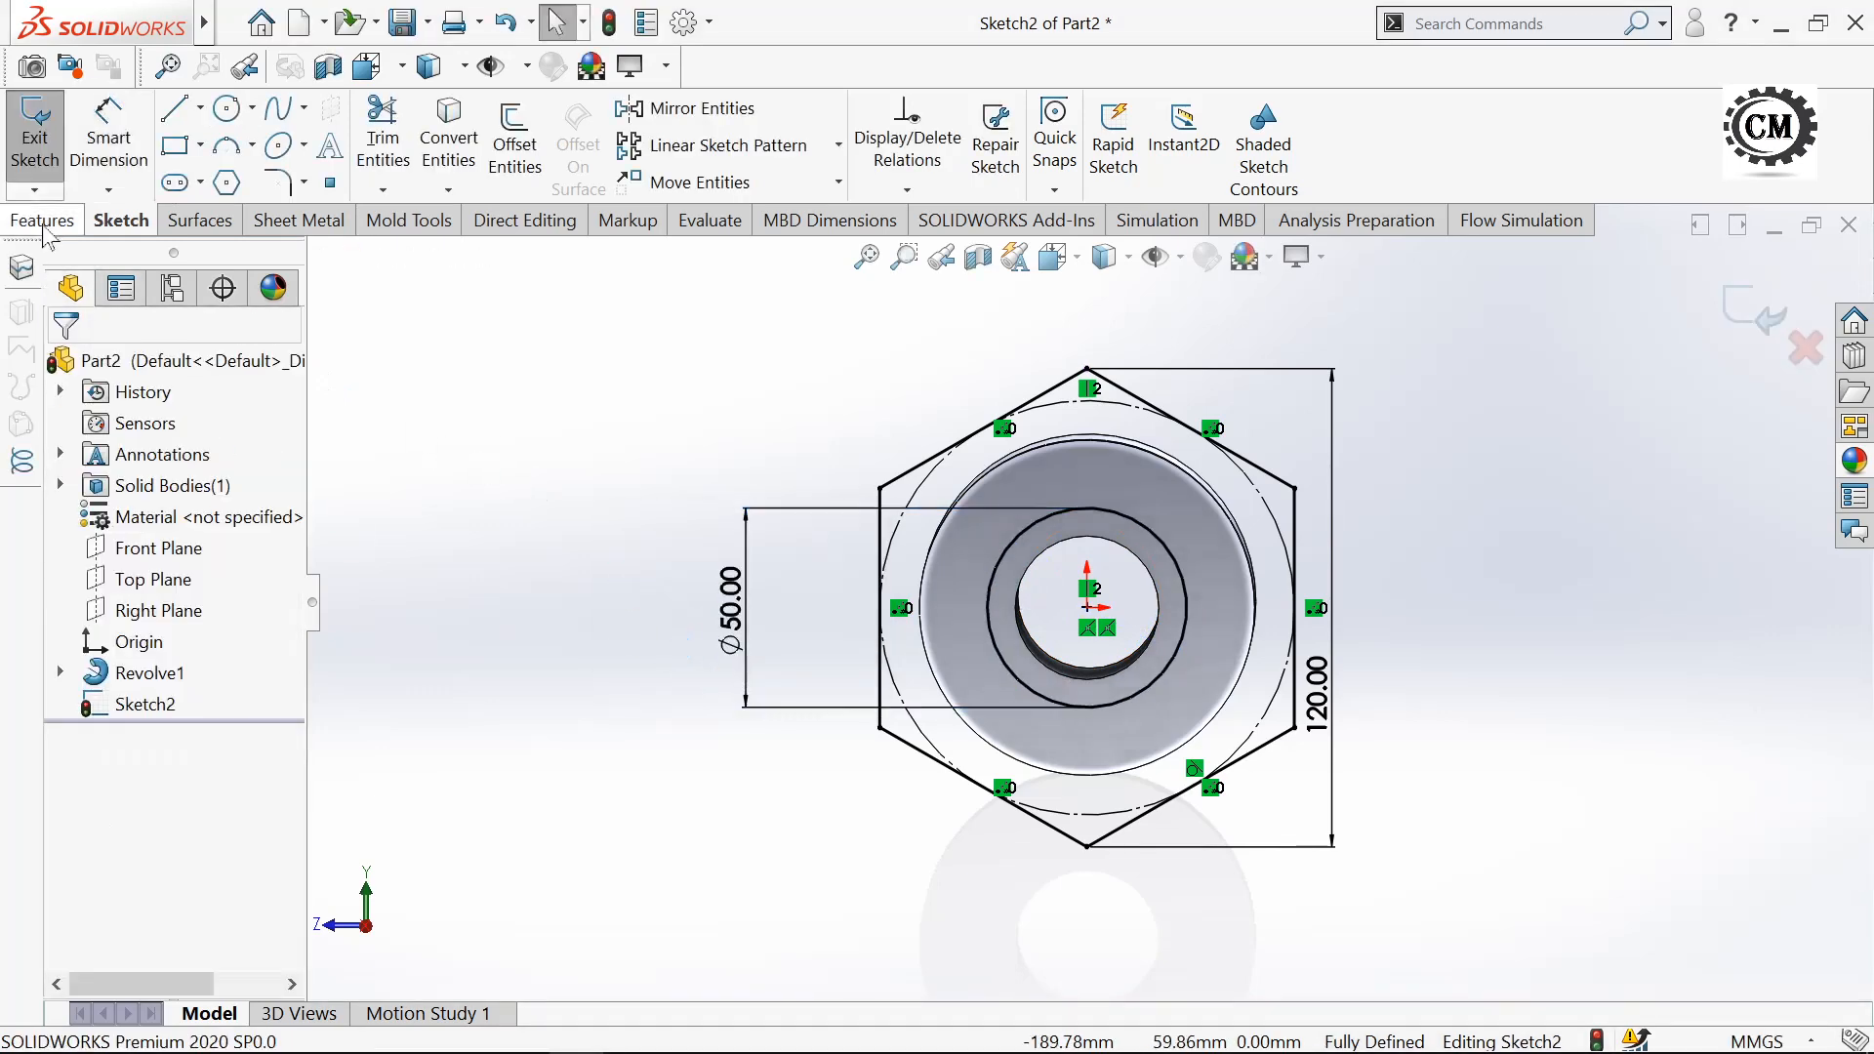
# - Extrude all four regions of the hexagon sketch as a 38 mm blind boss merged with the revolved body
pyautogui.click(43, 222)
pyautogui.click(49, 156)
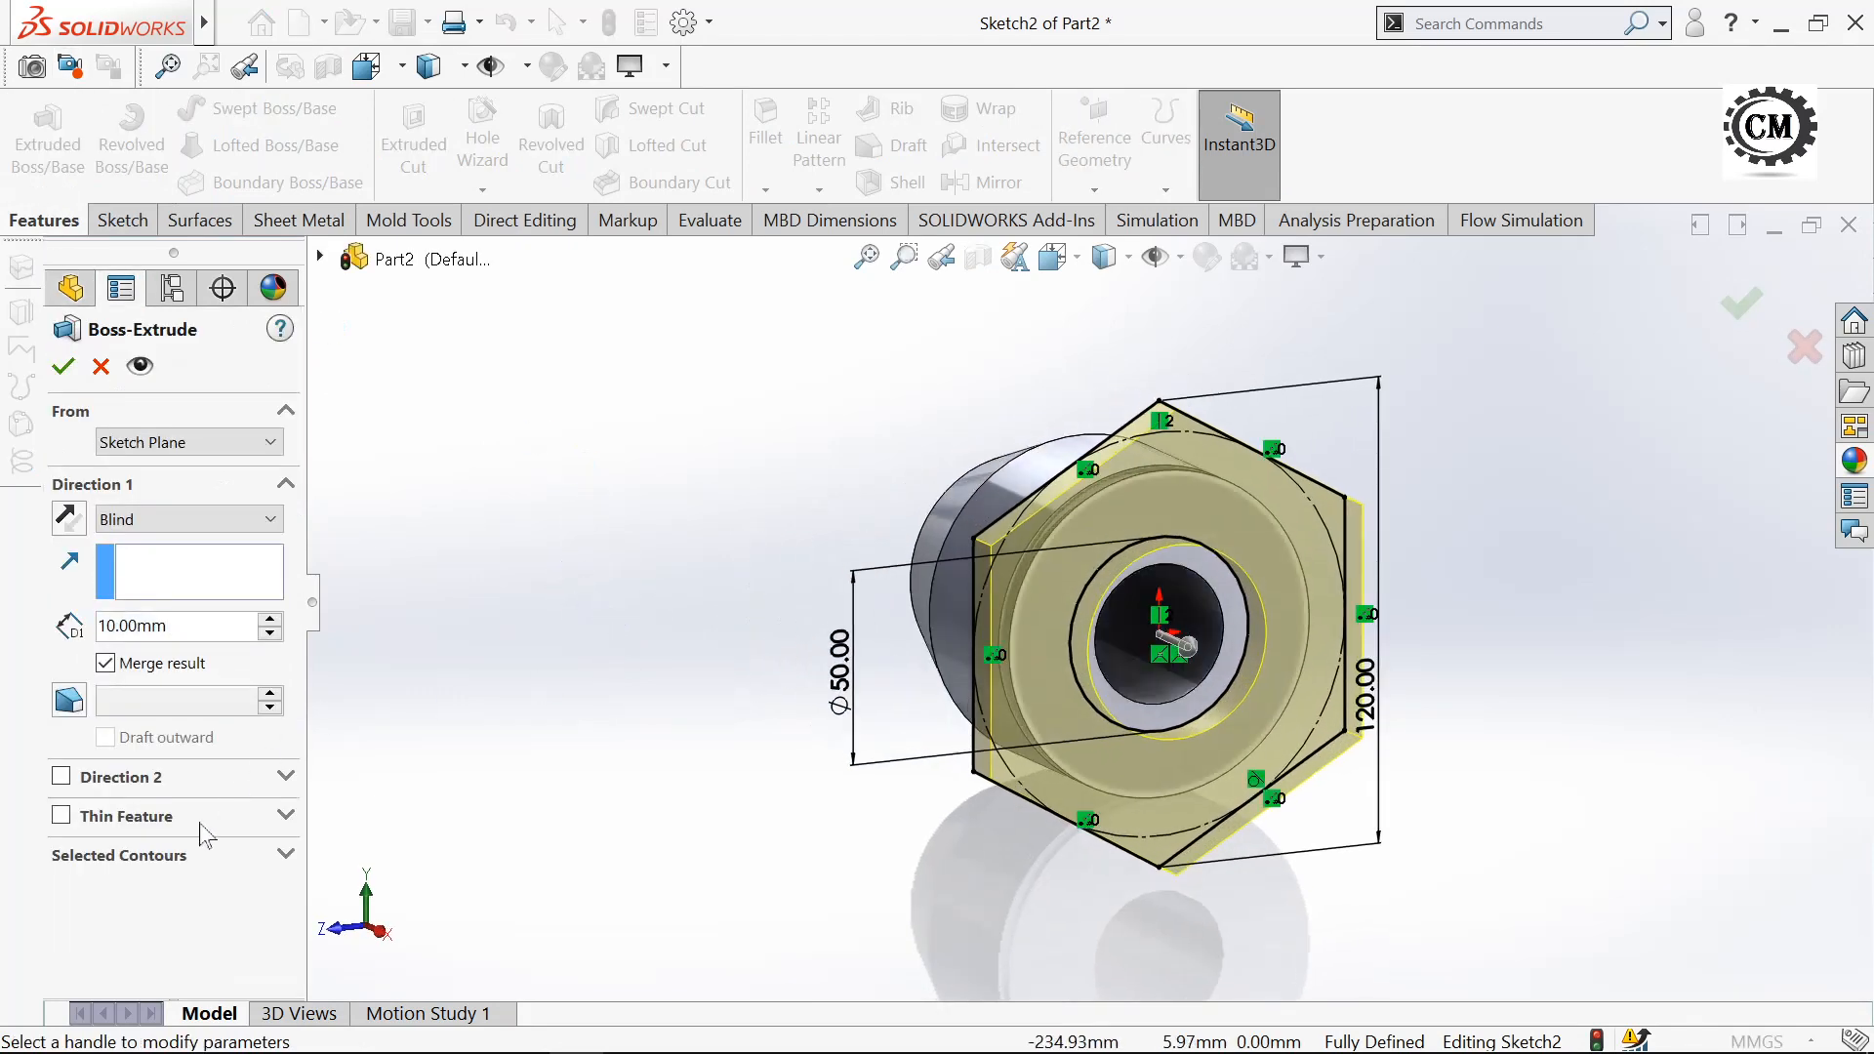
pyautogui.click(176, 859)
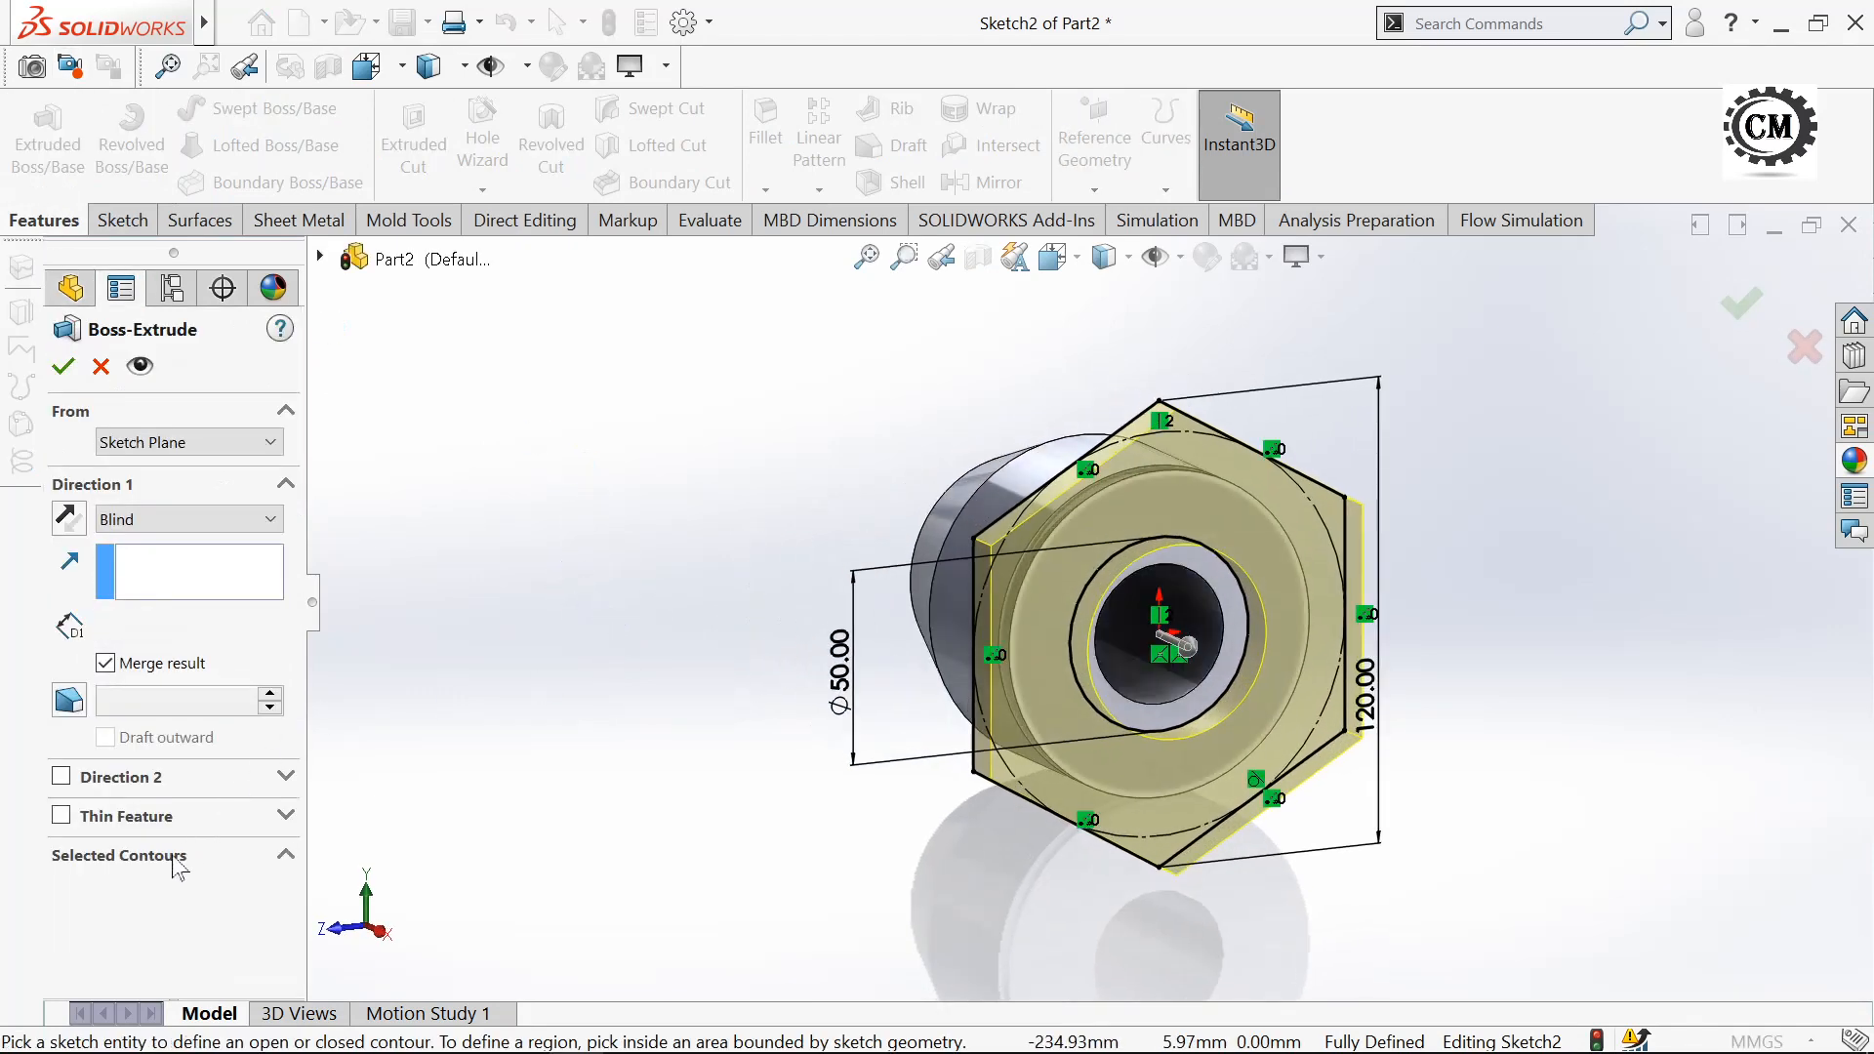
pyautogui.click(1171, 676)
pyautogui.click(1174, 684)
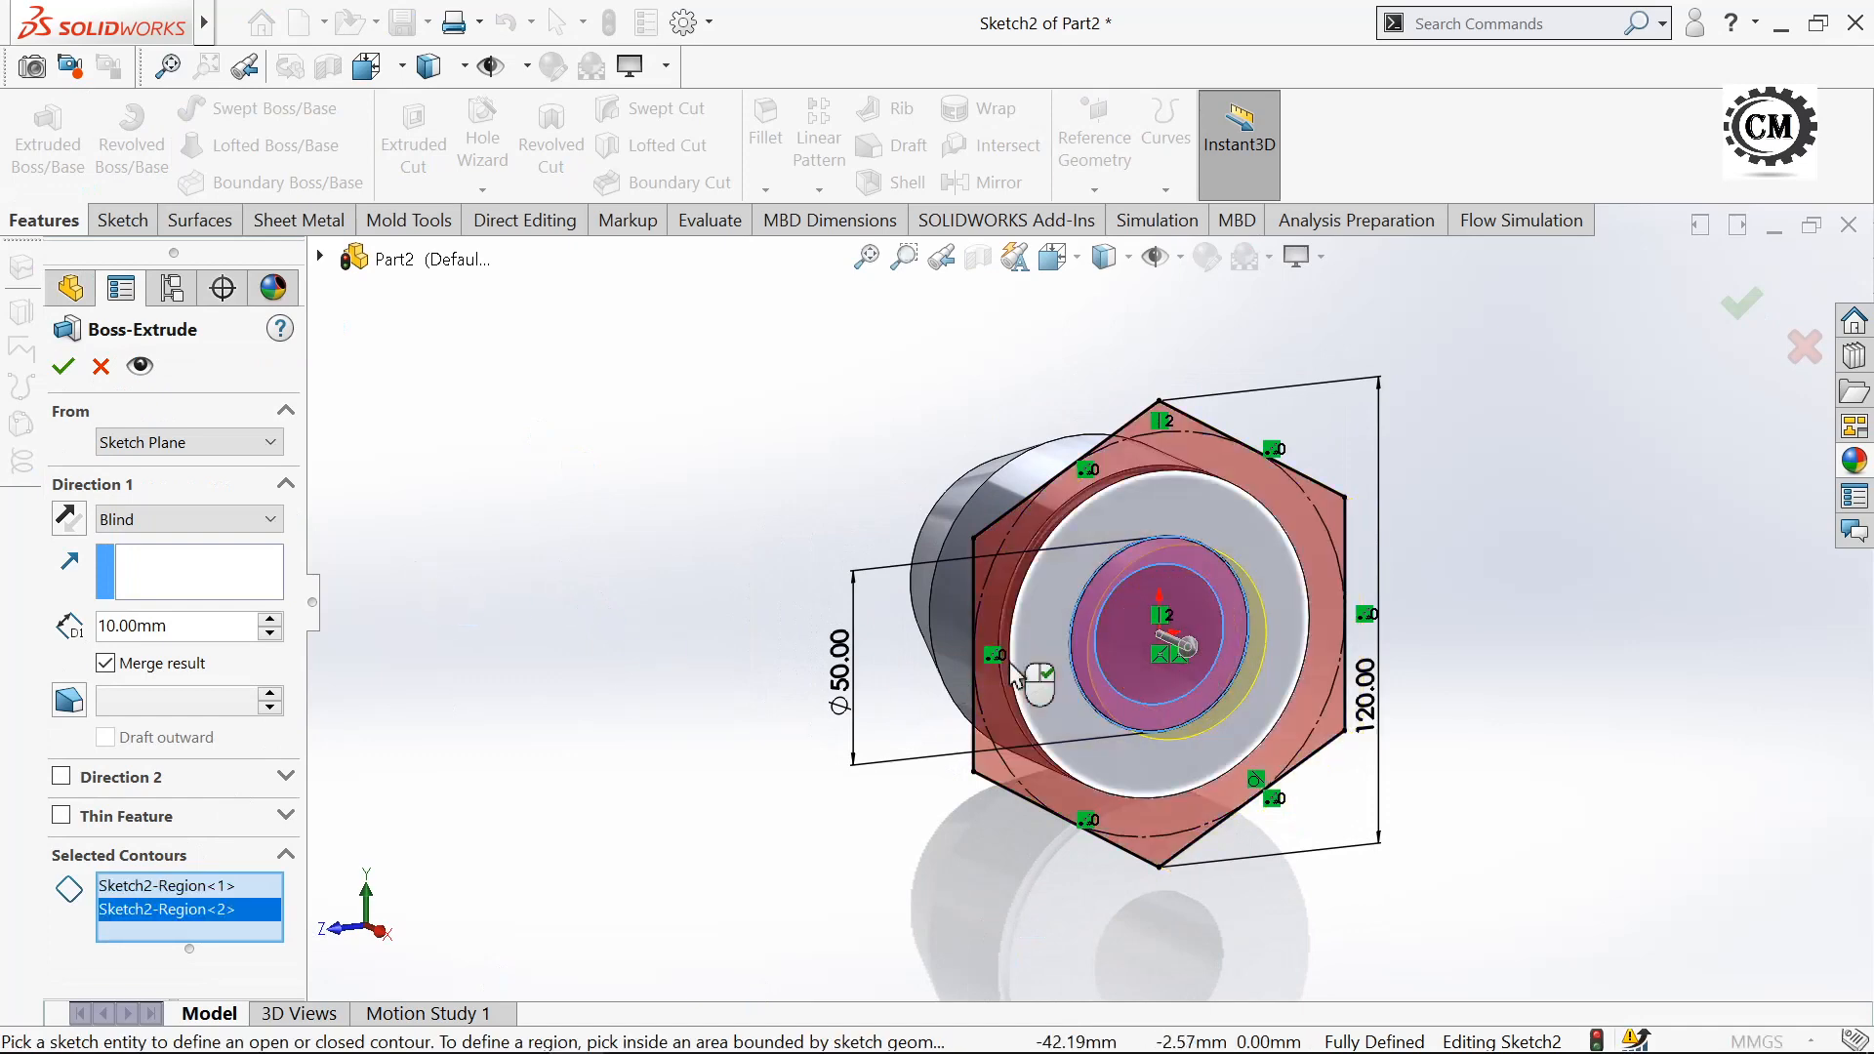
pyautogui.click(1042, 674)
pyautogui.click(1042, 673)
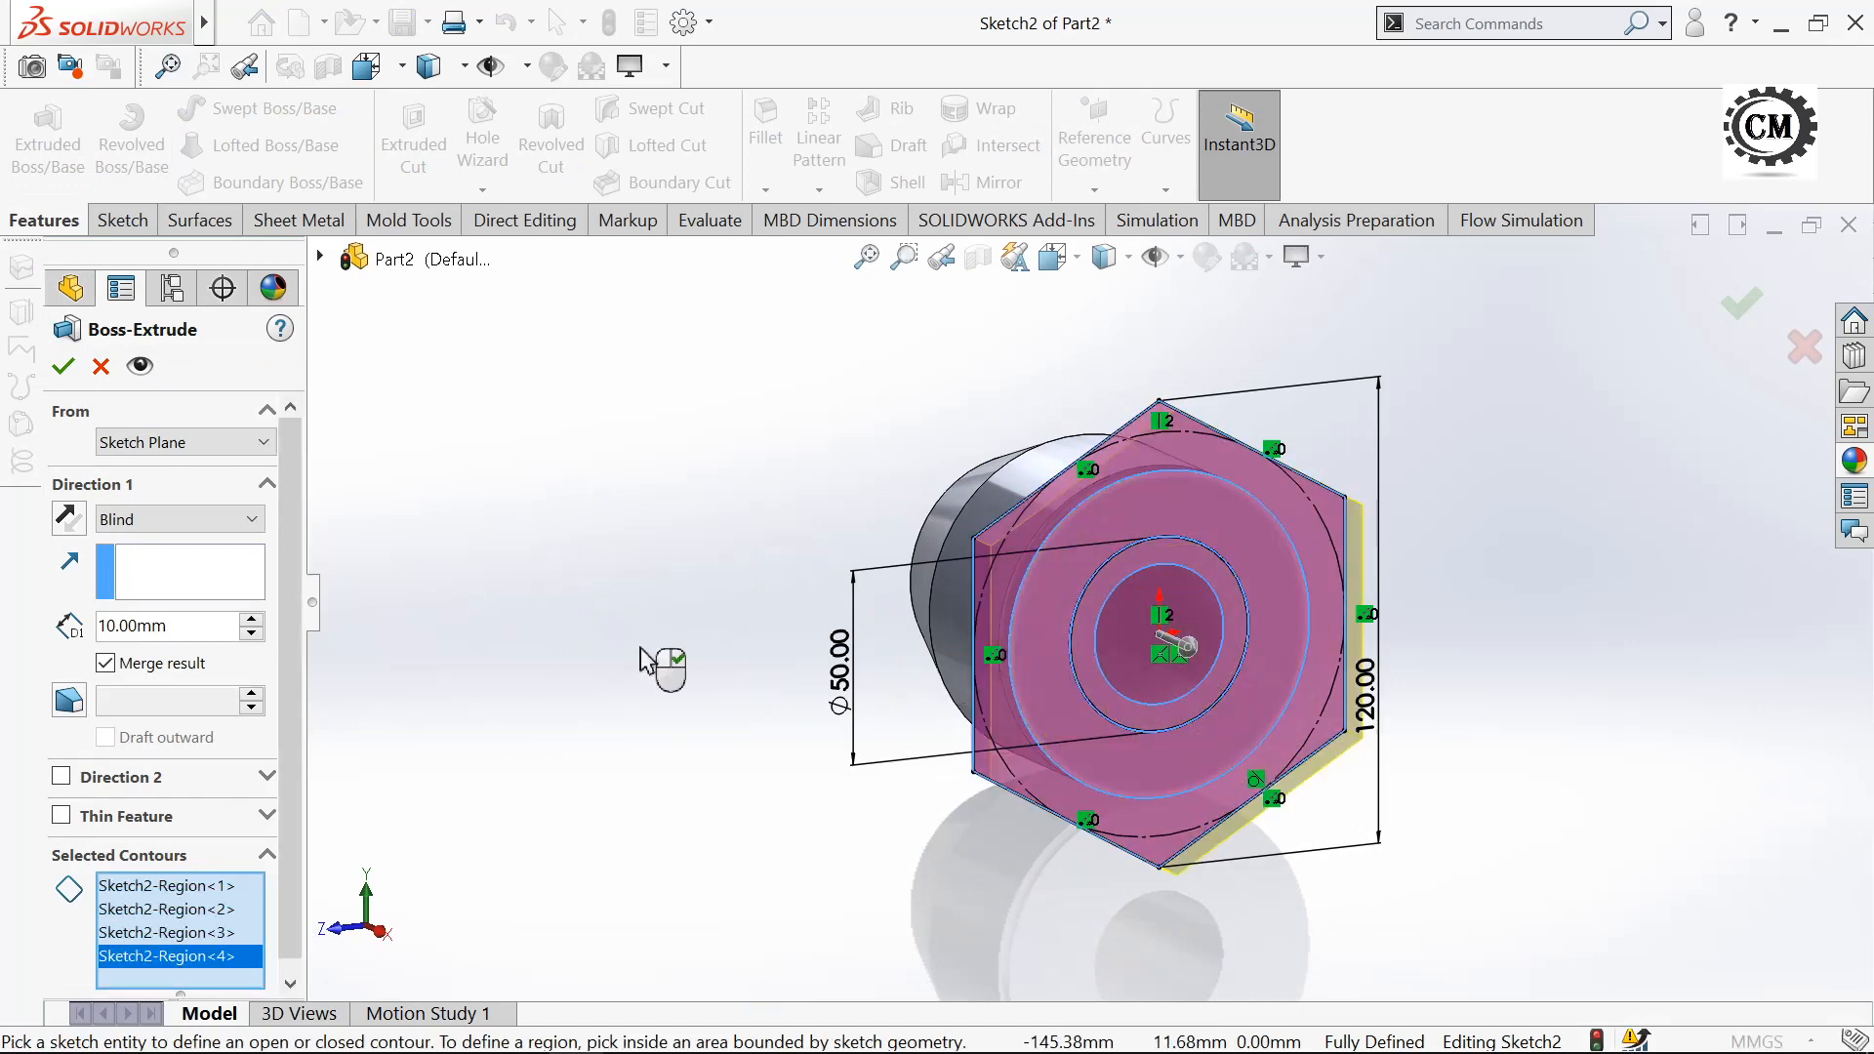
pyautogui.moveTo(657, 656); pyautogui.dragTo(678, 657, button='middle')
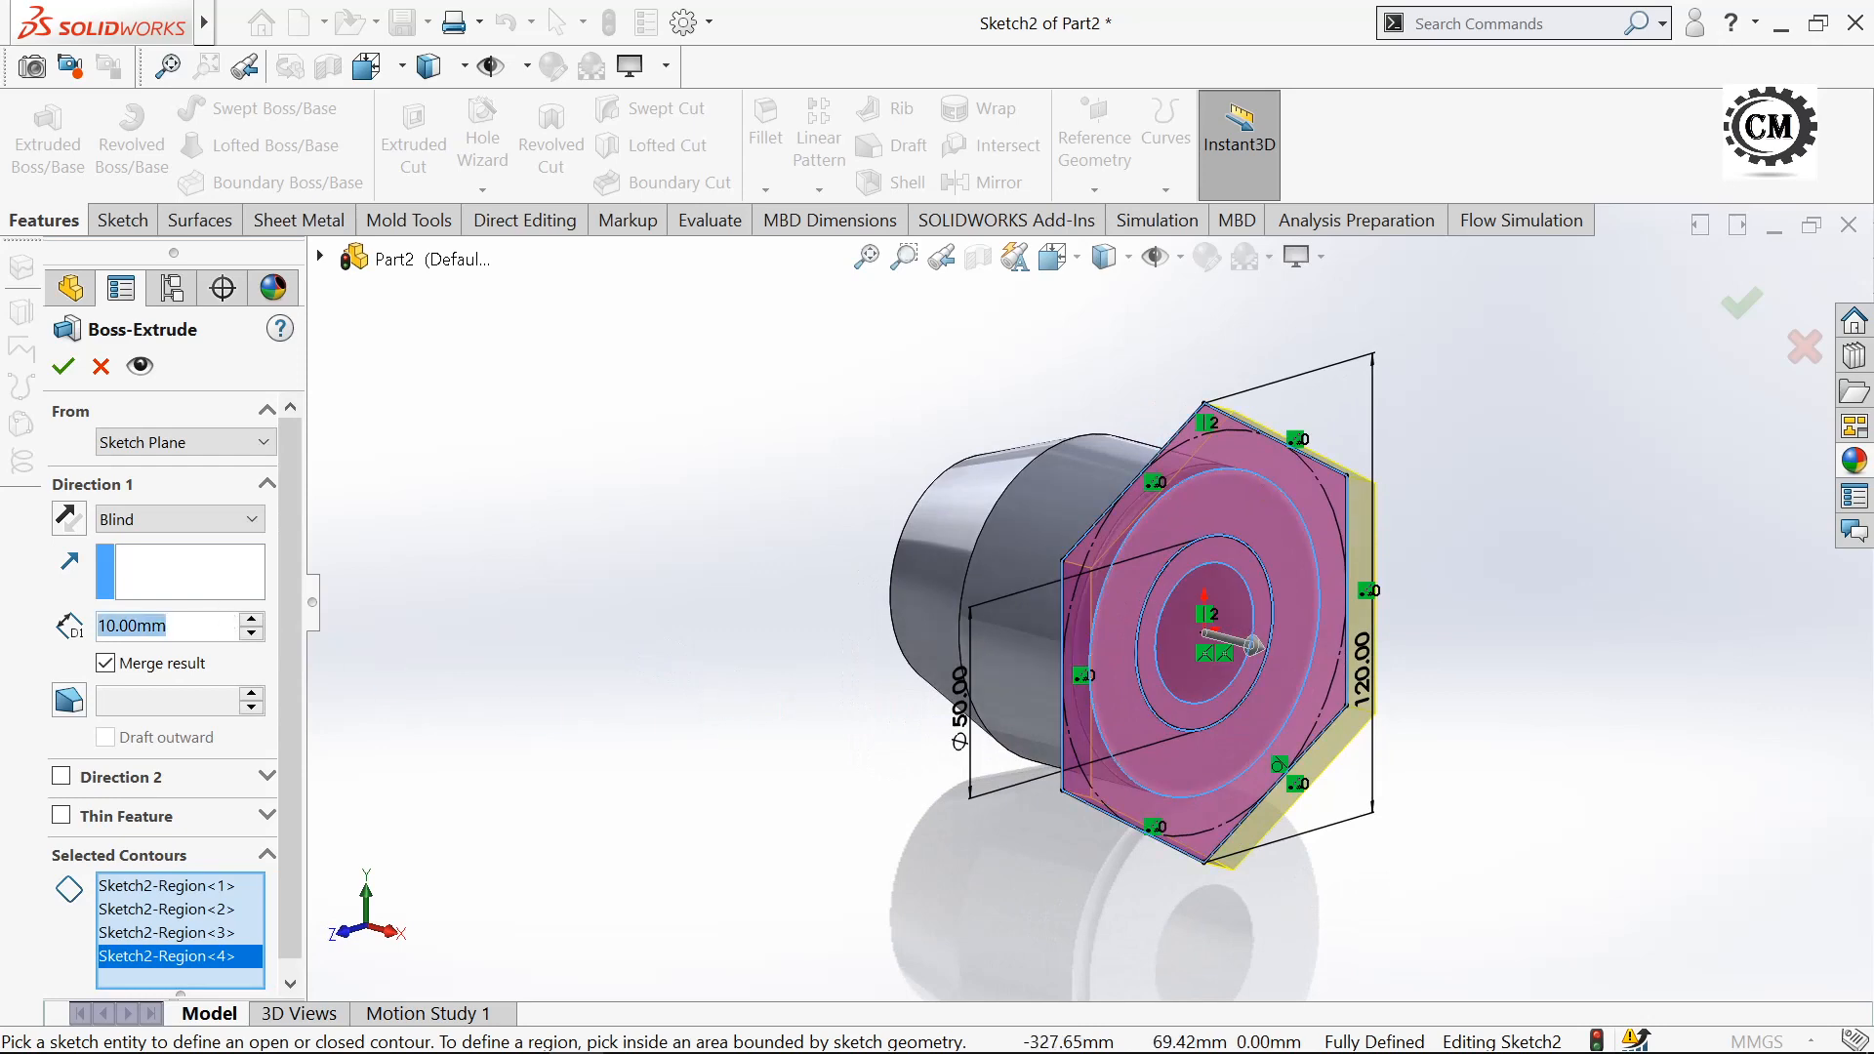
pyautogui.write('38')
pyautogui.press('Return')
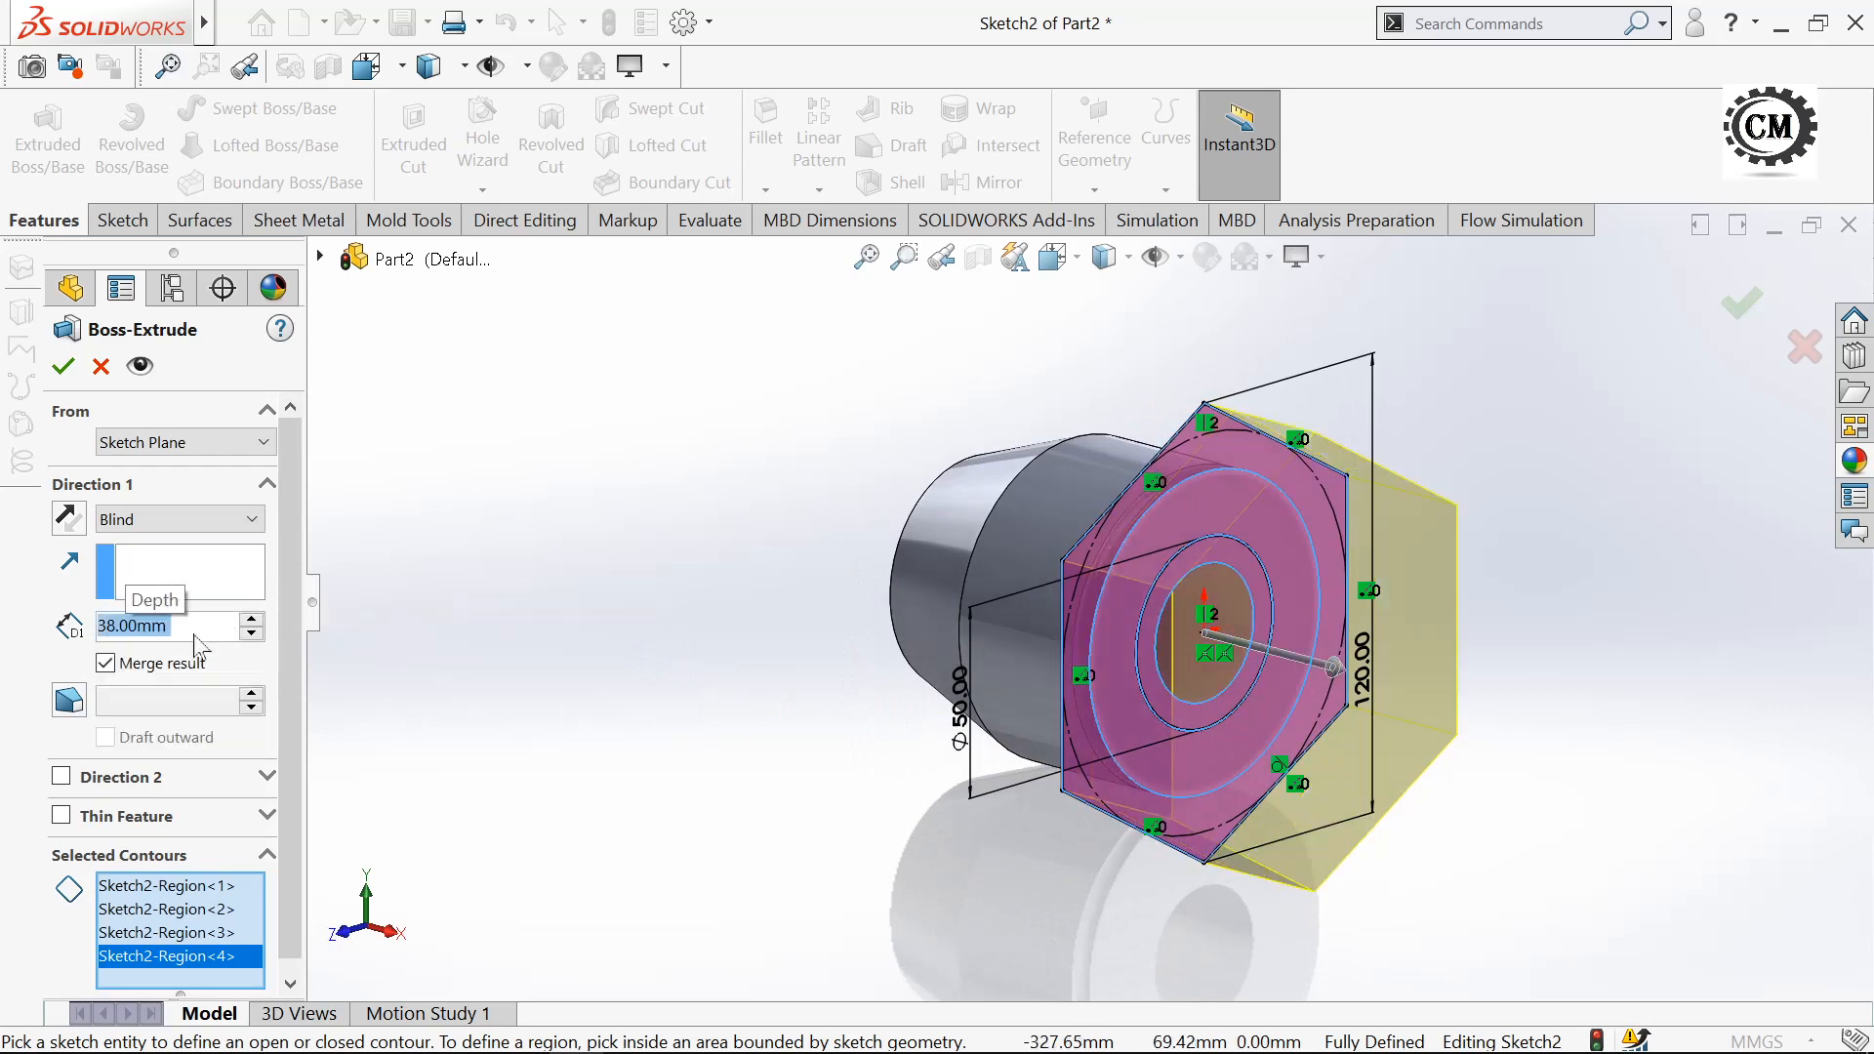
pyautogui.click(58, 368)
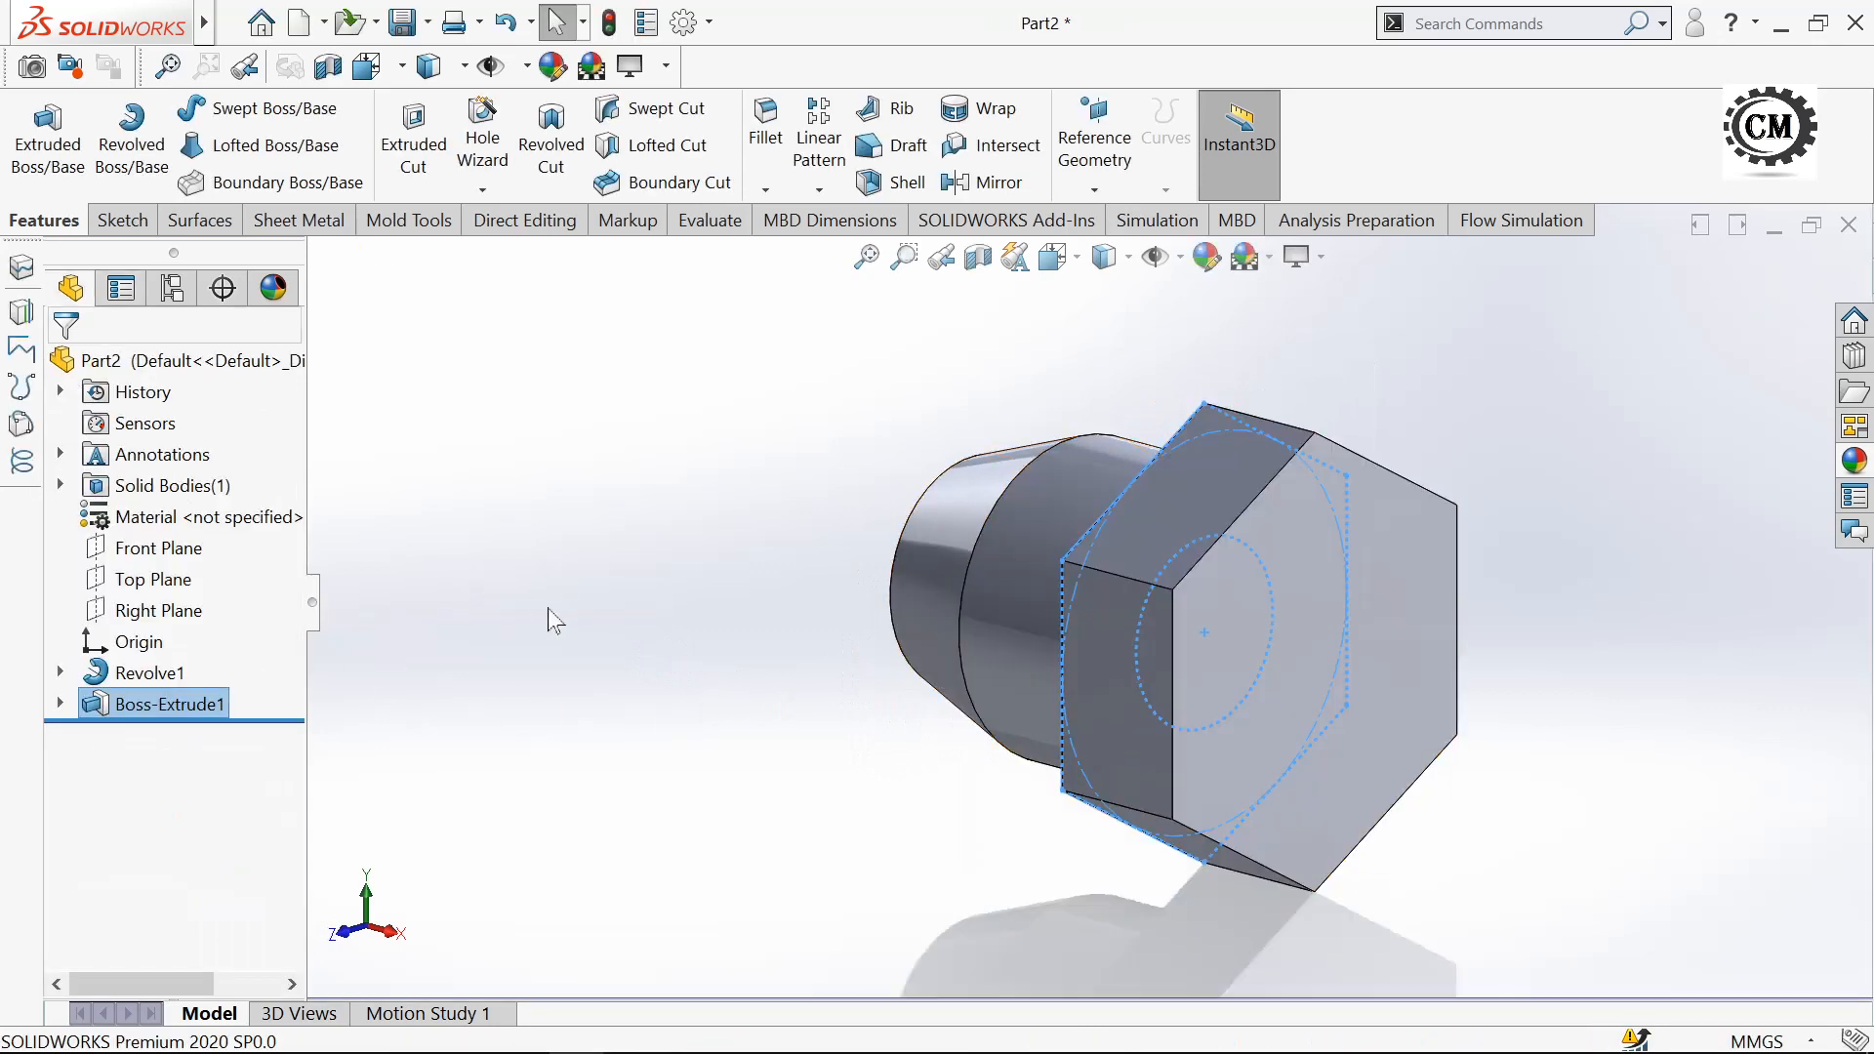
# - Start an Extruded Cut from the hexagon sketch, limiting it to the two regions inside the 50 mm circle and reversing its direction into the flange
pyautogui.moveTo(549, 610)
pyautogui.mouseDown(button='middle')
pyautogui.moveTo(628, 636)
pyautogui.moveTo(577, 631)
pyautogui.mouseUp(button='middle')
pyautogui.click(414, 146)
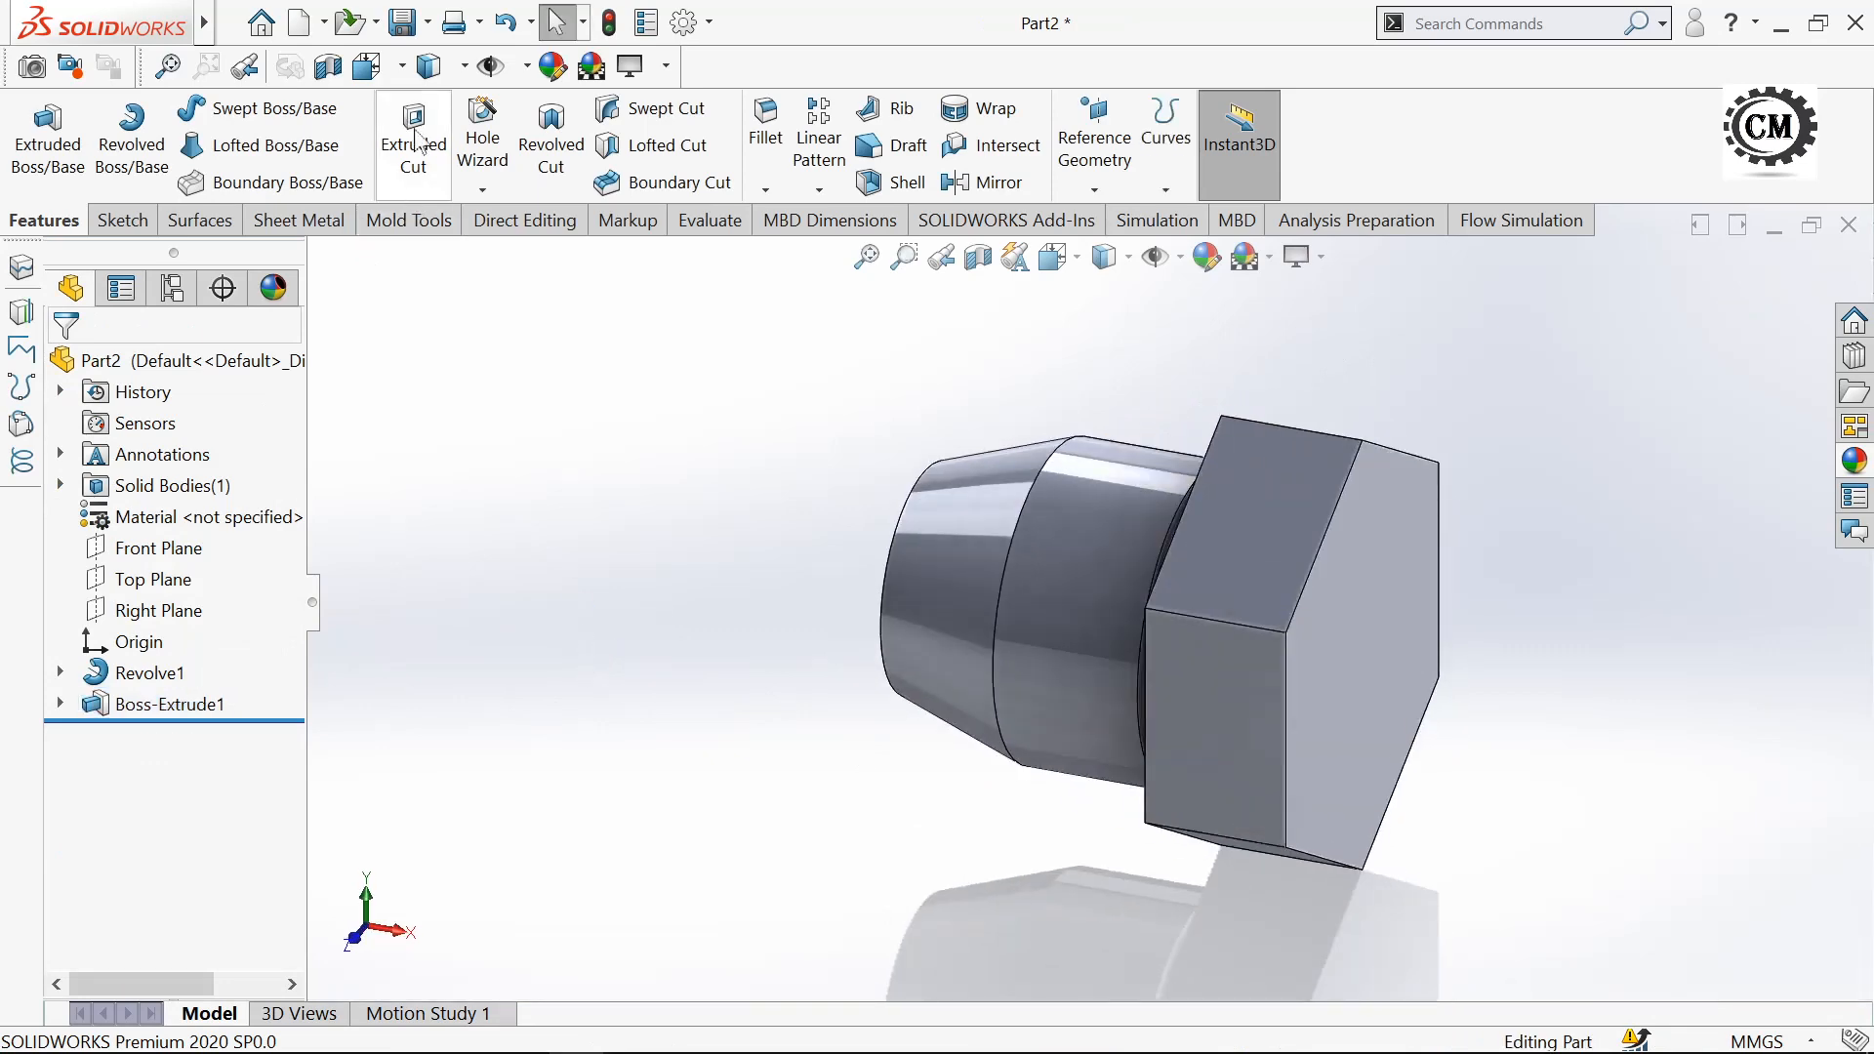
pyautogui.click(319, 257)
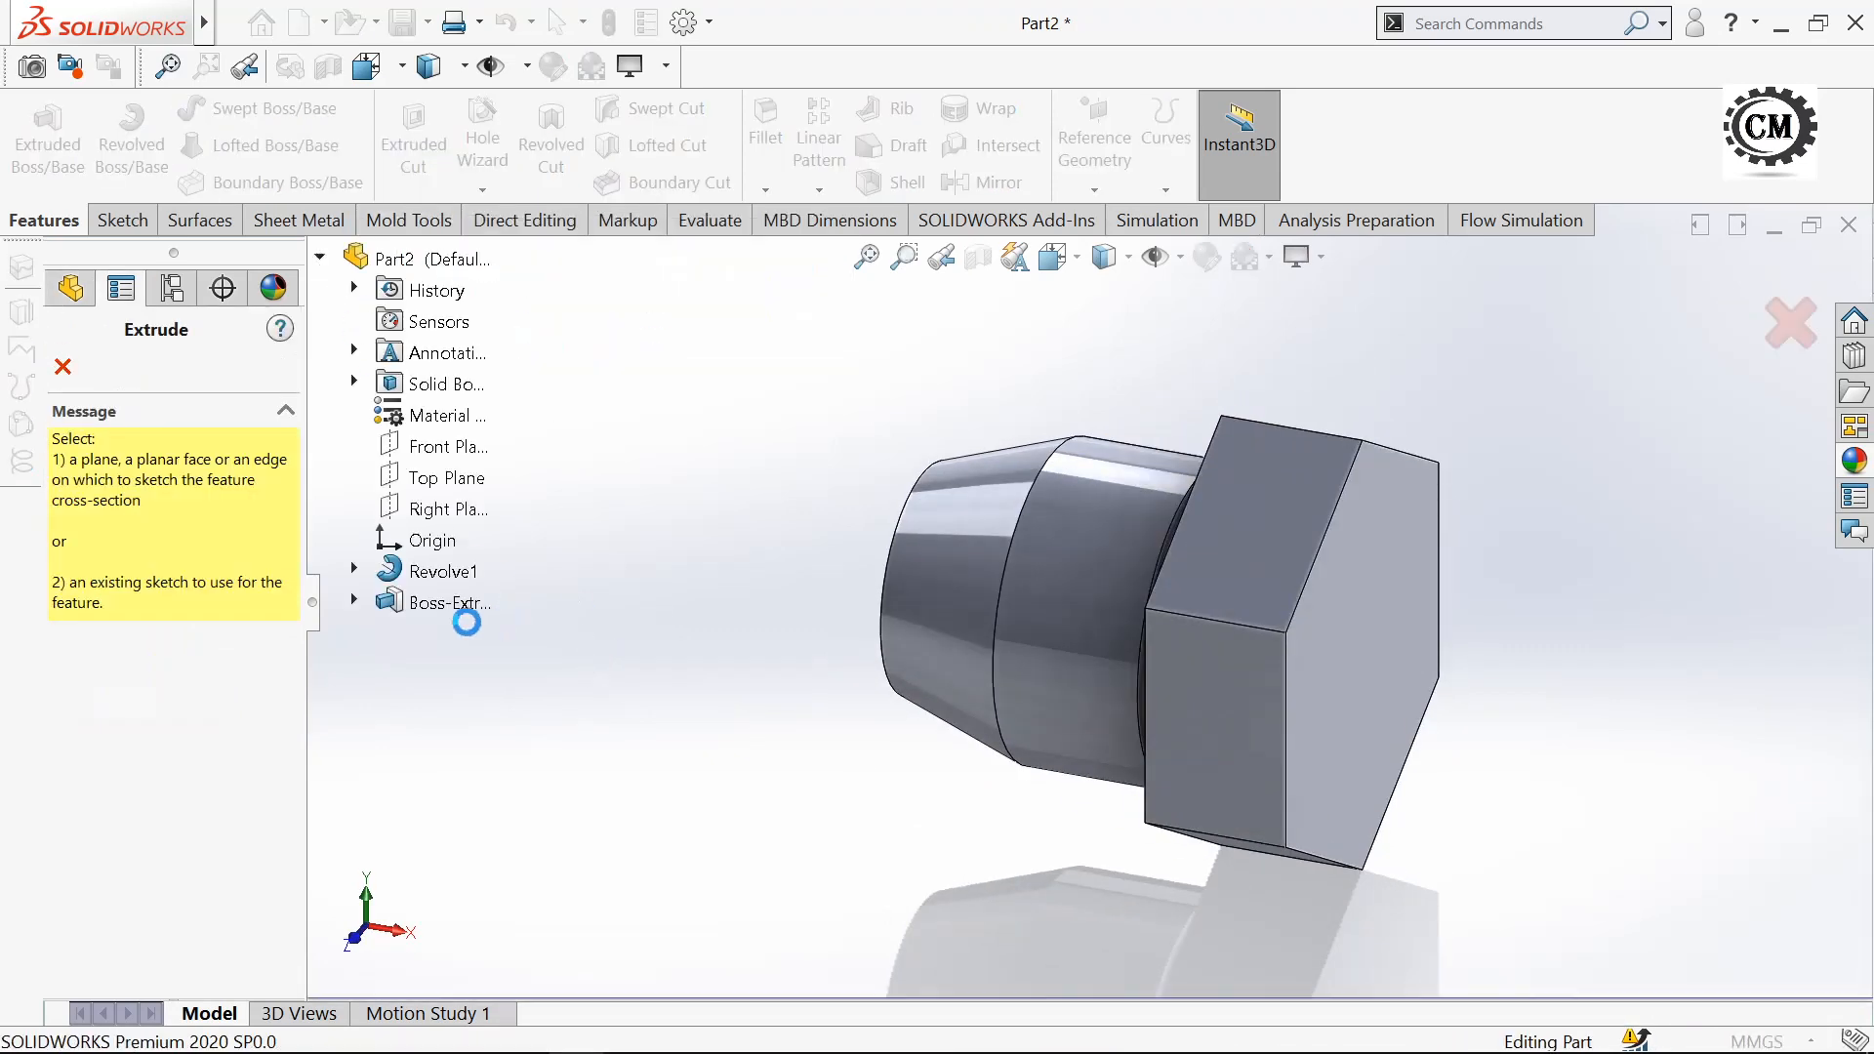
pyautogui.click(354, 601)
pyautogui.click(452, 637)
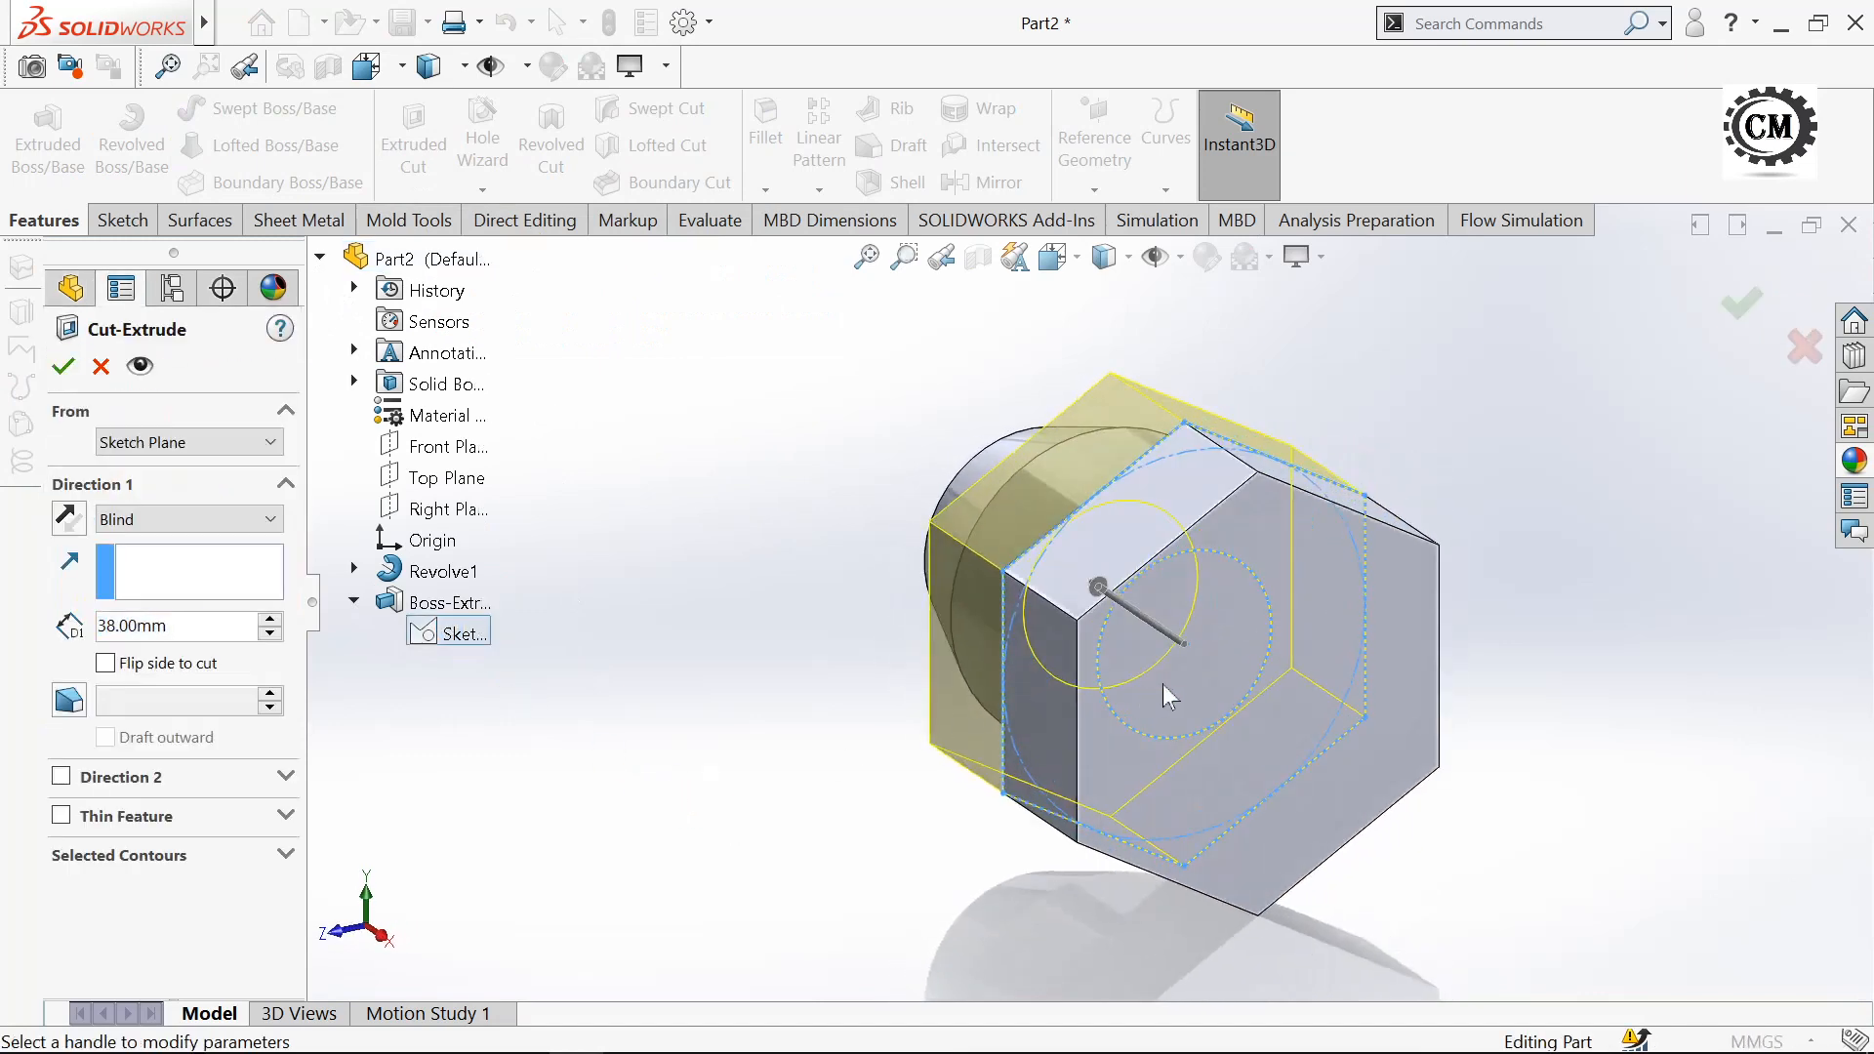
pyautogui.click(112, 858)
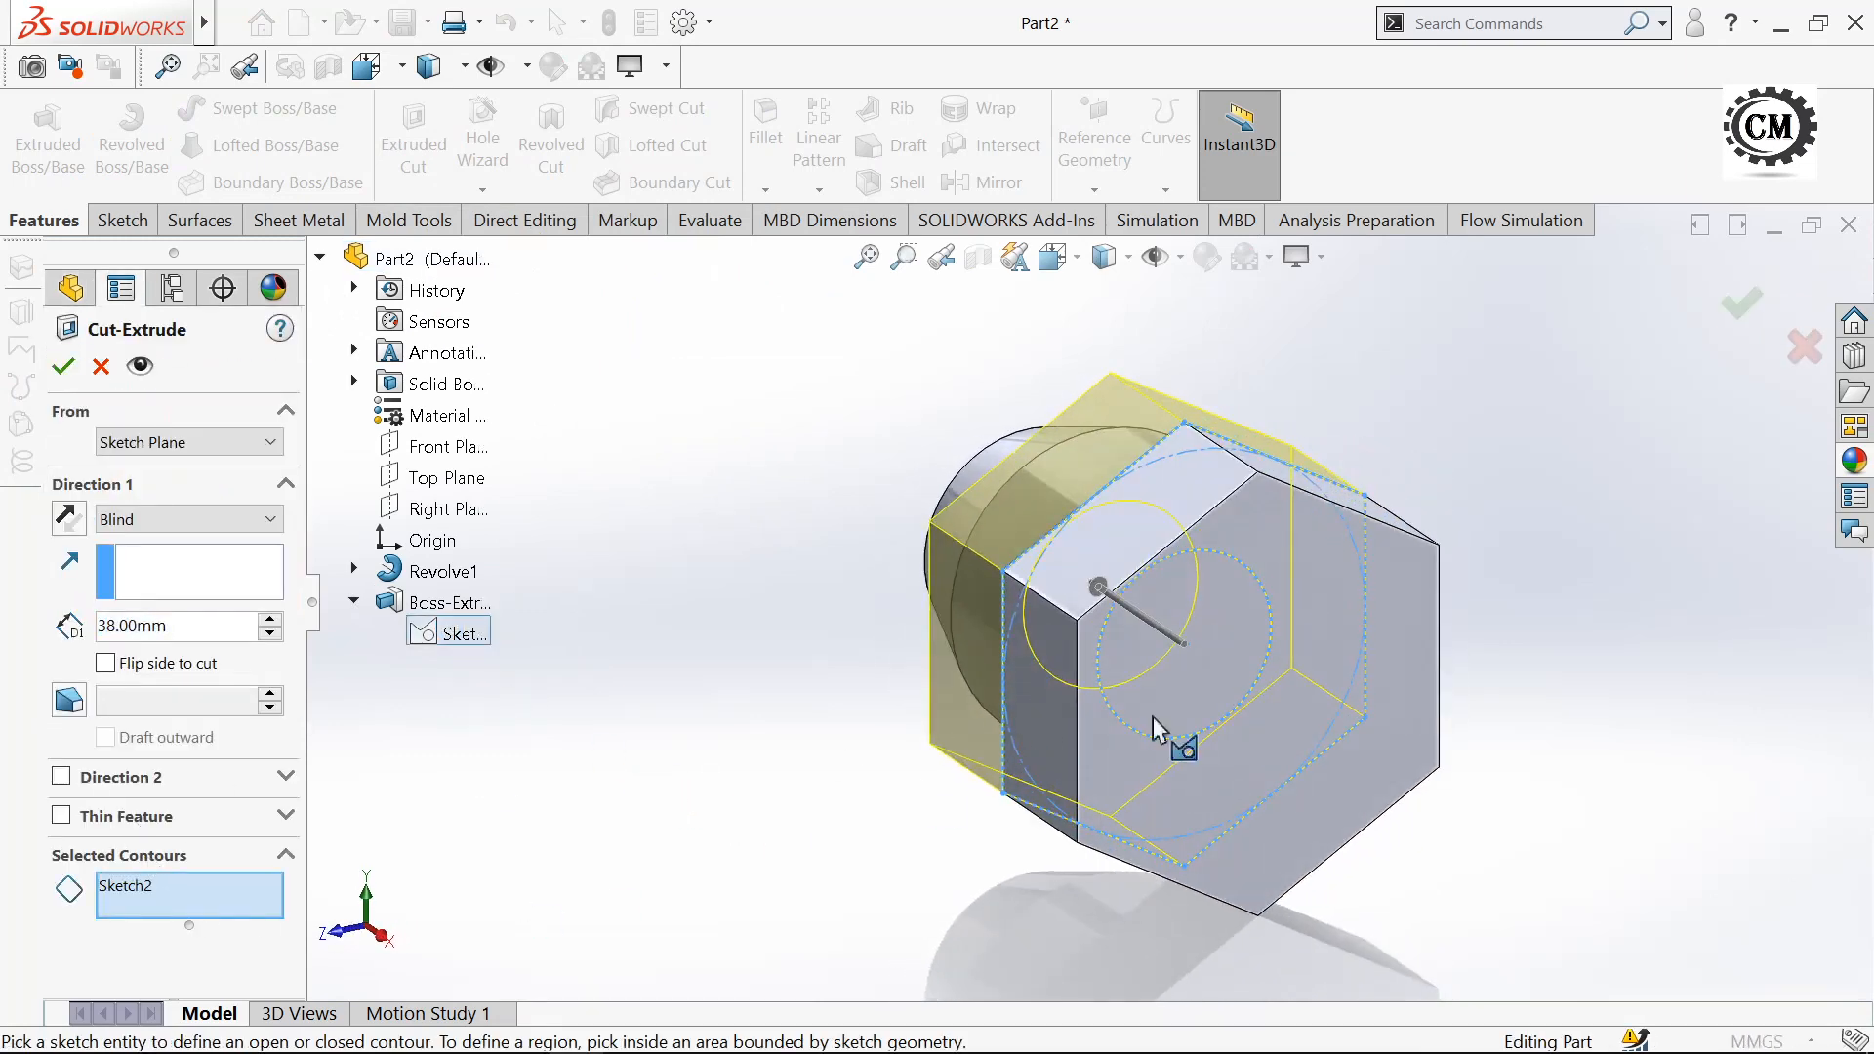
pyautogui.click(1192, 664)
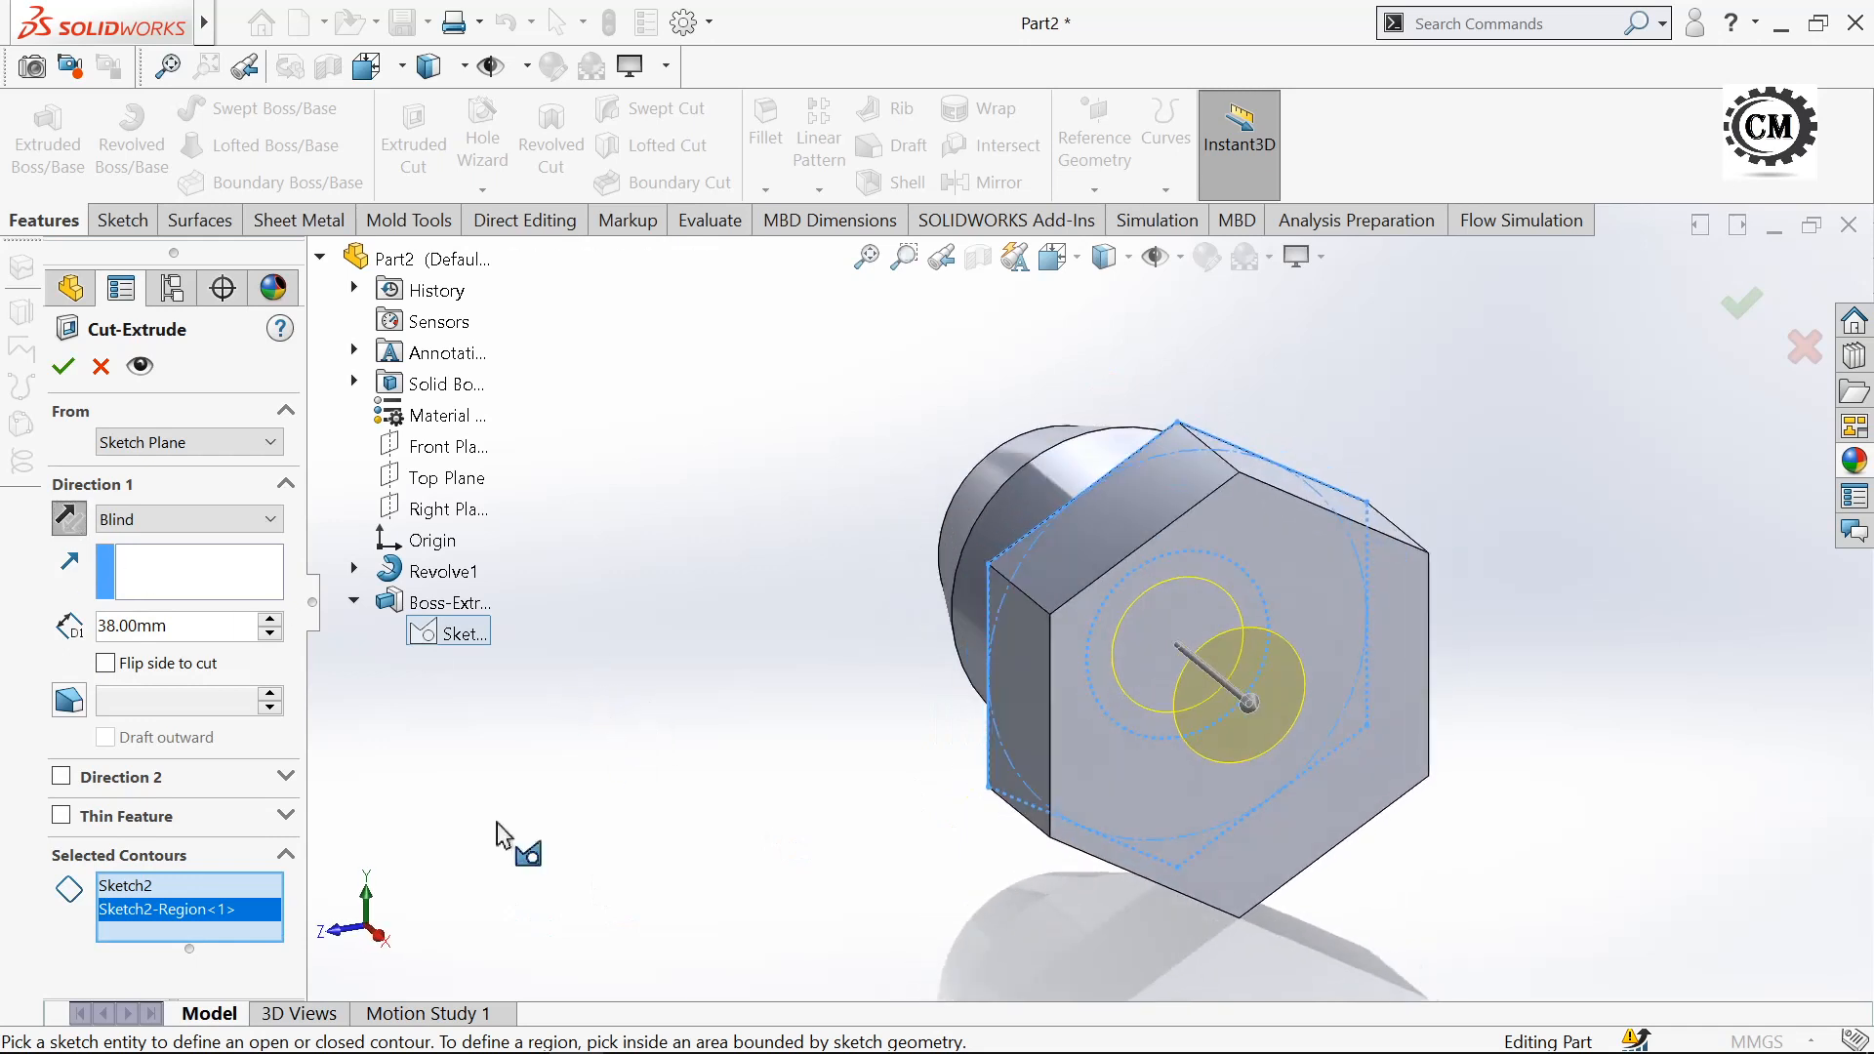
pyautogui.click(1104, 663)
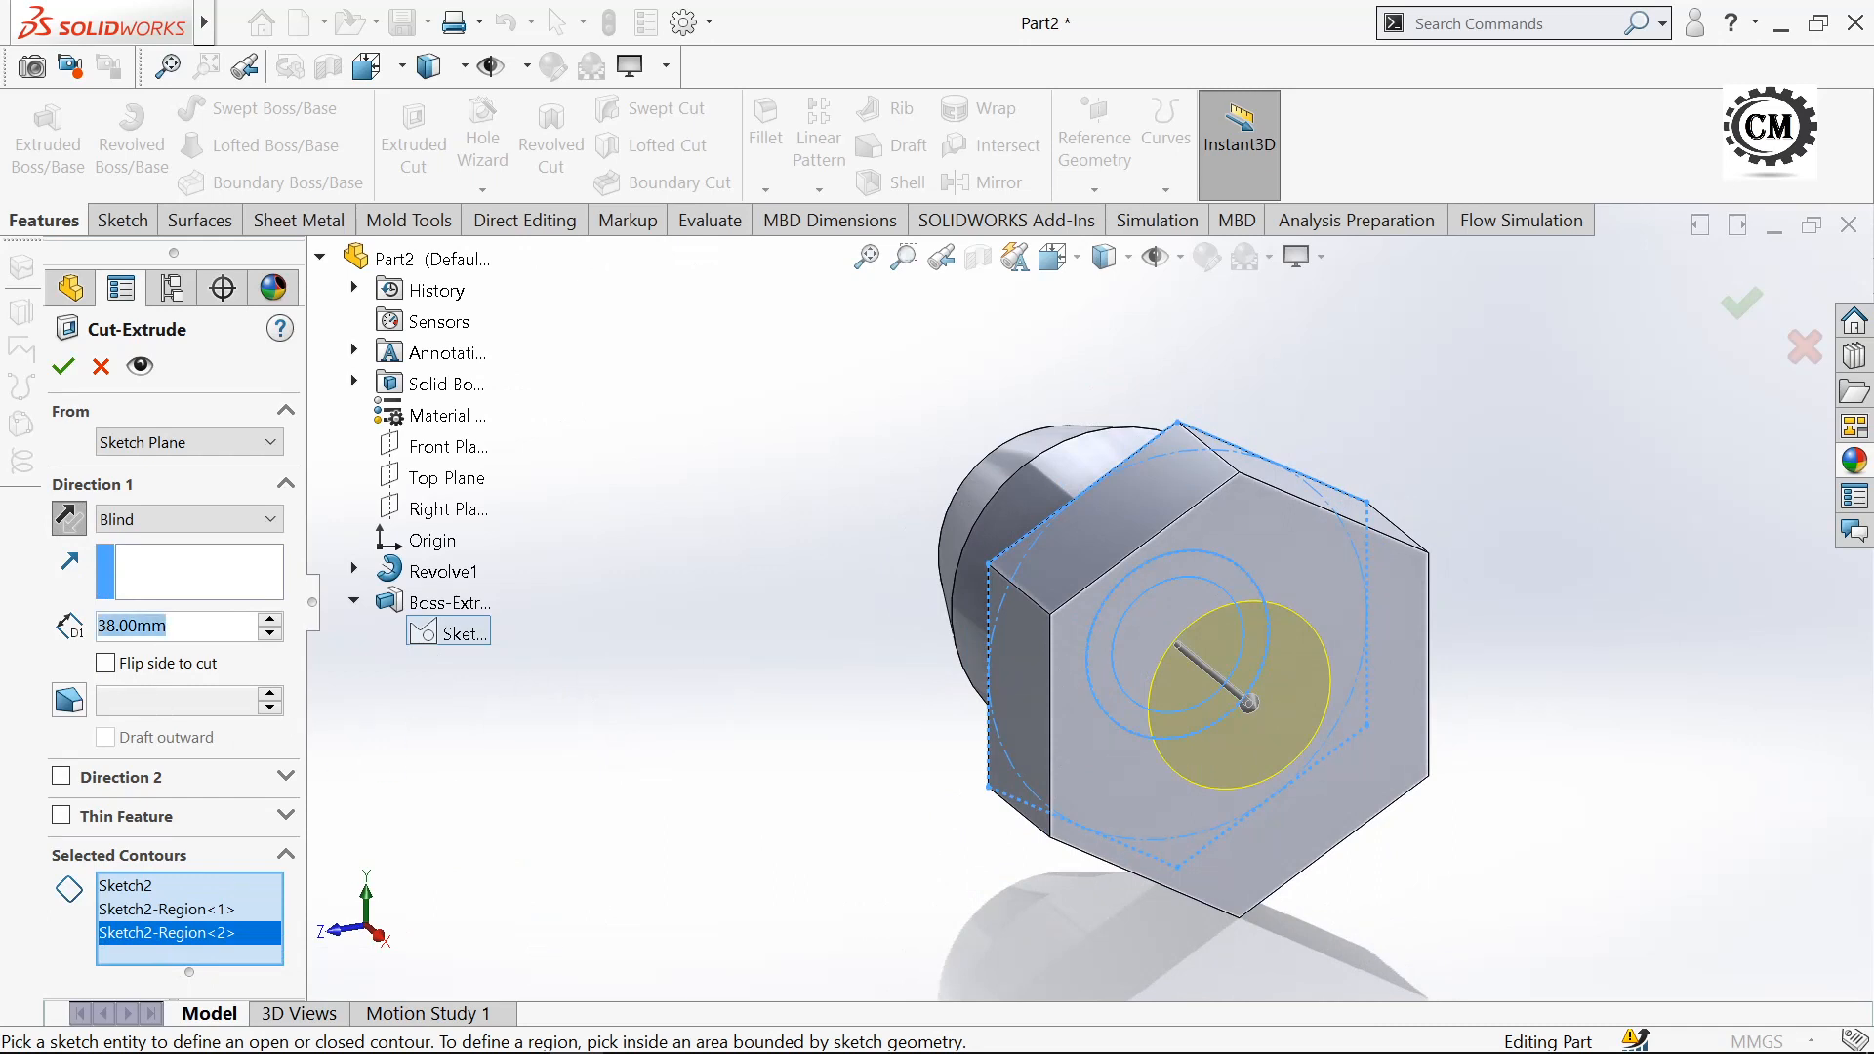
# - Set the cut depth to 10 mm, check it against the PDF drawing, and complete the cut
pyautogui.write('10')
pyautogui.press('Return')
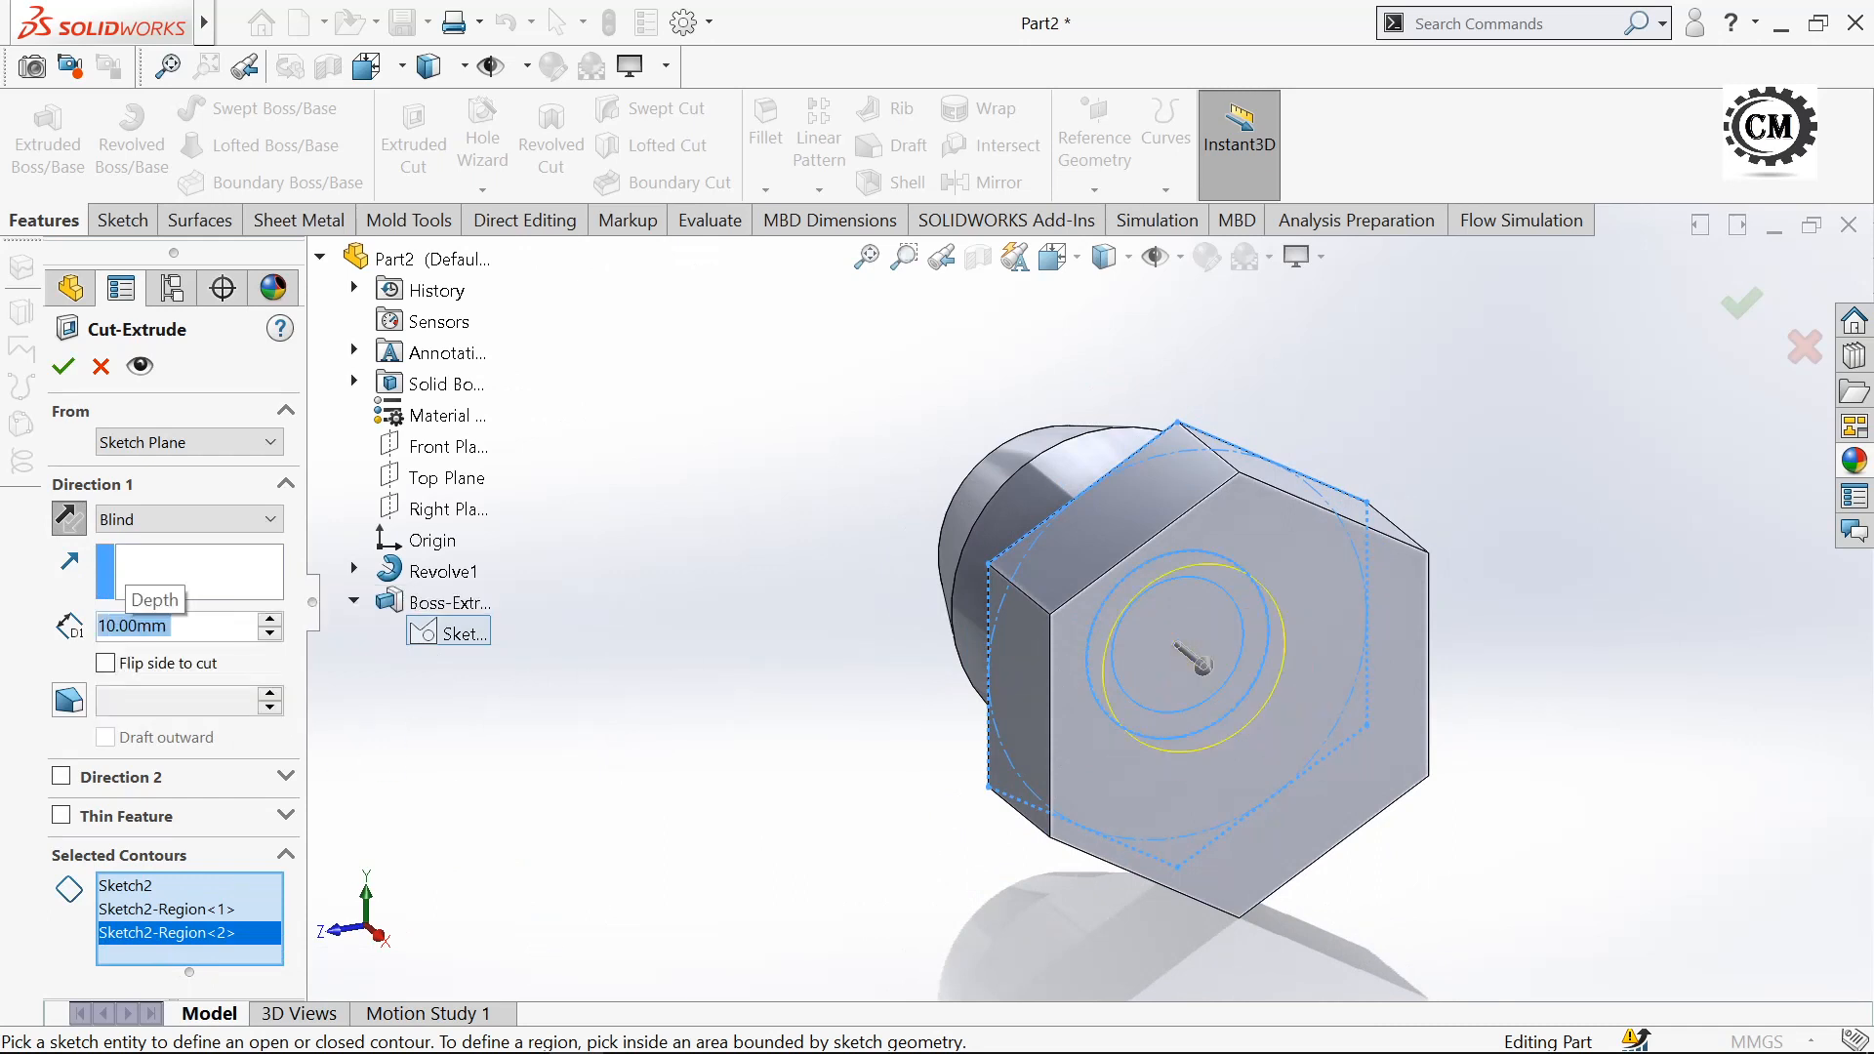
pyautogui.hotkey('alt', 'Tab')
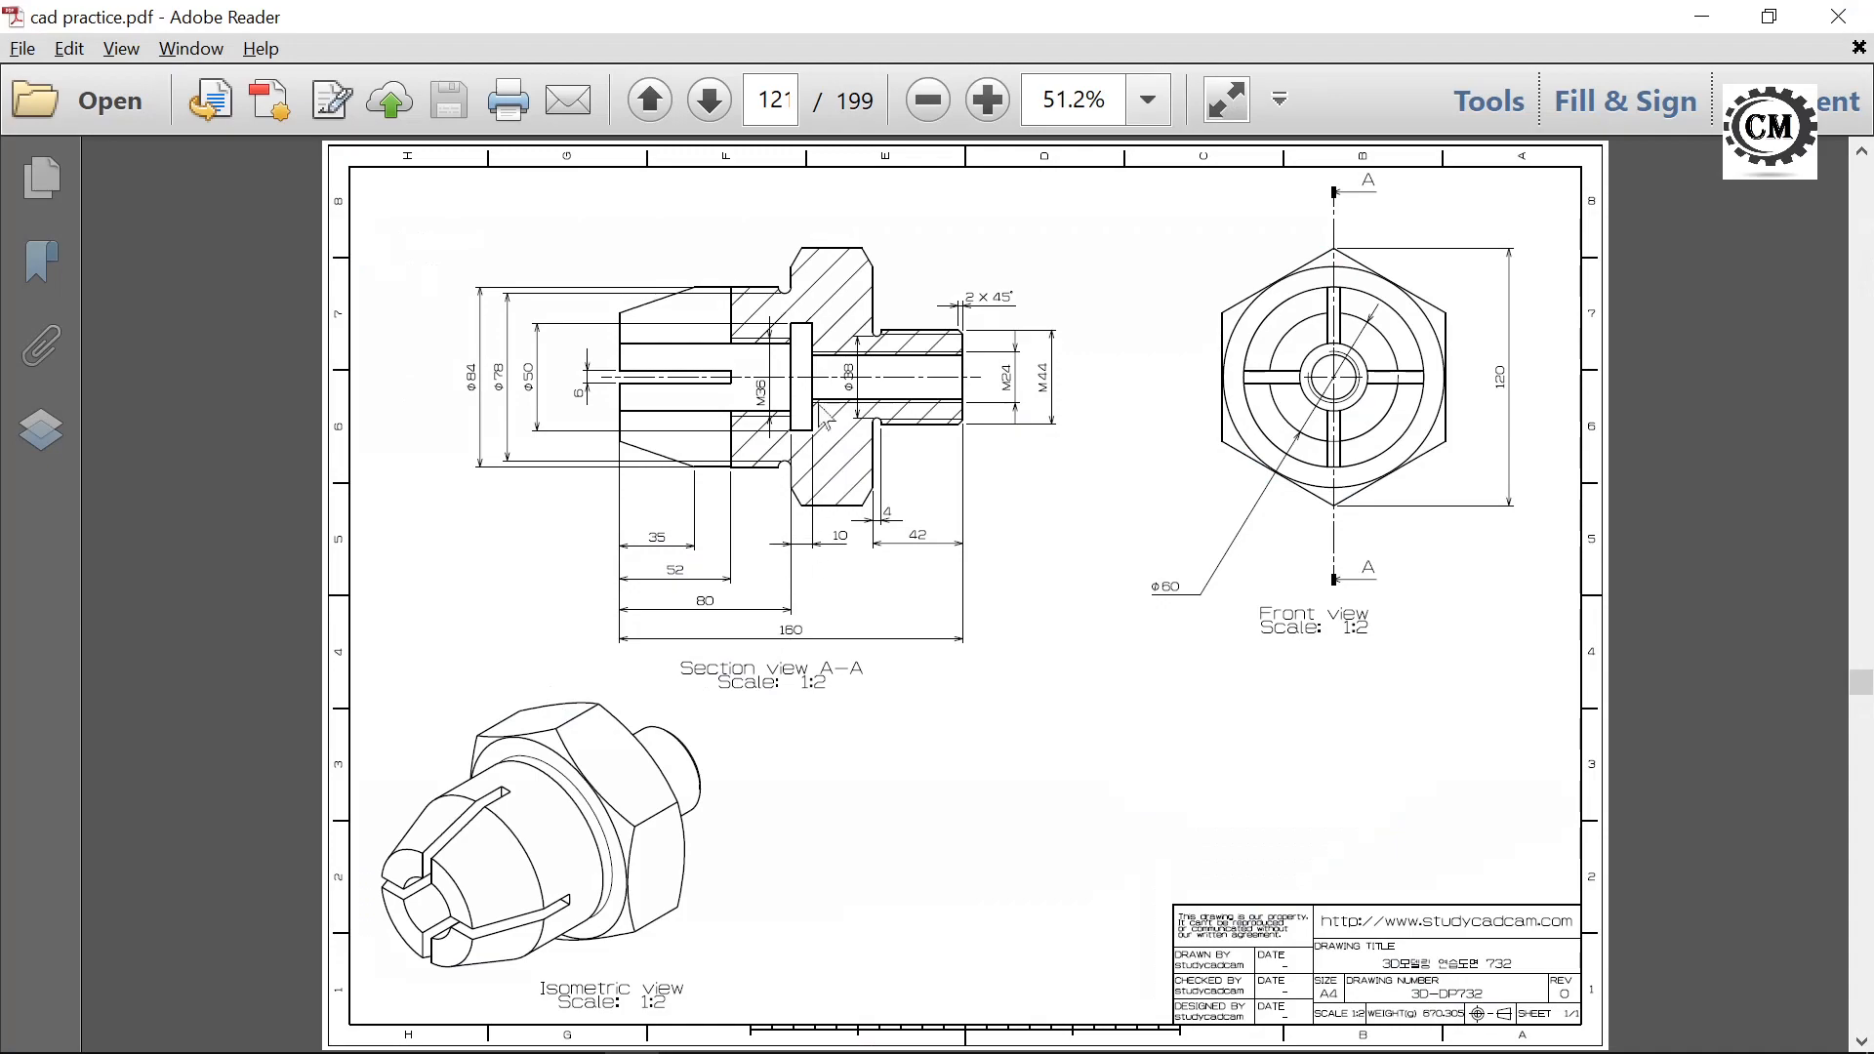
pyautogui.hotkey('alt', 'Tab')
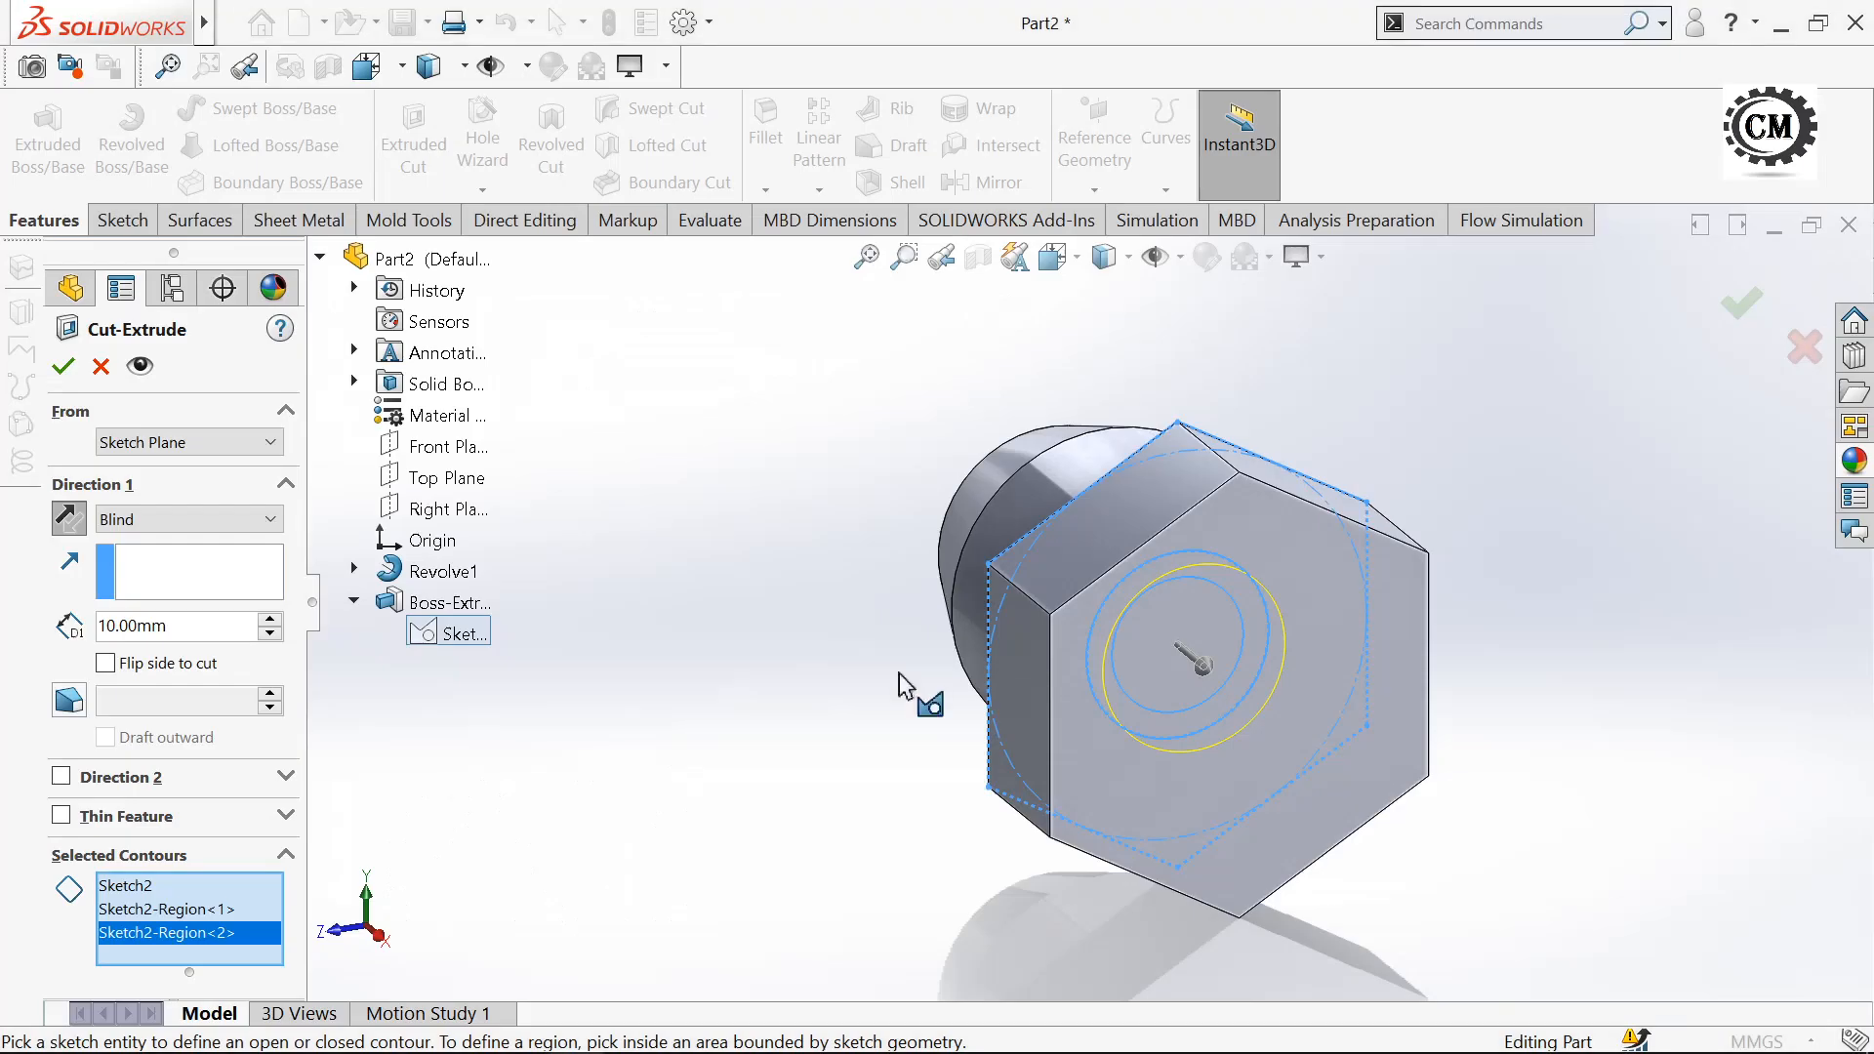
pyautogui.click(63, 366)
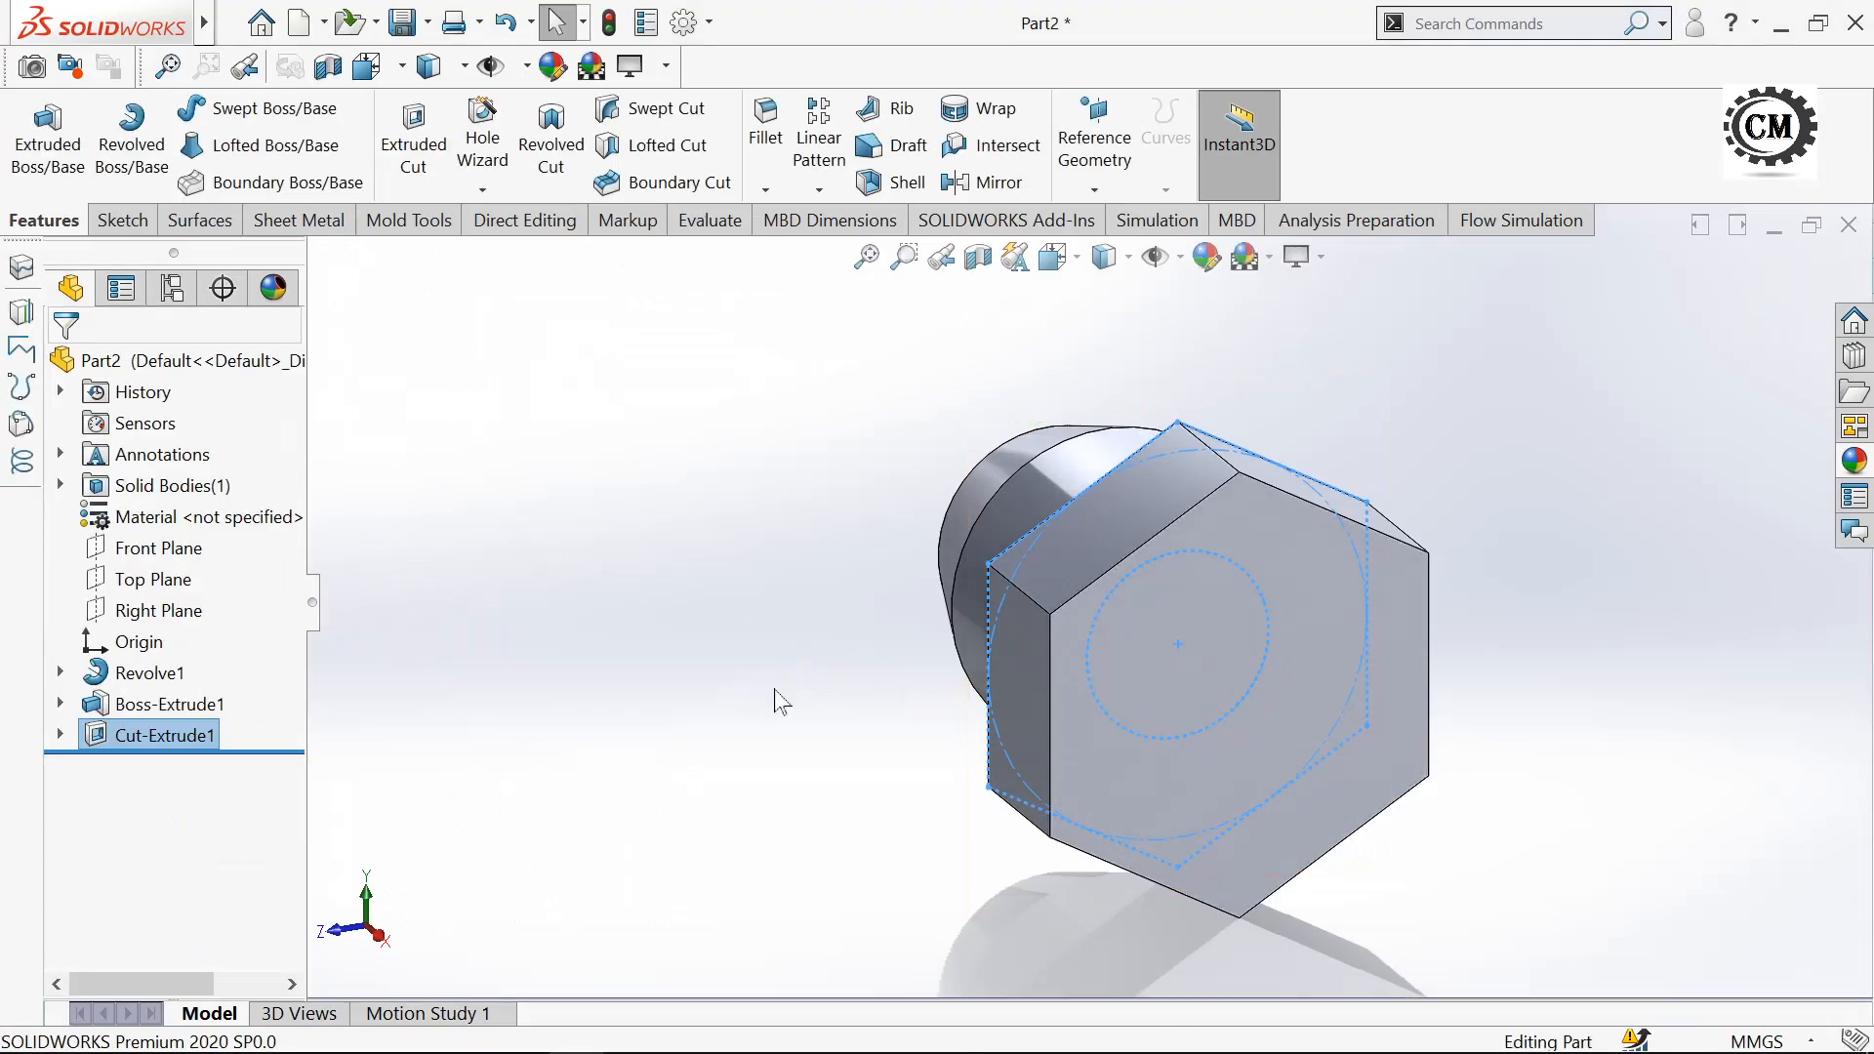
# - Inspect the internal recess with a section view on the Front Plane, and turn the section off
pyautogui.moveTo(774, 699); pyautogui.dragTo(1063, 598, button='middle')
pyautogui.click(977, 257)
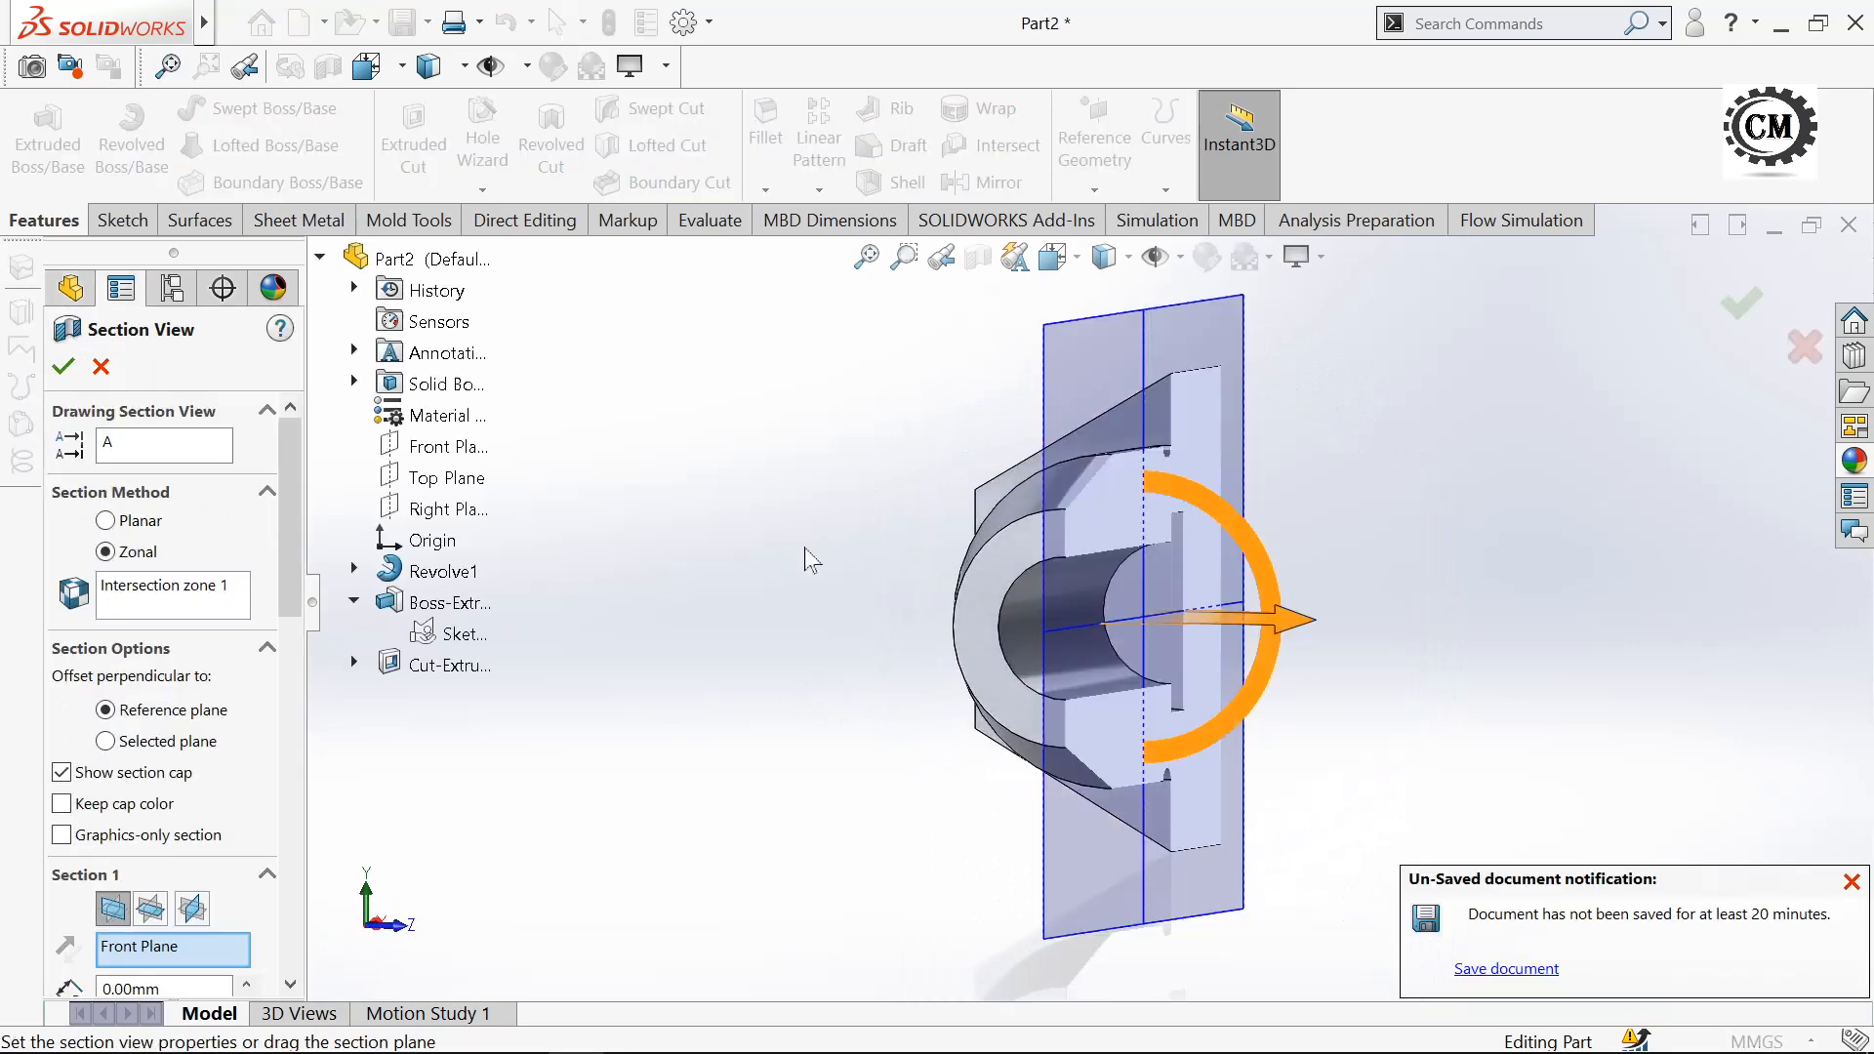
pyautogui.moveTo(804, 548); pyautogui.dragTo(612, 528, button='middle')
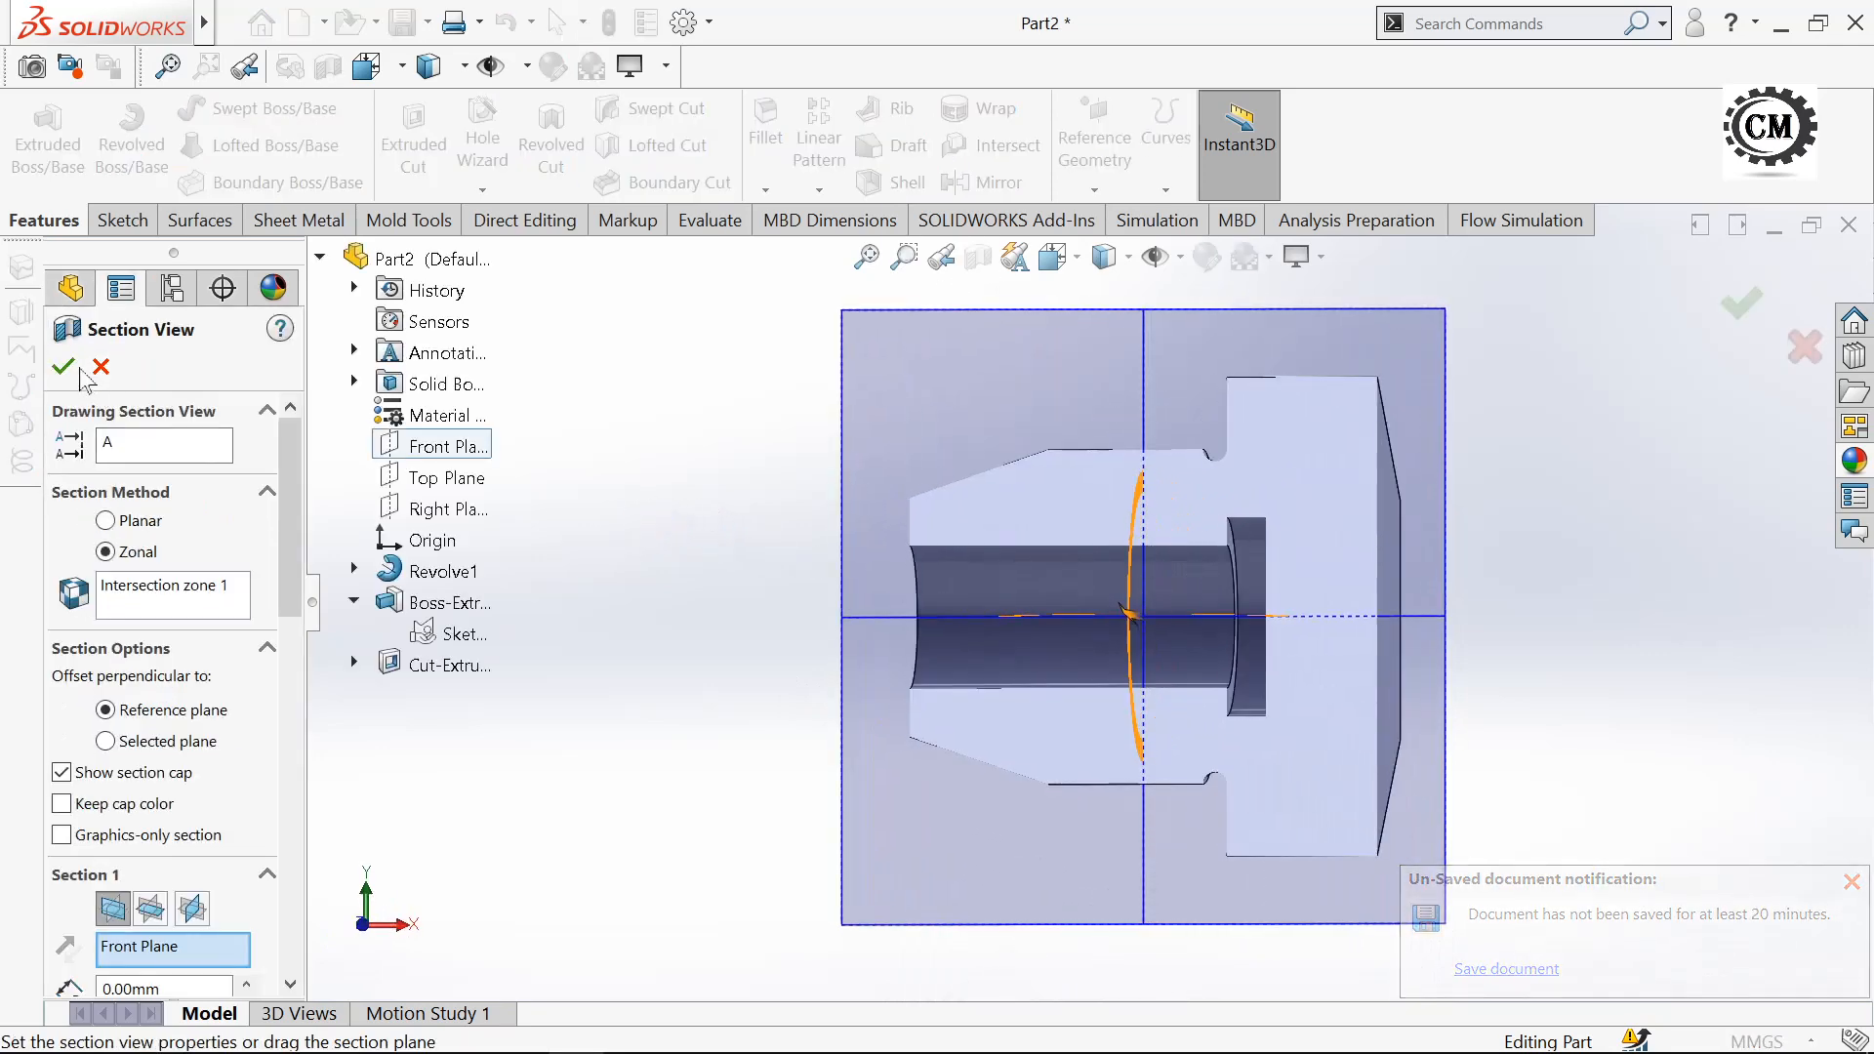
pyautogui.click(64, 367)
pyautogui.moveTo(502, 588); pyautogui.dragTo(476, 644, button='middle')
pyautogui.click(977, 256)
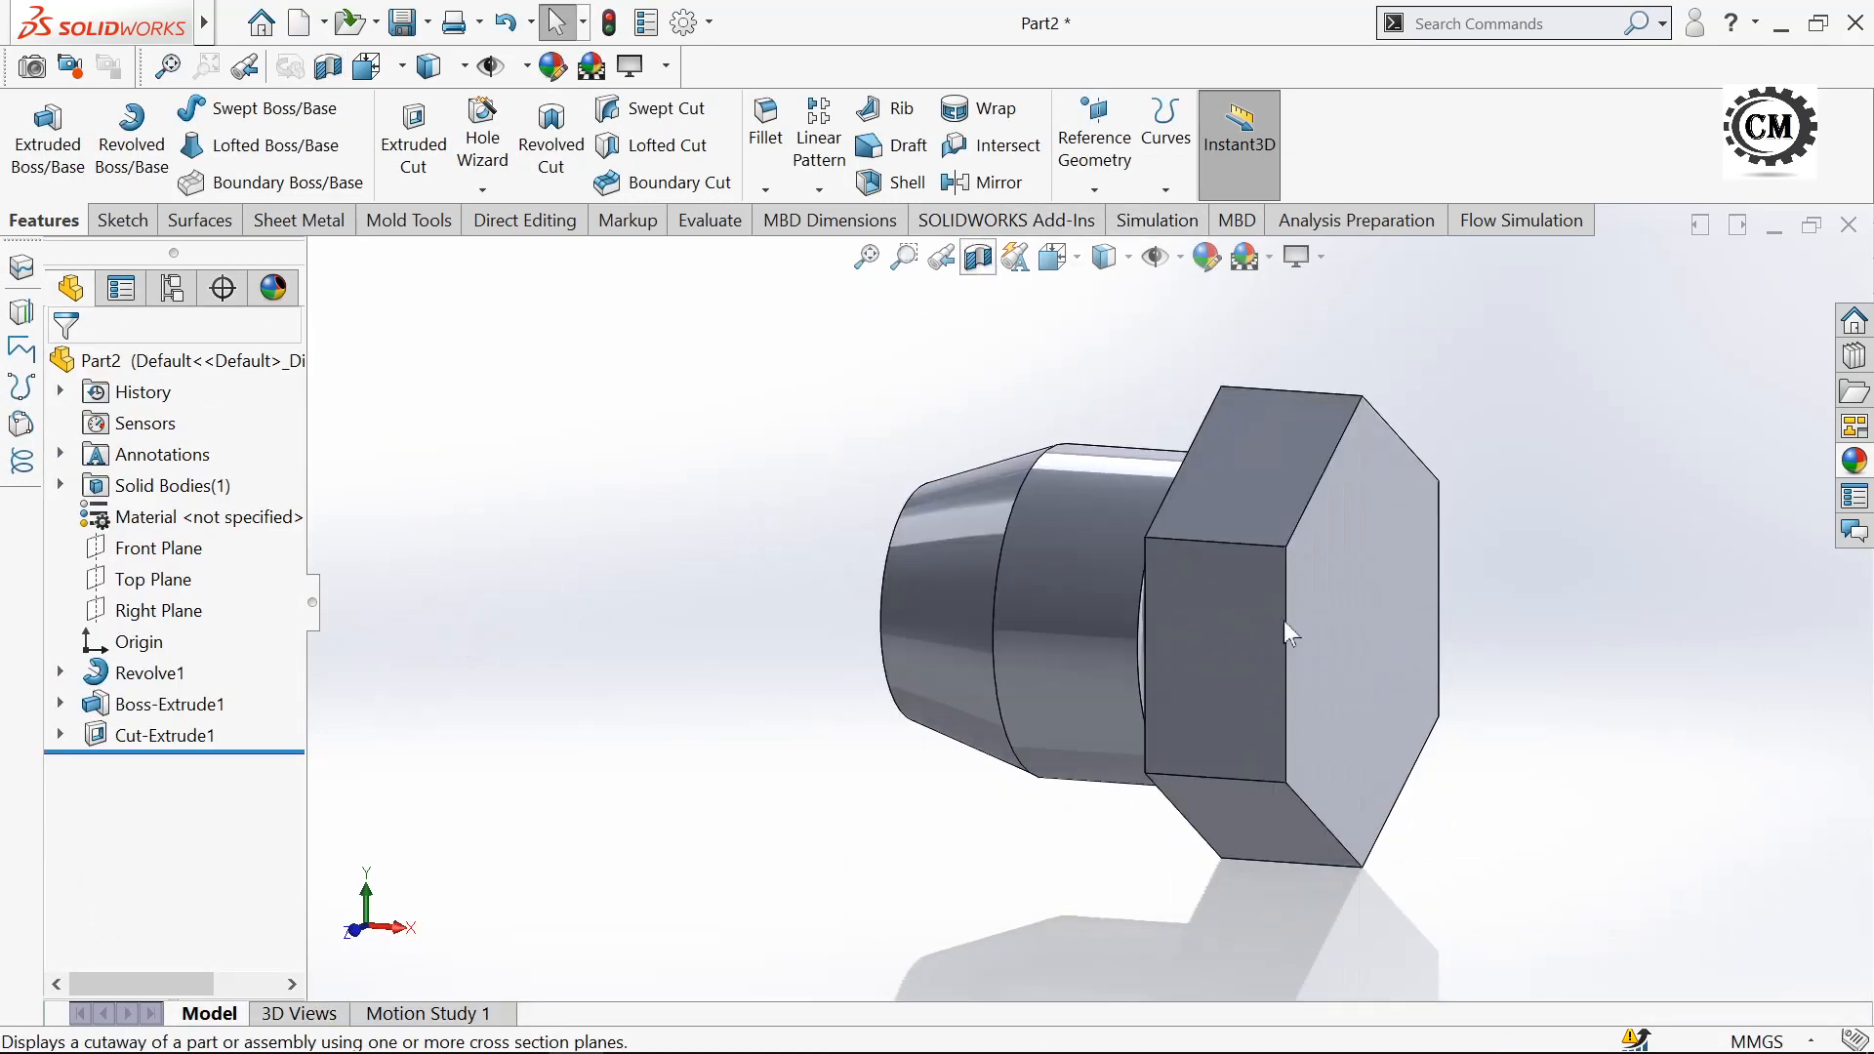
# - Start a new sketch on the flange's outer hexagonal face and view it straight on
pyautogui.click(1269, 655)
pyautogui.moveTo(1269, 655); pyautogui.dragTo(796, 668, button='middle')
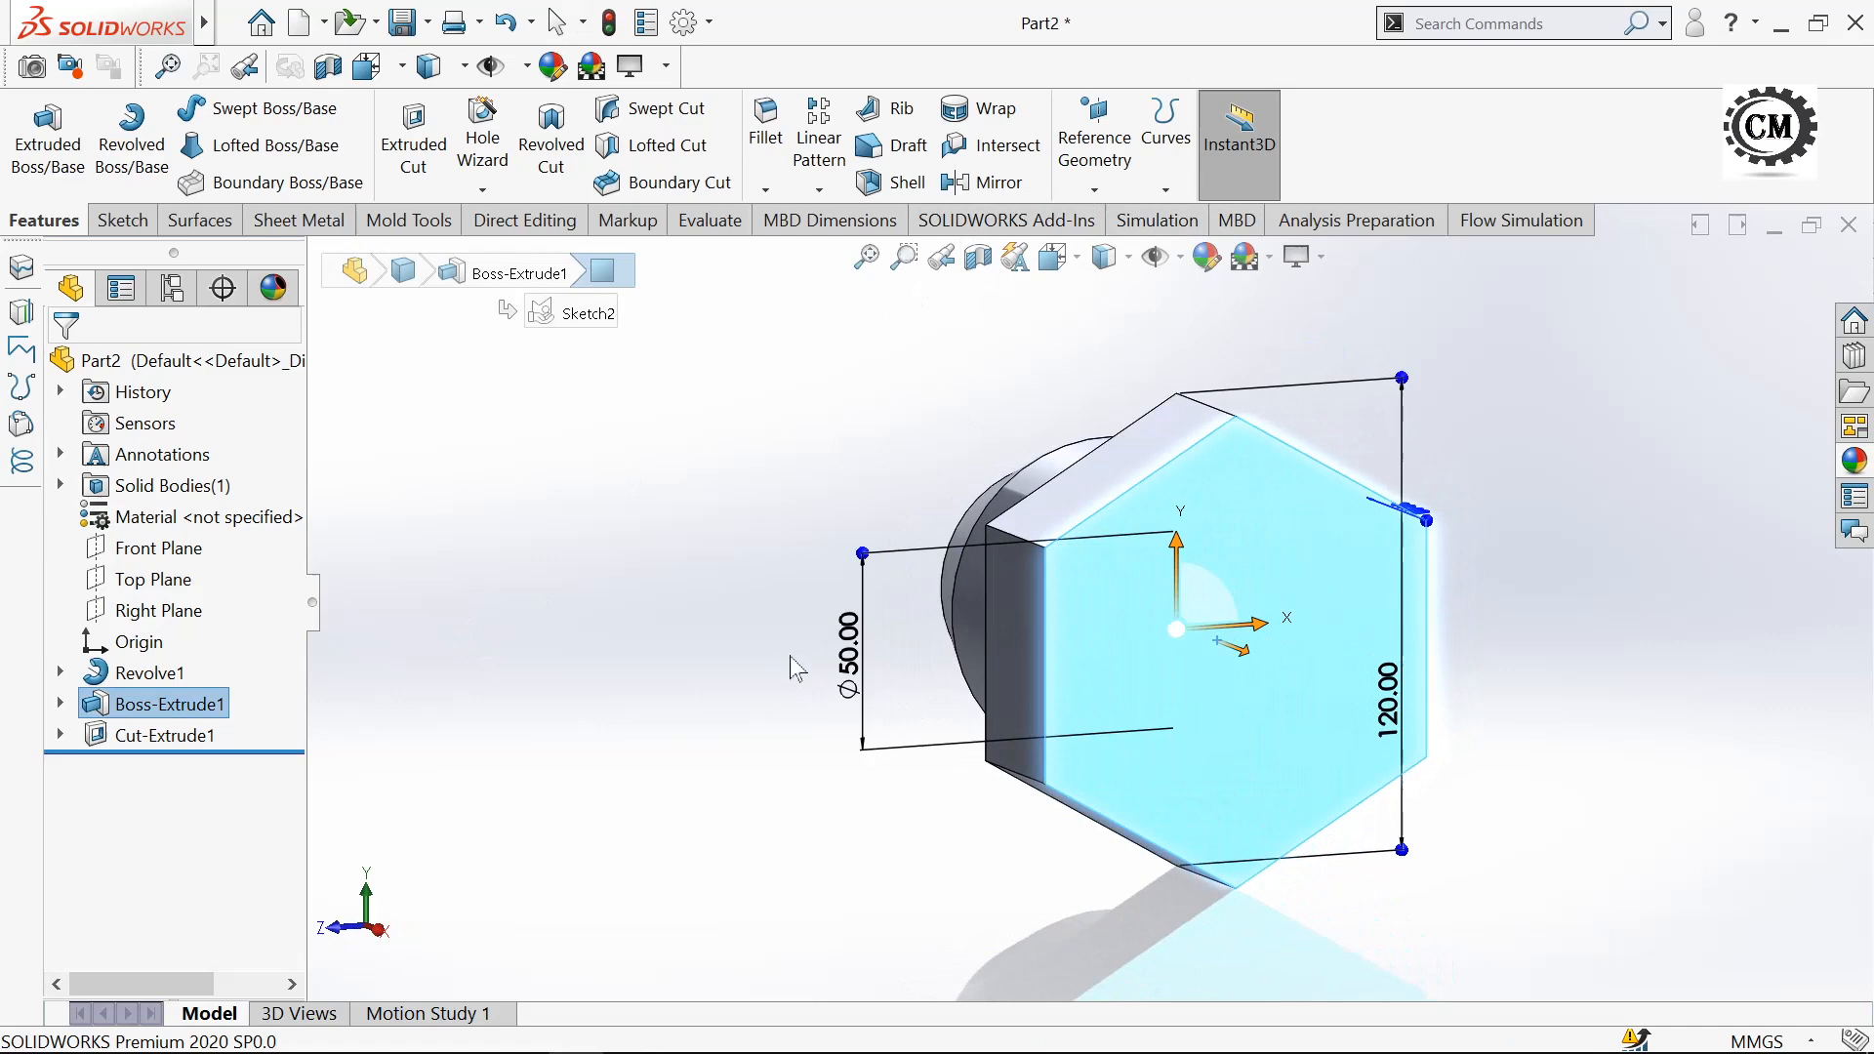
pyautogui.click(122, 220)
pyautogui.click(35, 131)
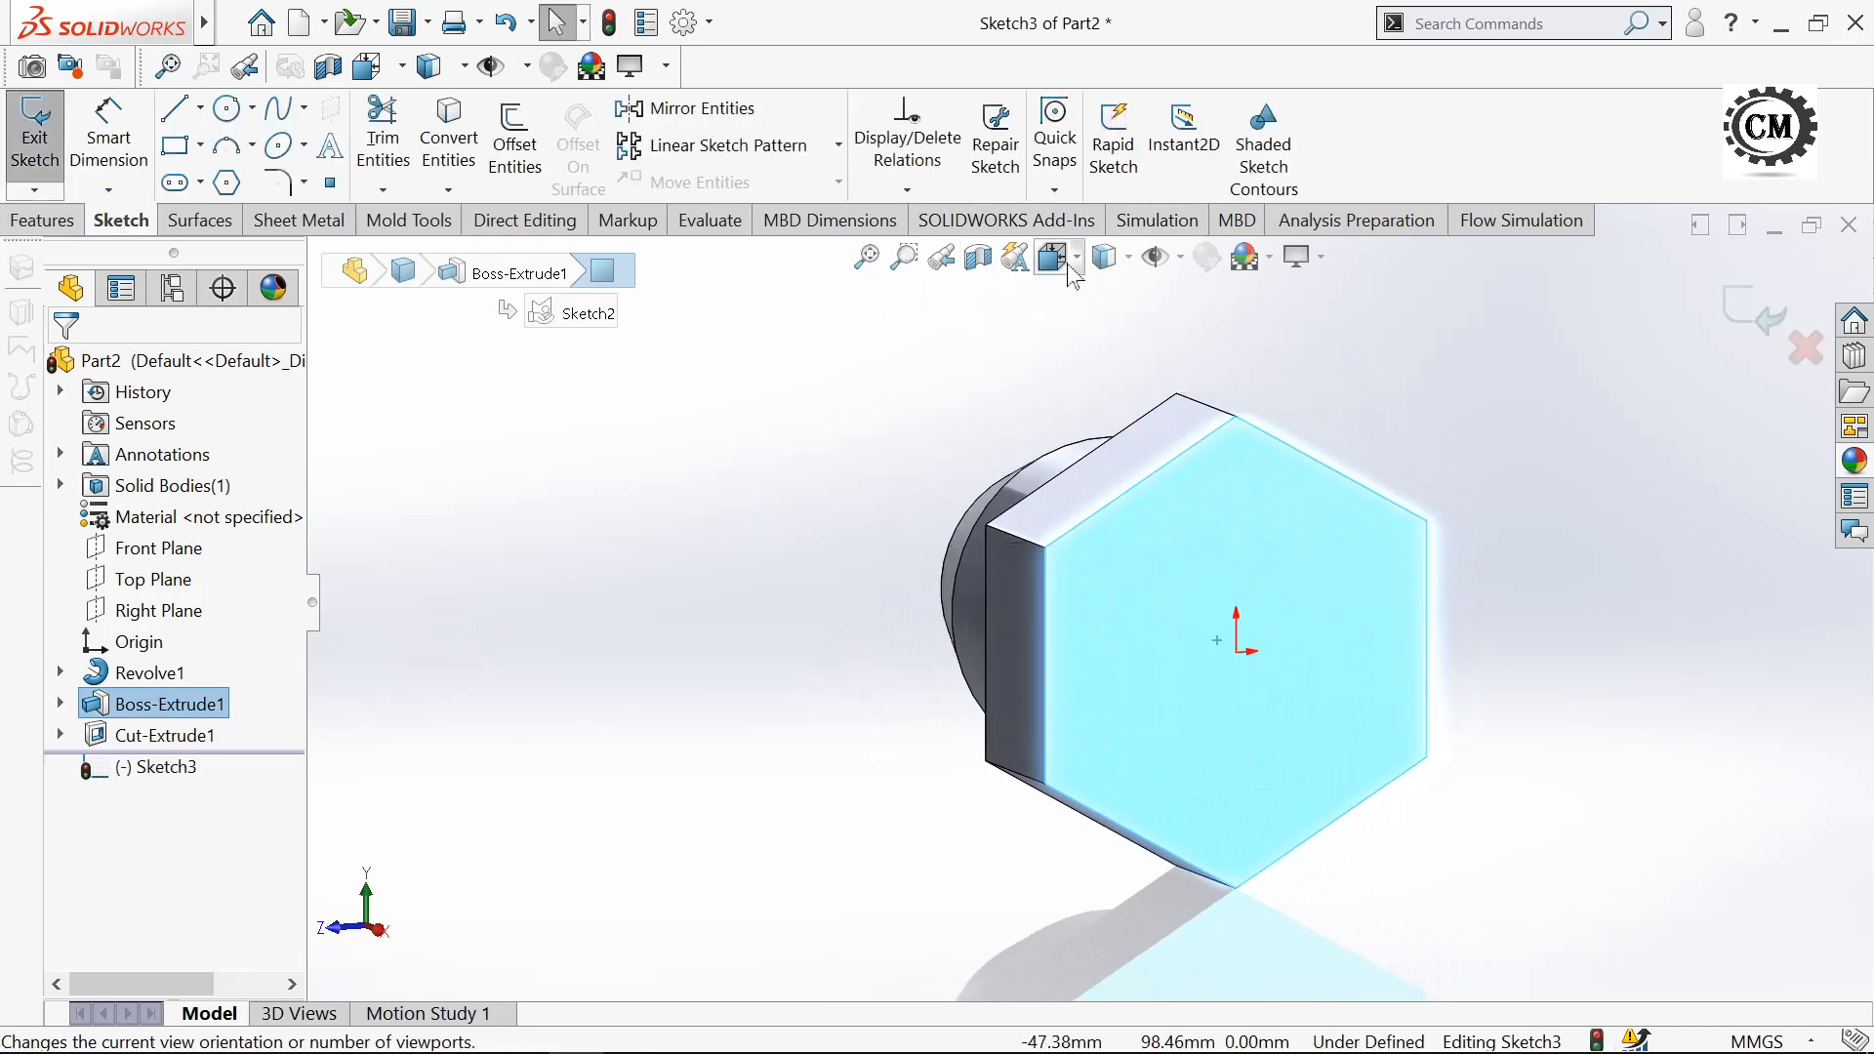
pyautogui.click(1052, 257)
pyautogui.click(1193, 396)
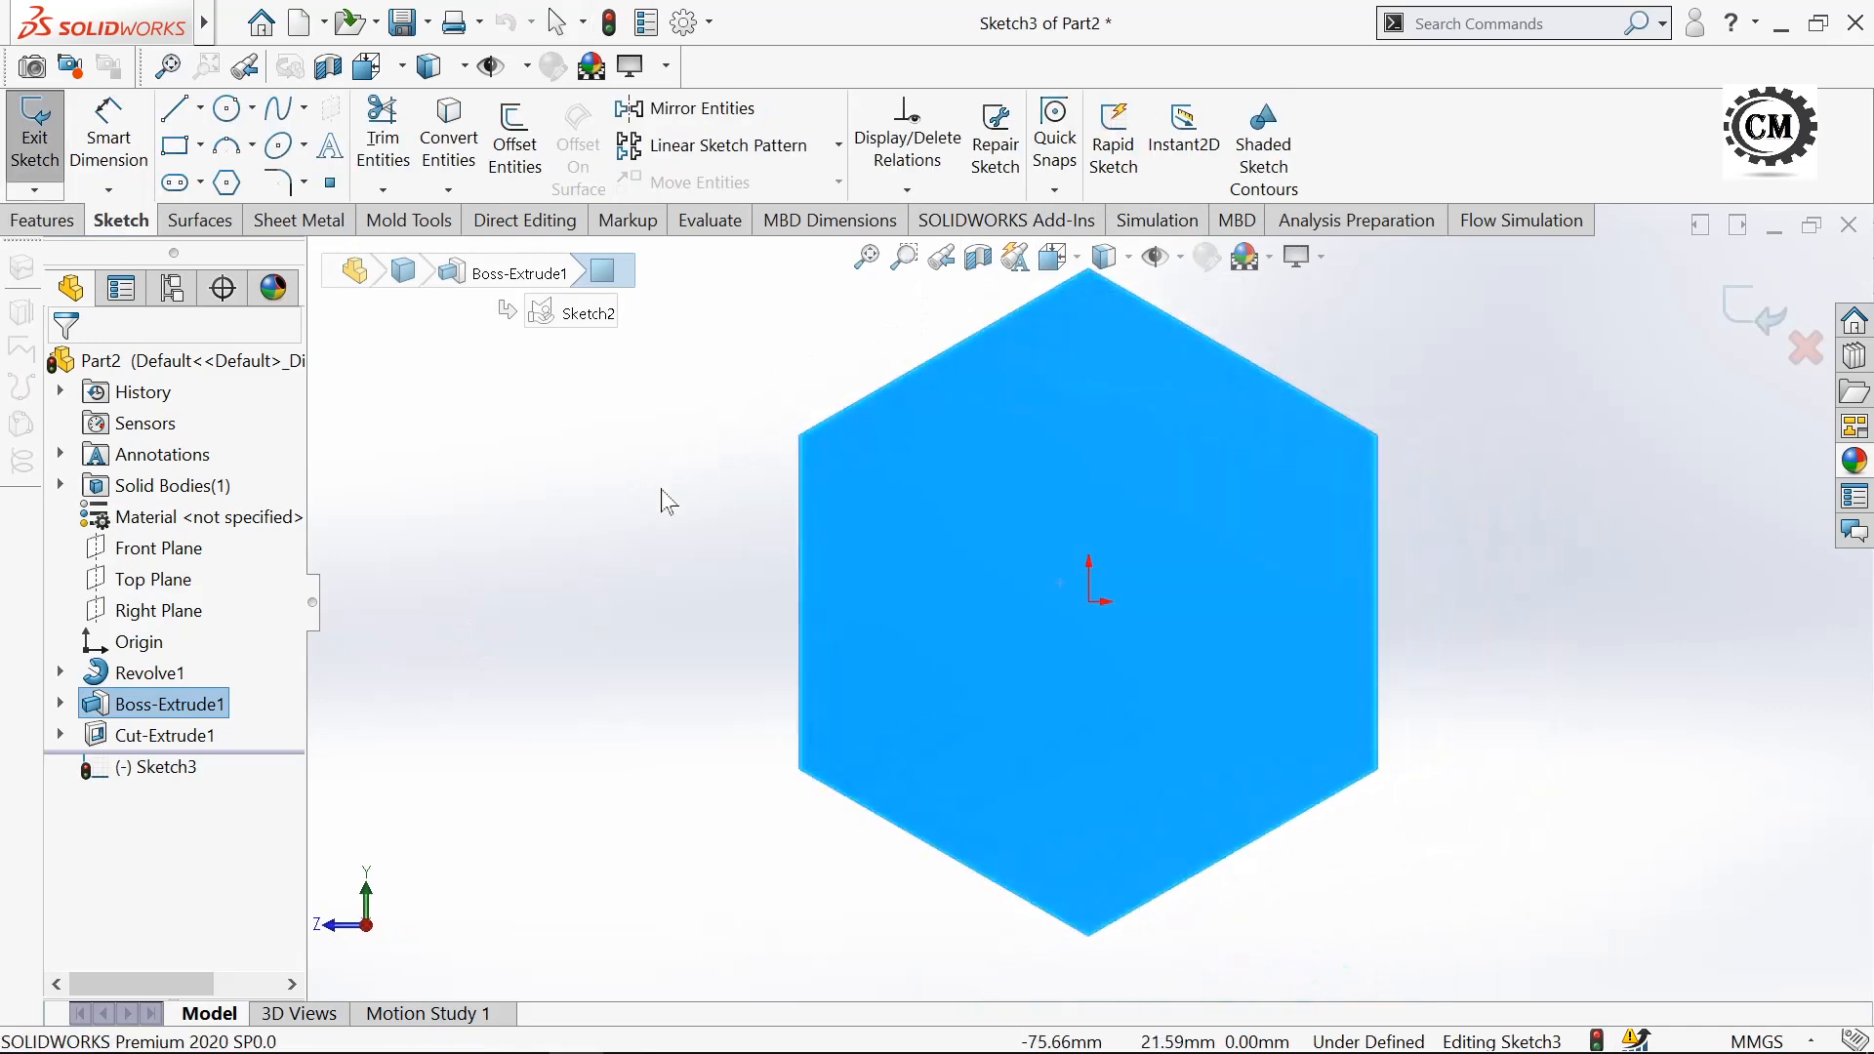
pyautogui.click(663, 501)
# - Sketch a circle about 104 mm in diameter, centred on the origin and touching the flange's hexagon sides
pyautogui.click(227, 110)
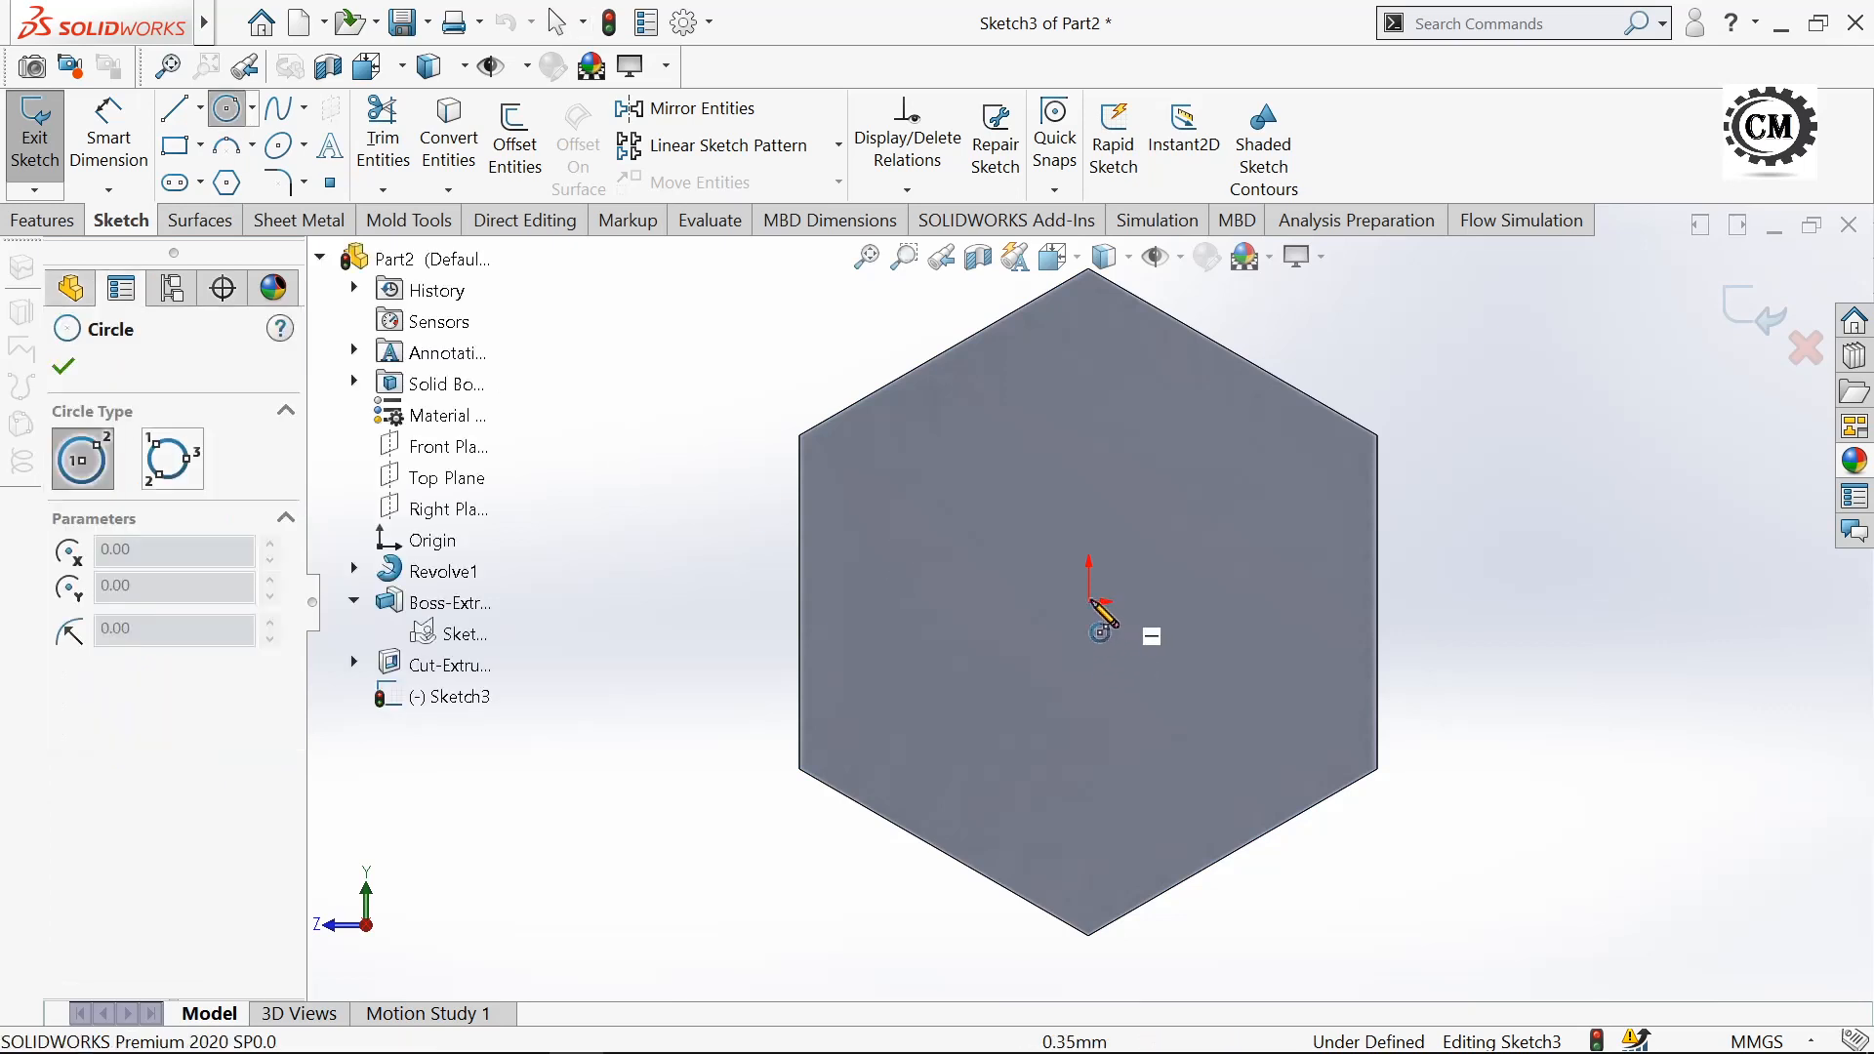
pyautogui.click(1089, 602)
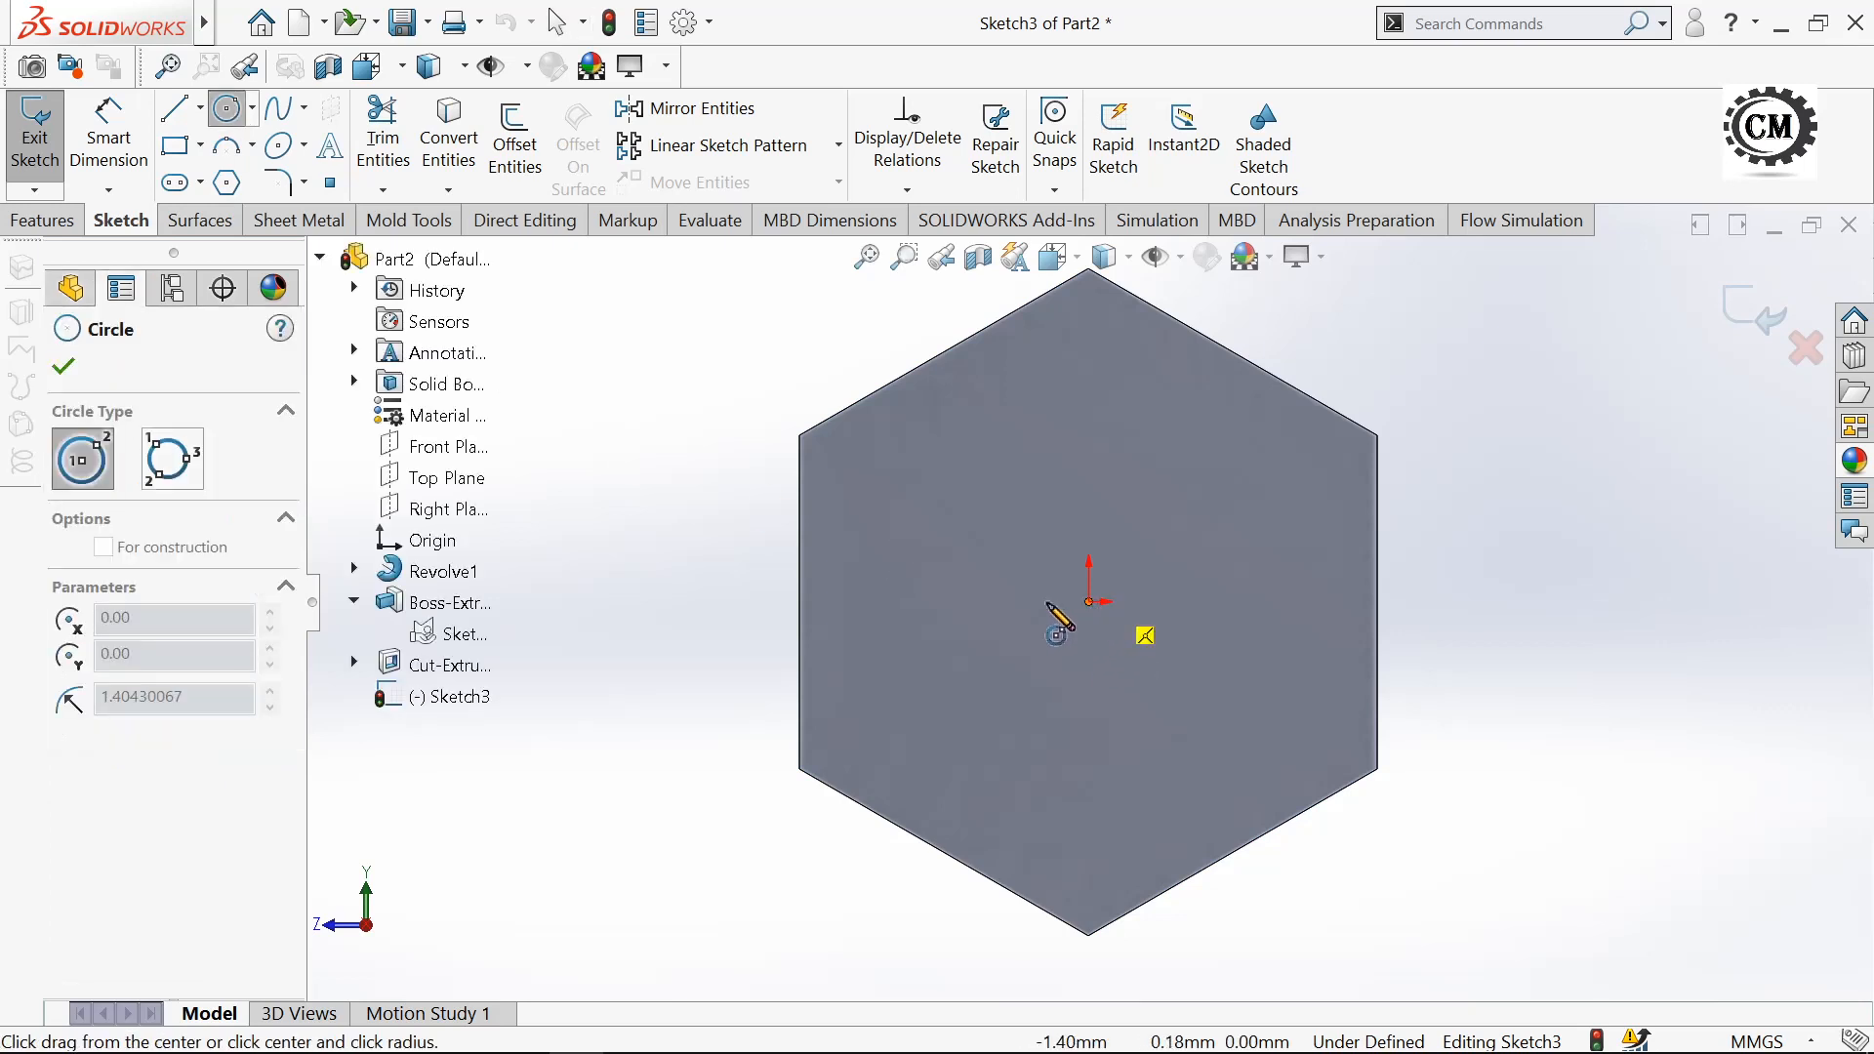
pyautogui.click(803, 602)
pyautogui.press('Escape')
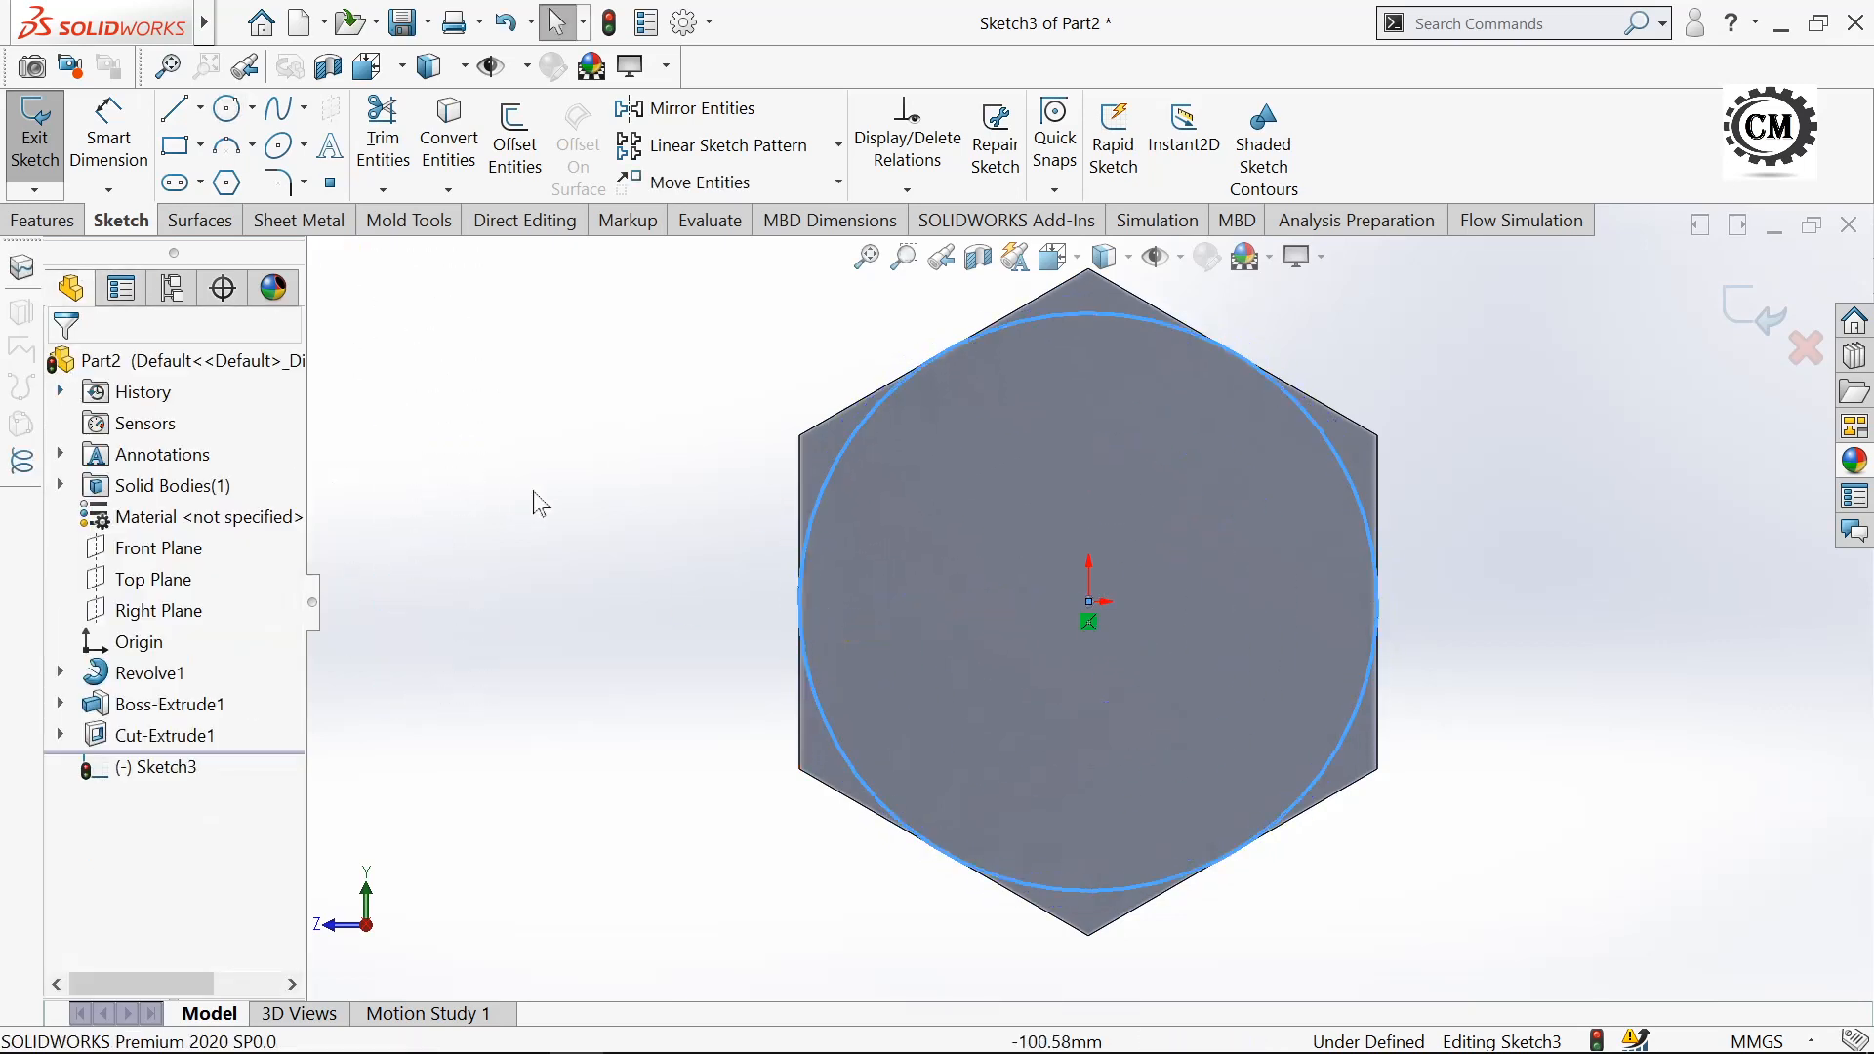
# - Dimension the circle's diameter, keeping its drawn size, and exit the sketch
pyautogui.click(108, 136)
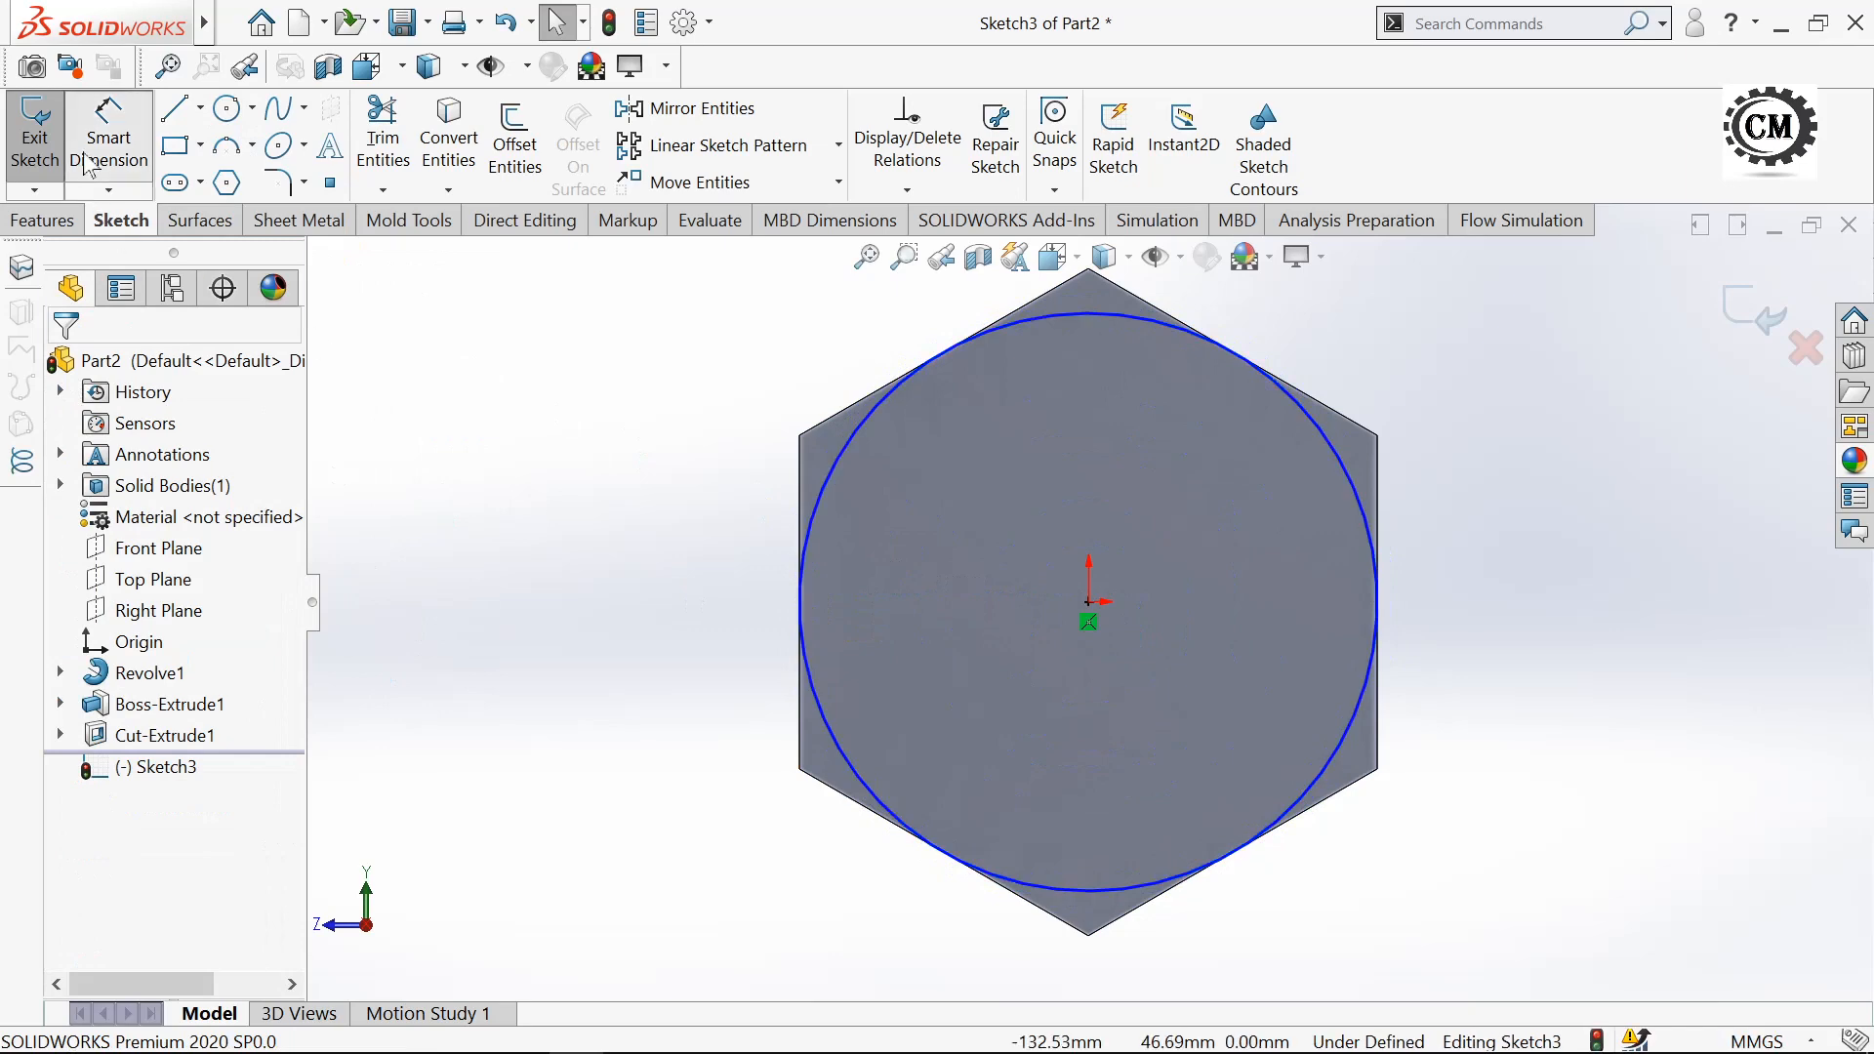
pyautogui.click(835, 474)
pyautogui.click(662, 551)
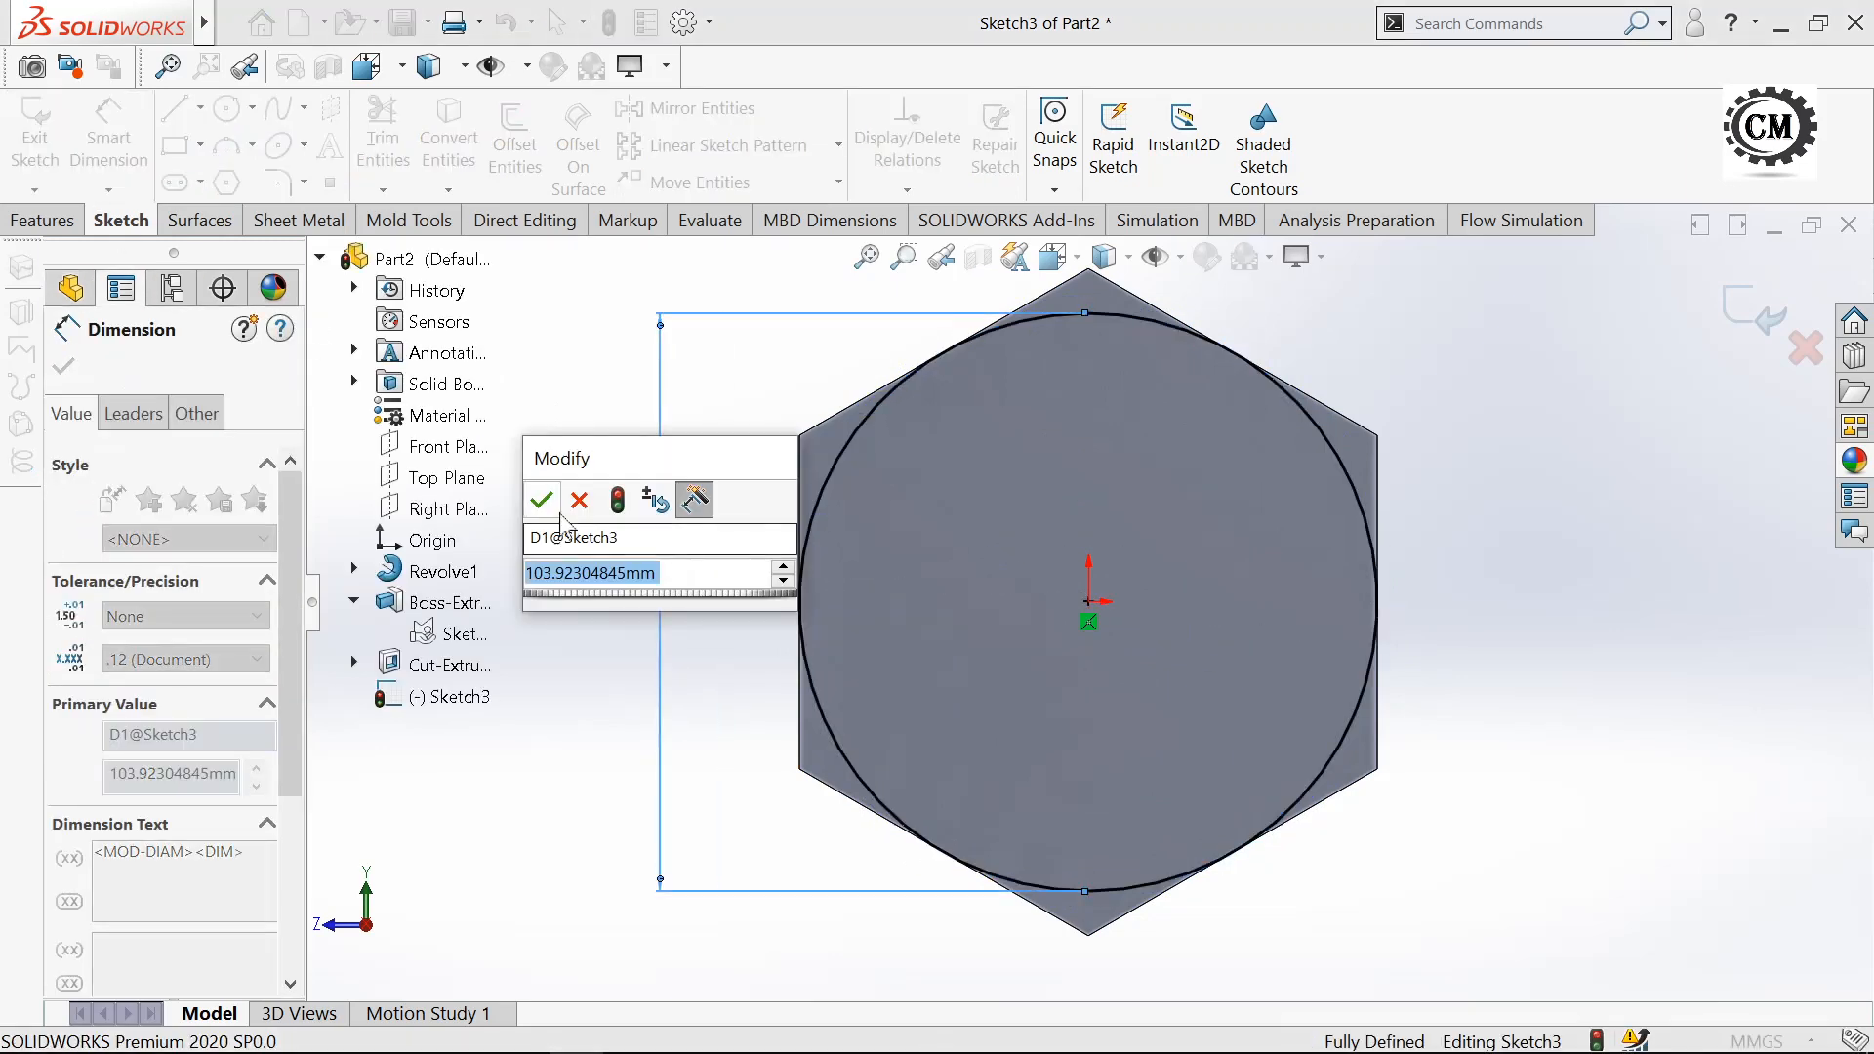
pyautogui.press('Return')
pyautogui.click(606, 701)
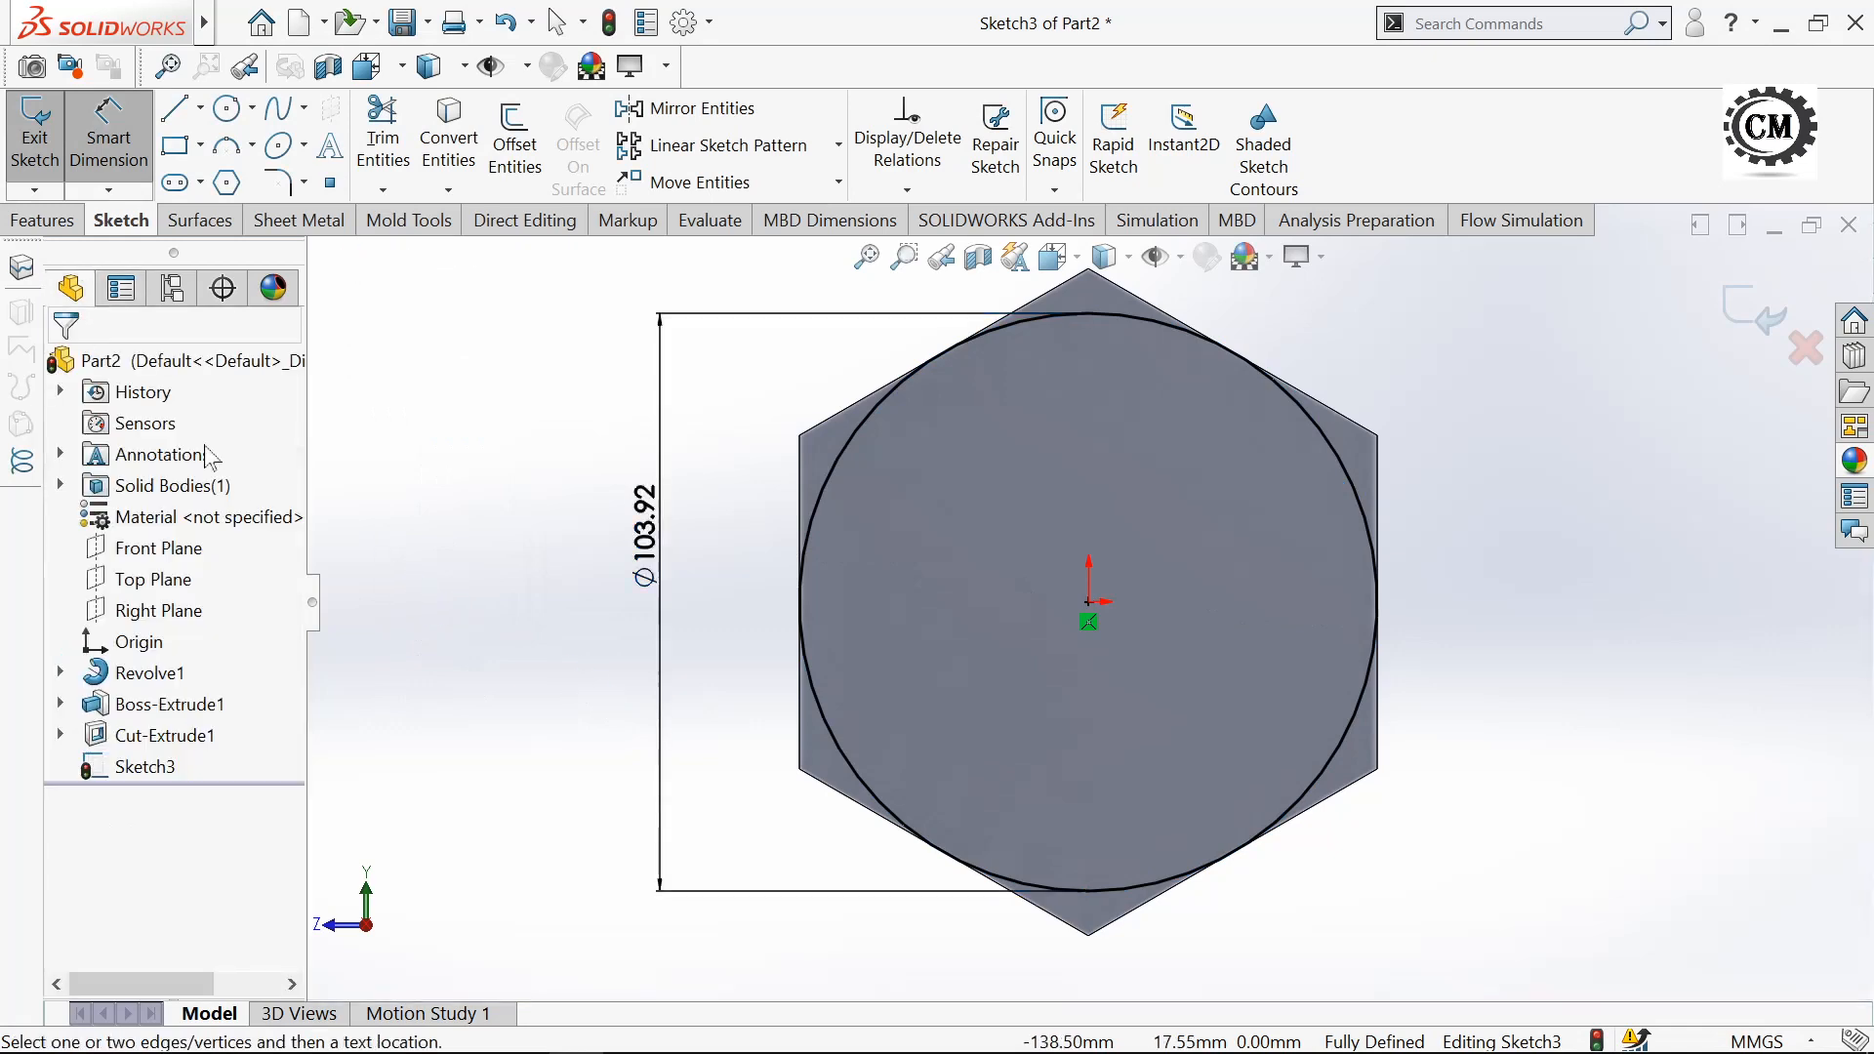
pyautogui.click(44, 146)
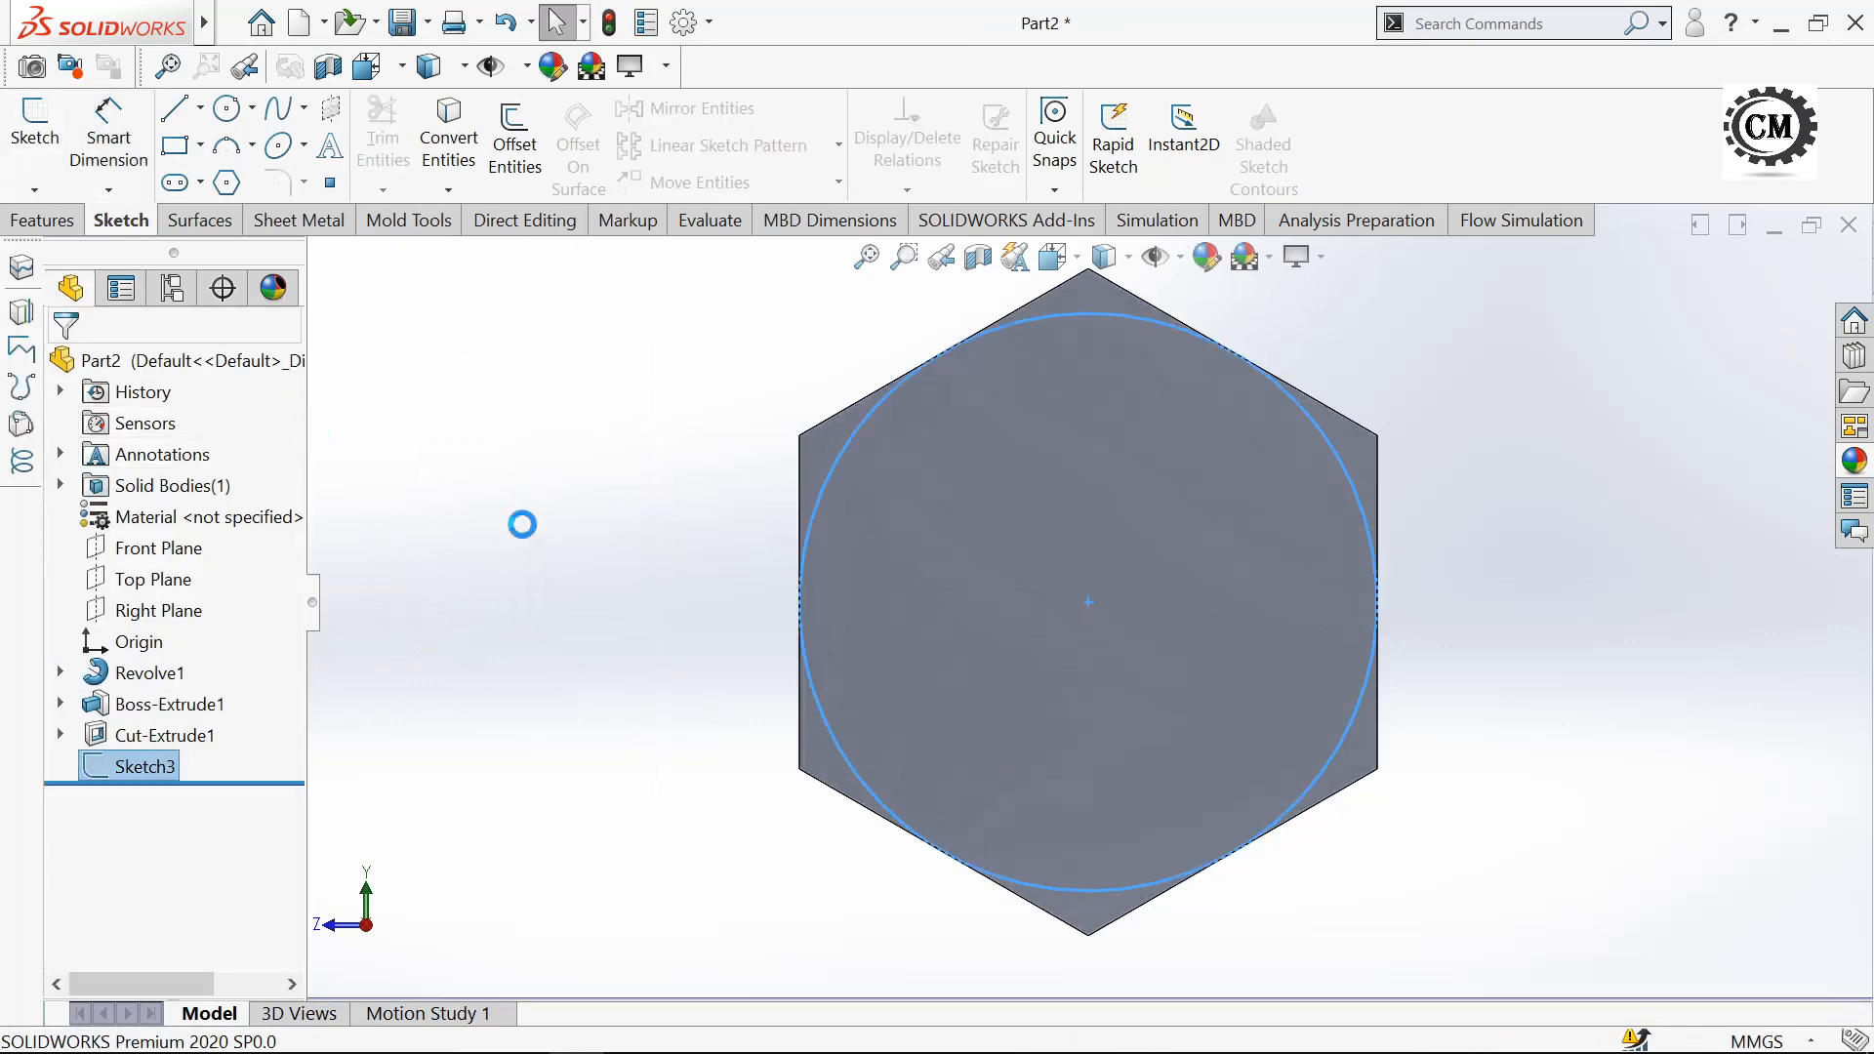
# - Start a Blind Extruded Cut from the circle sketch with a 60° draft
pyautogui.moveTo(523, 523); pyautogui.dragTo(572, 575, button='middle')
pyautogui.click(62, 222)
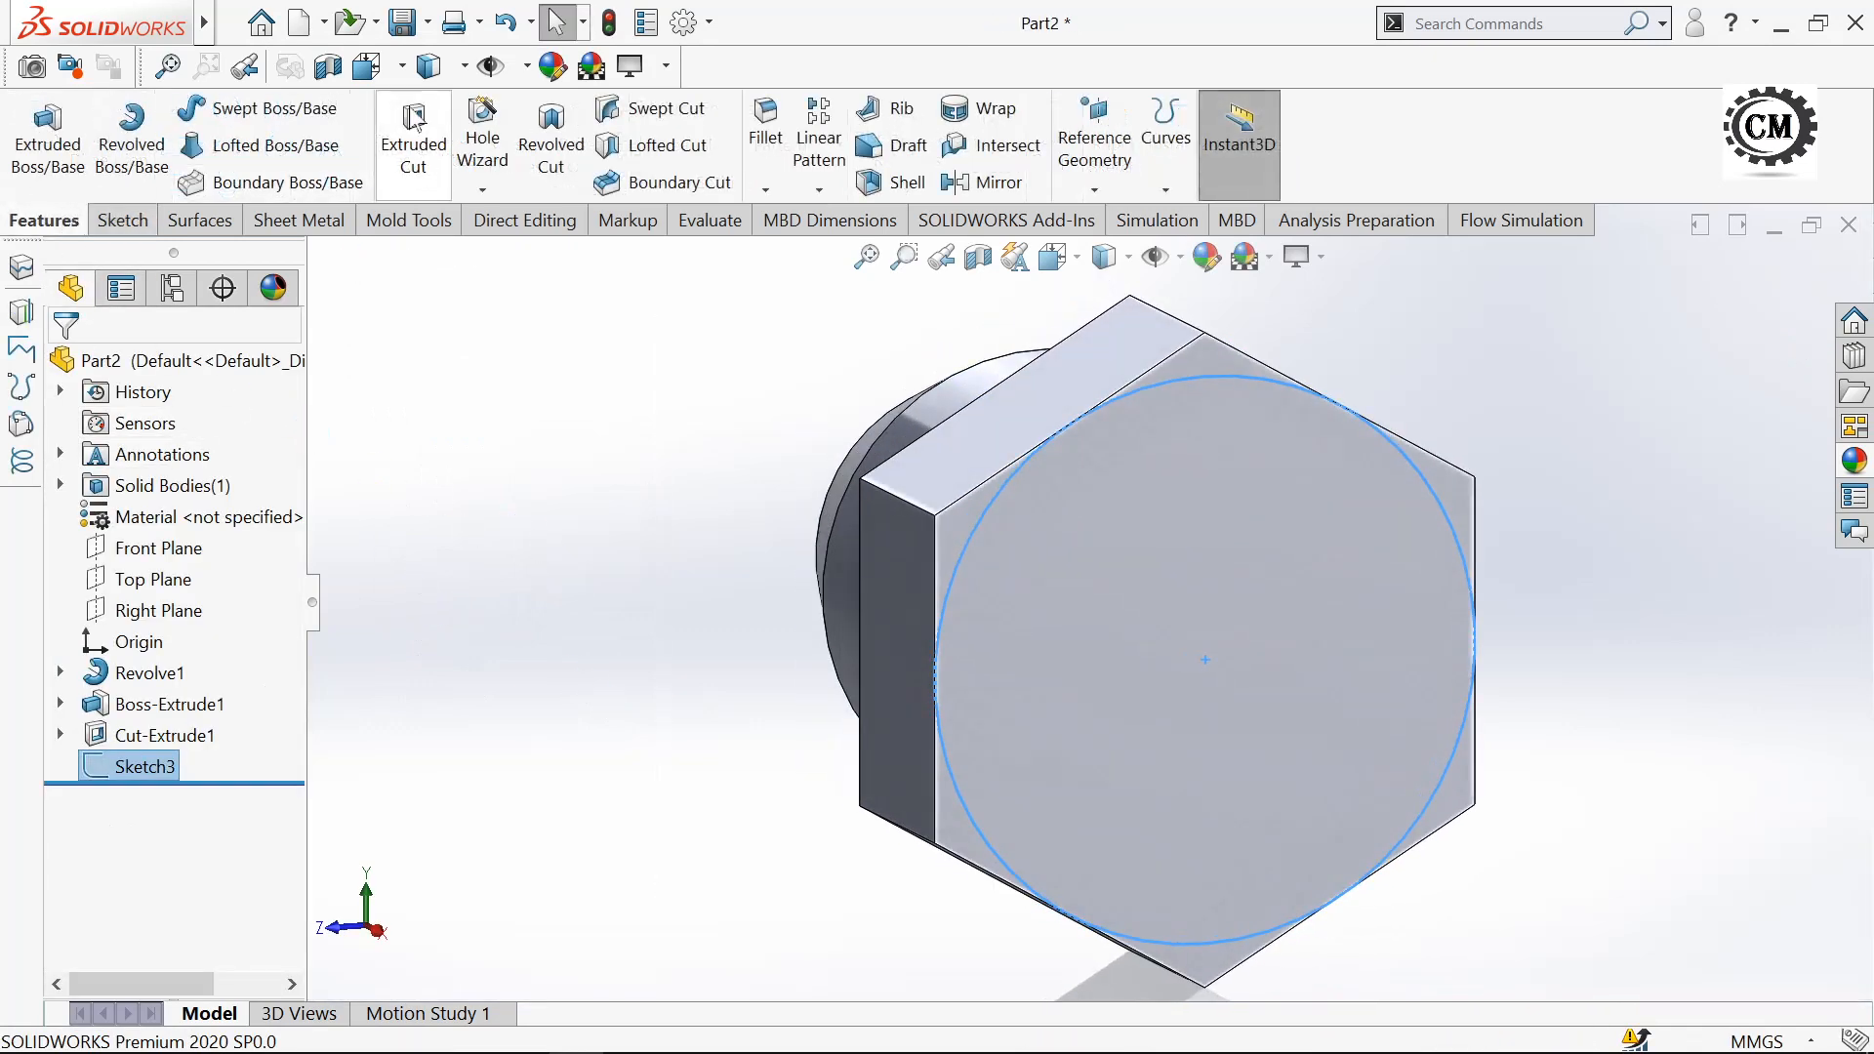
pyautogui.click(415, 124)
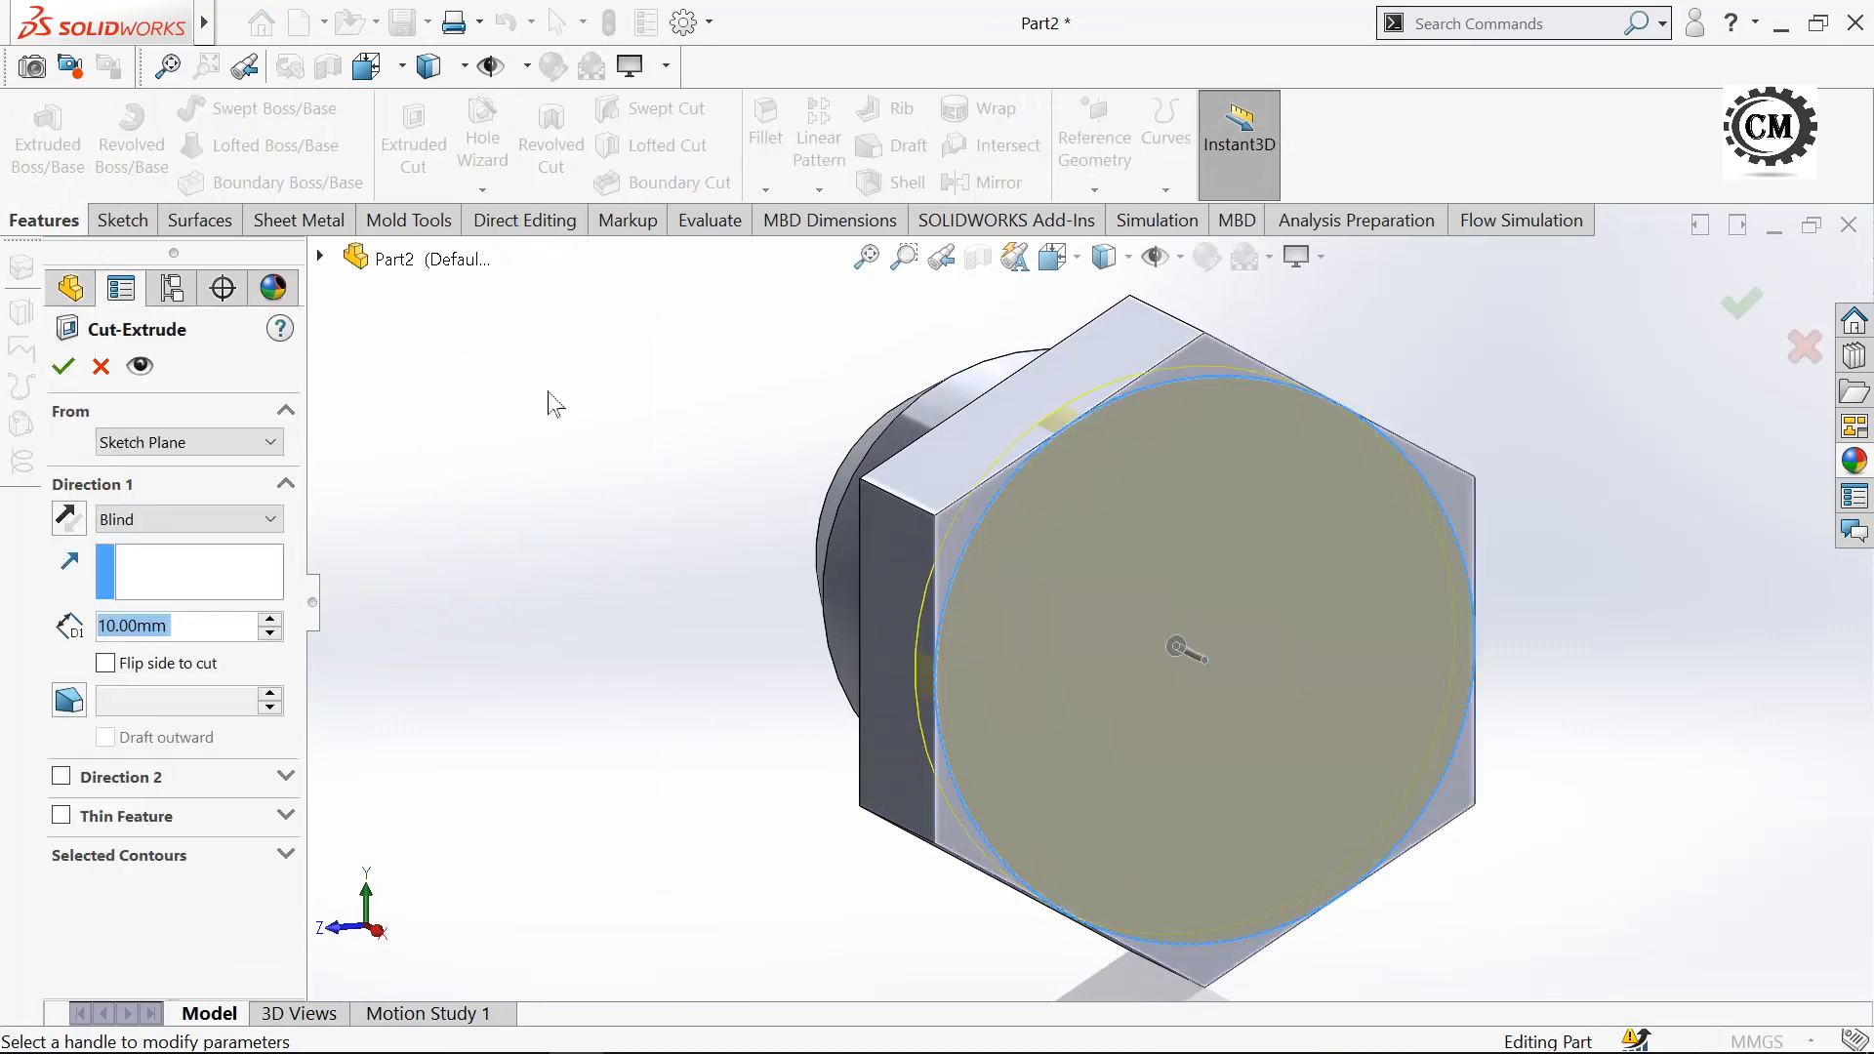
pyautogui.click(108, 520)
pyautogui.click(127, 534)
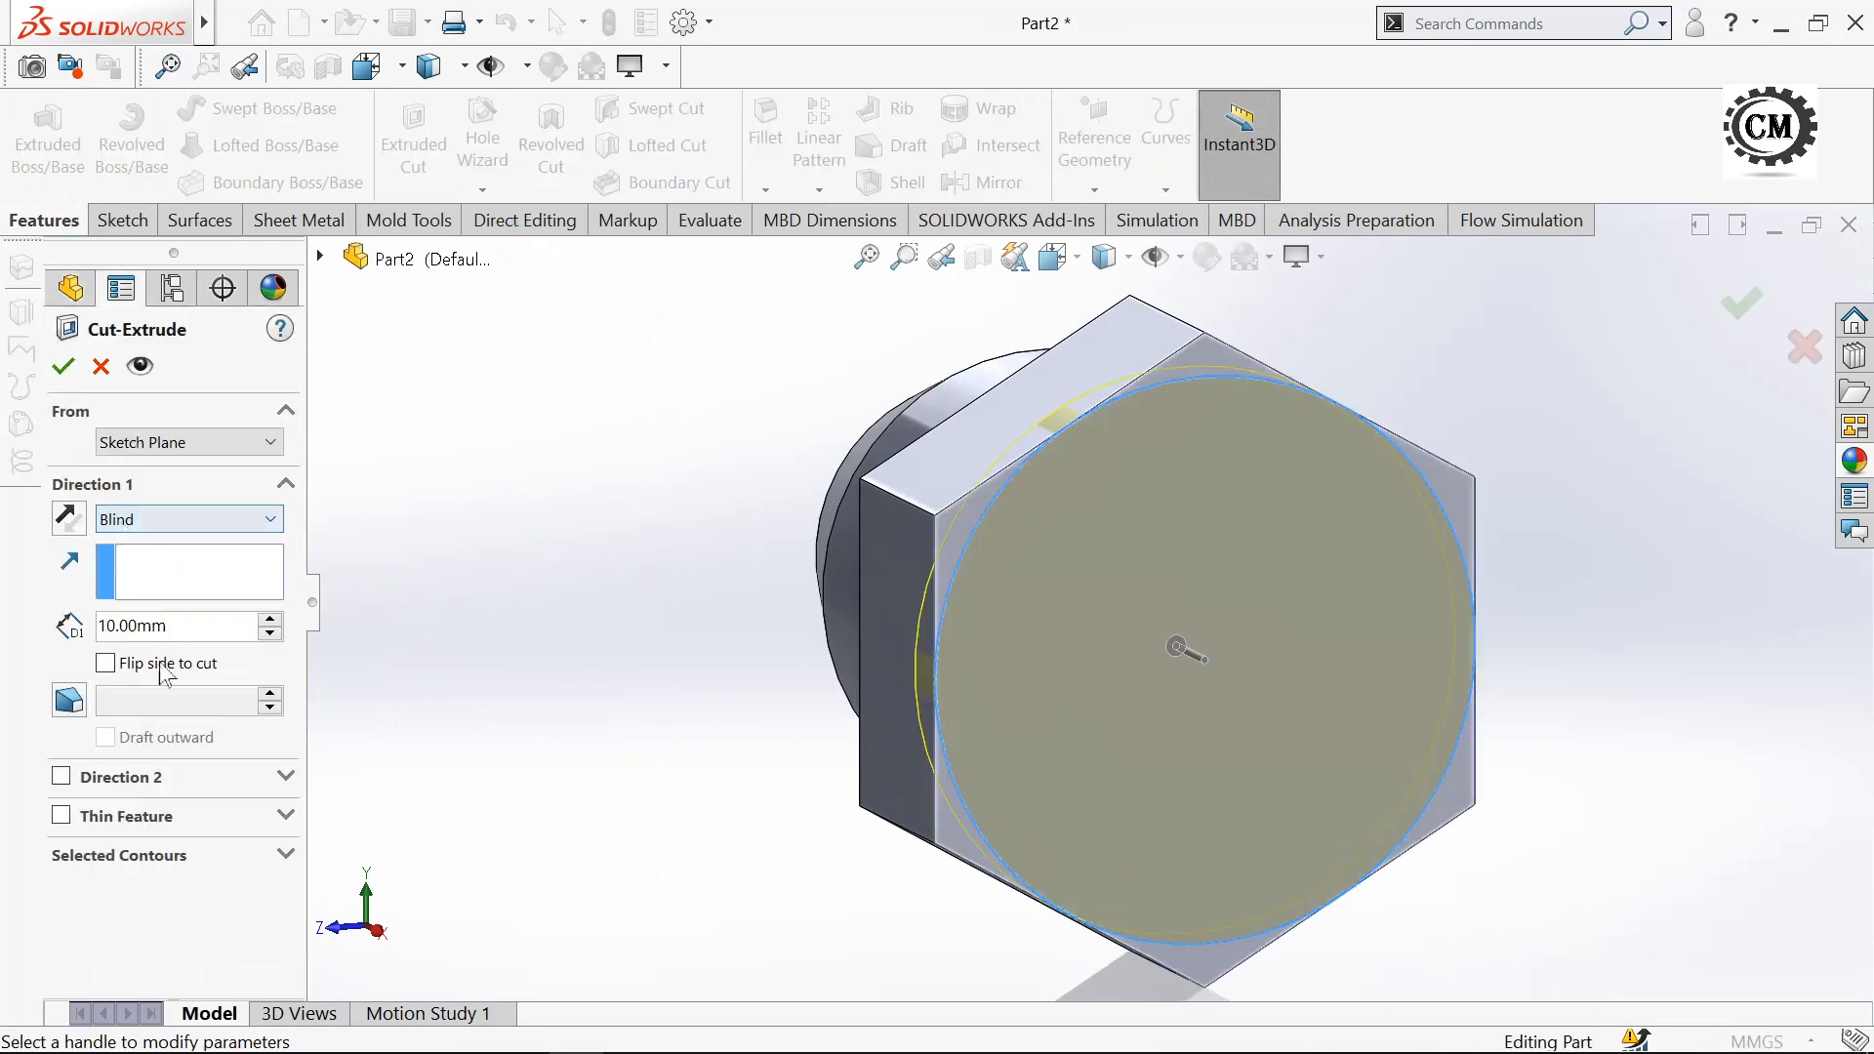
pyautogui.click(70, 703)
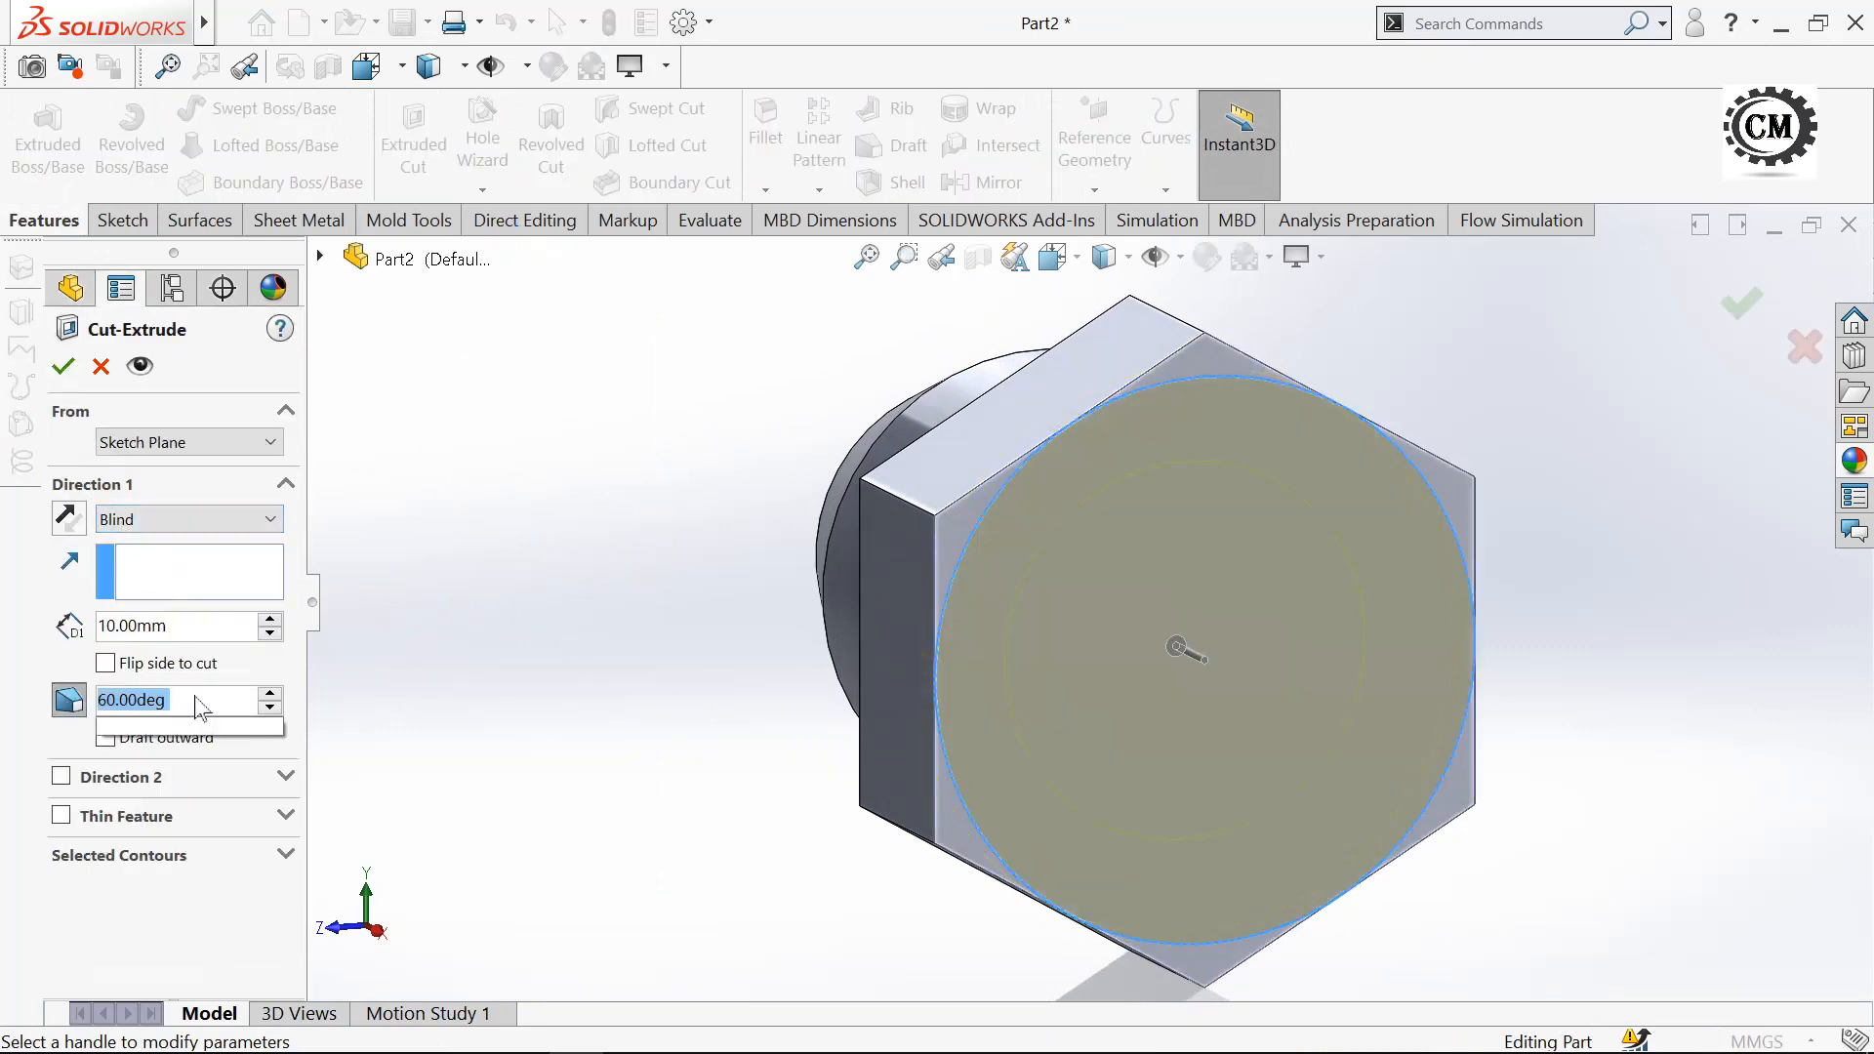
pyautogui.write('60')
# - Flip the side to cut, set the depth to 100 mm, and complete the cut to chamfer the flange corners
pyautogui.press('Return')
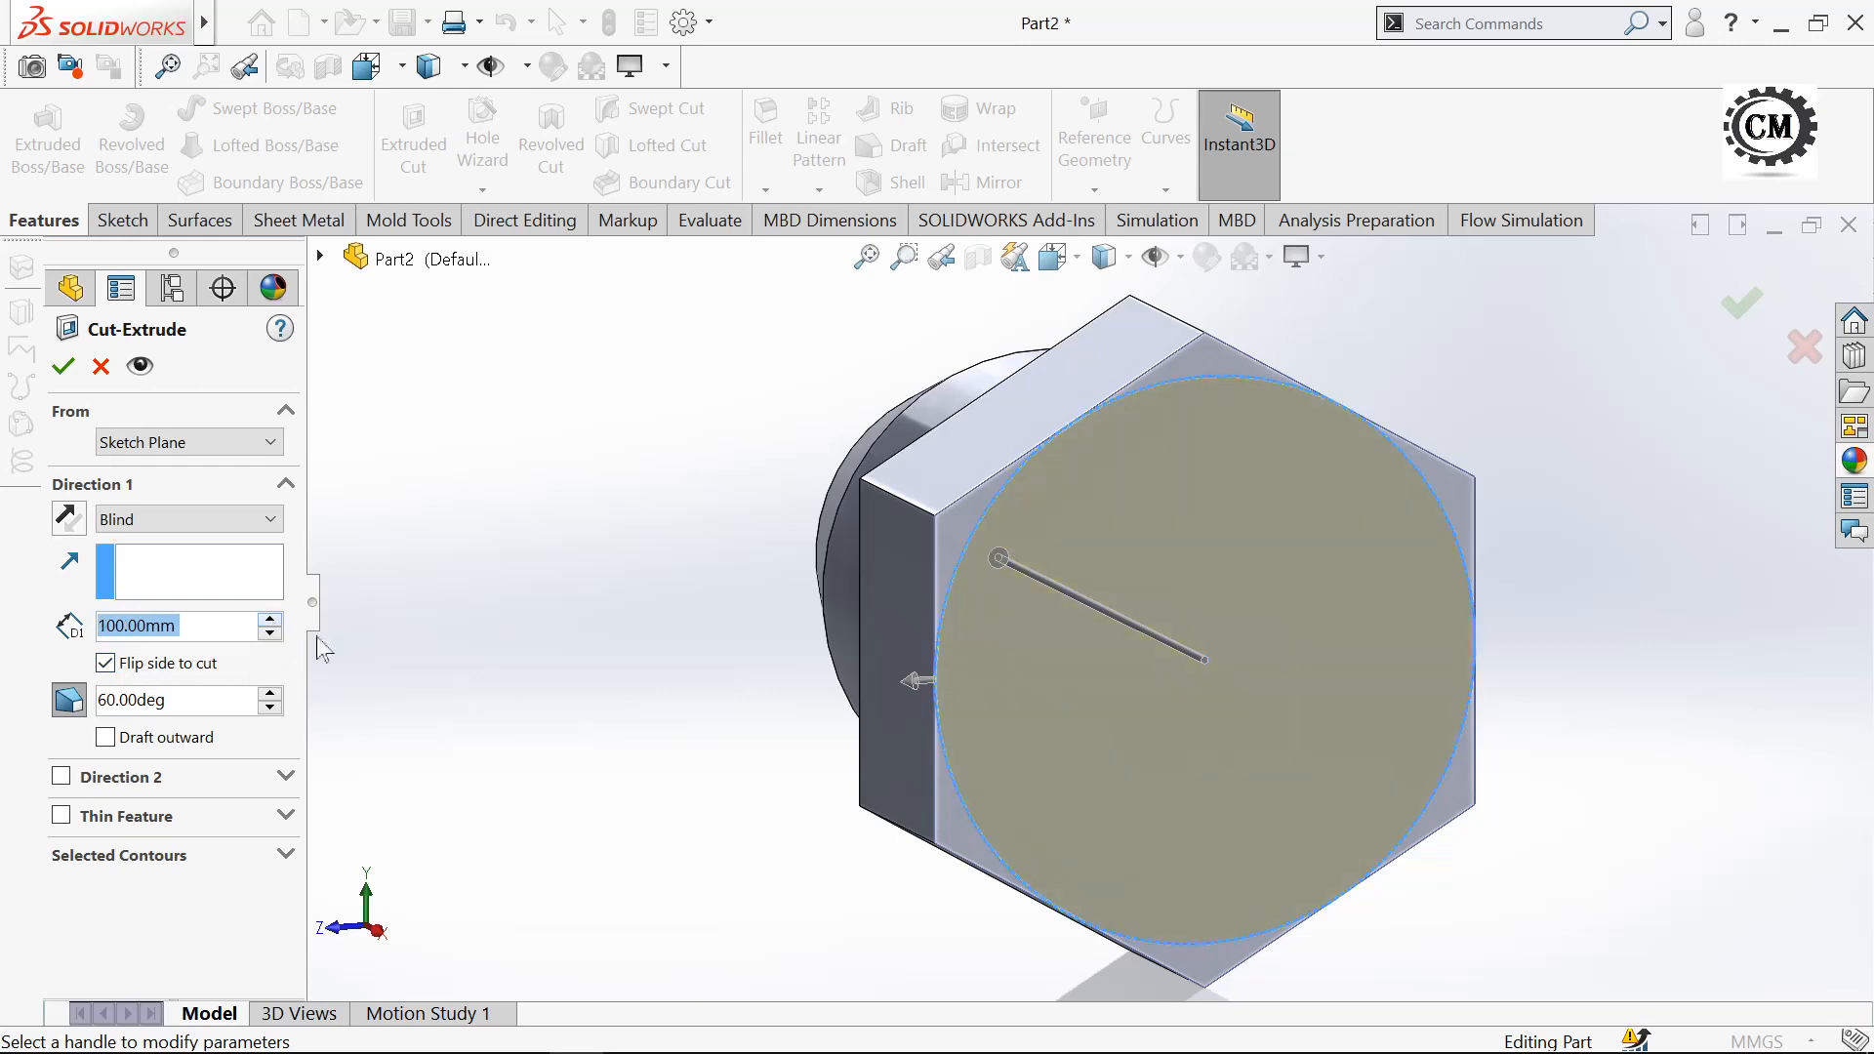
pyautogui.moveTo(535, 695)
pyautogui.mouseDown(button='middle')
pyautogui.moveTo(607, 725)
pyautogui.moveTo(557, 724)
pyautogui.mouseUp(button='middle')
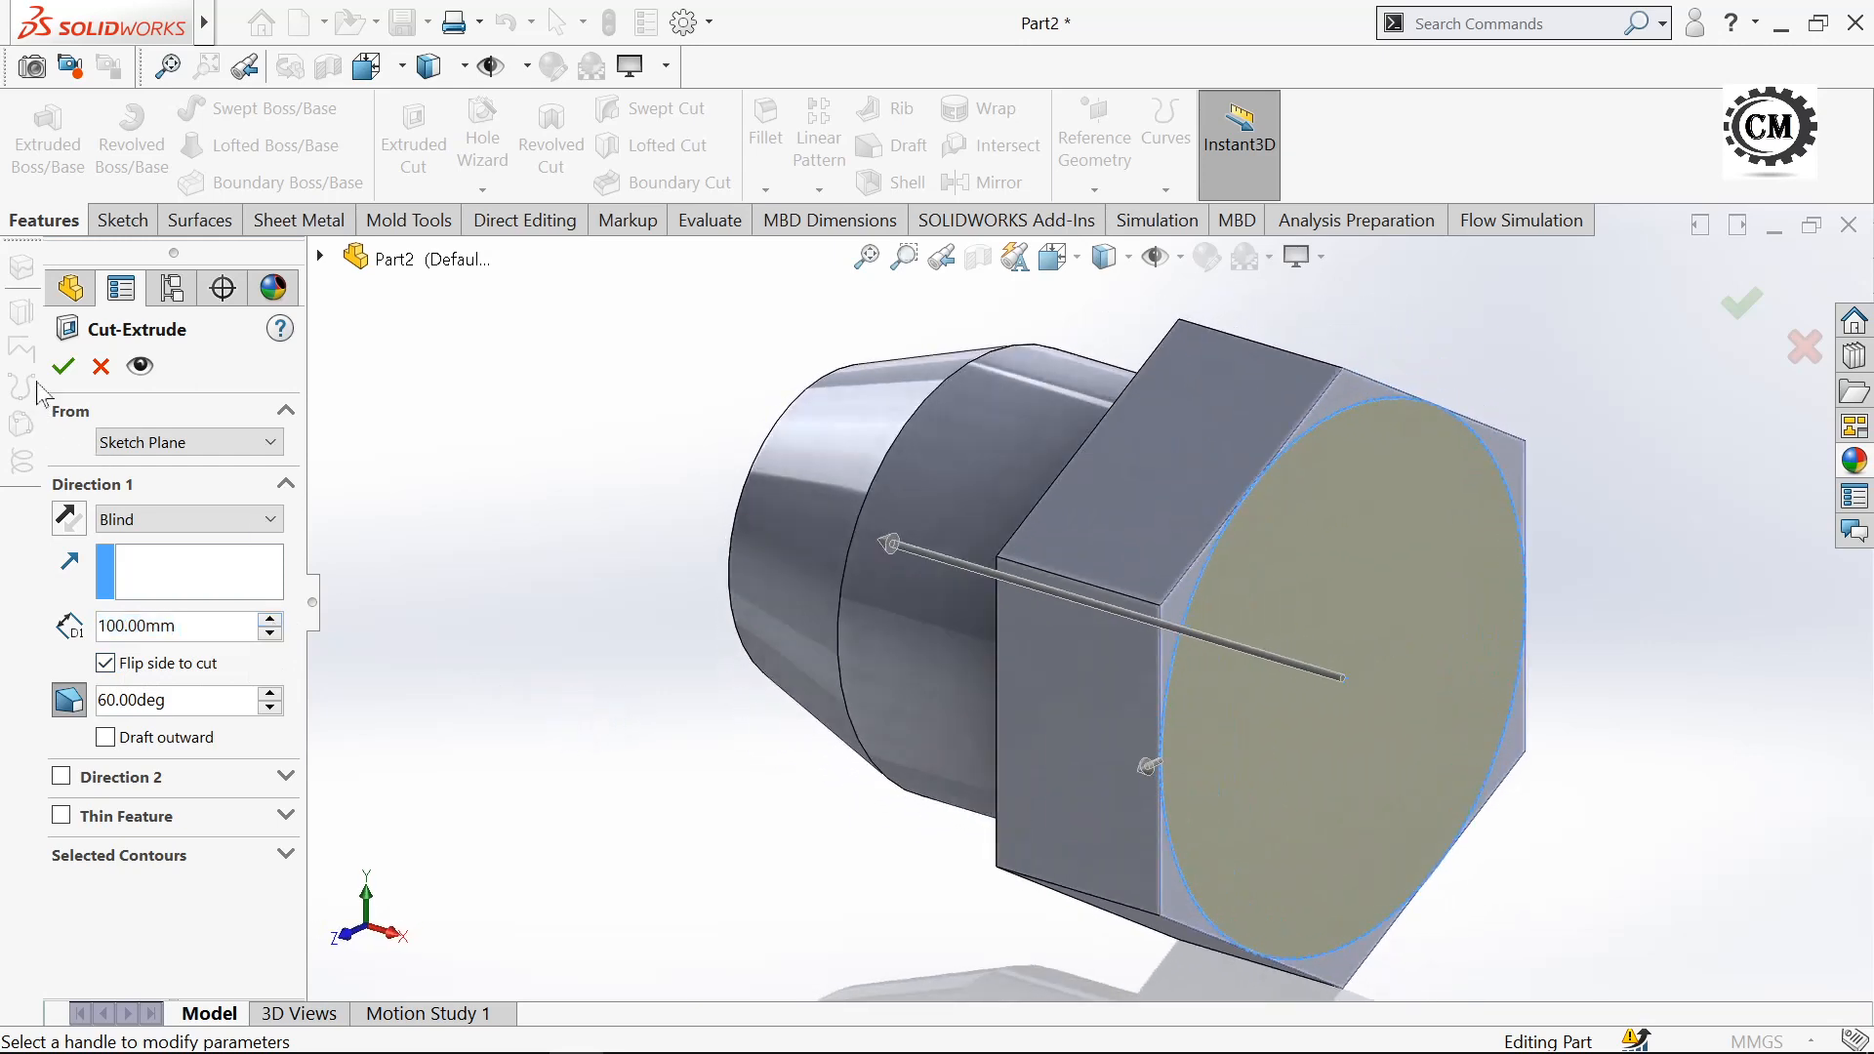
pyautogui.press('Return')
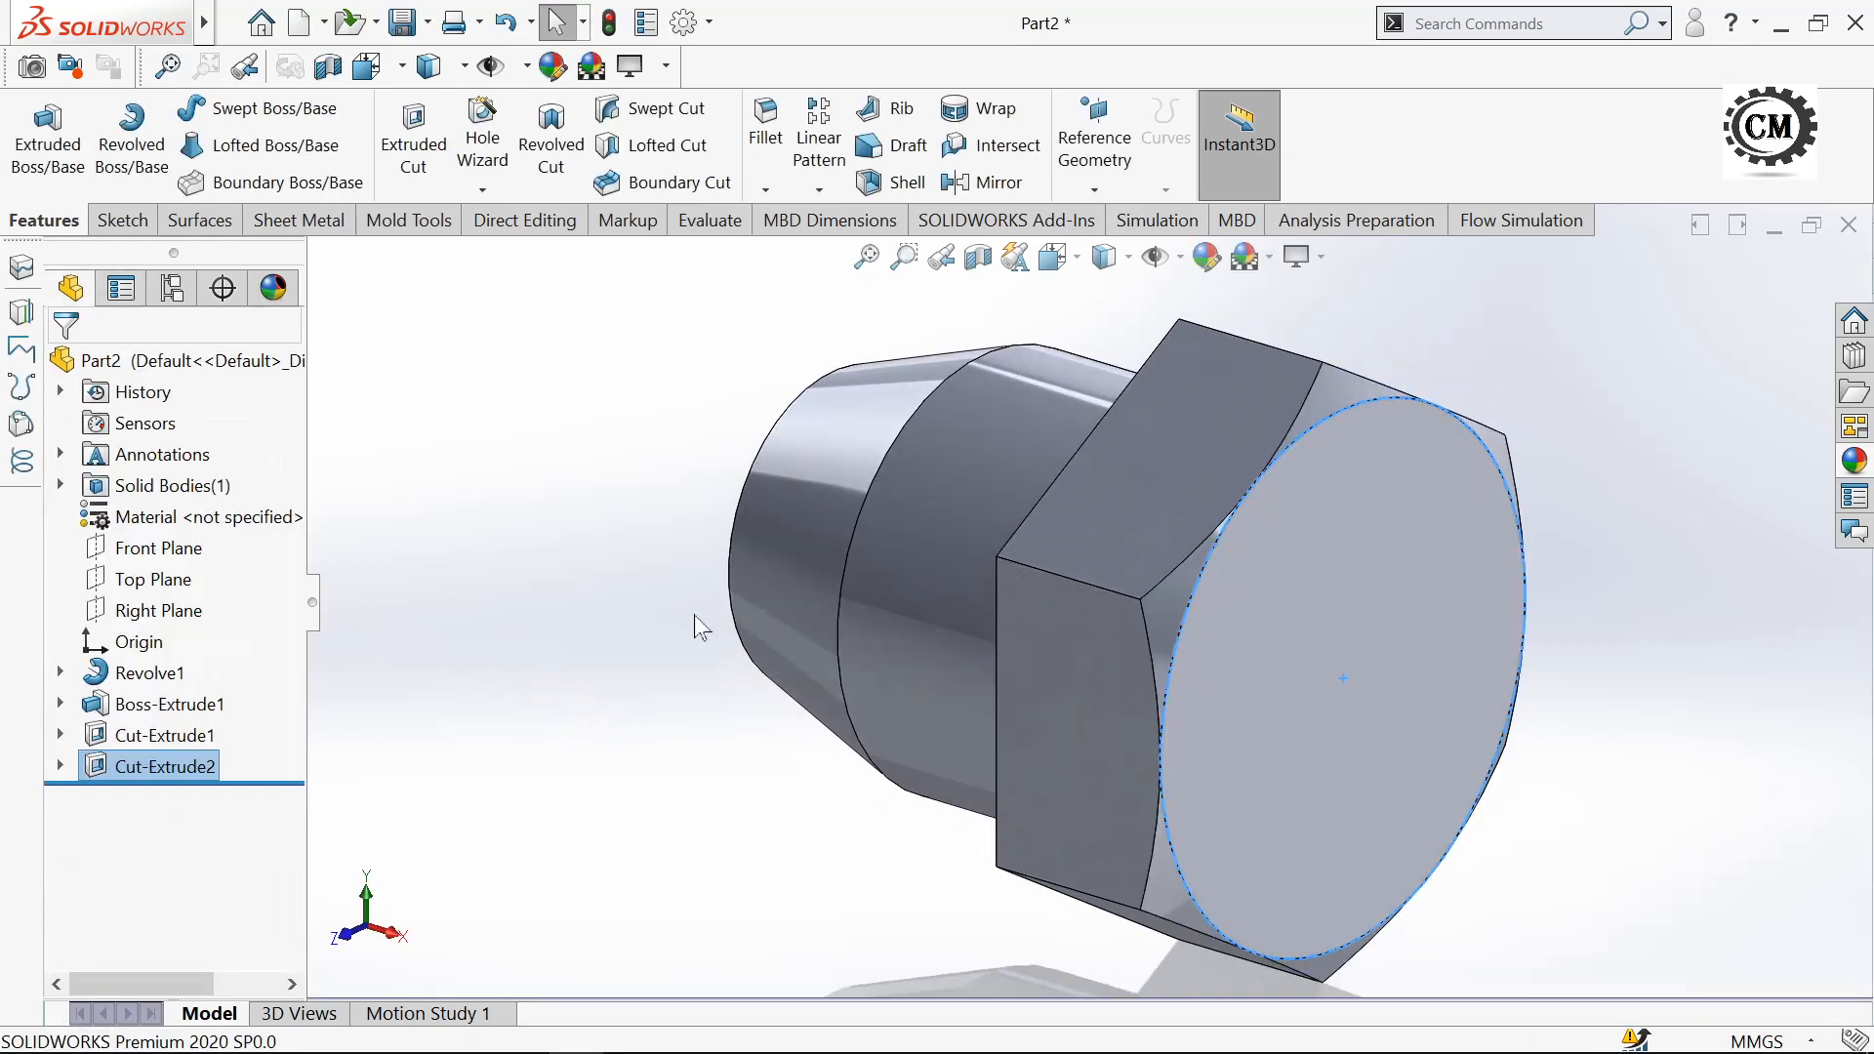
pyautogui.moveTo(694, 615); pyautogui.dragTo(656, 466, button='middle')
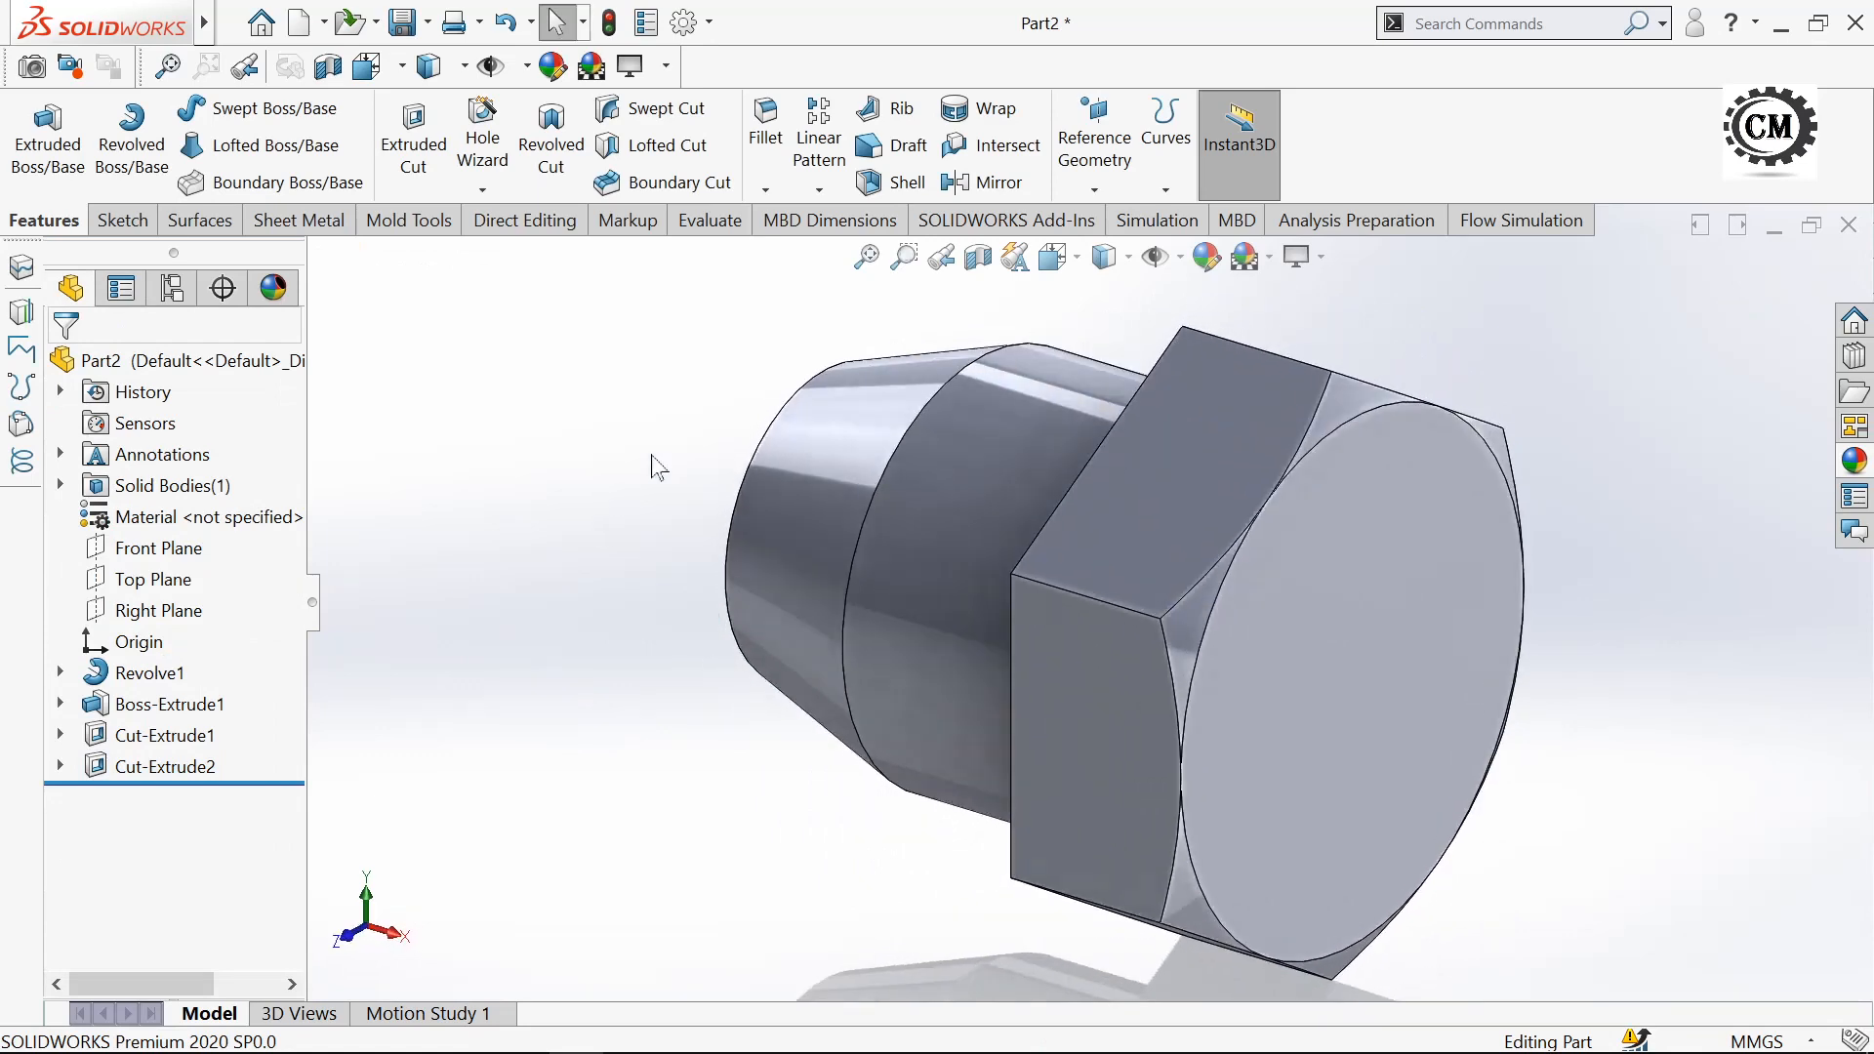
# - Create a reference plane midway between the flange's outer and inner hexagonal faces
pyautogui.click(1095, 188)
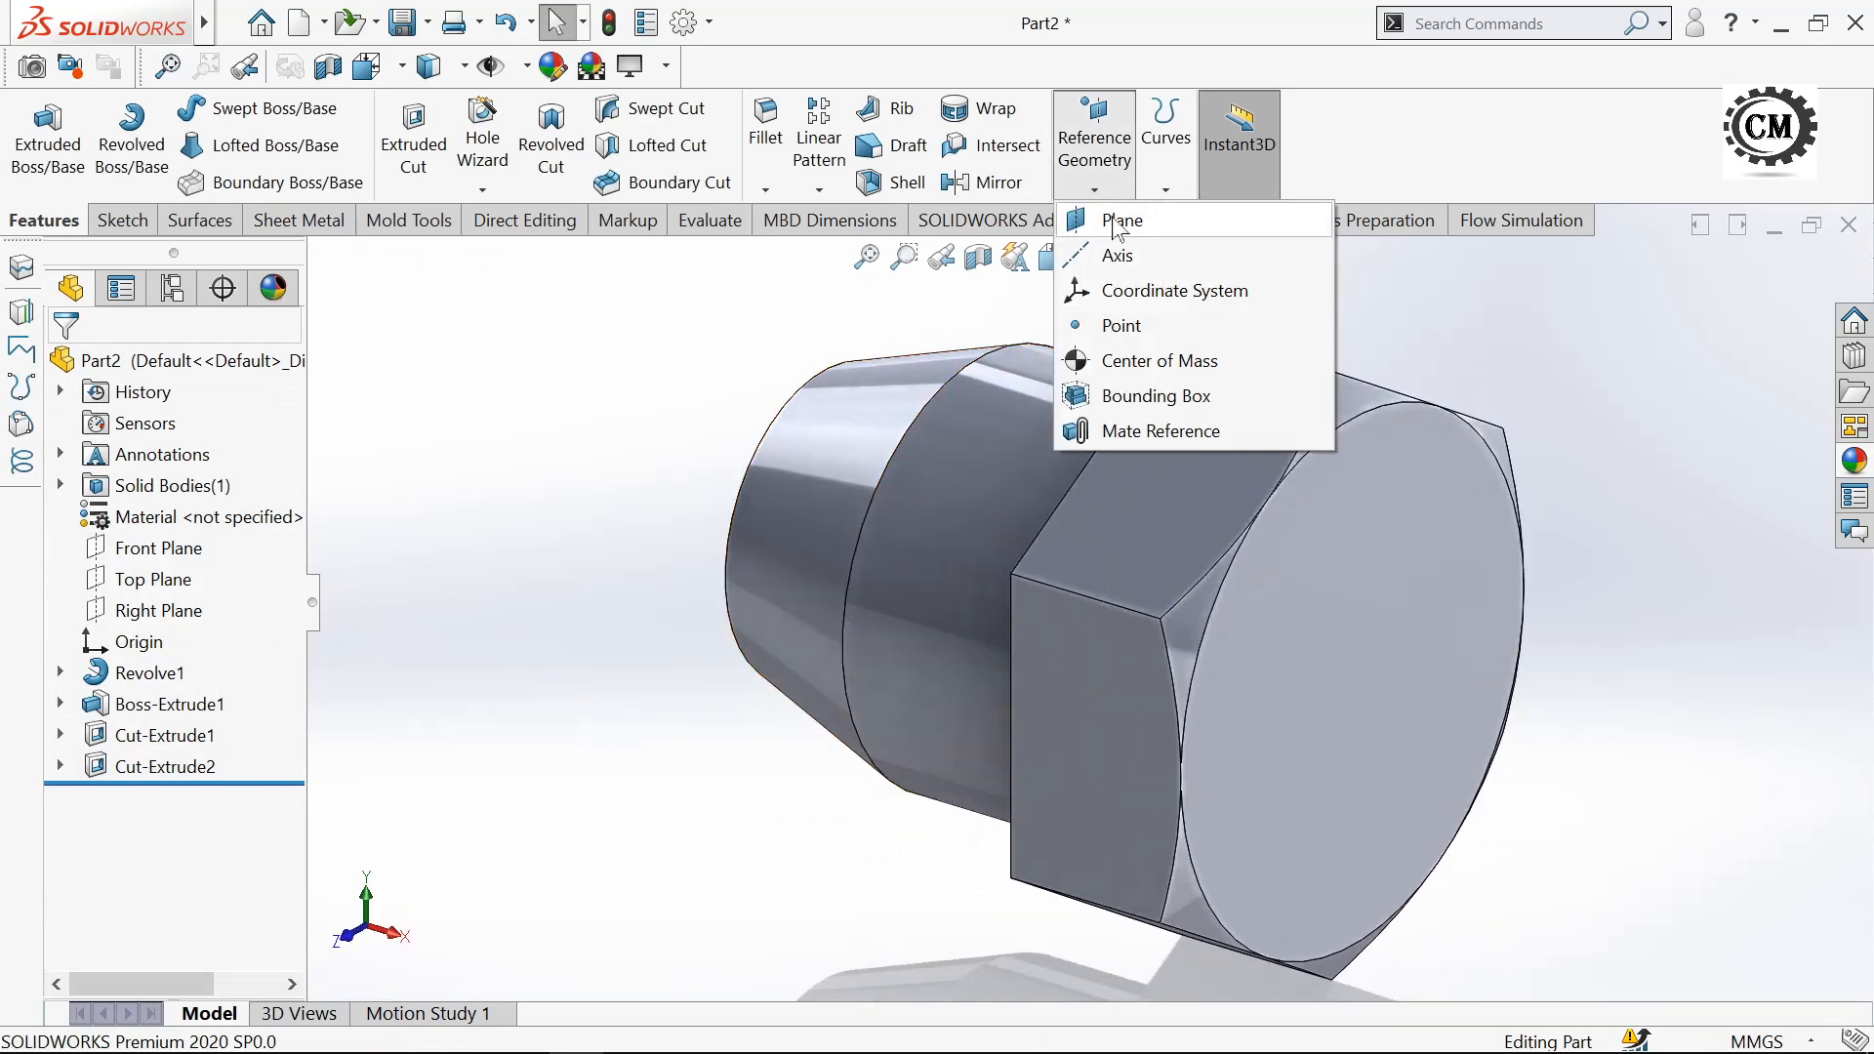
pyautogui.click(1117, 221)
pyautogui.click(1379, 662)
pyautogui.moveTo(860, 767); pyautogui.dragTo(881, 809, button='middle')
pyautogui.click(1106, 593)
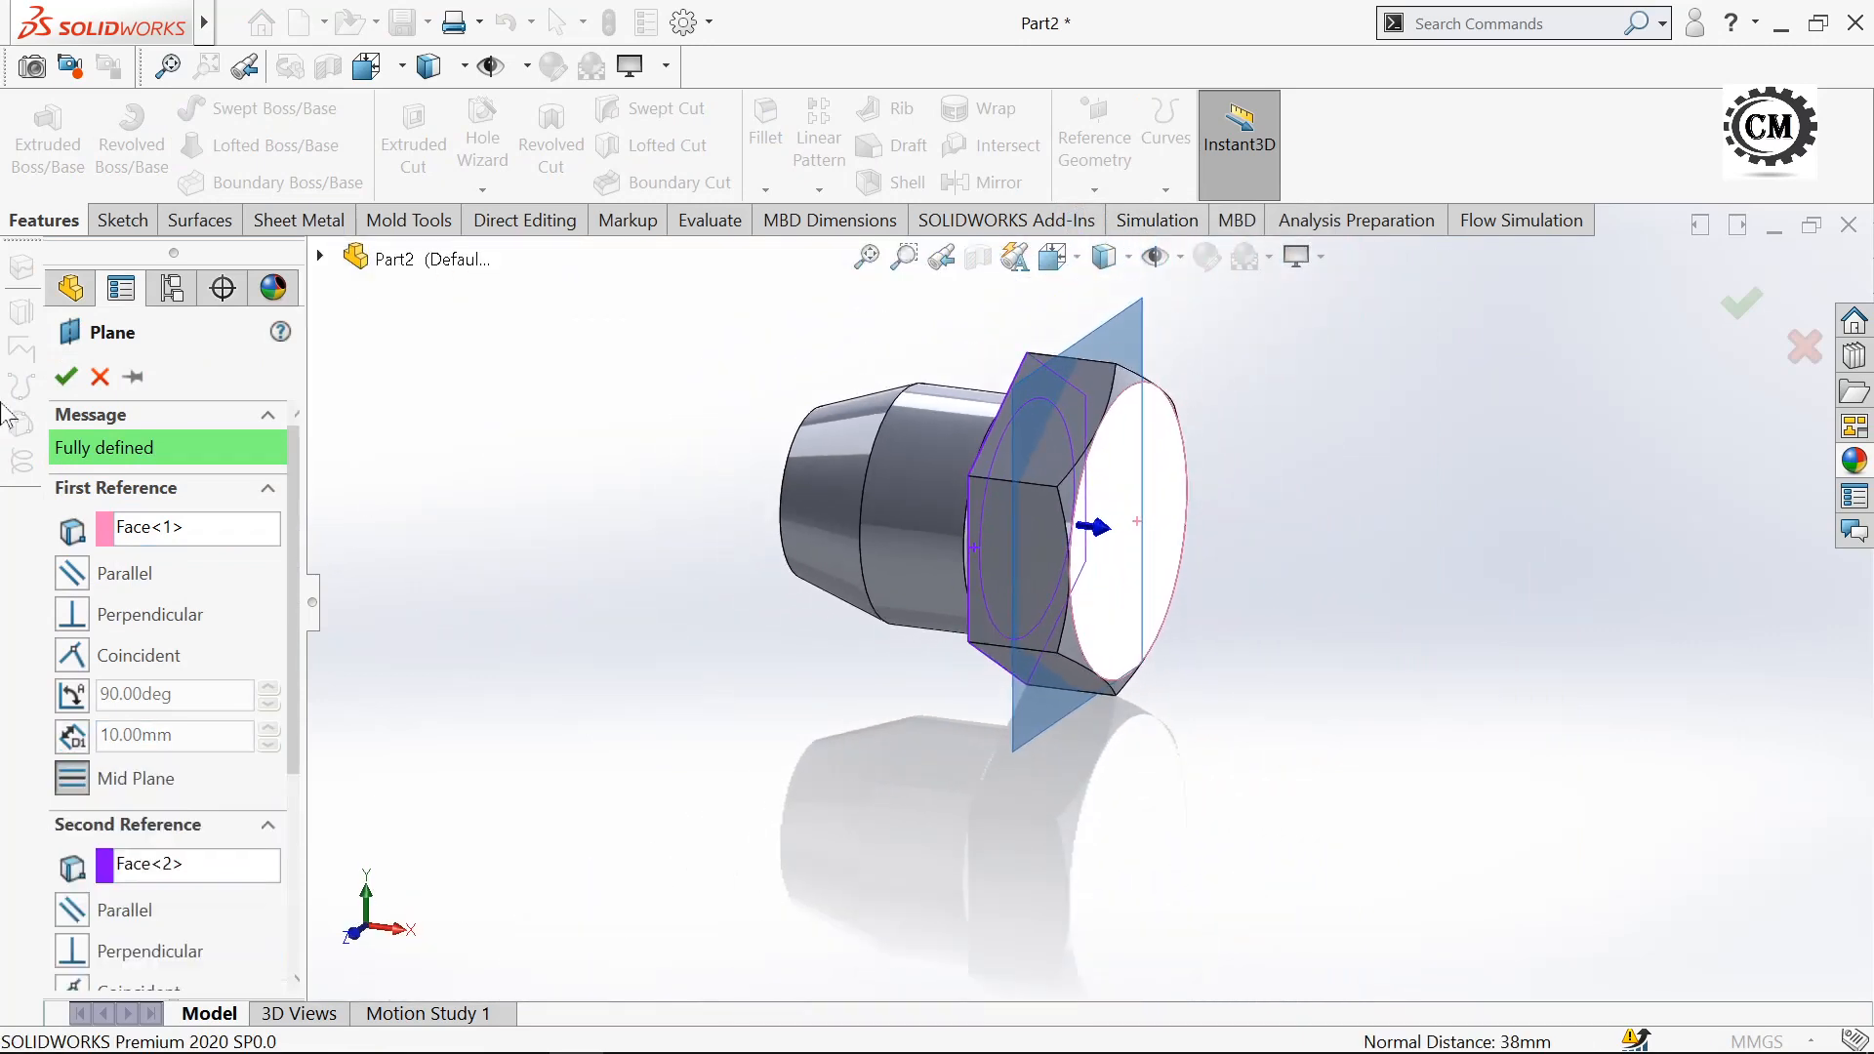
pyautogui.click(66, 376)
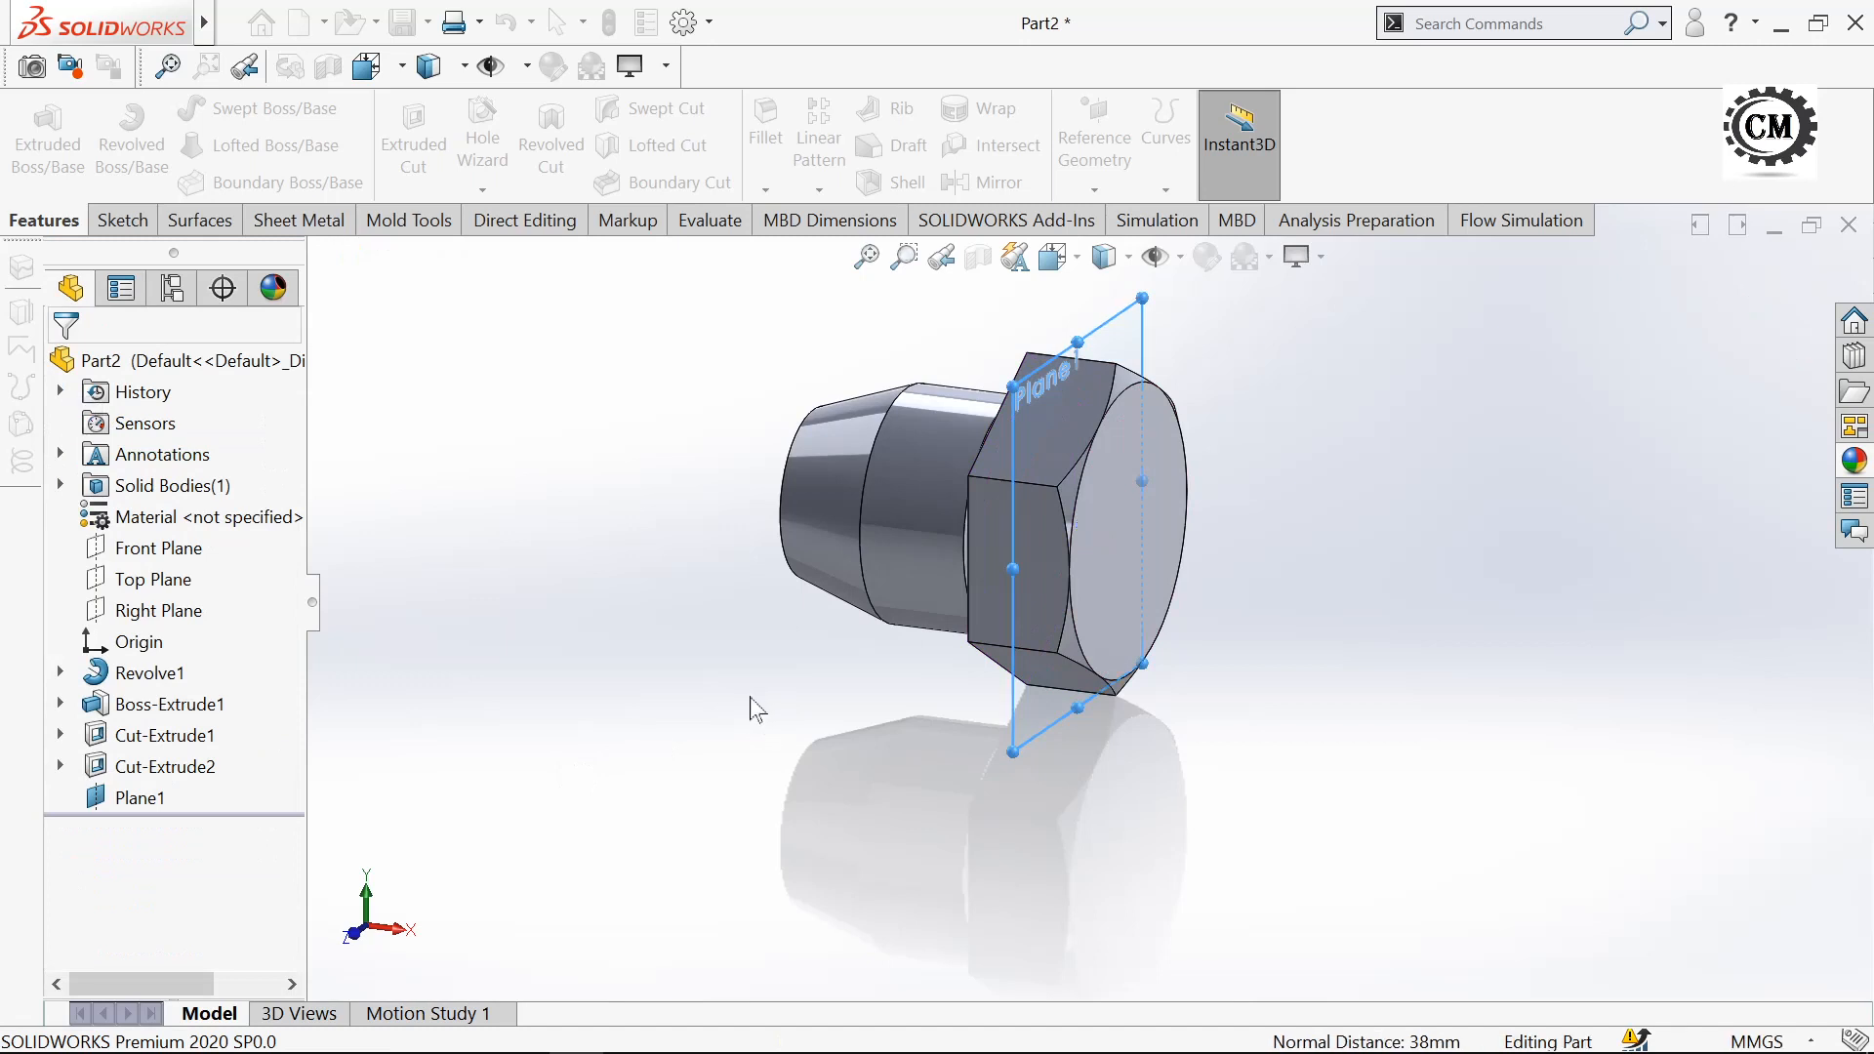
pyautogui.moveTo(757, 709)
pyautogui.mouseDown(button='middle')
pyautogui.moveTo(657, 703)
pyautogui.moveTo(739, 719)
pyautogui.mouseUp(button='middle')
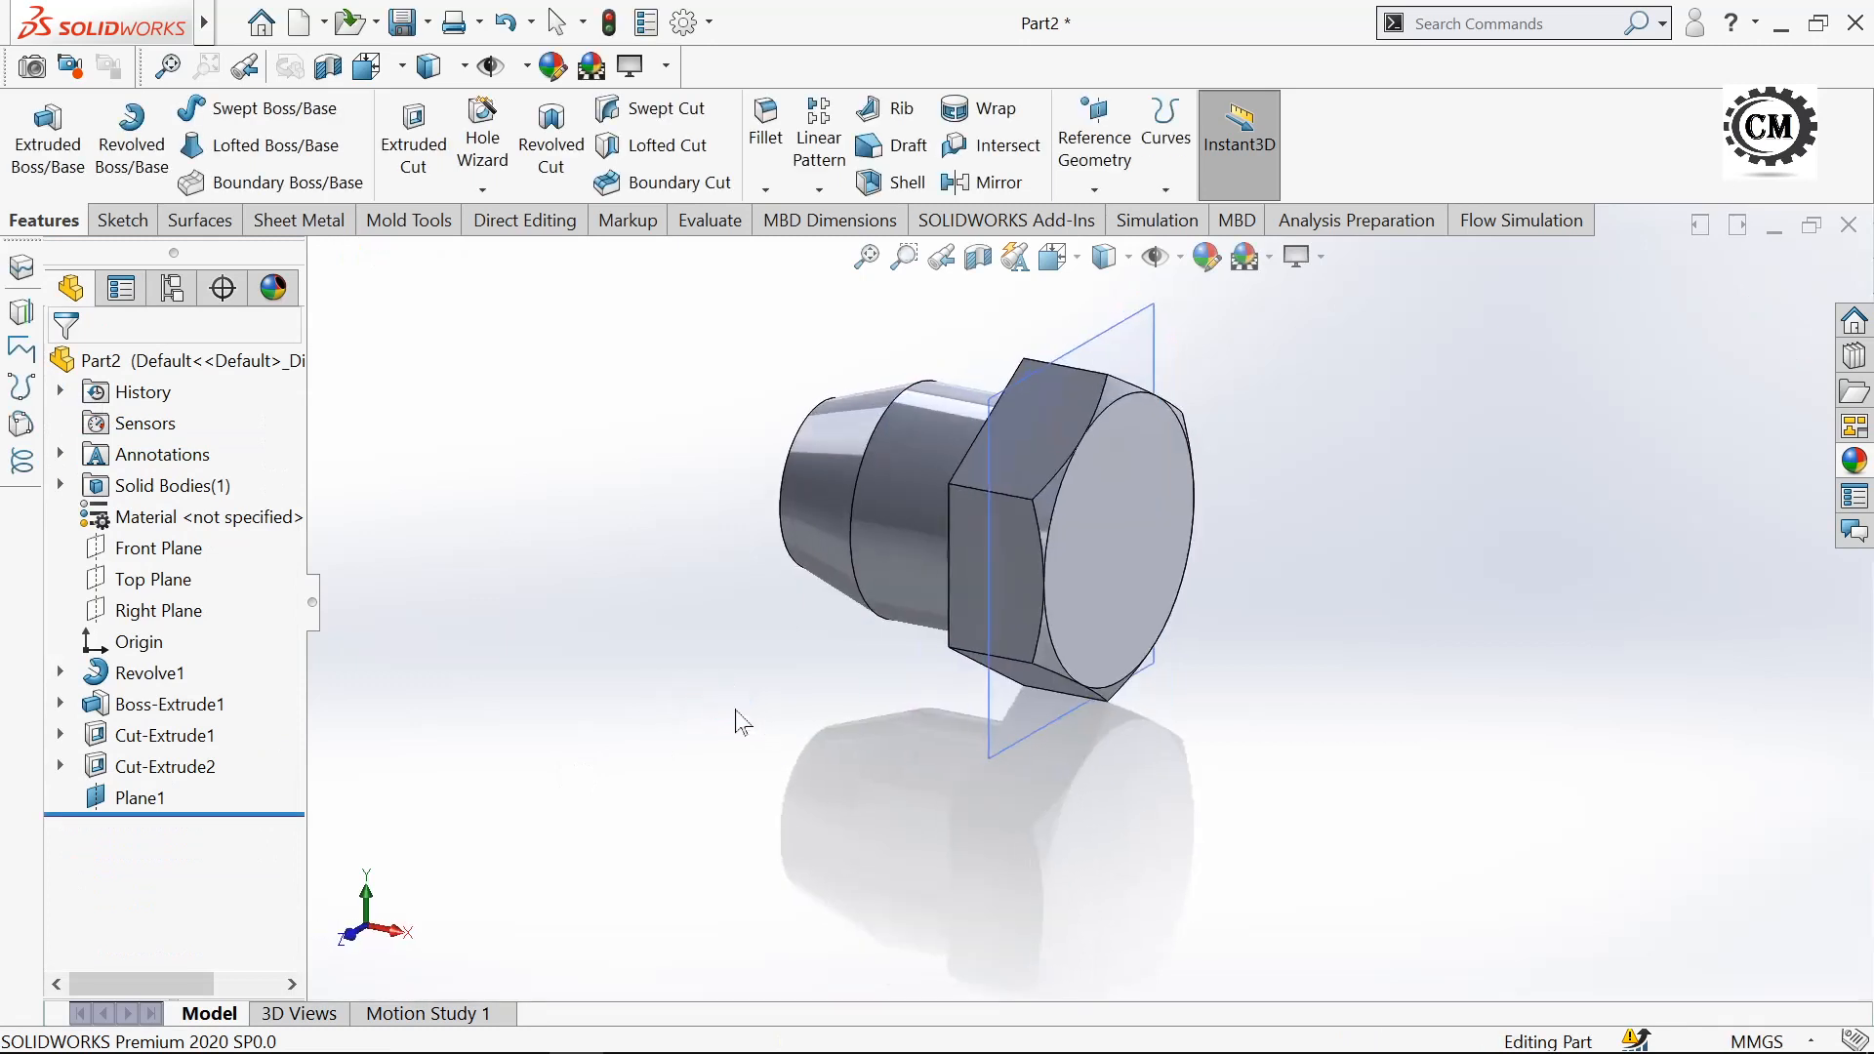
# - Mirror the drafted corner cut Cut-Extrude2 about the flange's mid-plane, Plane1
pyautogui.click(997, 184)
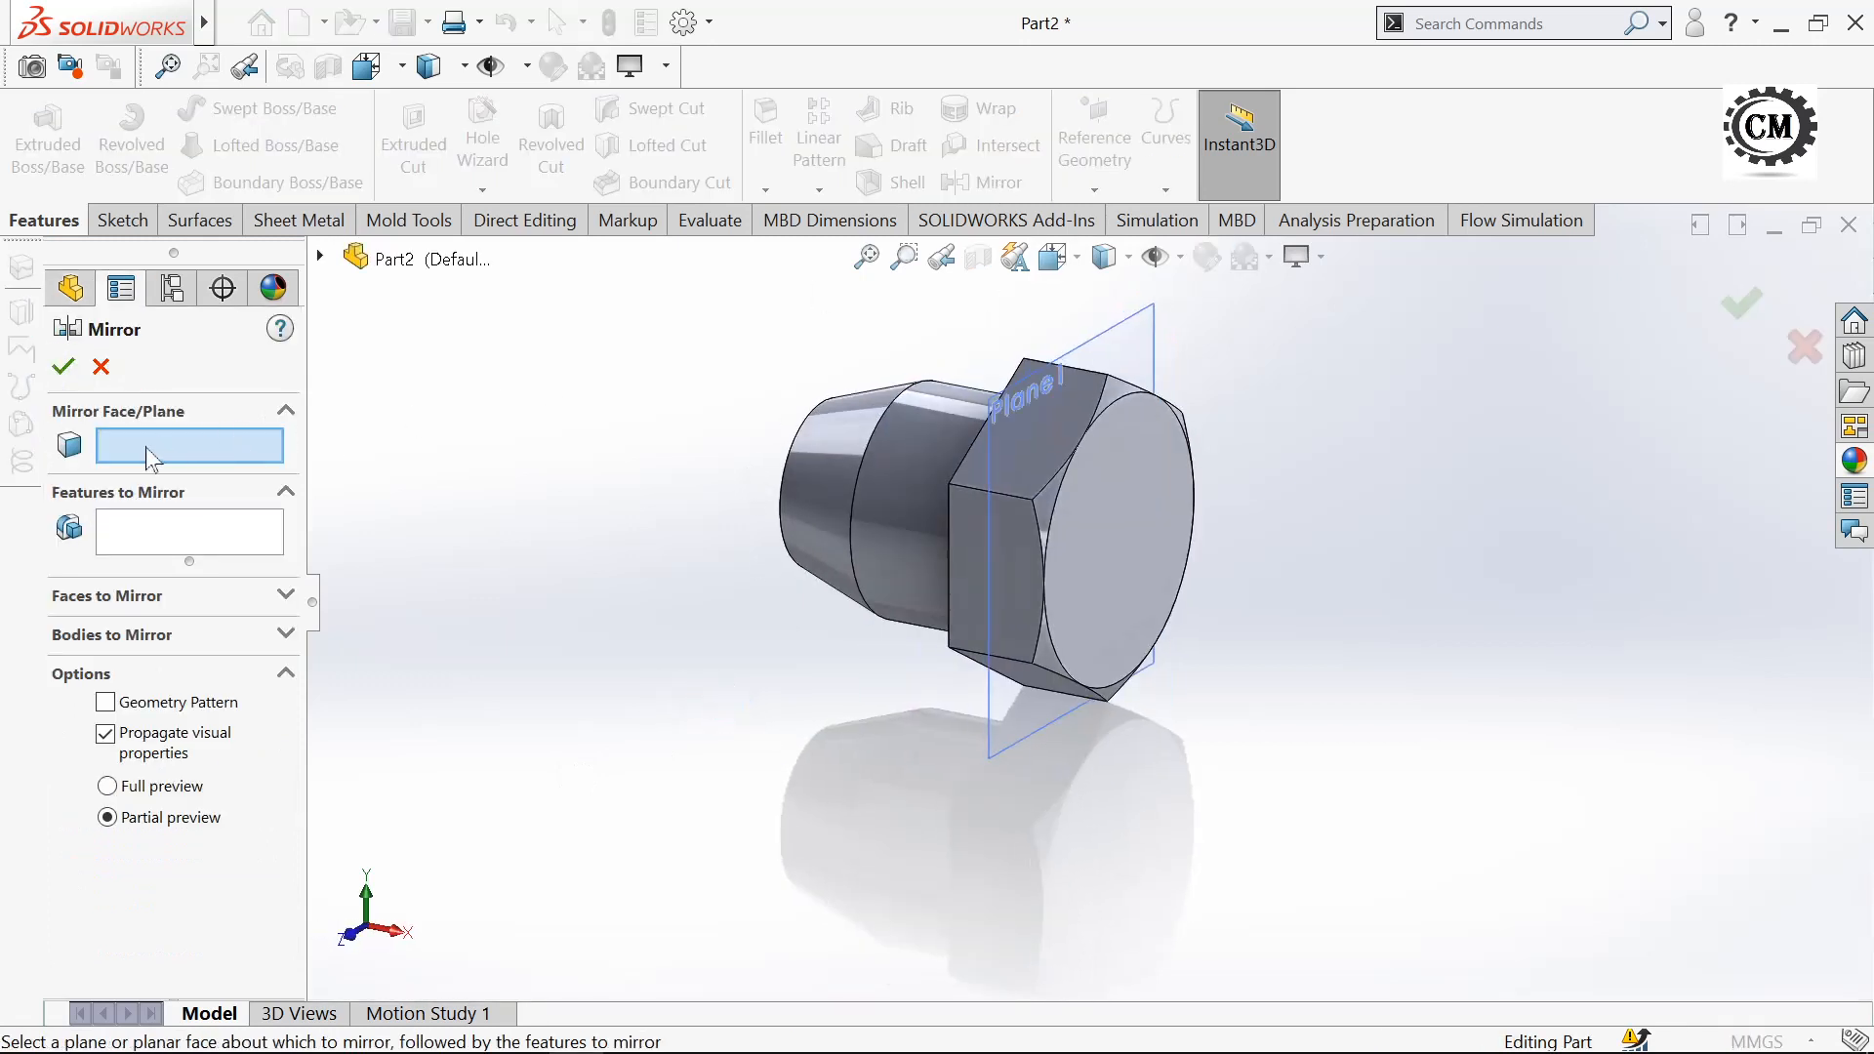
pyautogui.click(1014, 400)
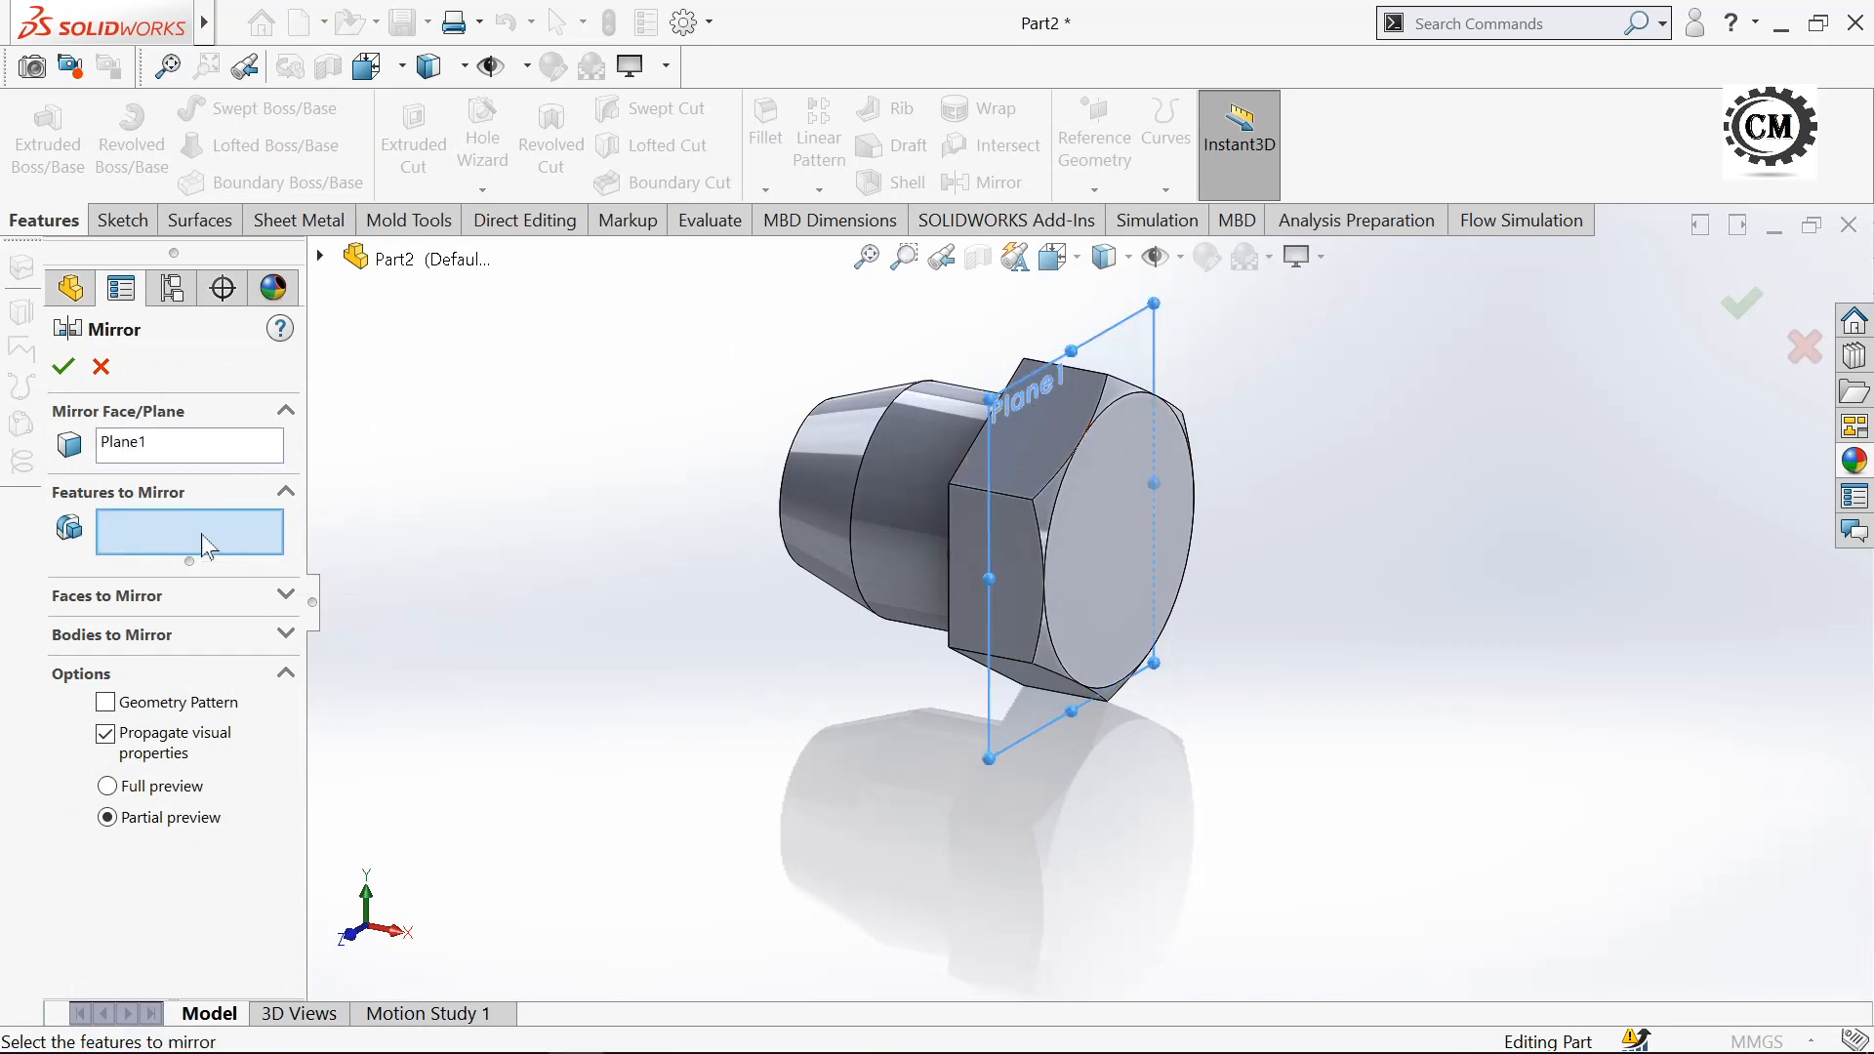
pyautogui.click(323, 258)
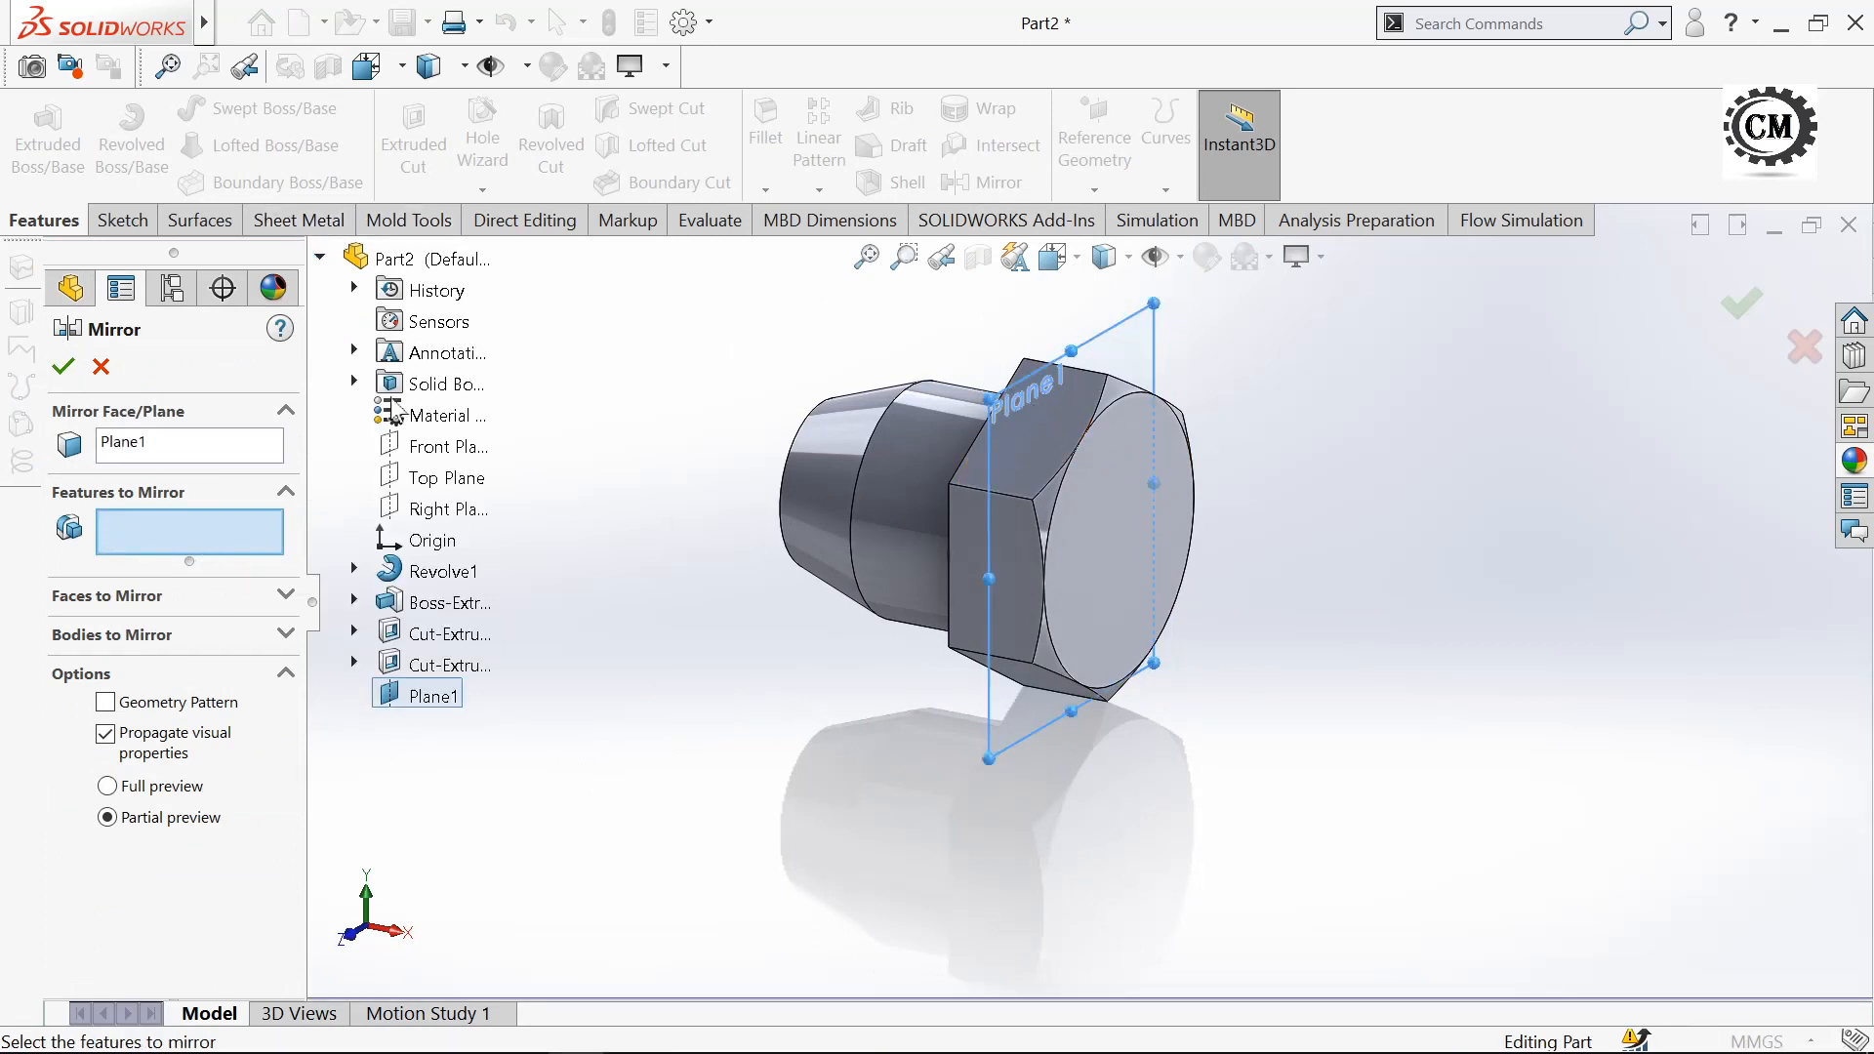
pyautogui.click(417, 671)
pyautogui.rightClick(741, 673)
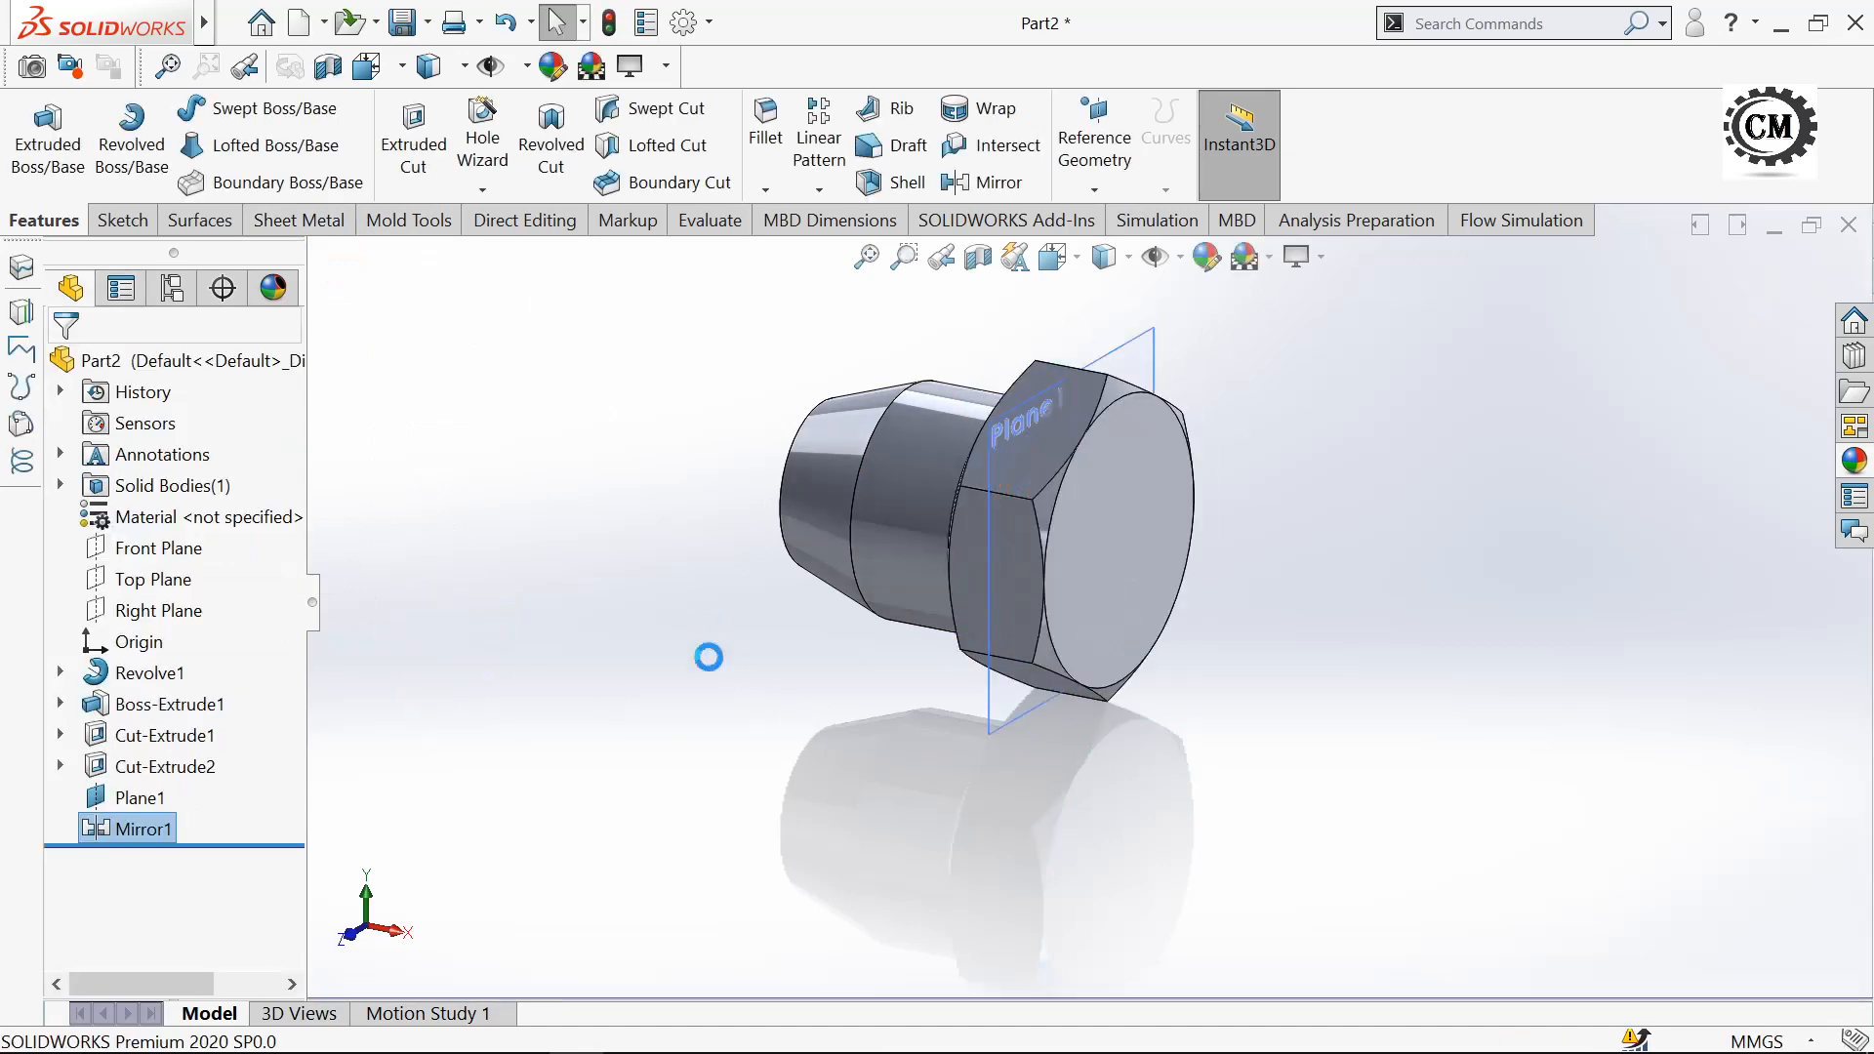
# - Start a new sketch on the ring-shaped end face of the tapered boss and view it straight on
pyautogui.moveTo(709, 657); pyautogui.dragTo(701, 707, button='middle')
pyautogui.moveTo(815, 713); pyautogui.dragTo(1040, 704, button='middle')
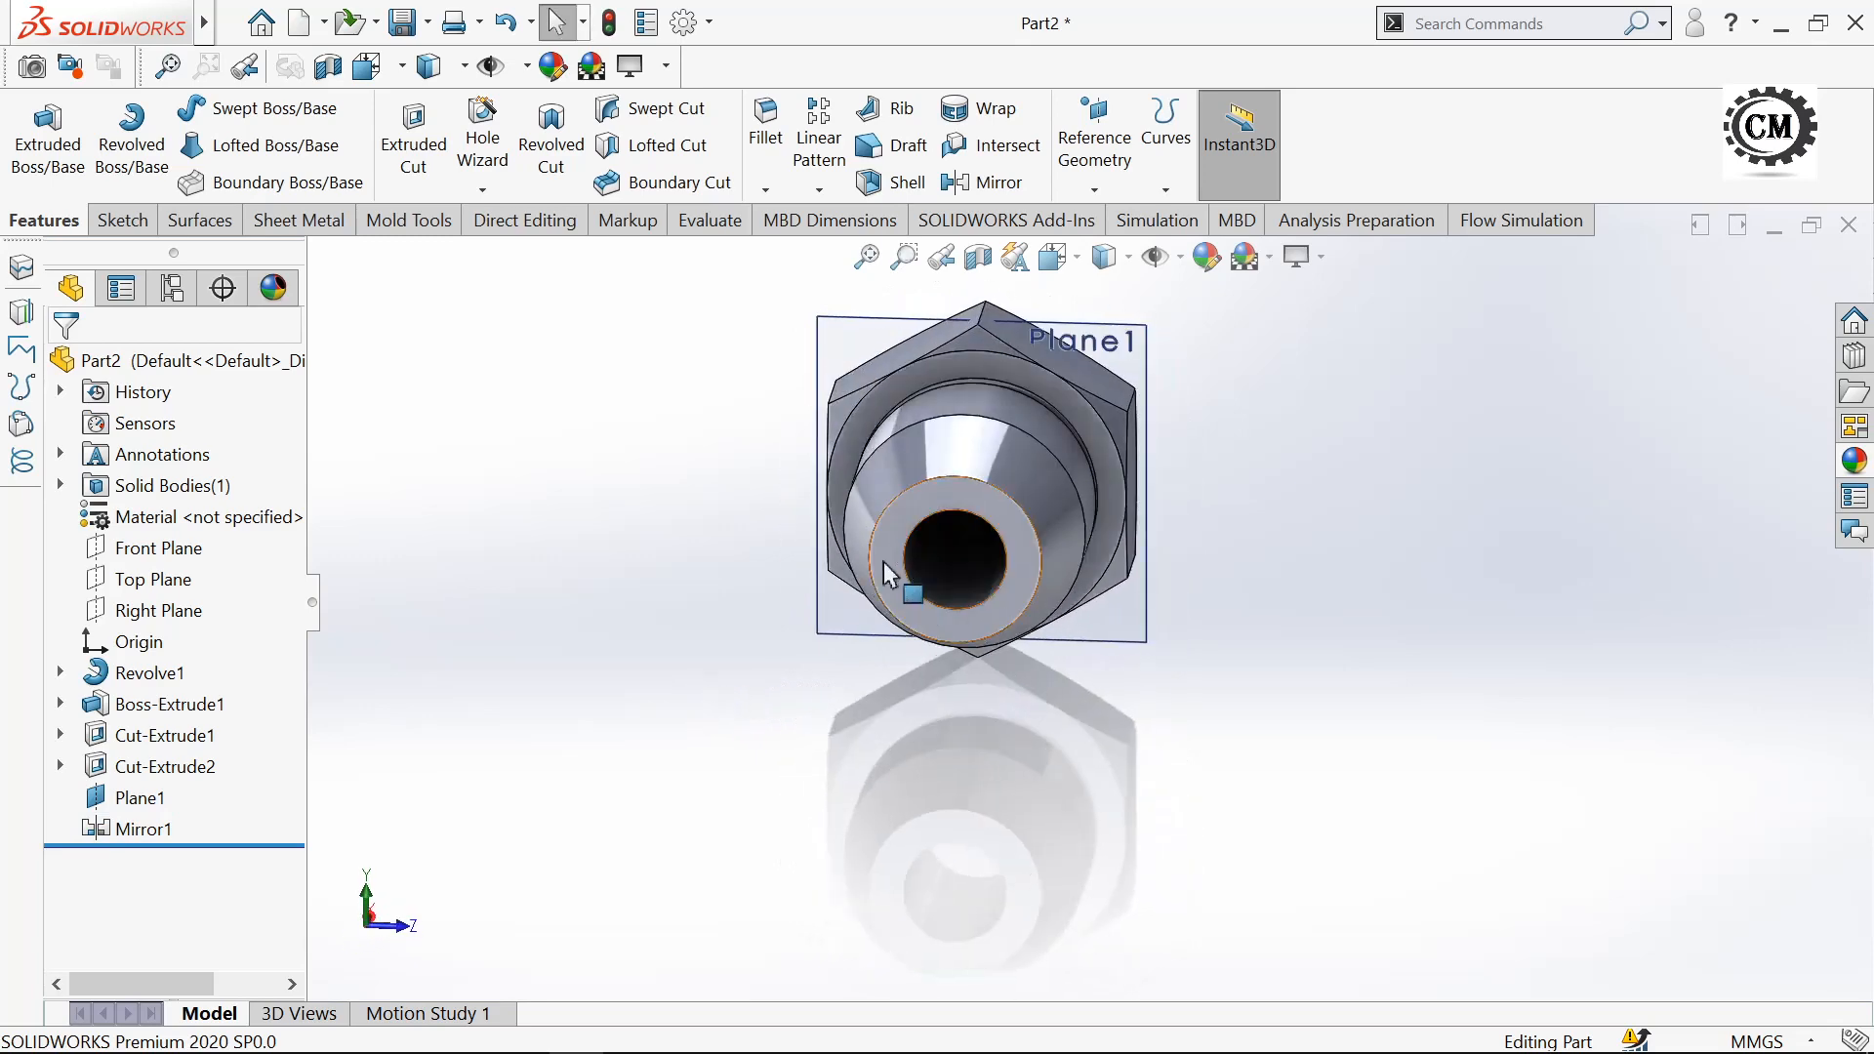
pyautogui.click(883, 560)
pyautogui.click(121, 219)
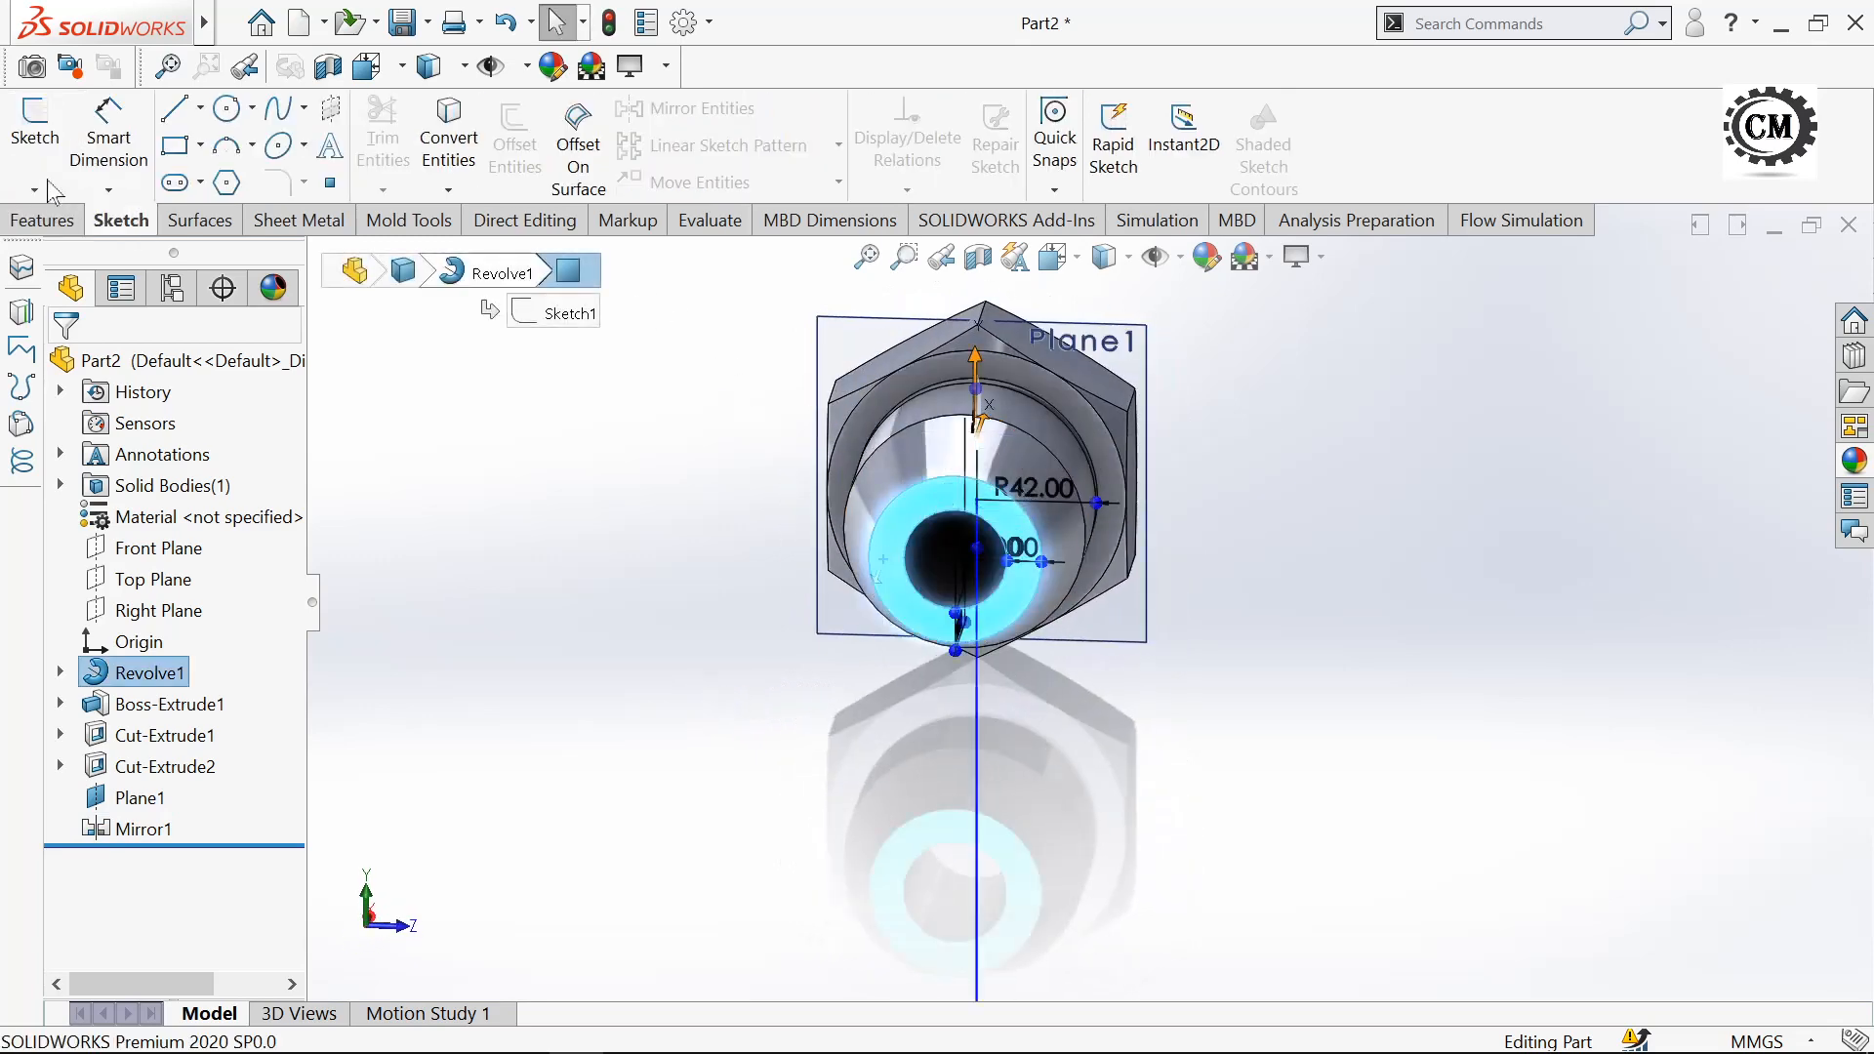
pyautogui.click(37, 149)
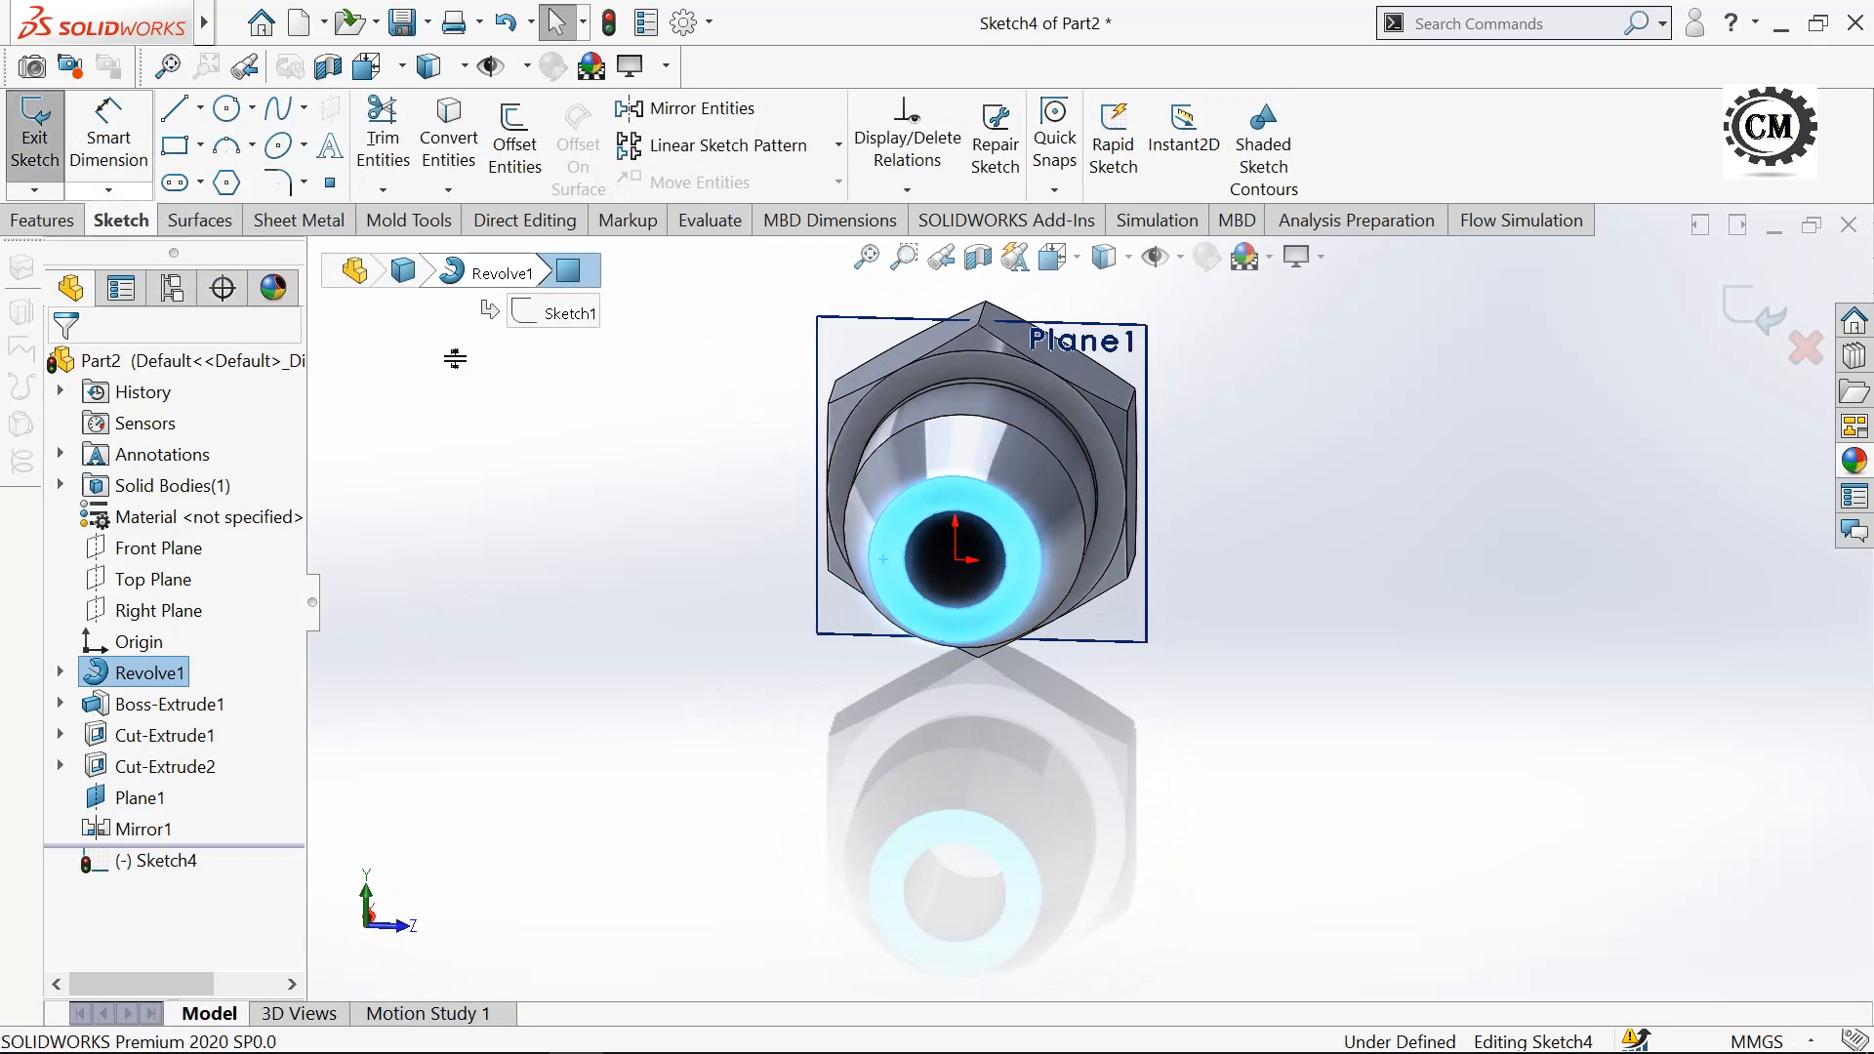
pyautogui.click(1072, 263)
pyautogui.click(1210, 414)
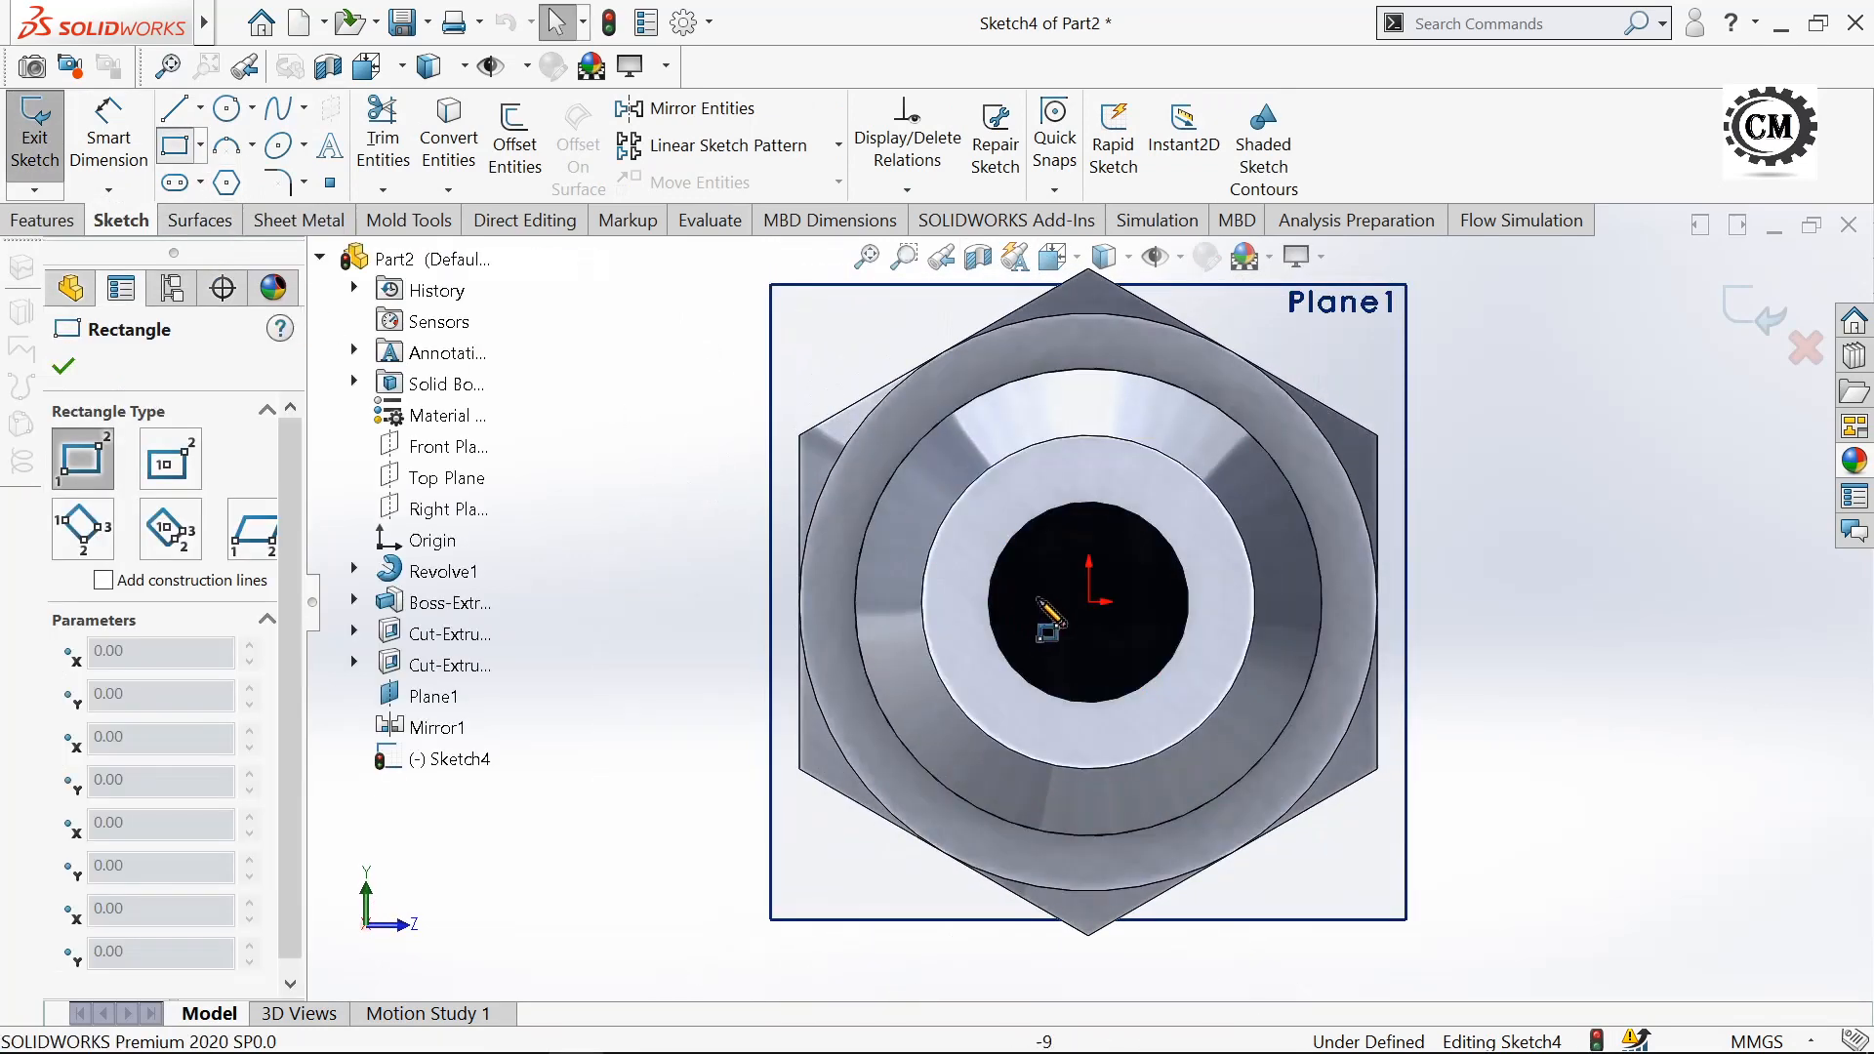
# - Sketch a corner rectangle about 11 mm wide and 87 mm tall, rising from the origin's level past the flange
pyautogui.click(1070, 600)
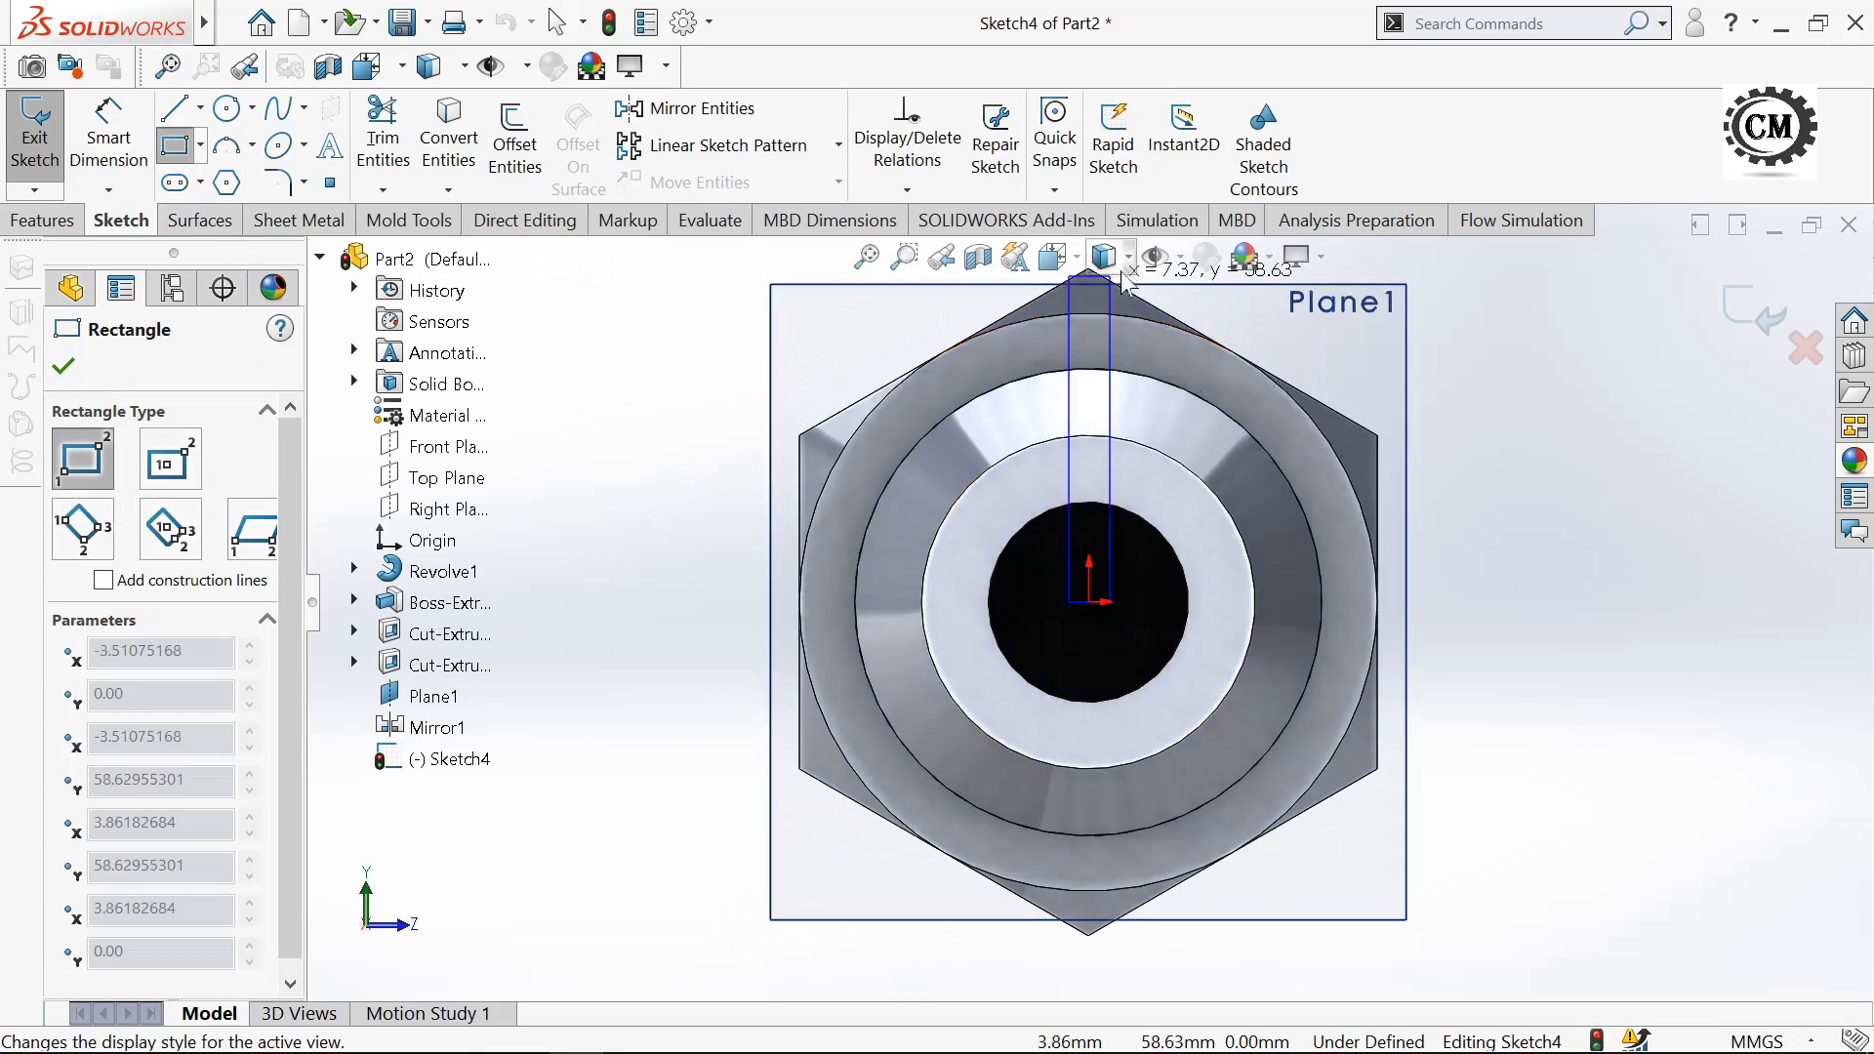
pyautogui.click(1133, 308)
pyautogui.scroll(3, 1152, 361)
pyautogui.scroll(1, 1155, 381)
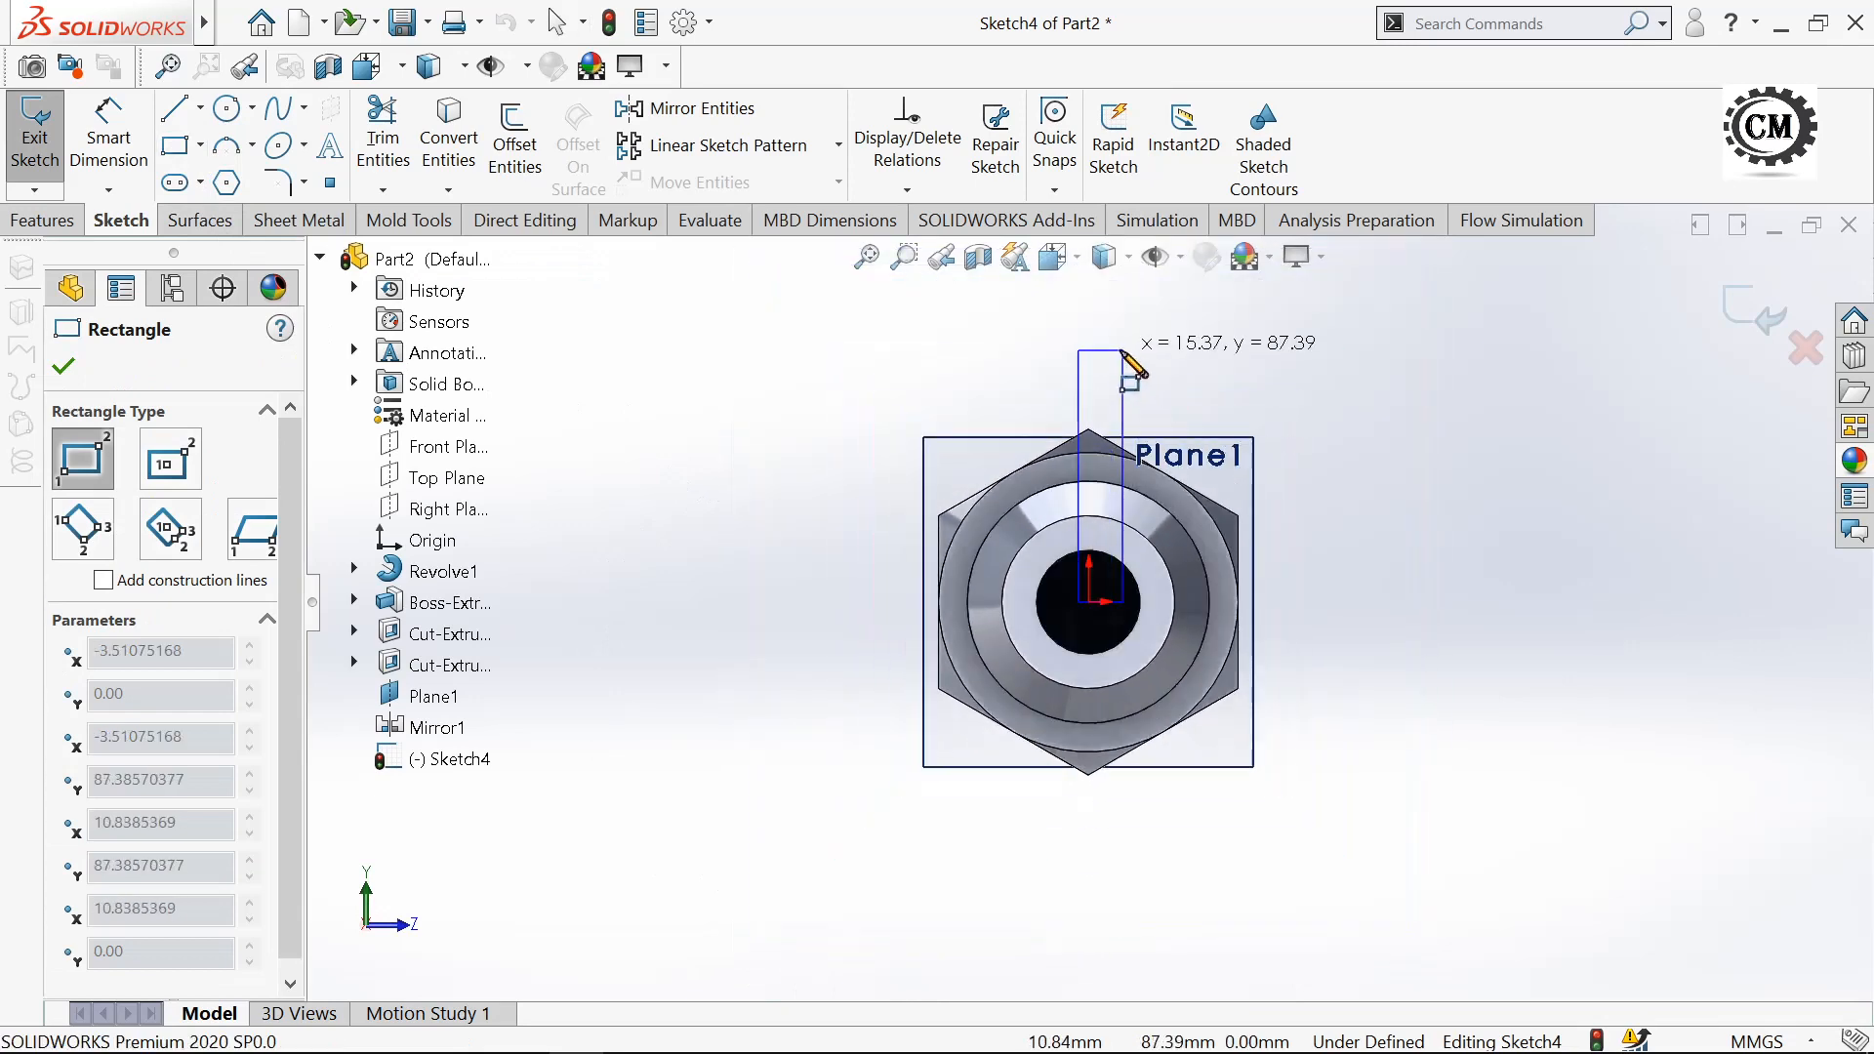
pyautogui.click(1111, 351)
# - Dimension the rectangle's width as 6 mm
pyautogui.click(106, 148)
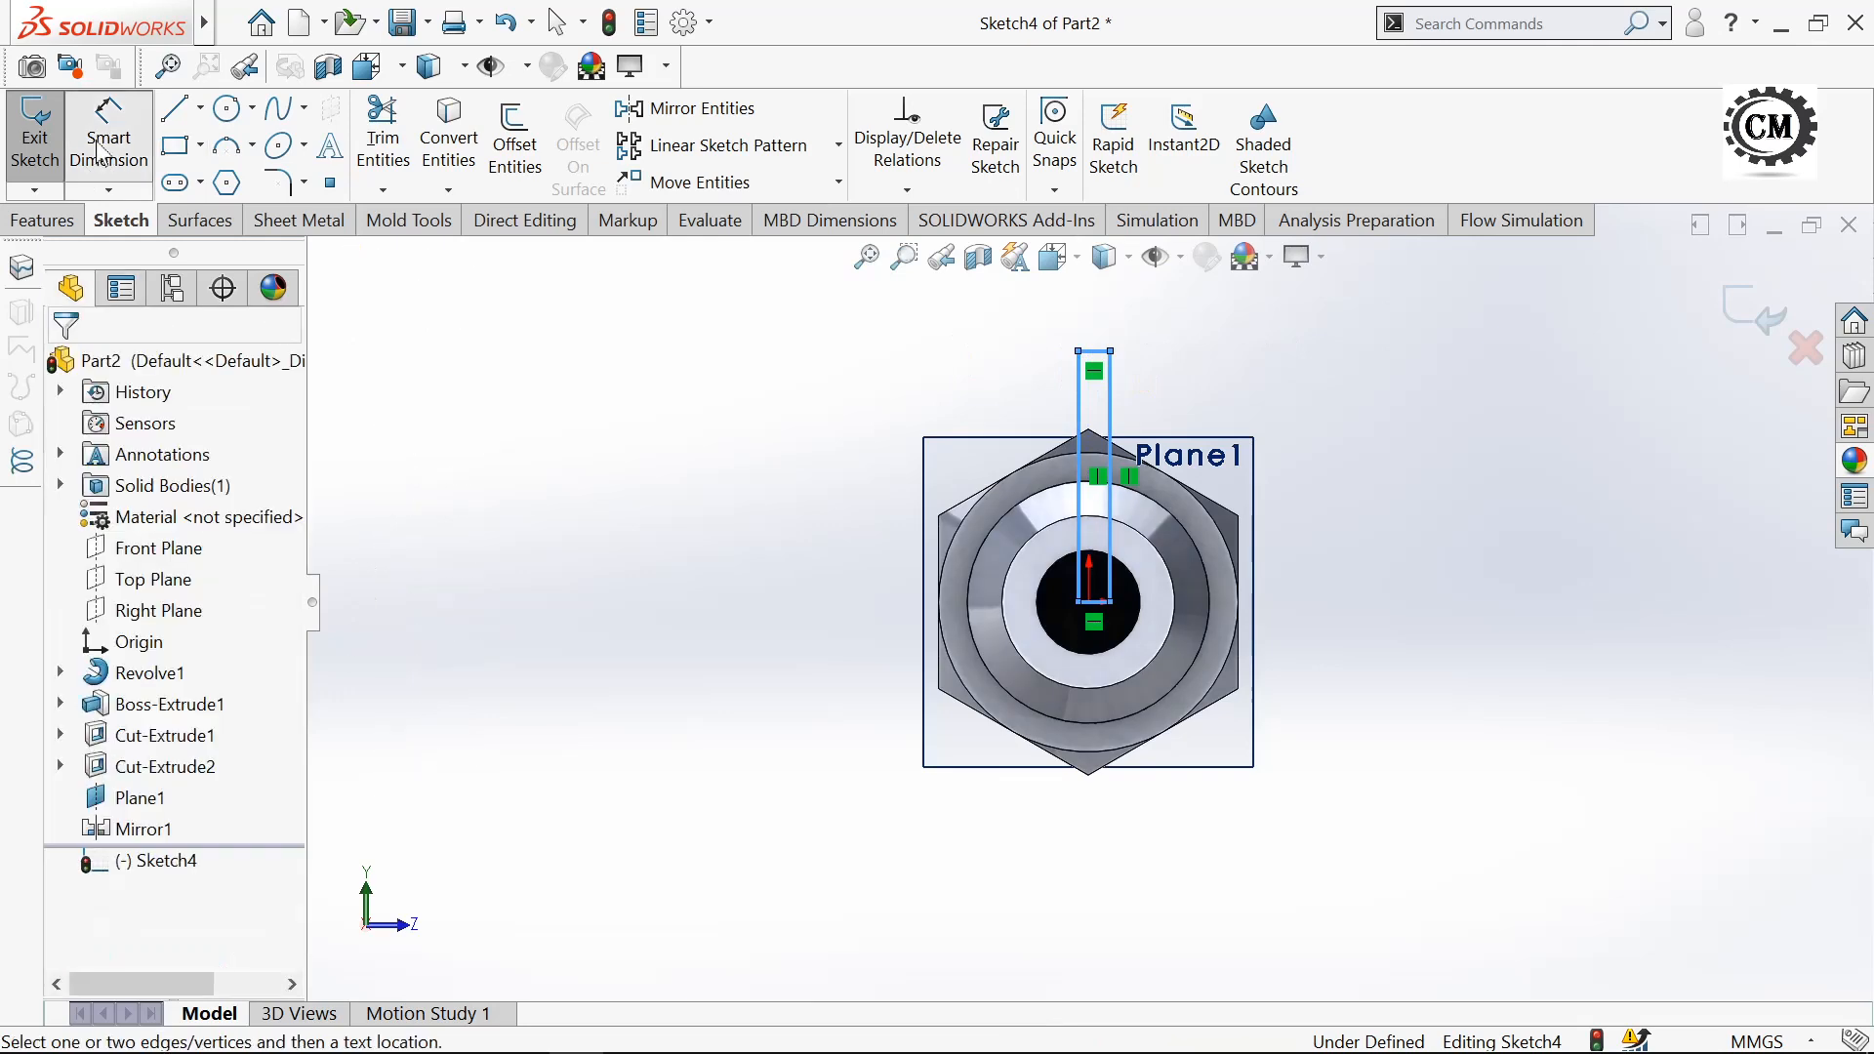
pyautogui.click(1098, 361)
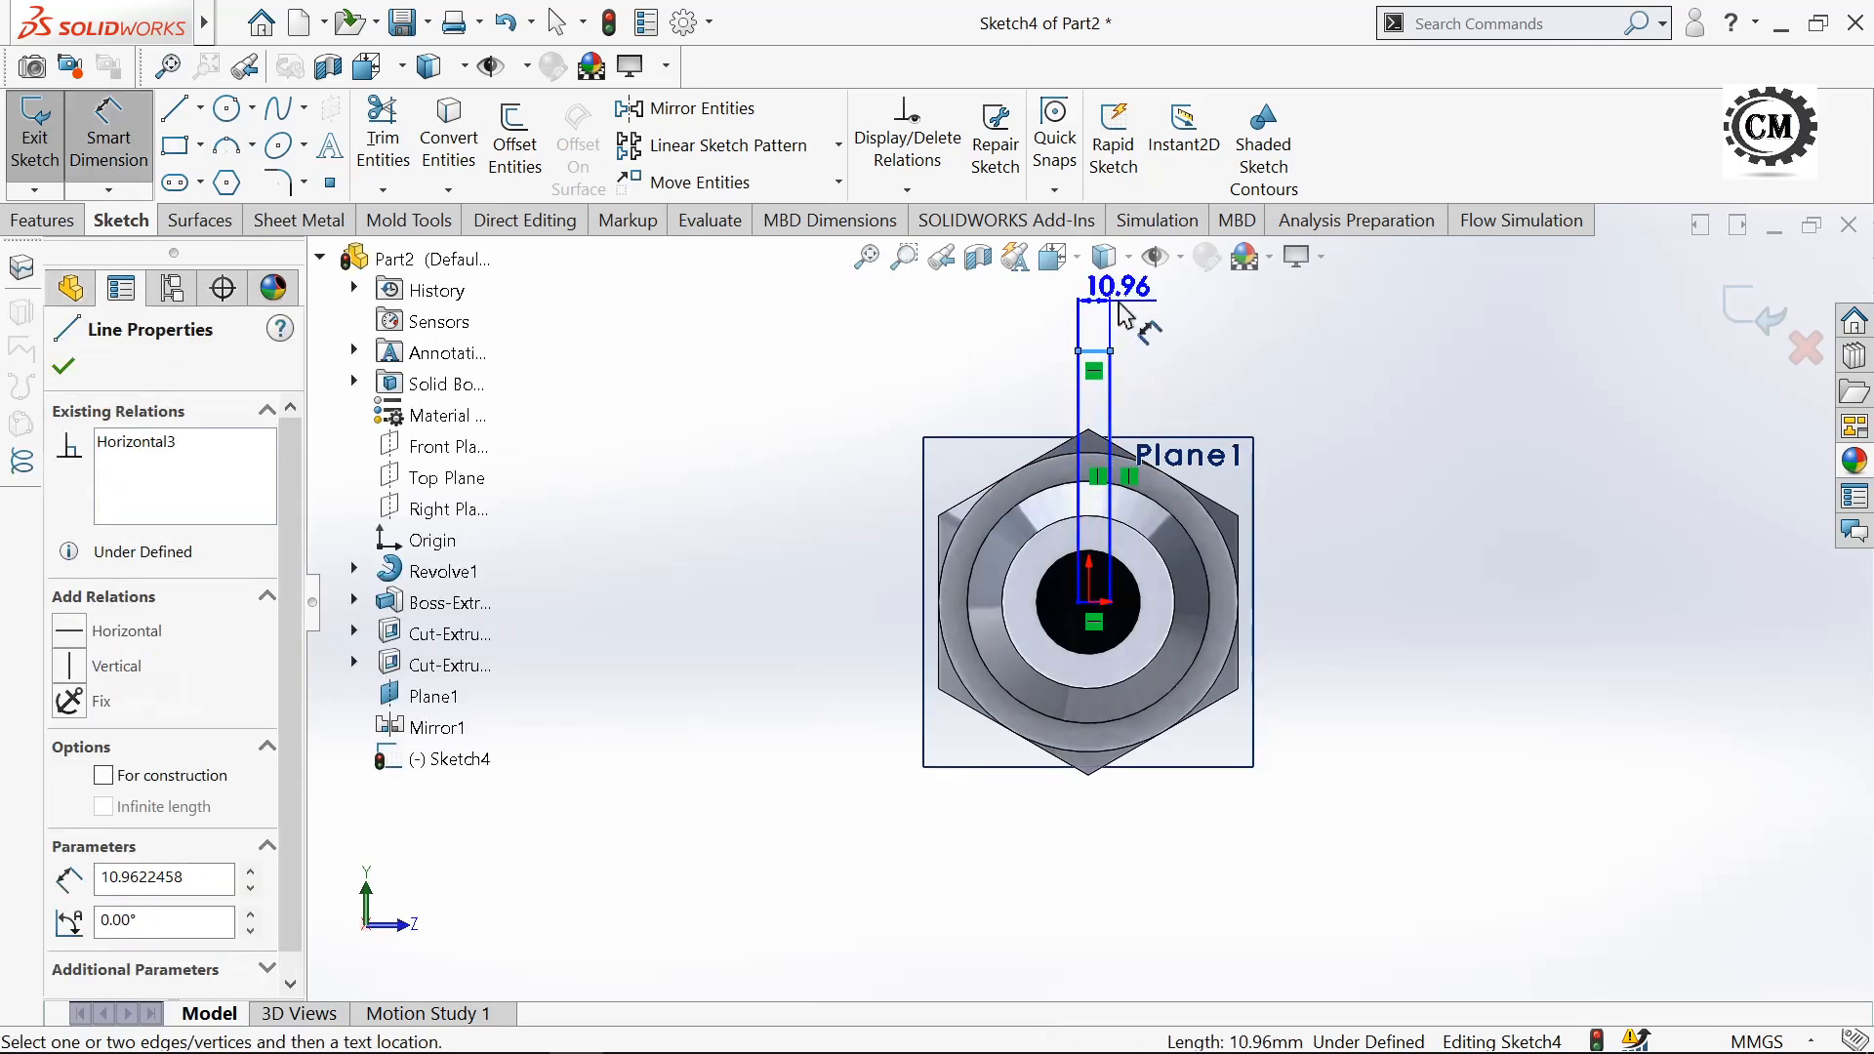
pyautogui.click(1122, 298)
pyautogui.write('6')
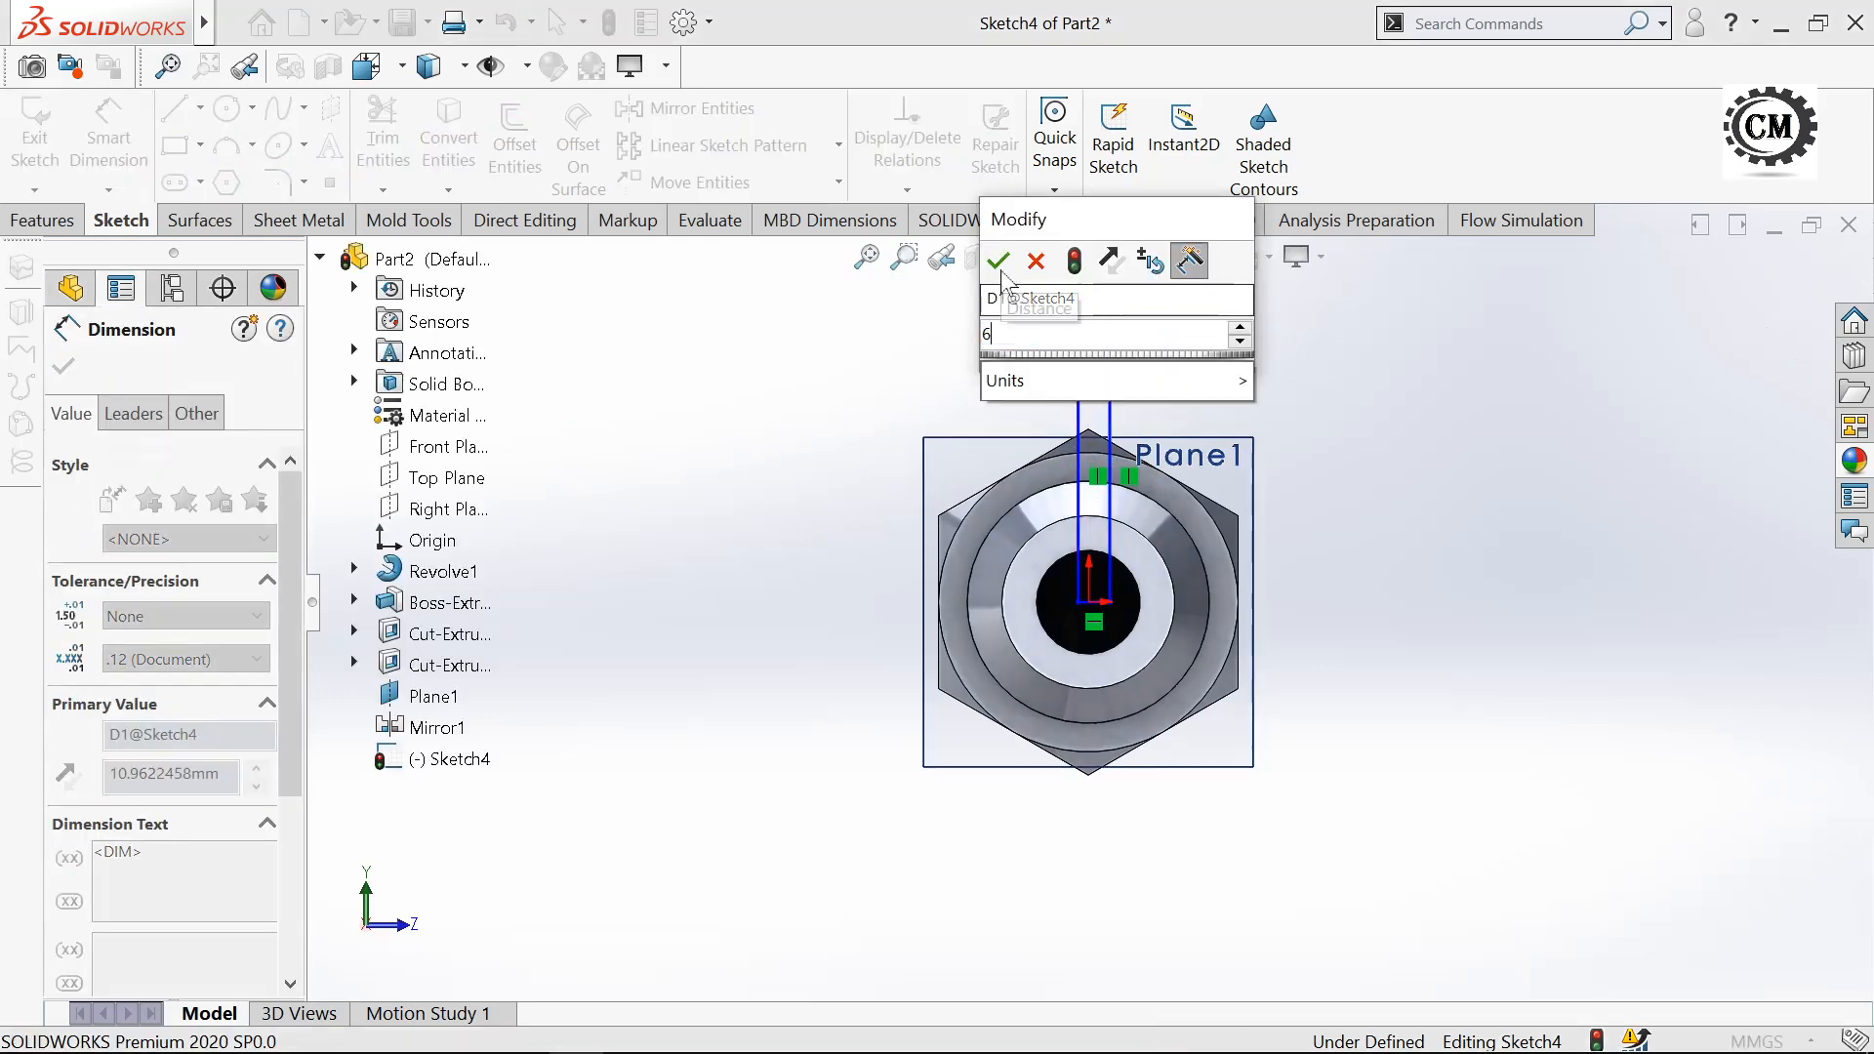
pyautogui.press('Return')
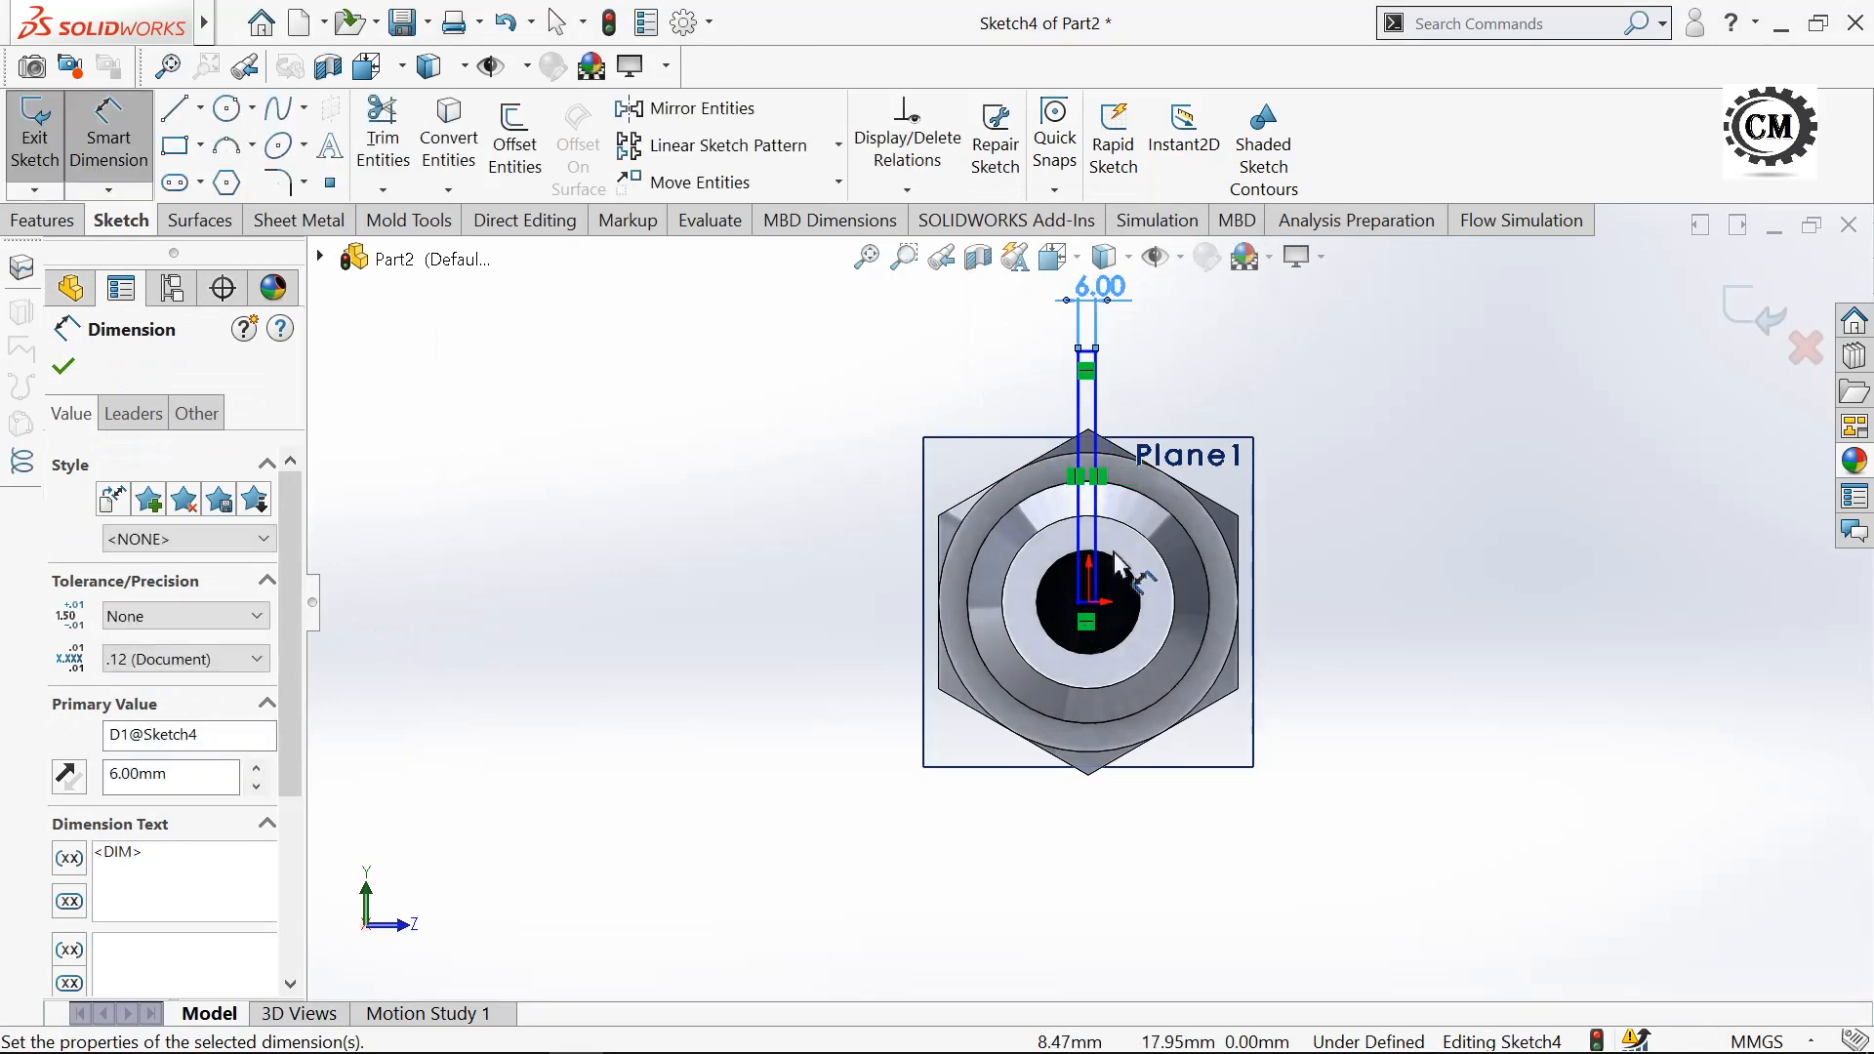
# - Dimension the rectangle's long side nearest the origin at 3 mm from the origin to centre the slot profile
pyautogui.scroll(-4, 1074, 576)
pyautogui.click(1070, 529)
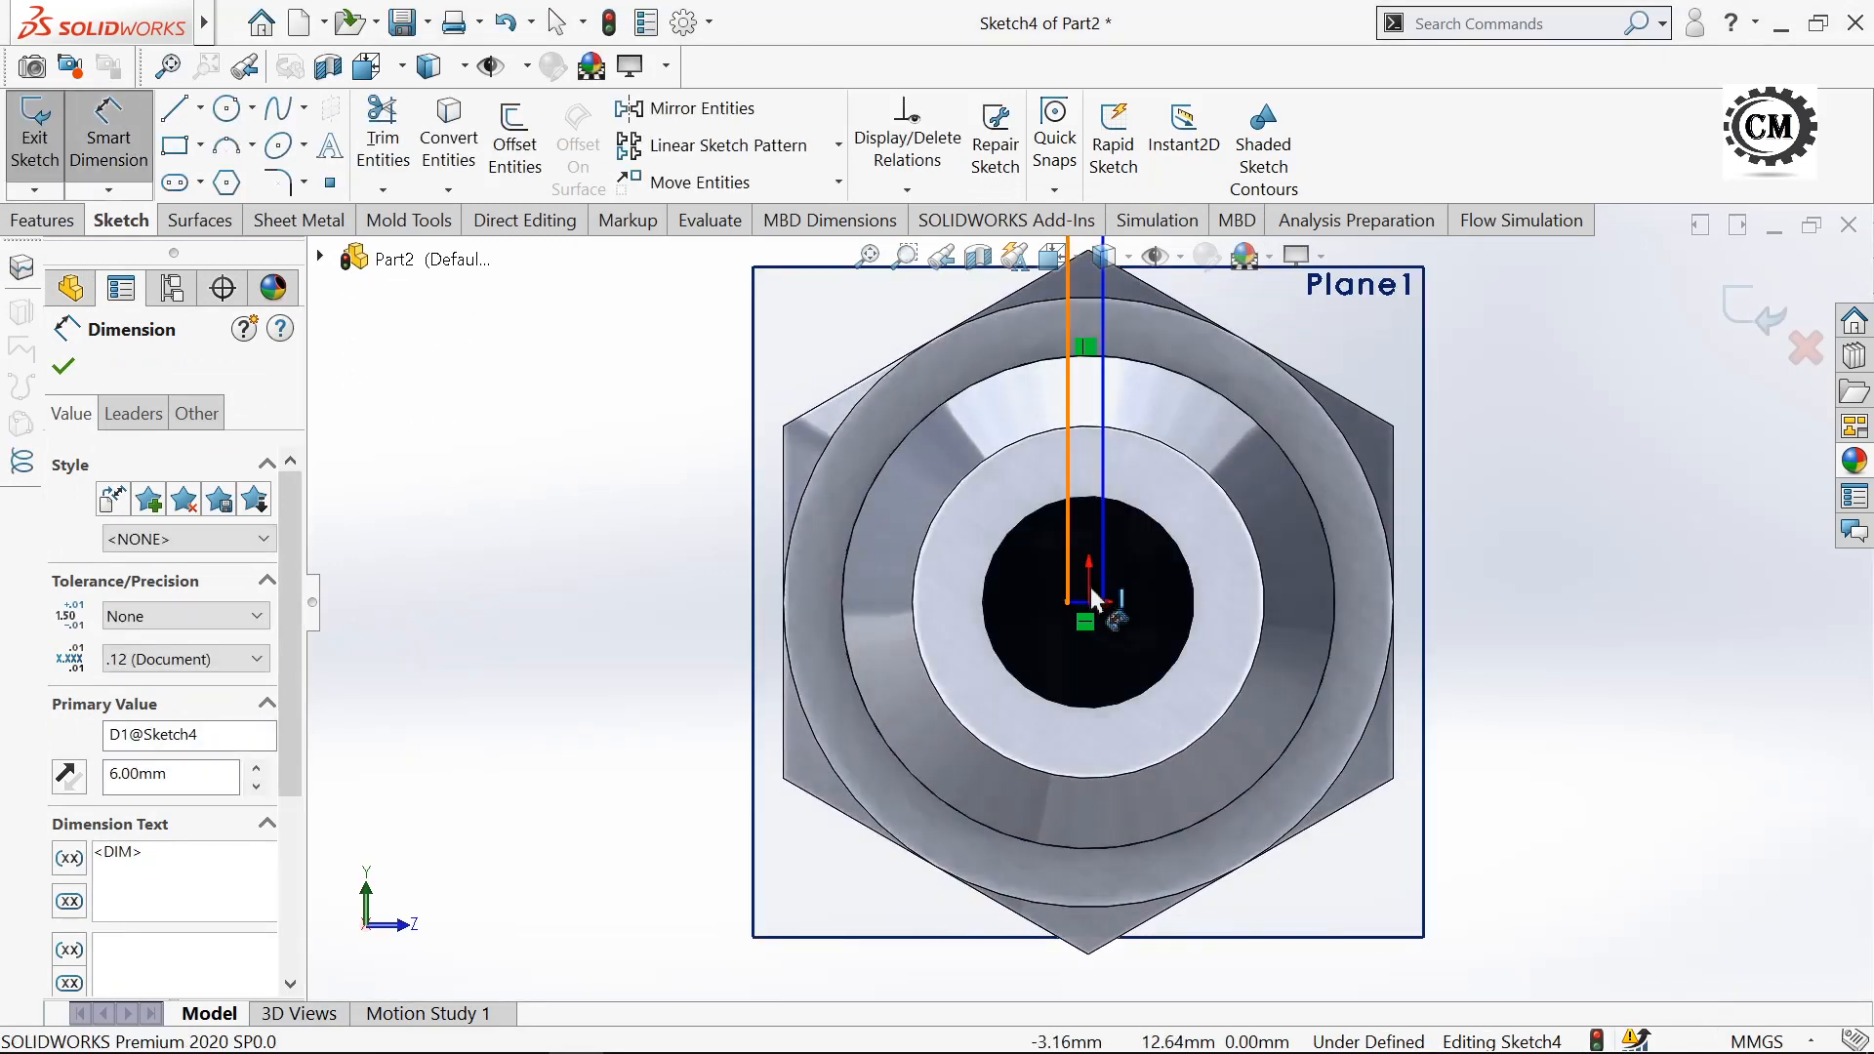
pyautogui.click(1088, 602)
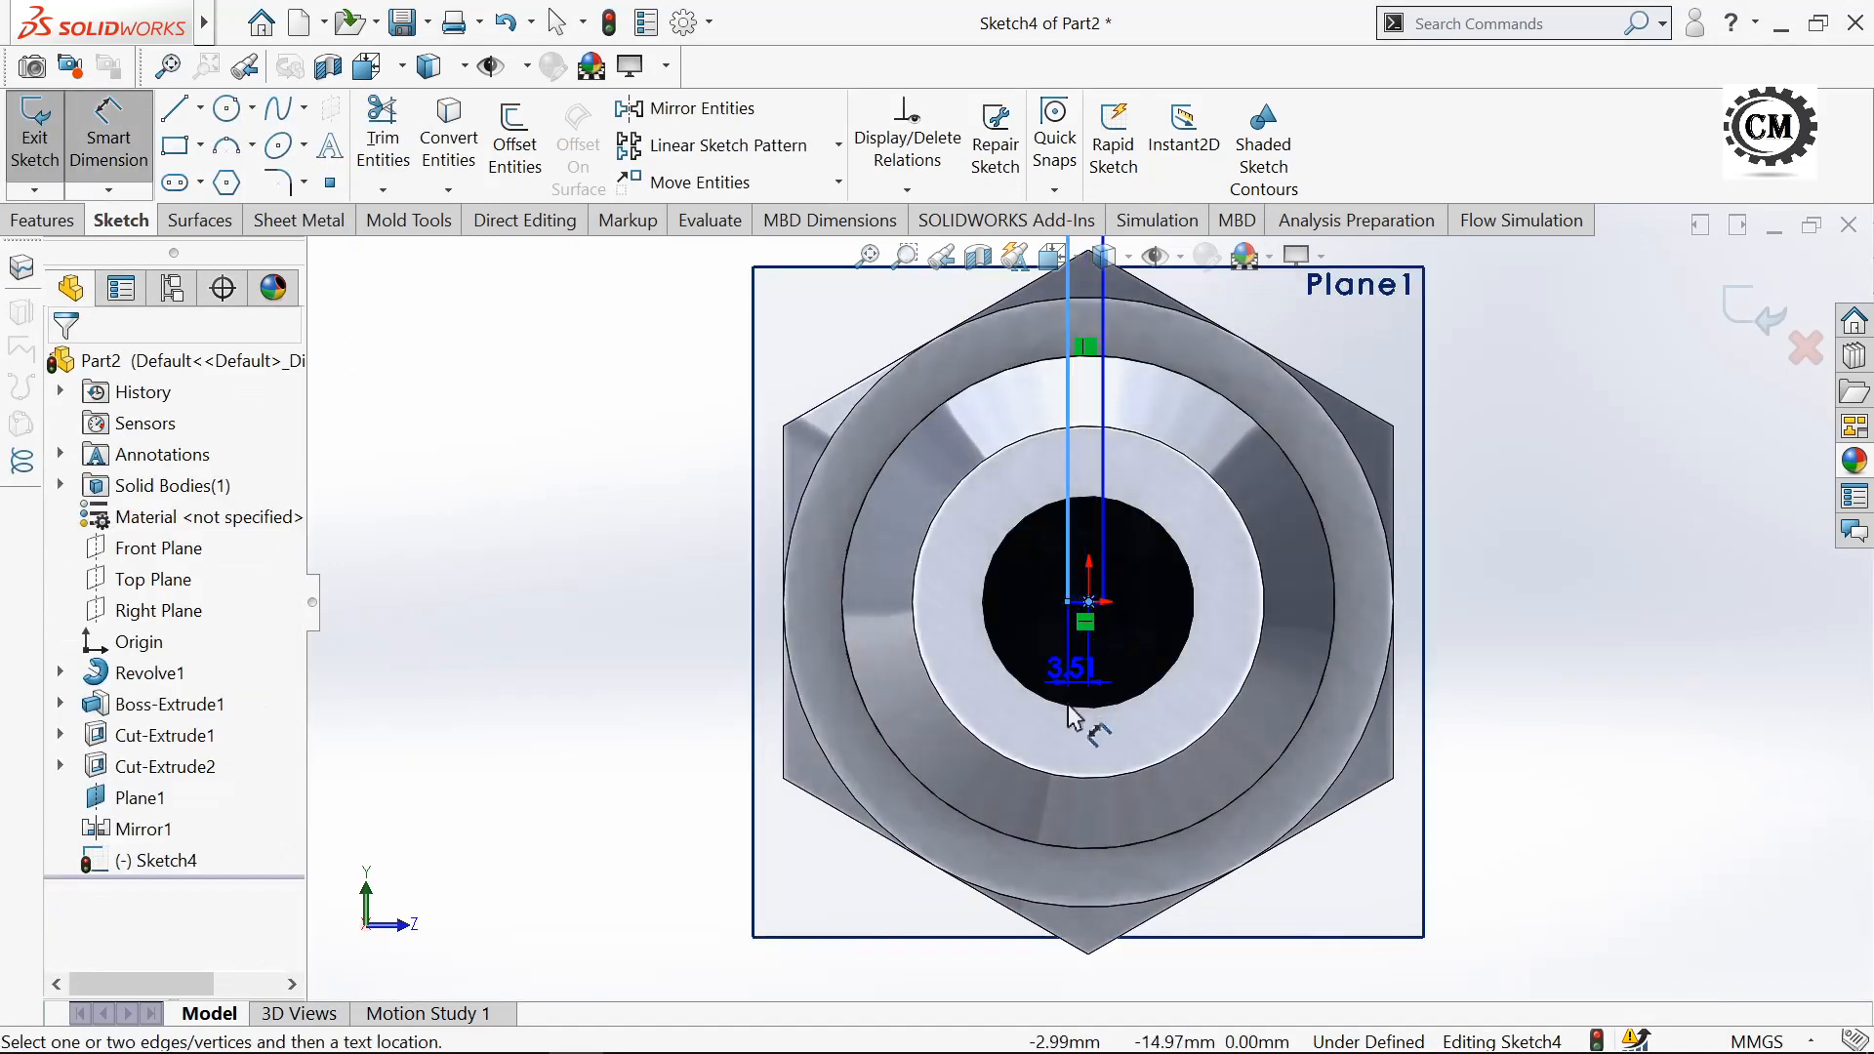
pyautogui.click(997, 778)
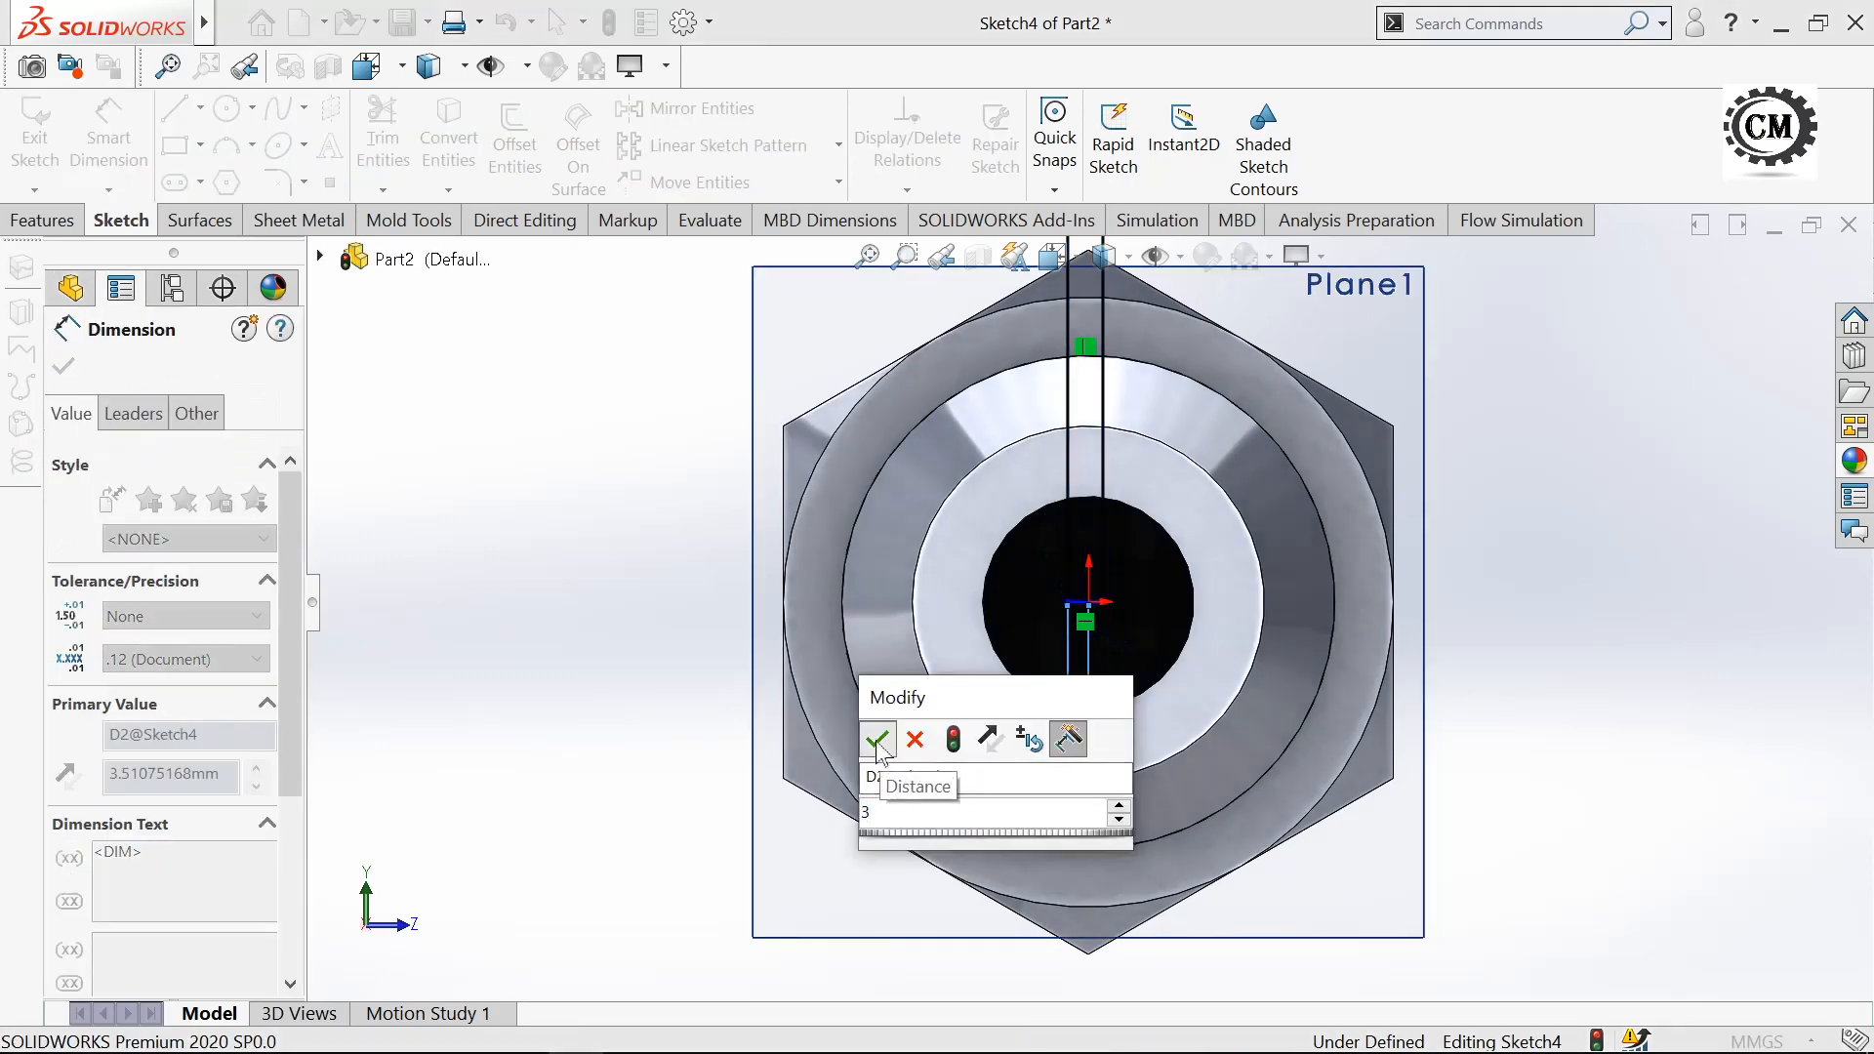
pyautogui.press('Return')
pyautogui.click(65, 368)
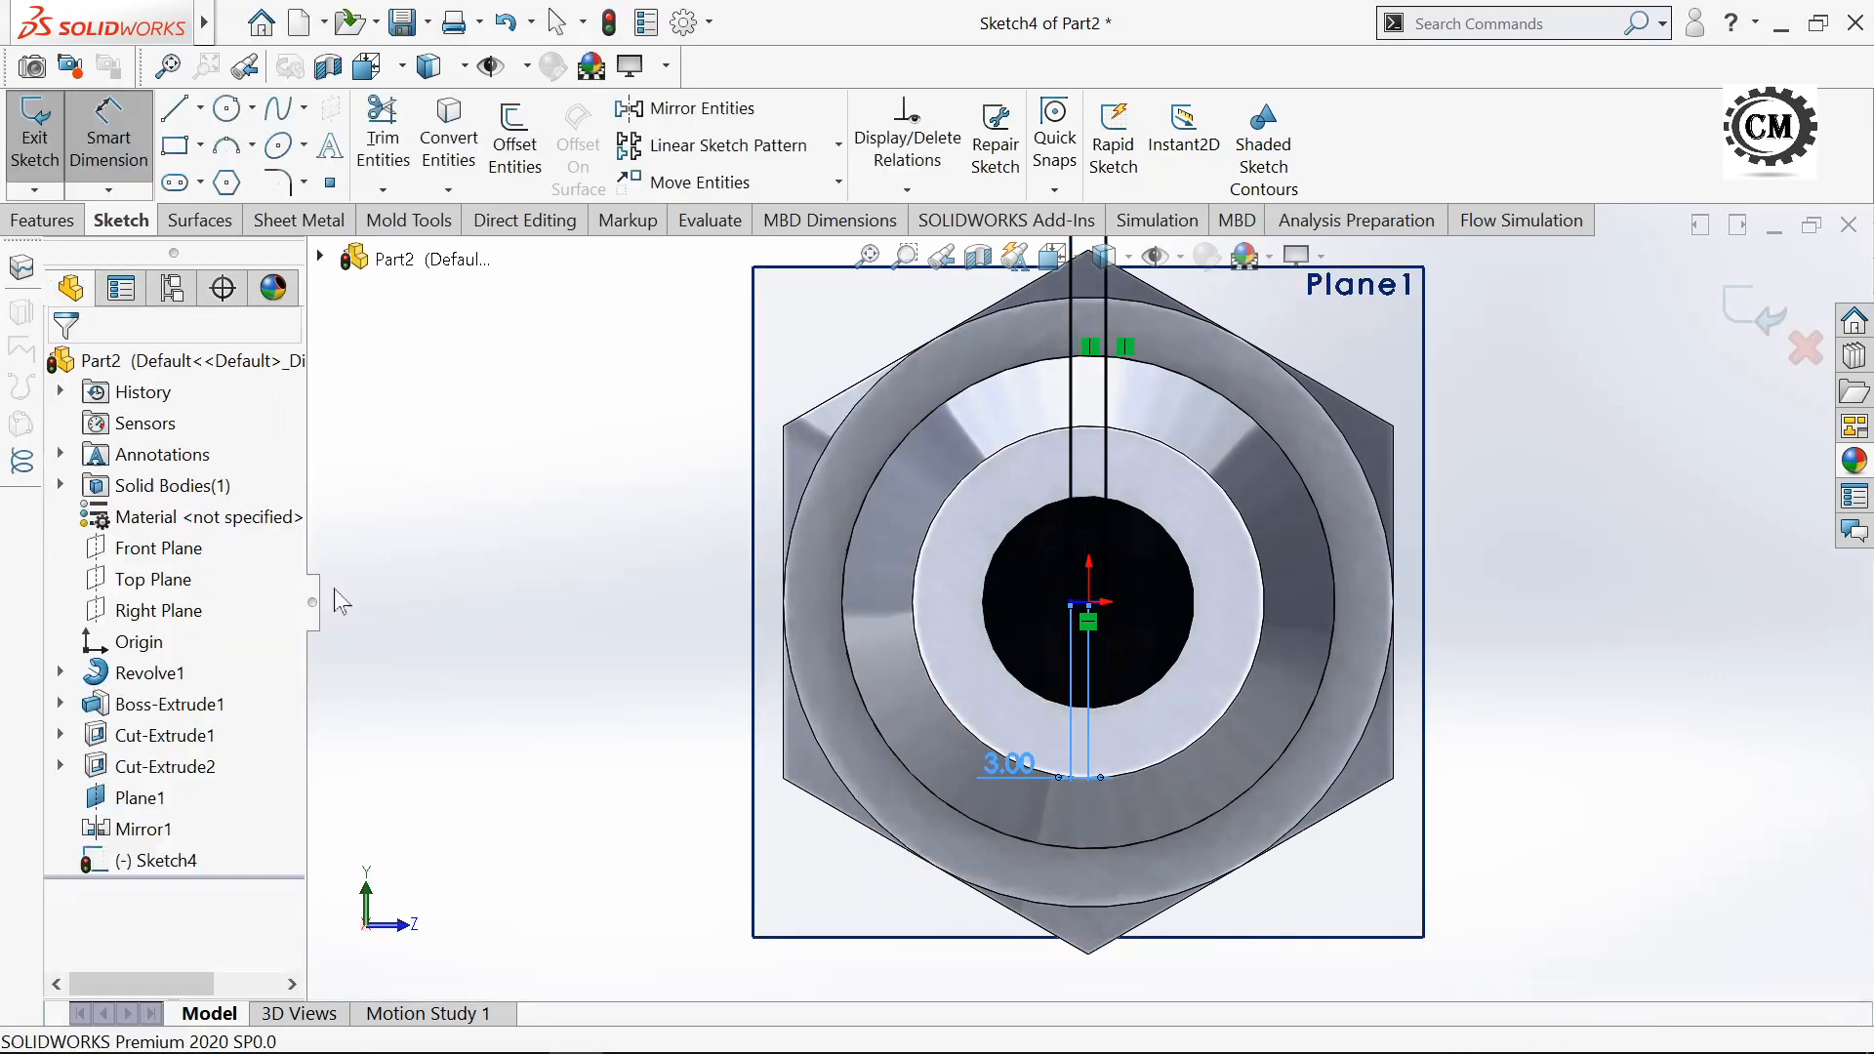
# - Finish the slot sketch and make a blind Extruded Cut 52 mm deep into the tapered boss, checking the depth against the PDF drawing
pyautogui.press('f')
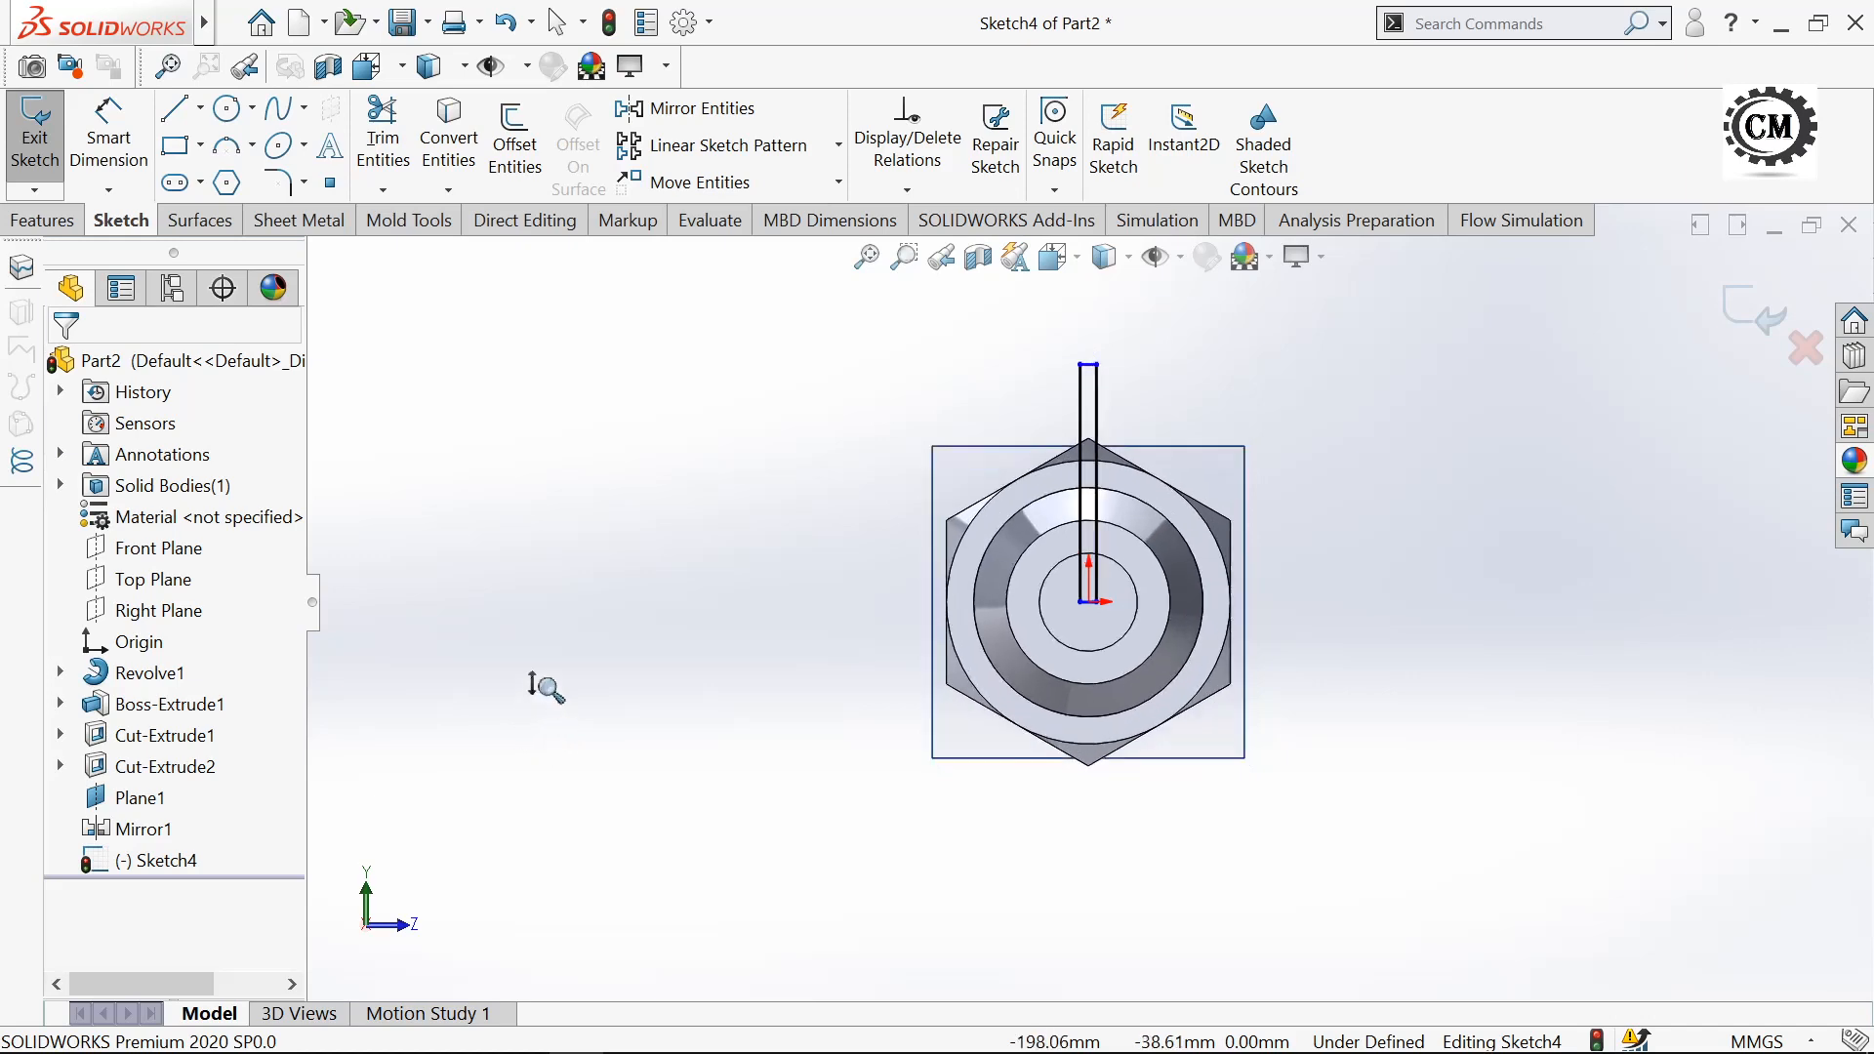
pyautogui.click(39, 172)
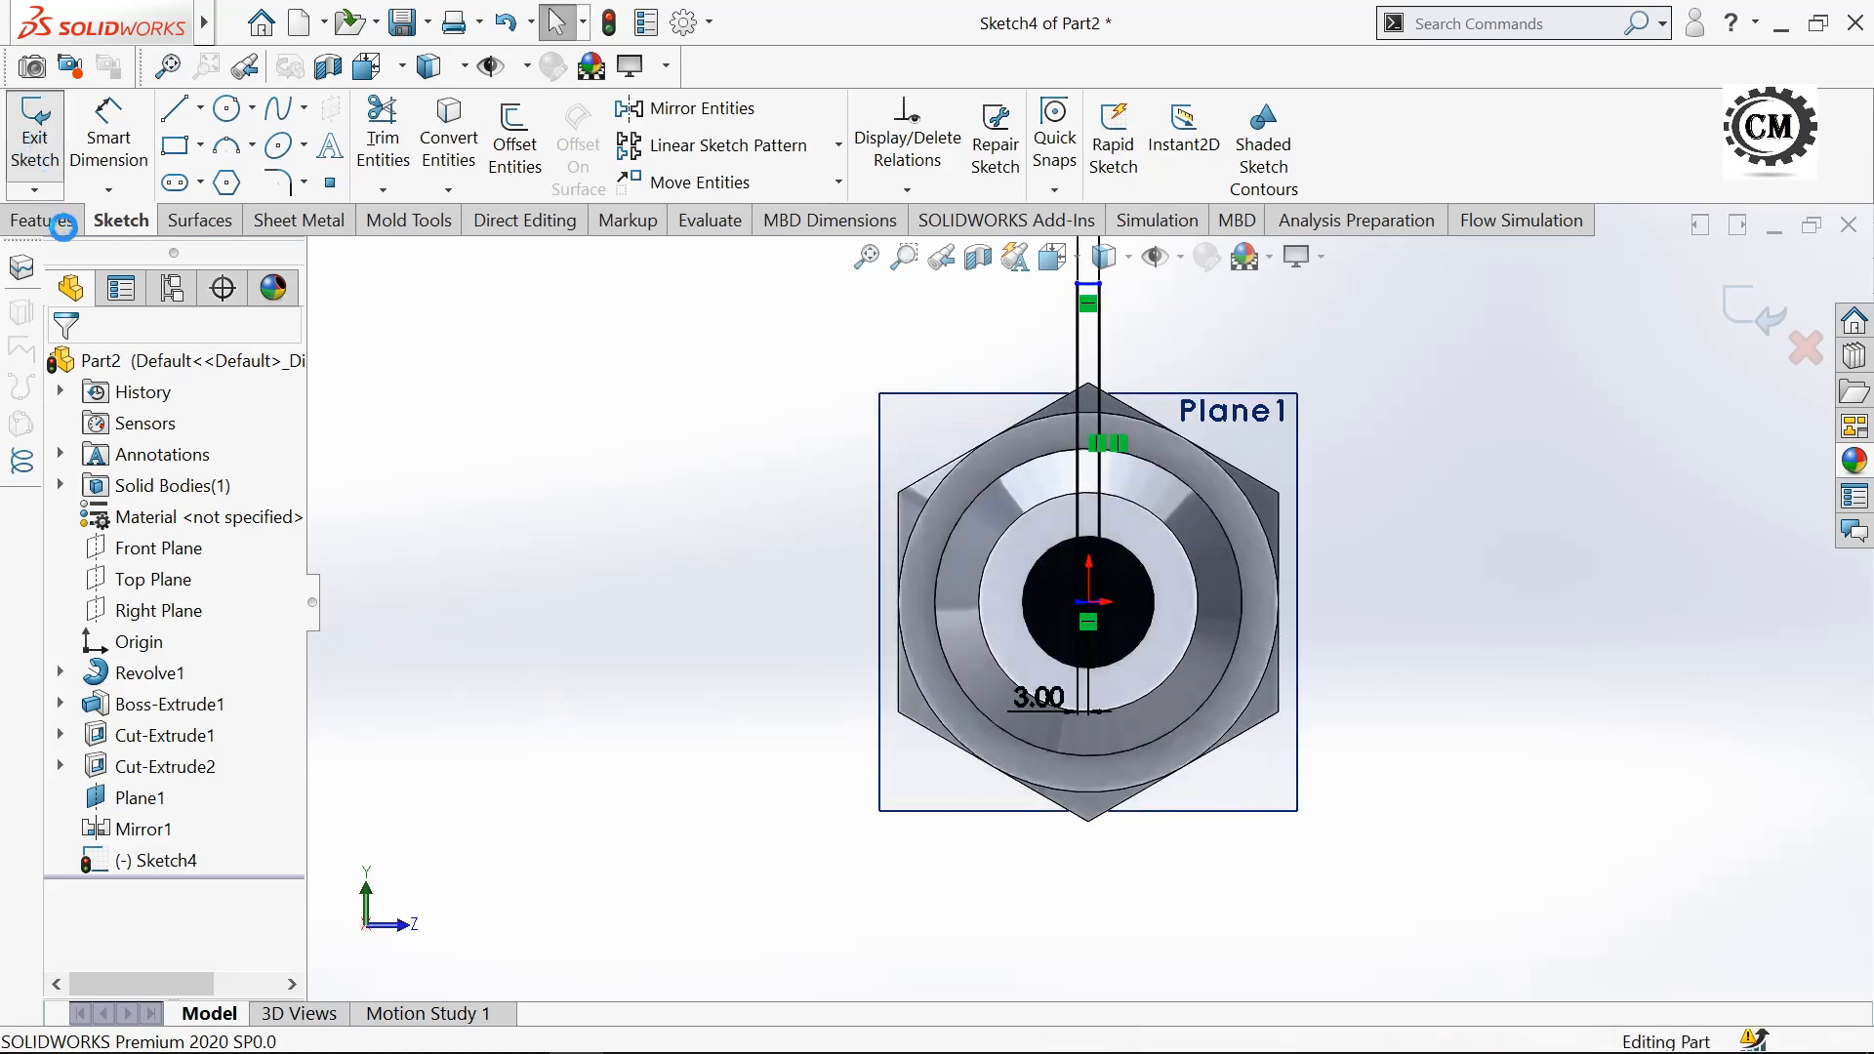
pyautogui.click(60, 221)
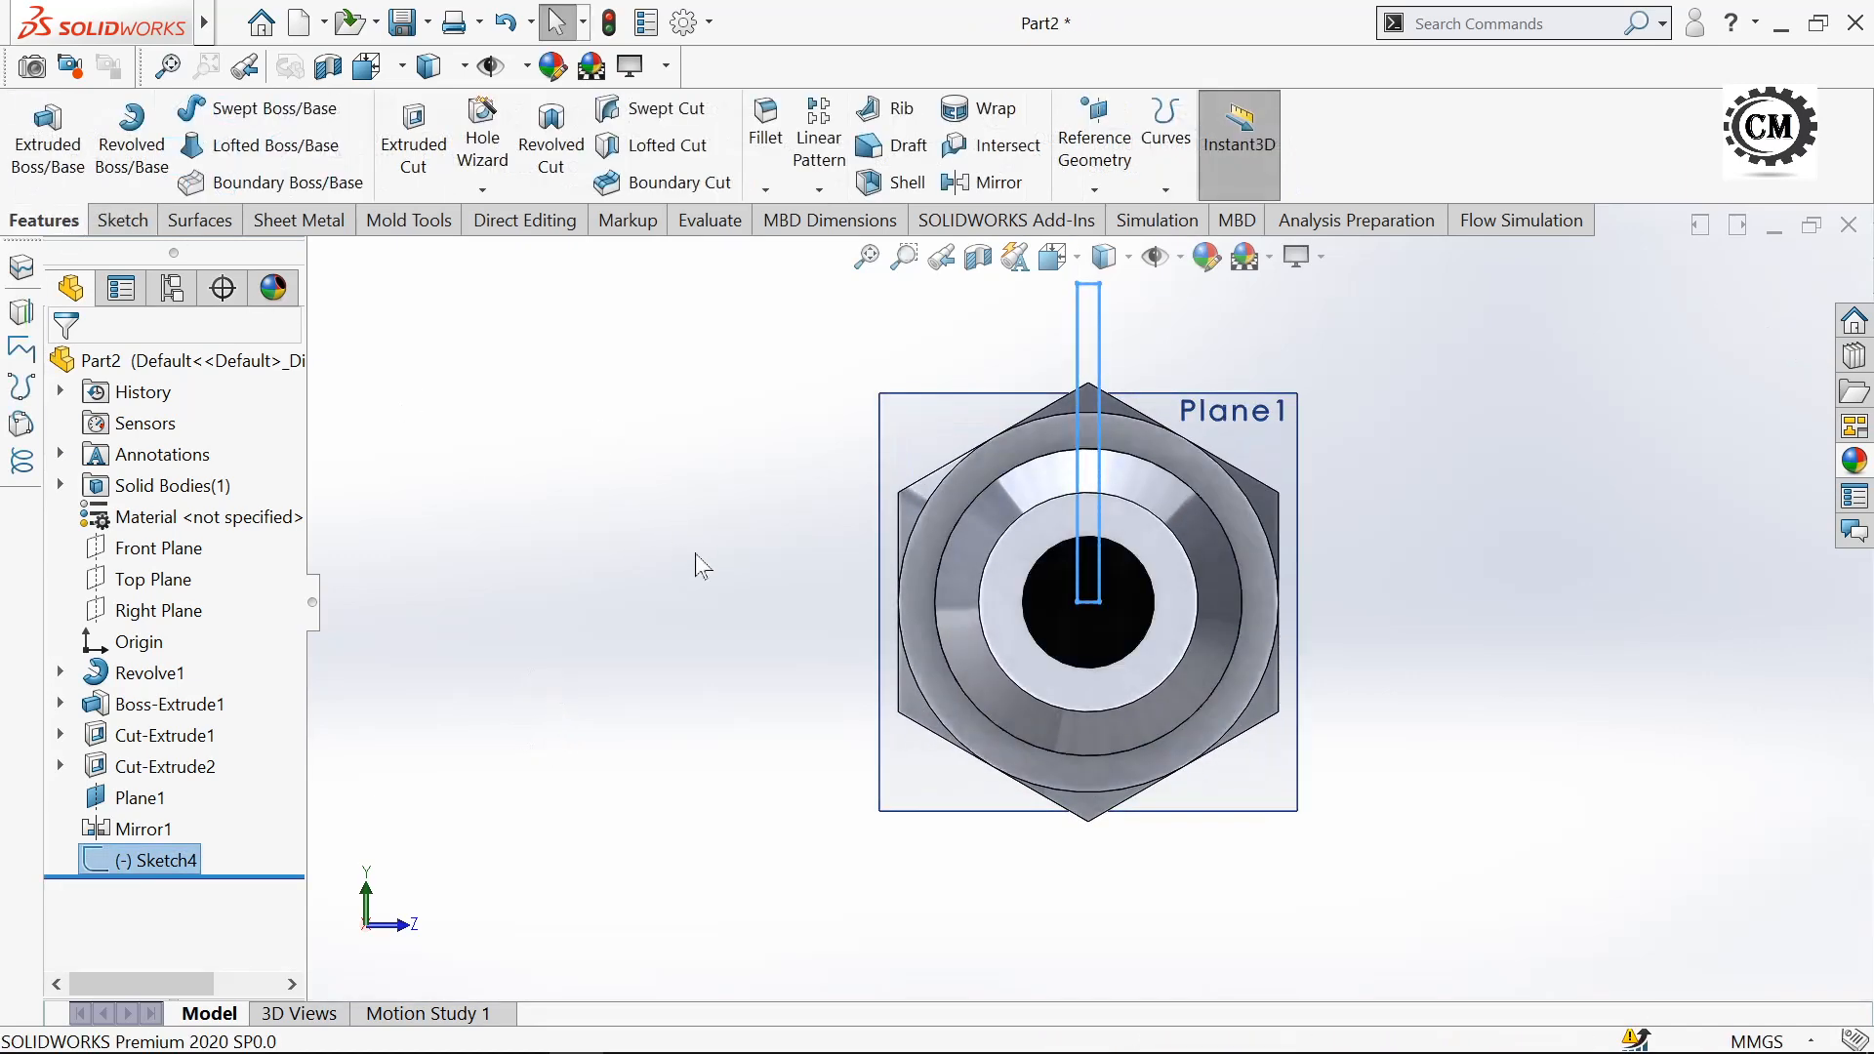
pyautogui.moveTo(696, 557); pyautogui.dragTo(583, 598, button='middle')
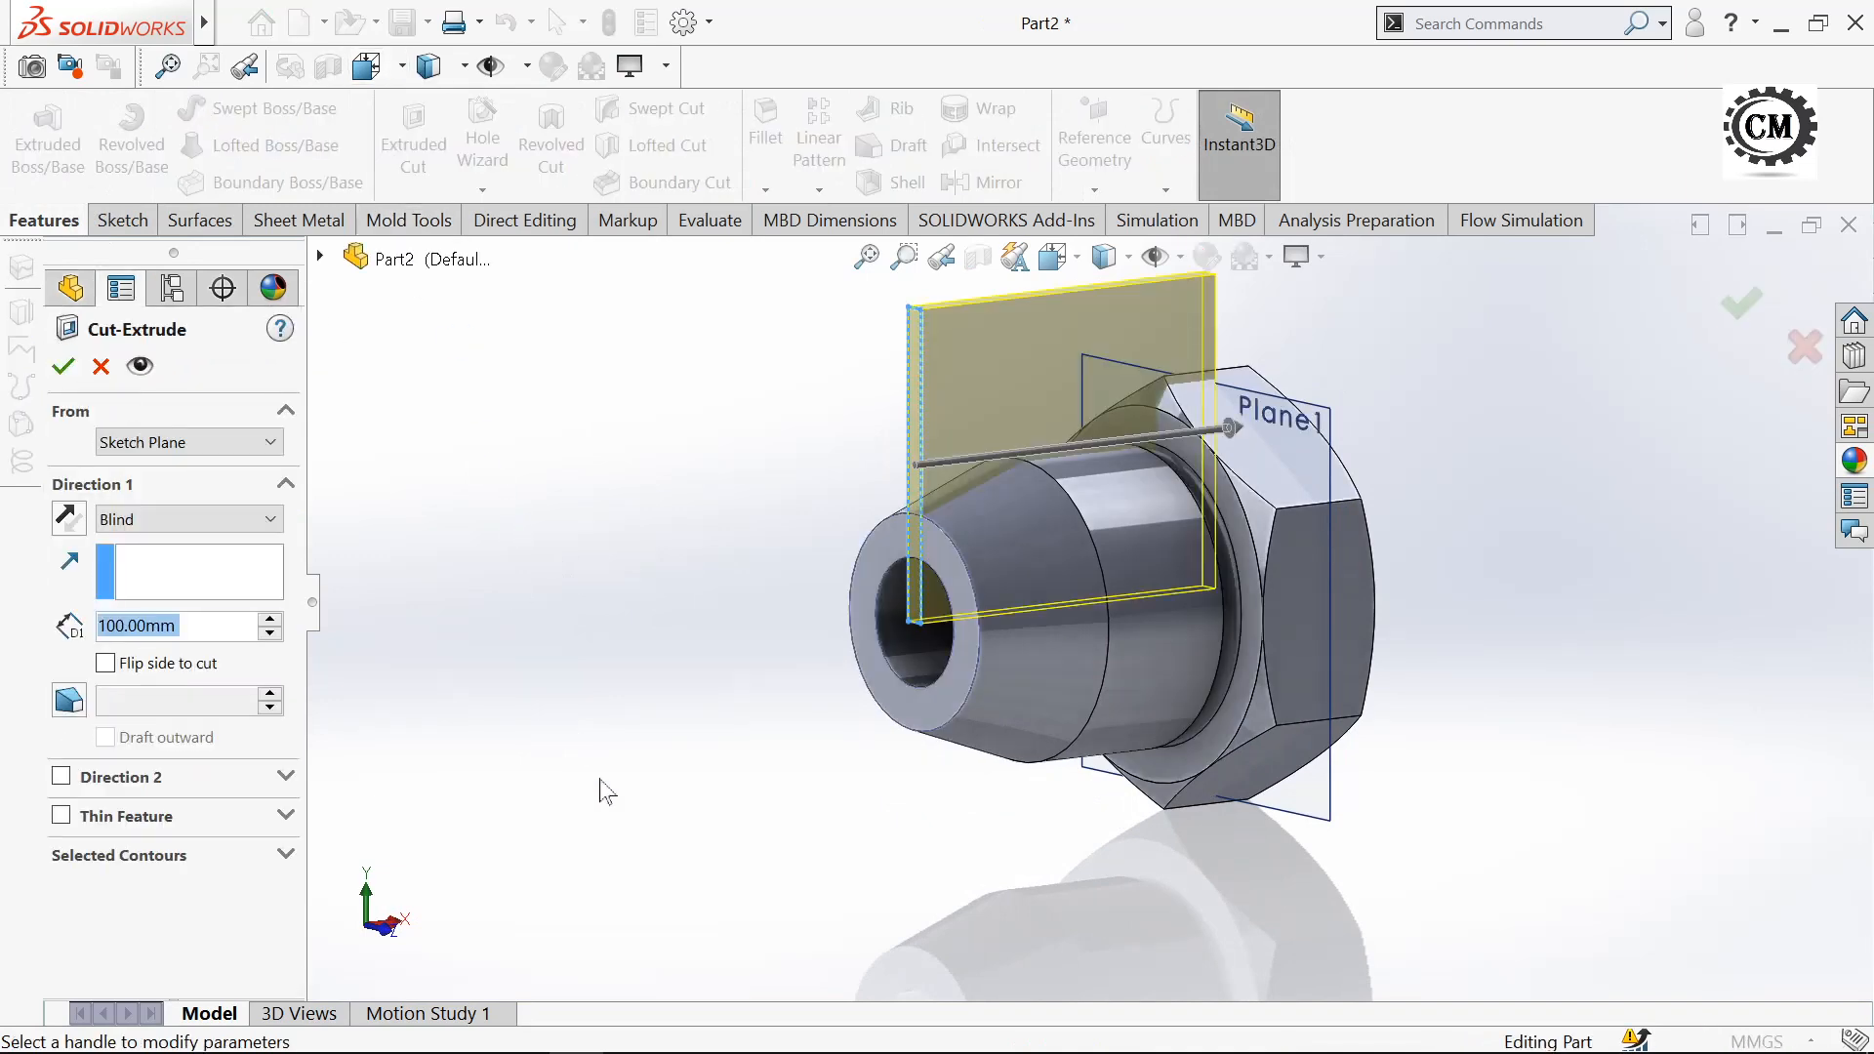
pyautogui.hotkey('alt', 'Tab')
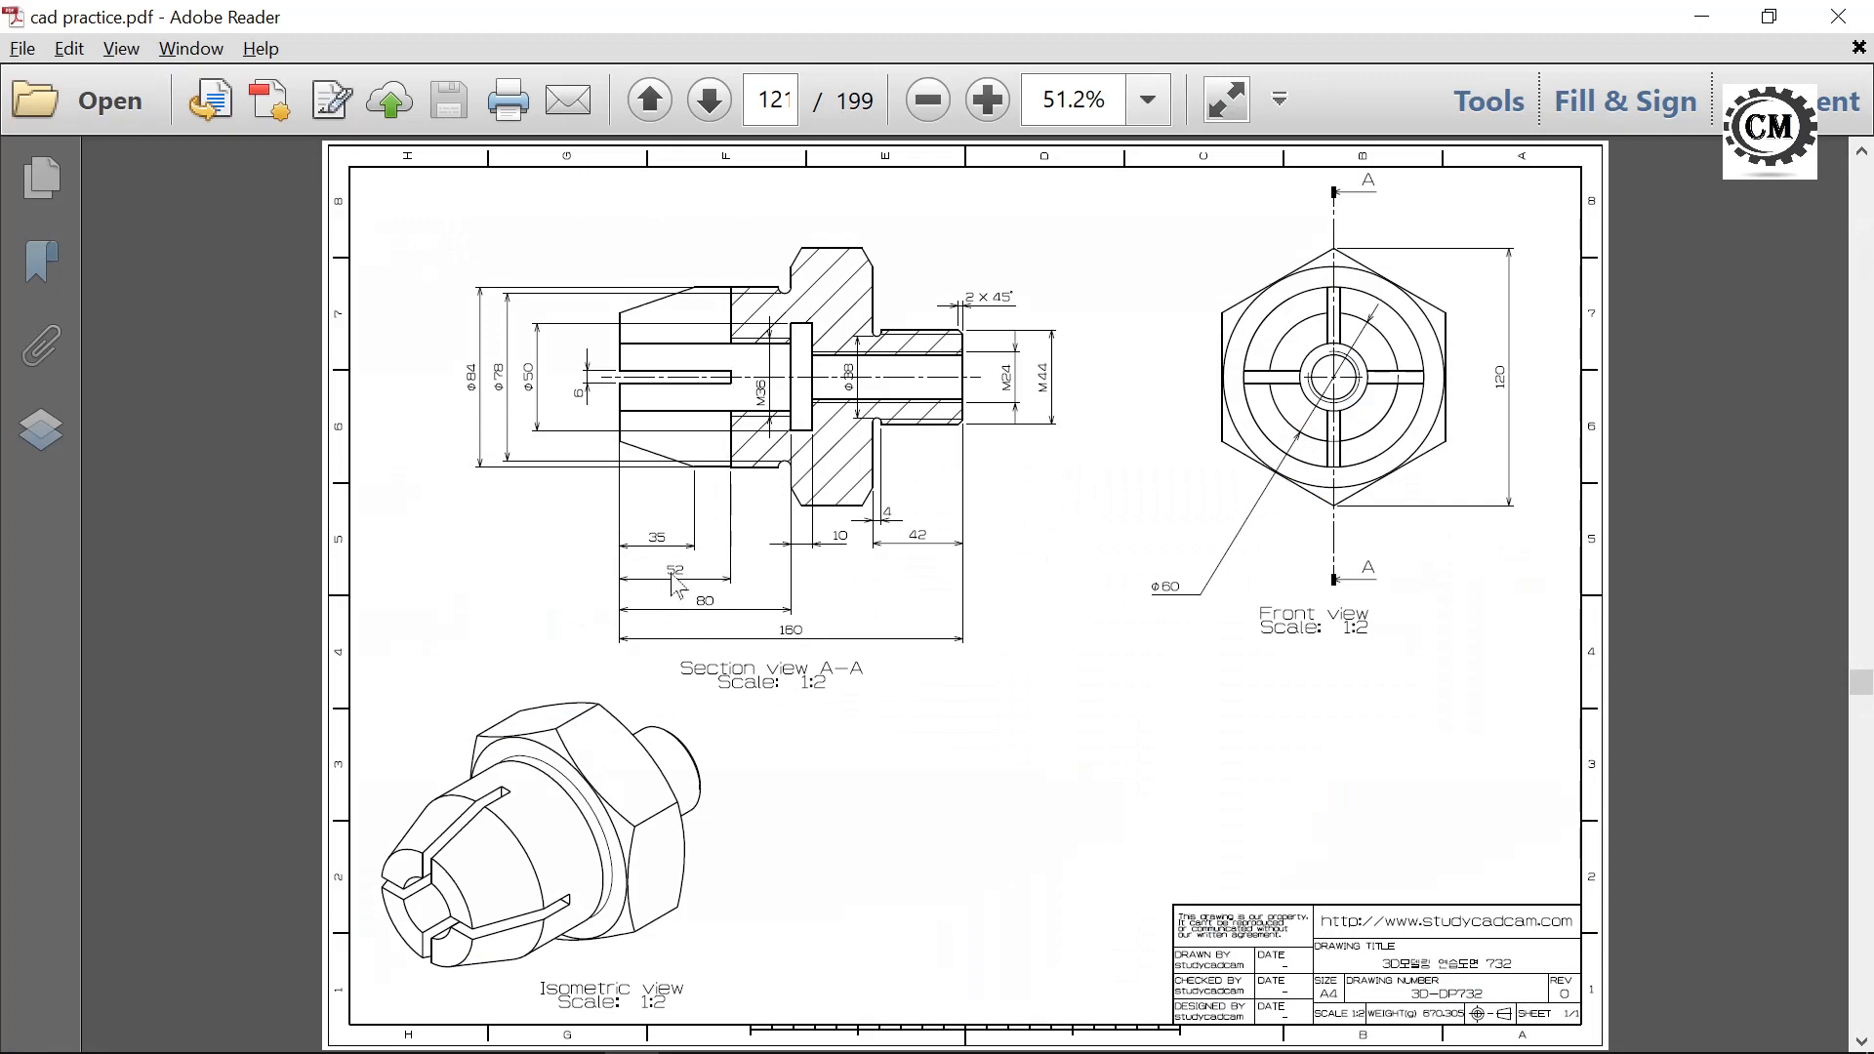
pyautogui.hotkey('alt', 'Tab')
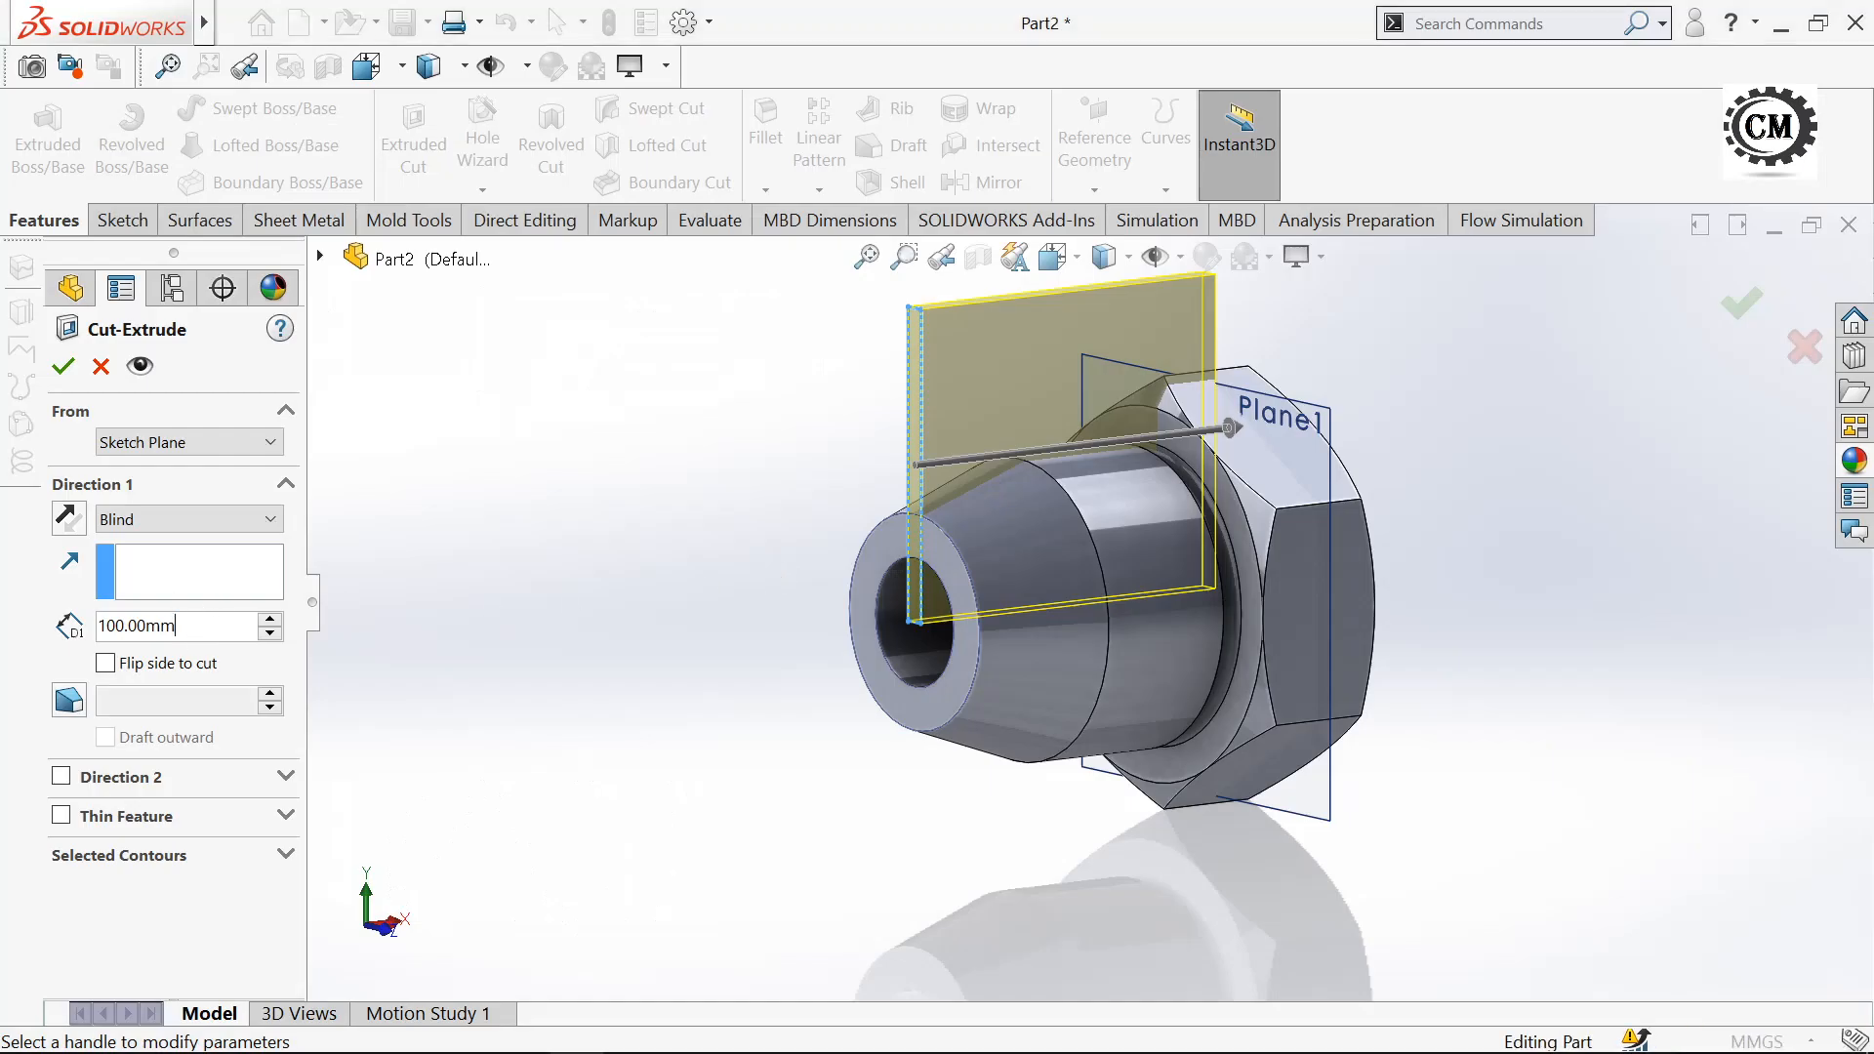
pyautogui.doubleClick(193, 630)
pyautogui.write('52')
pyautogui.press('Return')
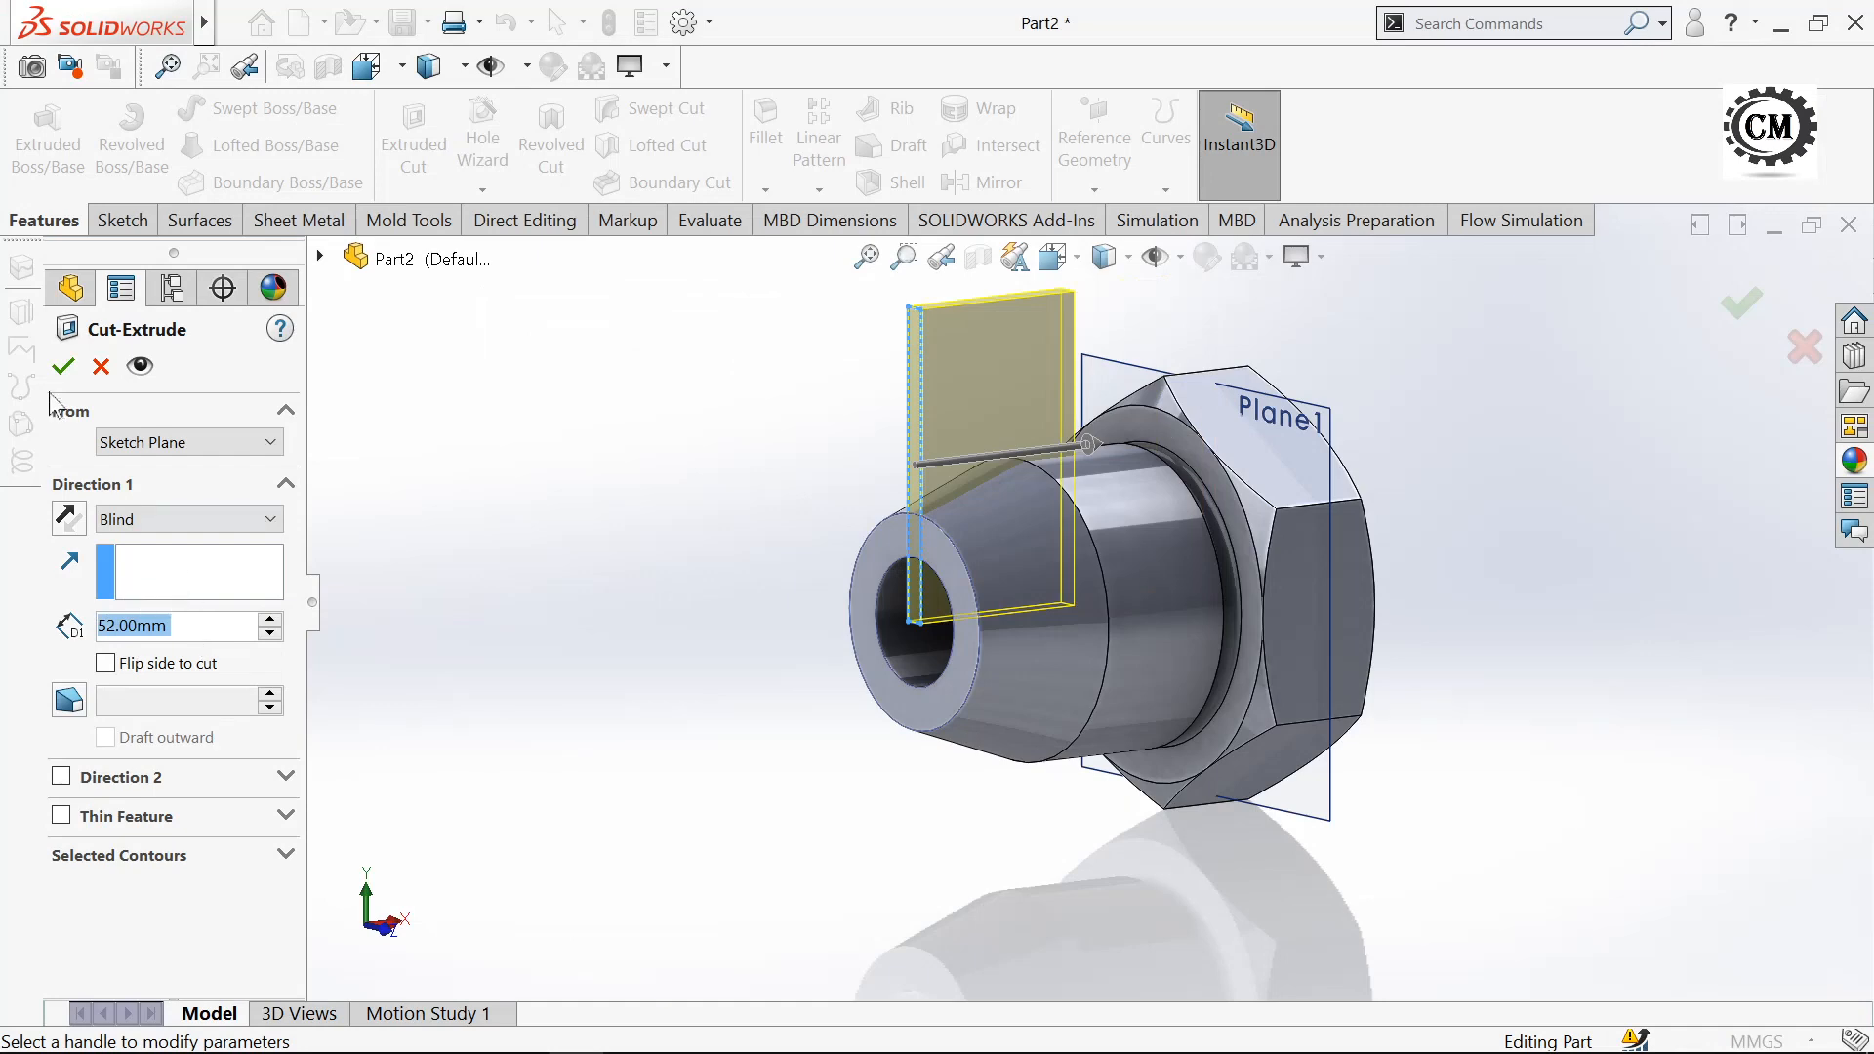
pyautogui.click(64, 366)
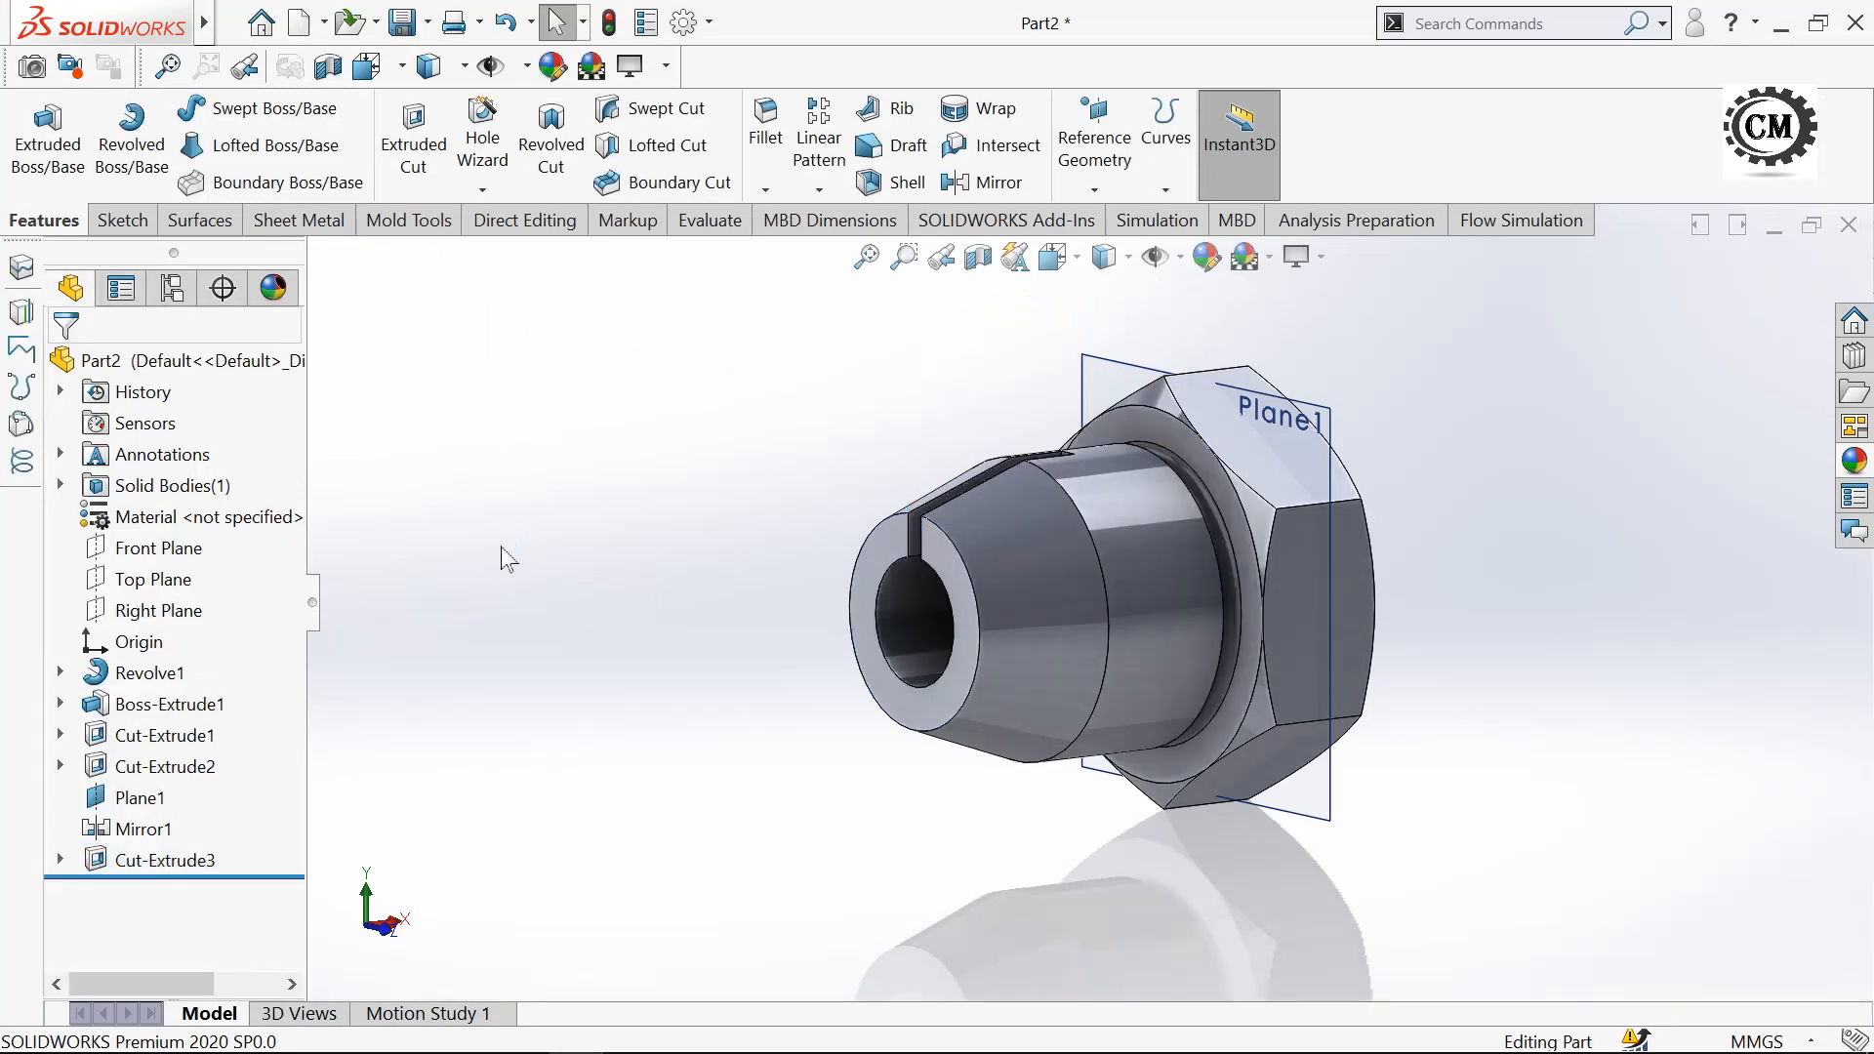
# - Circular-pattern the slot cut Cut-Extrude3 around the boss's circular end edge with 4 equally spaced instances over 360 degrees
pyautogui.moveTo(509, 559)
pyautogui.mouseDown(button='middle')
pyautogui.moveTo(539, 592)
pyautogui.moveTo(507, 573)
pyautogui.mouseUp(button='middle')
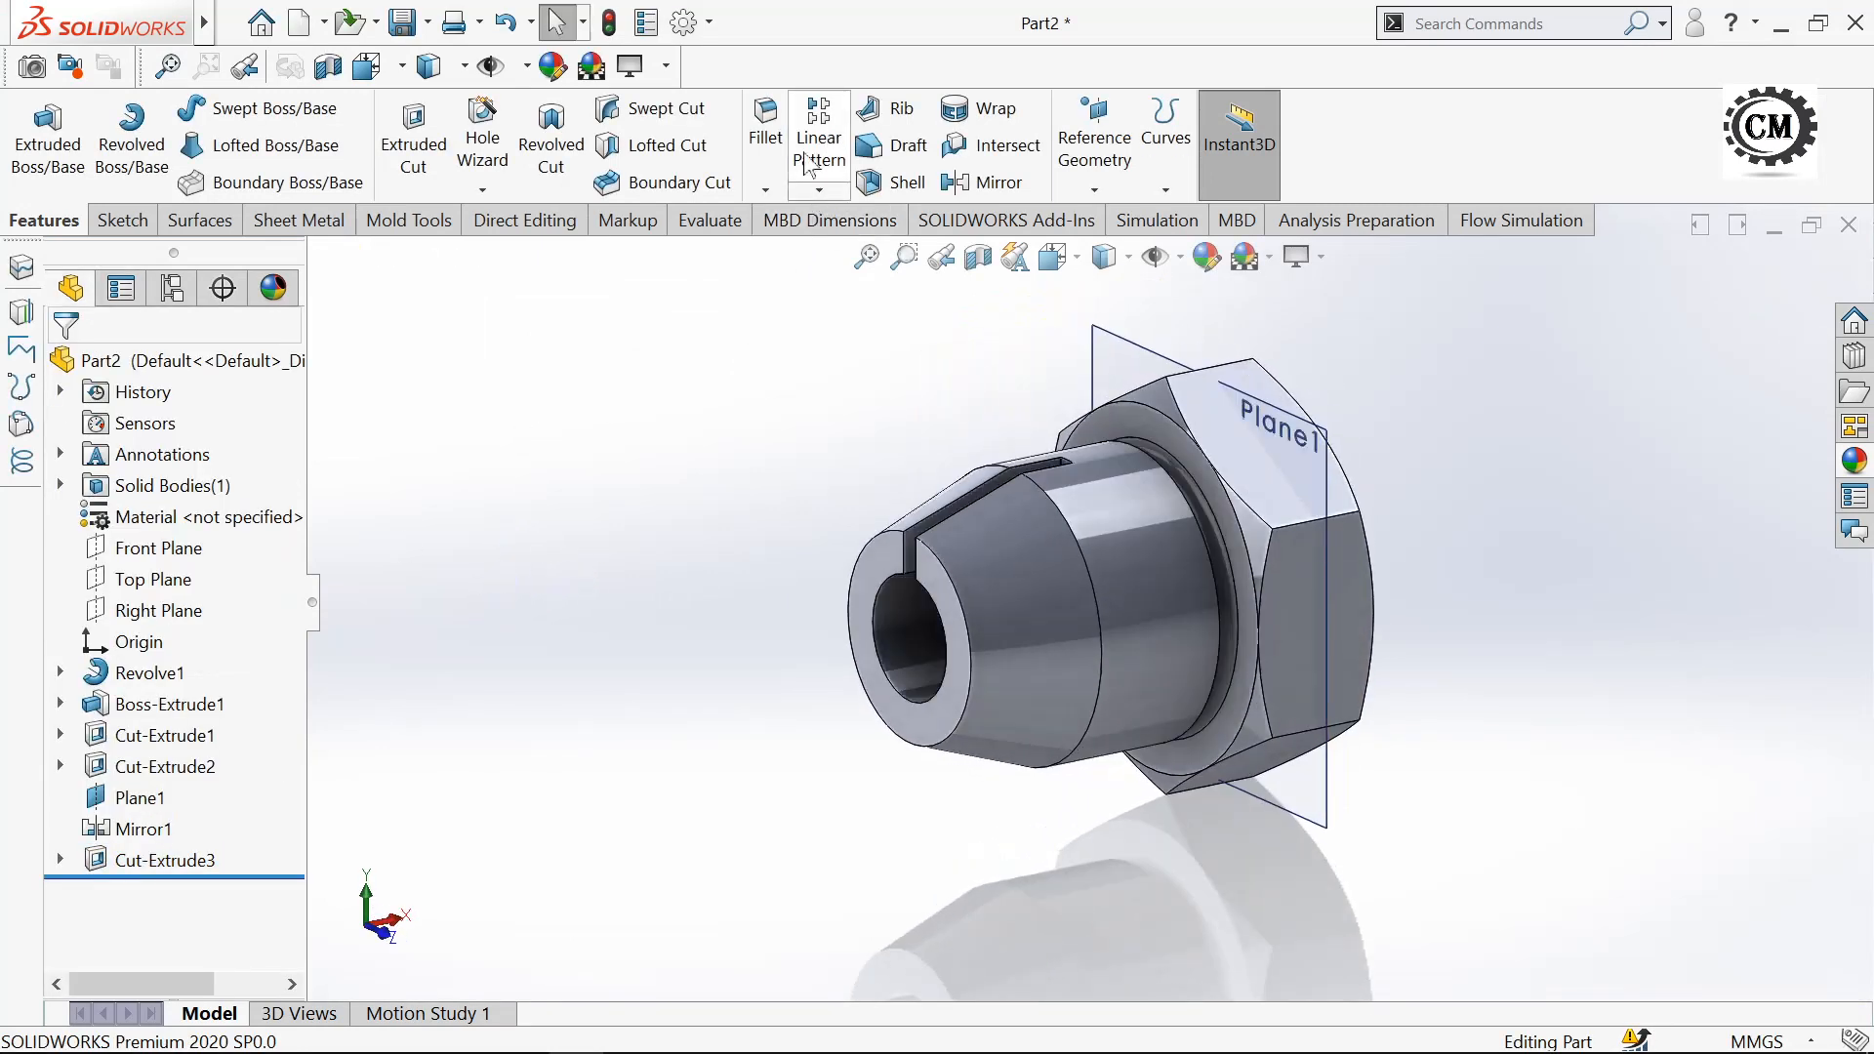
pyautogui.click(818, 191)
pyautogui.click(875, 257)
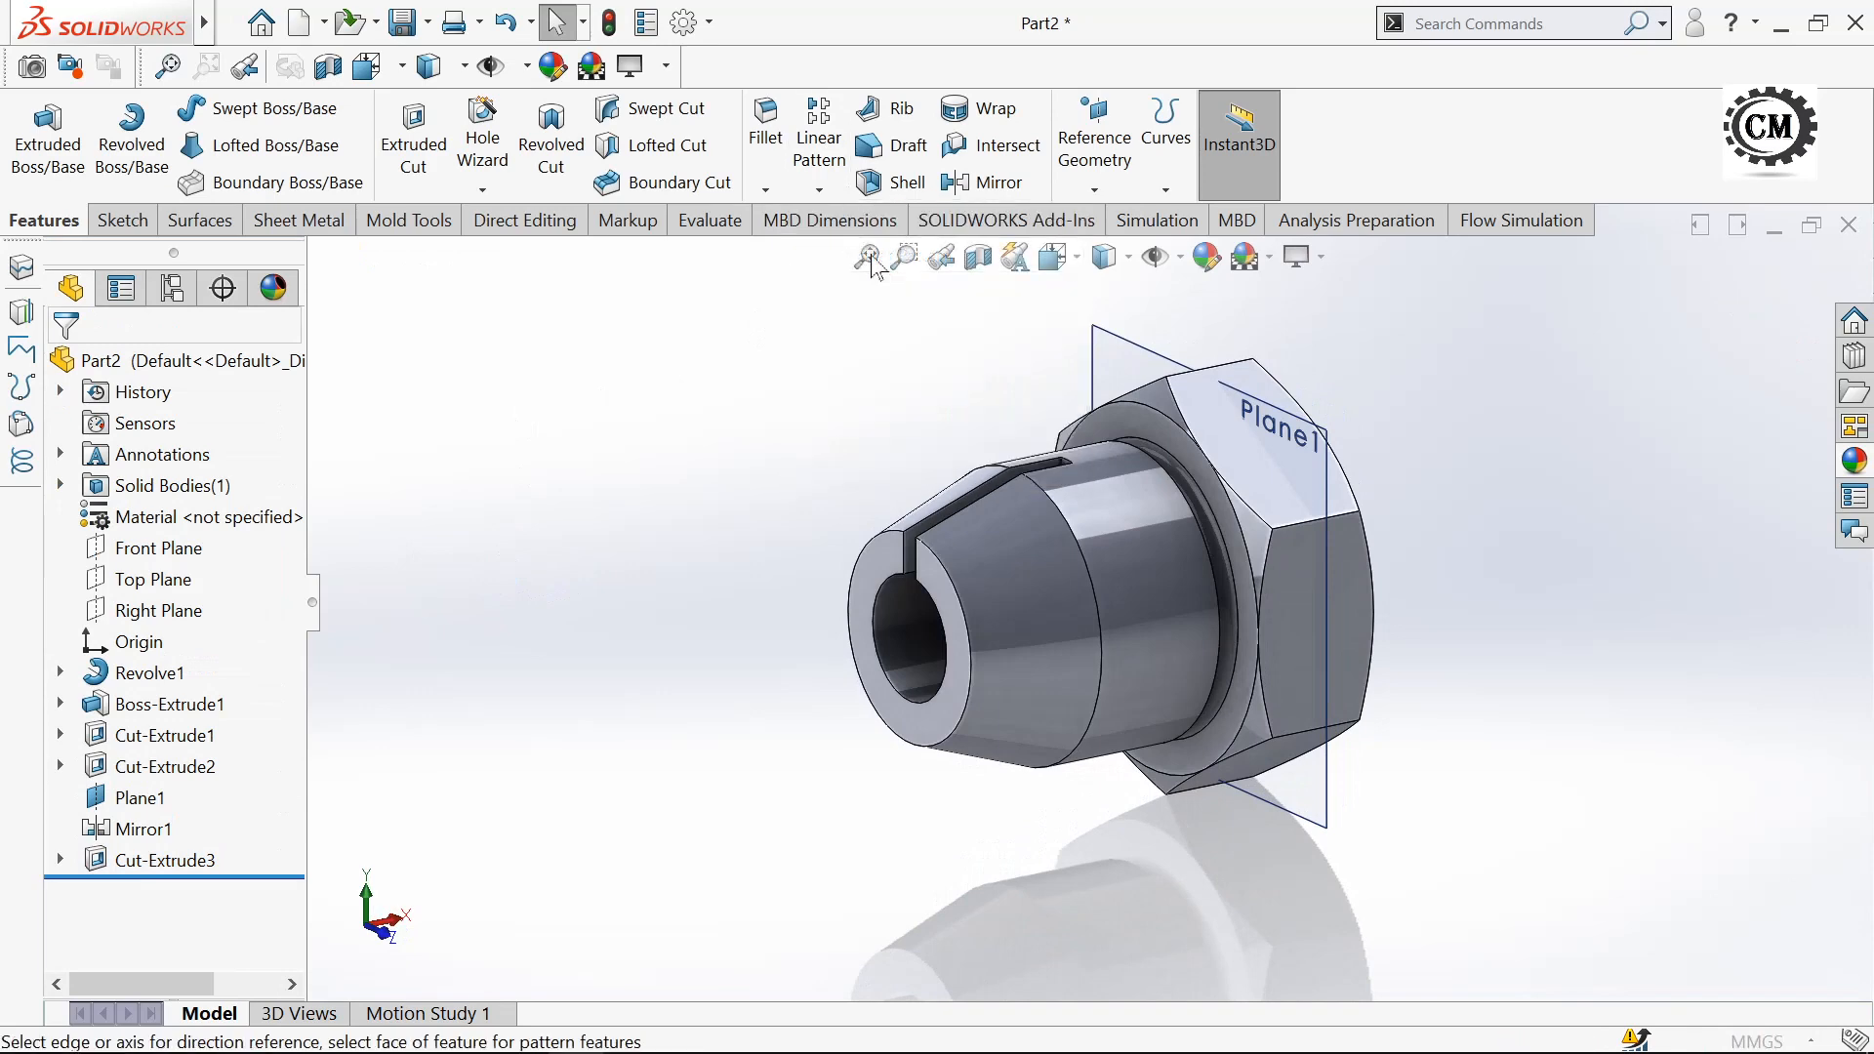
pyautogui.click(963, 606)
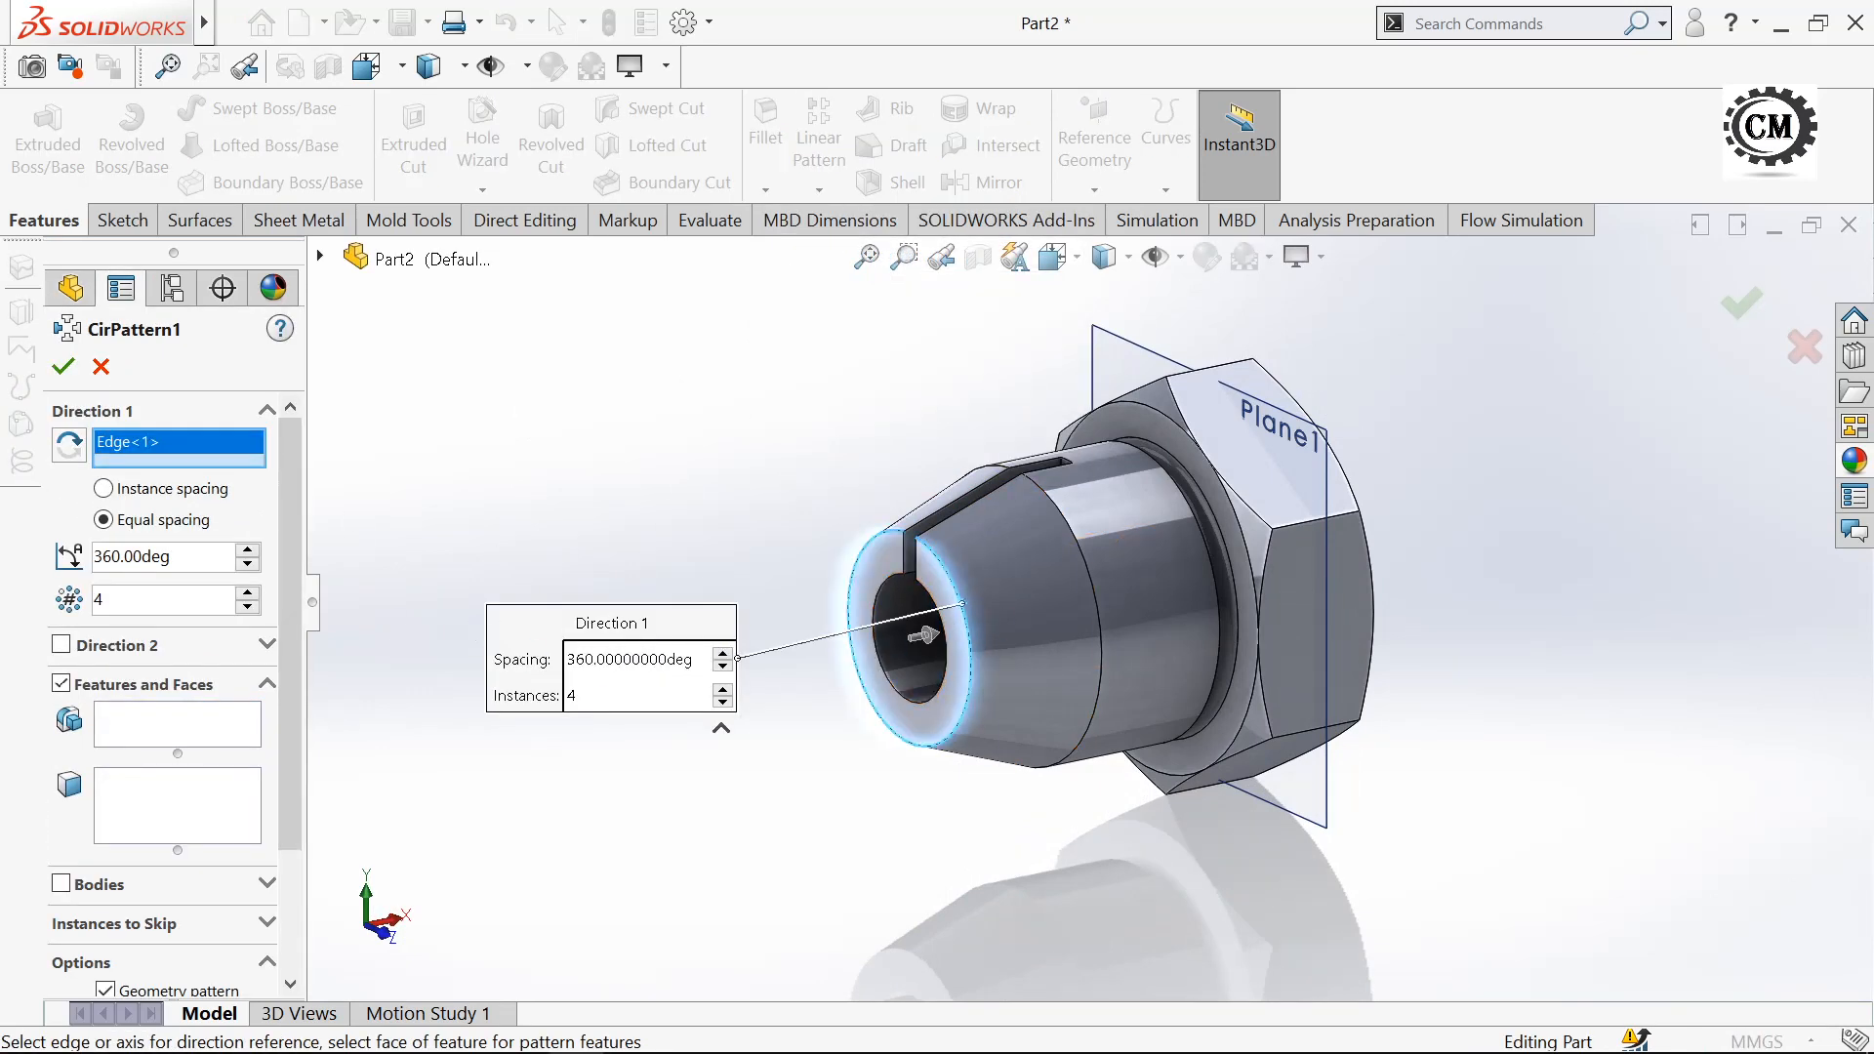
pyautogui.click(177, 732)
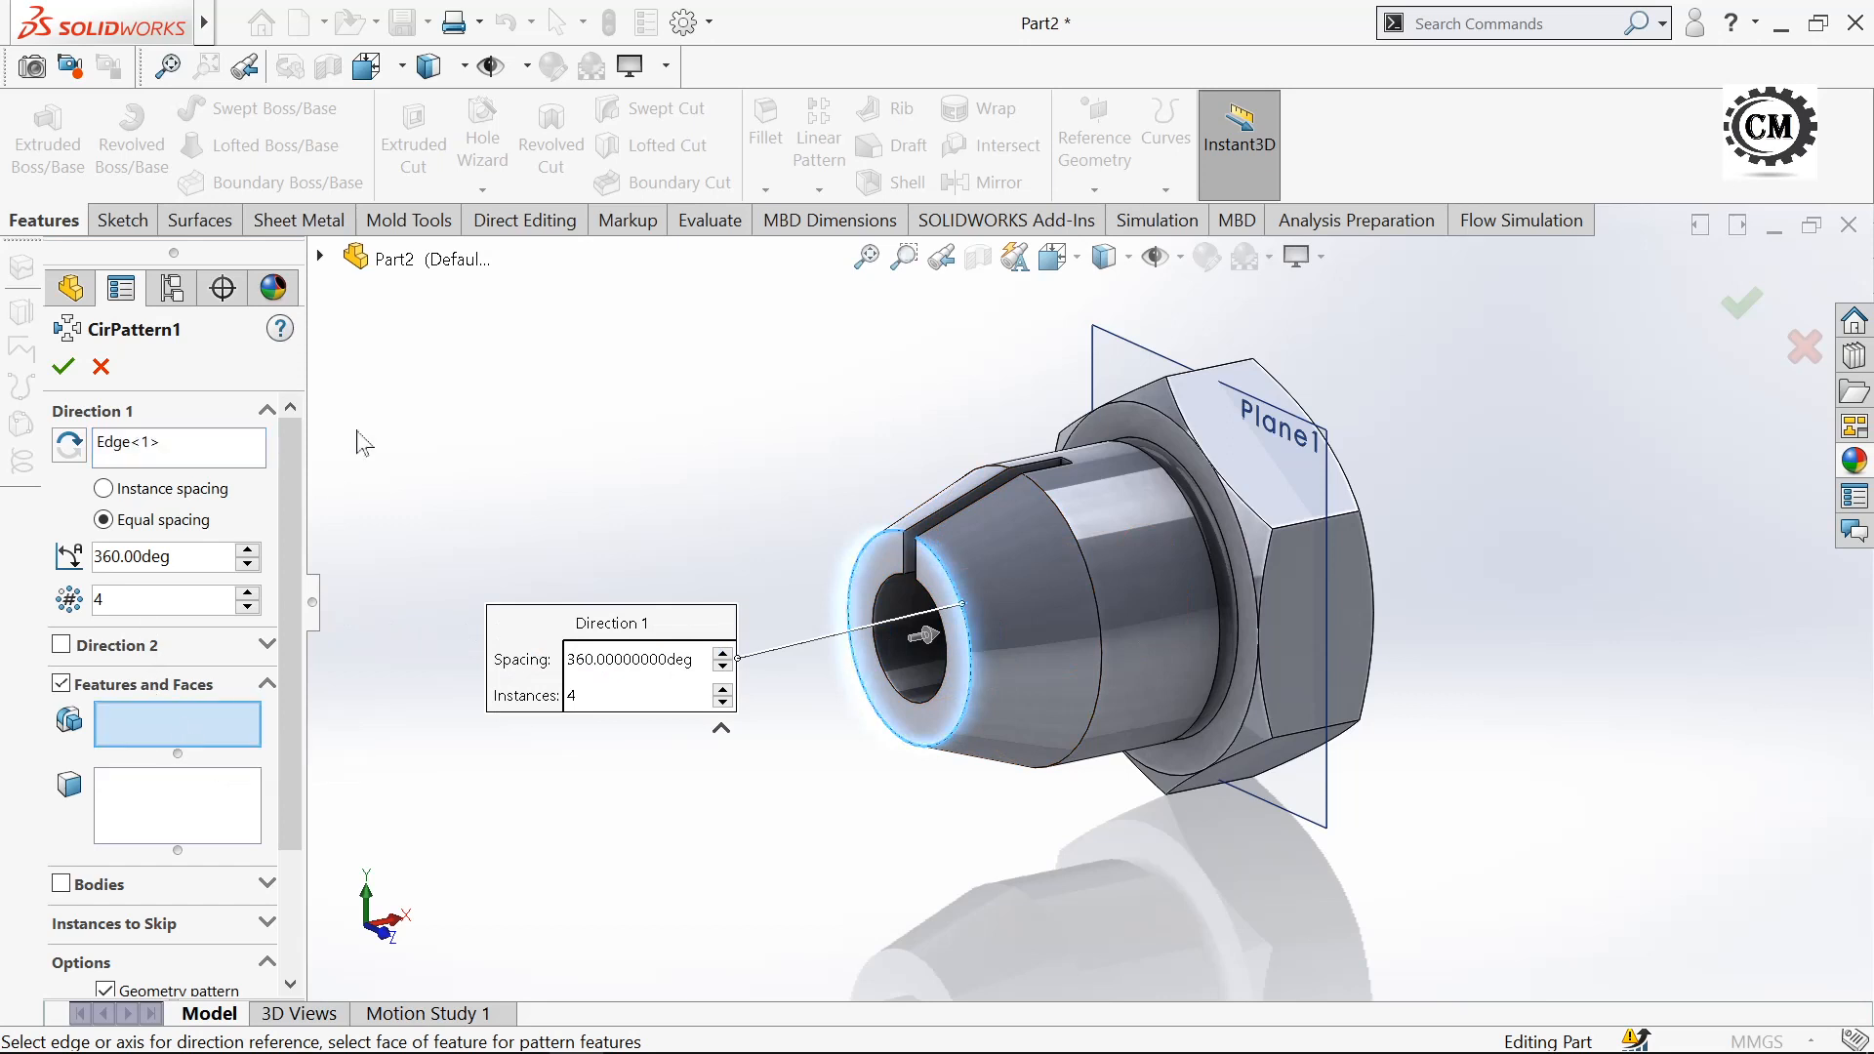
pyautogui.click(321, 257)
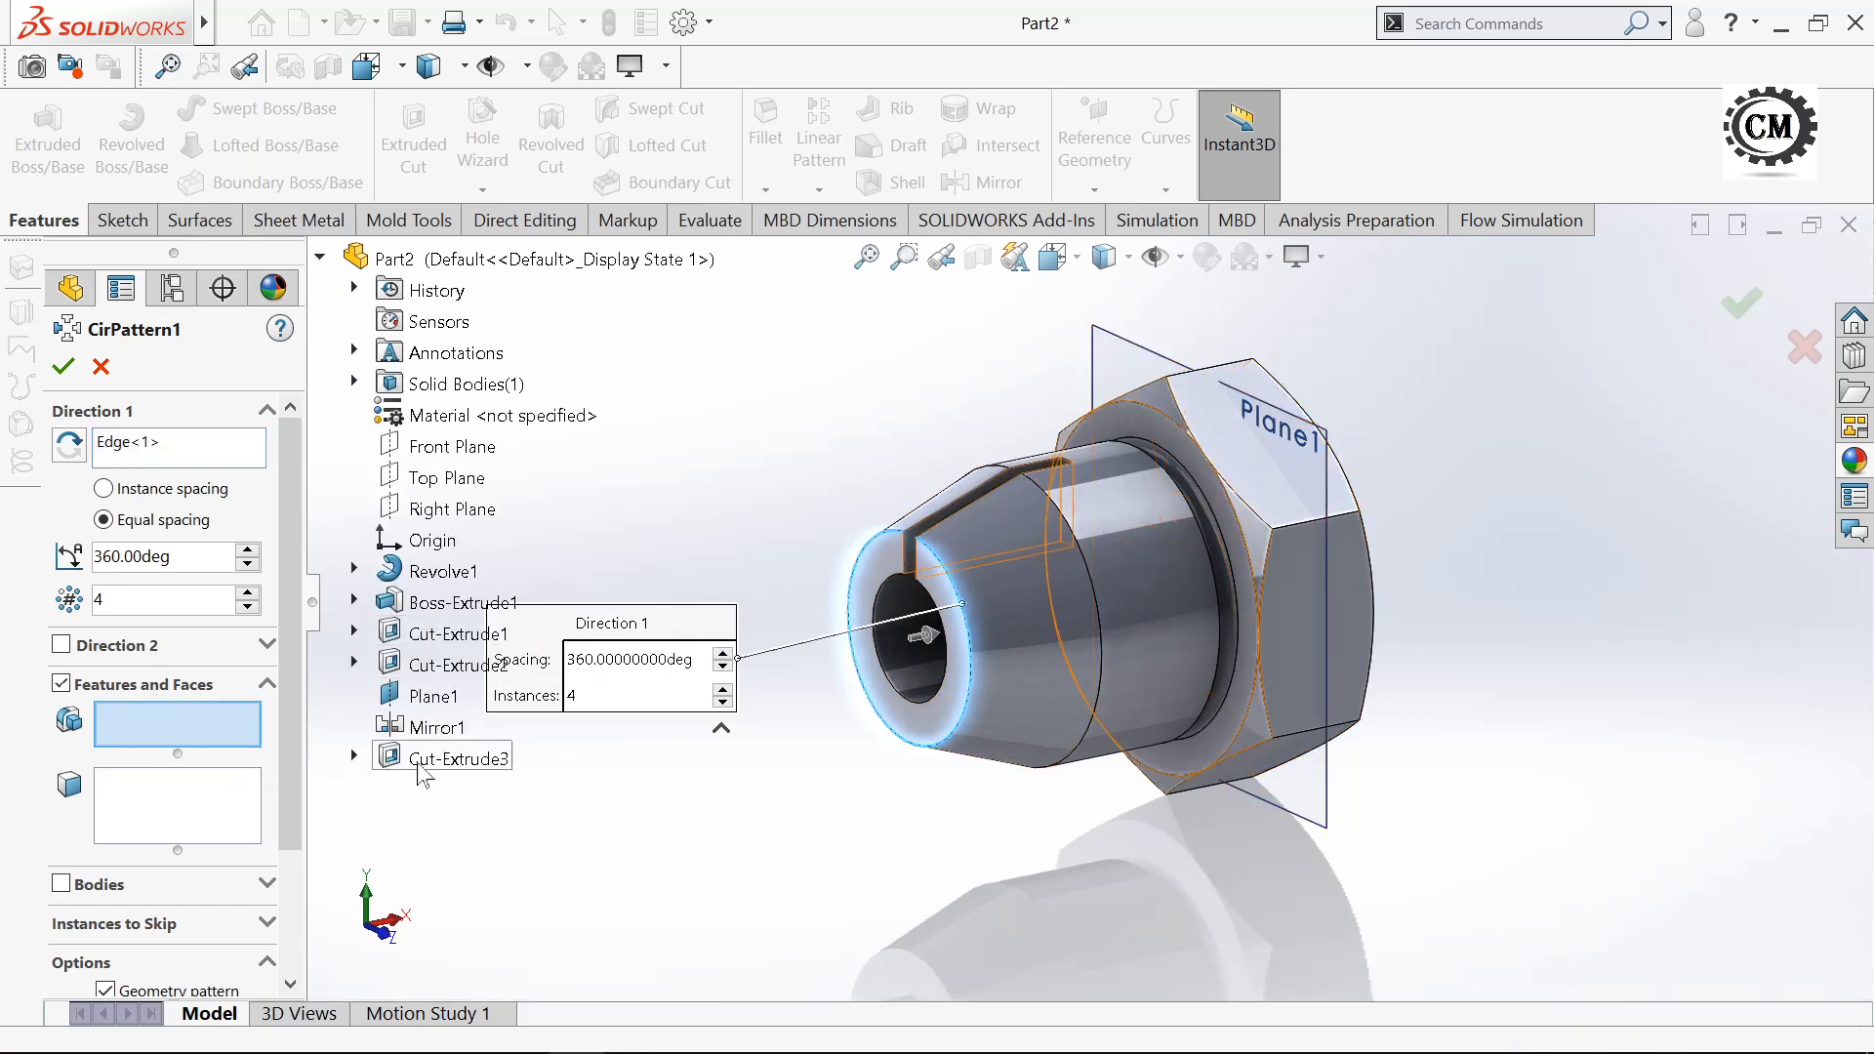
pyautogui.click(456, 760)
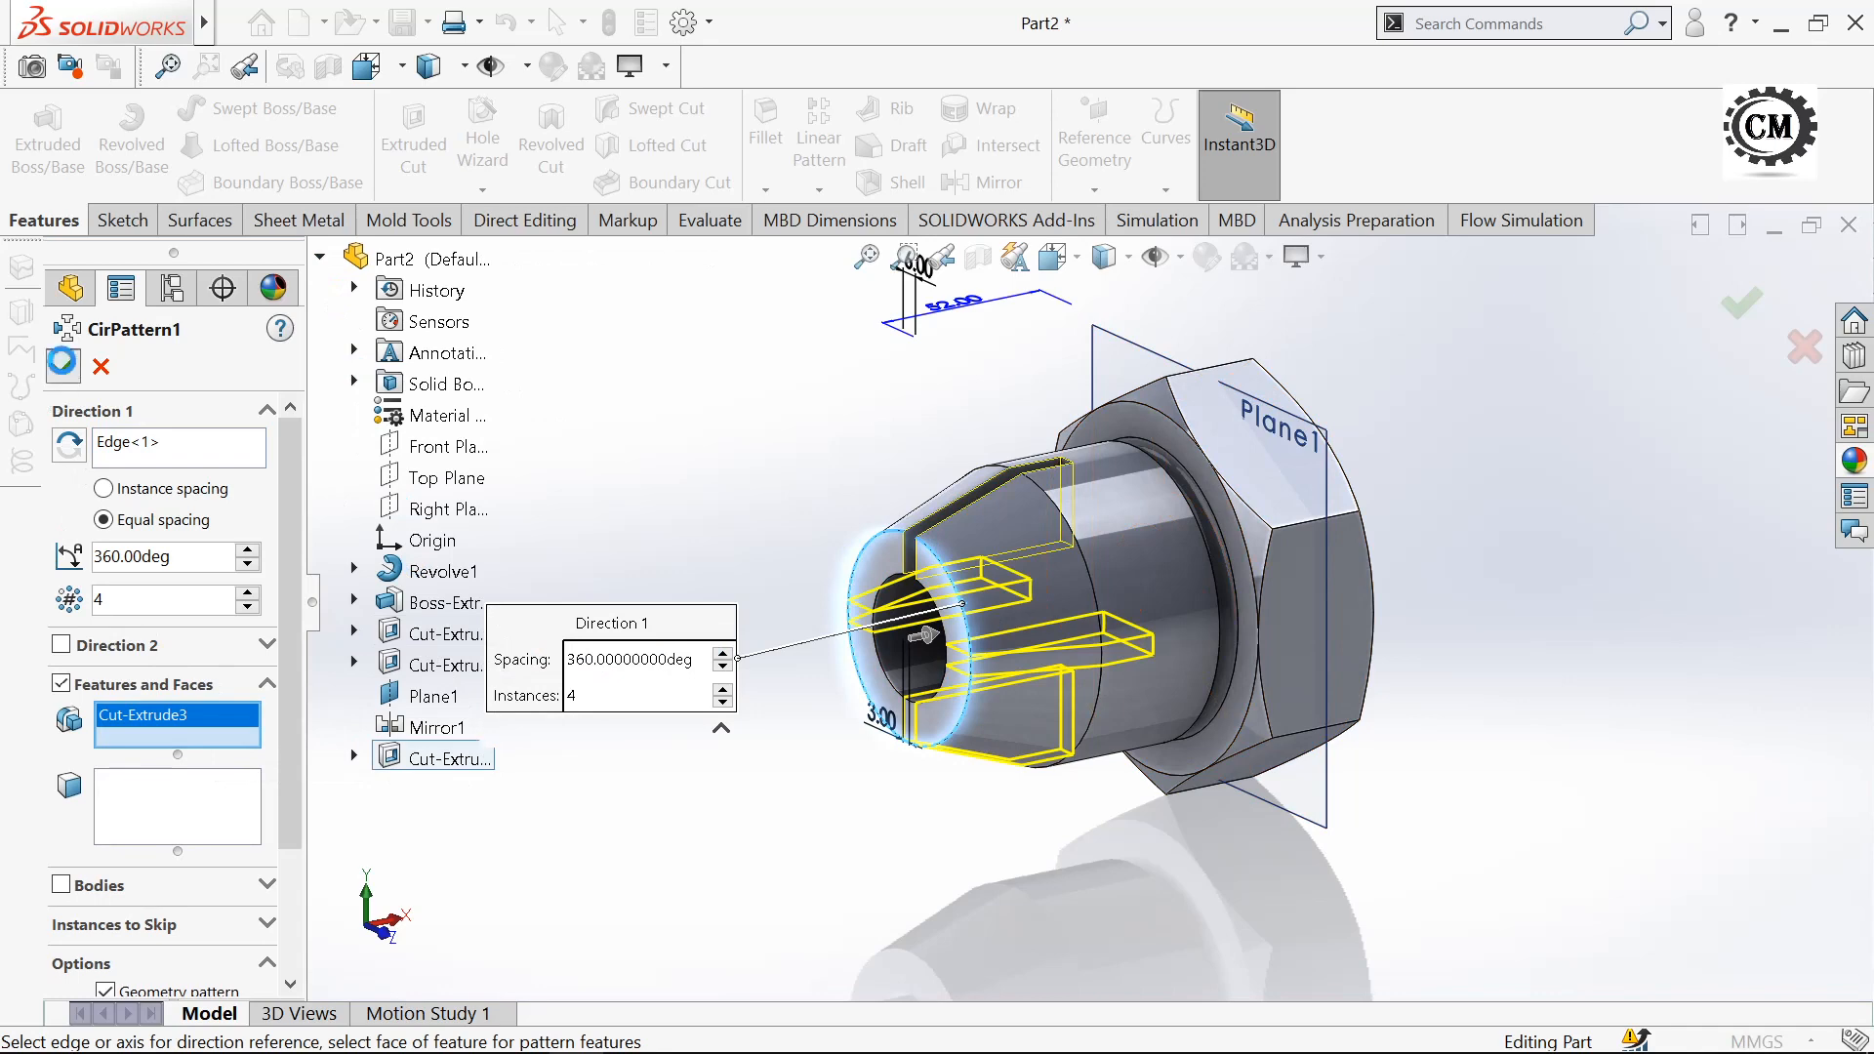
pyautogui.press('Return')
# - Start a sketch on the flange's outer flat face and draw a circle about 30 mm in diameter centred on the origin
pyautogui.moveTo(648, 736); pyautogui.dragTo(1276, 642, button='middle')
pyautogui.click(1274, 642)
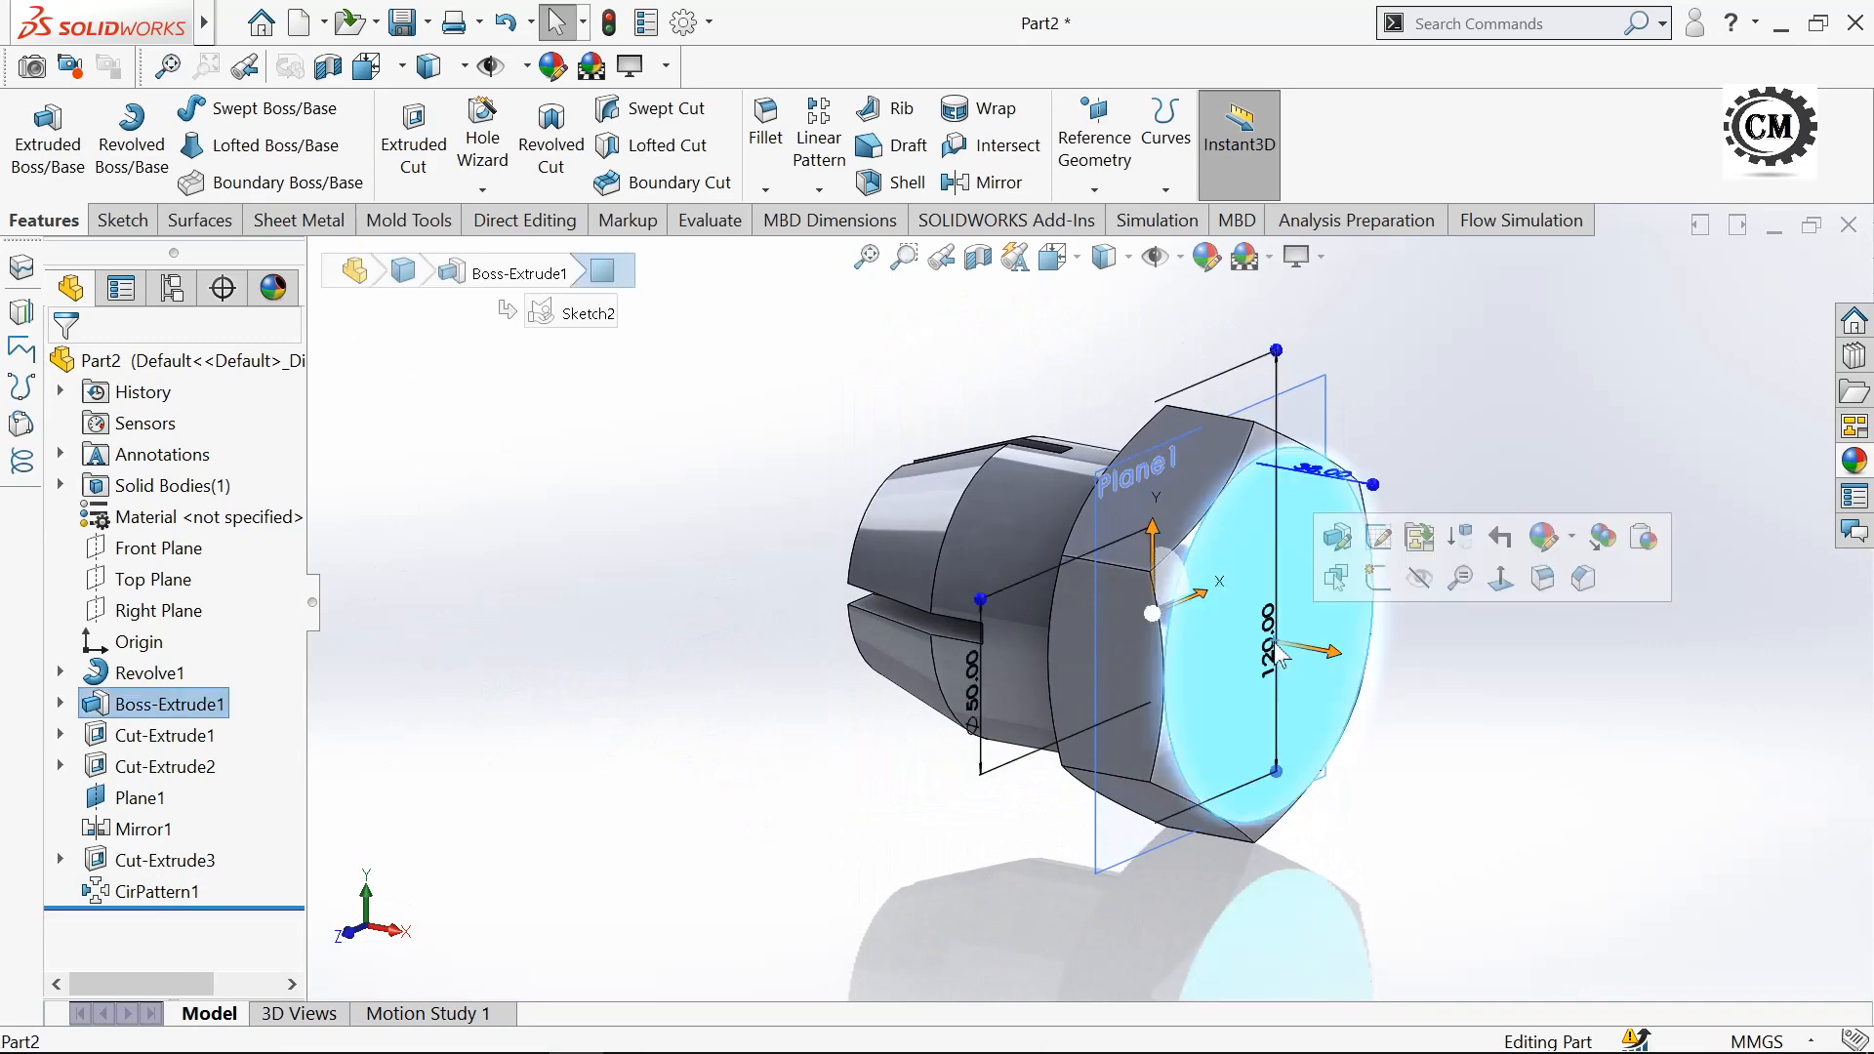
pyautogui.click(1377, 578)
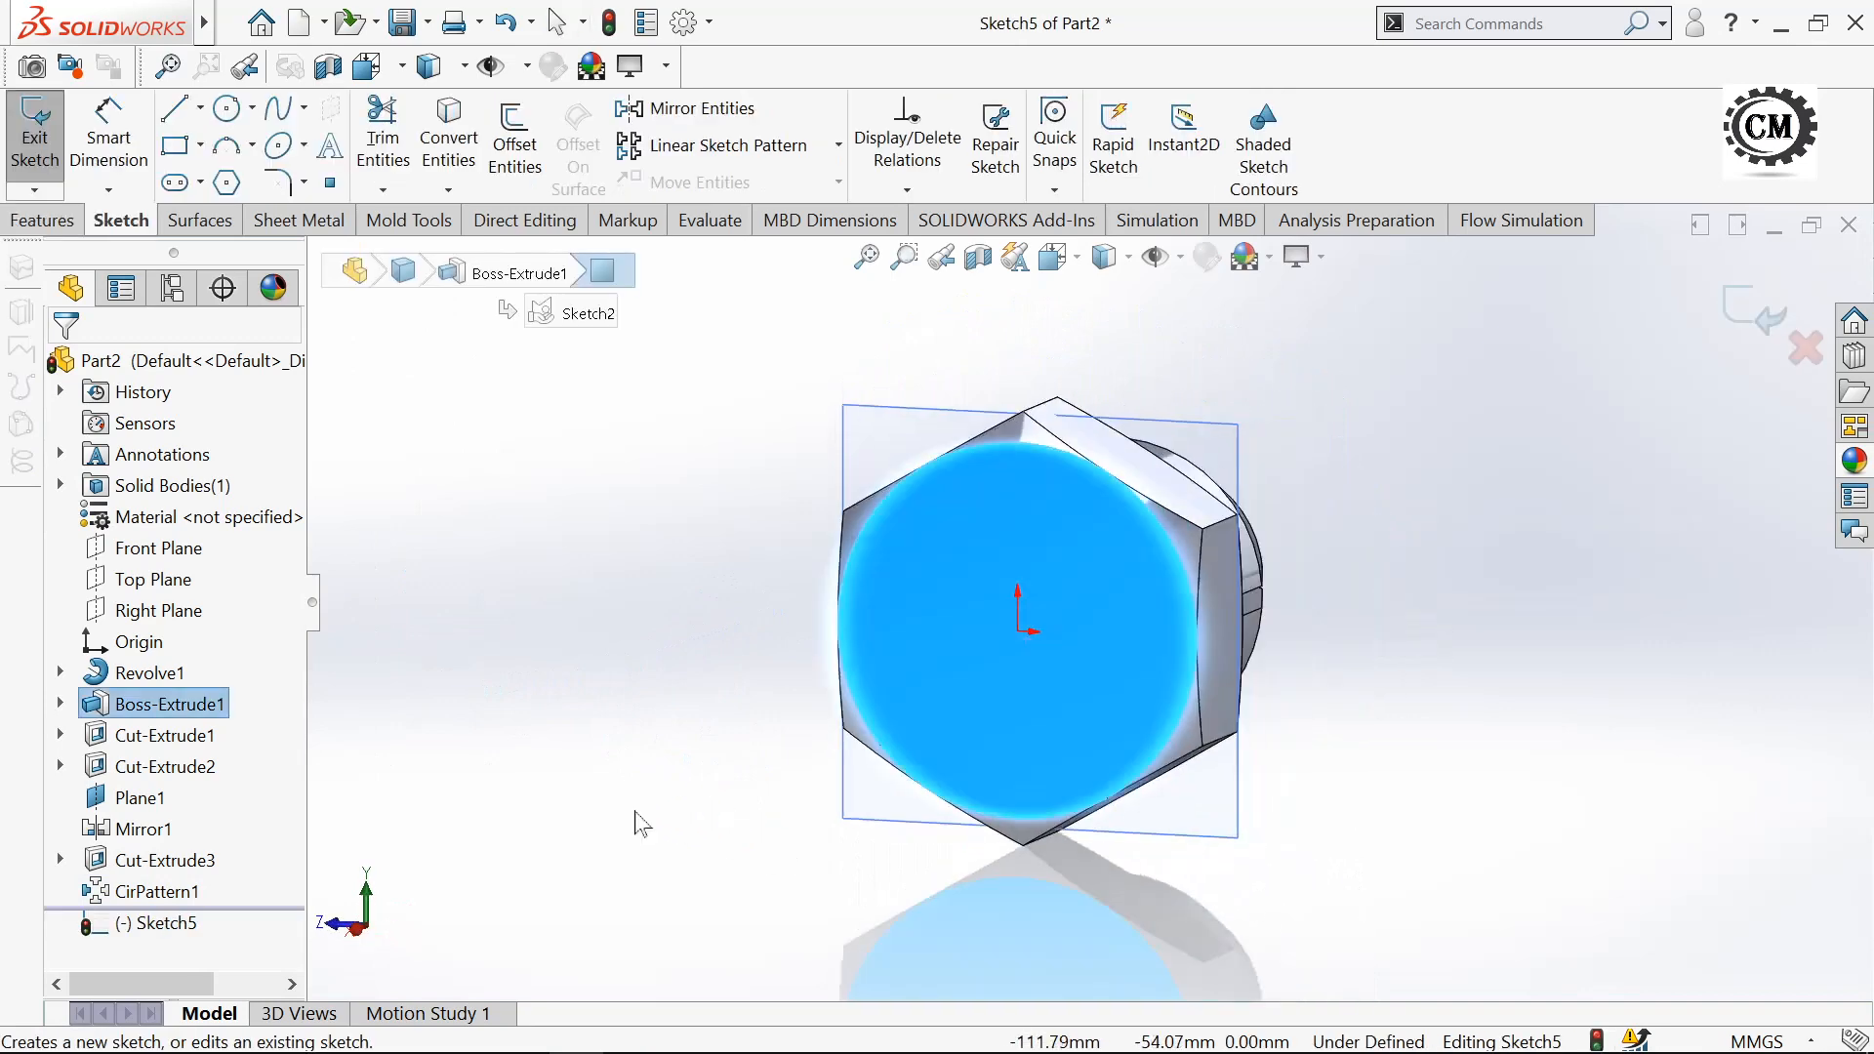
pyautogui.click(226, 110)
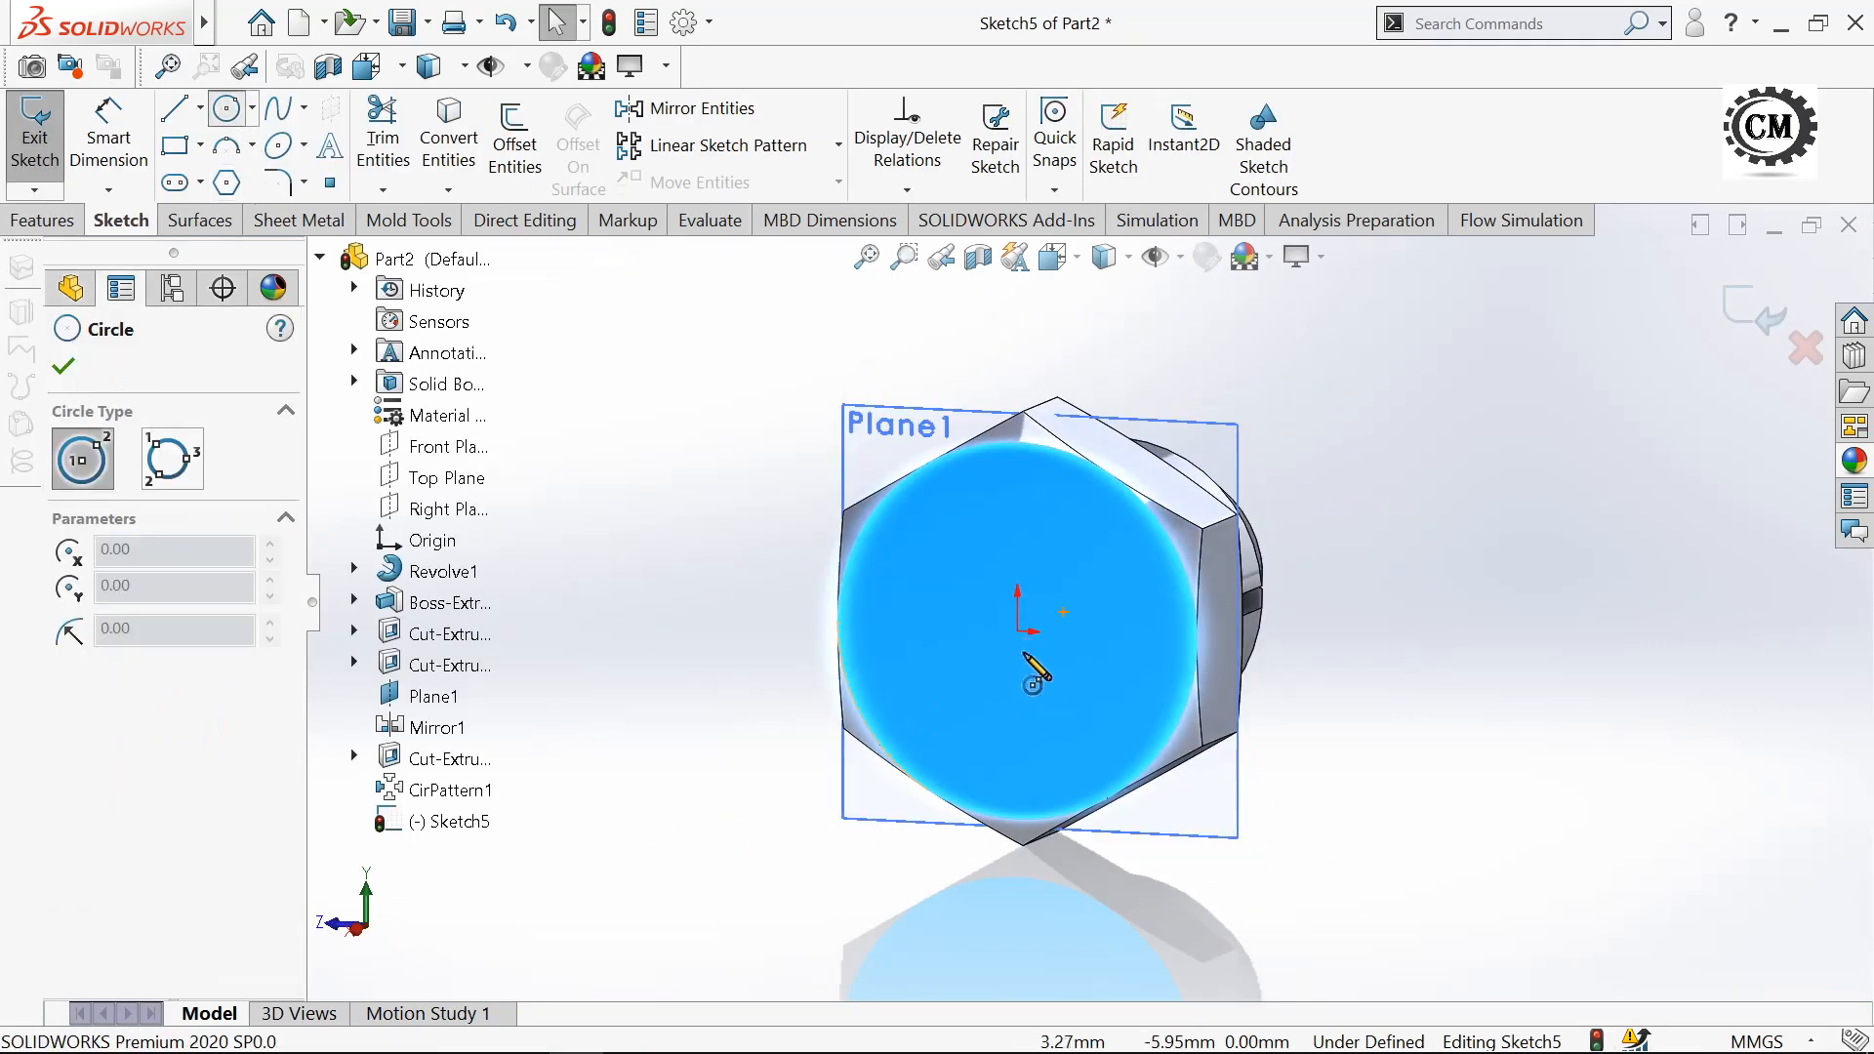
pyautogui.moveTo(1019, 630); pyautogui.dragTo(1070, 648)
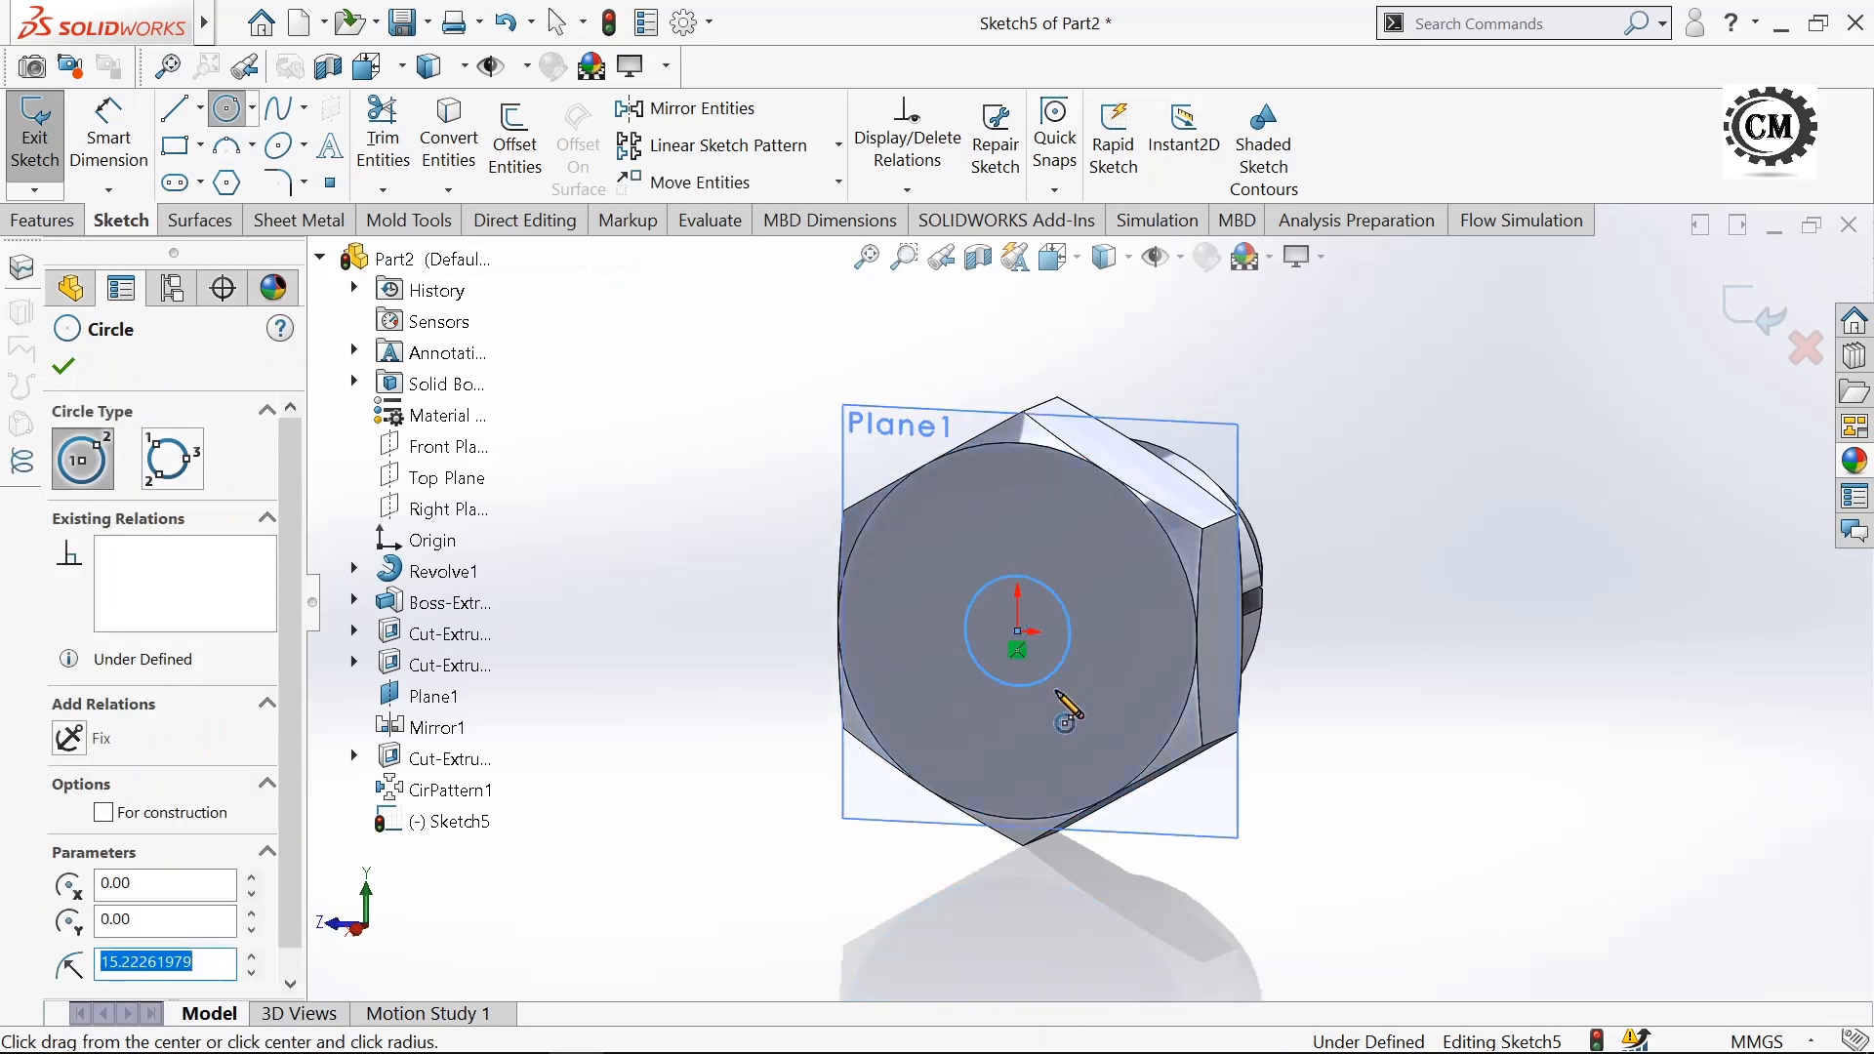
# - Dimension the circle's diameter as 24 mm, matching the M24 bore in the PDF drawing
pyautogui.click(108, 140)
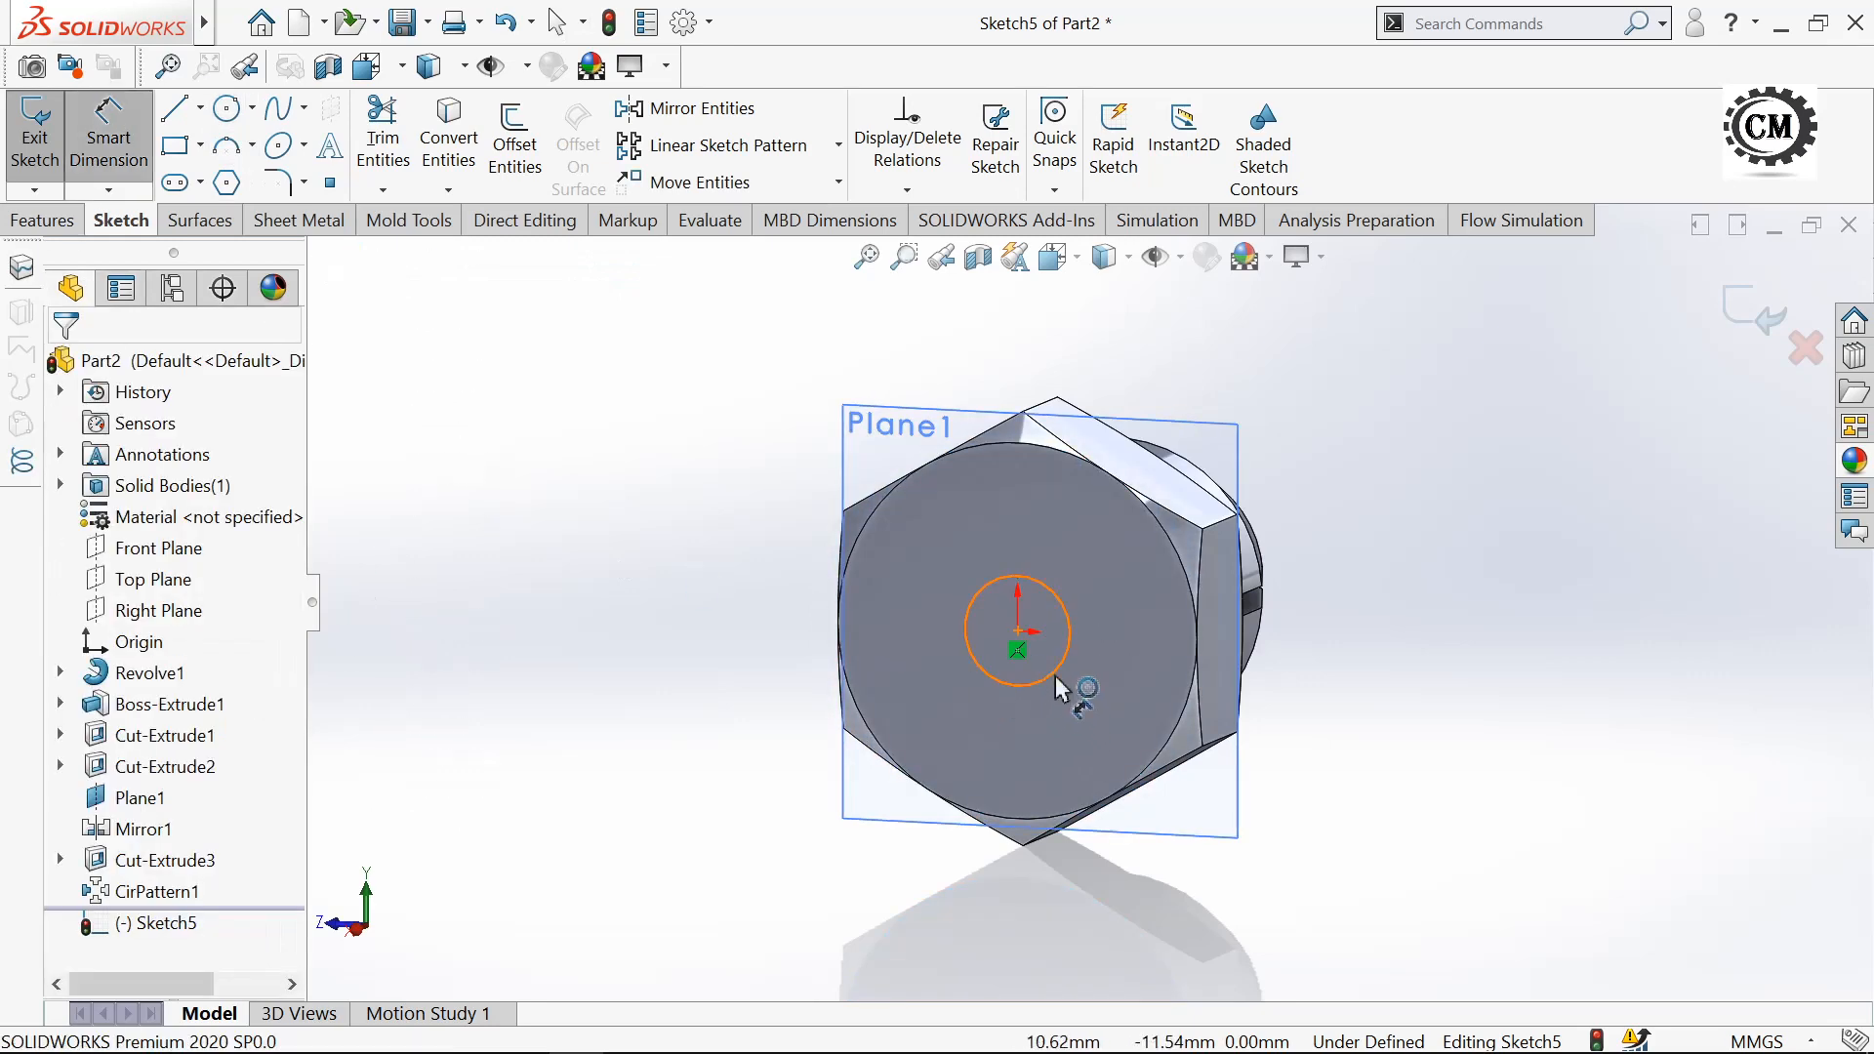
pyautogui.click(1056, 674)
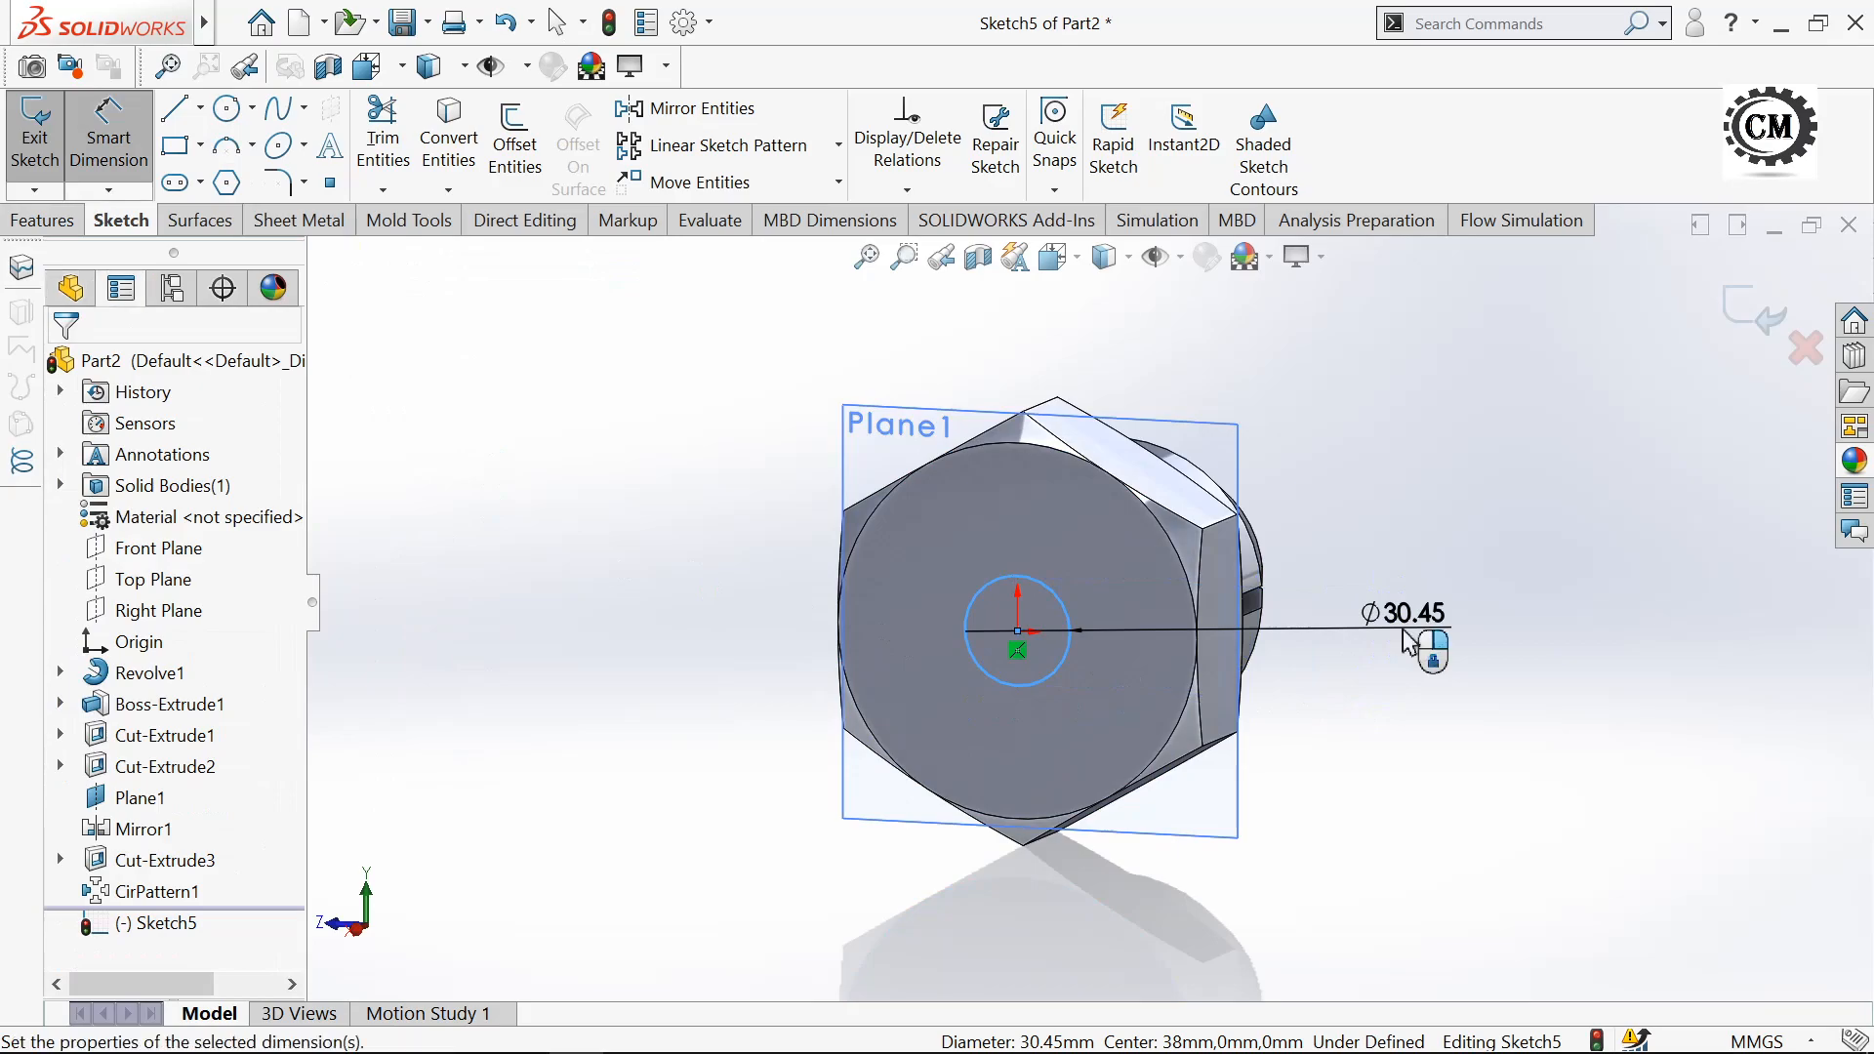
pyautogui.click(1424, 636)
pyautogui.hotkey('alt', 'Tab')
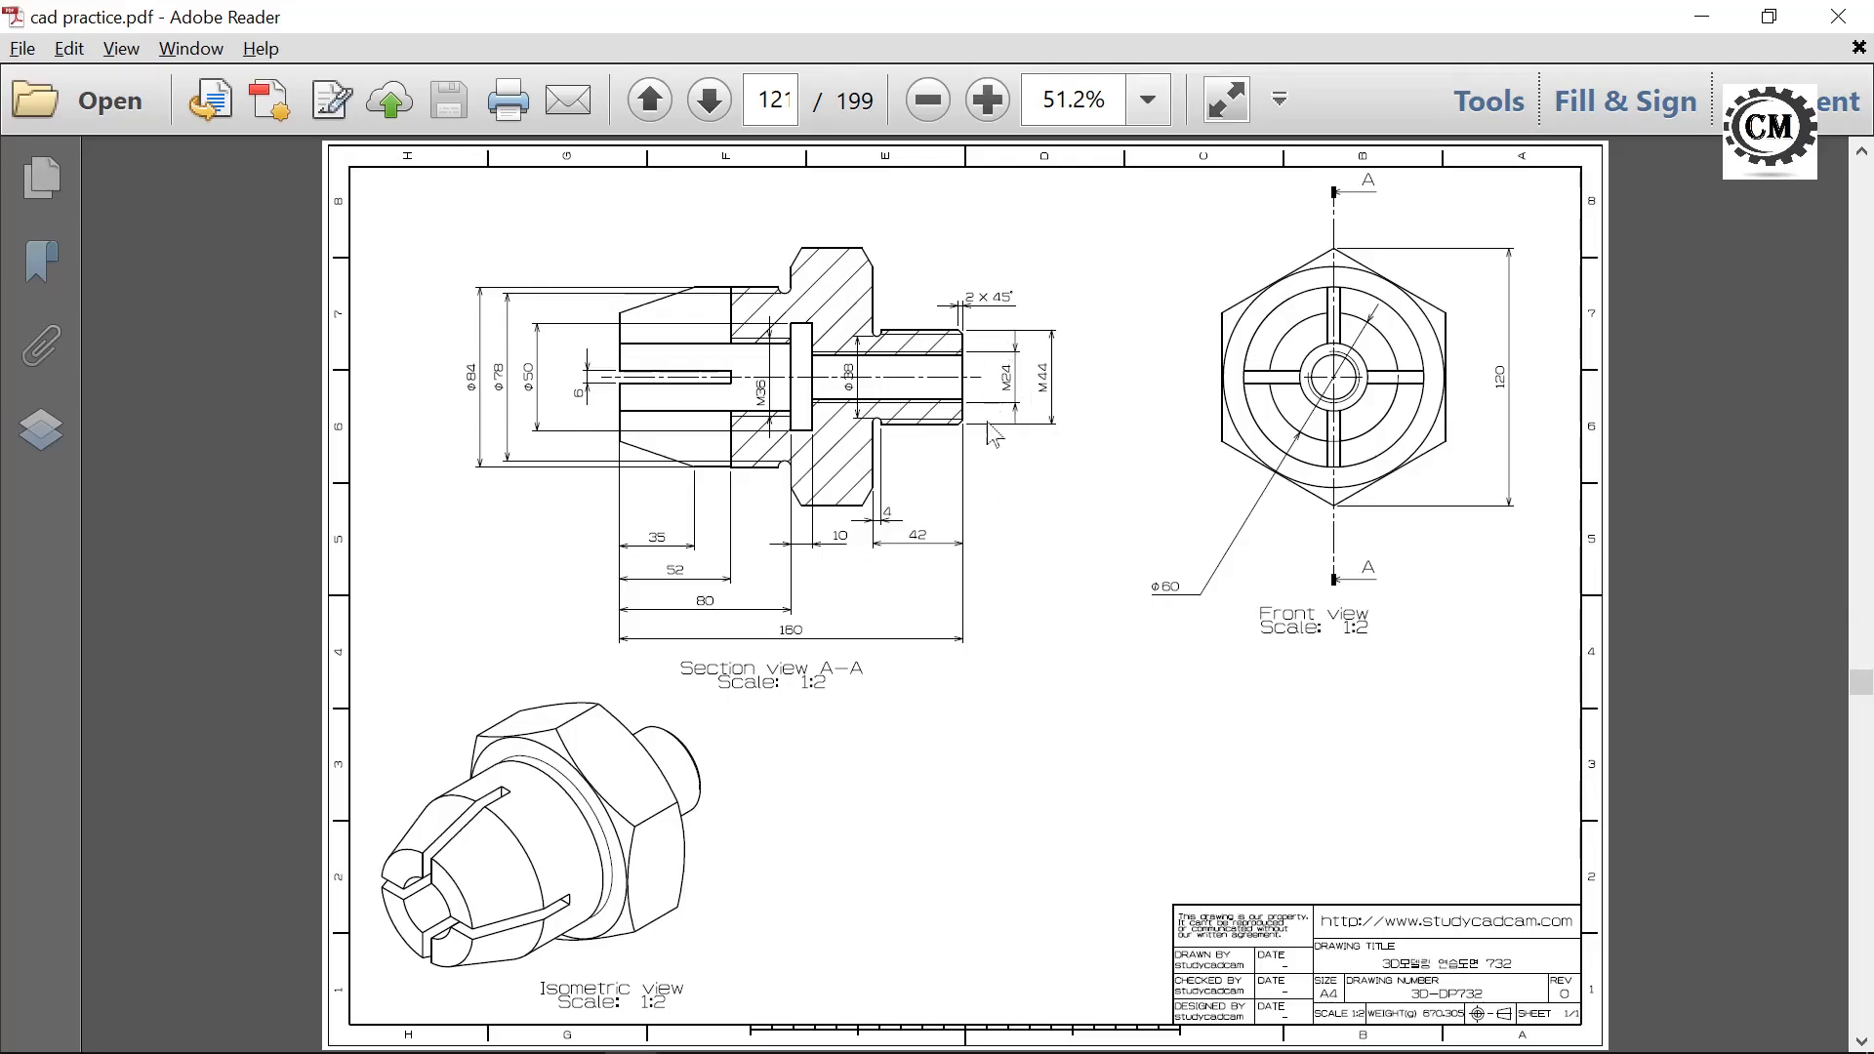
pyautogui.hotkey('alt', 'Tab')
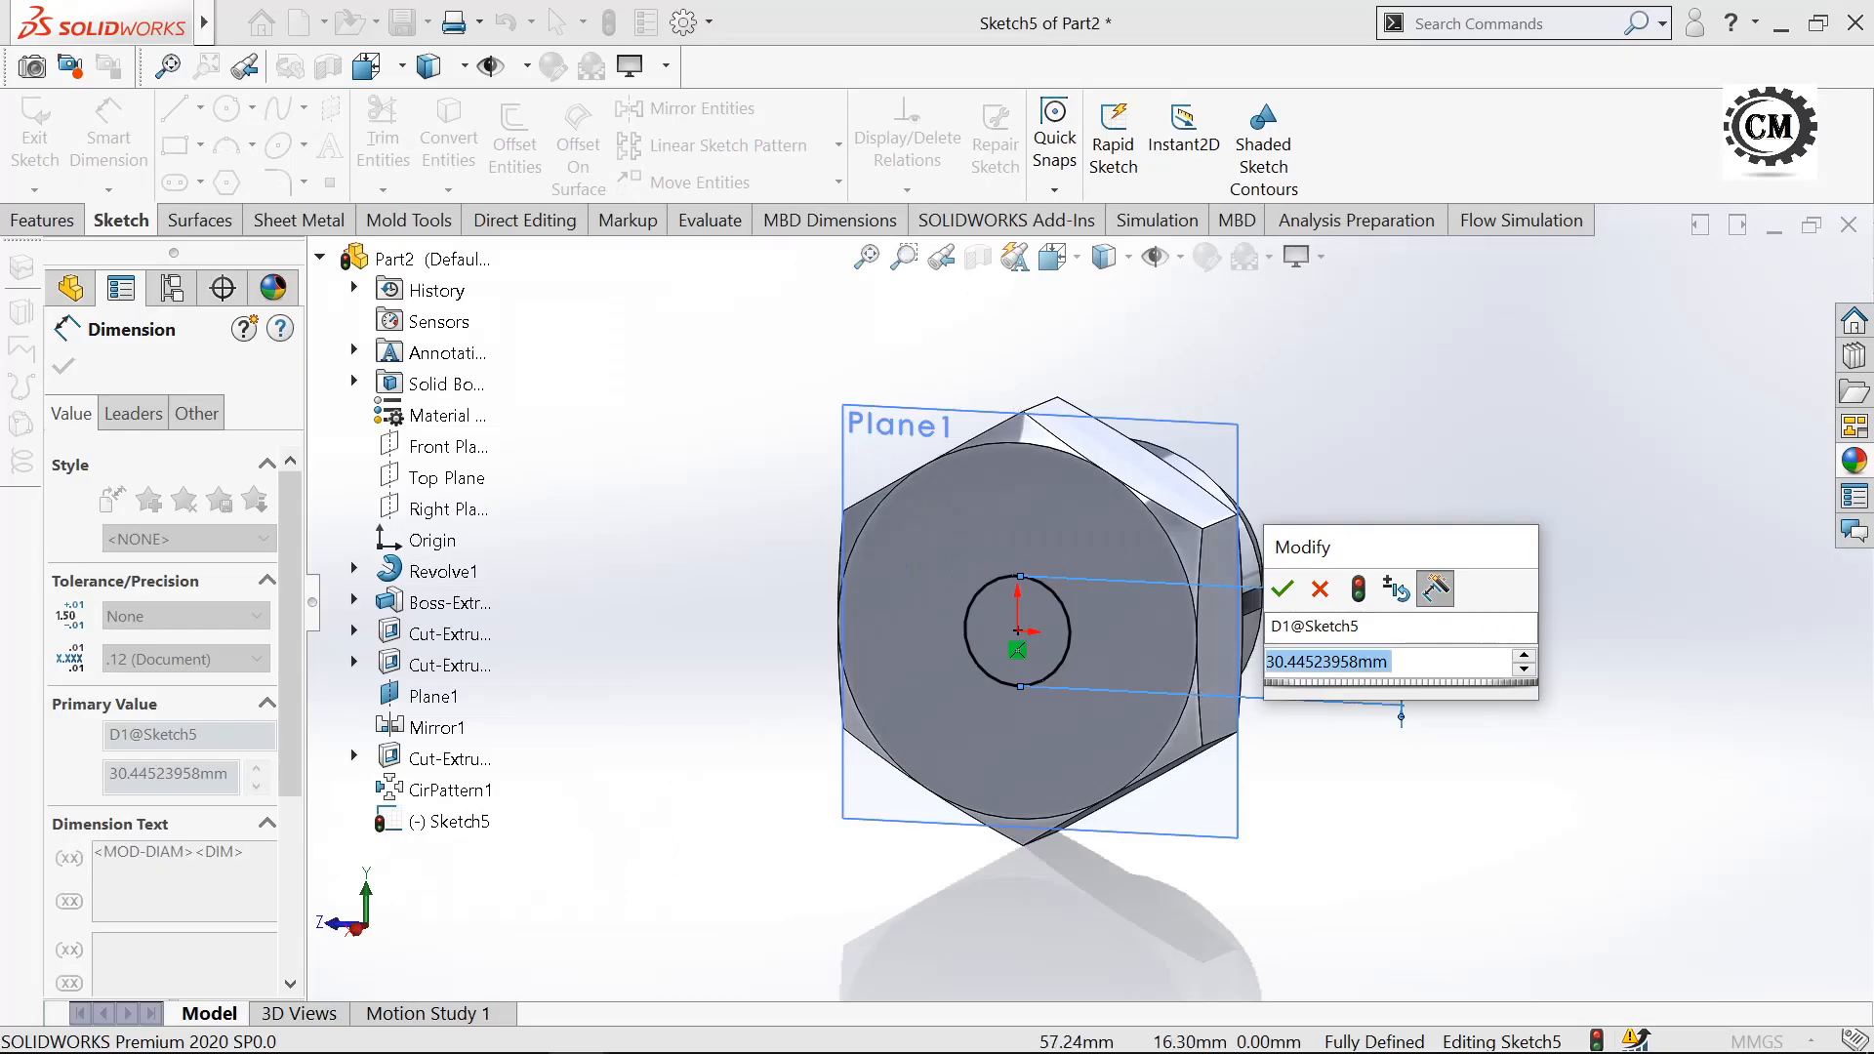
pyautogui.write('24')
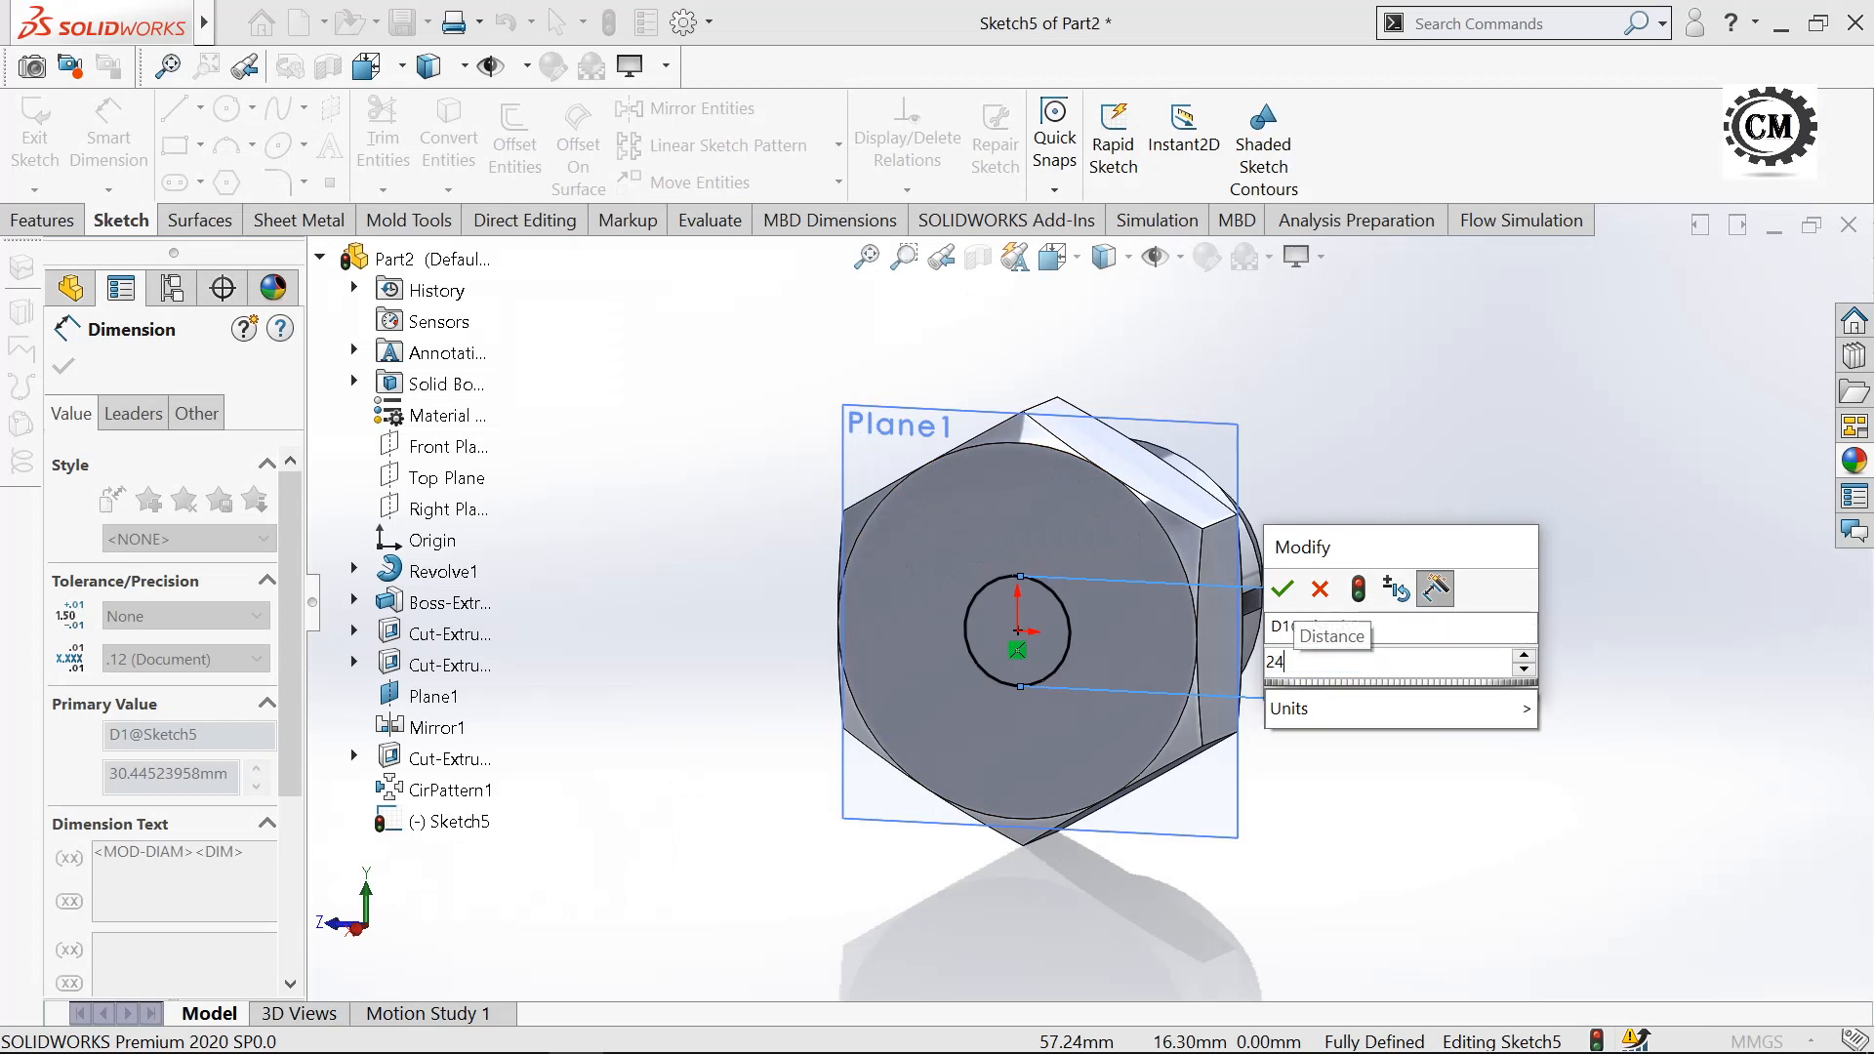
pyautogui.click(1280, 589)
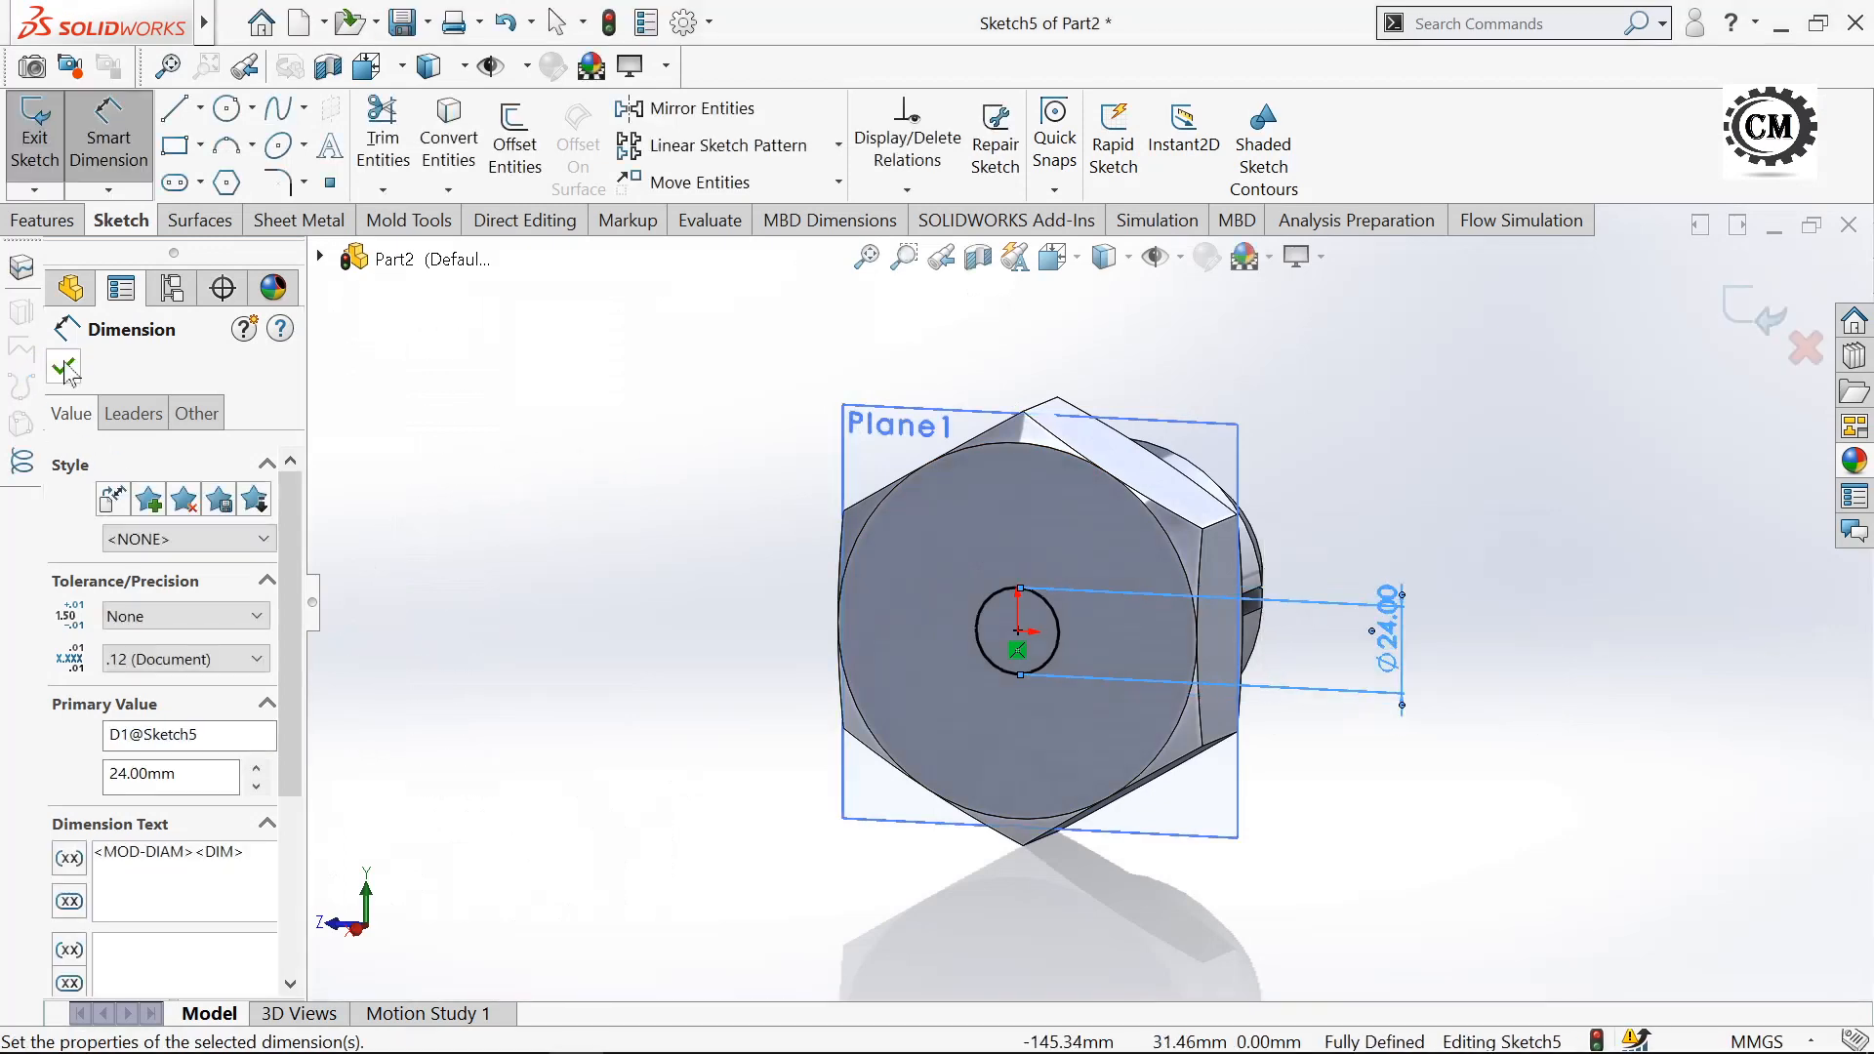
pyautogui.click(64, 369)
# - Finish the circle sketch and cut it Through All as a central hole in the hex flange
pyautogui.moveTo(558, 612)
pyautogui.mouseDown(button='middle')
pyautogui.moveTo(267, 598)
pyautogui.moveTo(556, 629)
pyautogui.mouseUp(button='middle')
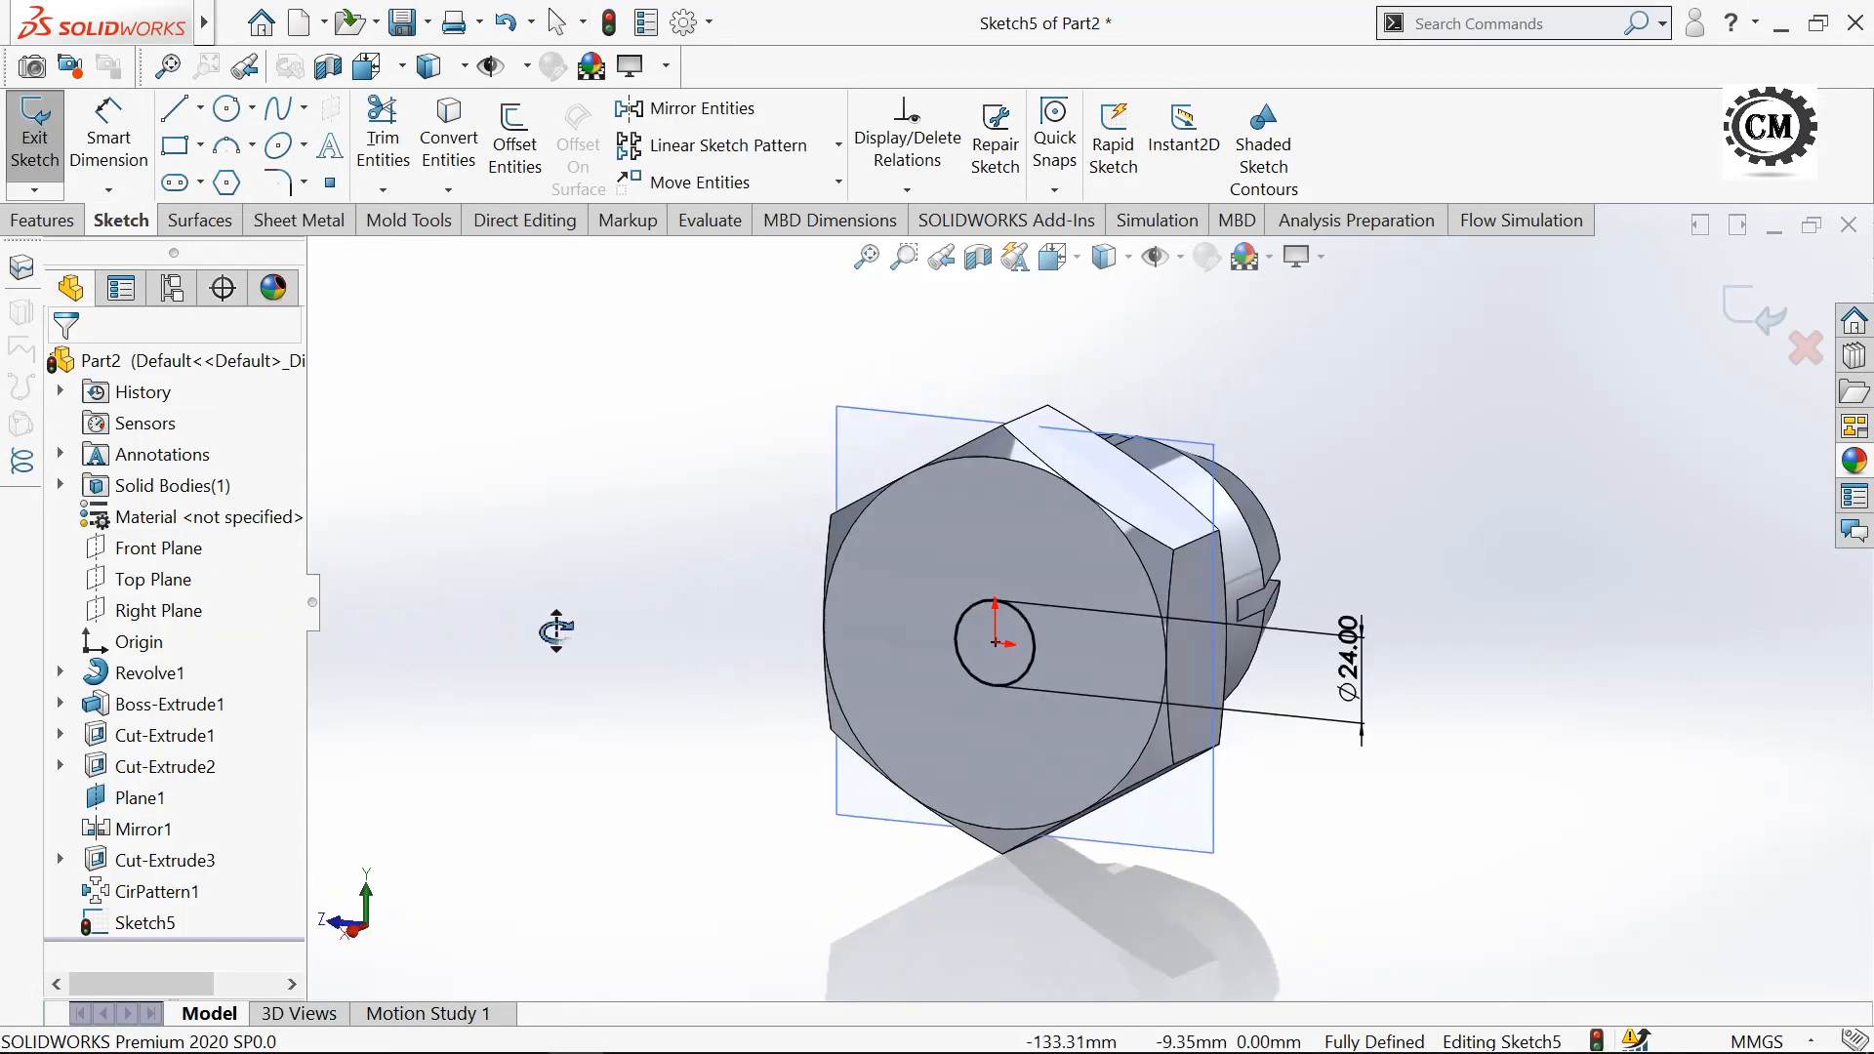
pyautogui.click(34, 137)
pyautogui.click(40, 217)
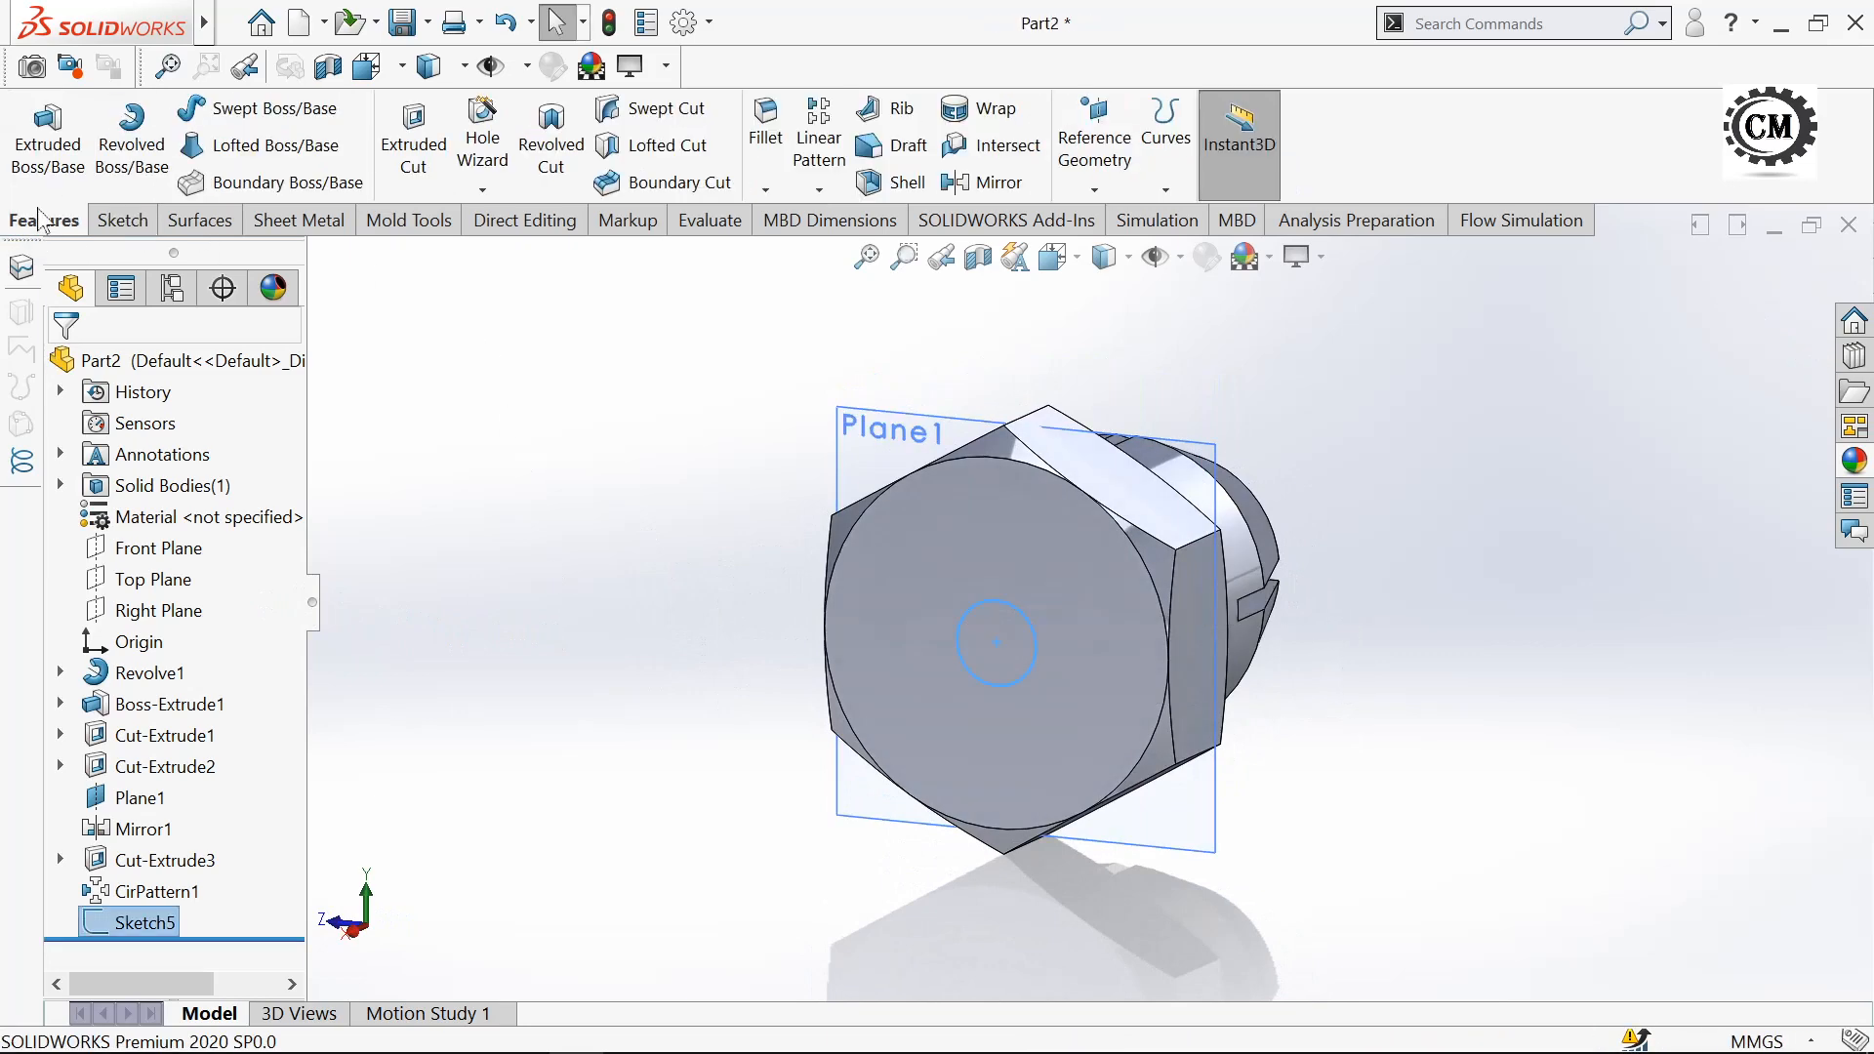
pyautogui.click(414, 136)
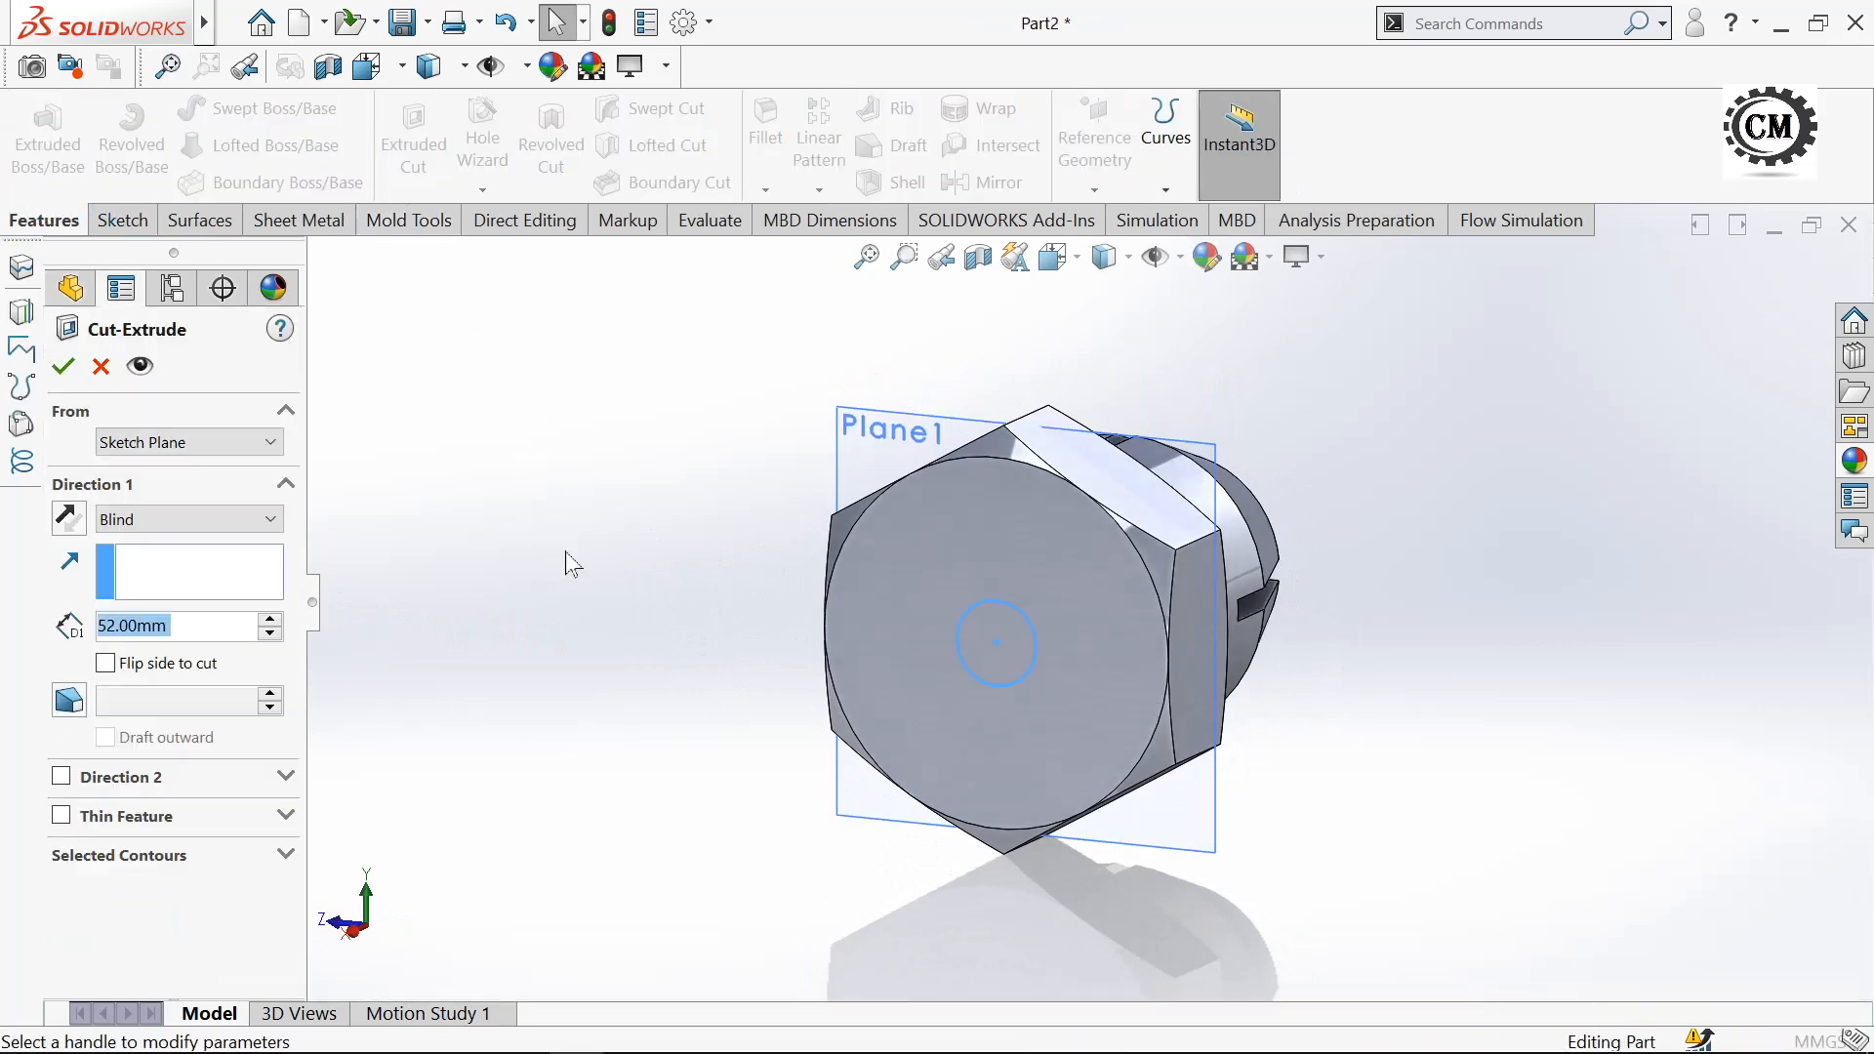
pyautogui.click(182, 520)
pyautogui.click(181, 567)
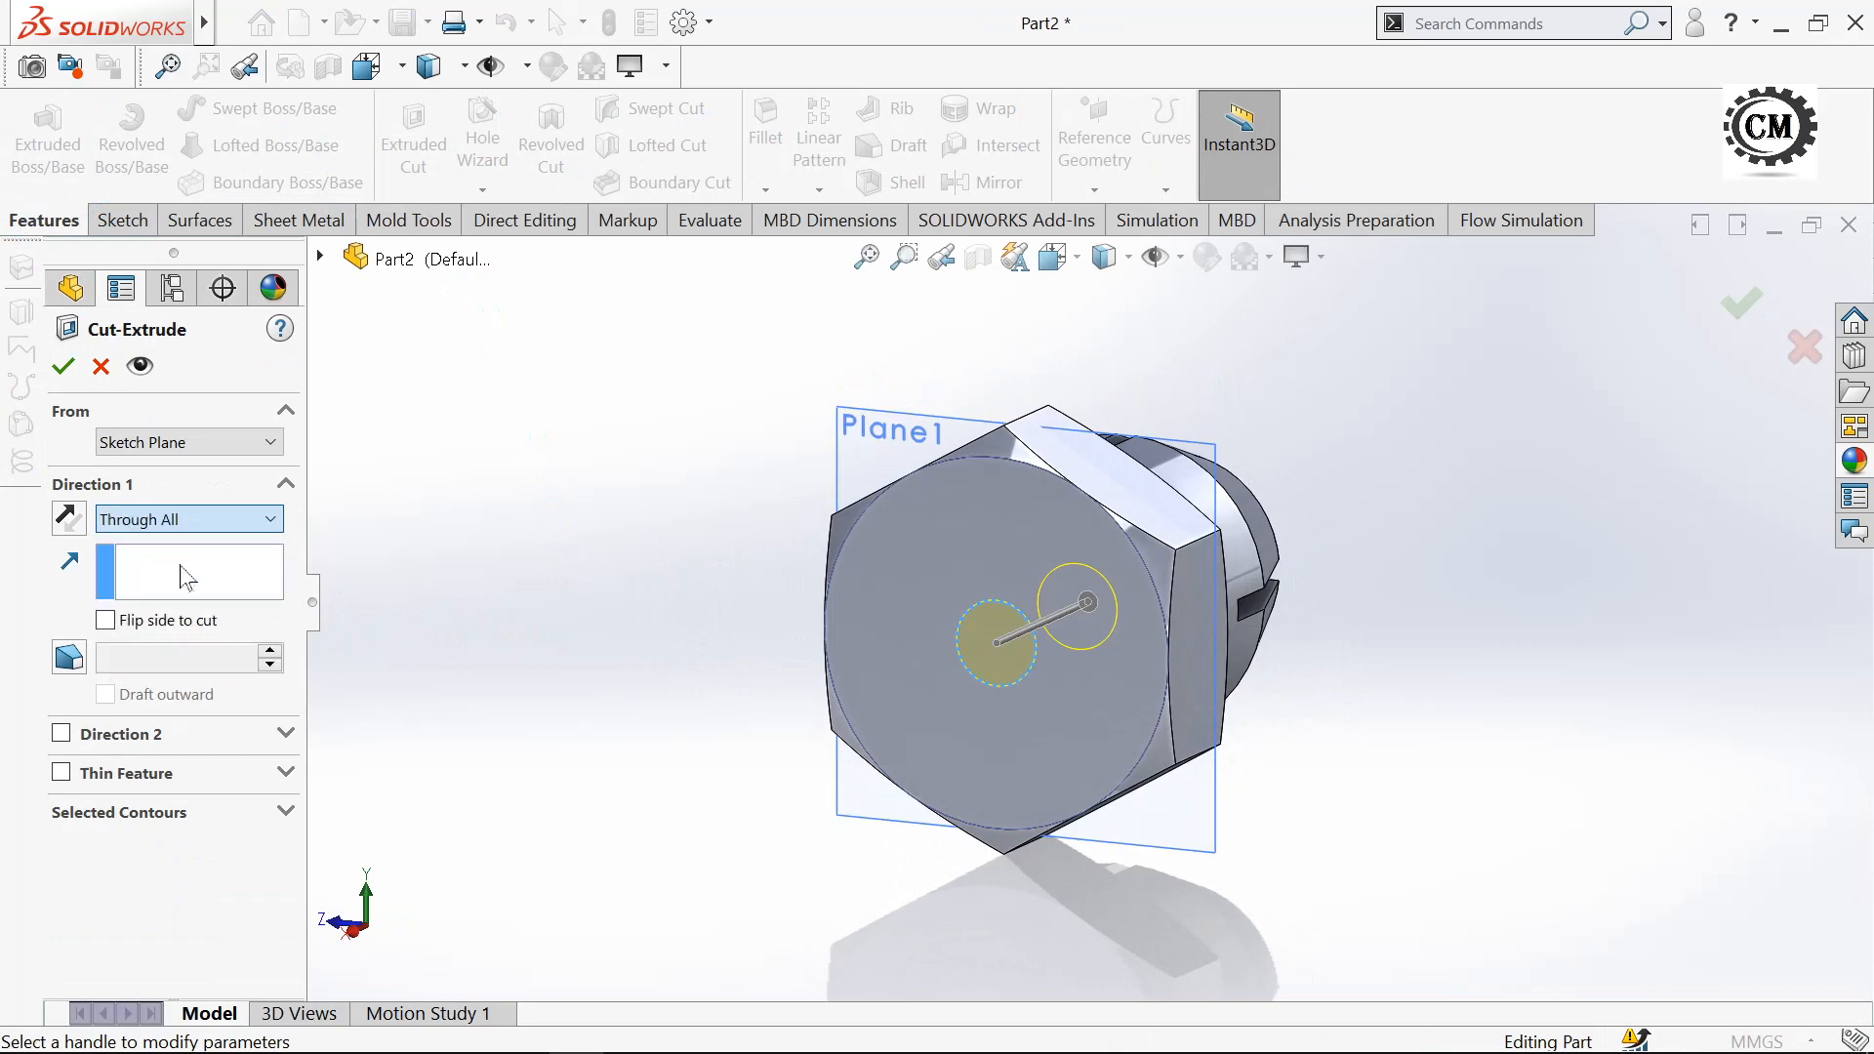
pyautogui.click(64, 366)
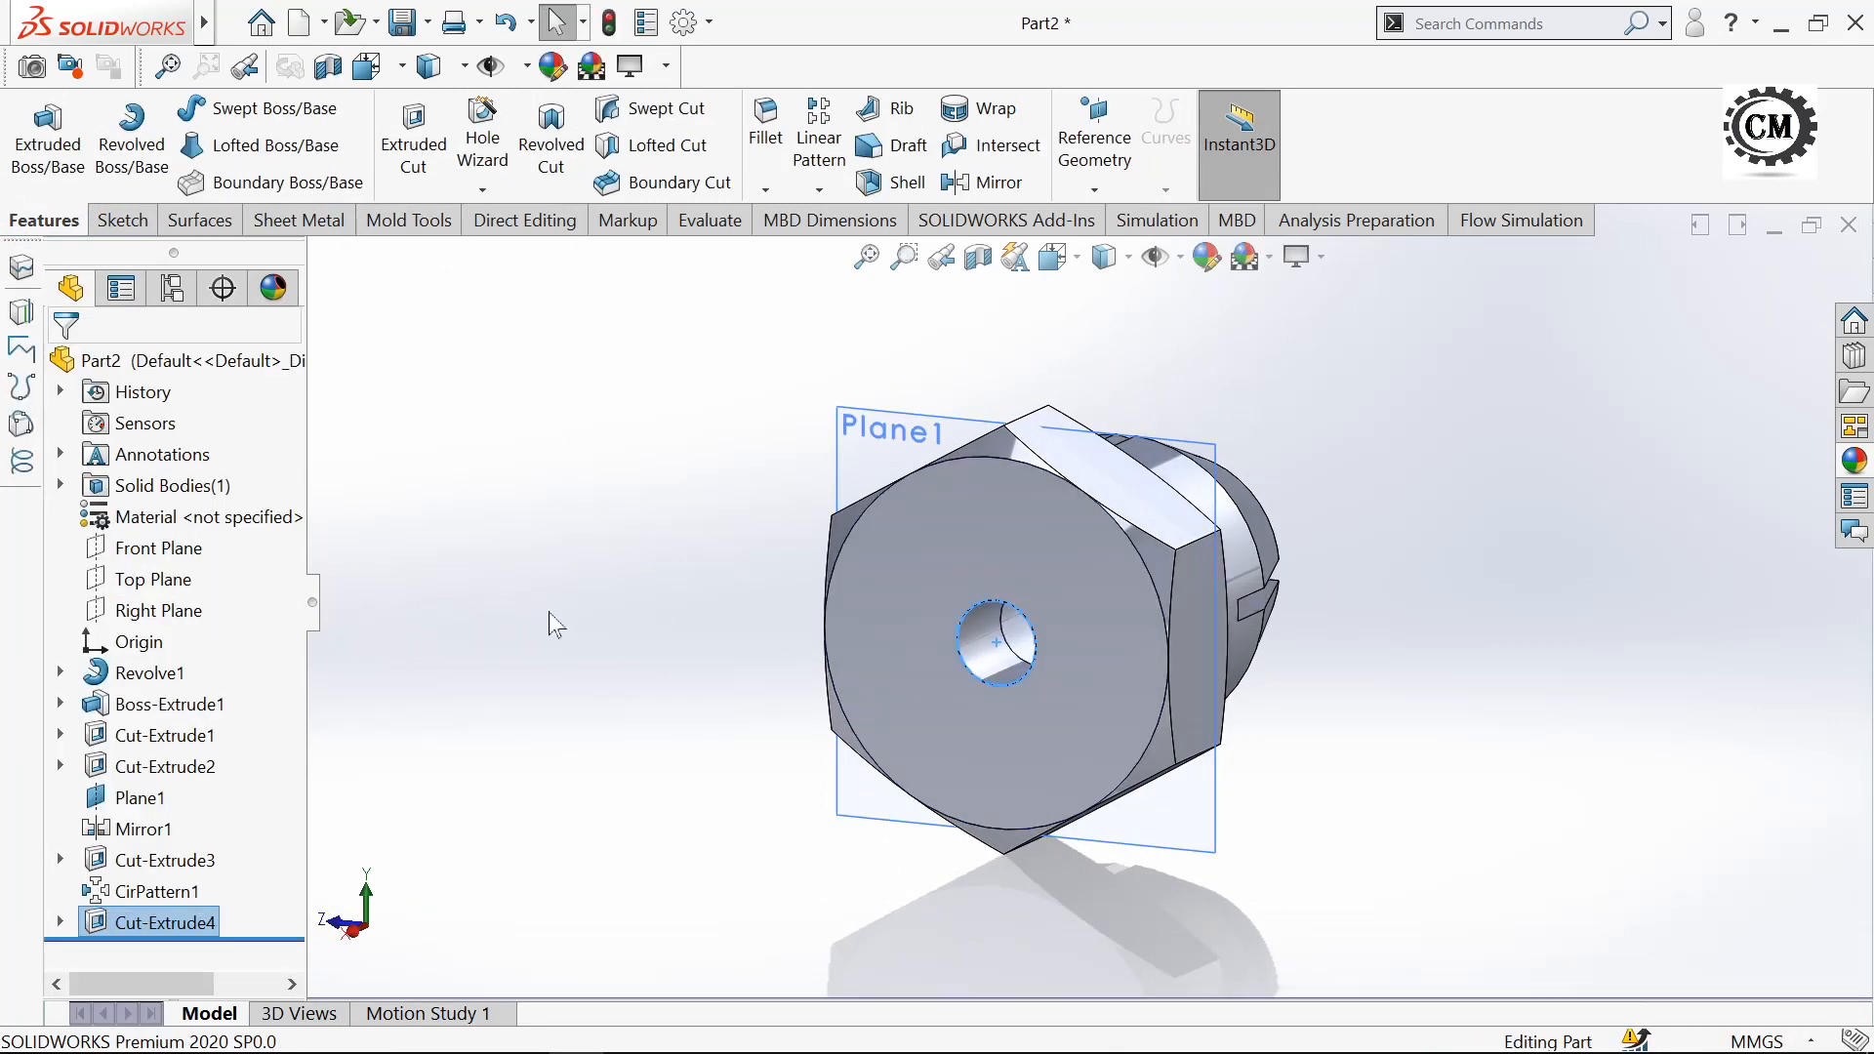
# - Start a new sketch on the Front Plane and orient the view to face it
pyautogui.moveTo(548, 622)
pyautogui.mouseDown(button='middle')
pyautogui.moveTo(651, 543)
pyautogui.moveTo(741, 606)
pyautogui.mouseUp(button='middle')
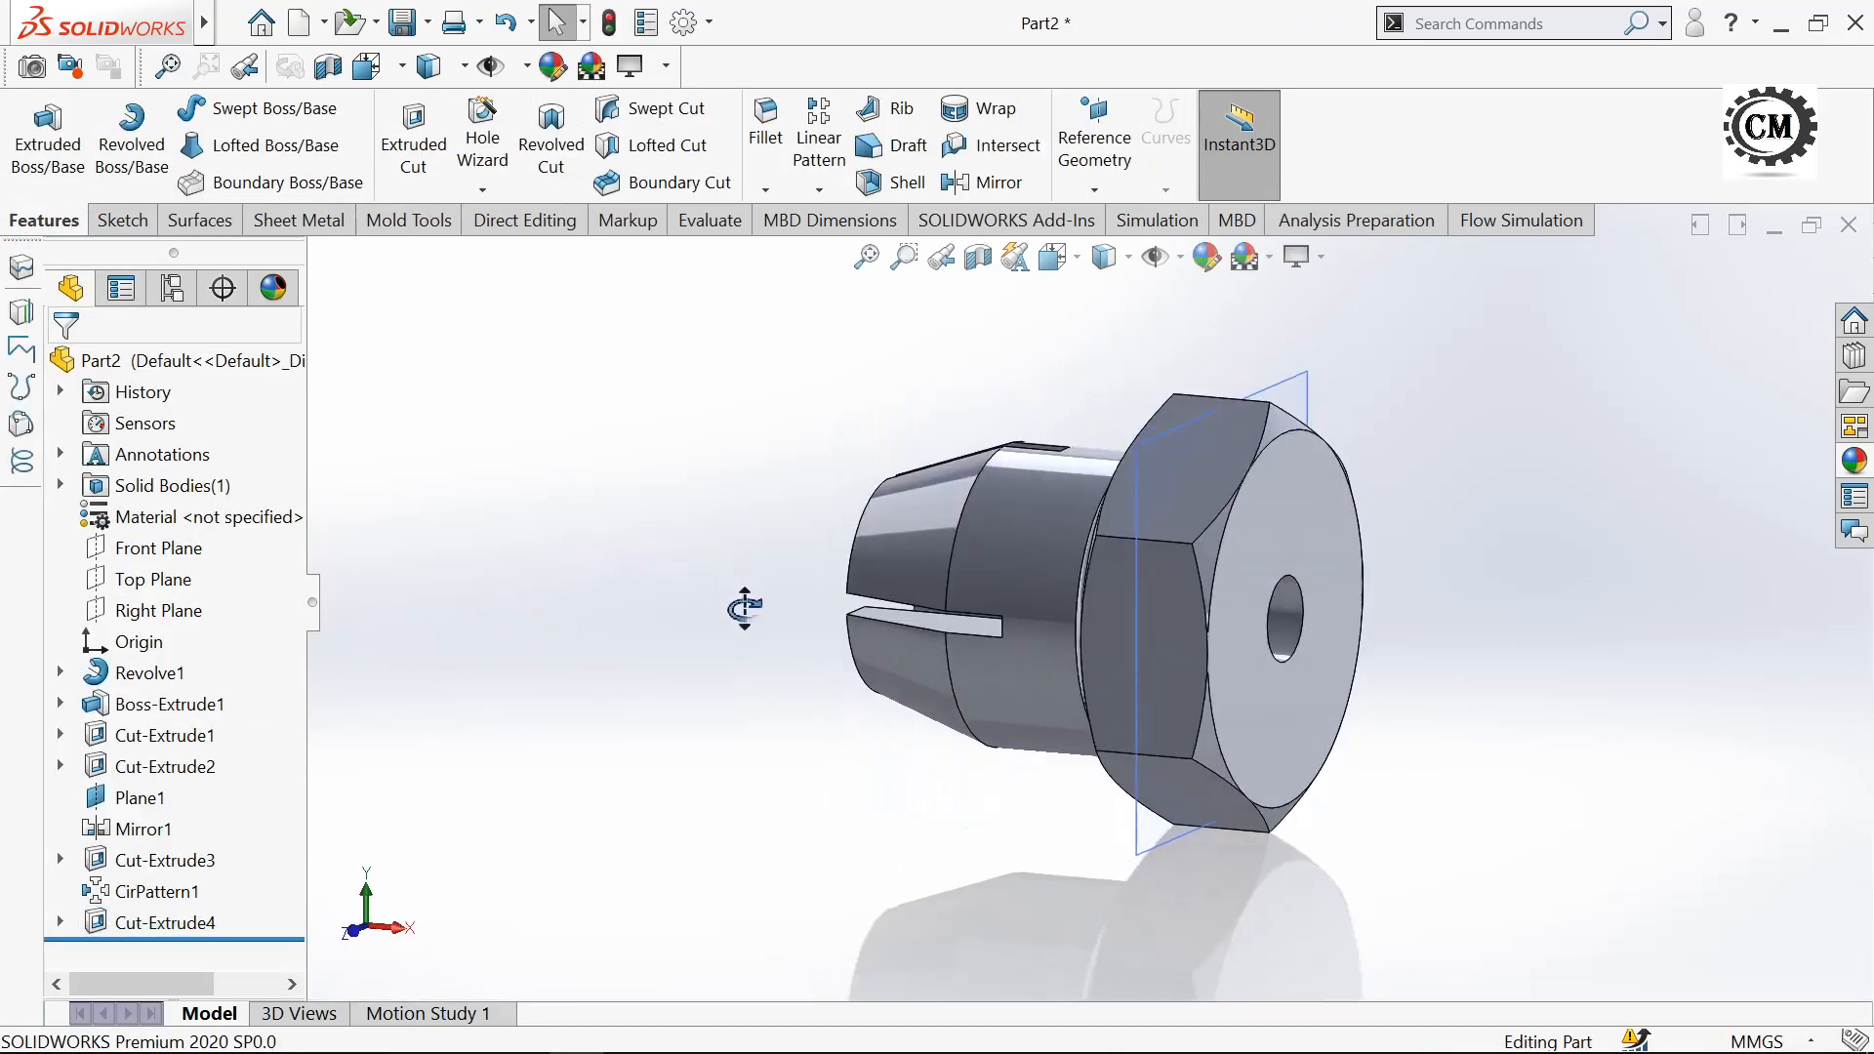
pyautogui.click(121, 220)
pyautogui.click(36, 137)
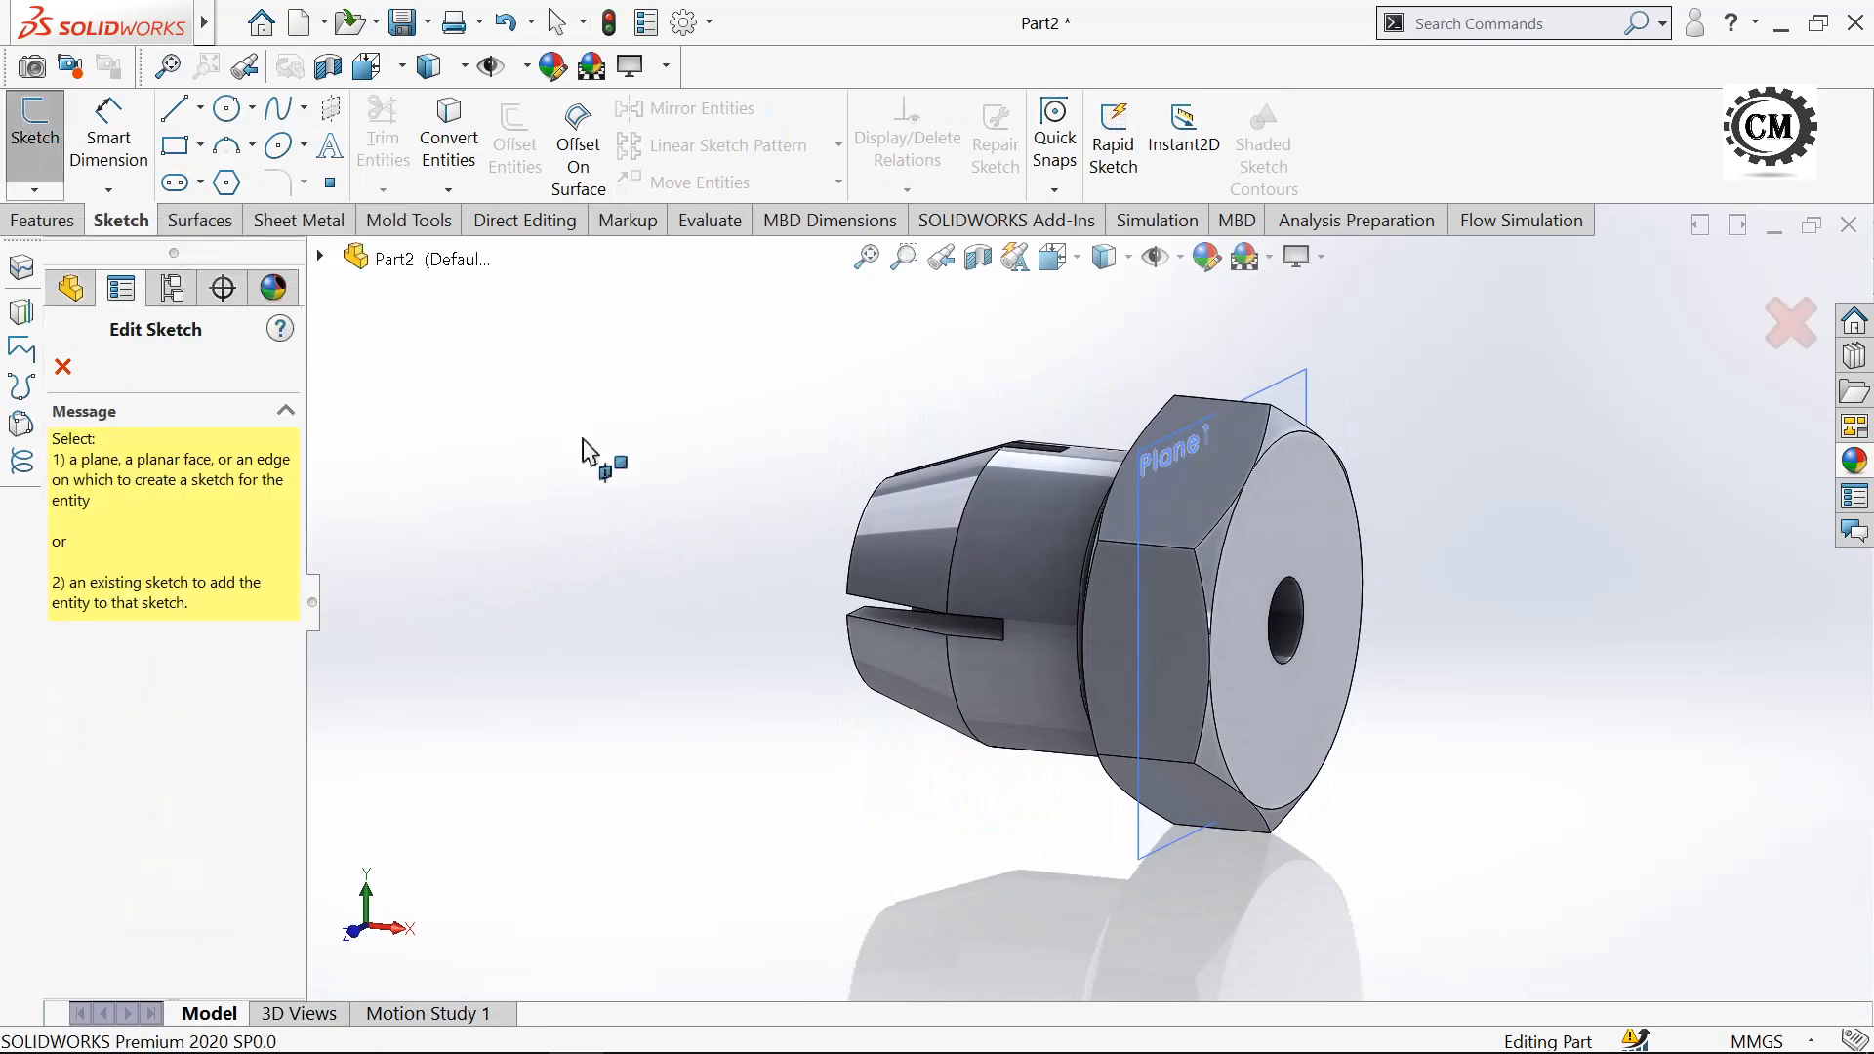
pyautogui.click(321, 256)
pyautogui.click(423, 444)
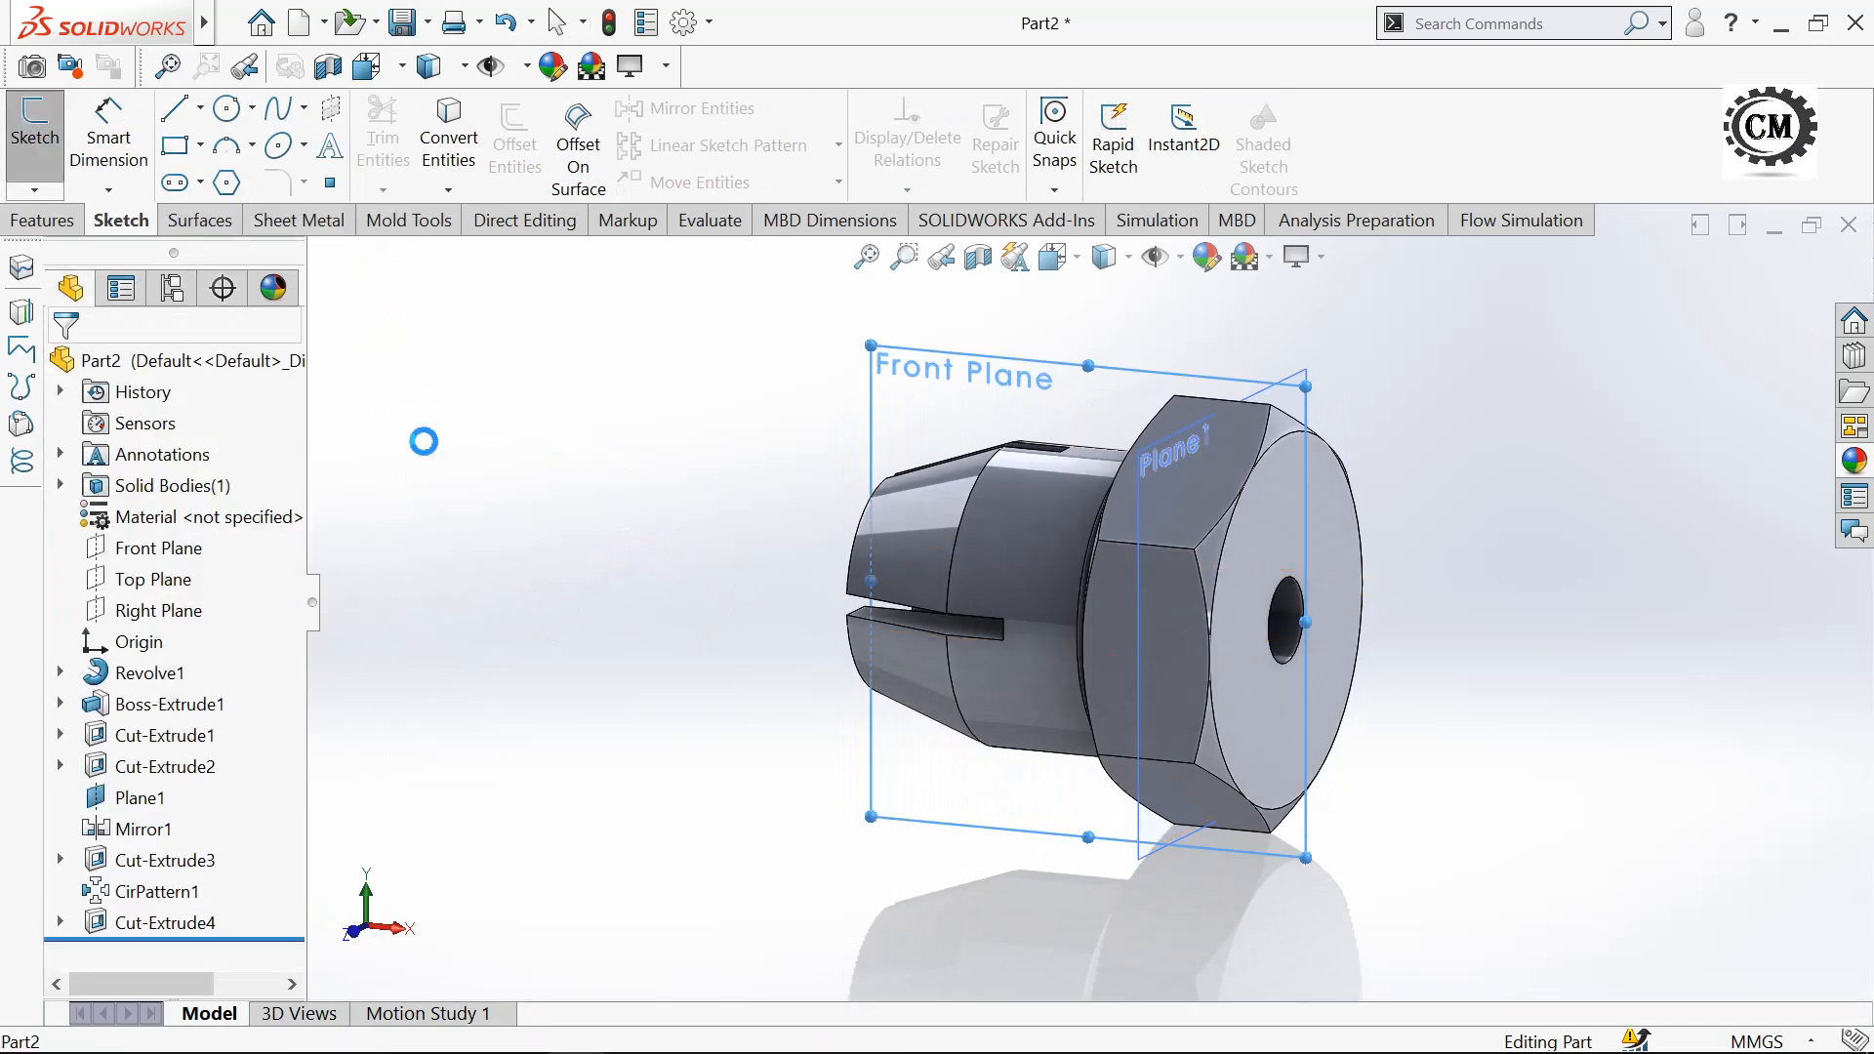
pyautogui.click(1054, 256)
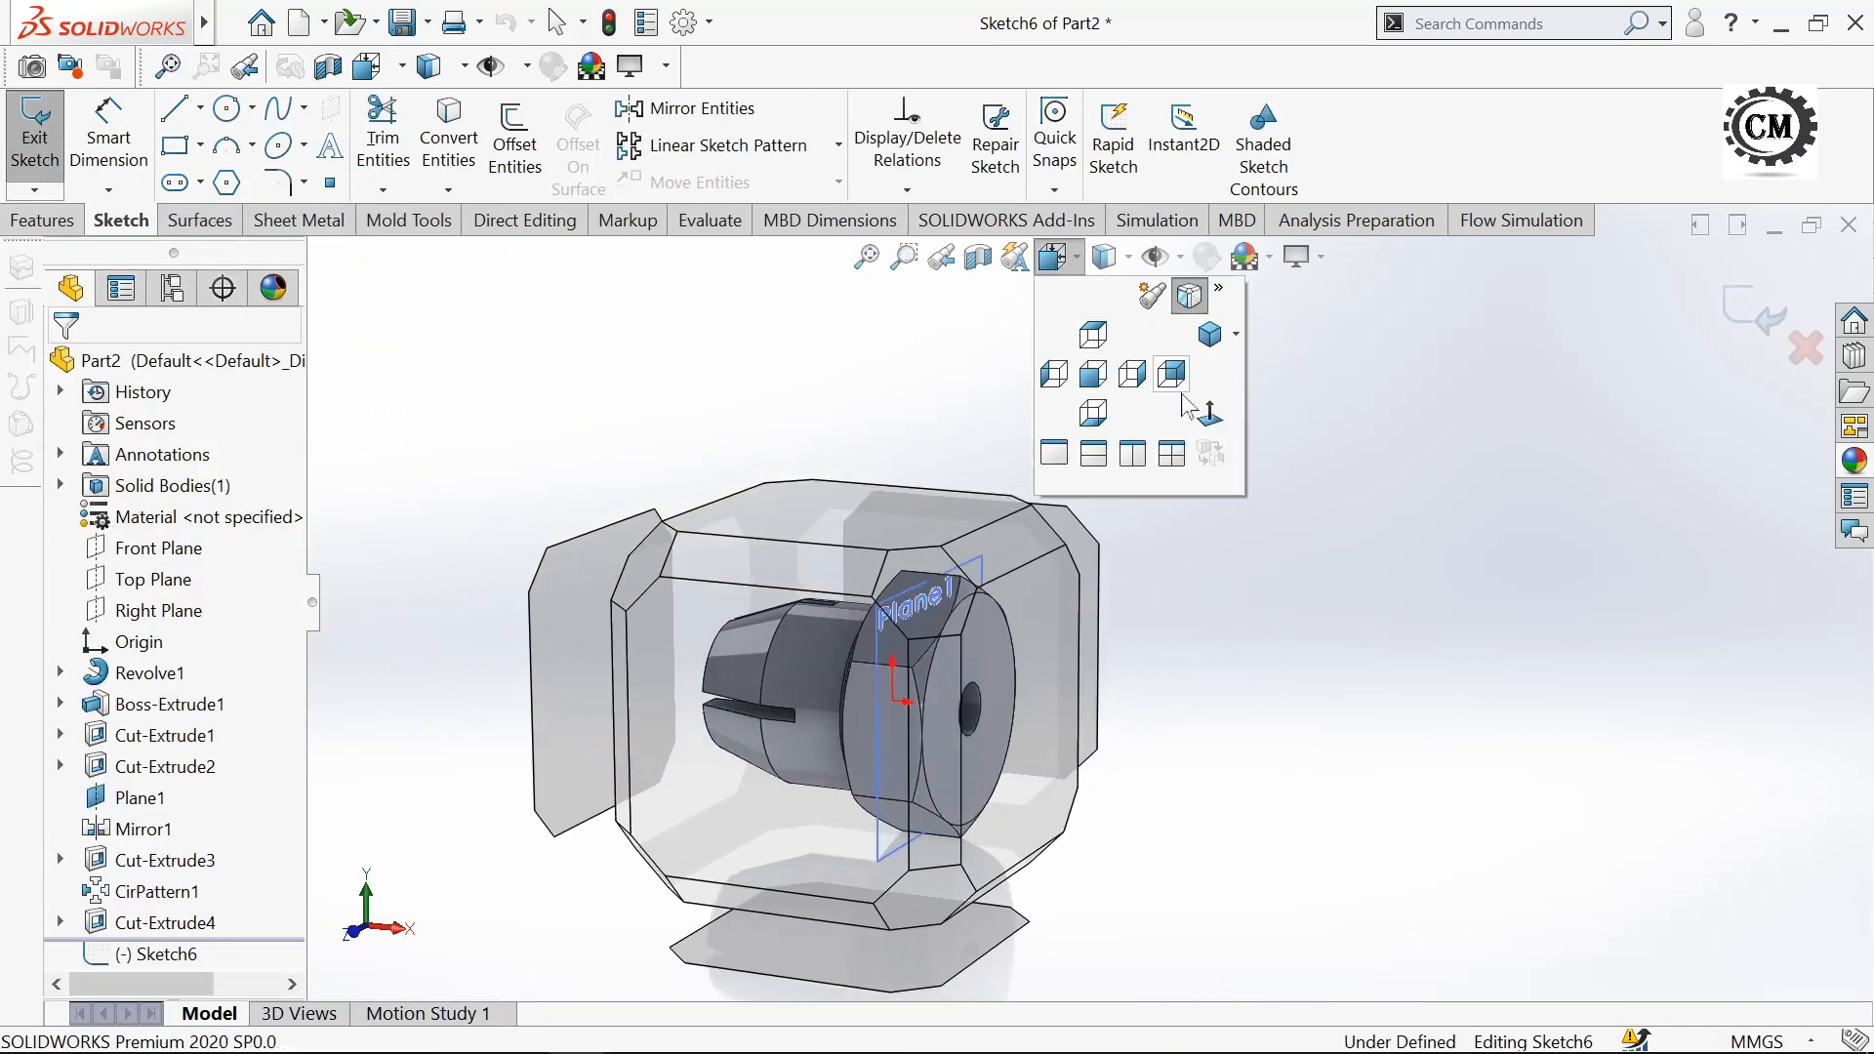
pyautogui.click(1180, 391)
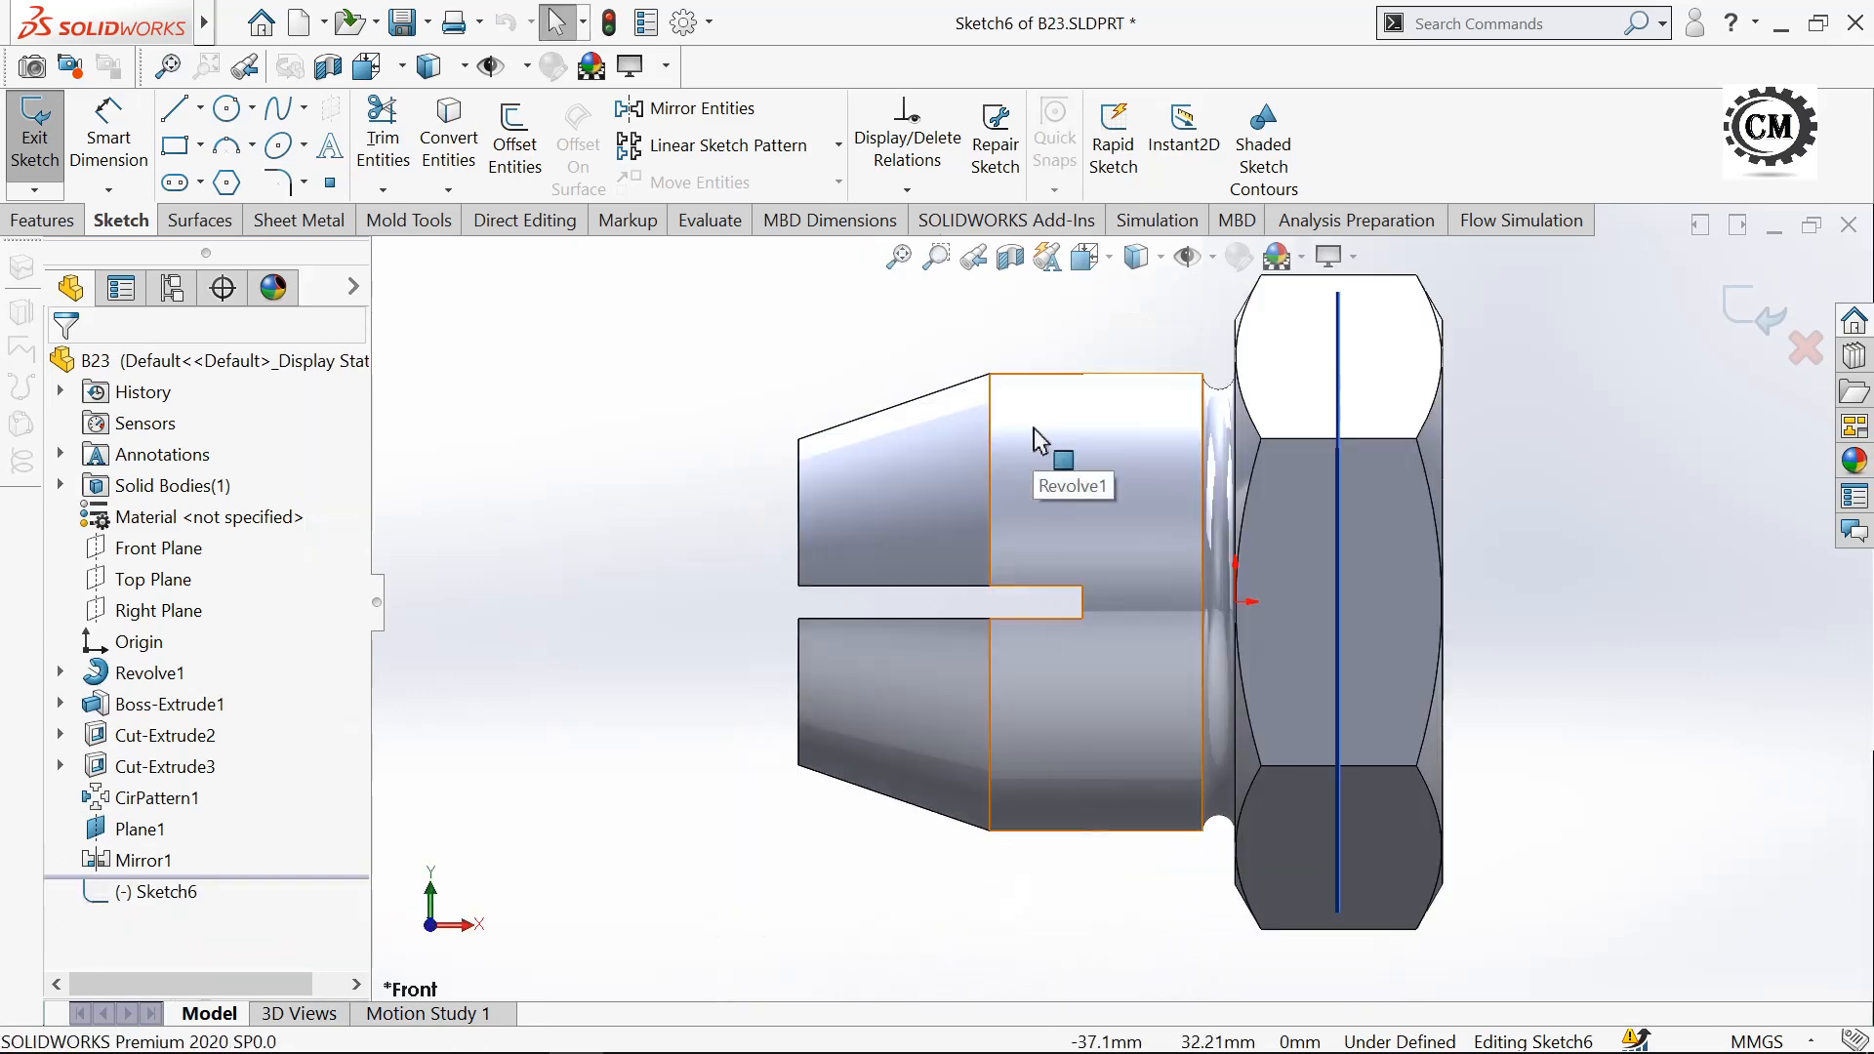
# - Draw a horizontal construction centreline about 269 mm long through the origin, extending past both ends of the part
pyautogui.scroll(-3, 1025, 415)
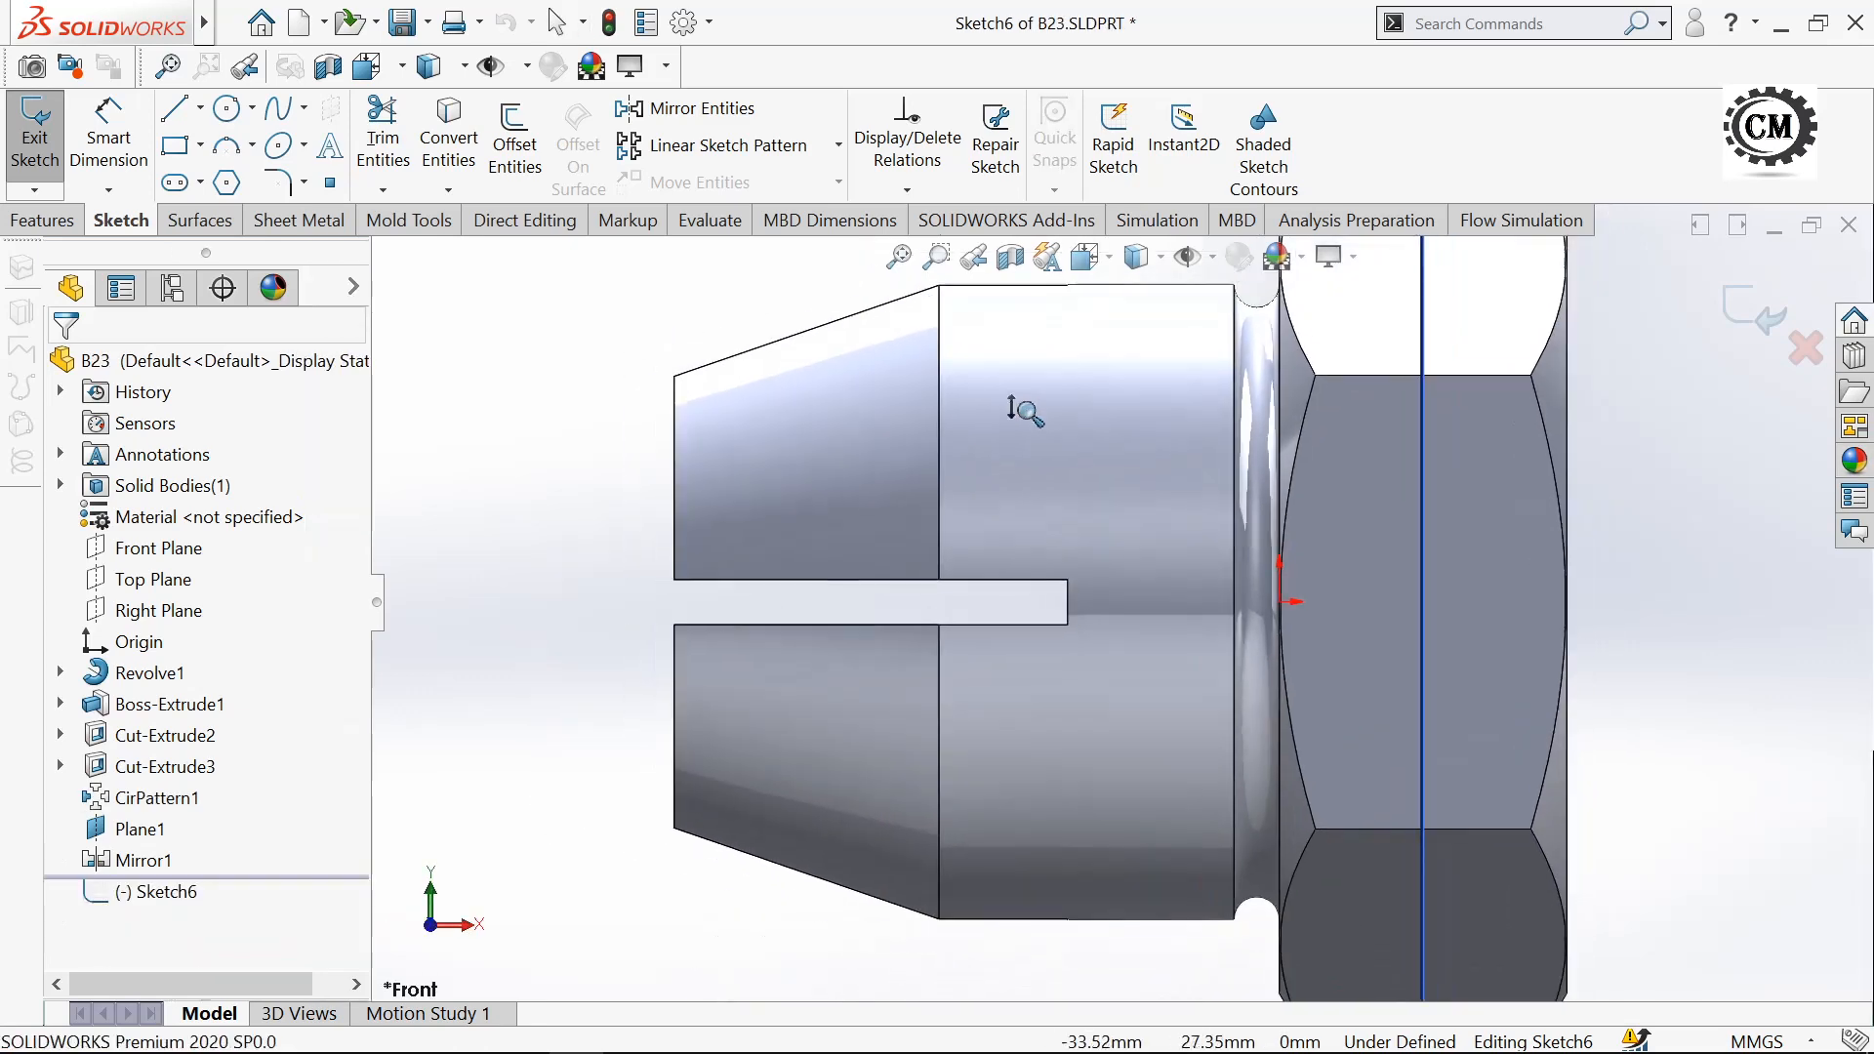
pyautogui.scroll(3, 1024, 410)
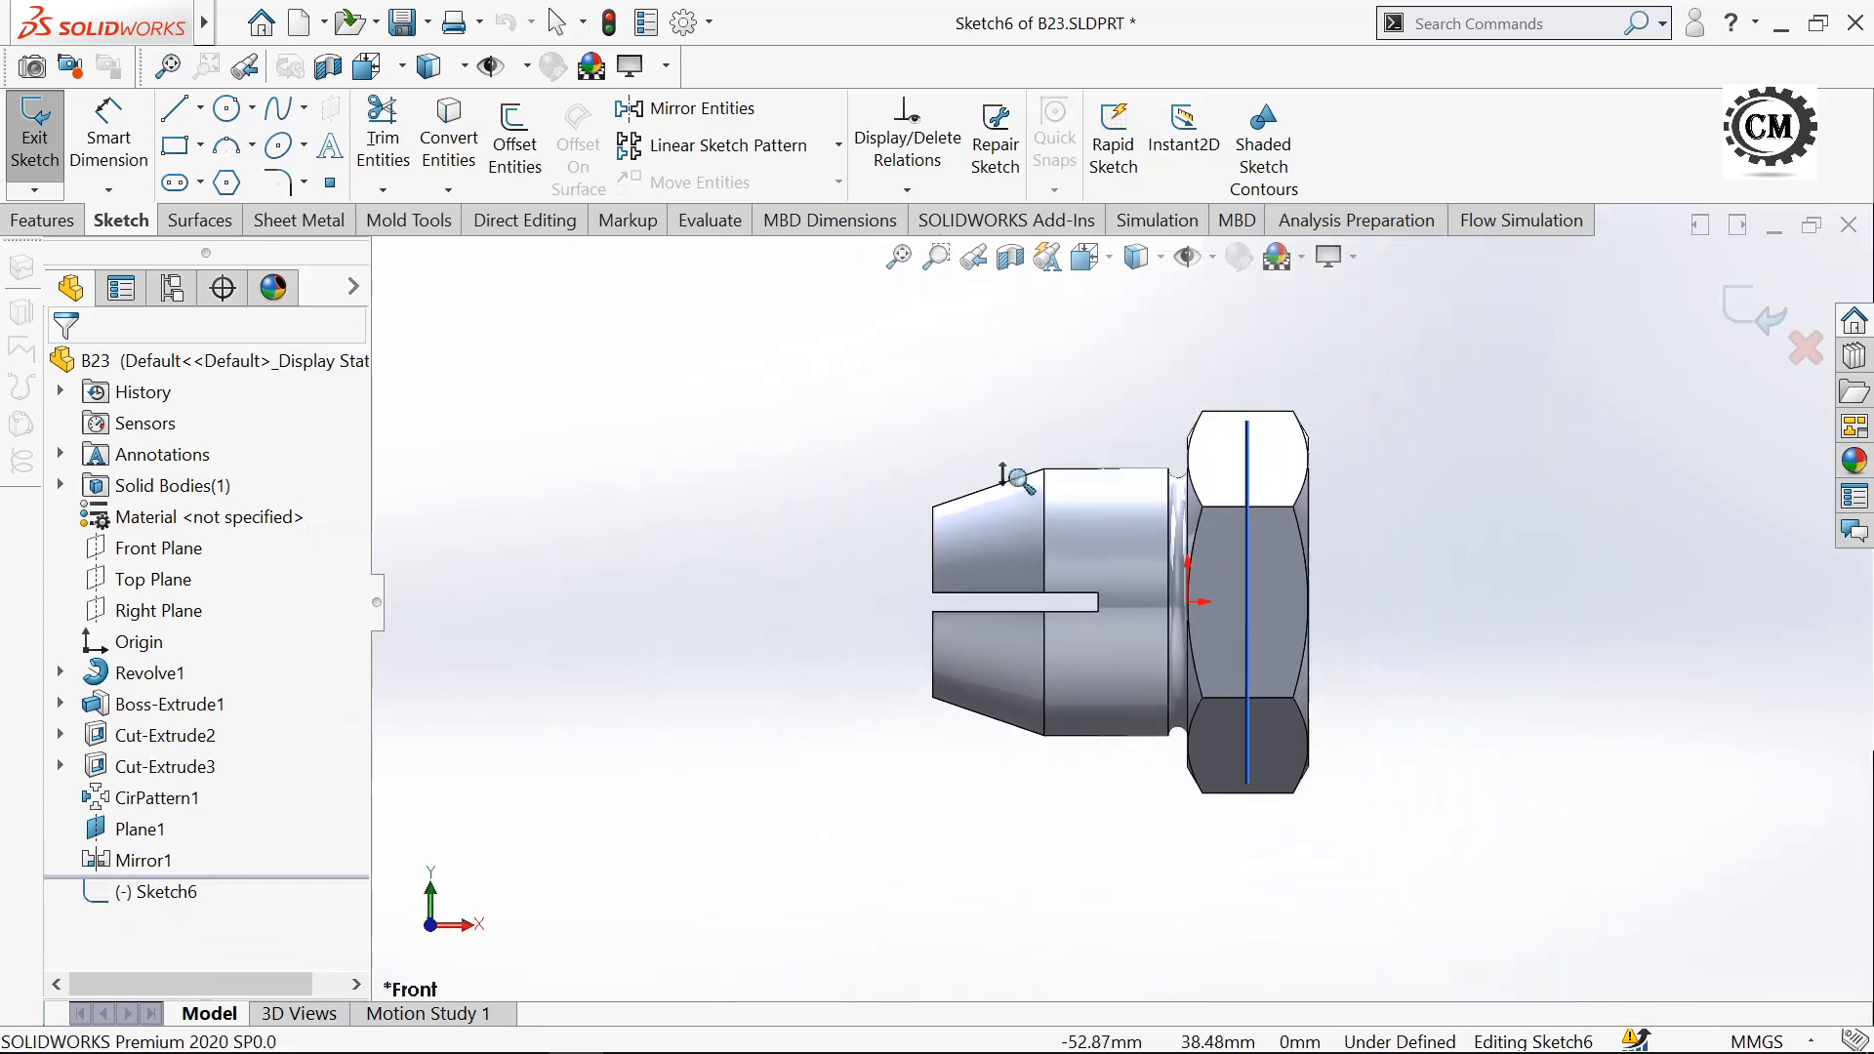
pyautogui.click(199, 108)
pyautogui.click(239, 176)
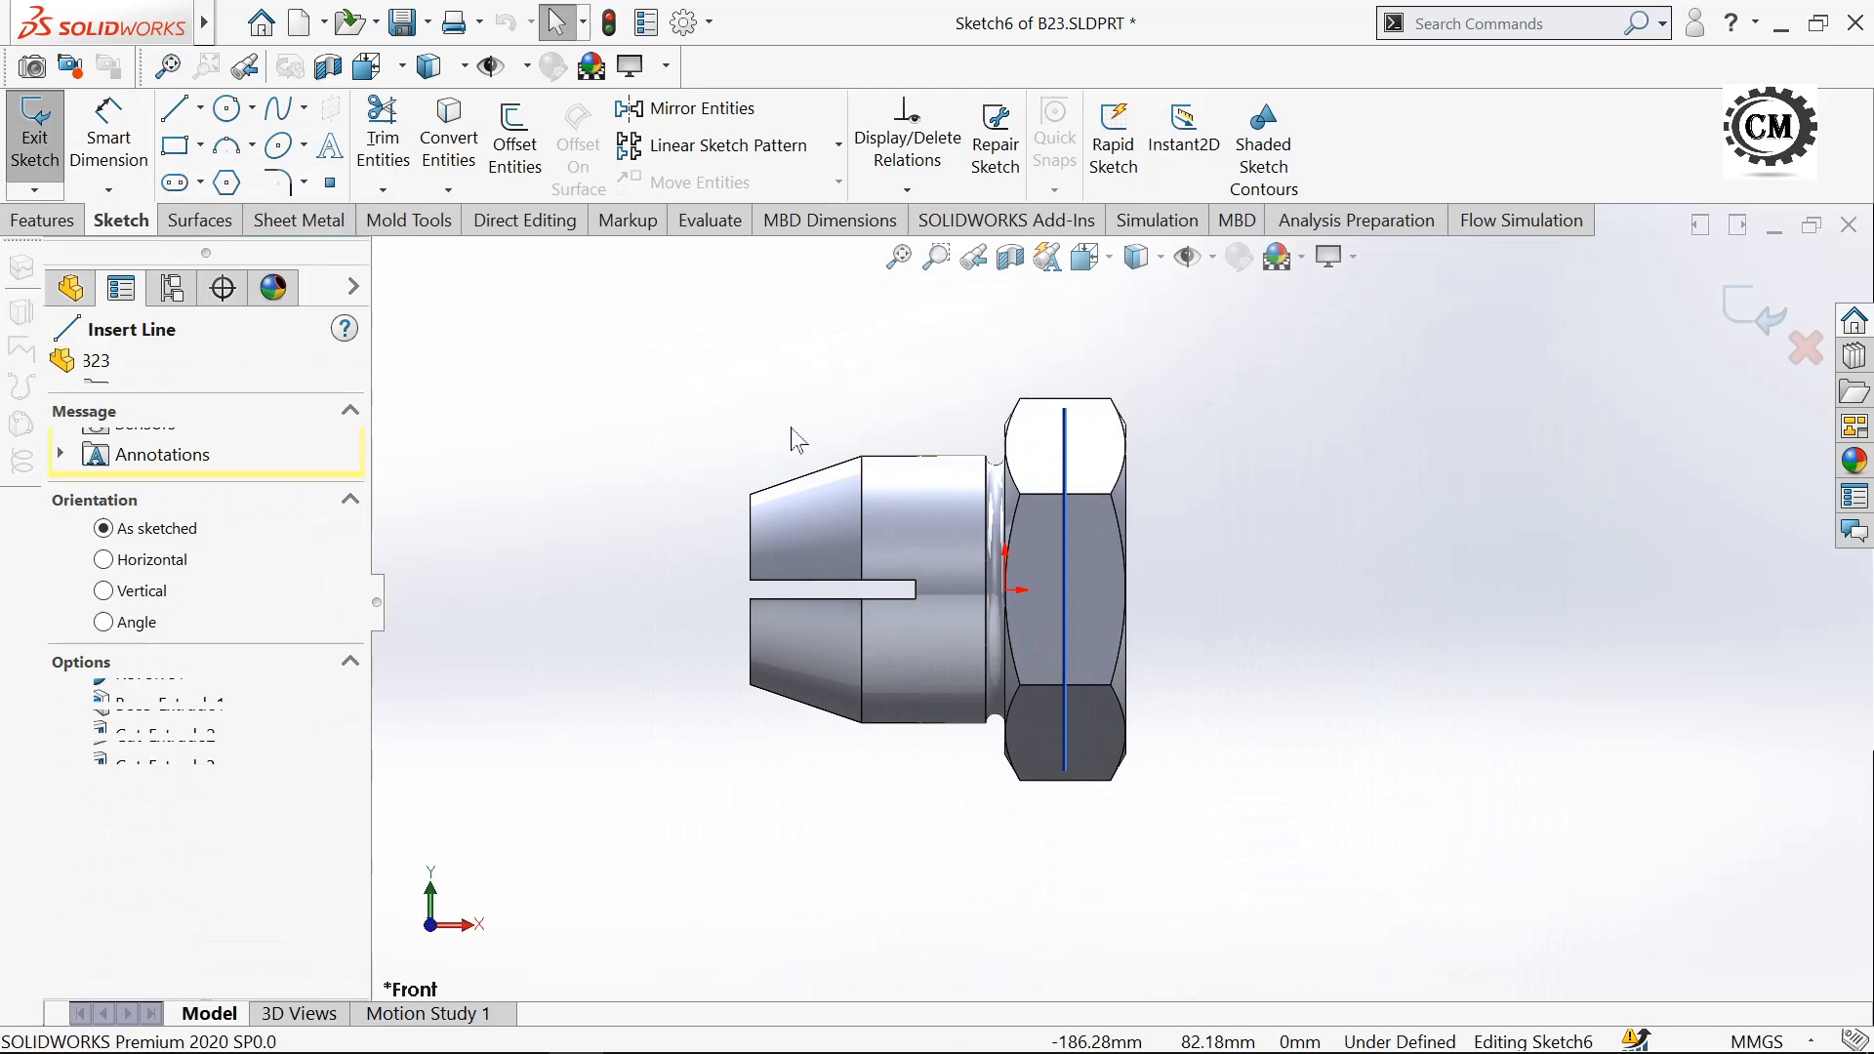
pyautogui.click(669, 590)
pyautogui.click(1524, 589)
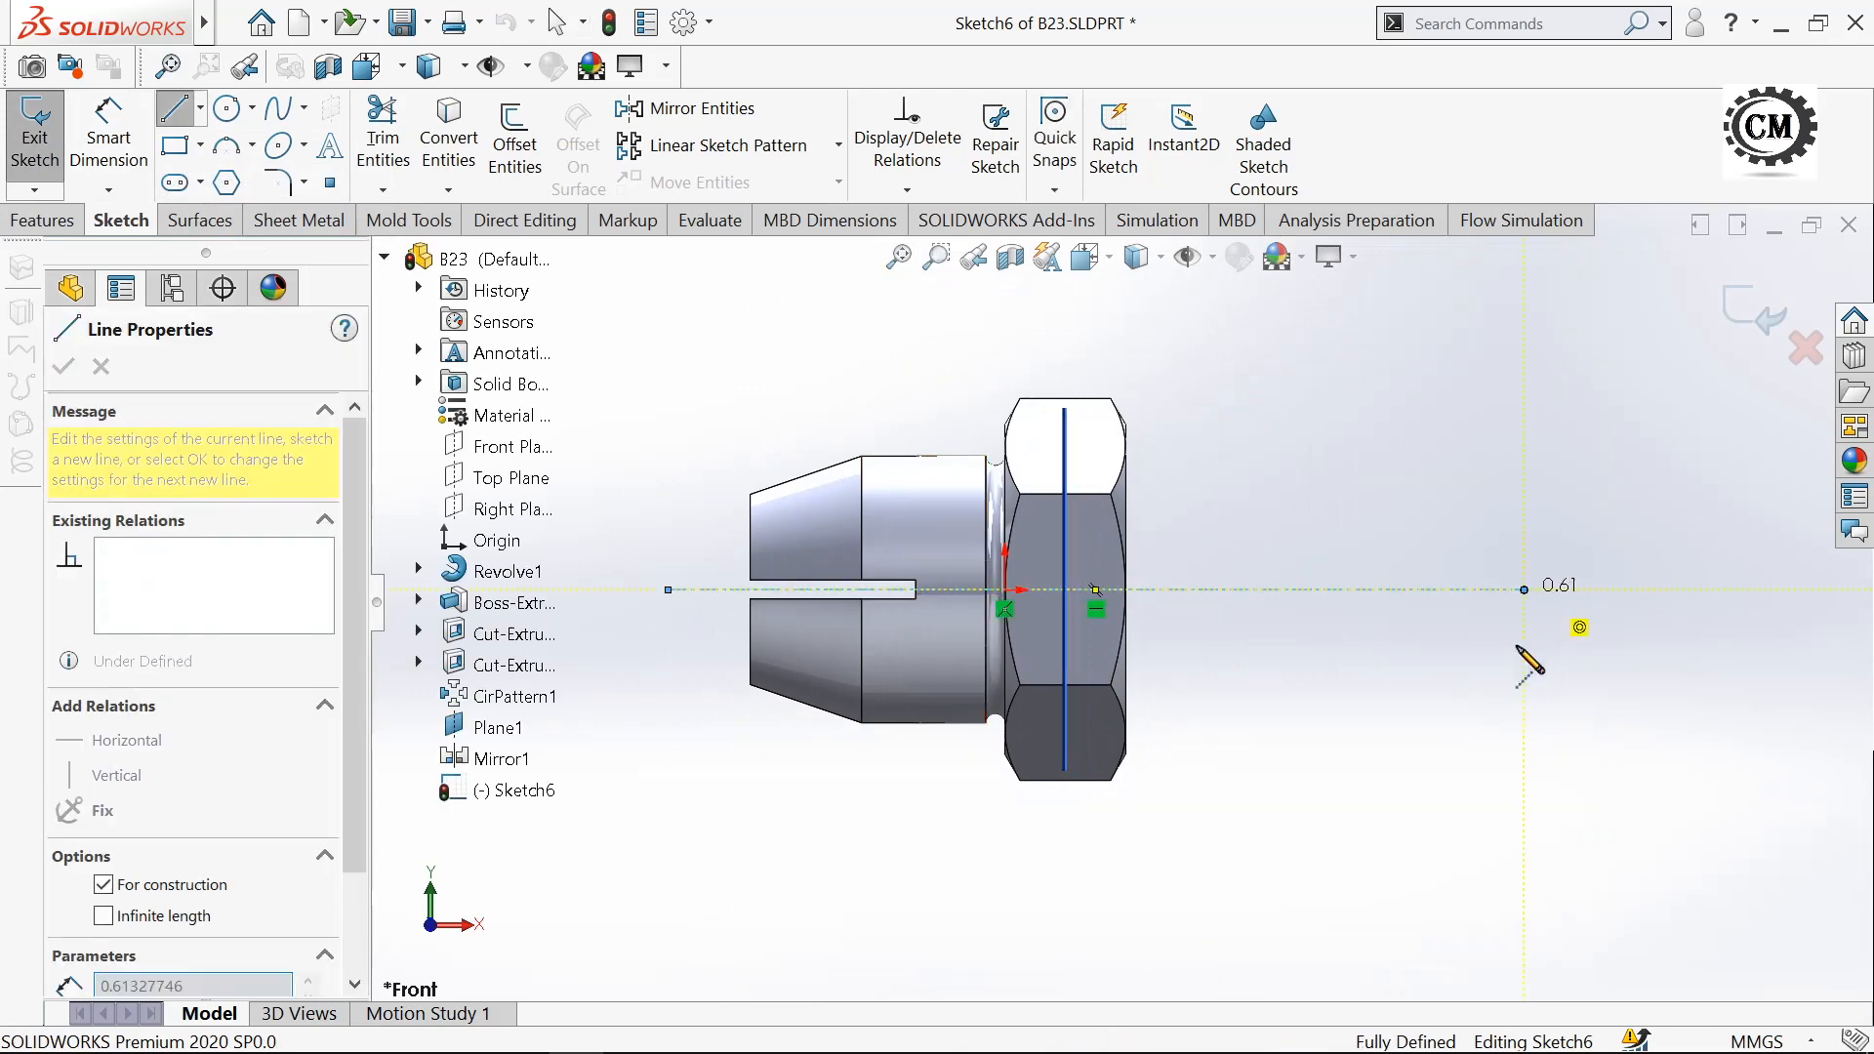
pyautogui.press('Escape')
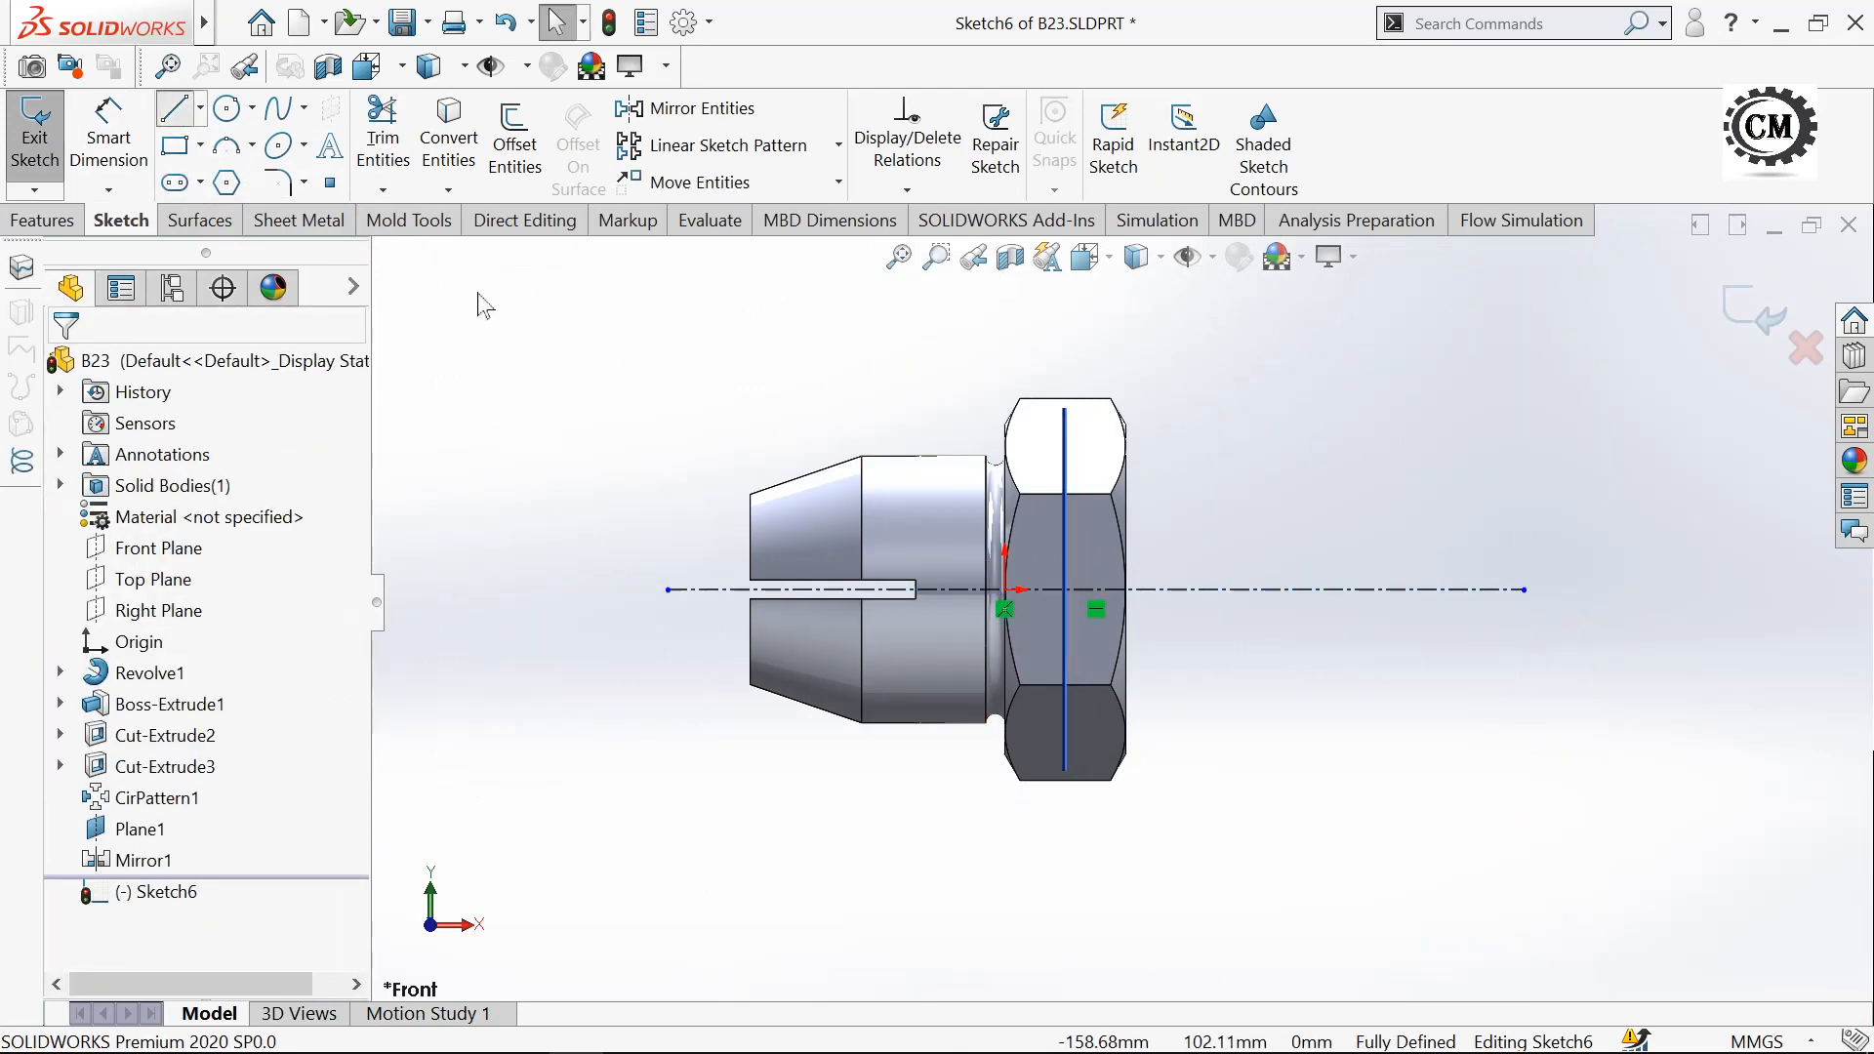
# - Sketch an open profile from the flange's flat face: a base line about 66 mm long, vertical end, sloped corner and horizontal top line
pyautogui.press('l')
pyautogui.scroll(-3, 1122, 596)
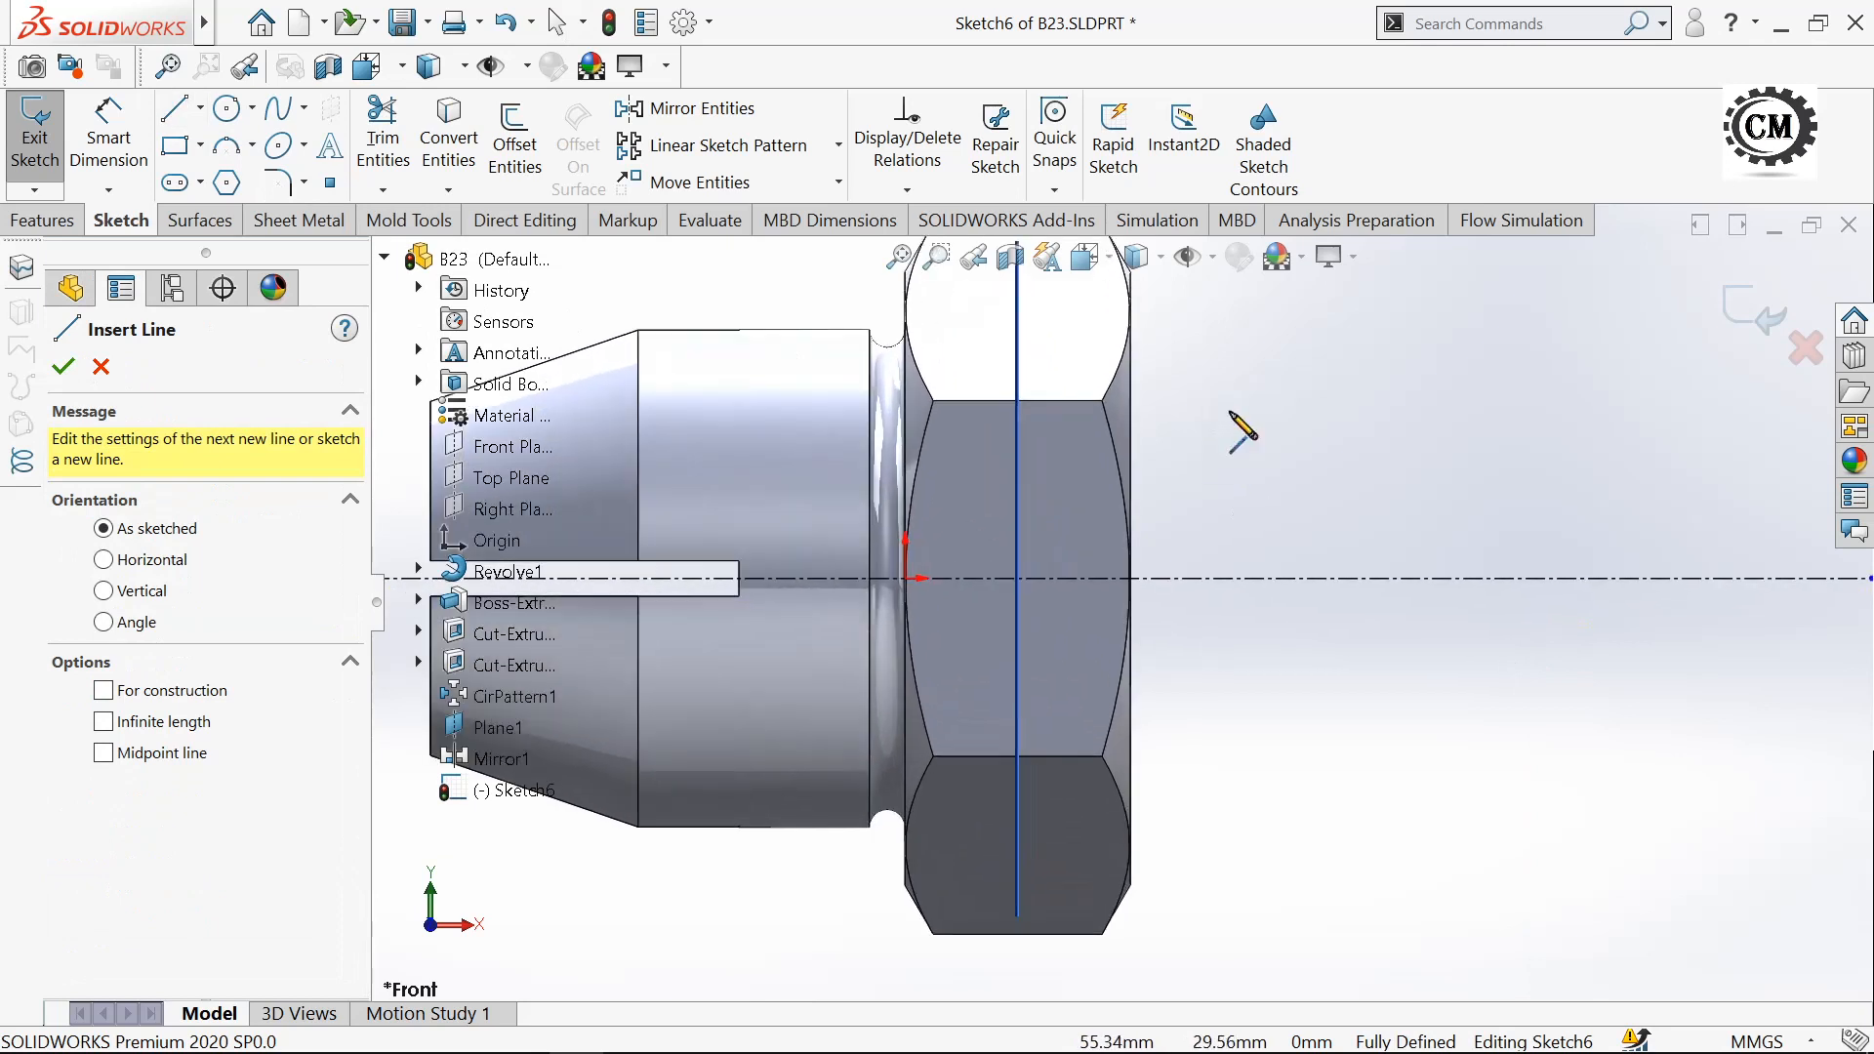
pyautogui.click(1131, 489)
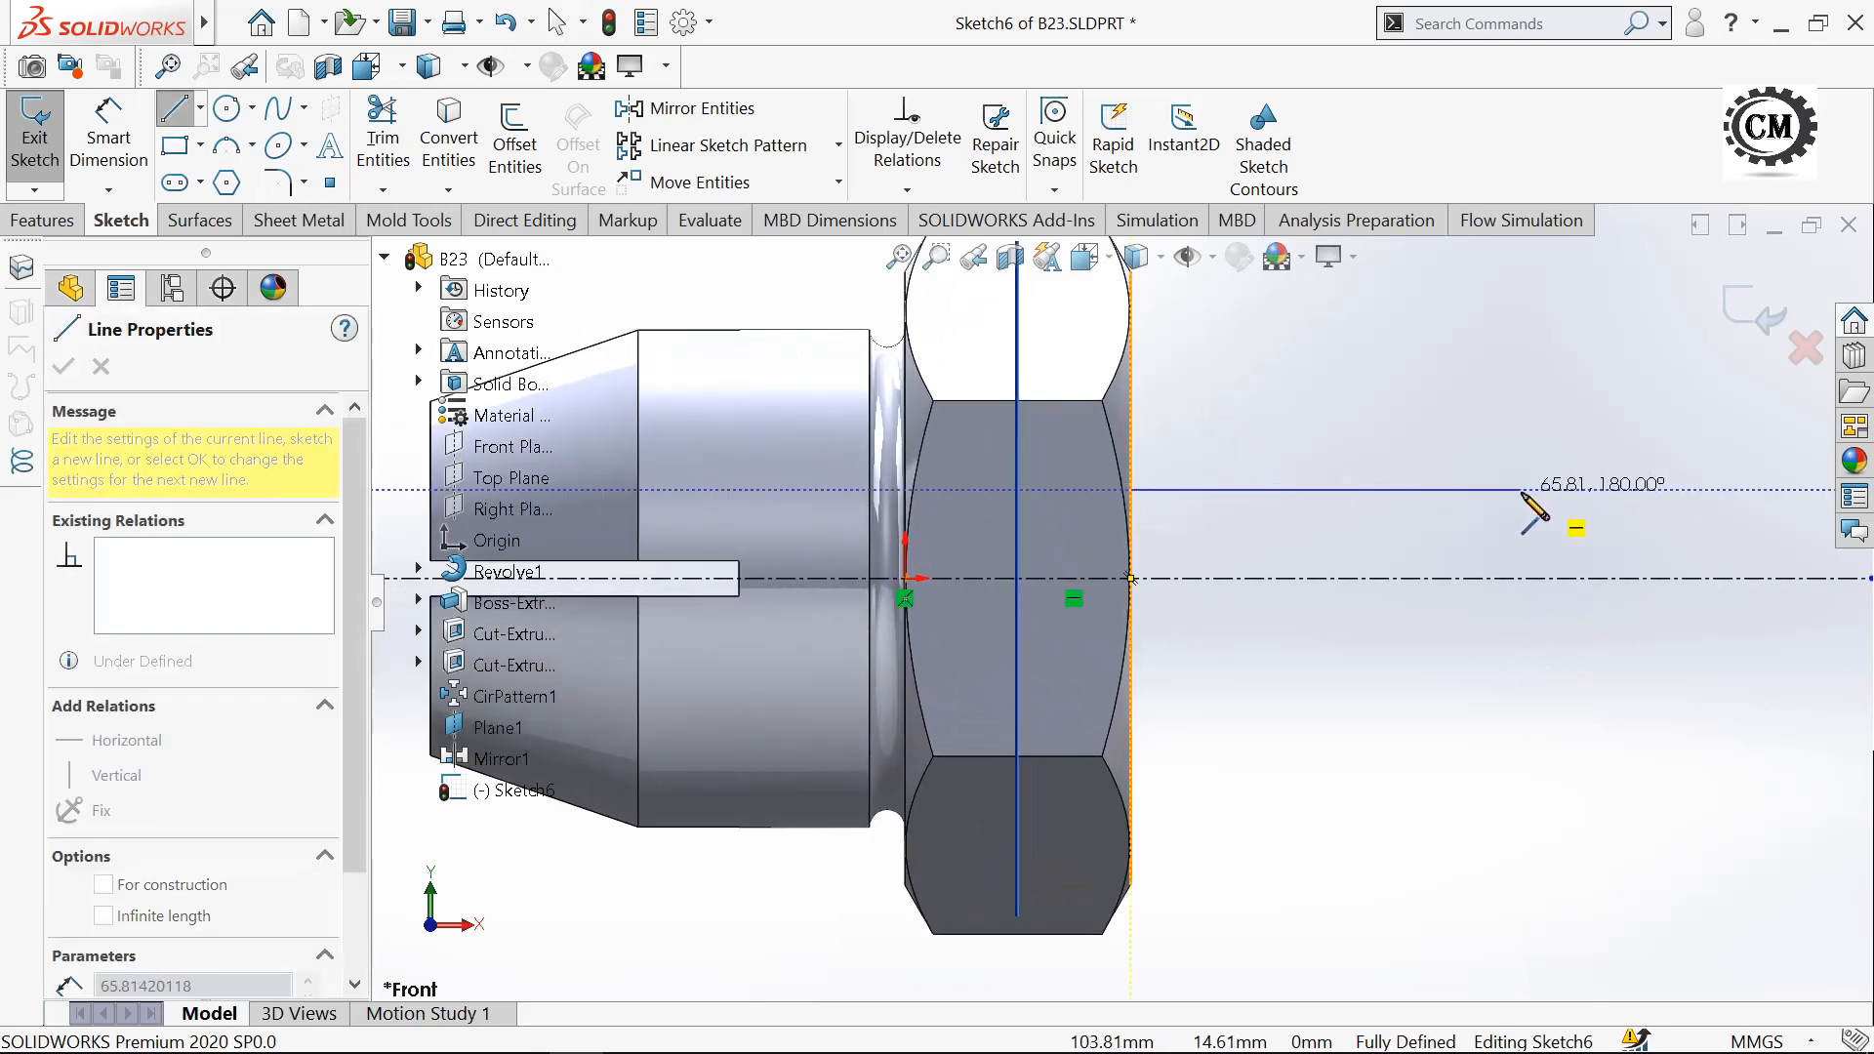
pyautogui.click(1521, 489)
pyautogui.click(1521, 397)
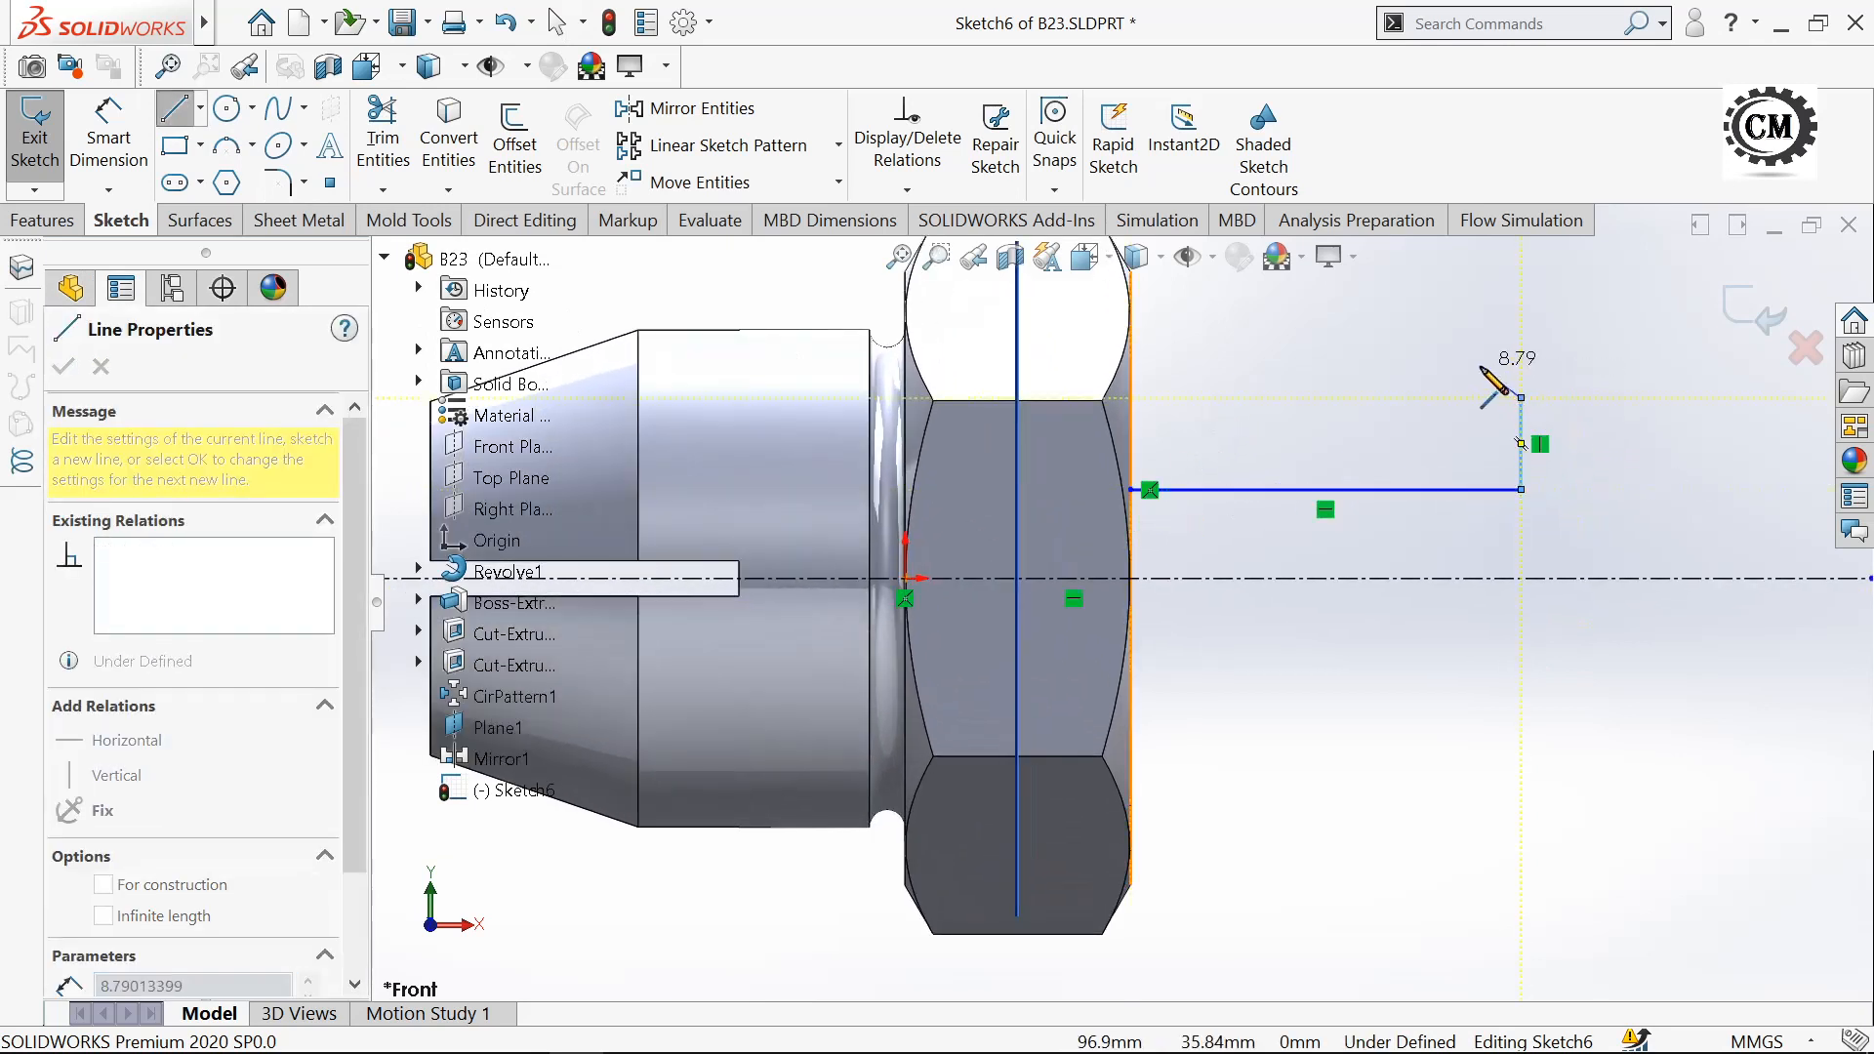
pyautogui.click(1485, 364)
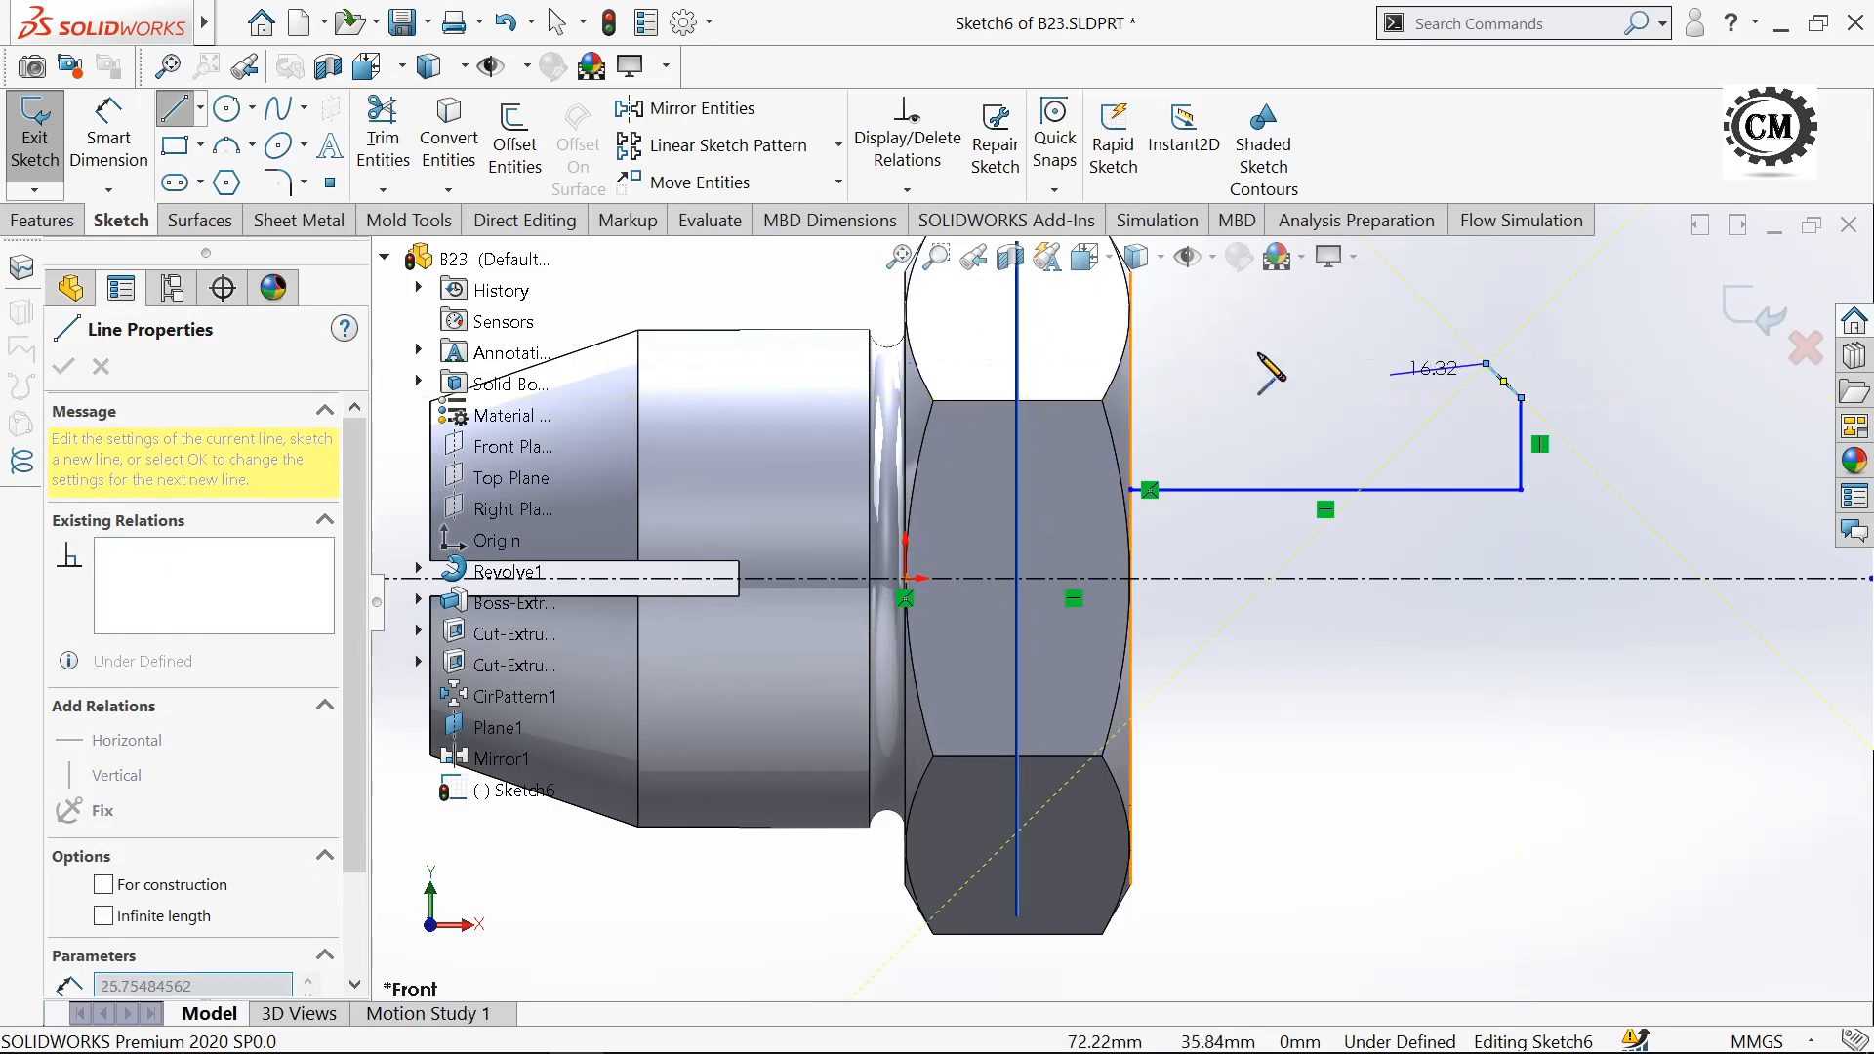
pyautogui.click(1181, 364)
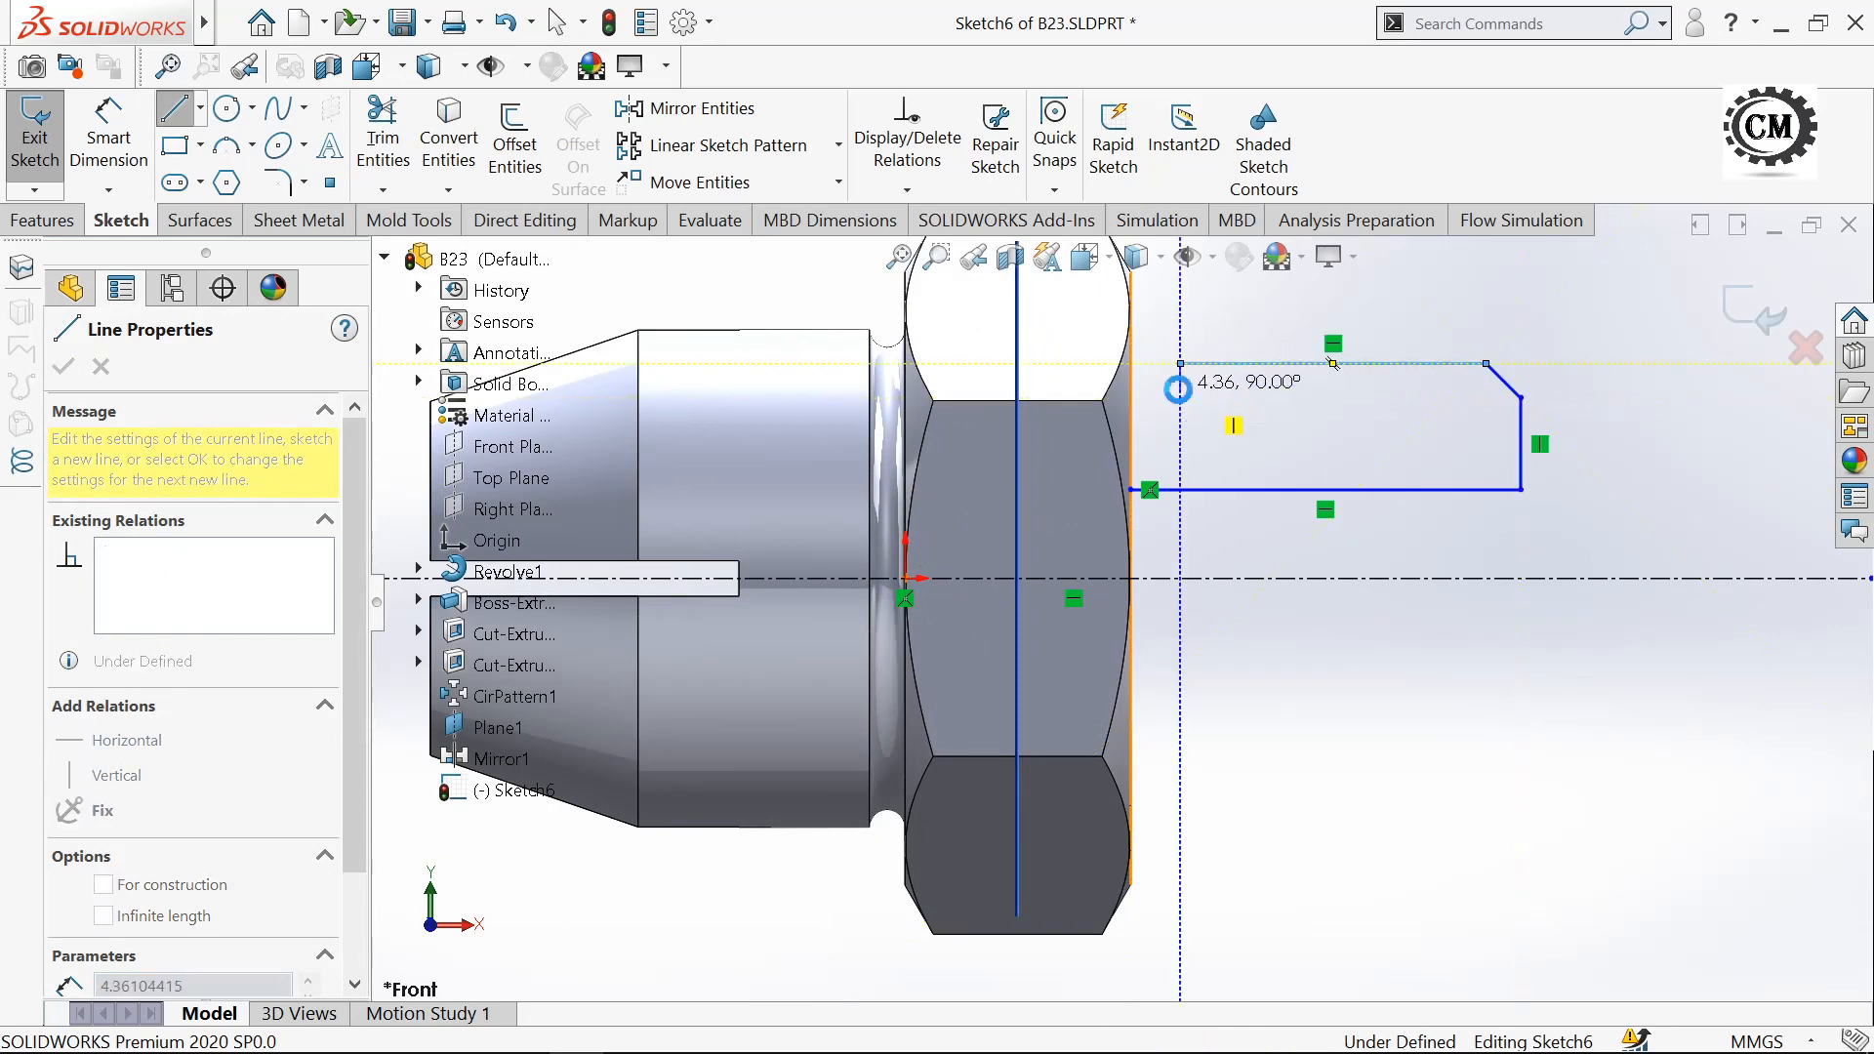
pyautogui.press('Escape')
# - Add a three-point arc of about 4.2 mm radius joining the top line to the flange face, bulging toward the centreline
pyautogui.click(228, 152)
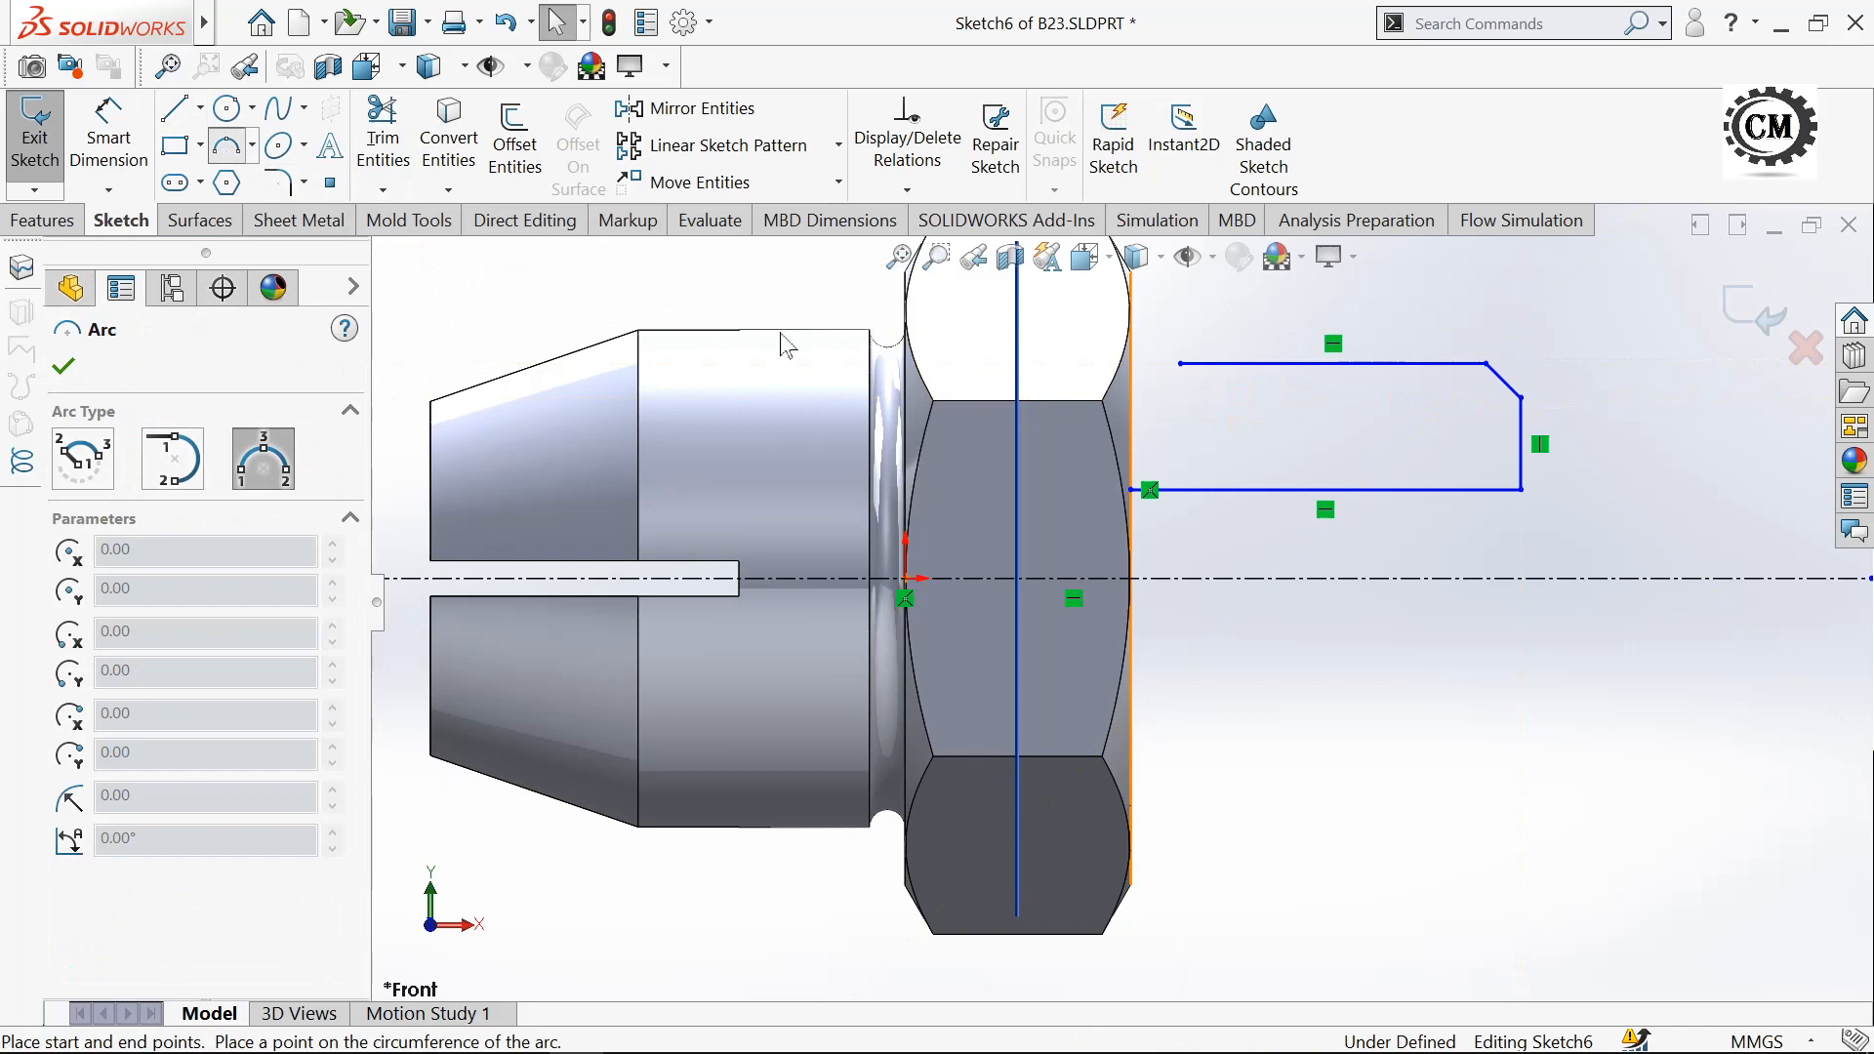
pyautogui.click(1181, 364)
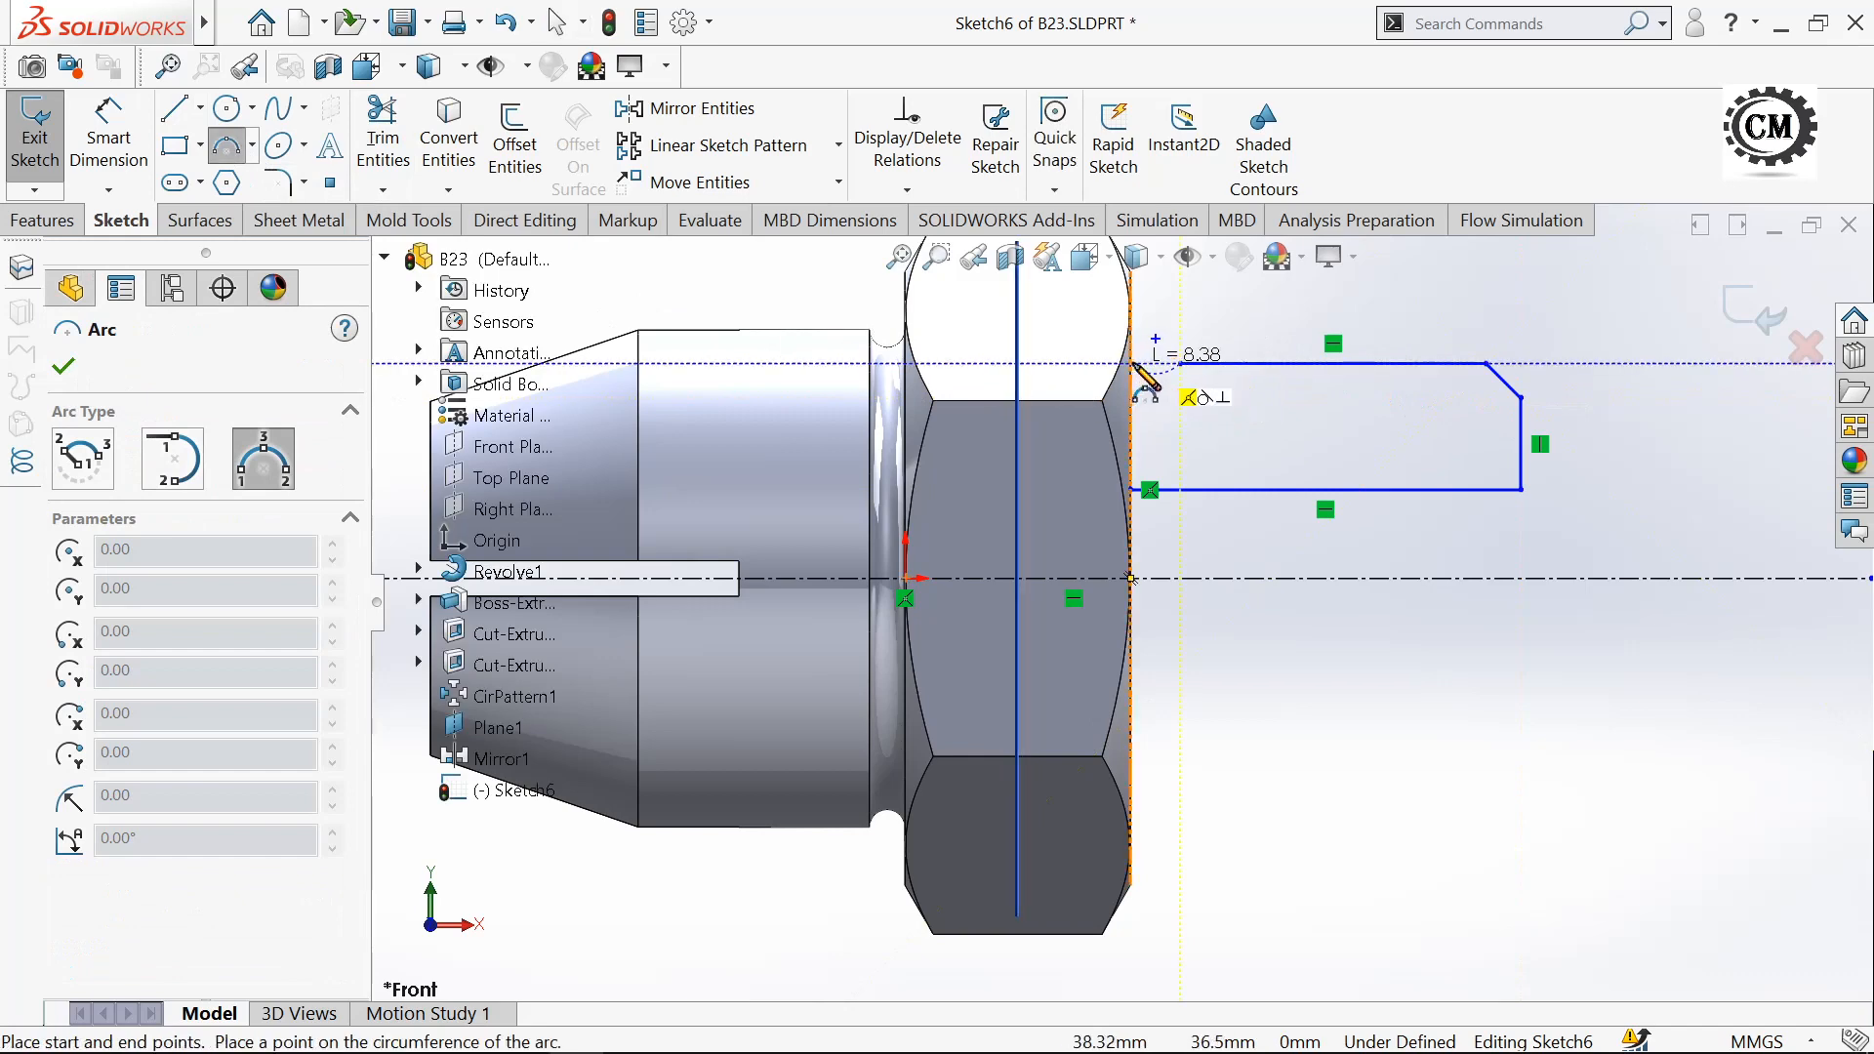
pyautogui.click(1132, 364)
pyautogui.click(1218, 430)
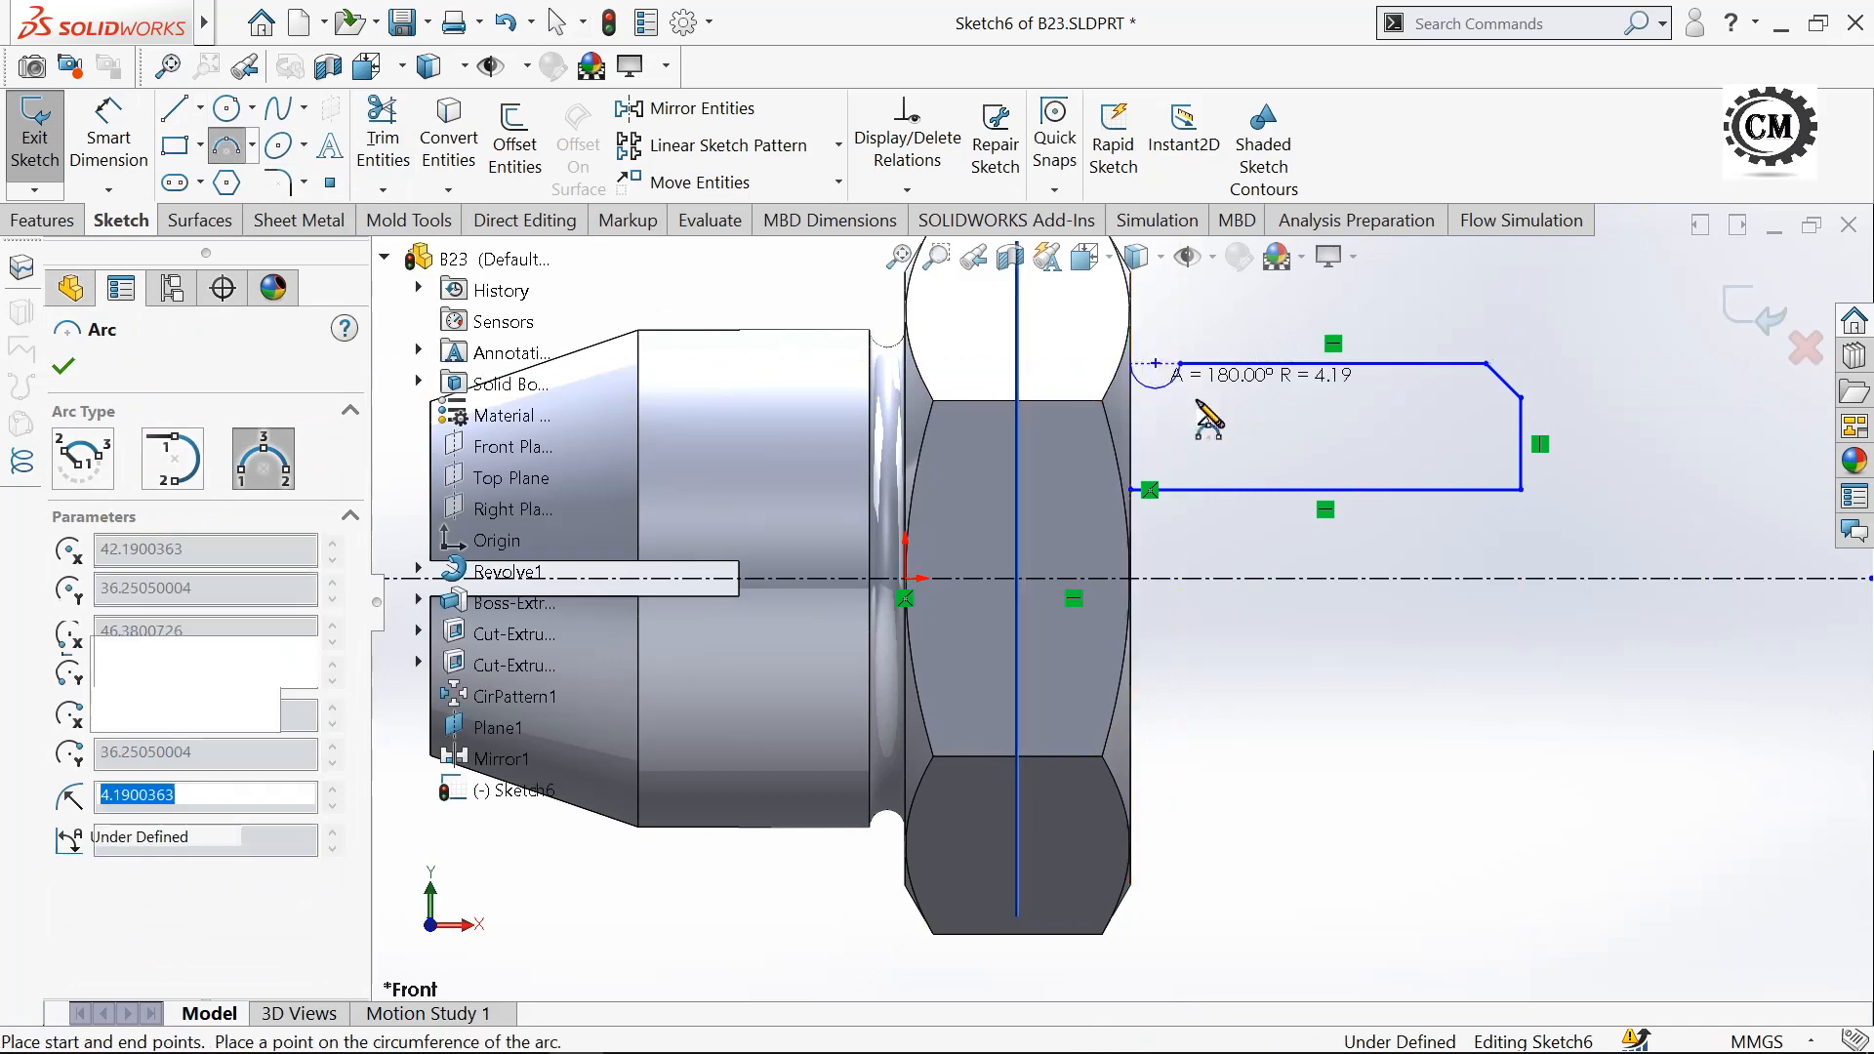
pyautogui.press('Escape')
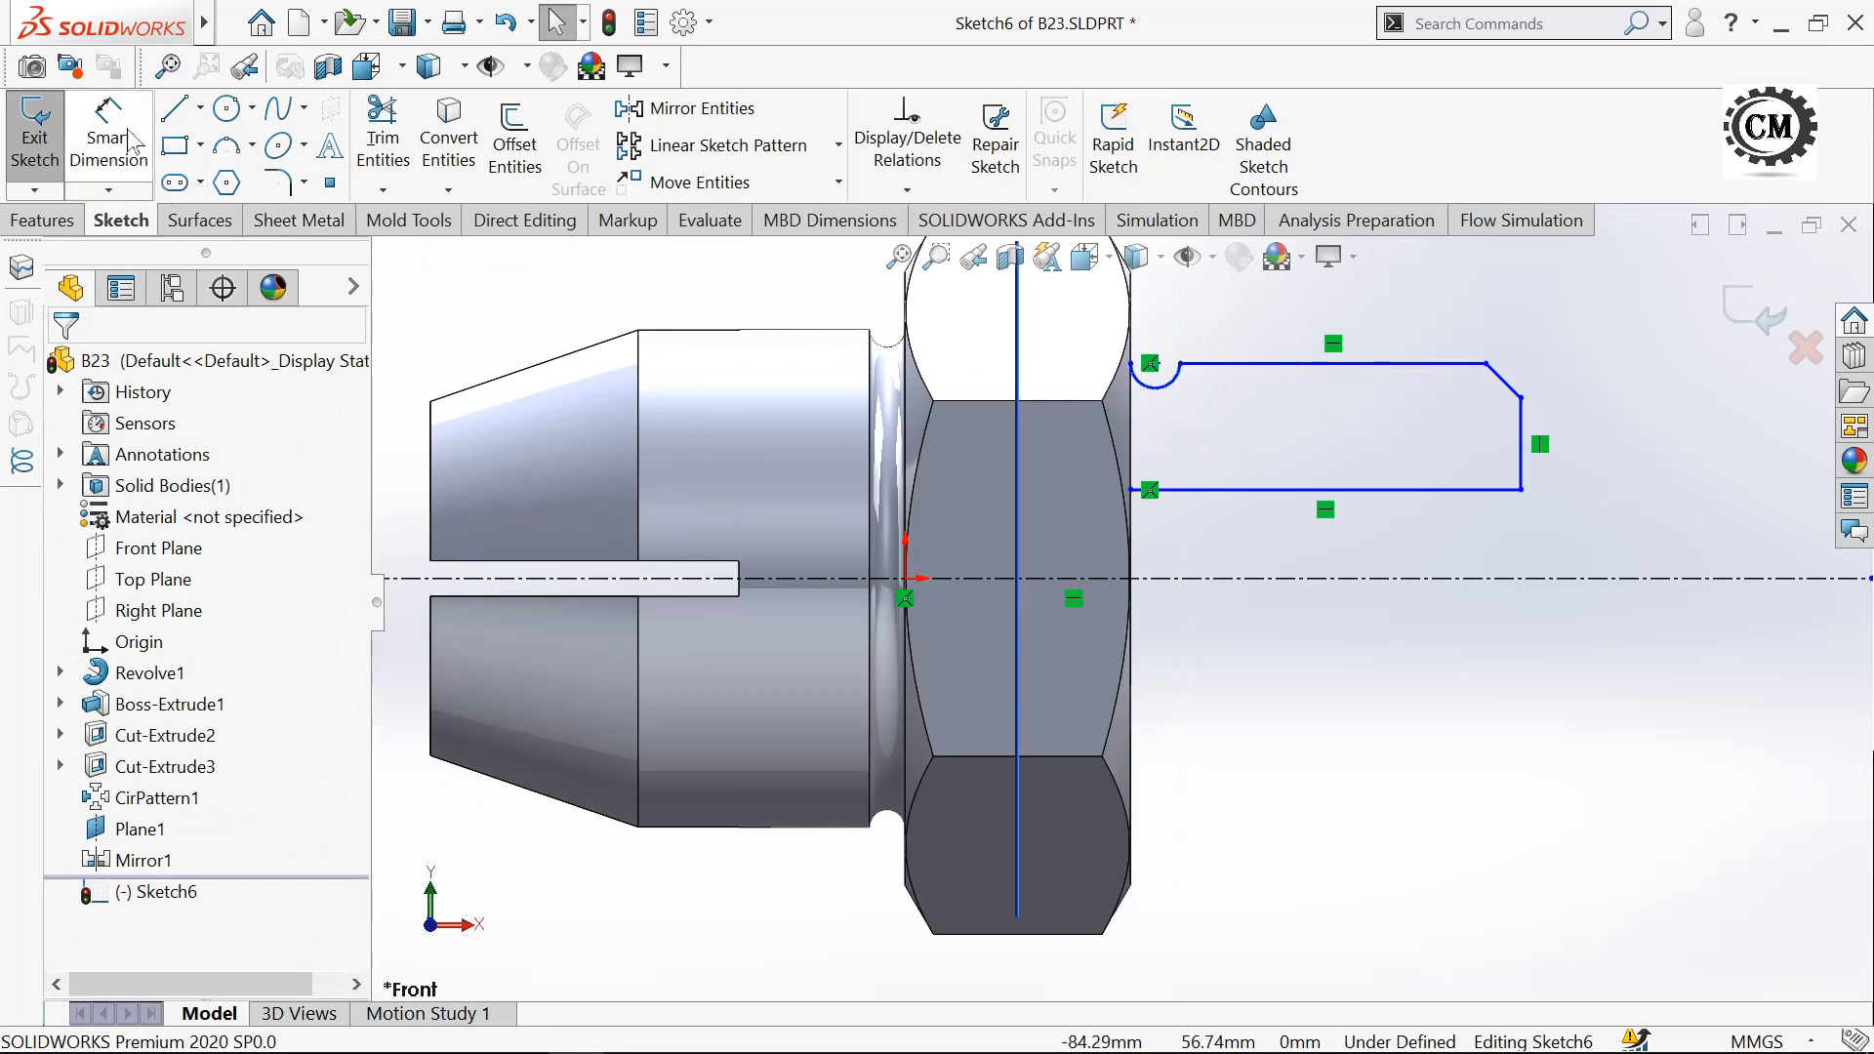
# - Dimension the relief arc beside the flange face with a 2 mm radius
pyautogui.click(122, 155)
pyautogui.click(1162, 405)
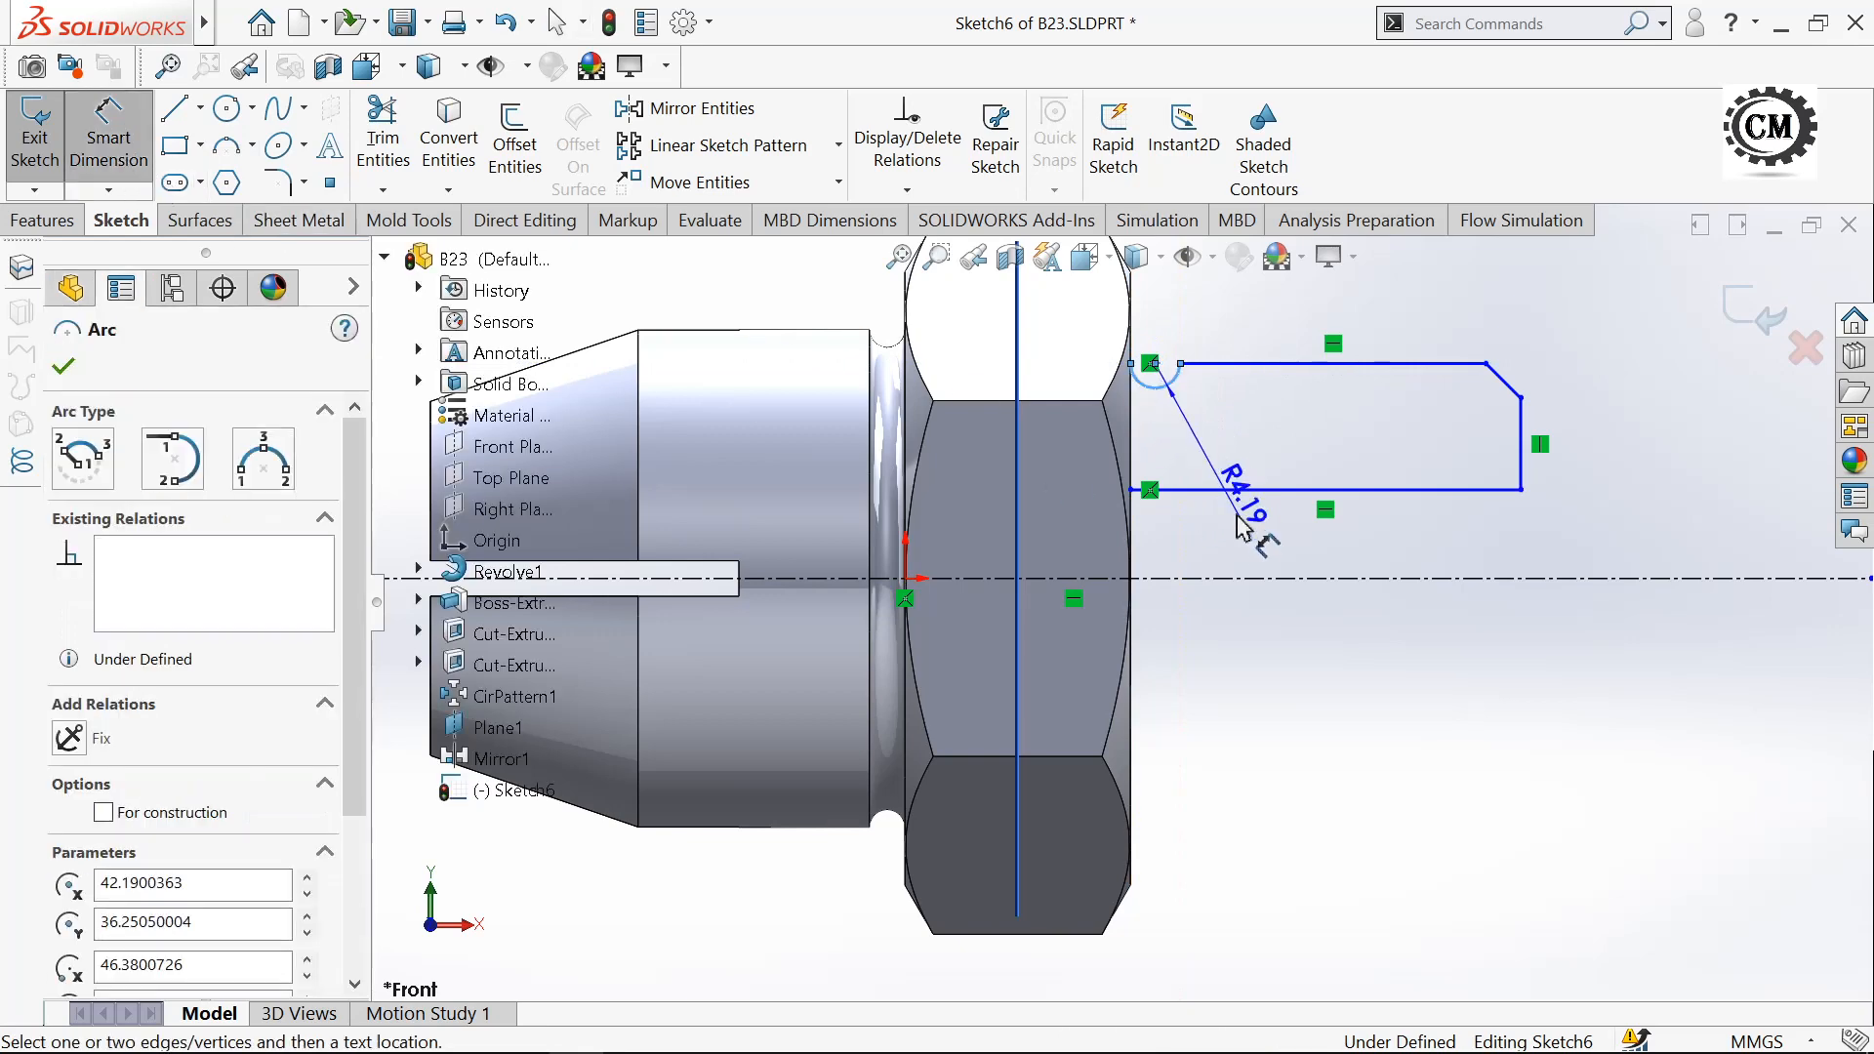
pyautogui.click(1245, 522)
pyautogui.write('2')
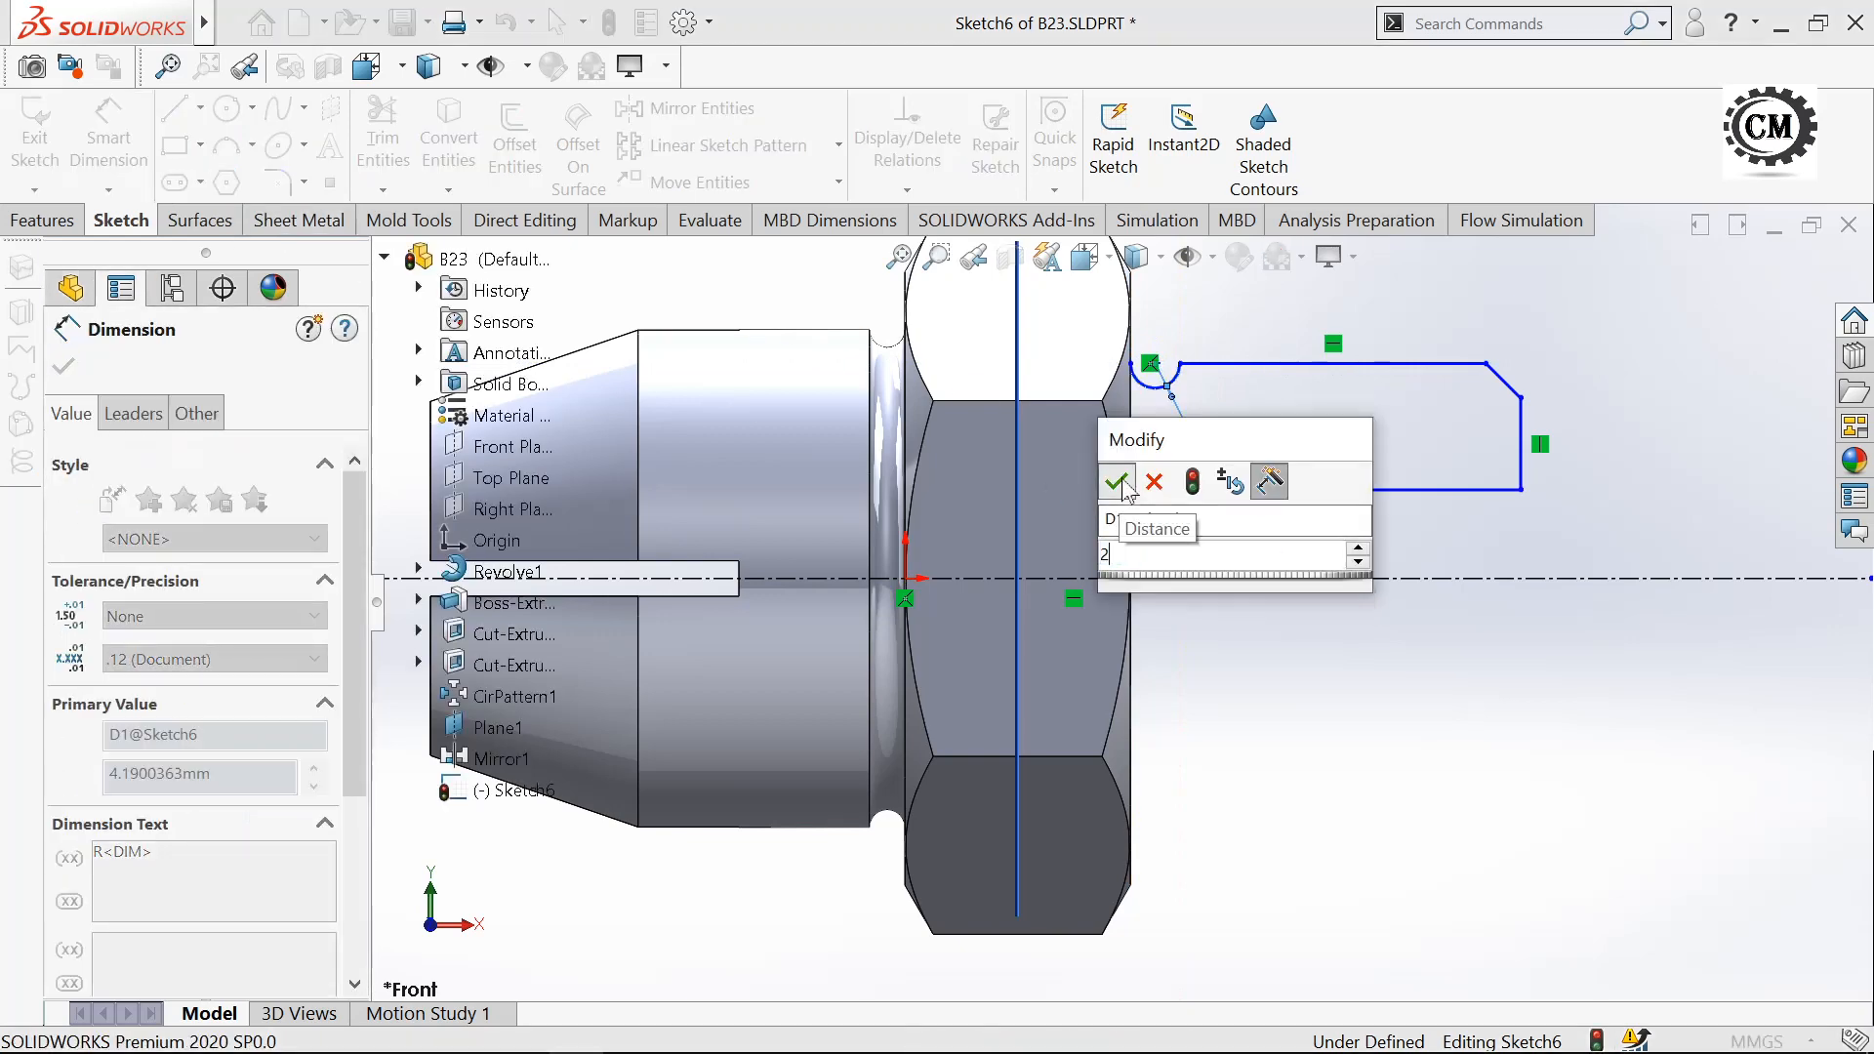
pyautogui.click(1116, 481)
# - Dimension the sloped corner line as a chamfer 2 mm high at 45° to the vertical end line
pyautogui.click(1476, 388)
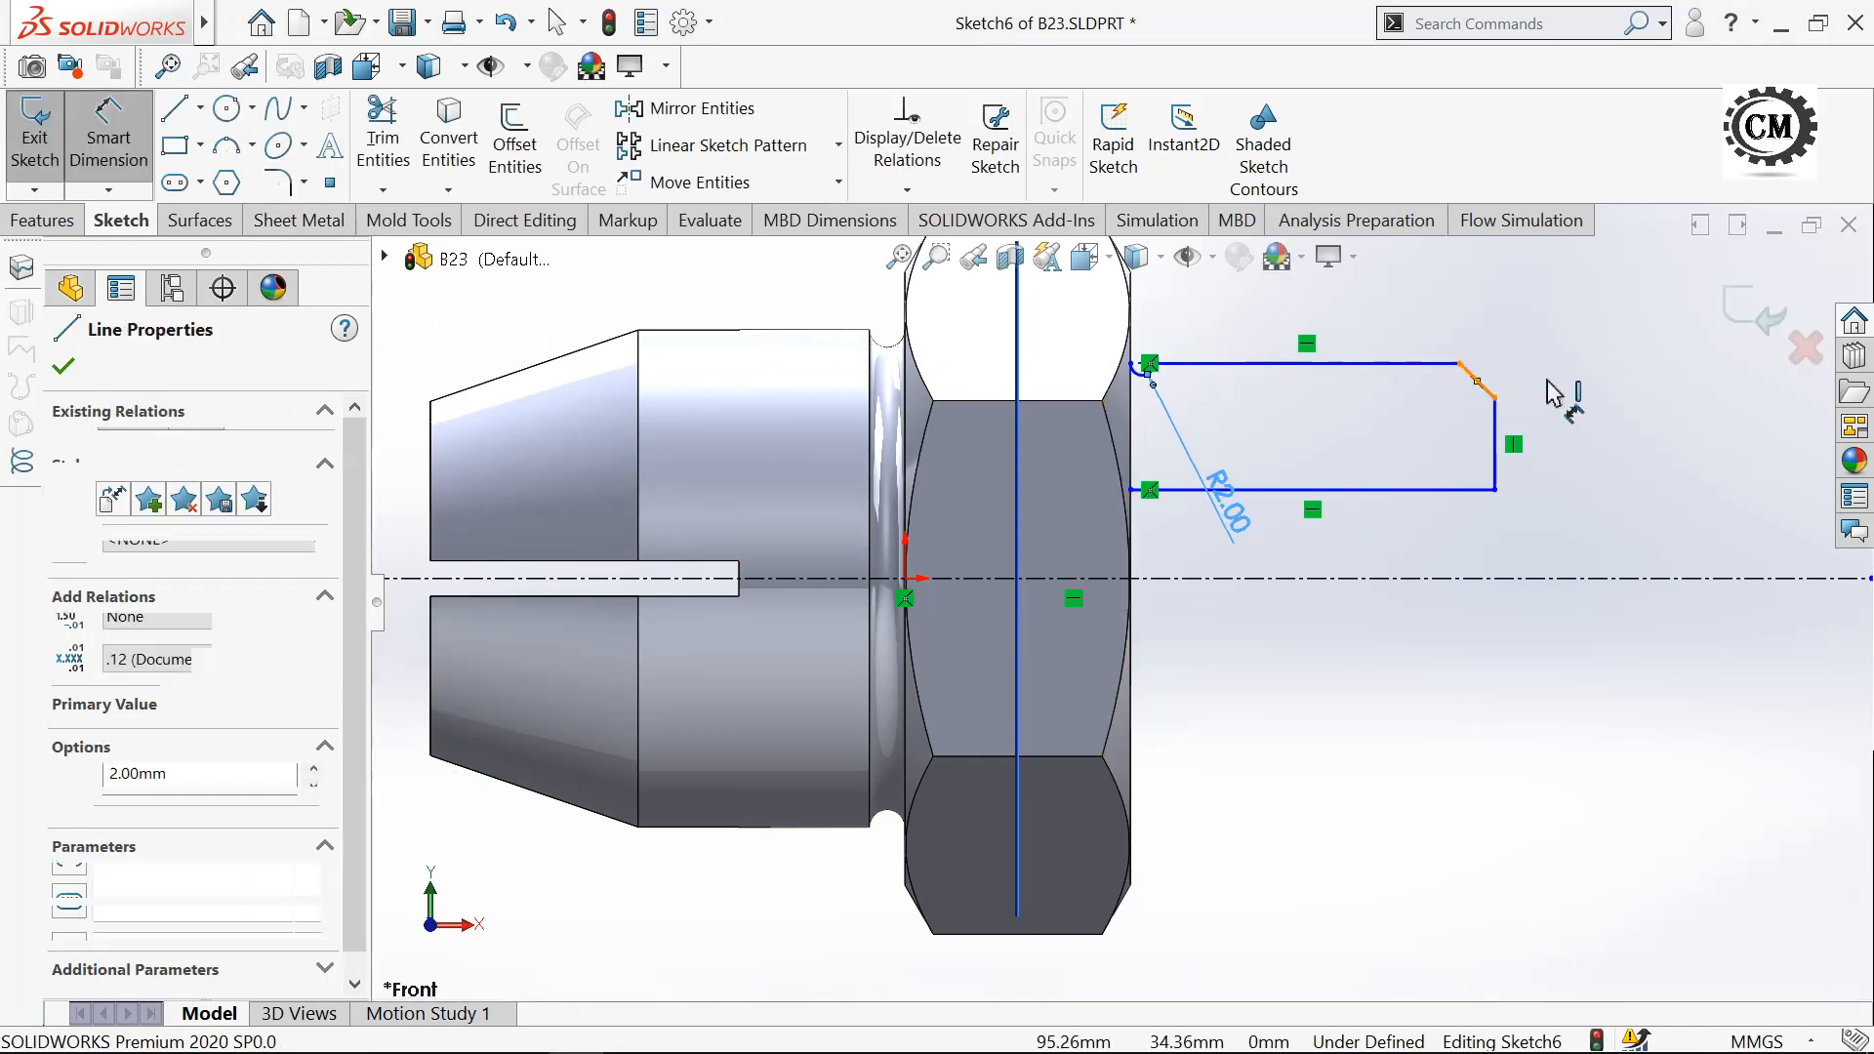
pyautogui.click(1547, 390)
pyautogui.write('2')
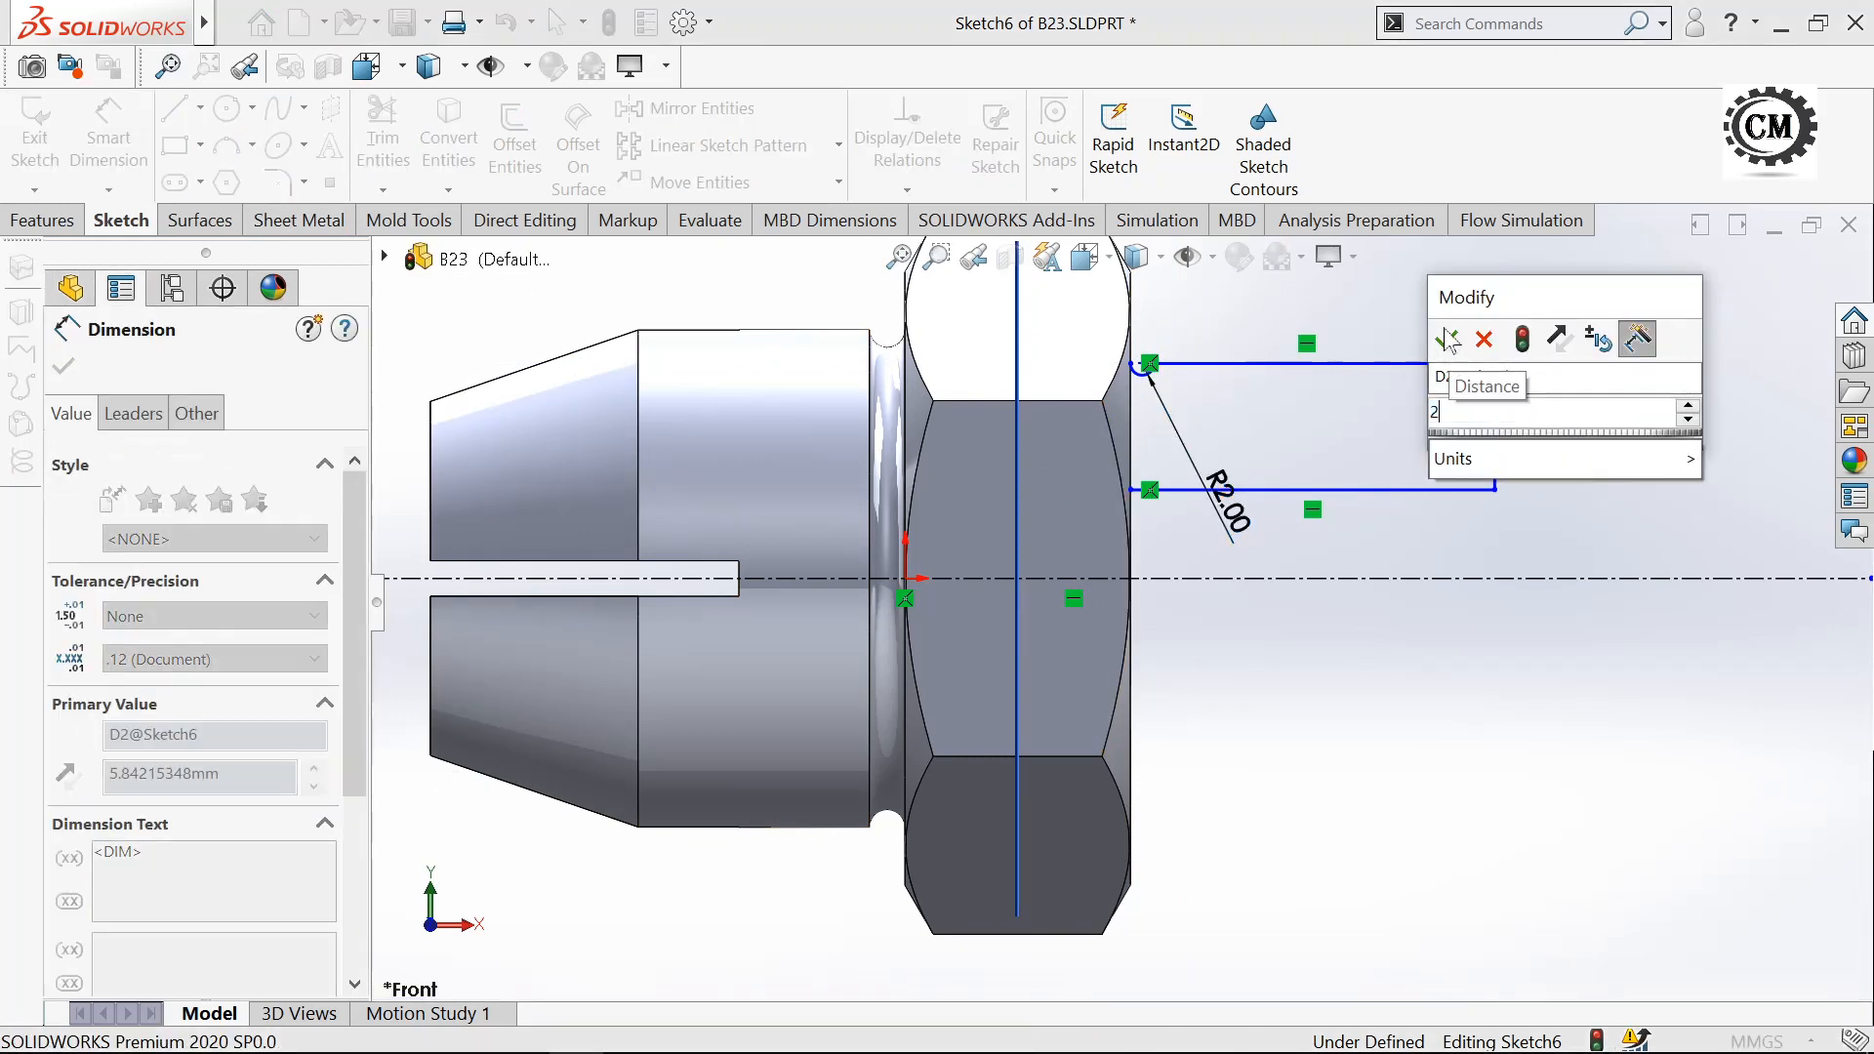
pyautogui.press('Return')
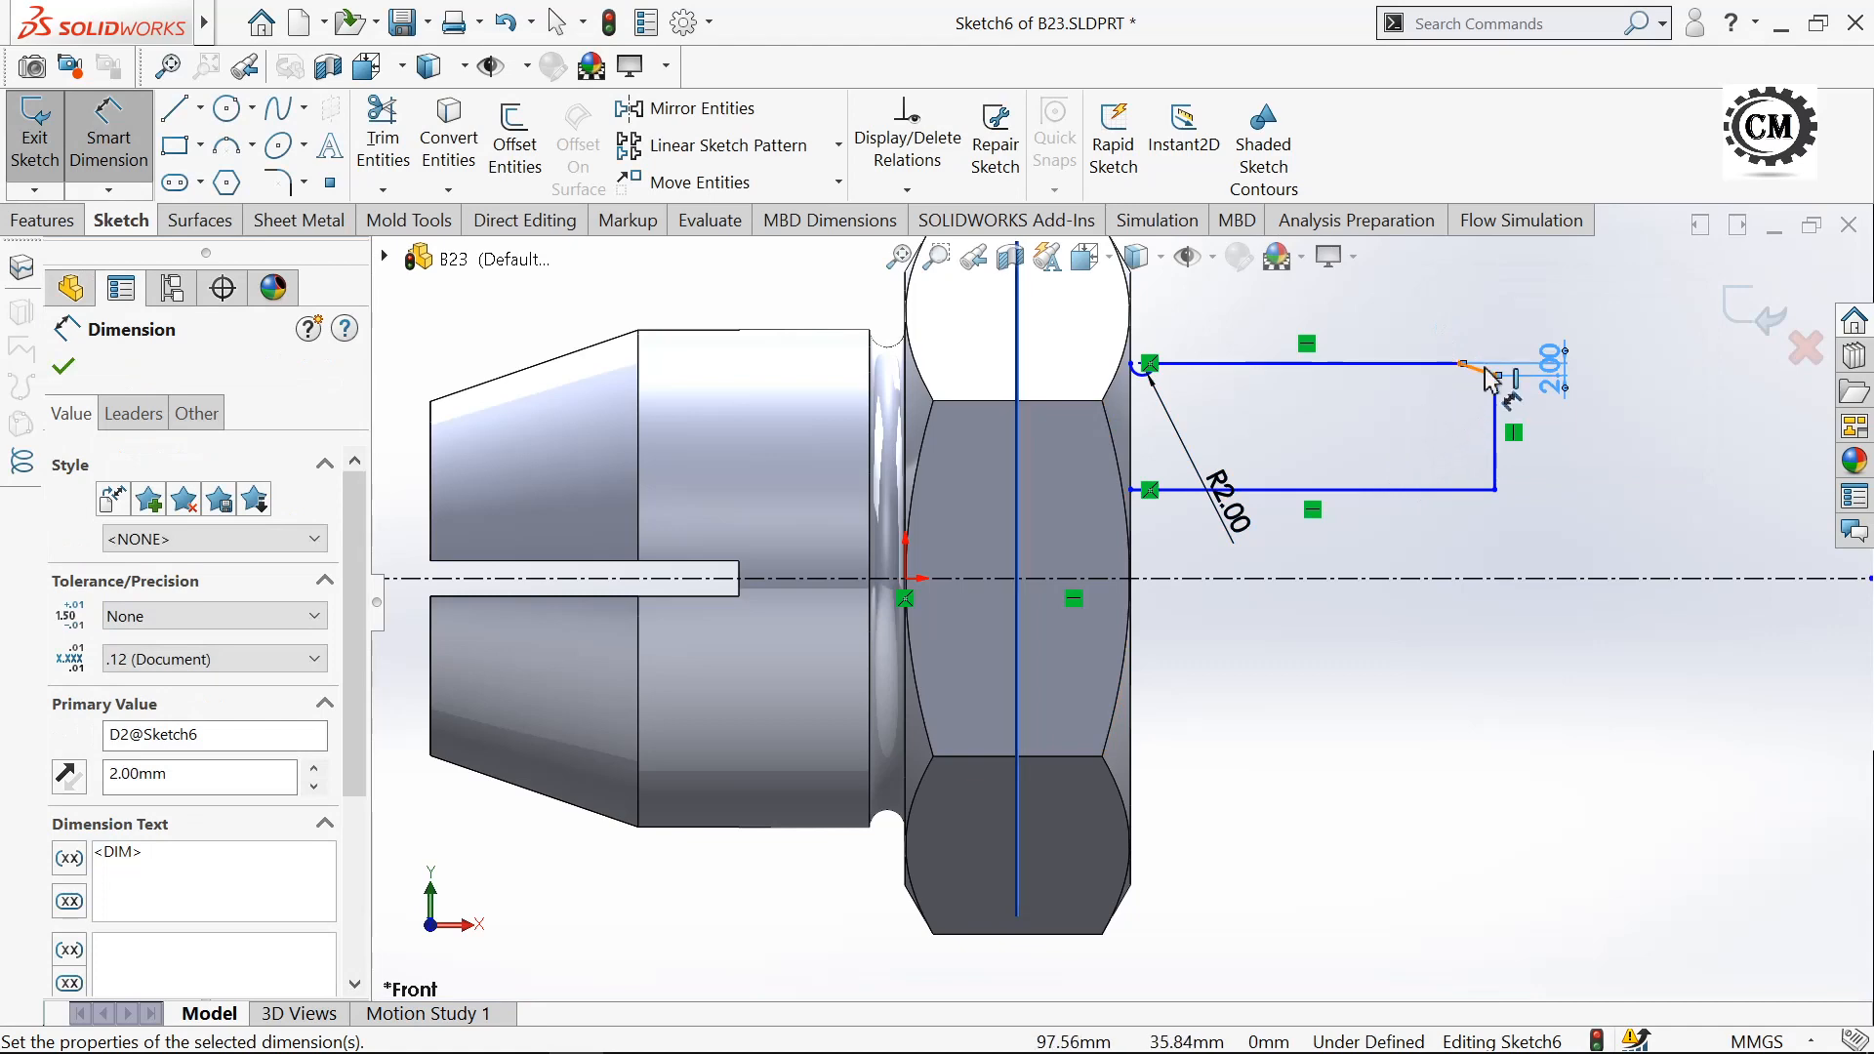
pyautogui.click(1493, 420)
pyautogui.click(1480, 369)
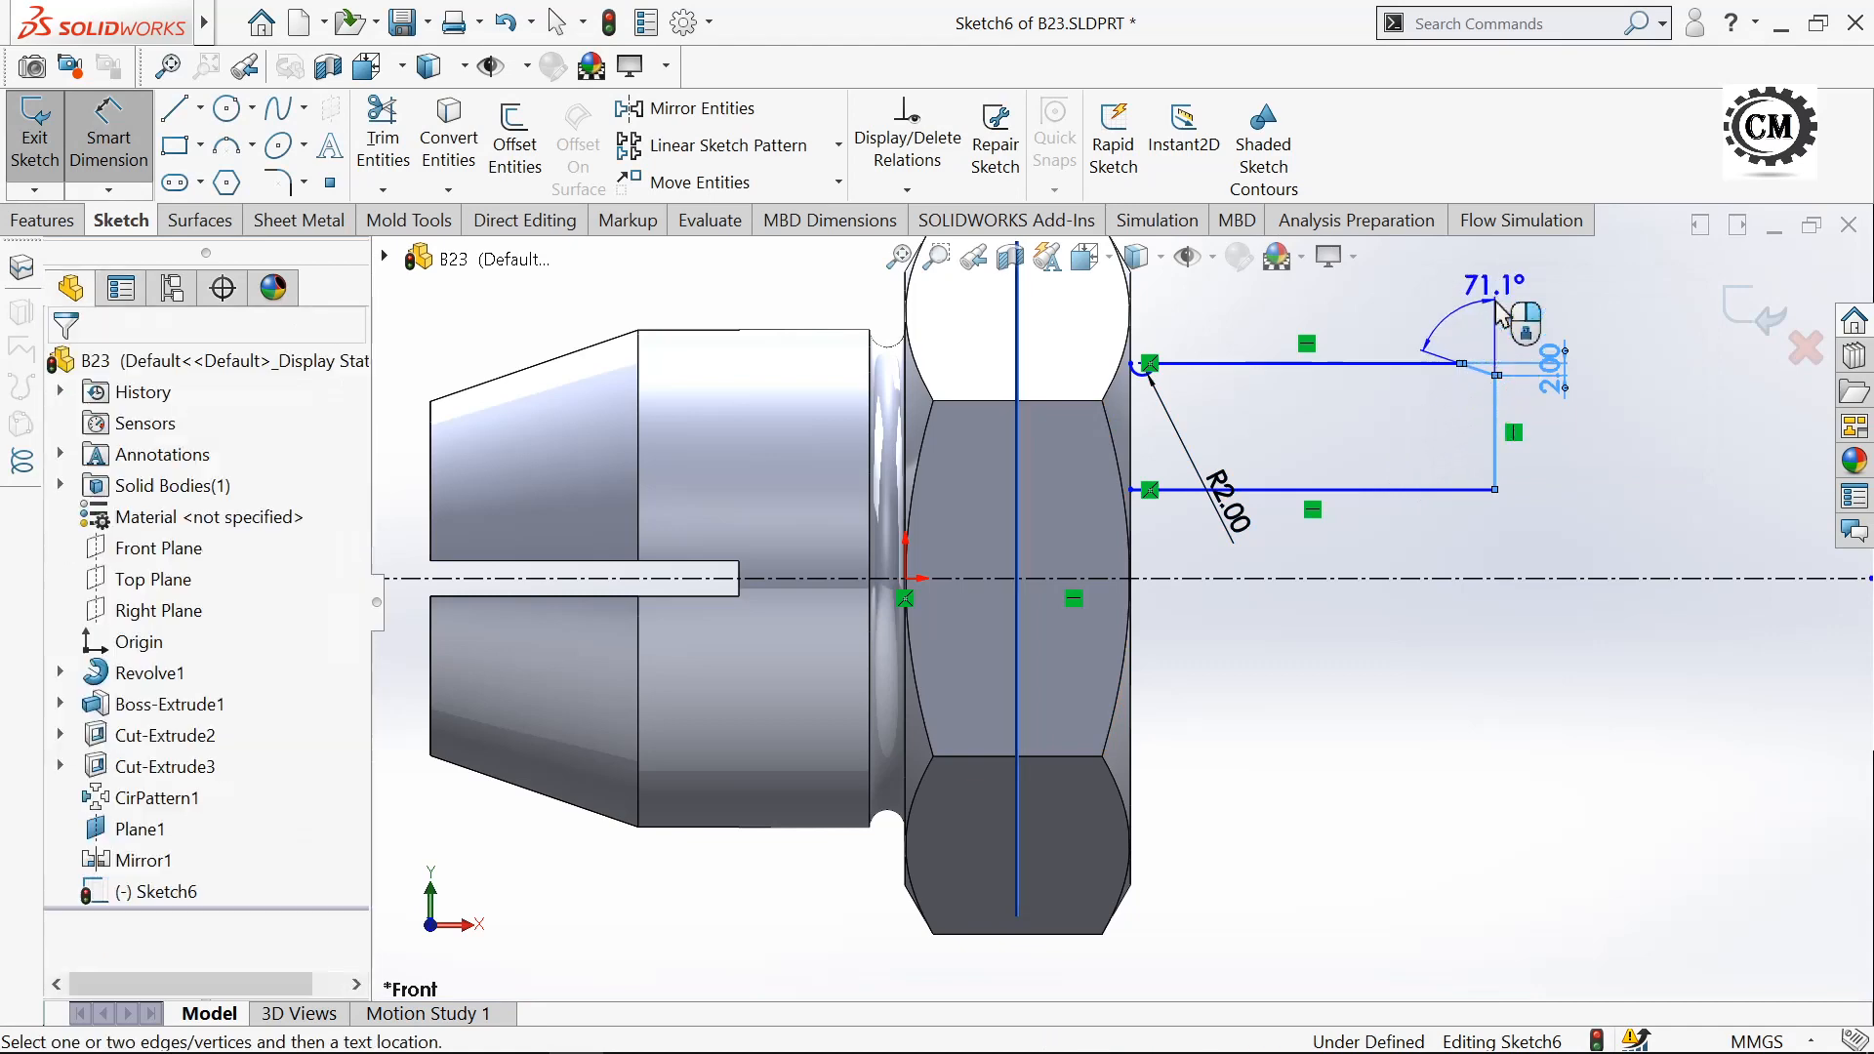
pyautogui.click(1496, 310)
pyautogui.write('45')
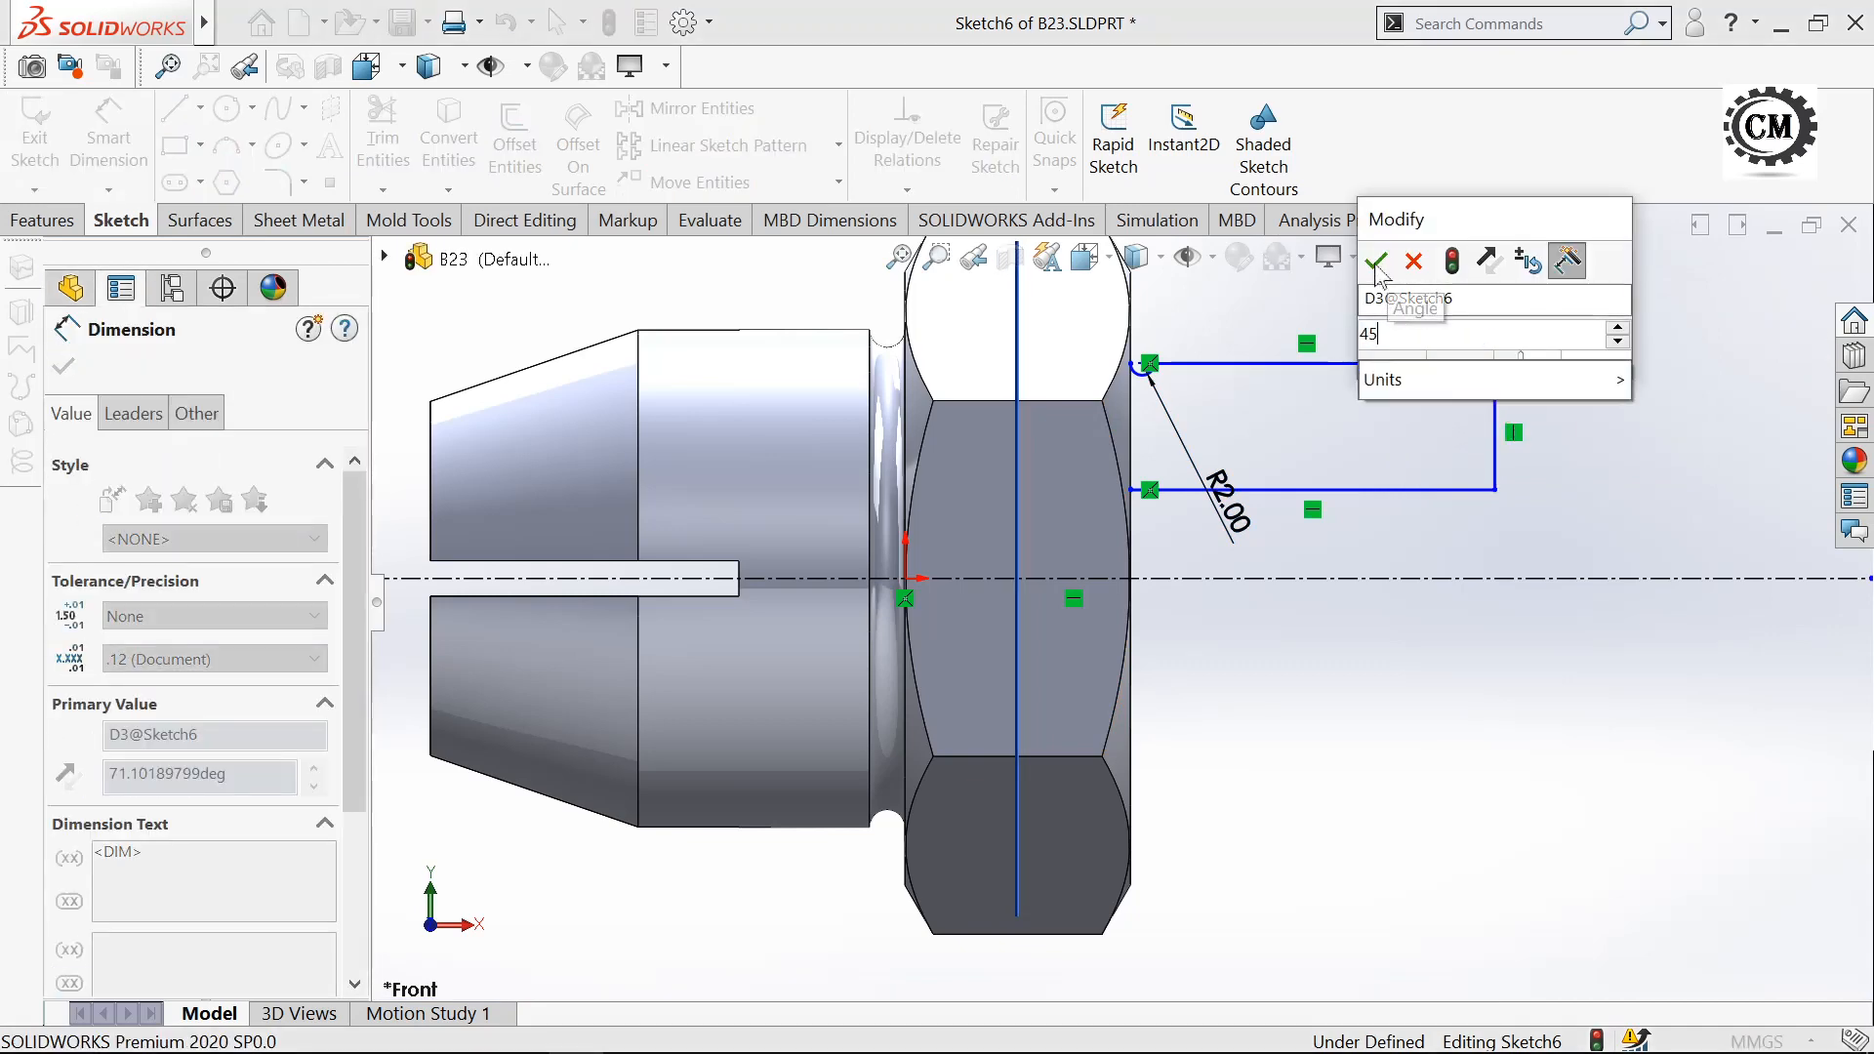
pyautogui.click(1376, 261)
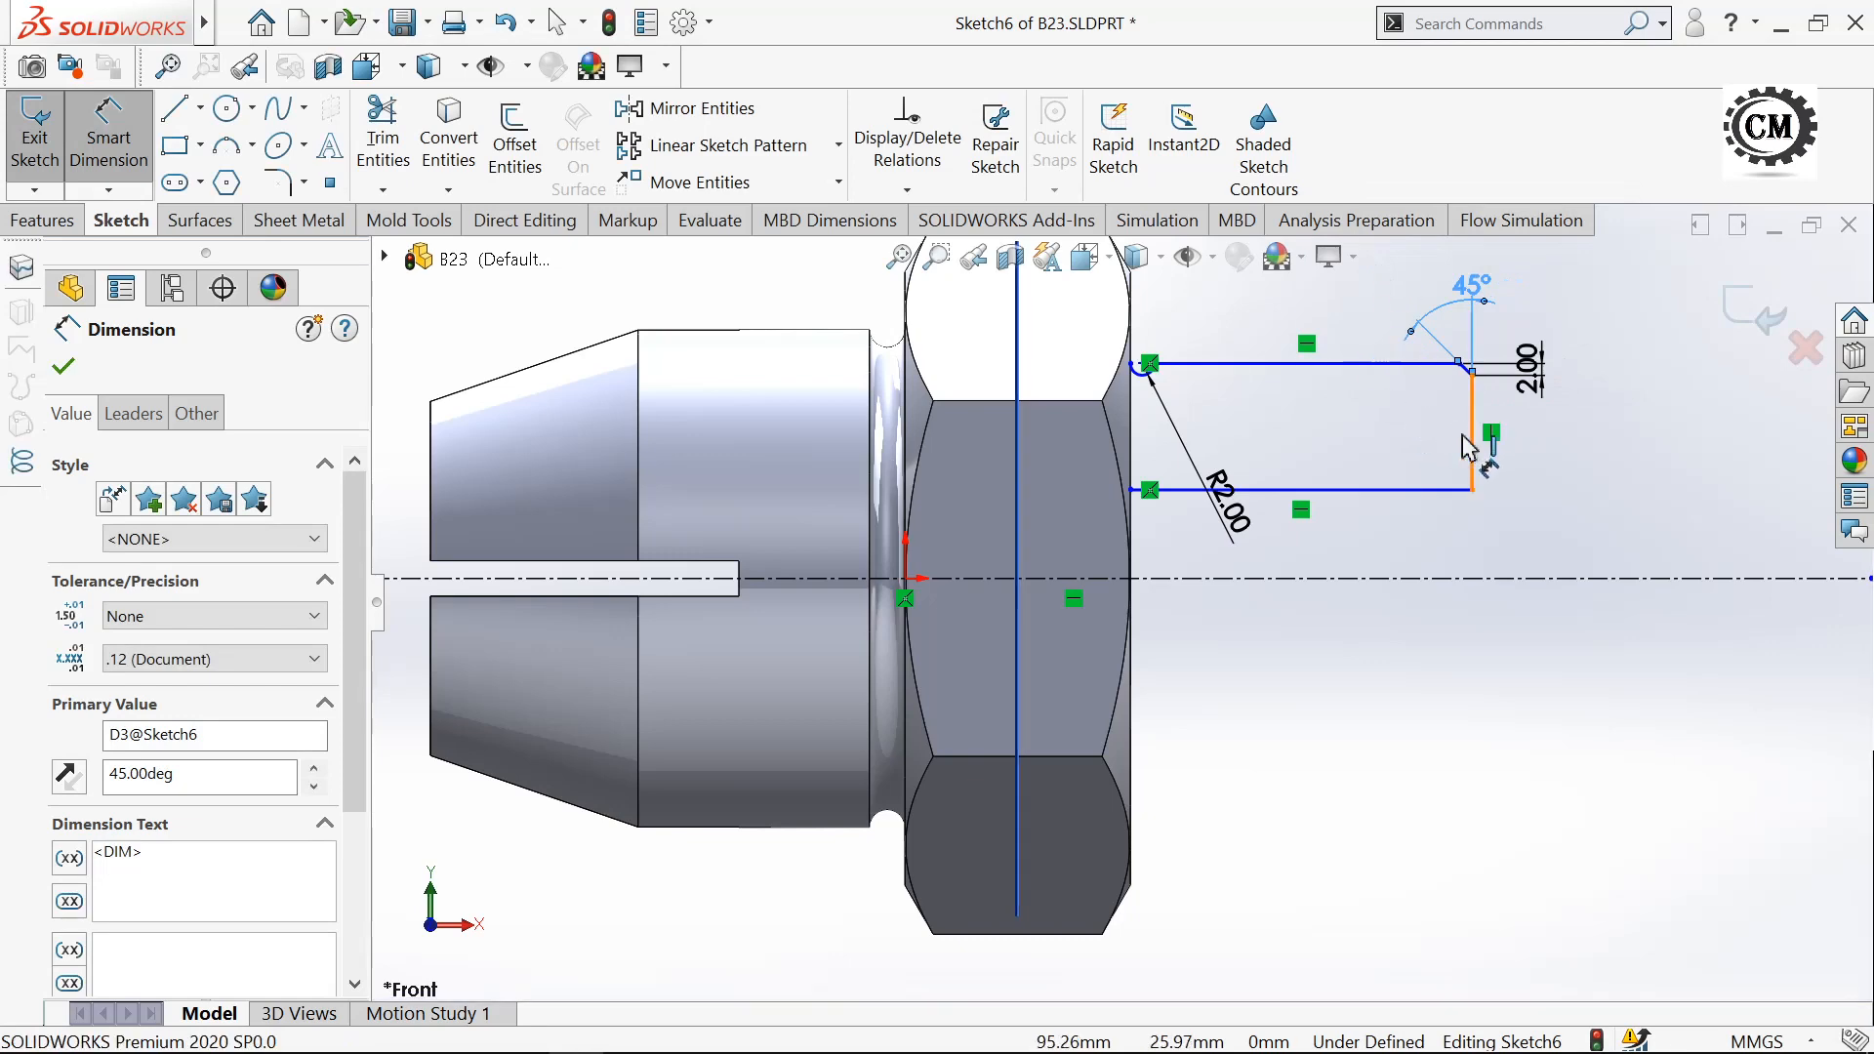
# - Dimension the distance from the flange's flat face to the profile's vertical end line as 42 mm
pyautogui.click(1467, 438)
pyautogui.click(1132, 735)
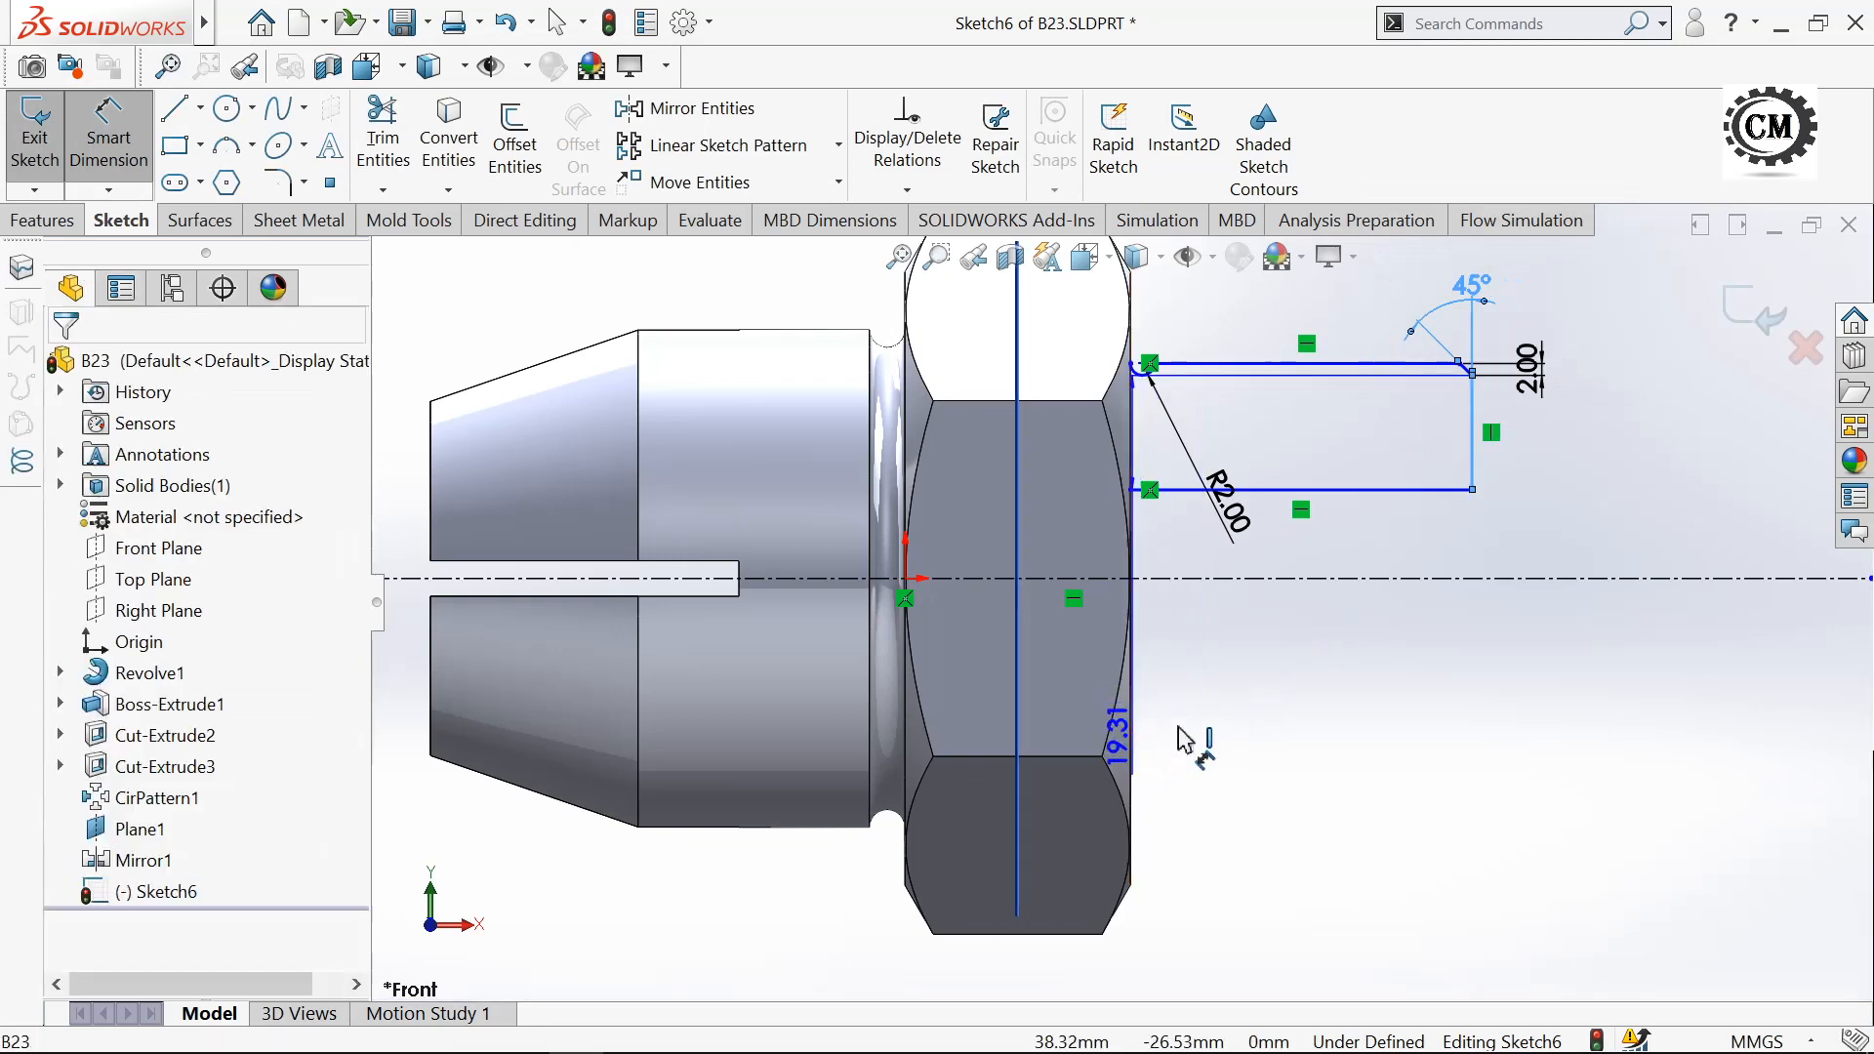
pyautogui.click(1293, 688)
pyautogui.write('4')
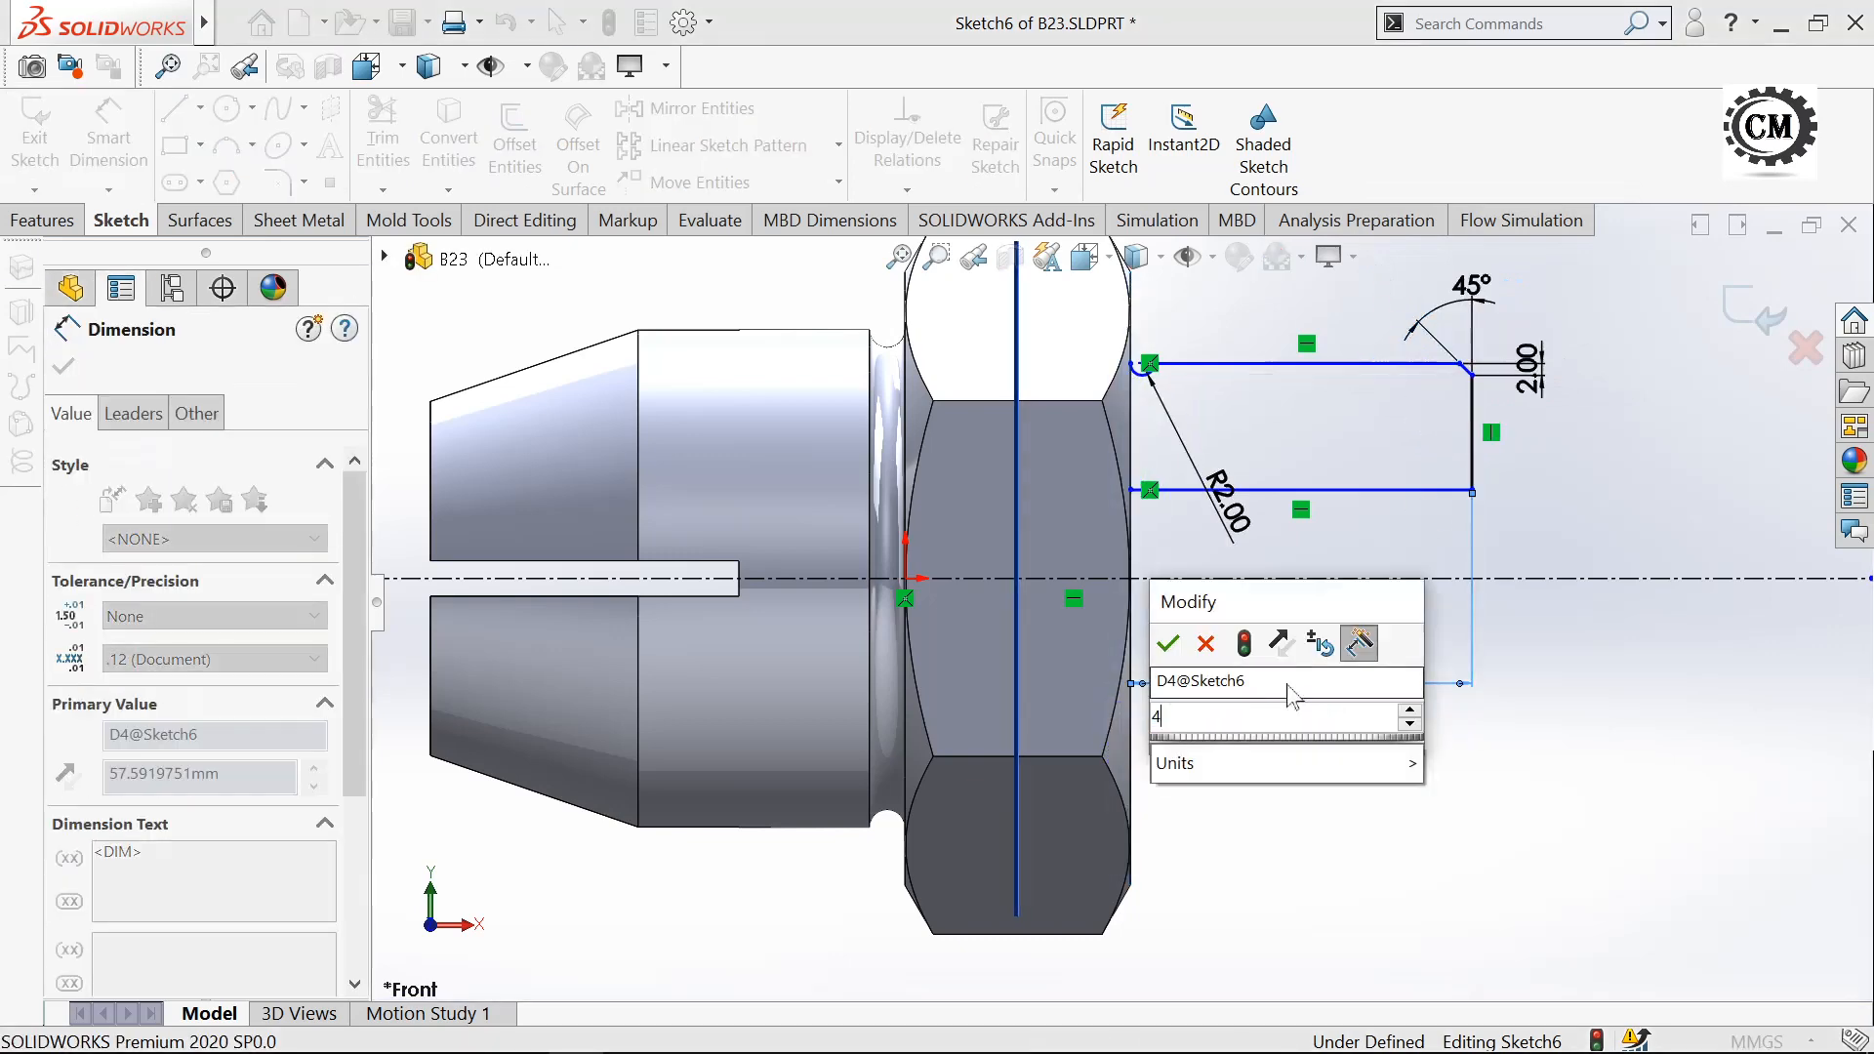
pyautogui.write('2')
pyautogui.click(1168, 643)
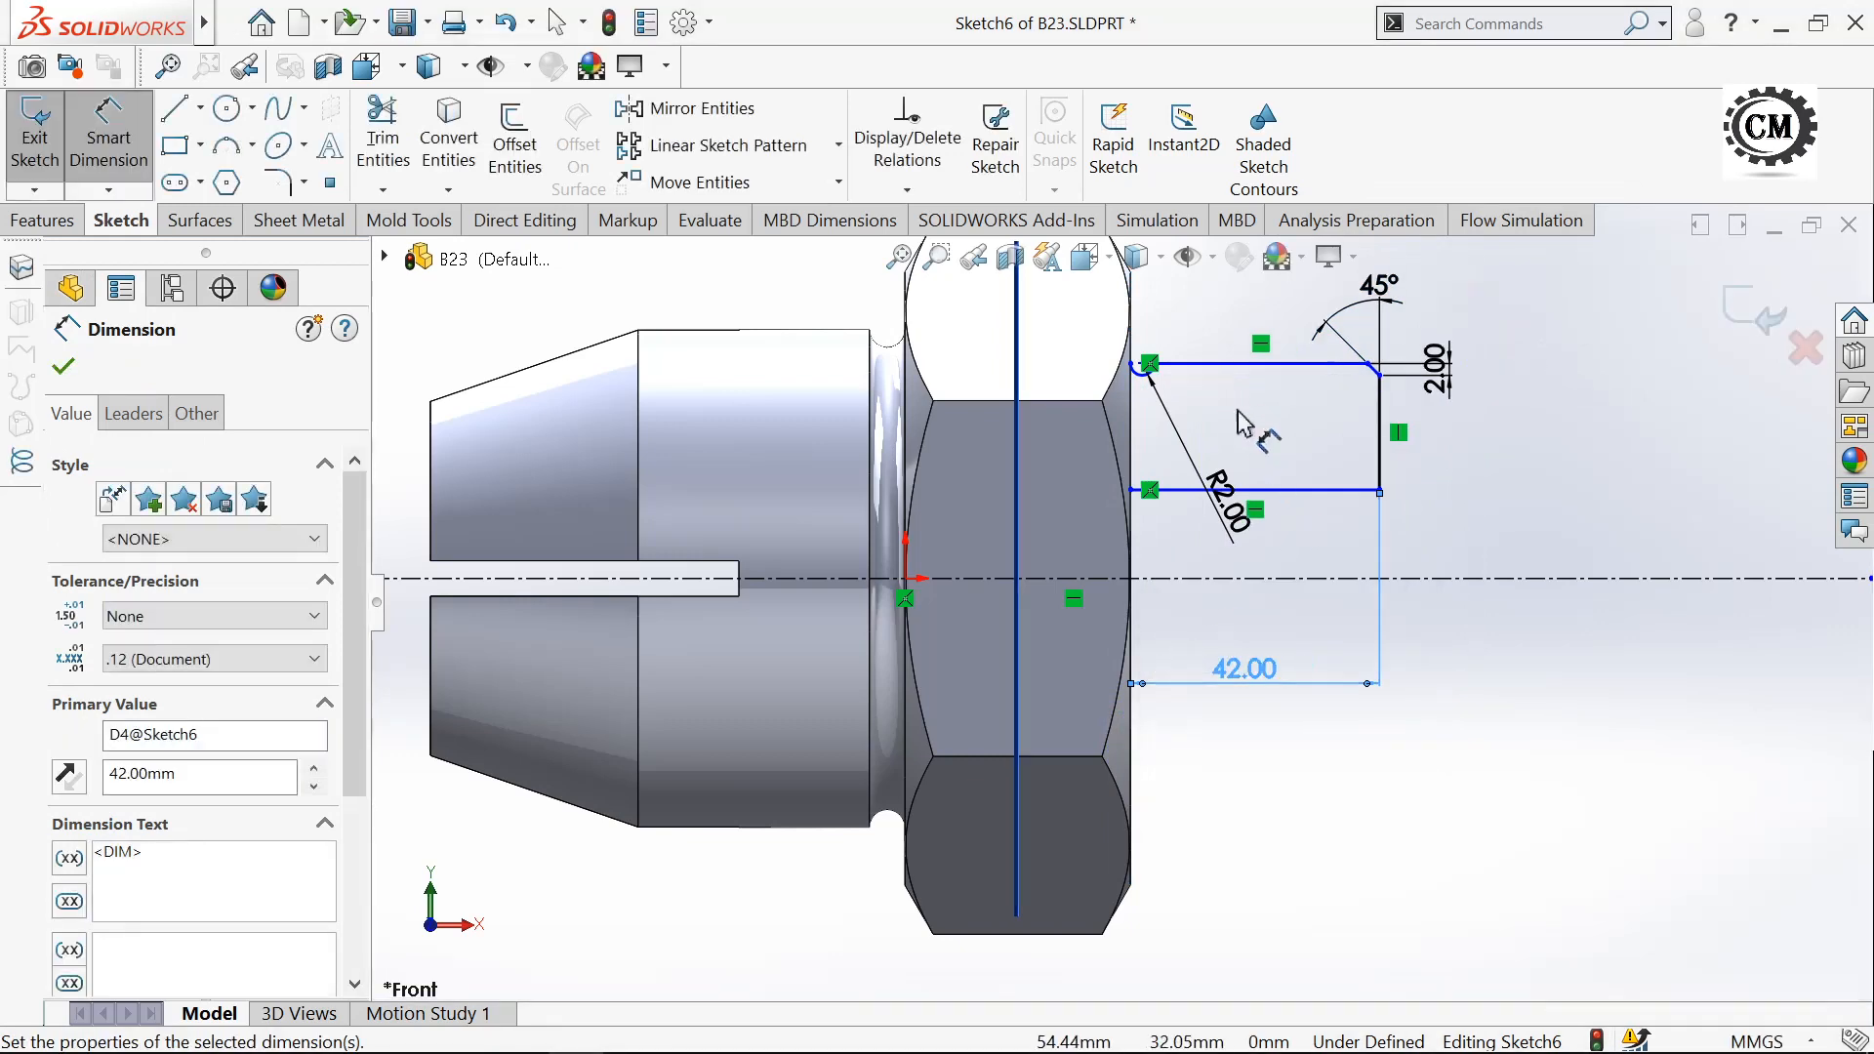
# - Dimension the profile's lower line 12 mm and its upper line 22 mm from the centreline
pyautogui.click(1269, 491)
pyautogui.click(1312, 578)
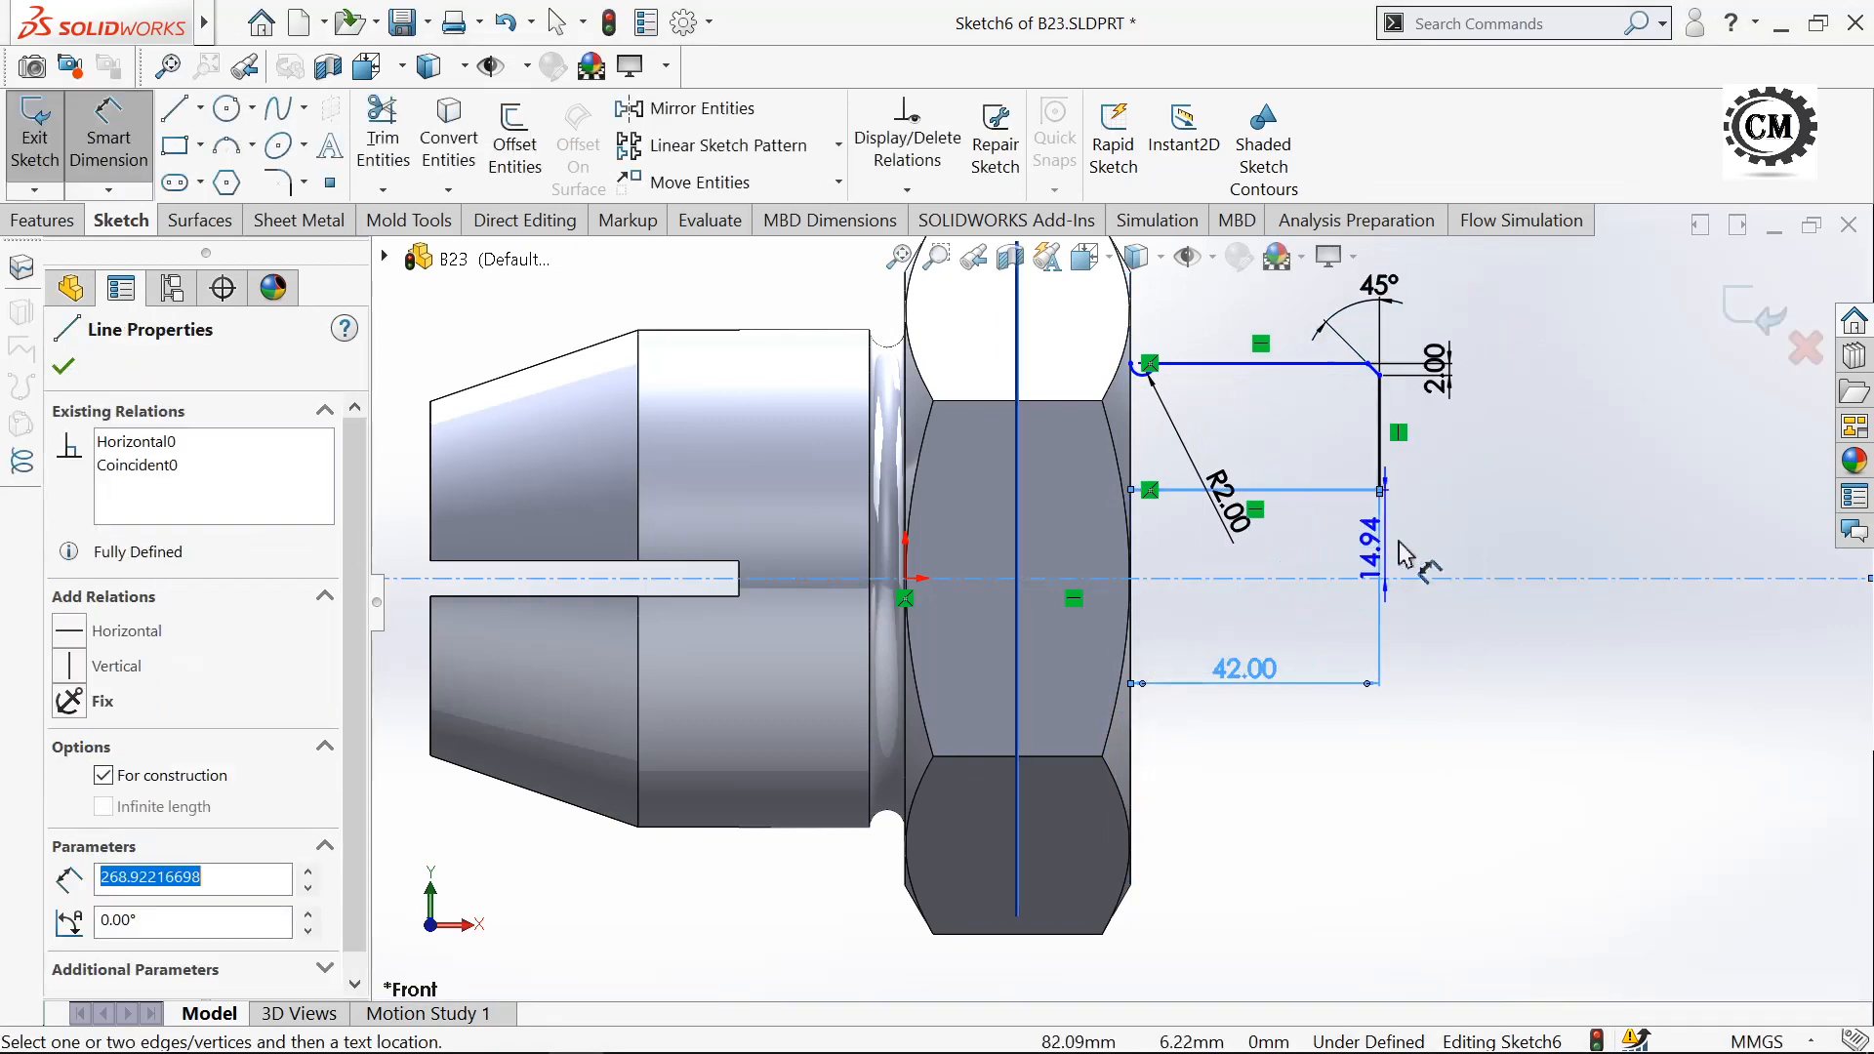
pyautogui.click(1451, 546)
pyautogui.write('12')
pyautogui.press('Return')
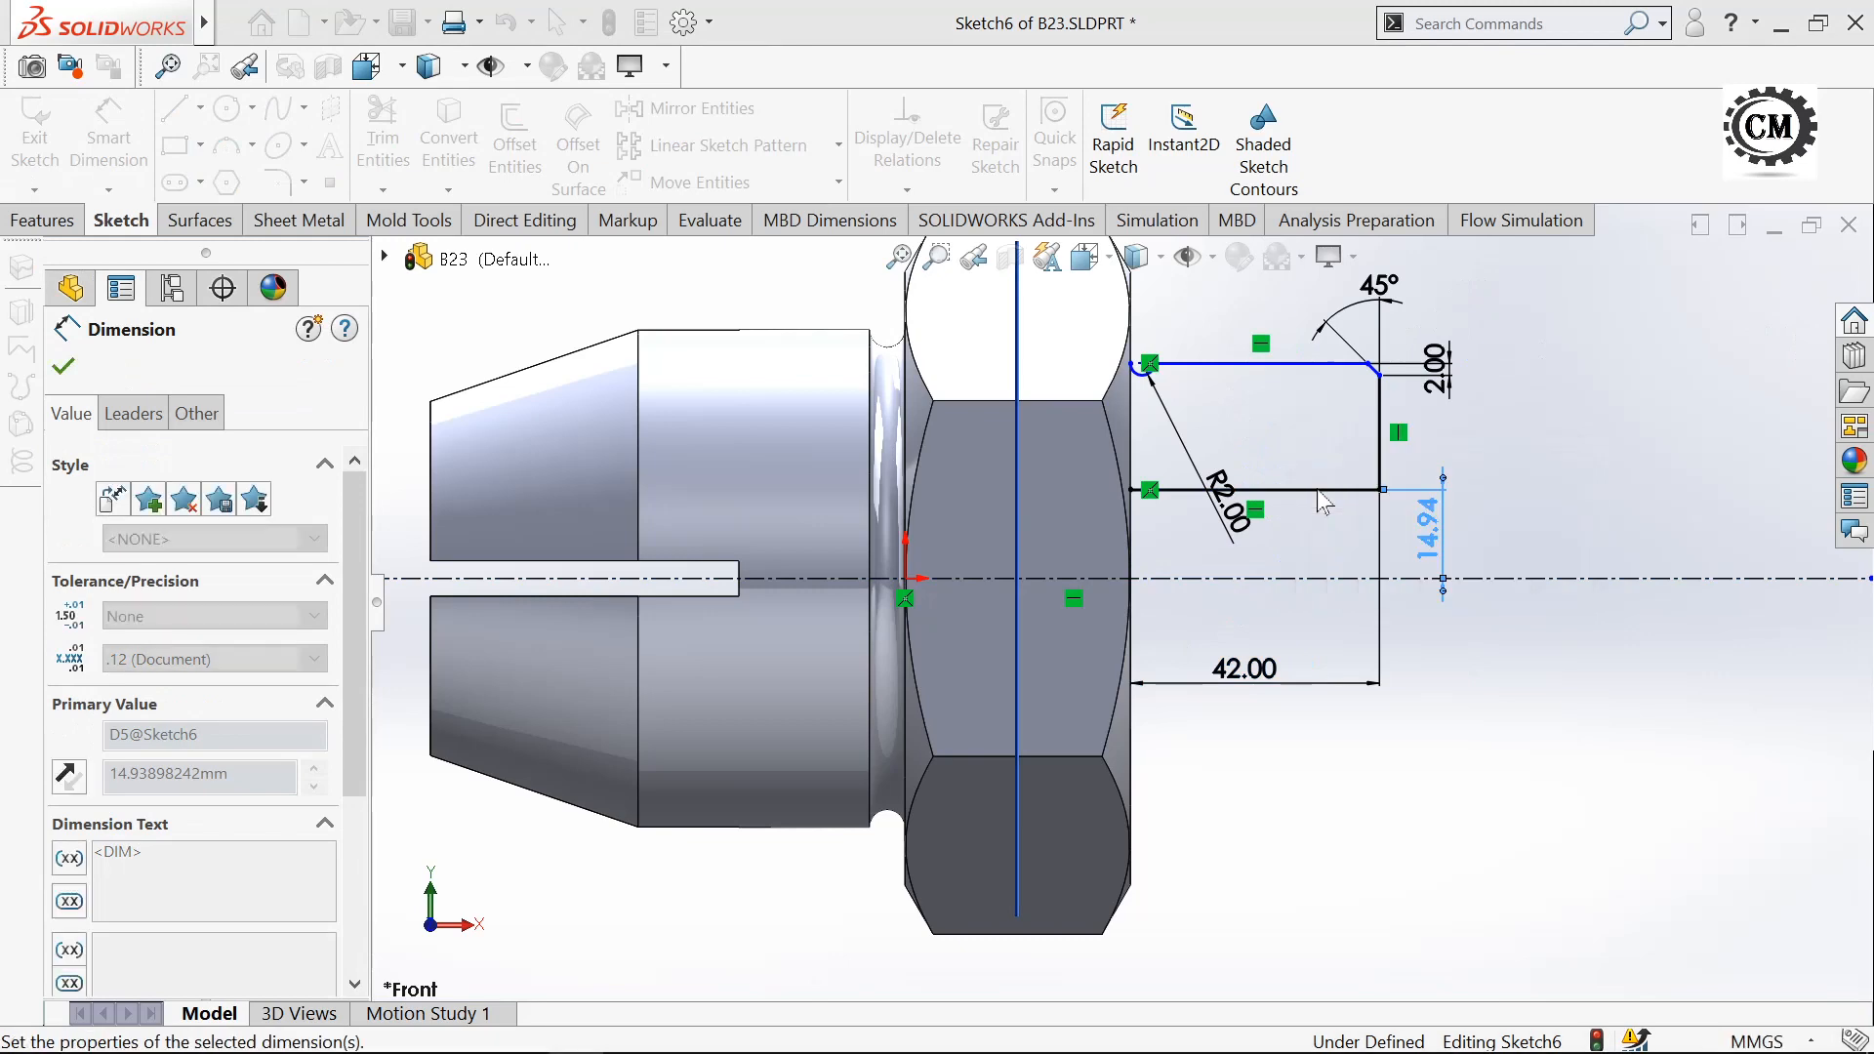
pyautogui.click(1289, 364)
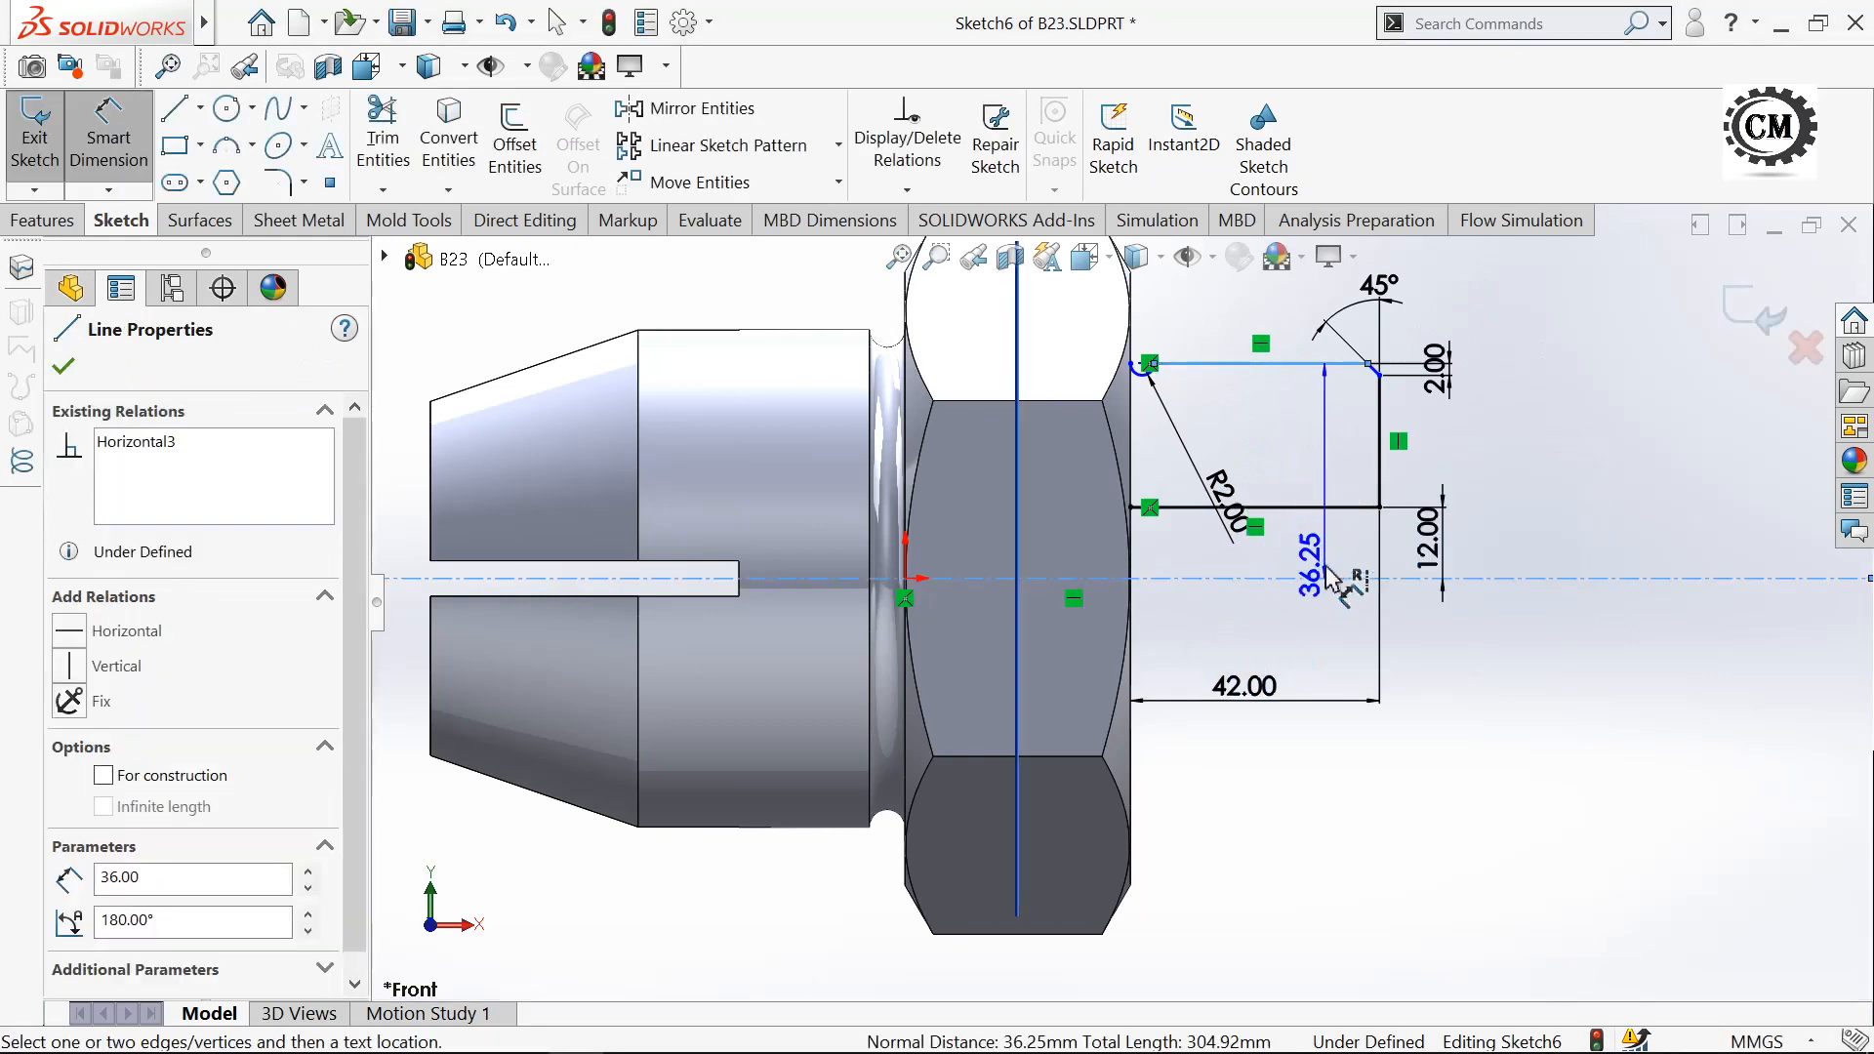
pyautogui.click(1545, 493)
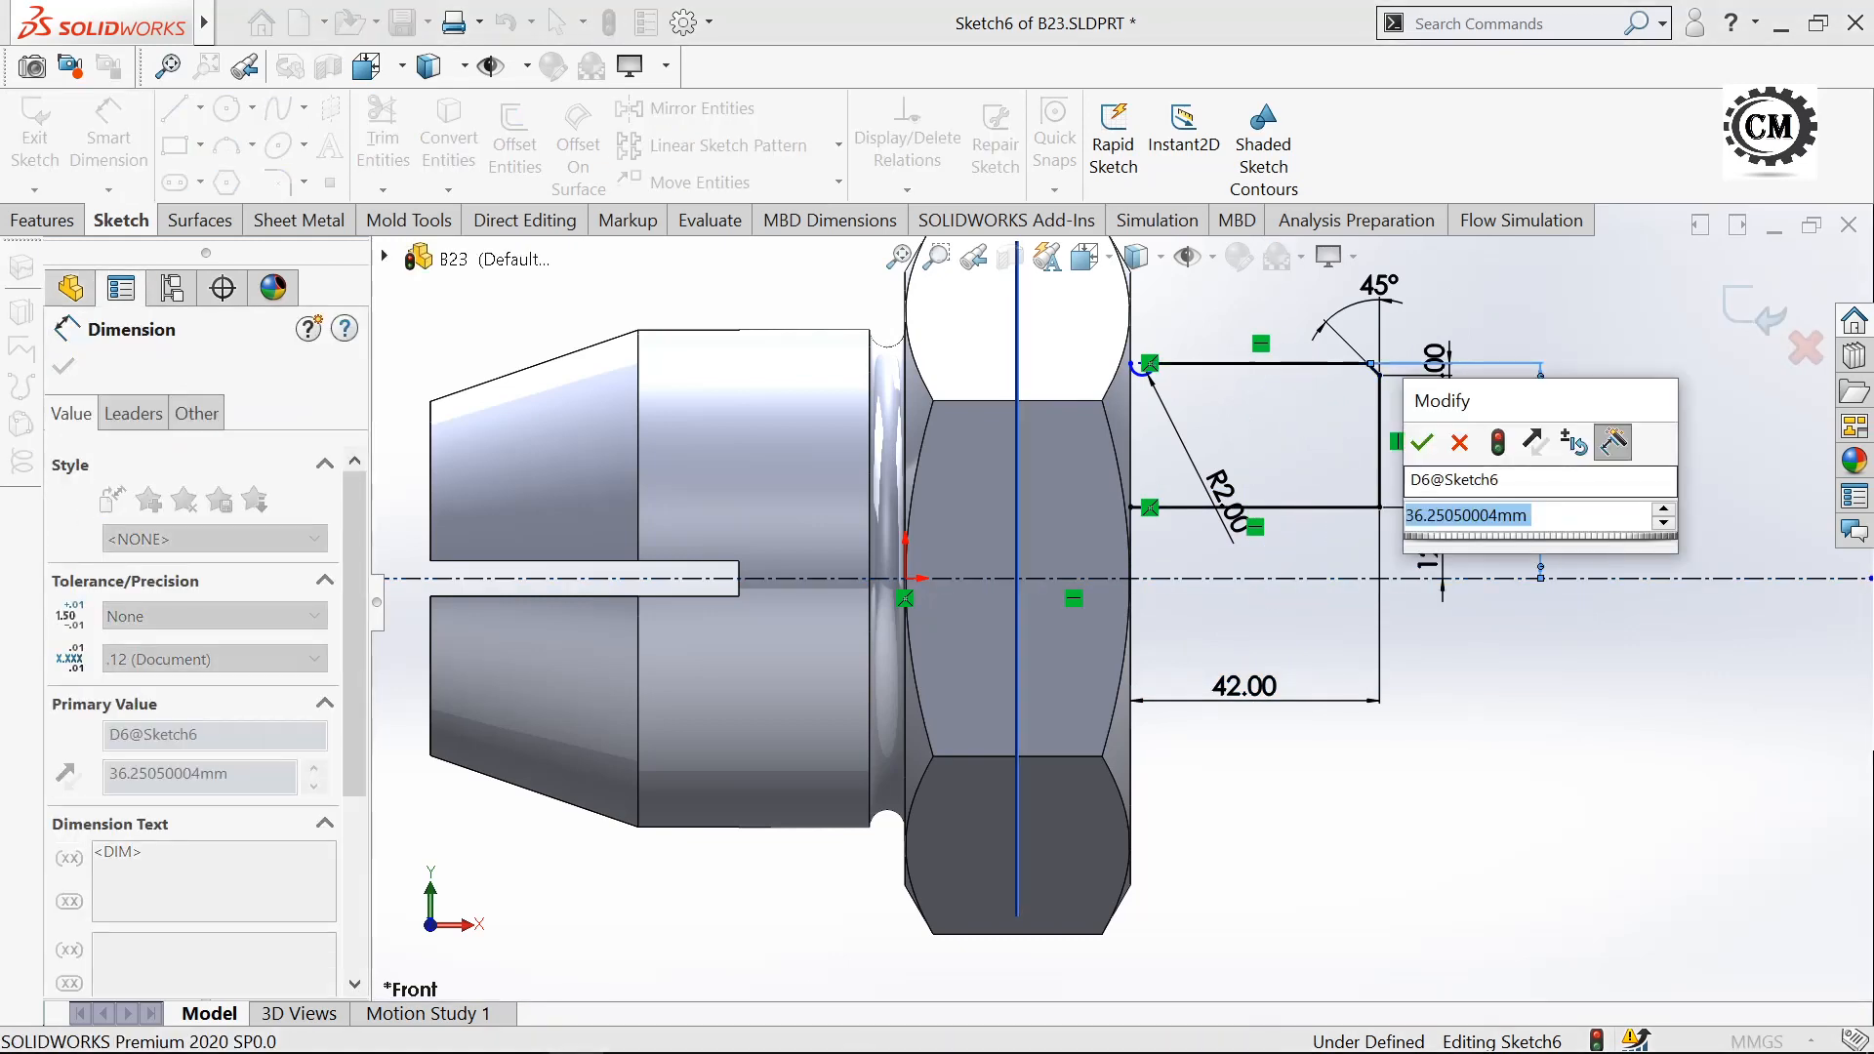
pyautogui.write('22')
pyautogui.press('Return')
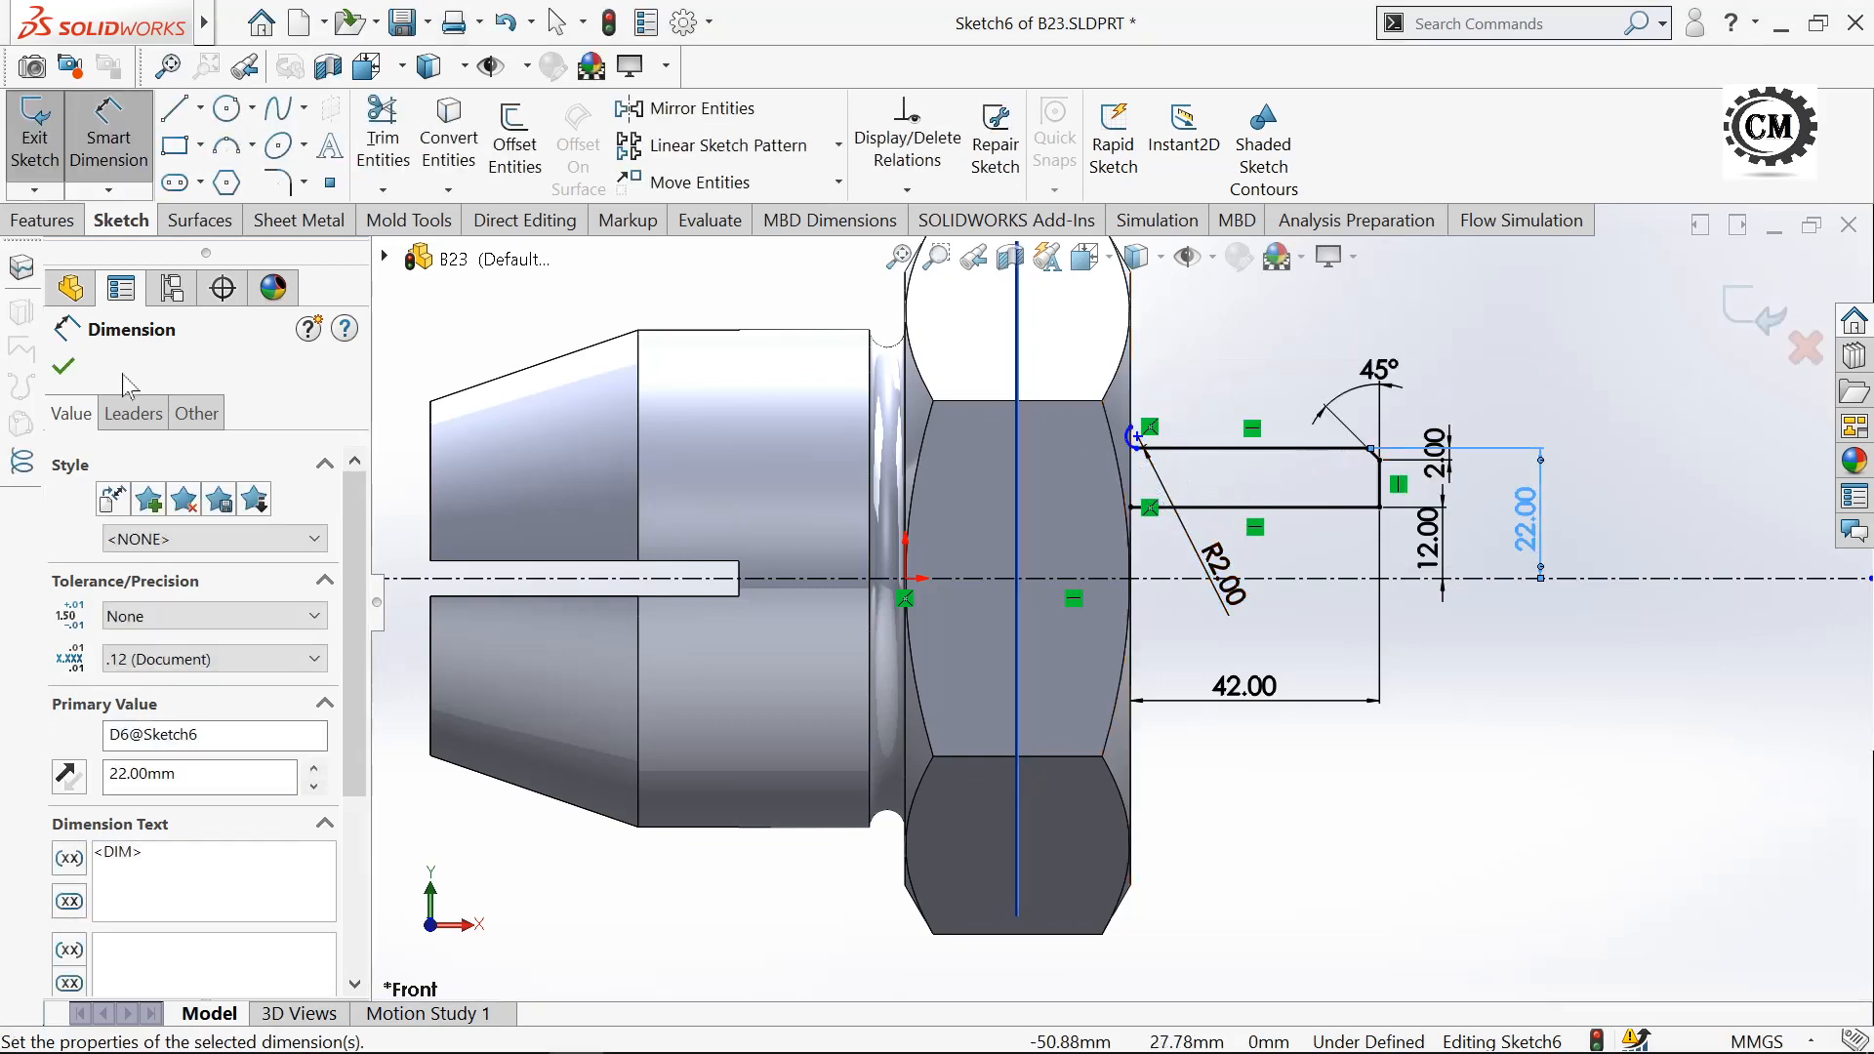
# - Try to move the relief arc's endpoint on the flange face down to the level of the profile's upper line
pyautogui.press('Escape')
pyautogui.press('Escape')
pyautogui.scroll(-2, 981, 444)
pyautogui.scroll(-4, 981, 444)
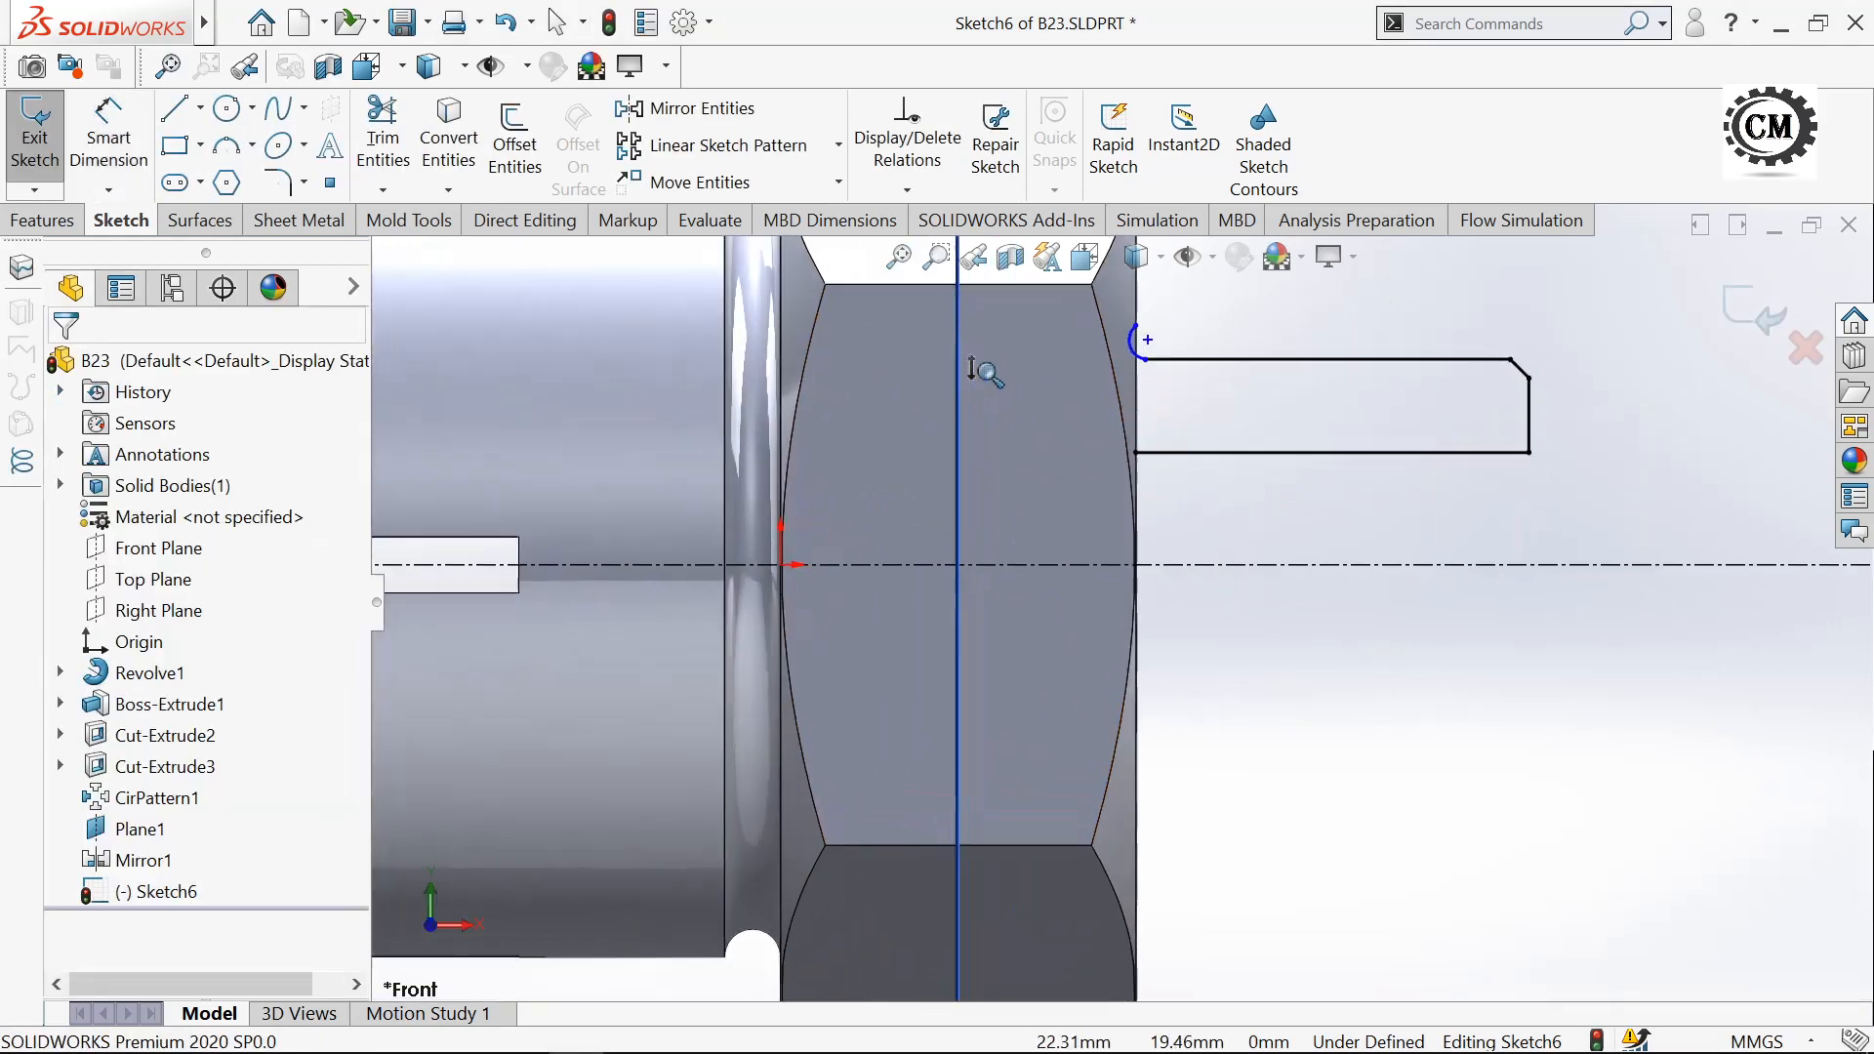
pyautogui.keyDown('ctrl'); pyautogui.moveTo(1081, 338); pyautogui.dragTo(1111, 580, button='middle'); pyautogui.keyUp('ctrl')
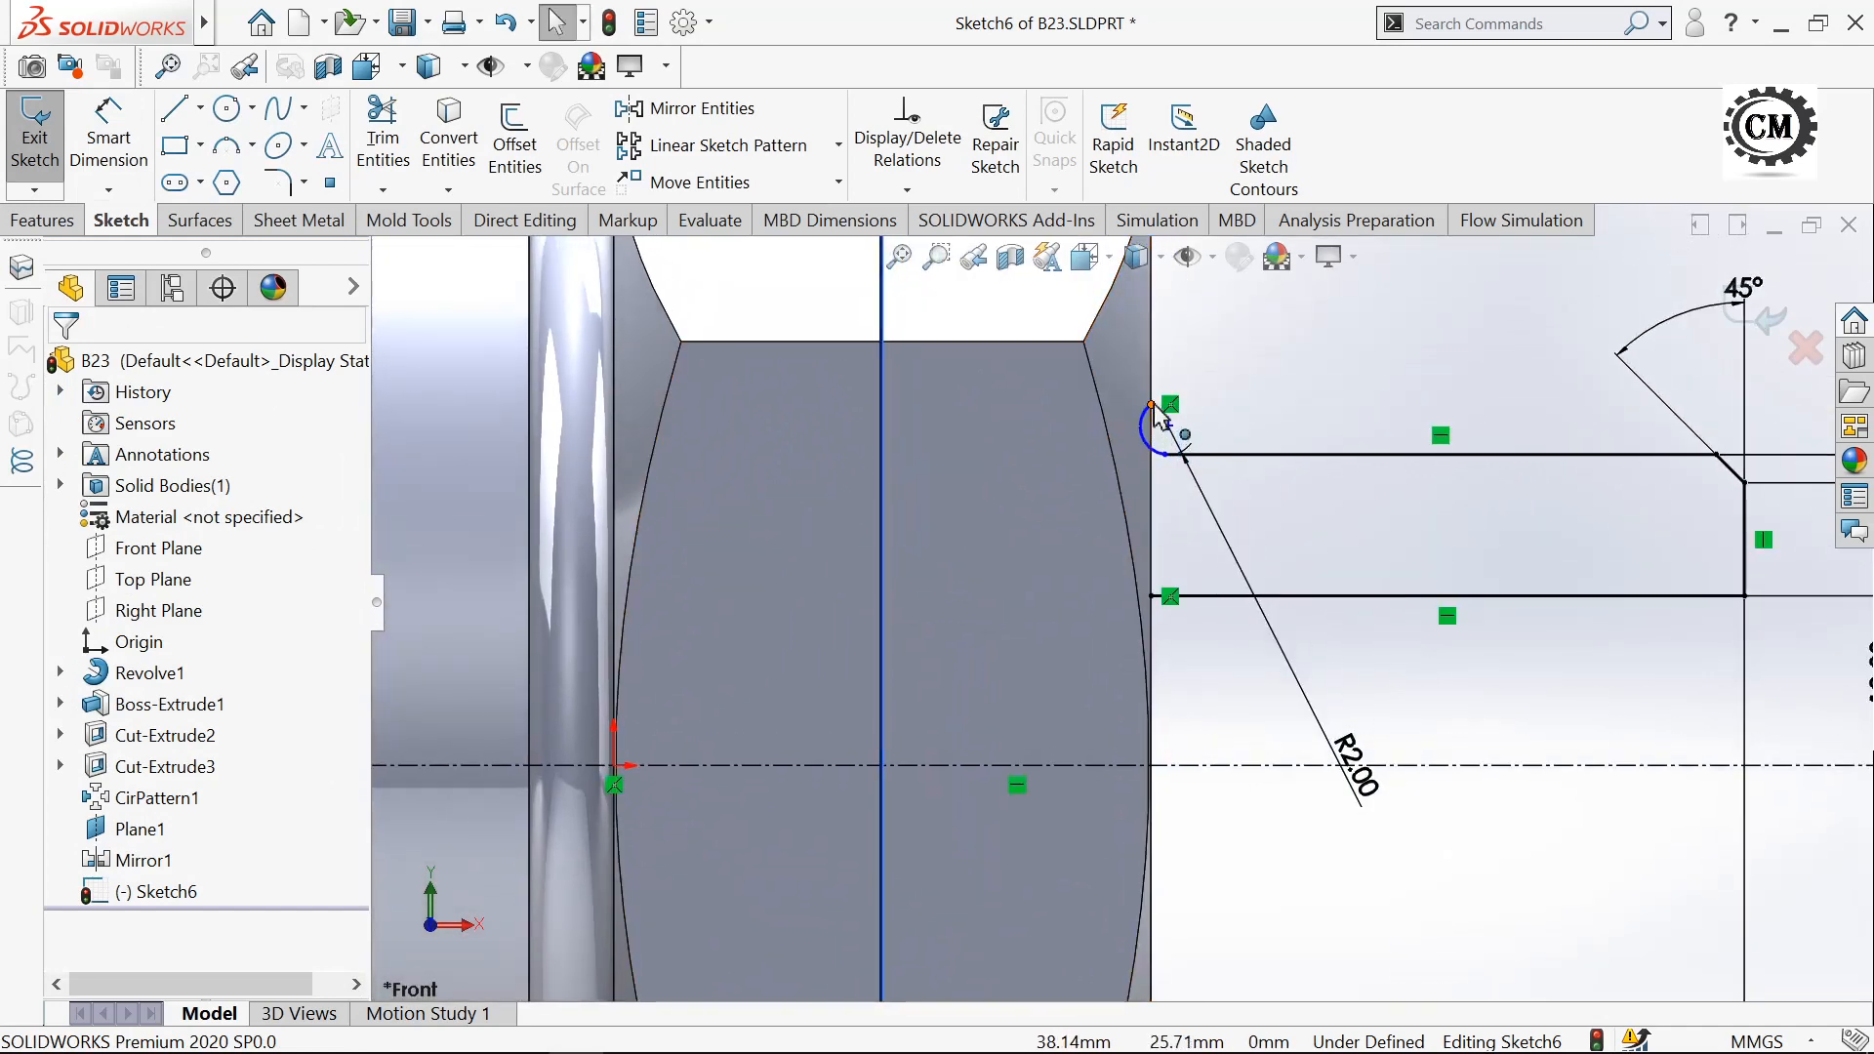
pyautogui.click(1154, 455)
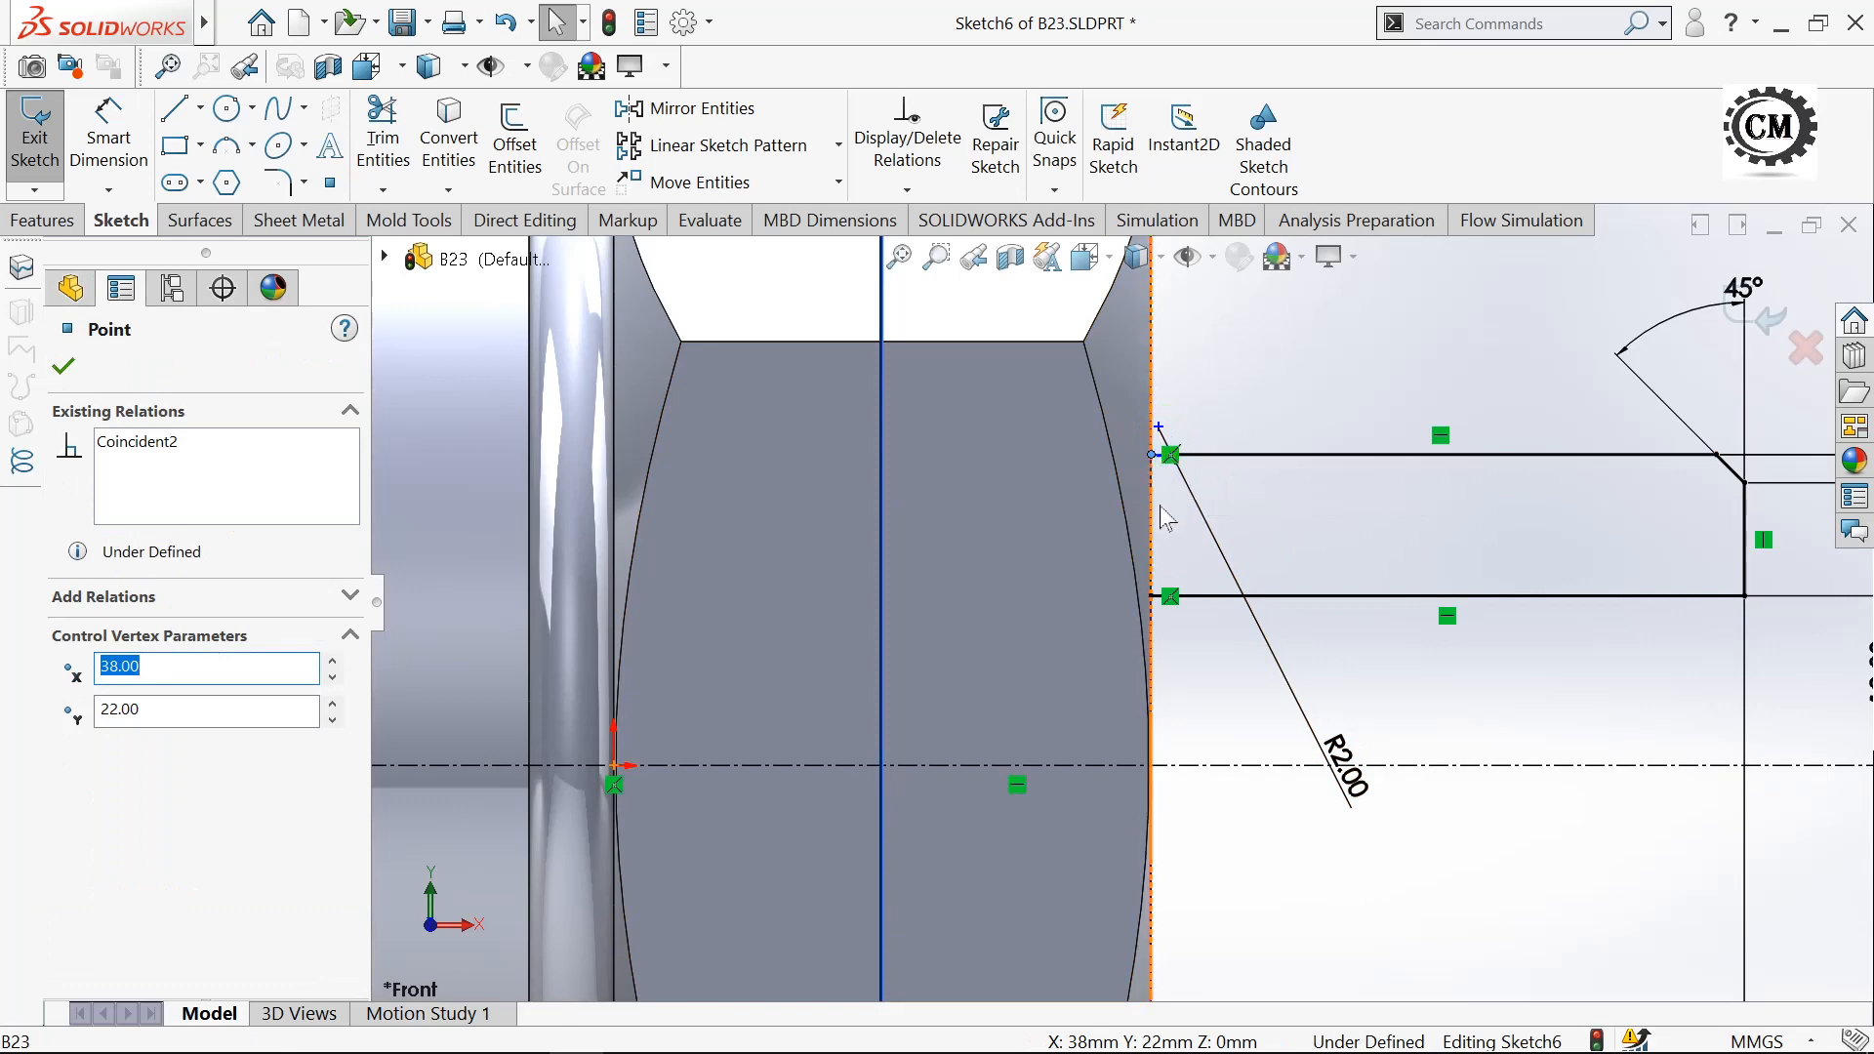
pyautogui.scroll(-2, 1171, 512)
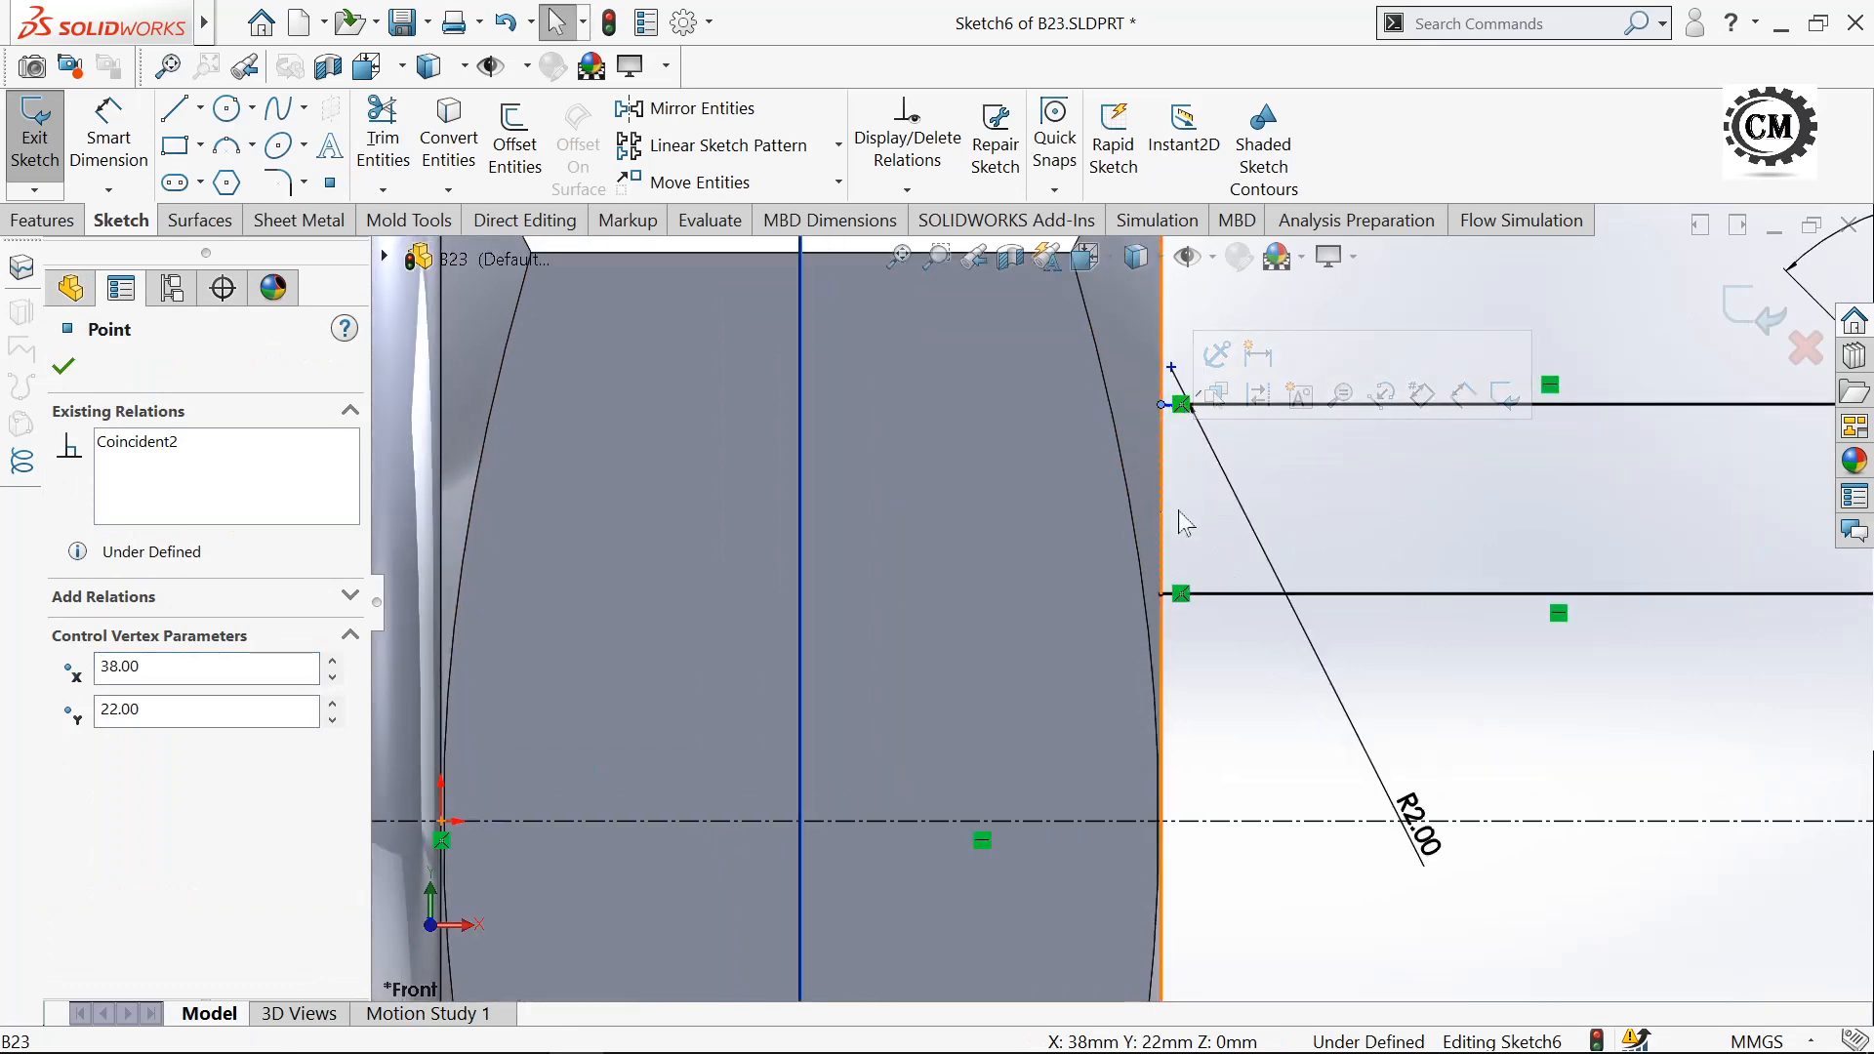
pyautogui.press('Escape')
# - Draw a vertical line along the flange face from the relief arc's endpoint to the lower line, closing the profile
pyautogui.scroll(3, 1183, 522)
pyautogui.click(175, 108)
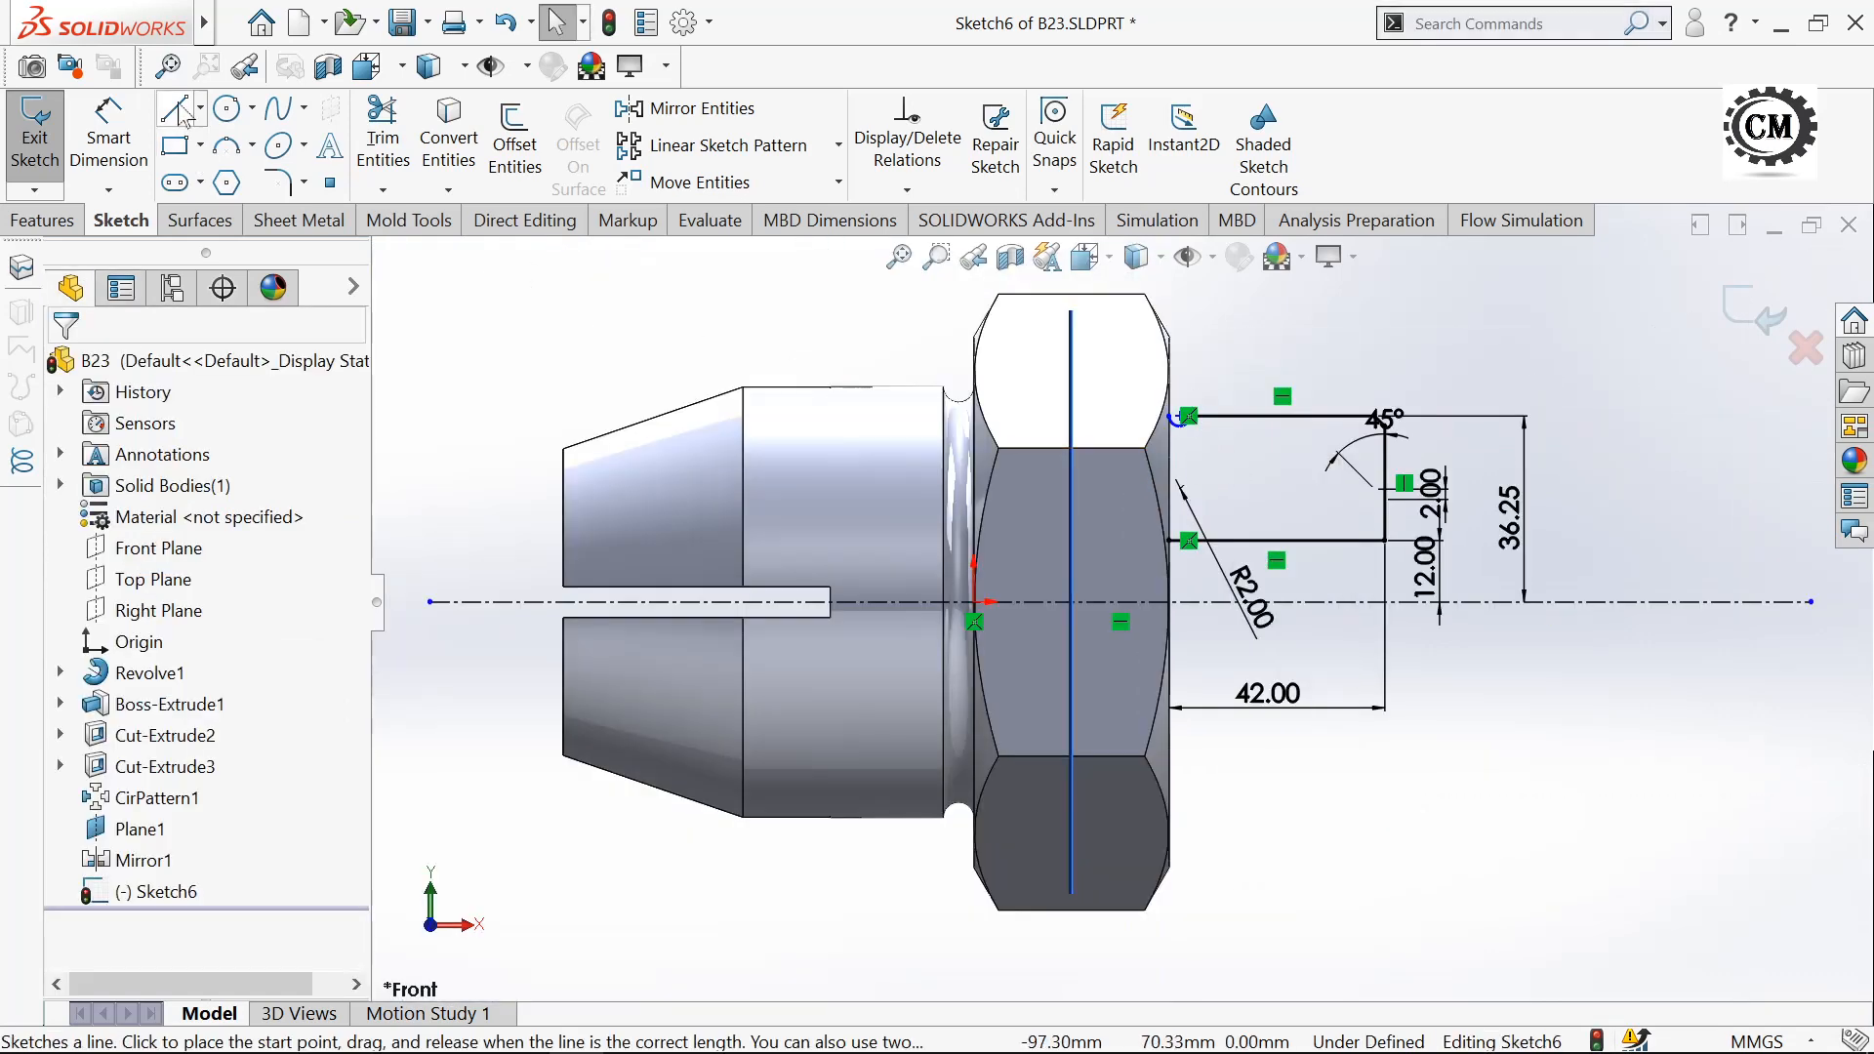
pyautogui.click(1172, 419)
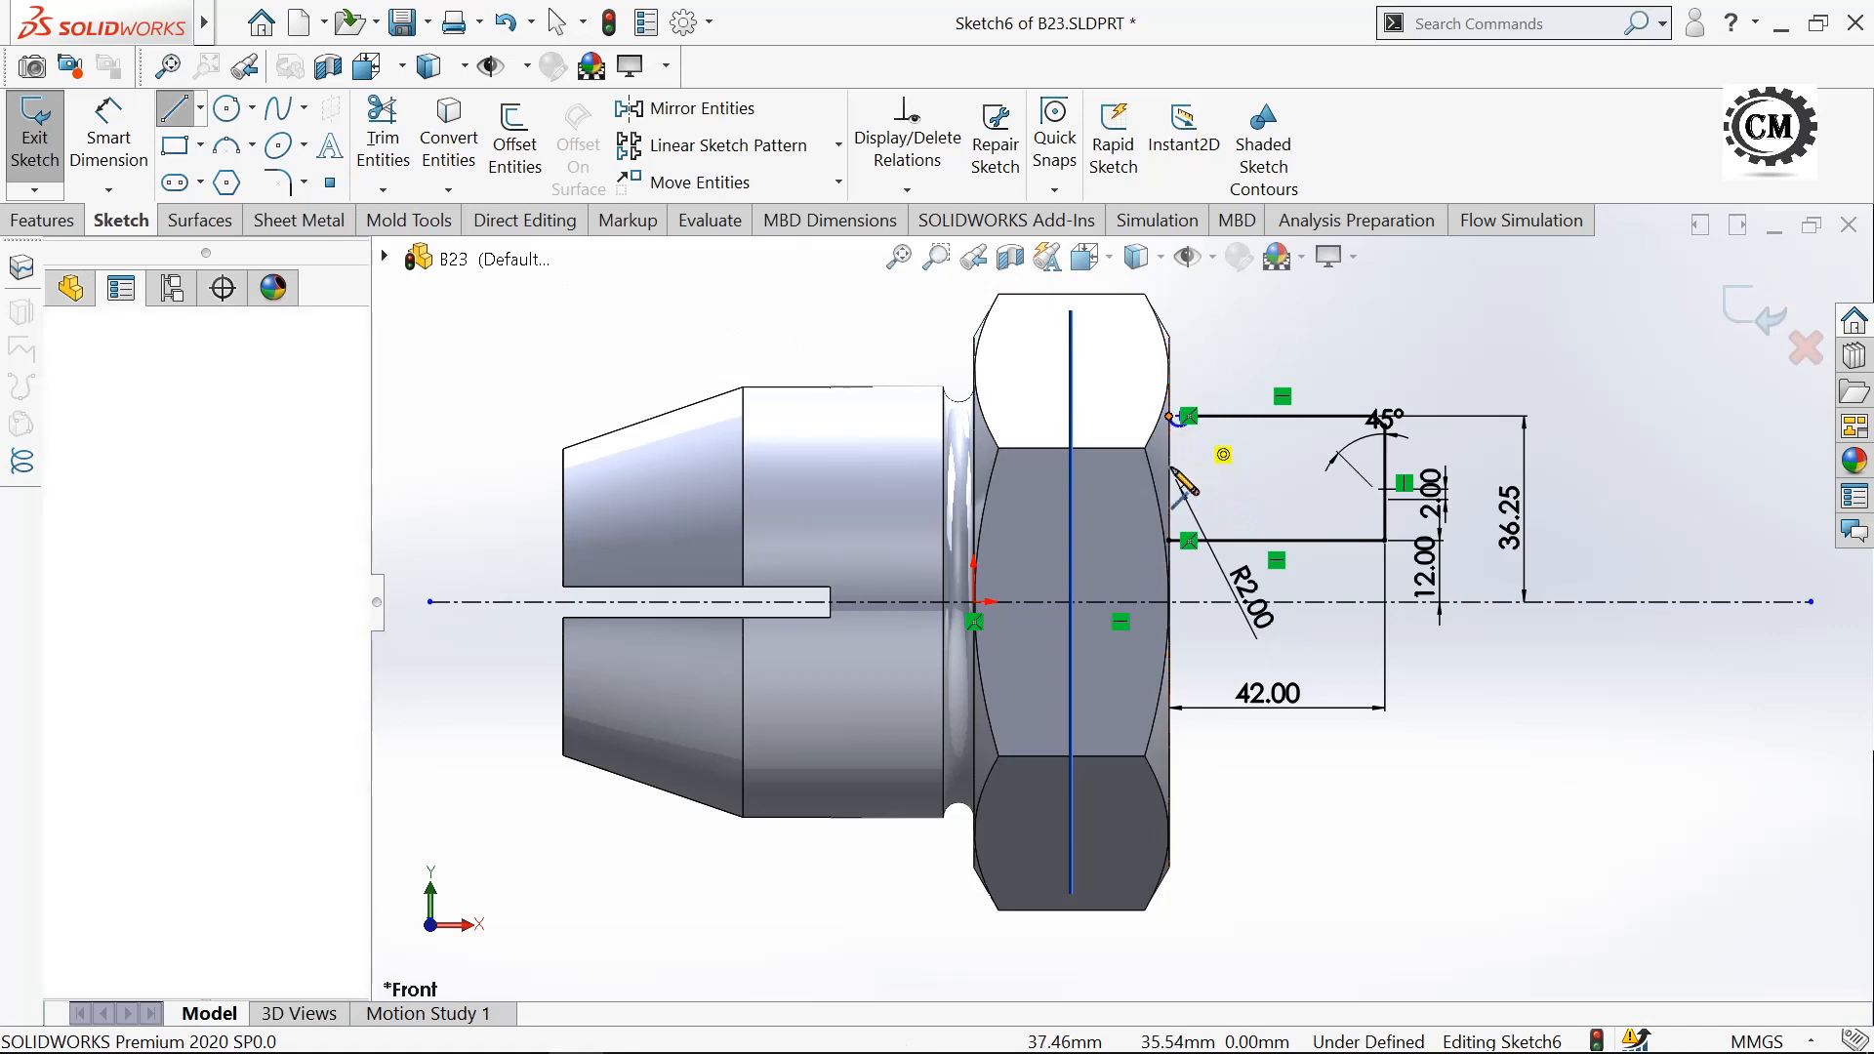
pyautogui.click(1169, 540)
pyautogui.press('Escape')
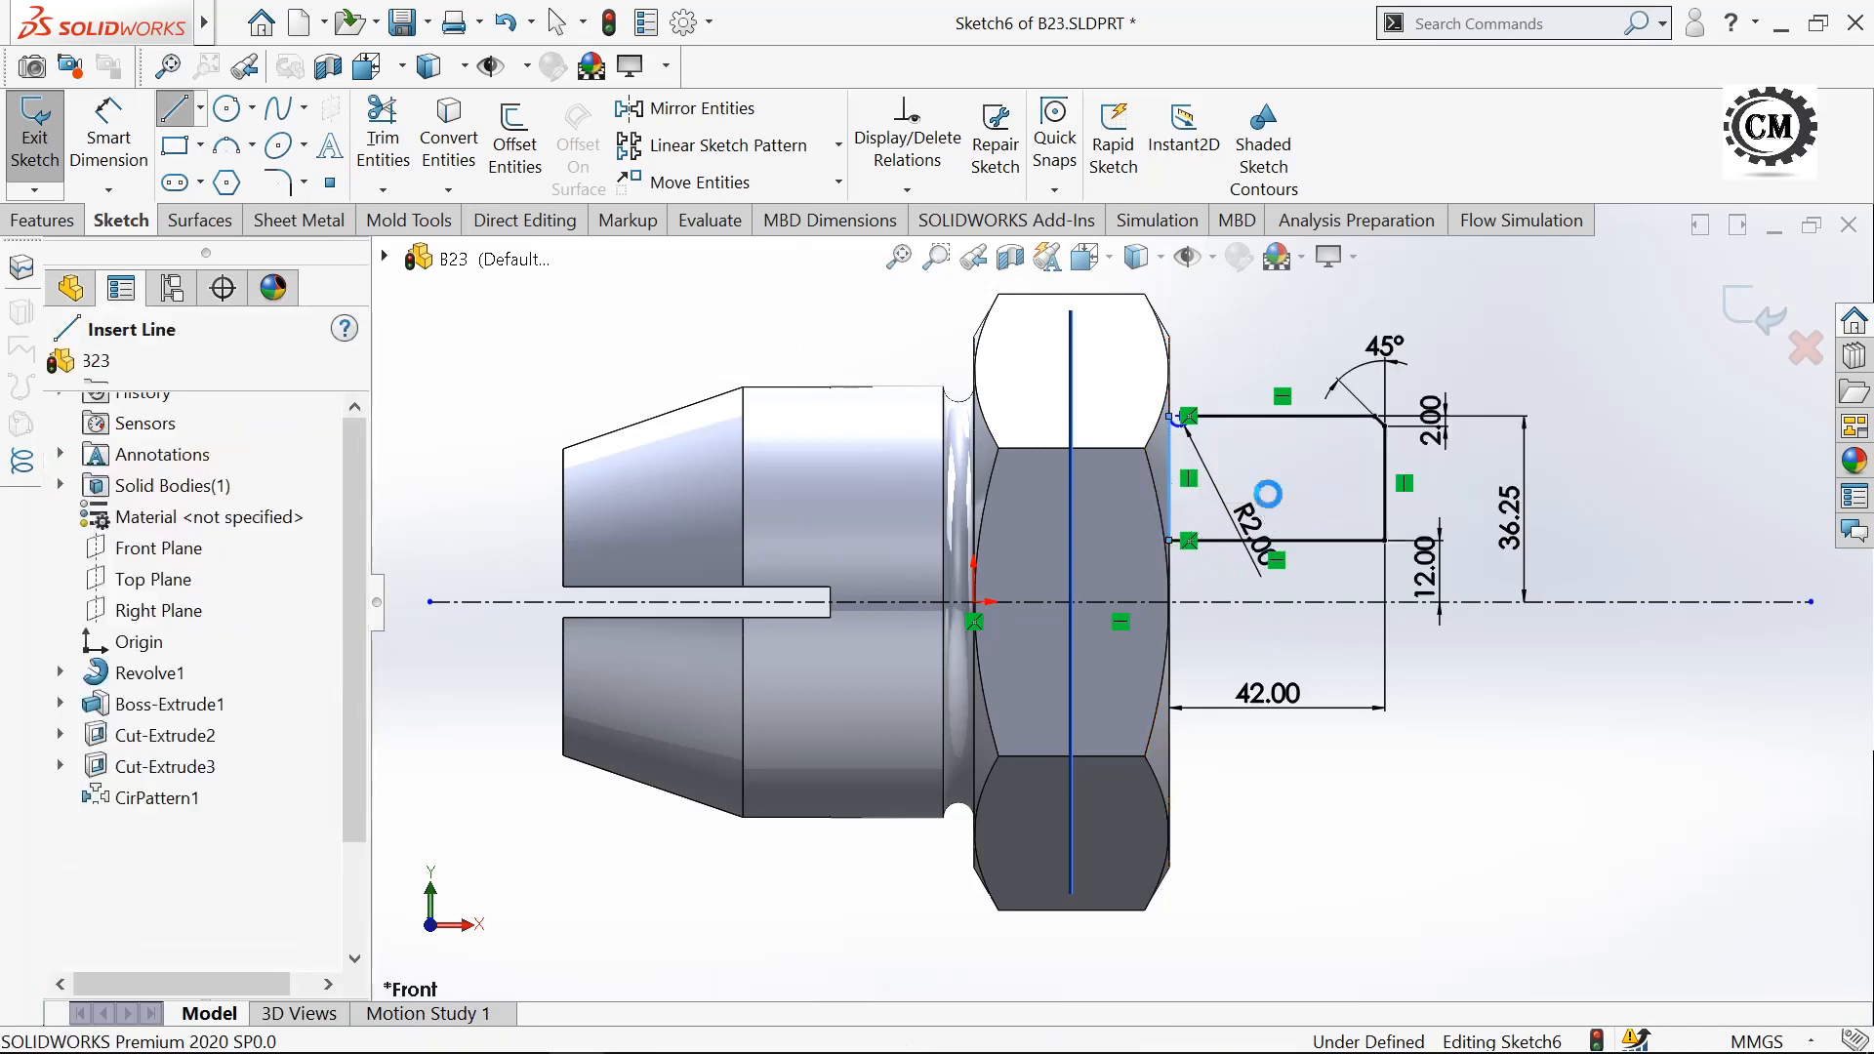
# - Delete the height dimension between the profile's upper line and the centreline
pyautogui.doubleClick(1510, 517)
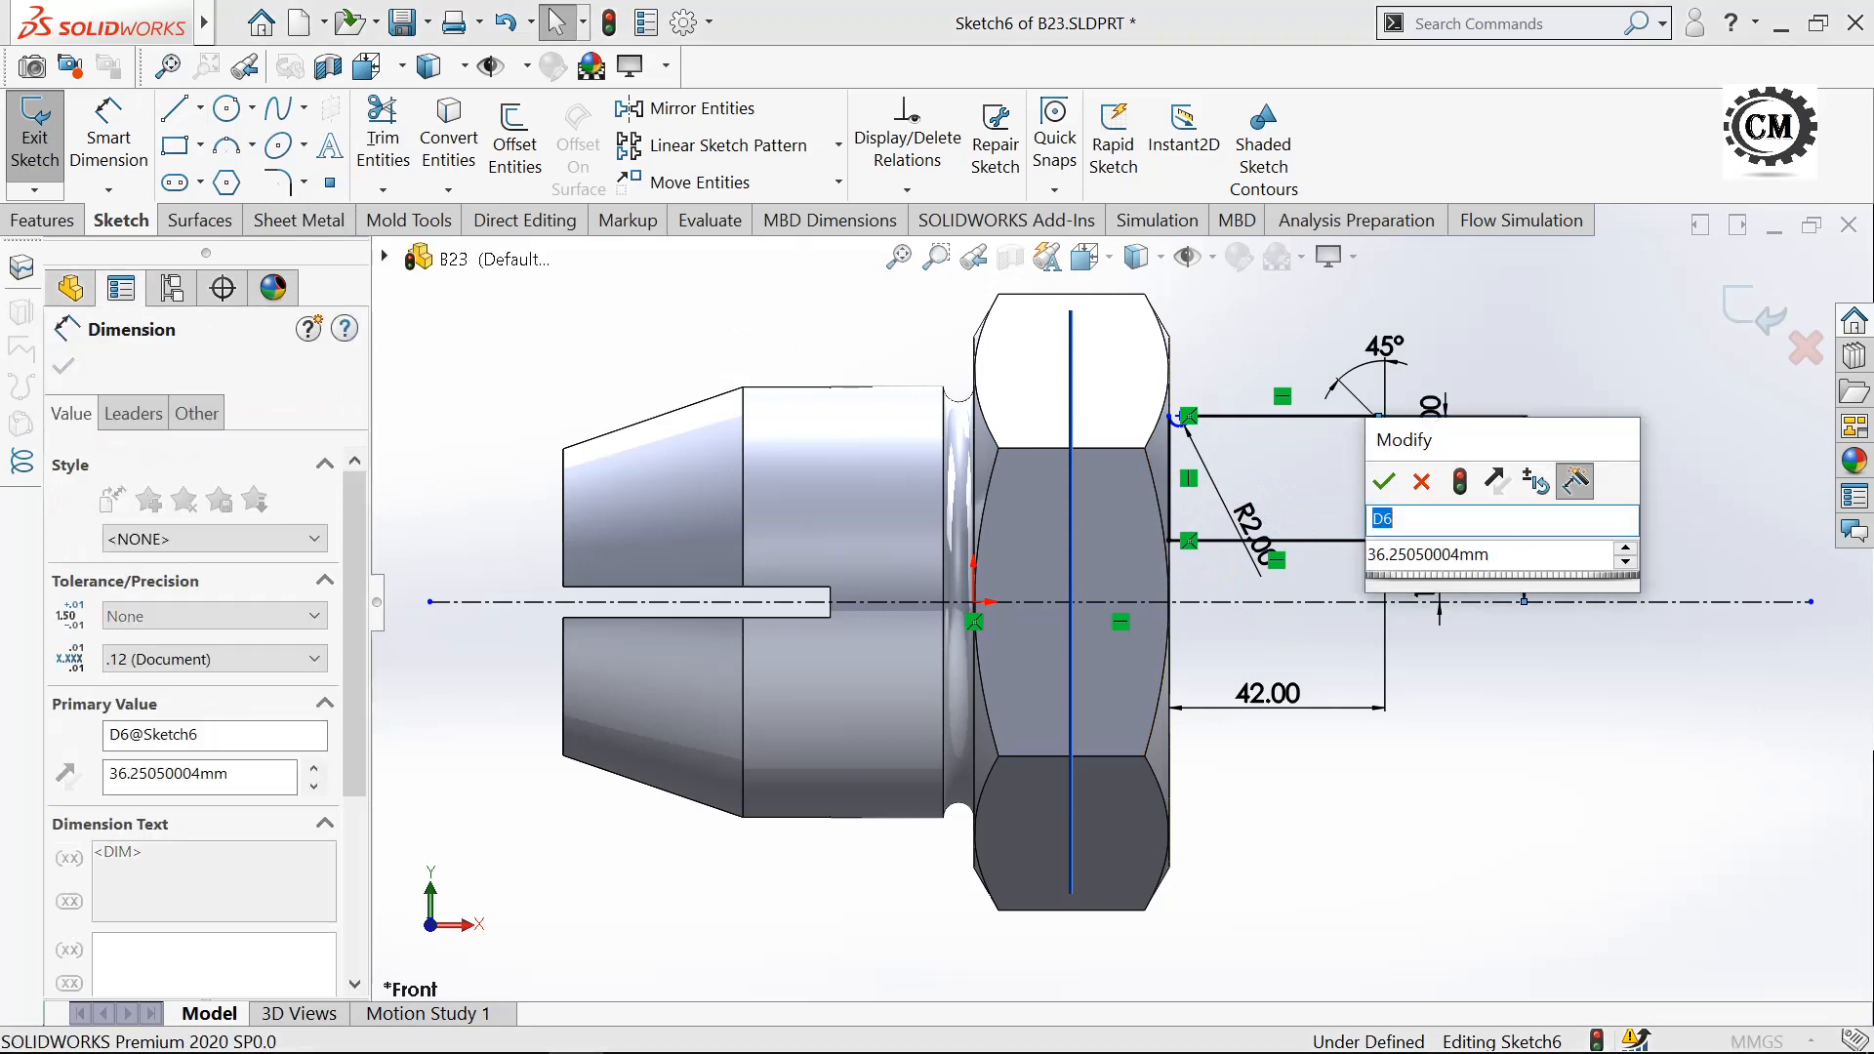
pyautogui.press('Return')
pyautogui.rightClick(1525, 534)
pyautogui.click(1518, 607)
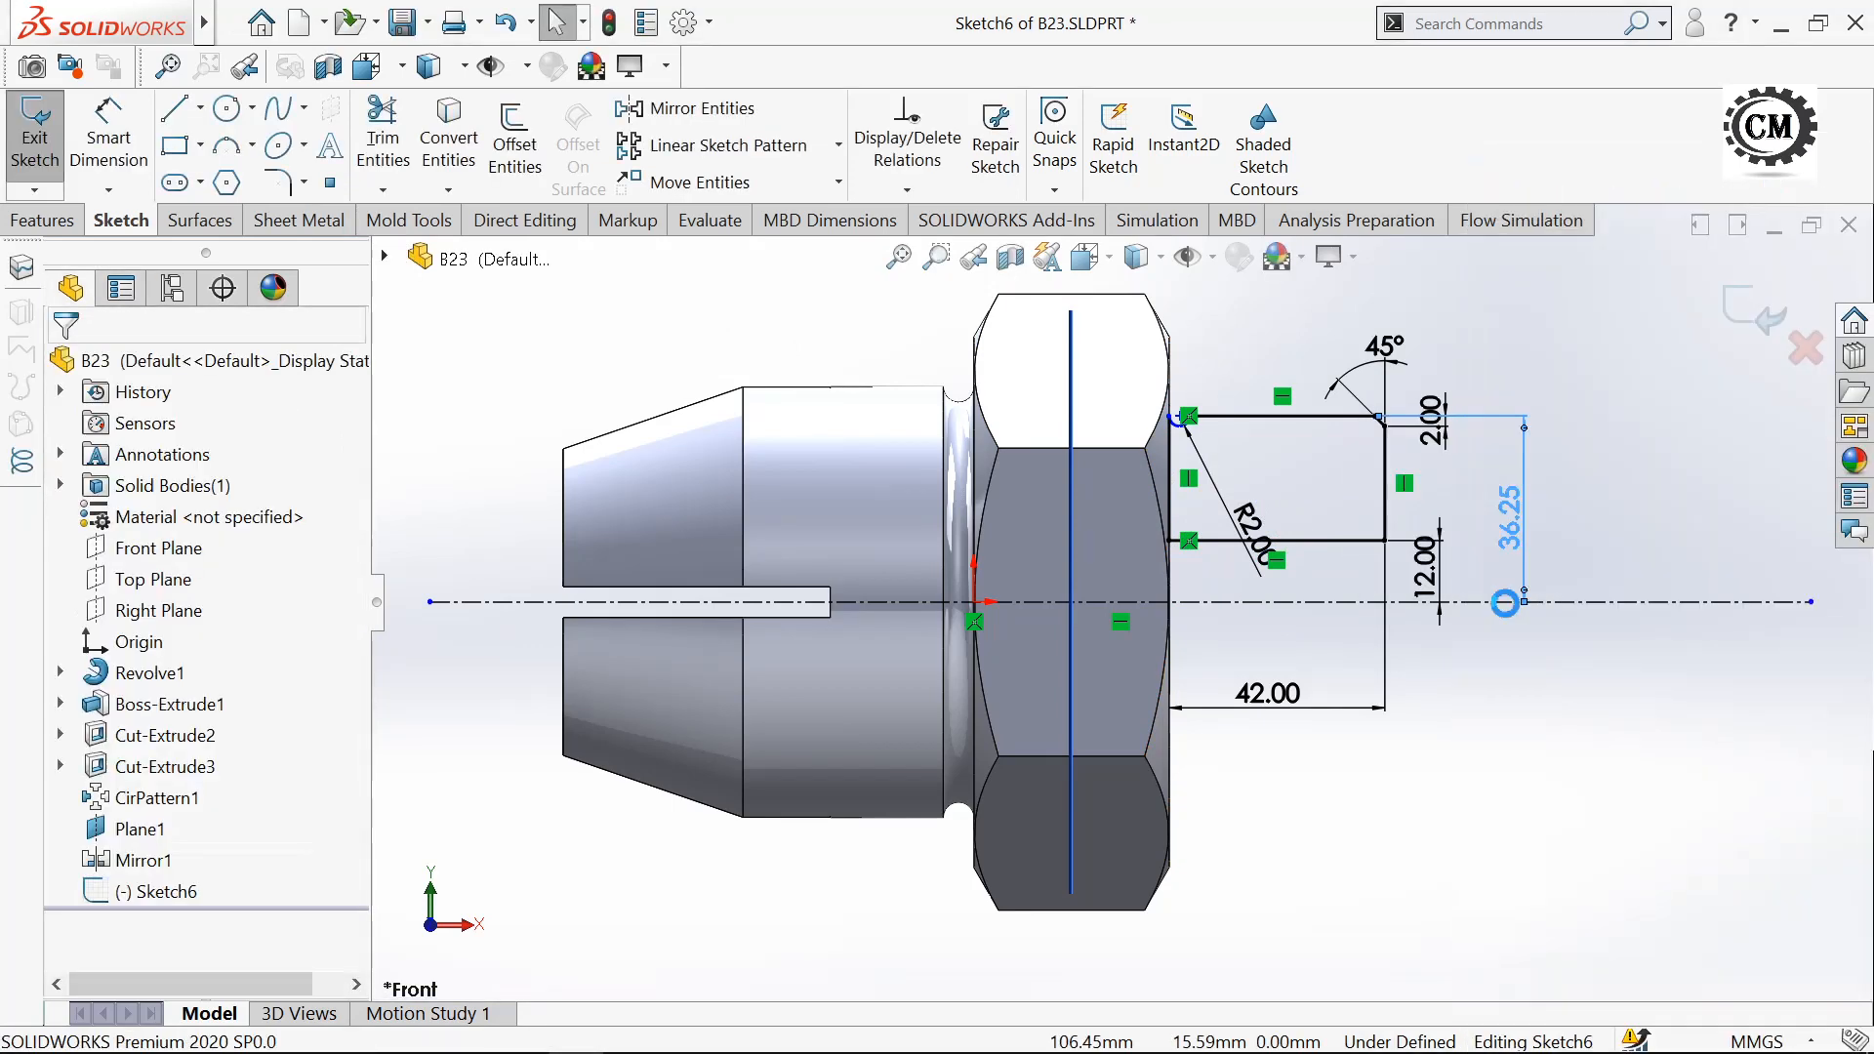
# - Dimension the profile's upper line 22 mm from the centreline
pyautogui.click(108, 137)
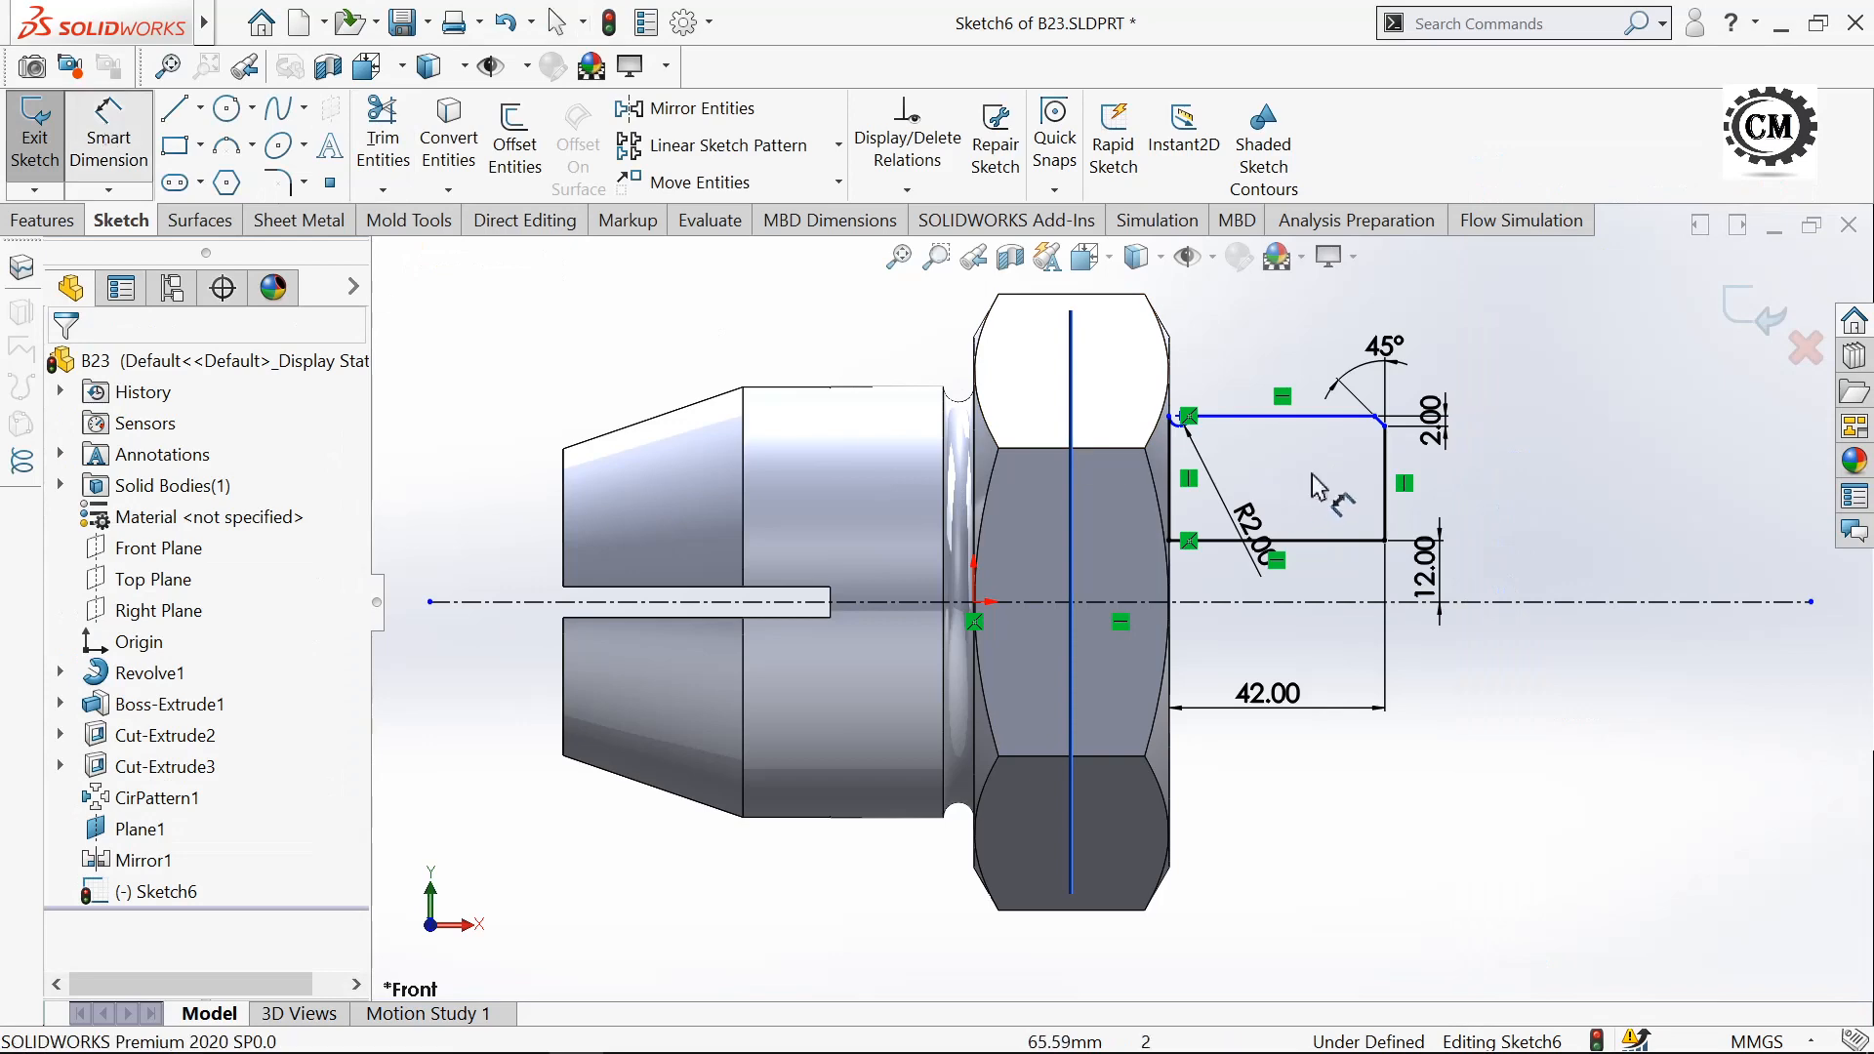
pyautogui.click(1293, 418)
pyautogui.click(1313, 602)
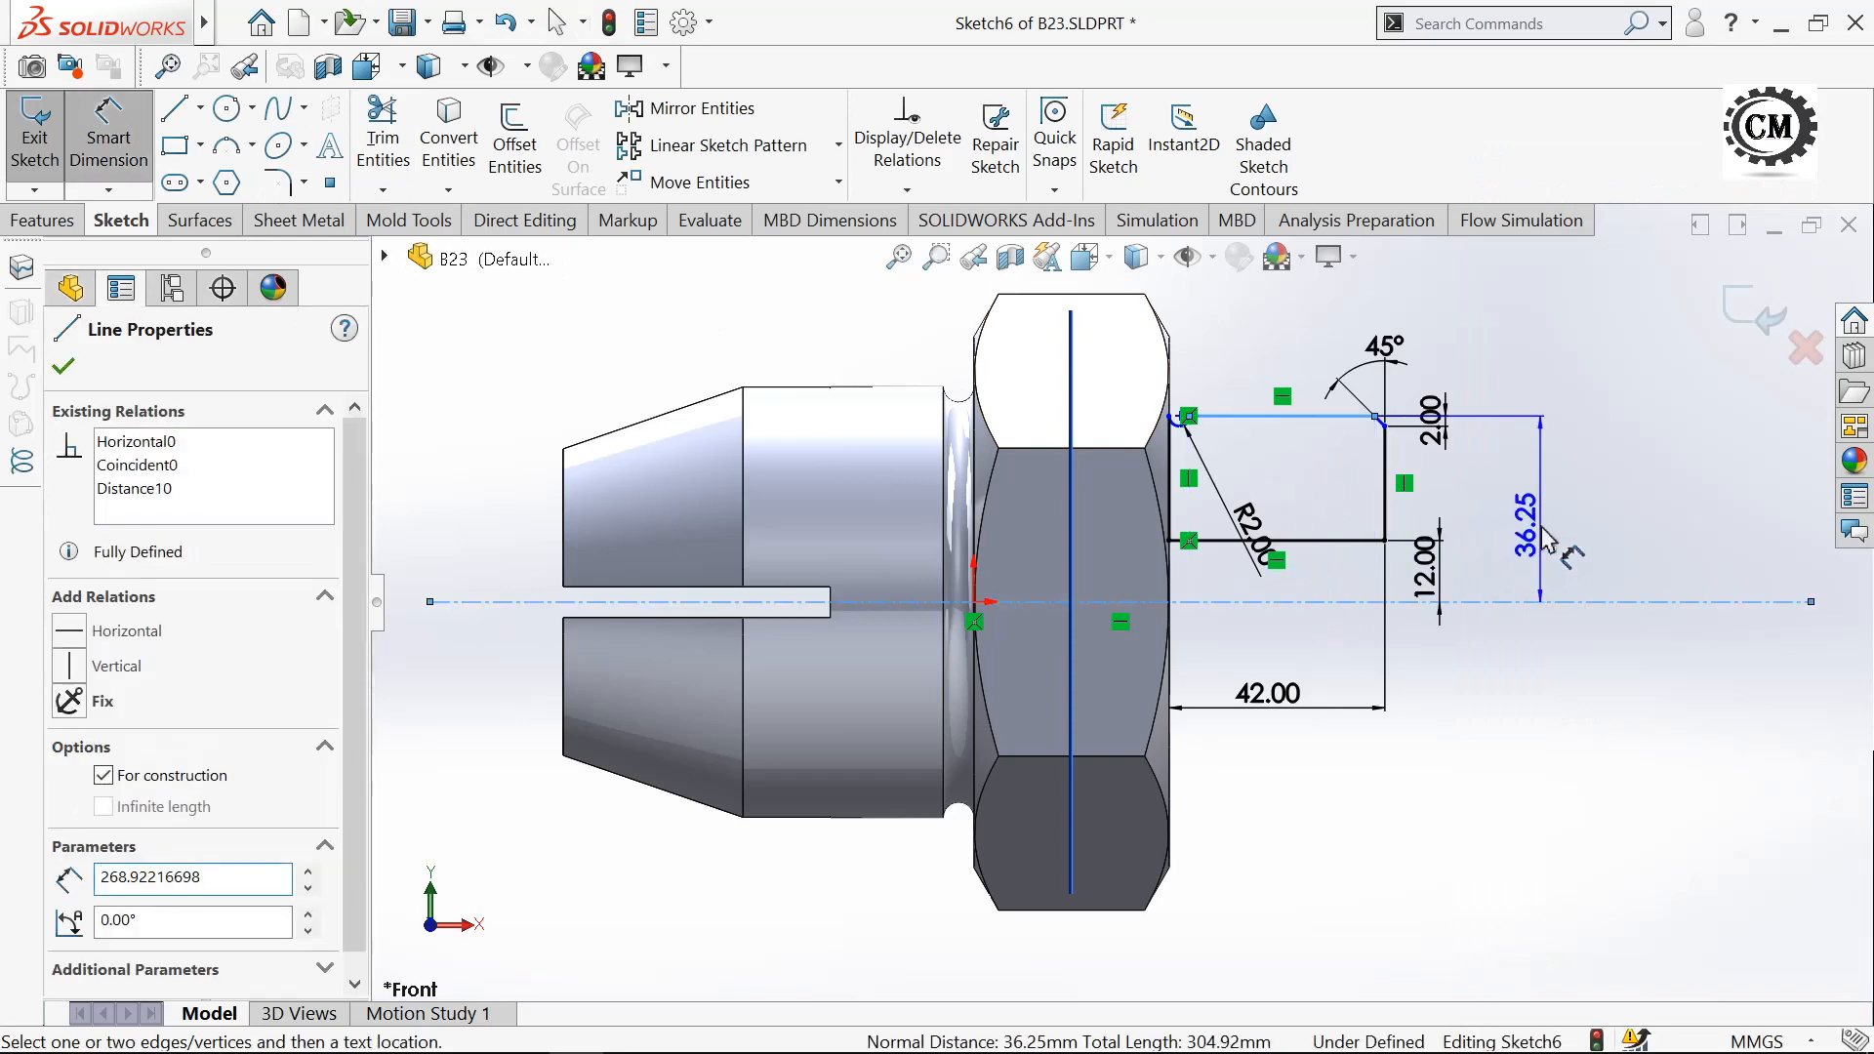
pyautogui.click(1541, 528)
pyautogui.write('22')
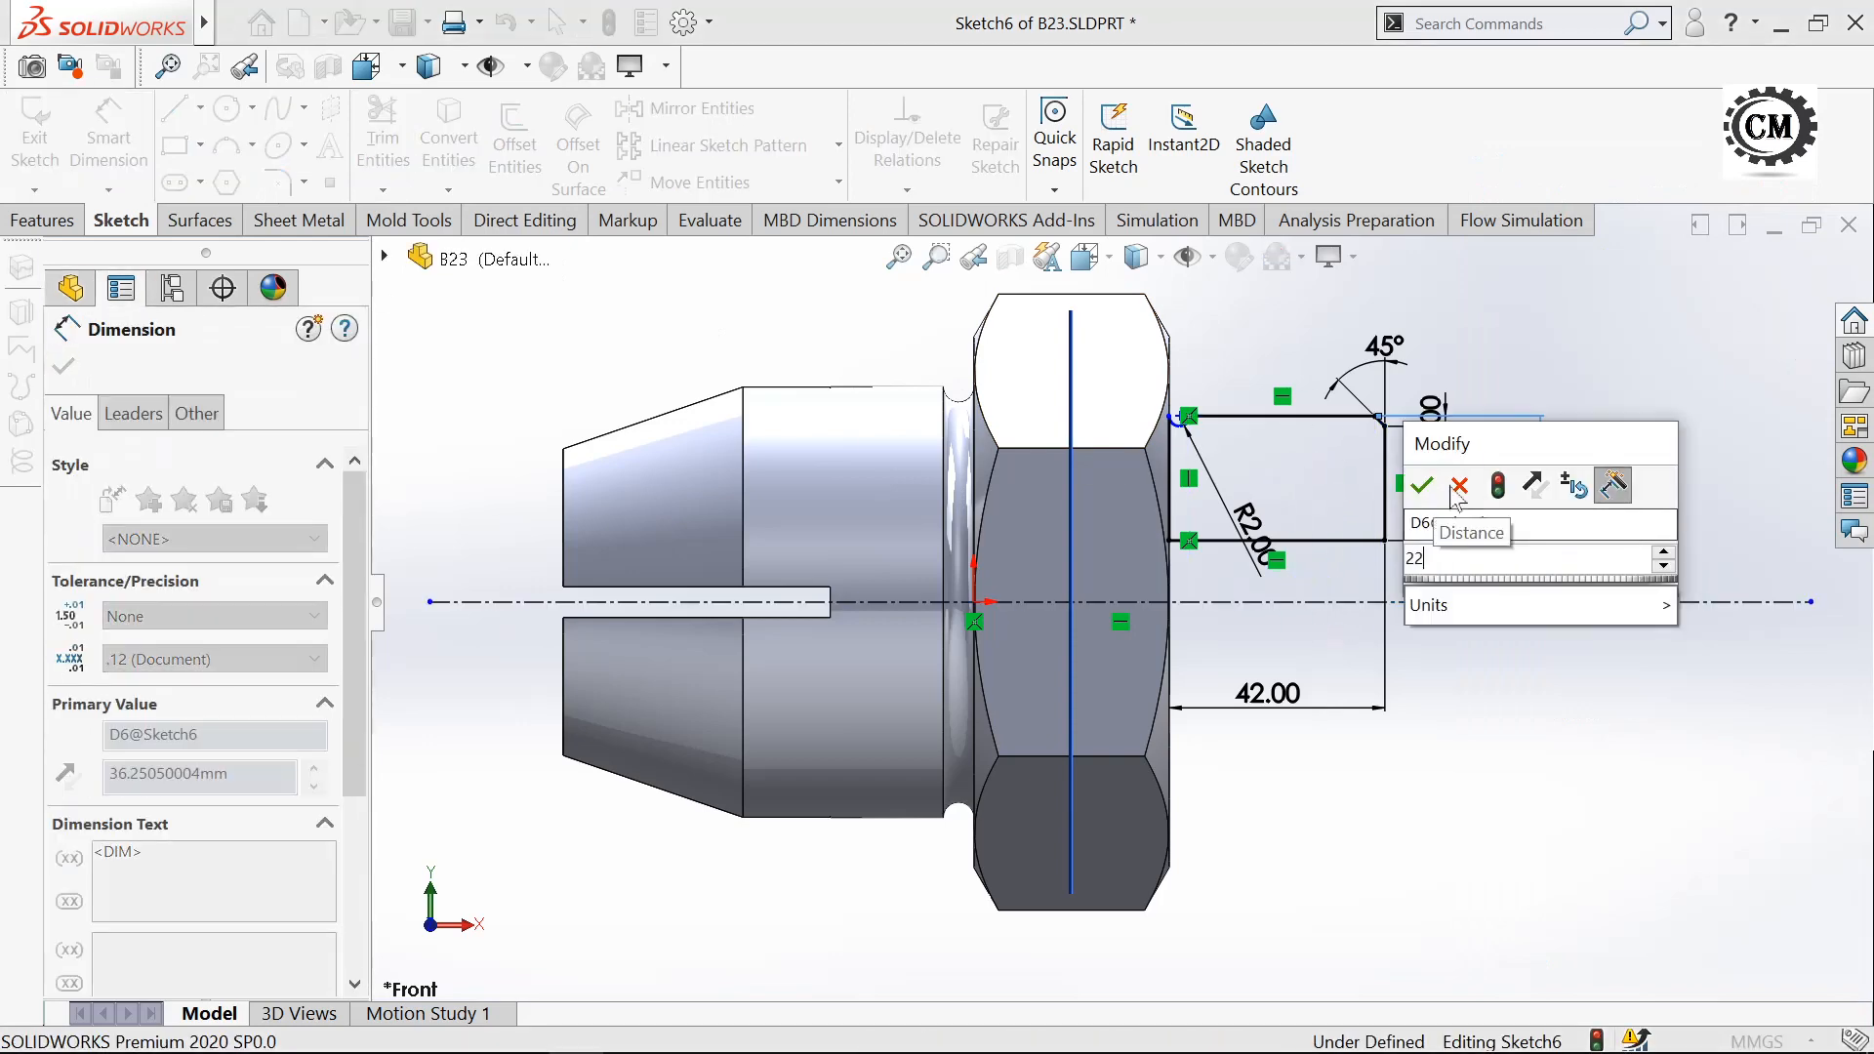
pyautogui.click(1421, 485)
pyautogui.click(1433, 491)
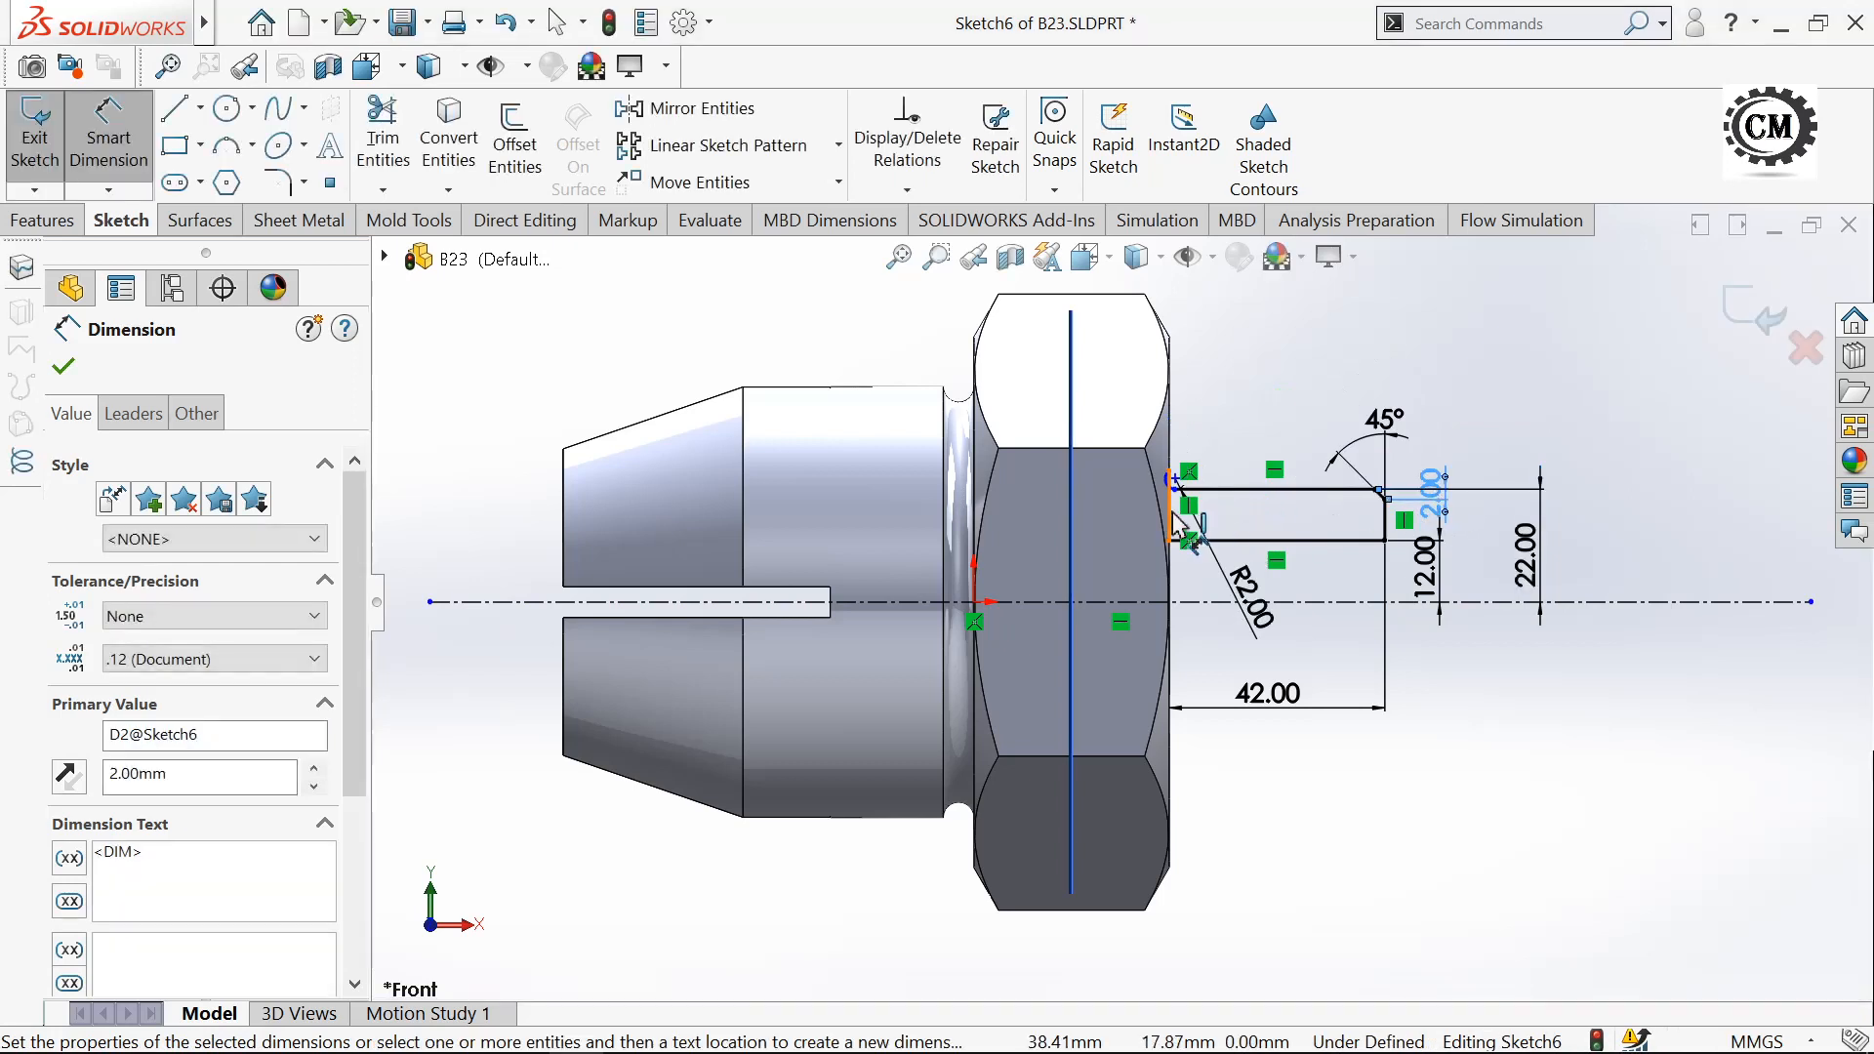
pyautogui.click(1364, 525)
pyautogui.press('Escape')
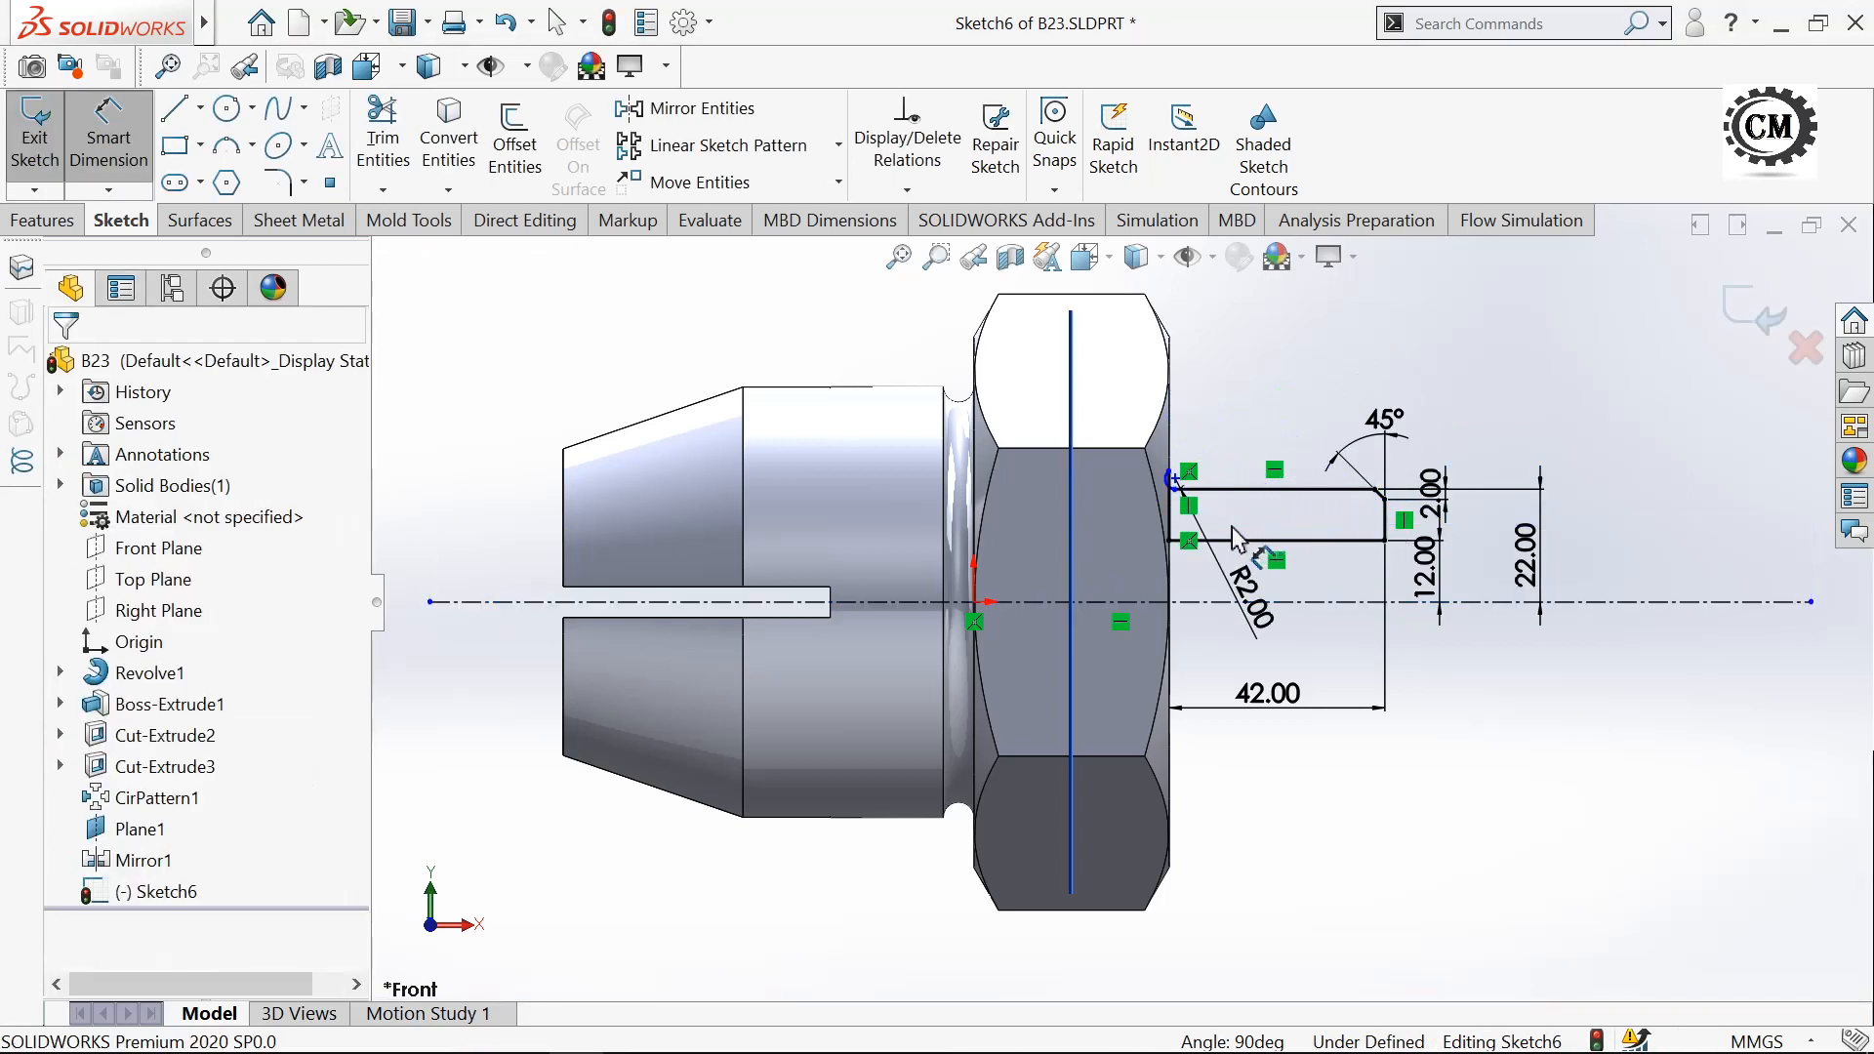
# - Dimension the relief arc's endpoint on the flange face 22 mm from the centreline
pyautogui.scroll(-4, 1171, 505)
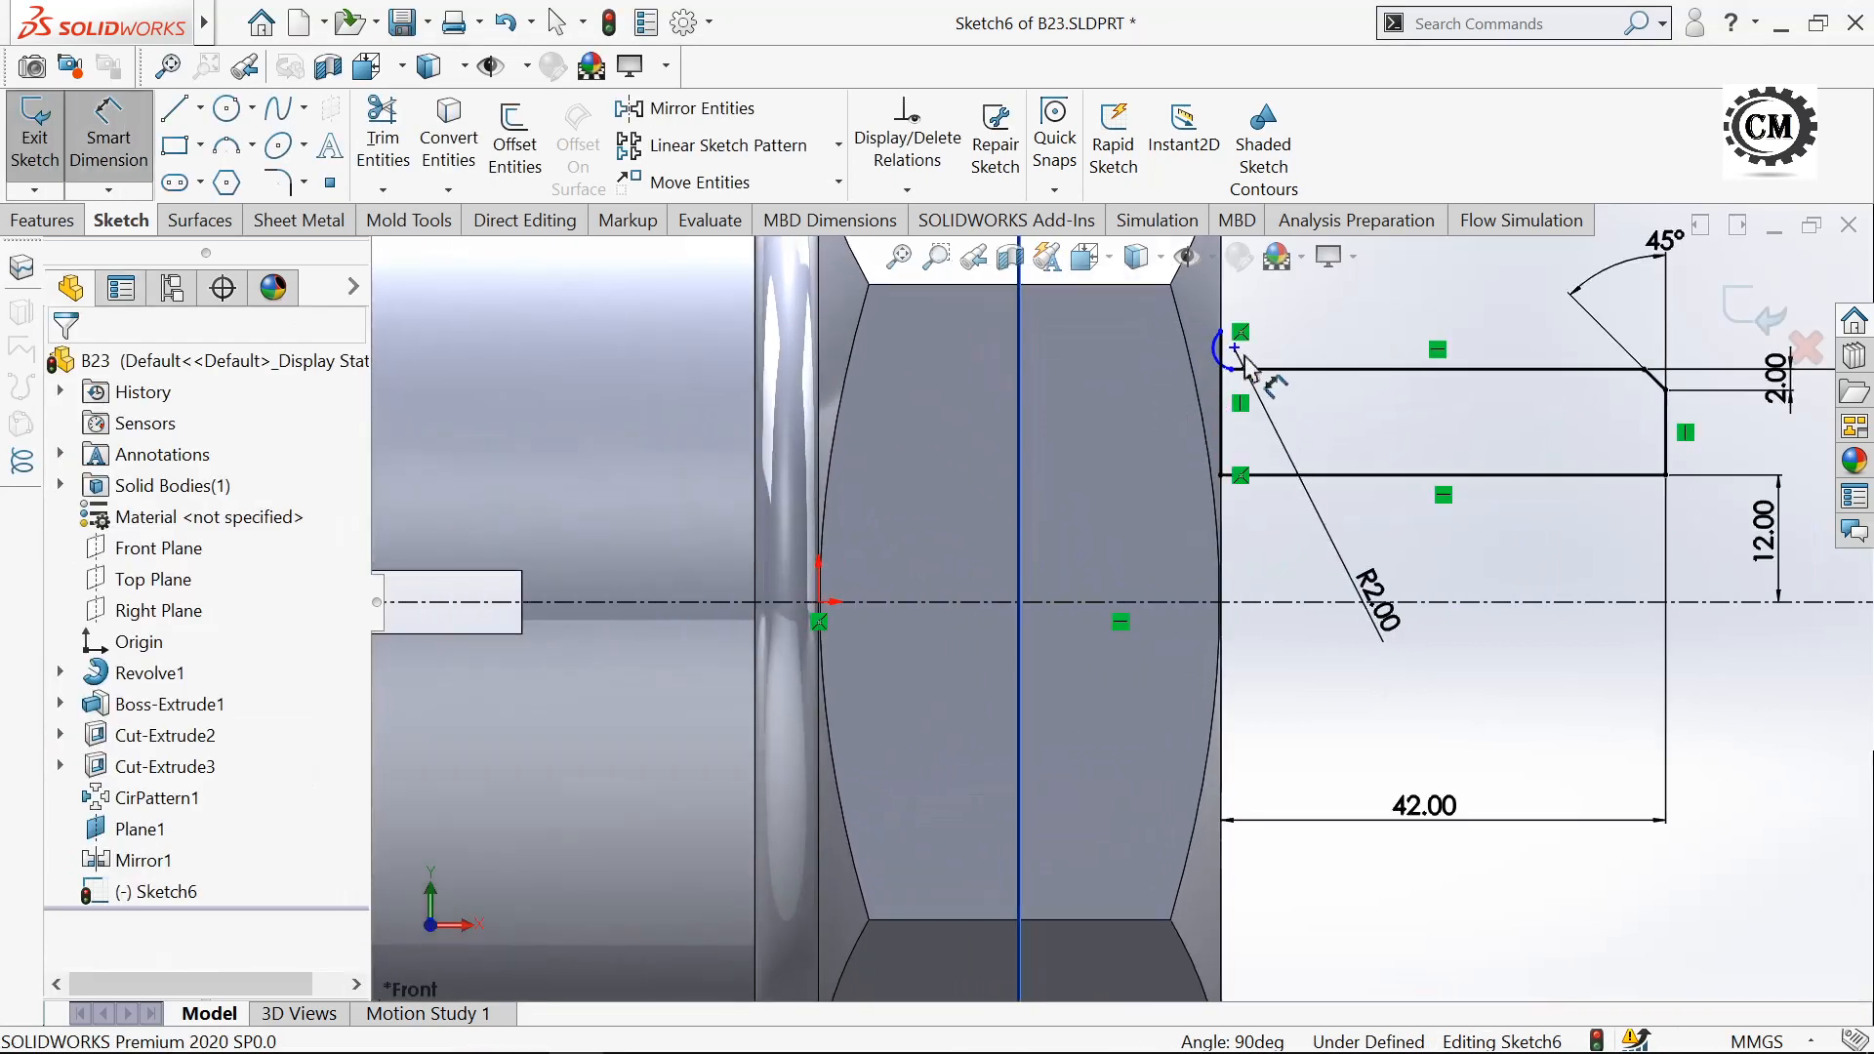
pyautogui.click(1223, 334)
pyautogui.click(1256, 602)
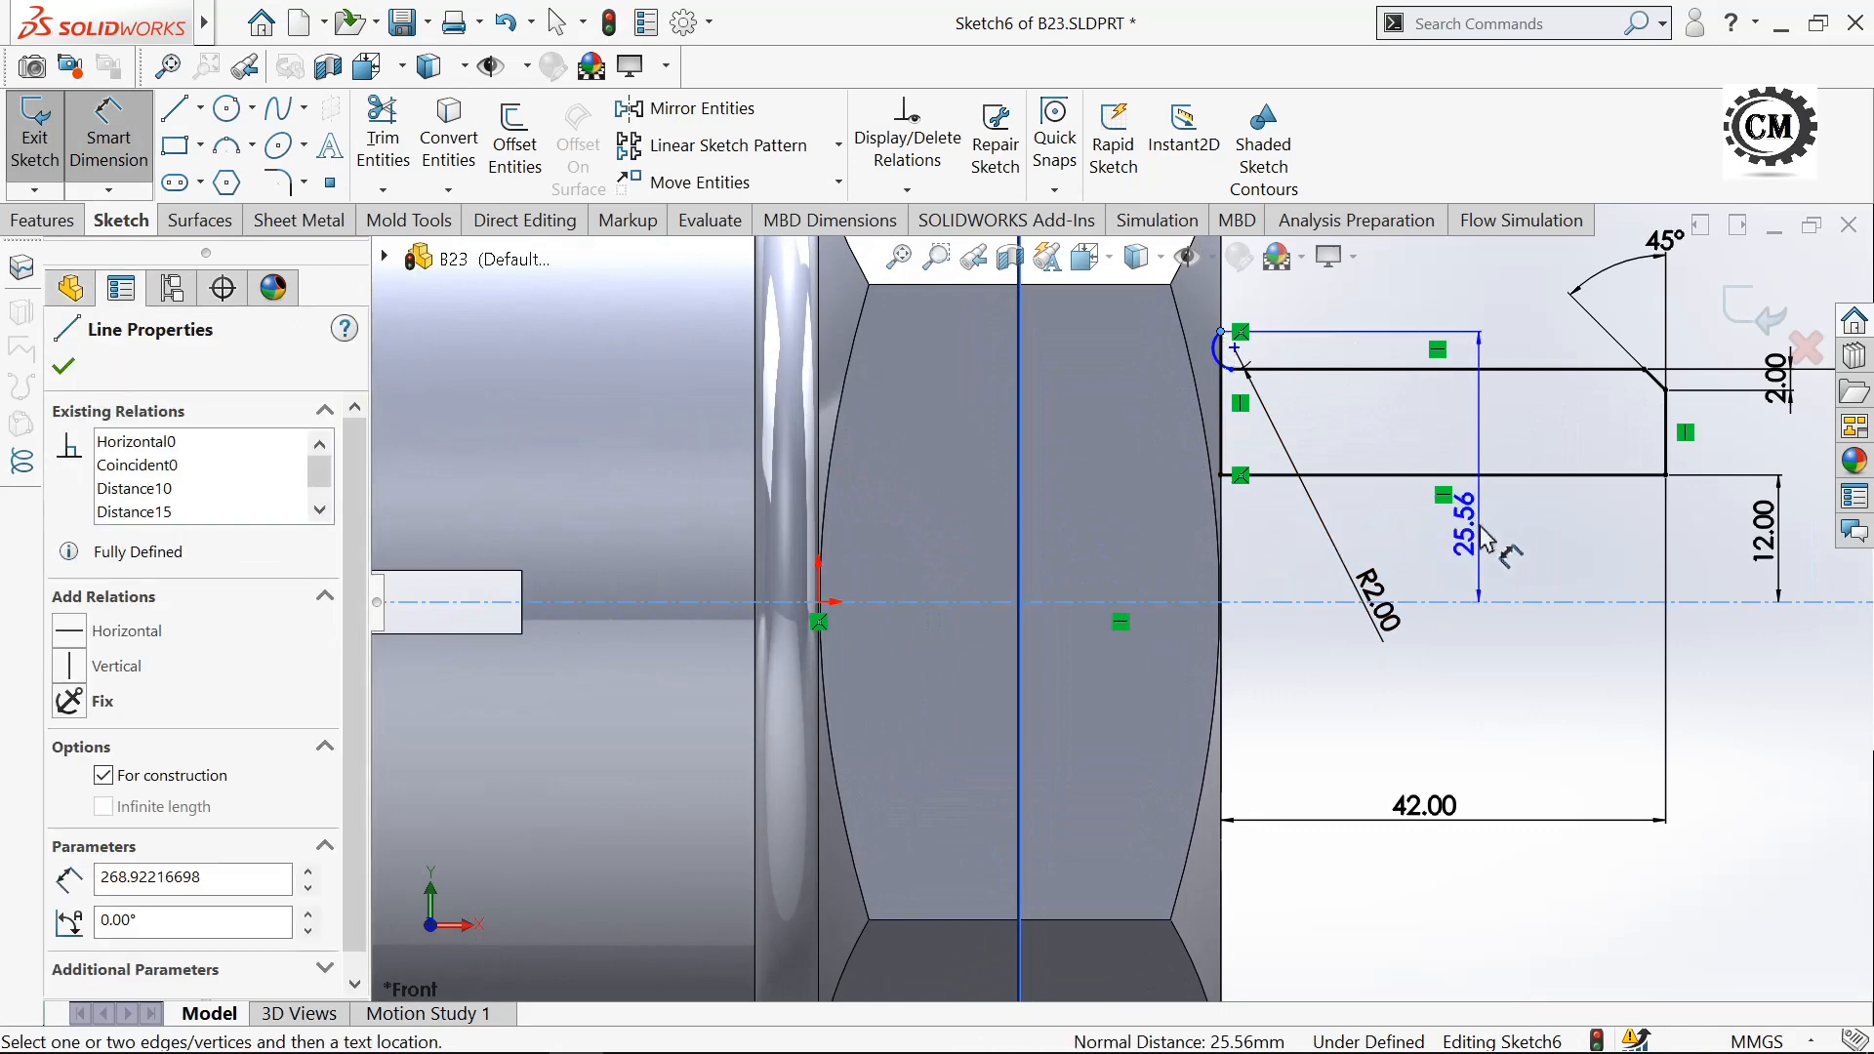
pyautogui.click(1479, 536)
pyautogui.write('22')
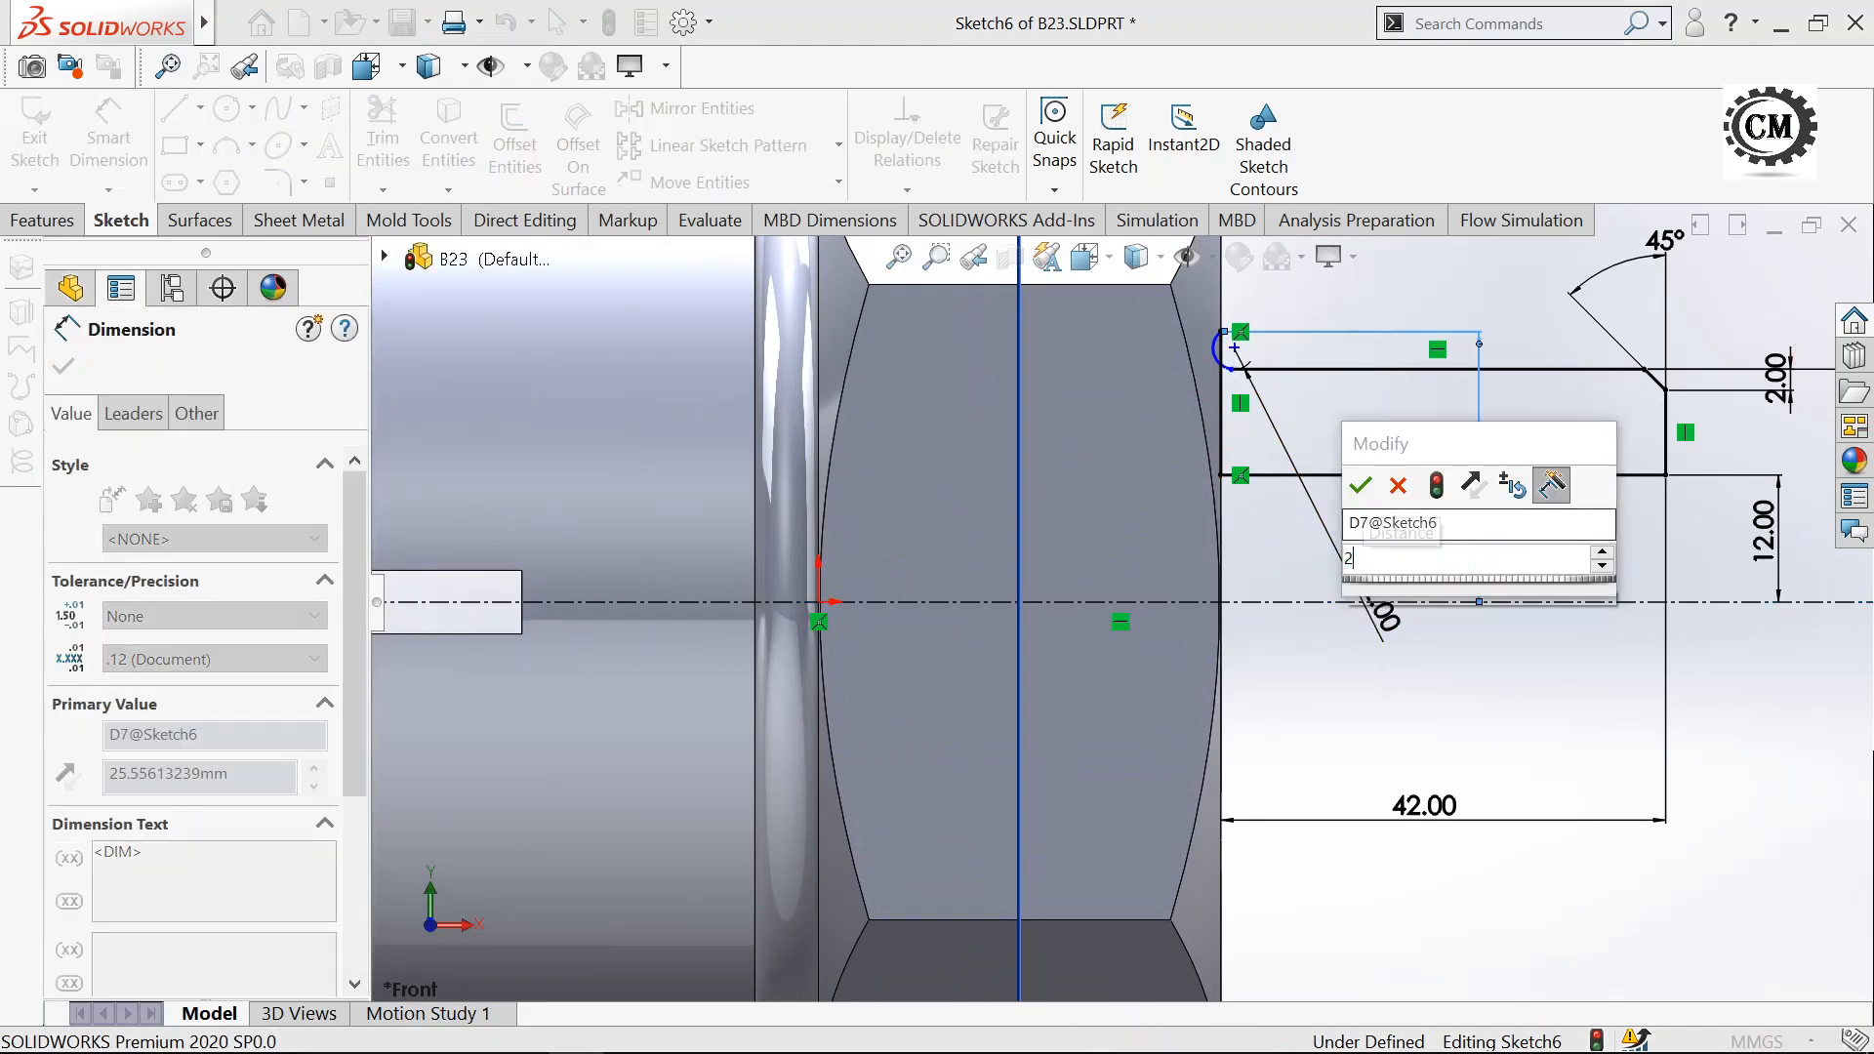
pyautogui.click(1361, 485)
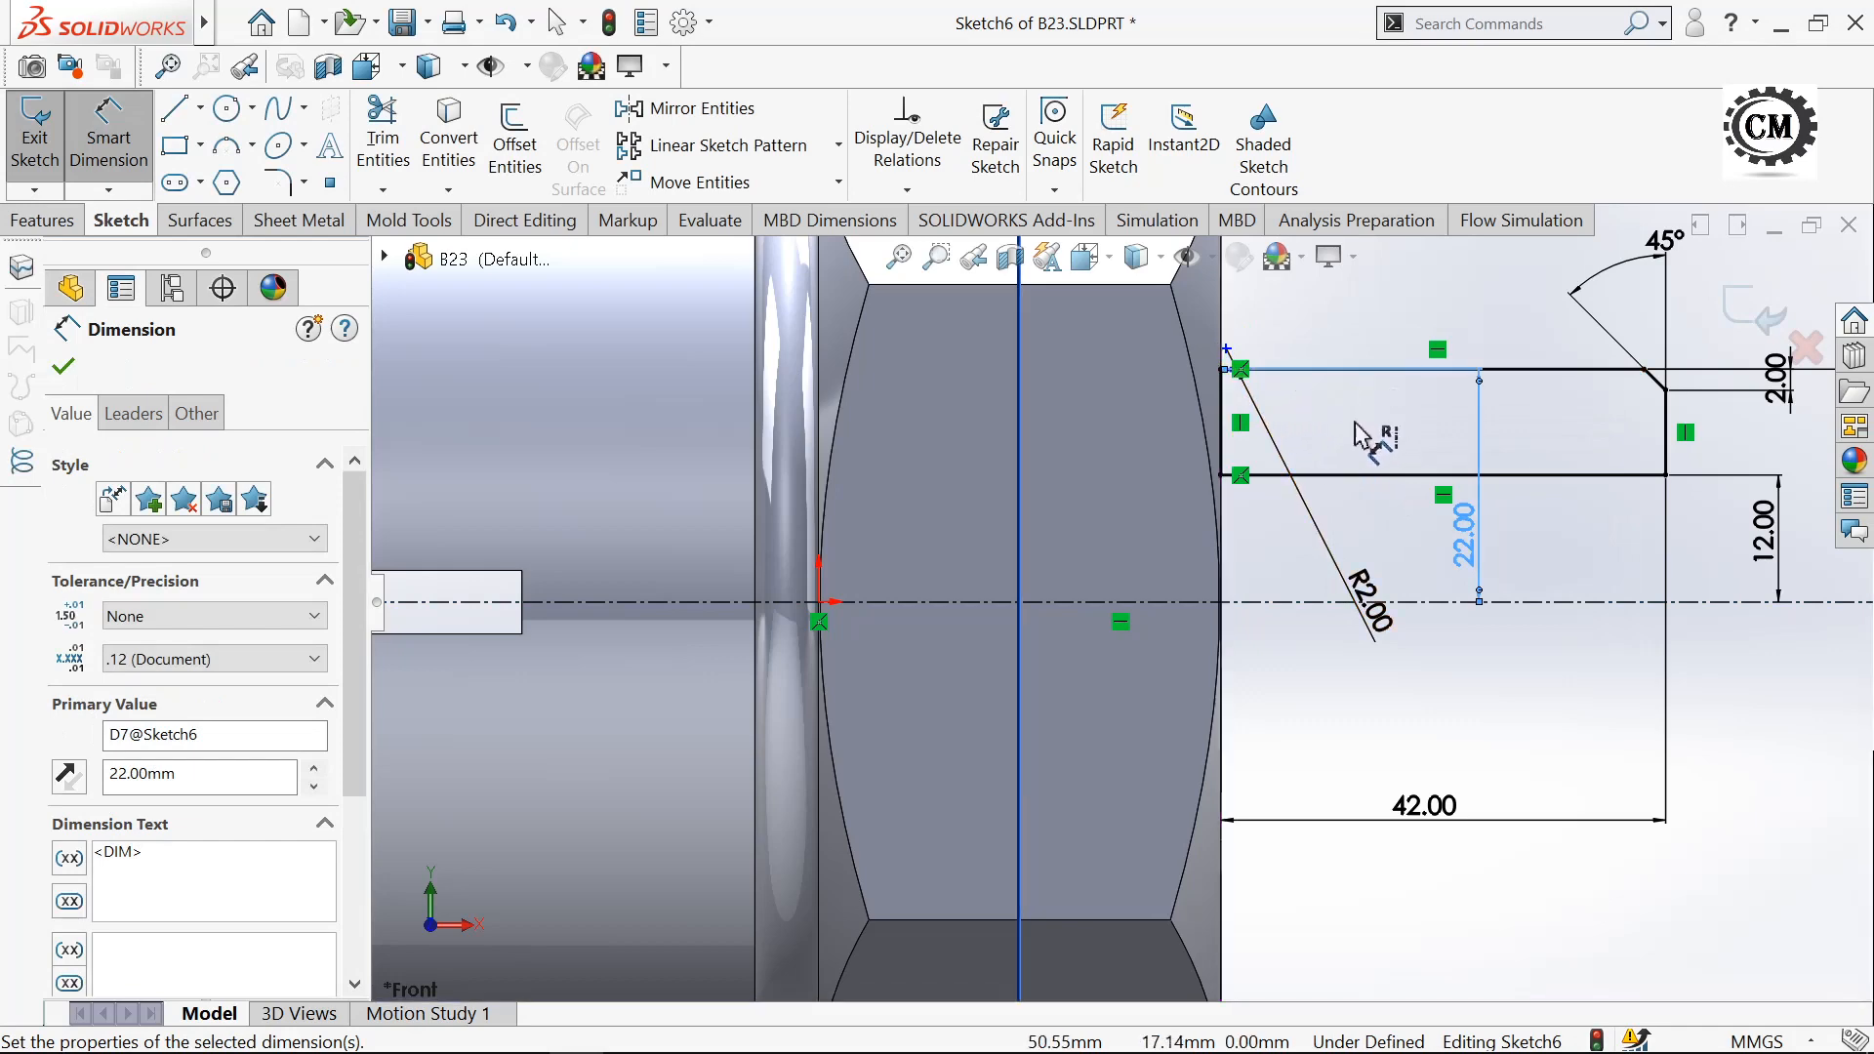
# - Make the relief arc's centre point coincident with the profile's upper line
pyautogui.click(1227, 349)
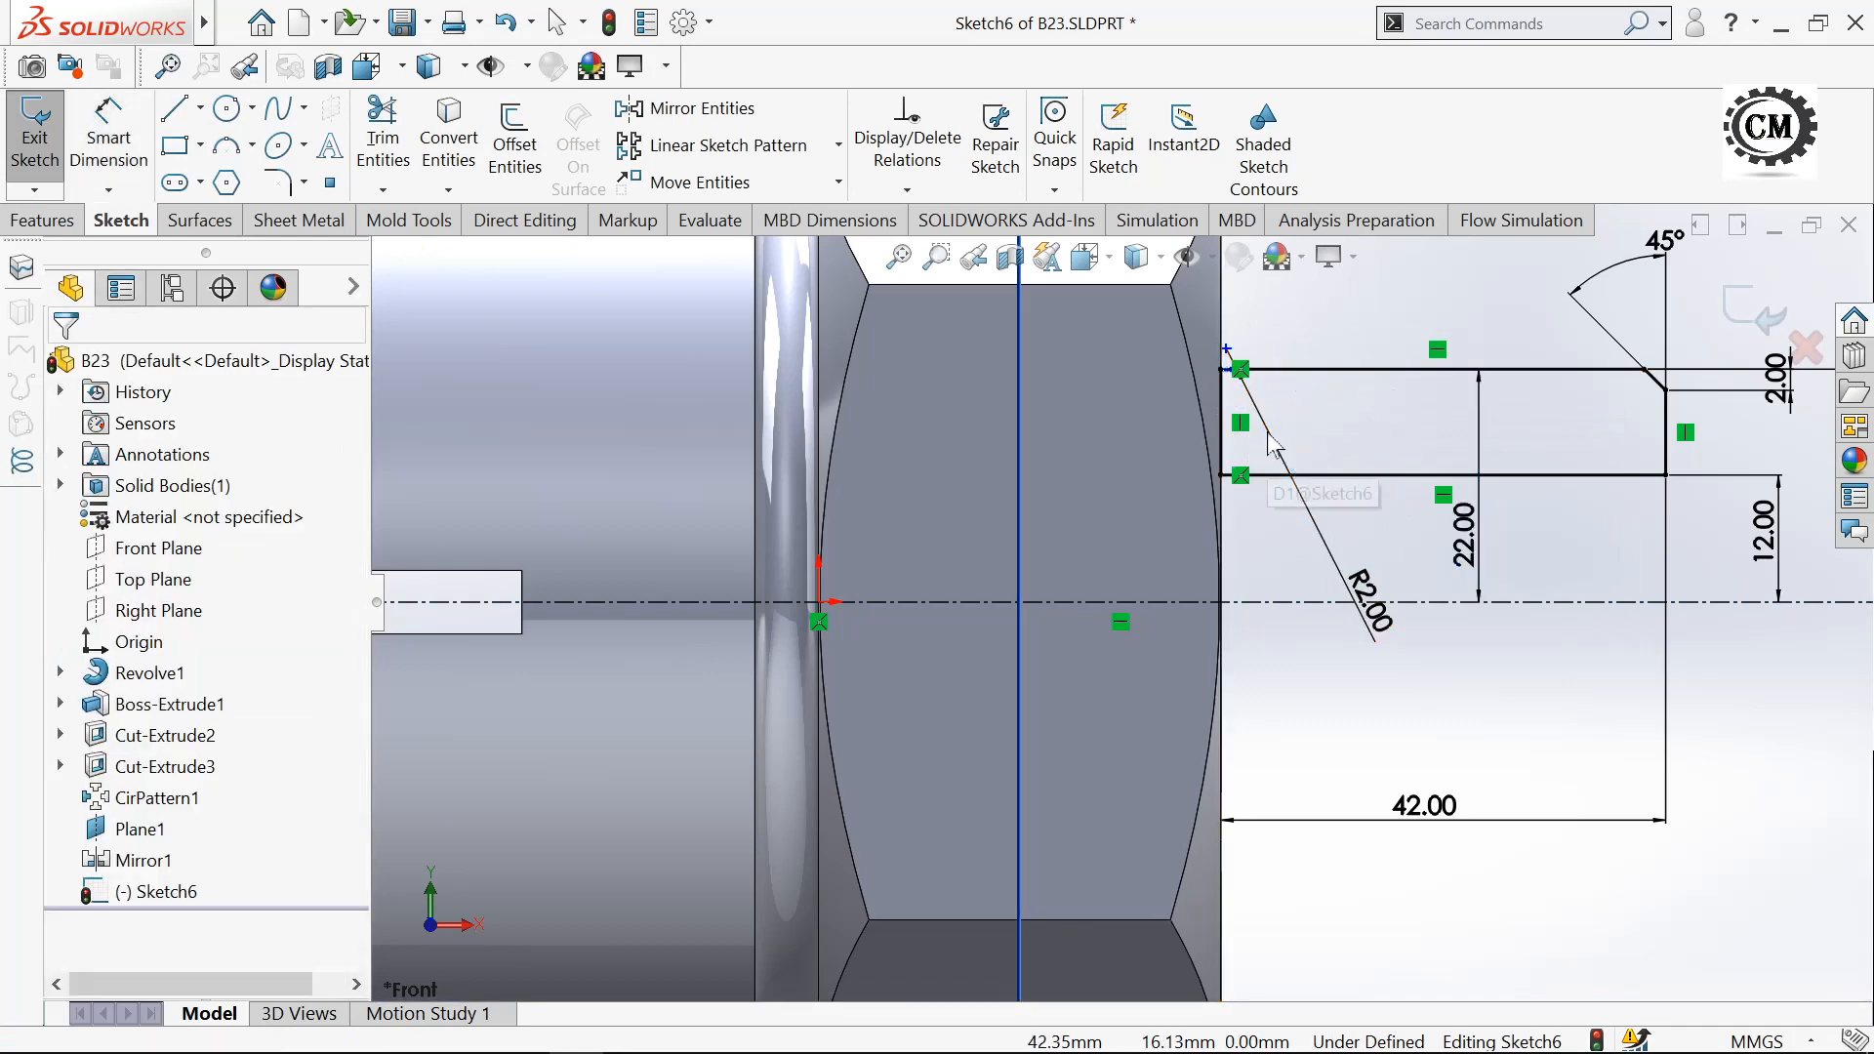
pyautogui.keyDown('ctrl'); pyautogui.click(1308, 370); pyautogui.keyUp('ctrl')
pyautogui.click(1412, 310)
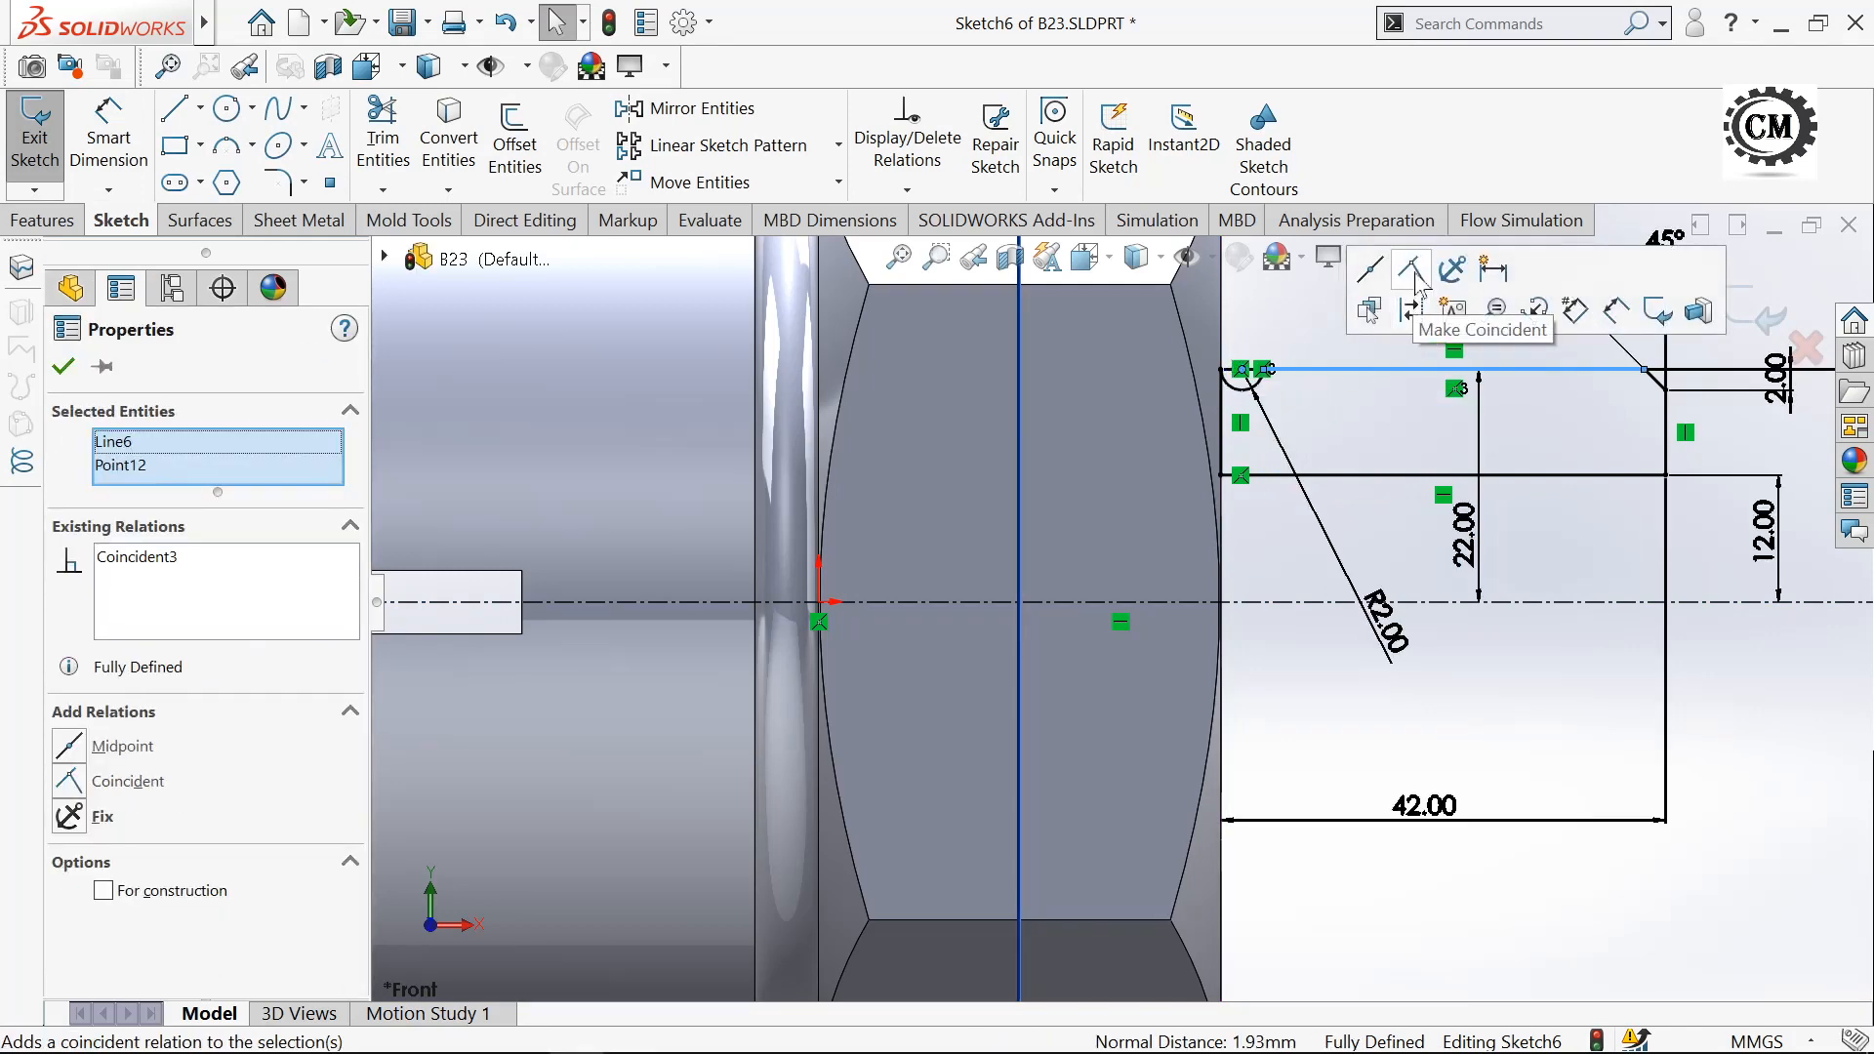
pyautogui.click(1182, 643)
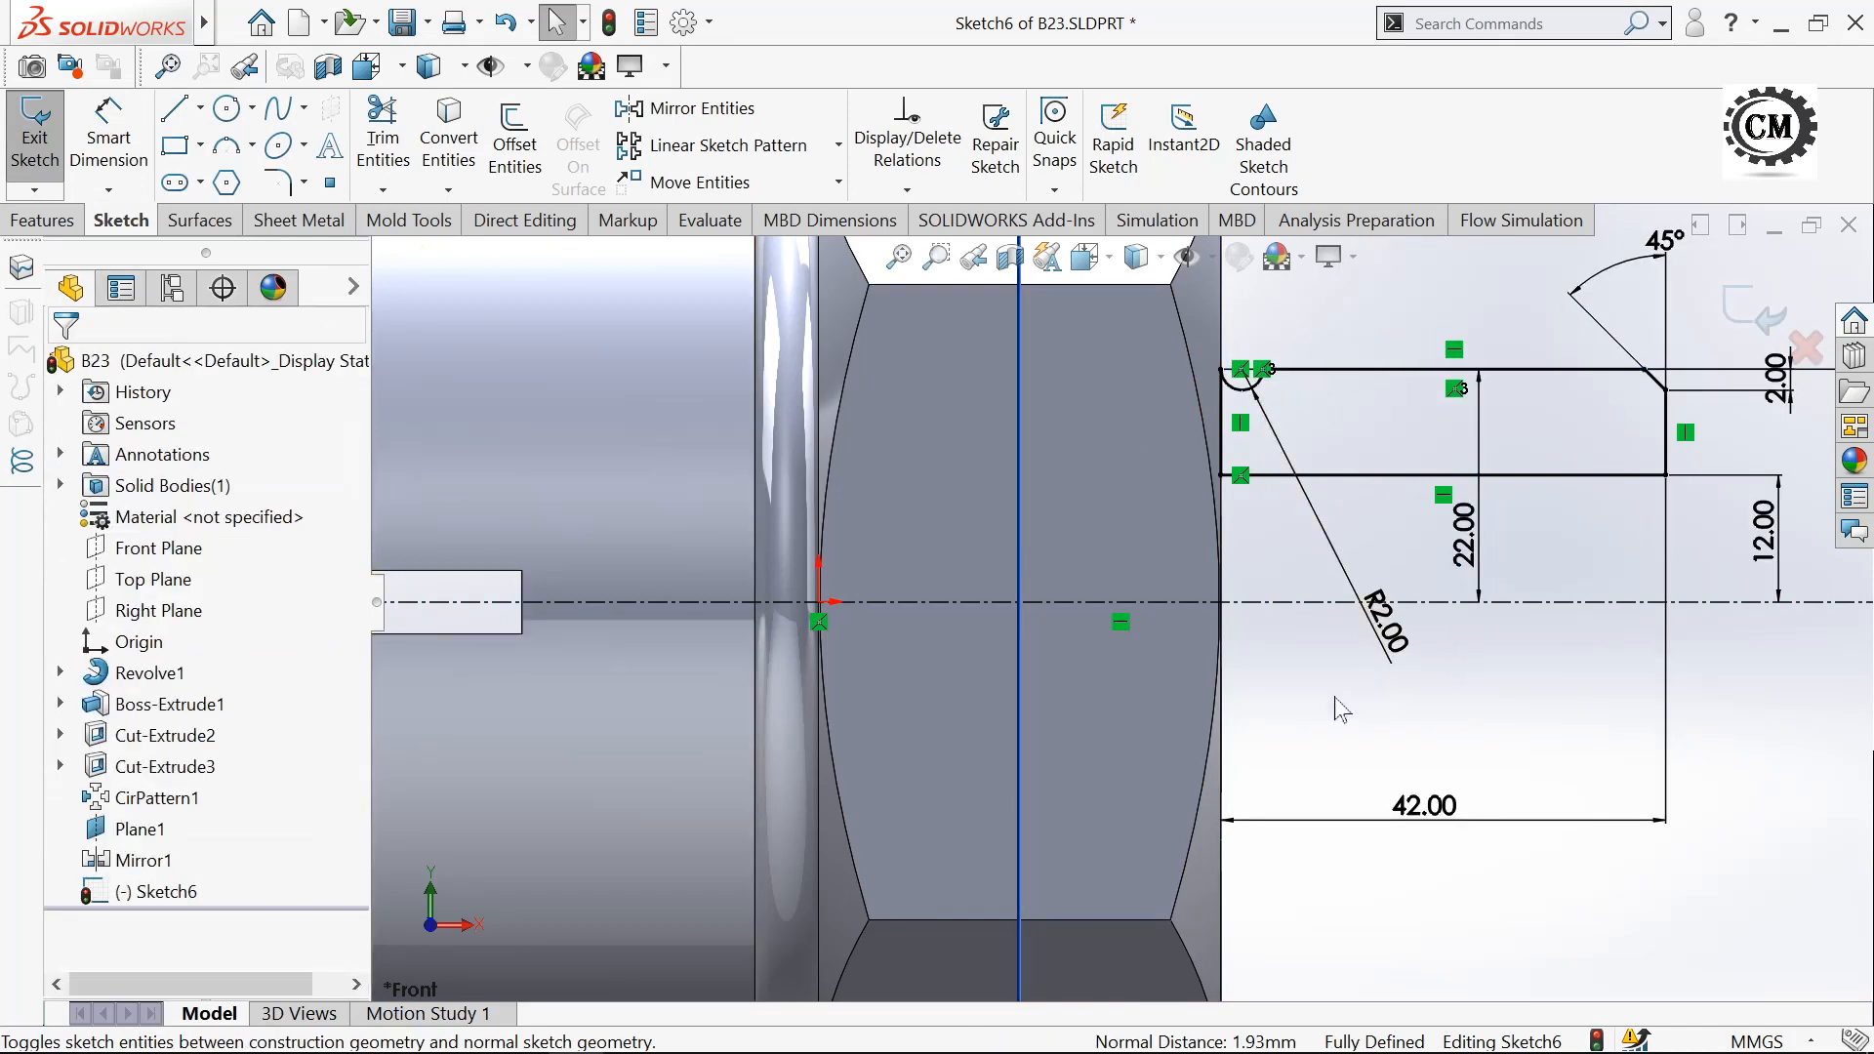
# - Exit the sketch and revolve the closed profile about the horizontal centreline to form the hollow shank beyond the flange
pyautogui.press('f')
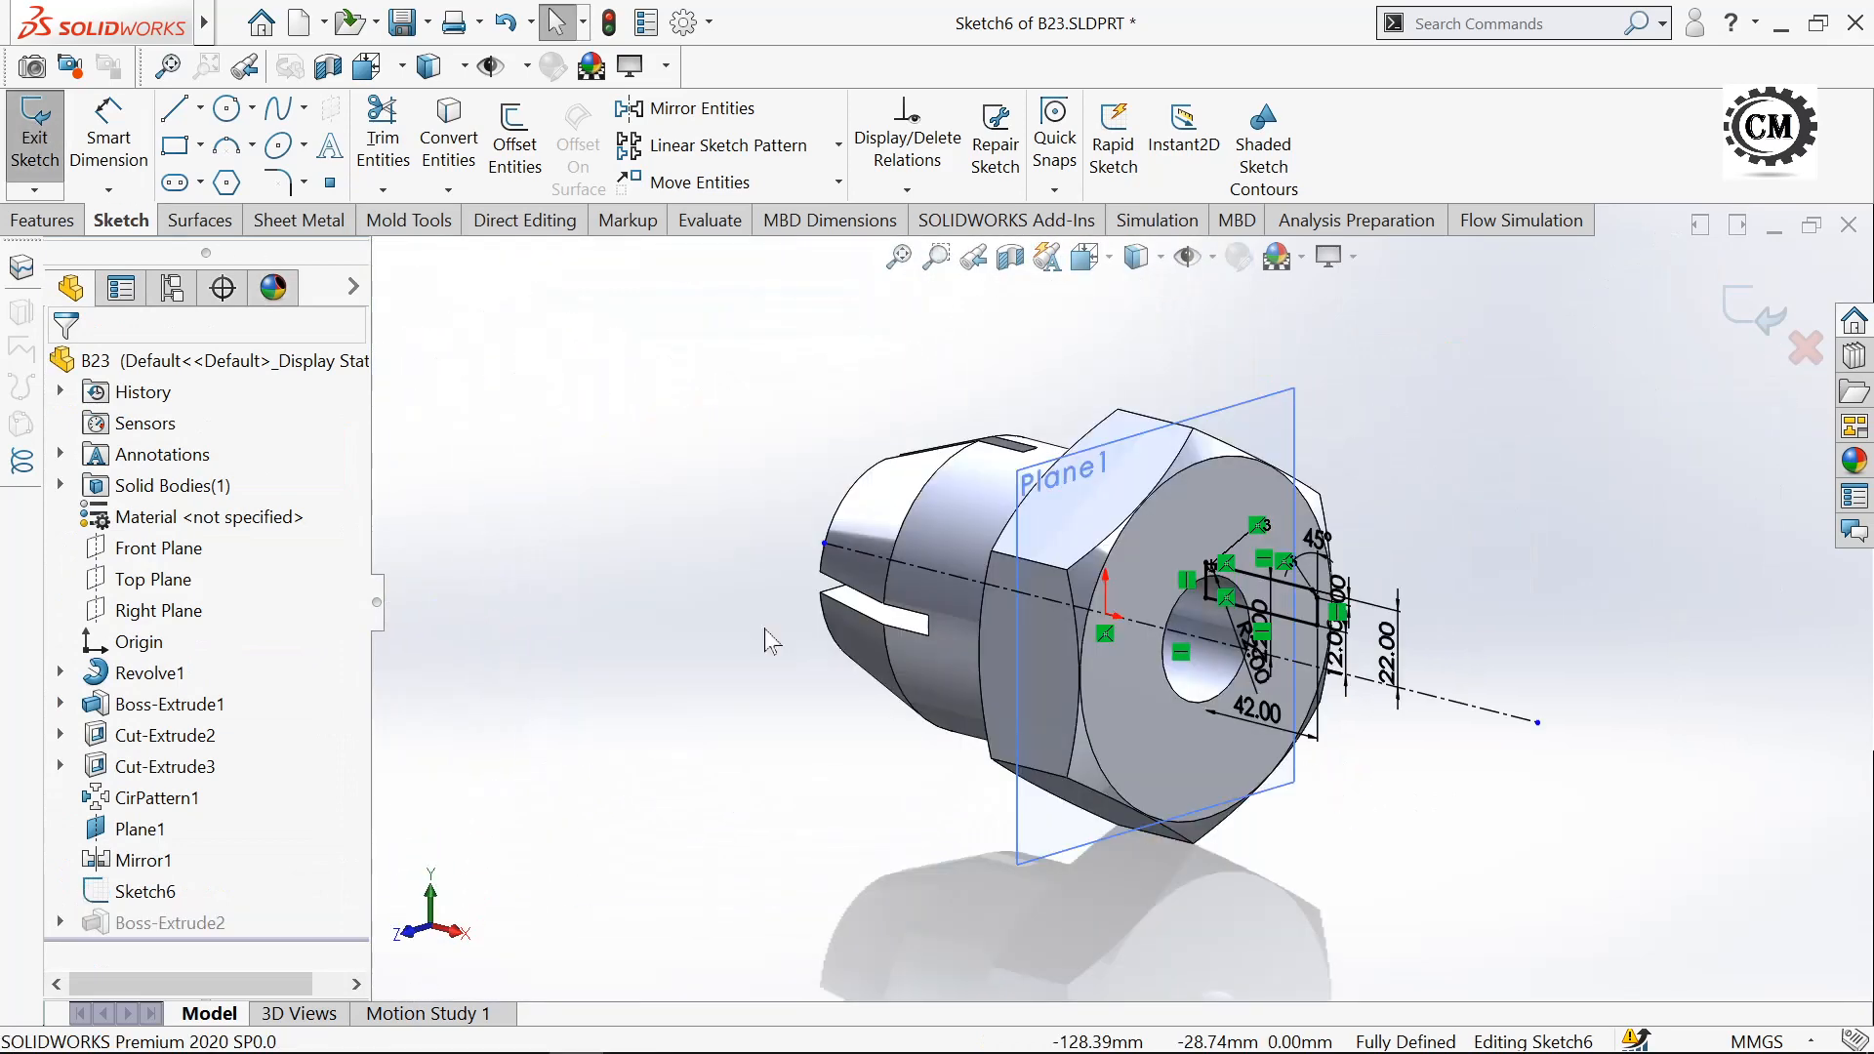
pyautogui.moveTo(764, 628)
pyautogui.mouseDown(button='middle')
pyautogui.moveTo(740, 635)
pyautogui.moveTo(757, 633)
pyautogui.mouseUp(button='middle')
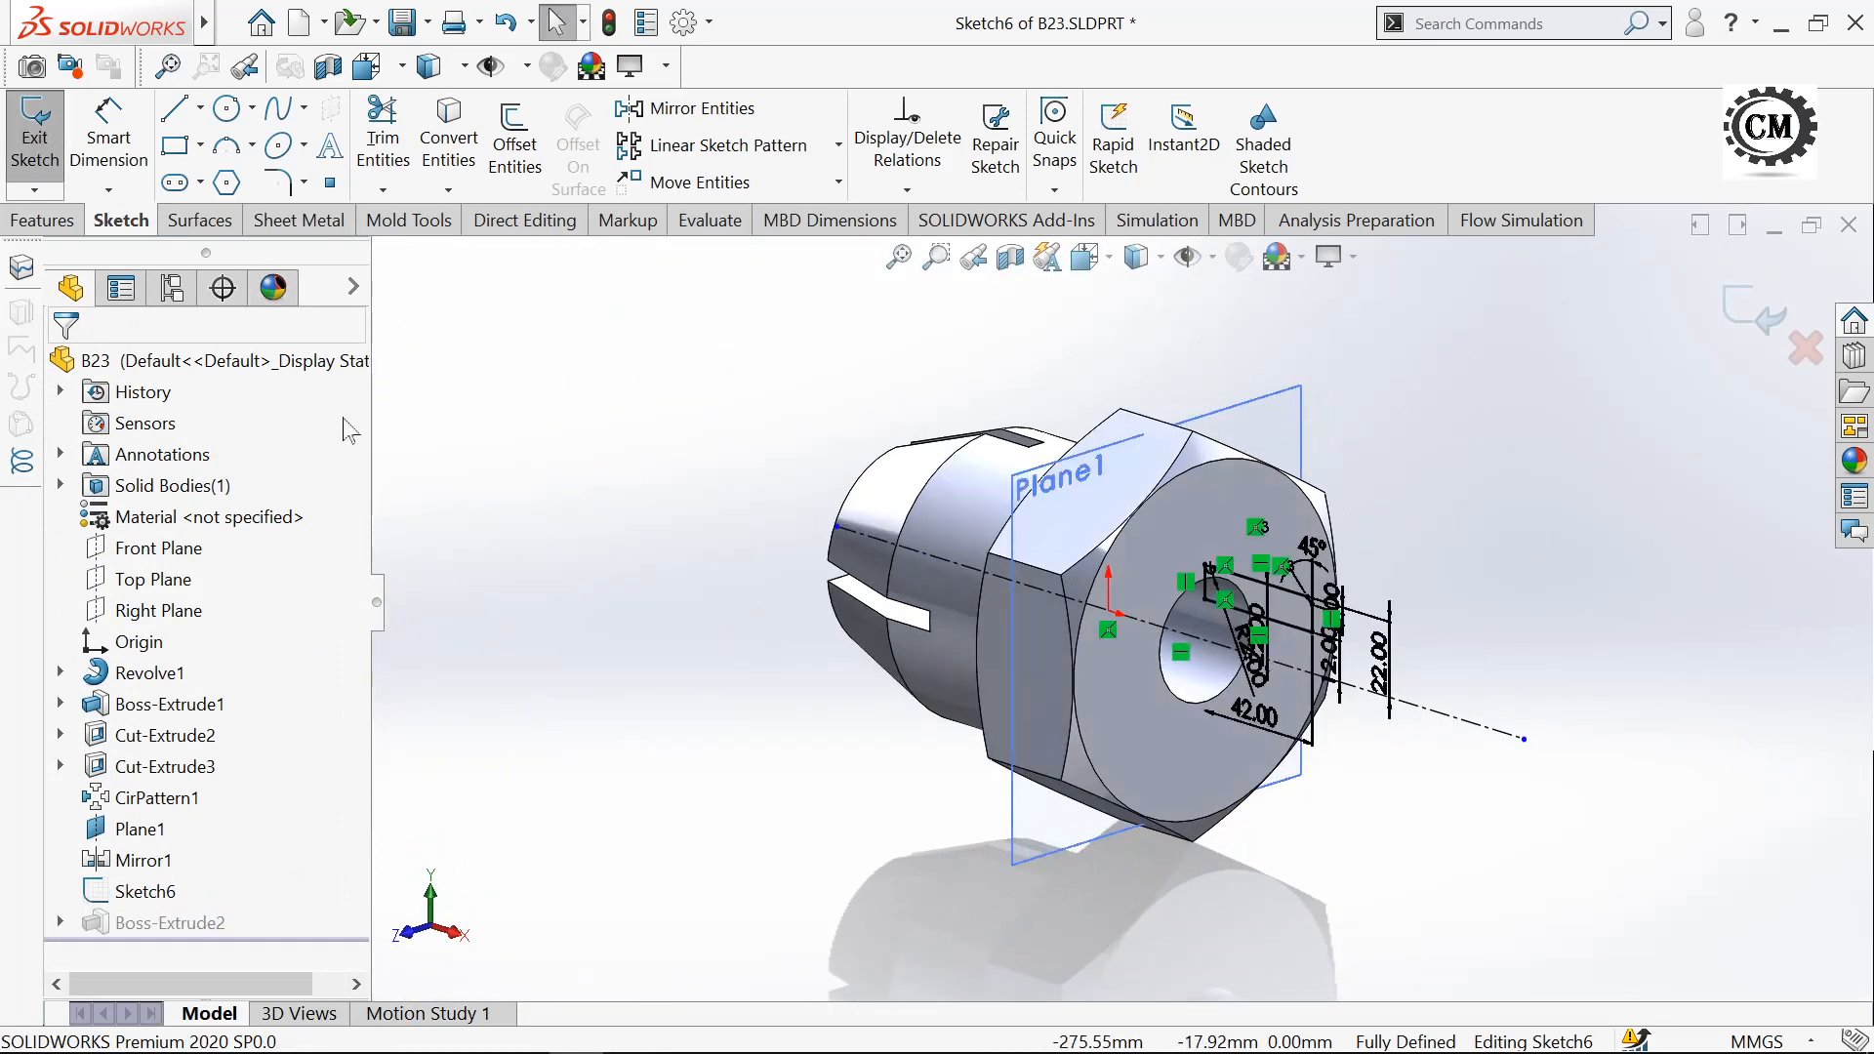
pyautogui.click(36, 140)
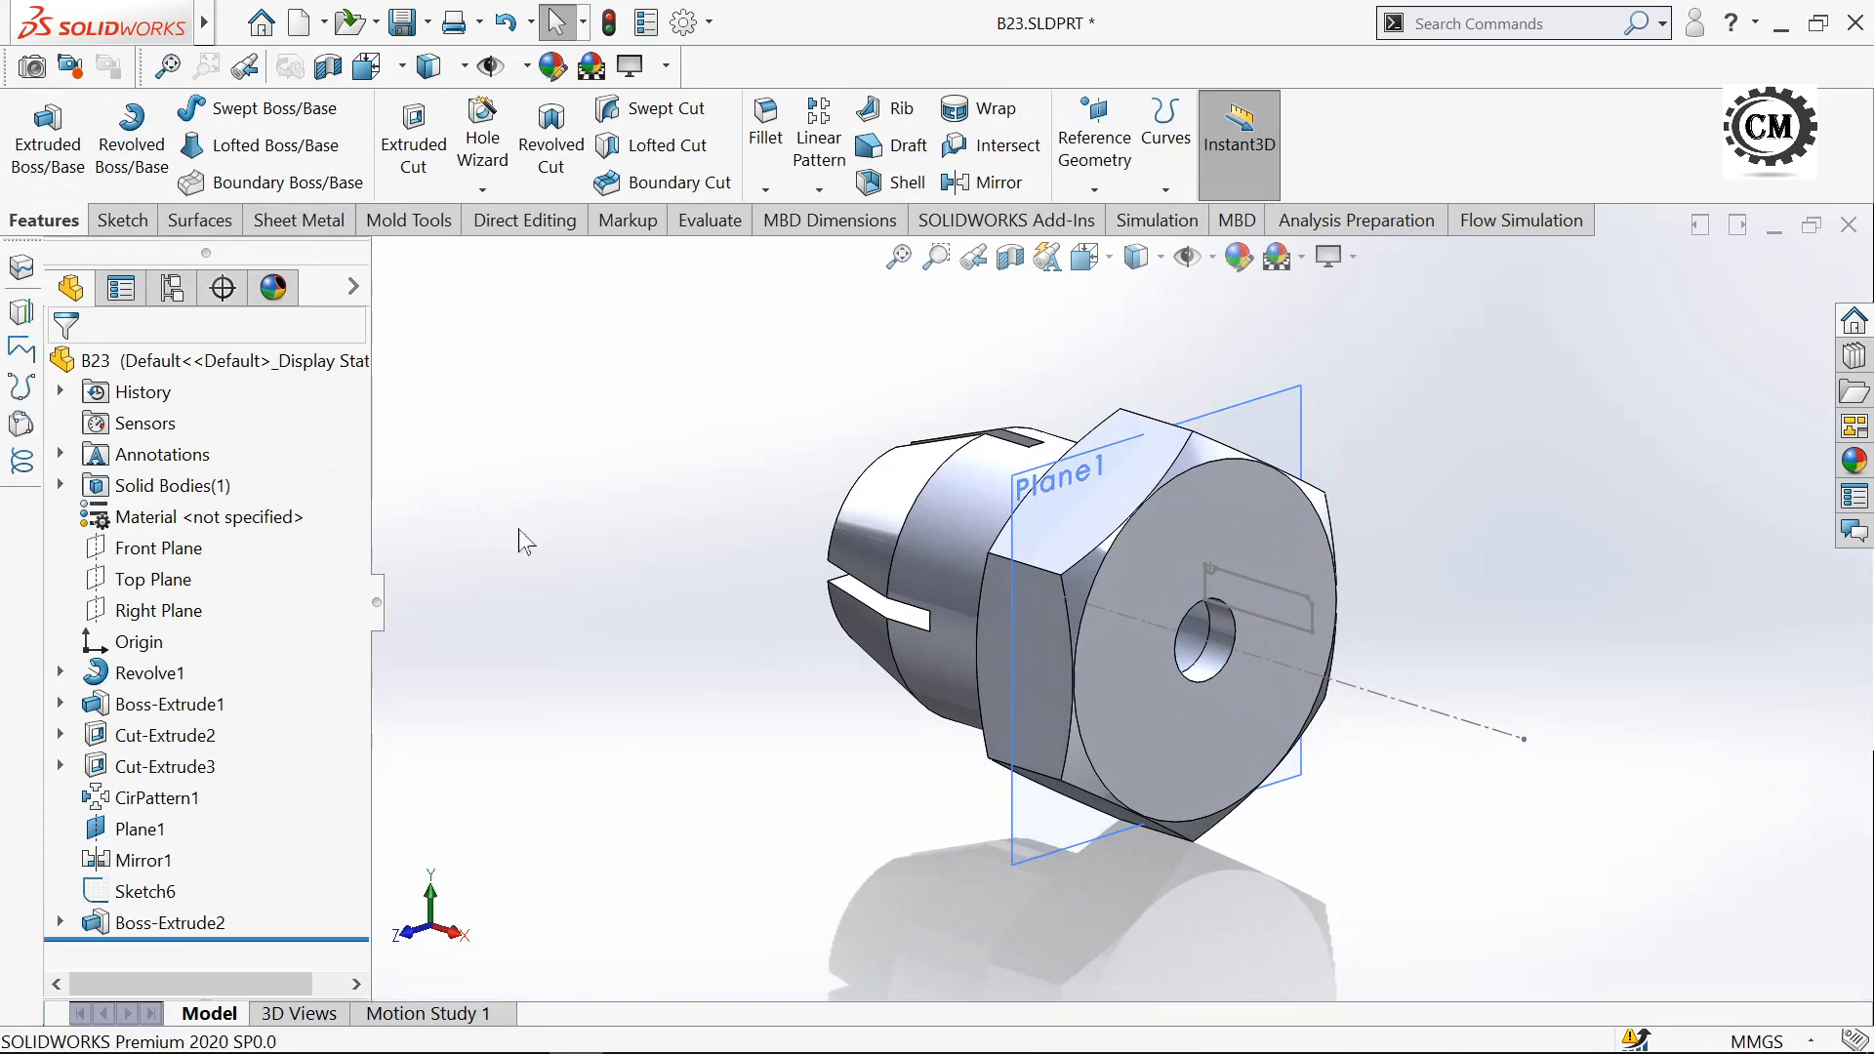
pyautogui.moveTo(632, 590); pyautogui.dragTo(603, 582, button='middle')
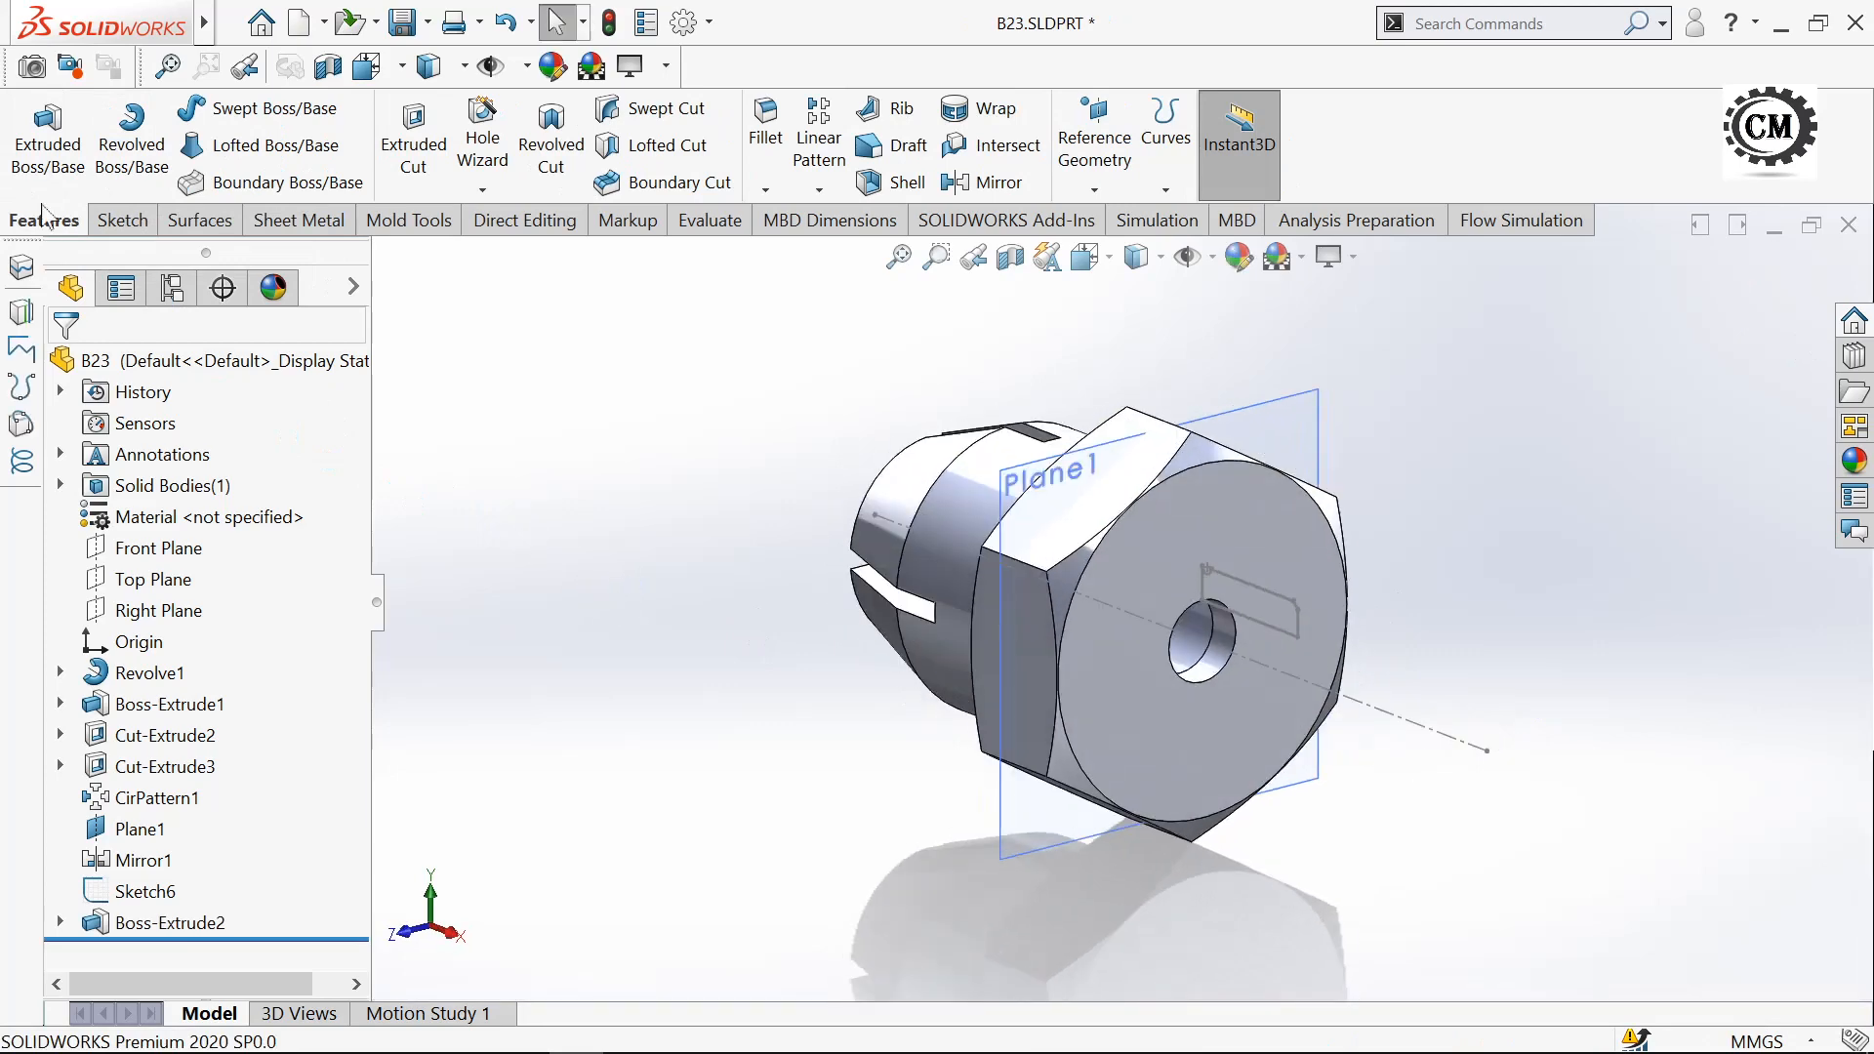
pyautogui.click(124, 130)
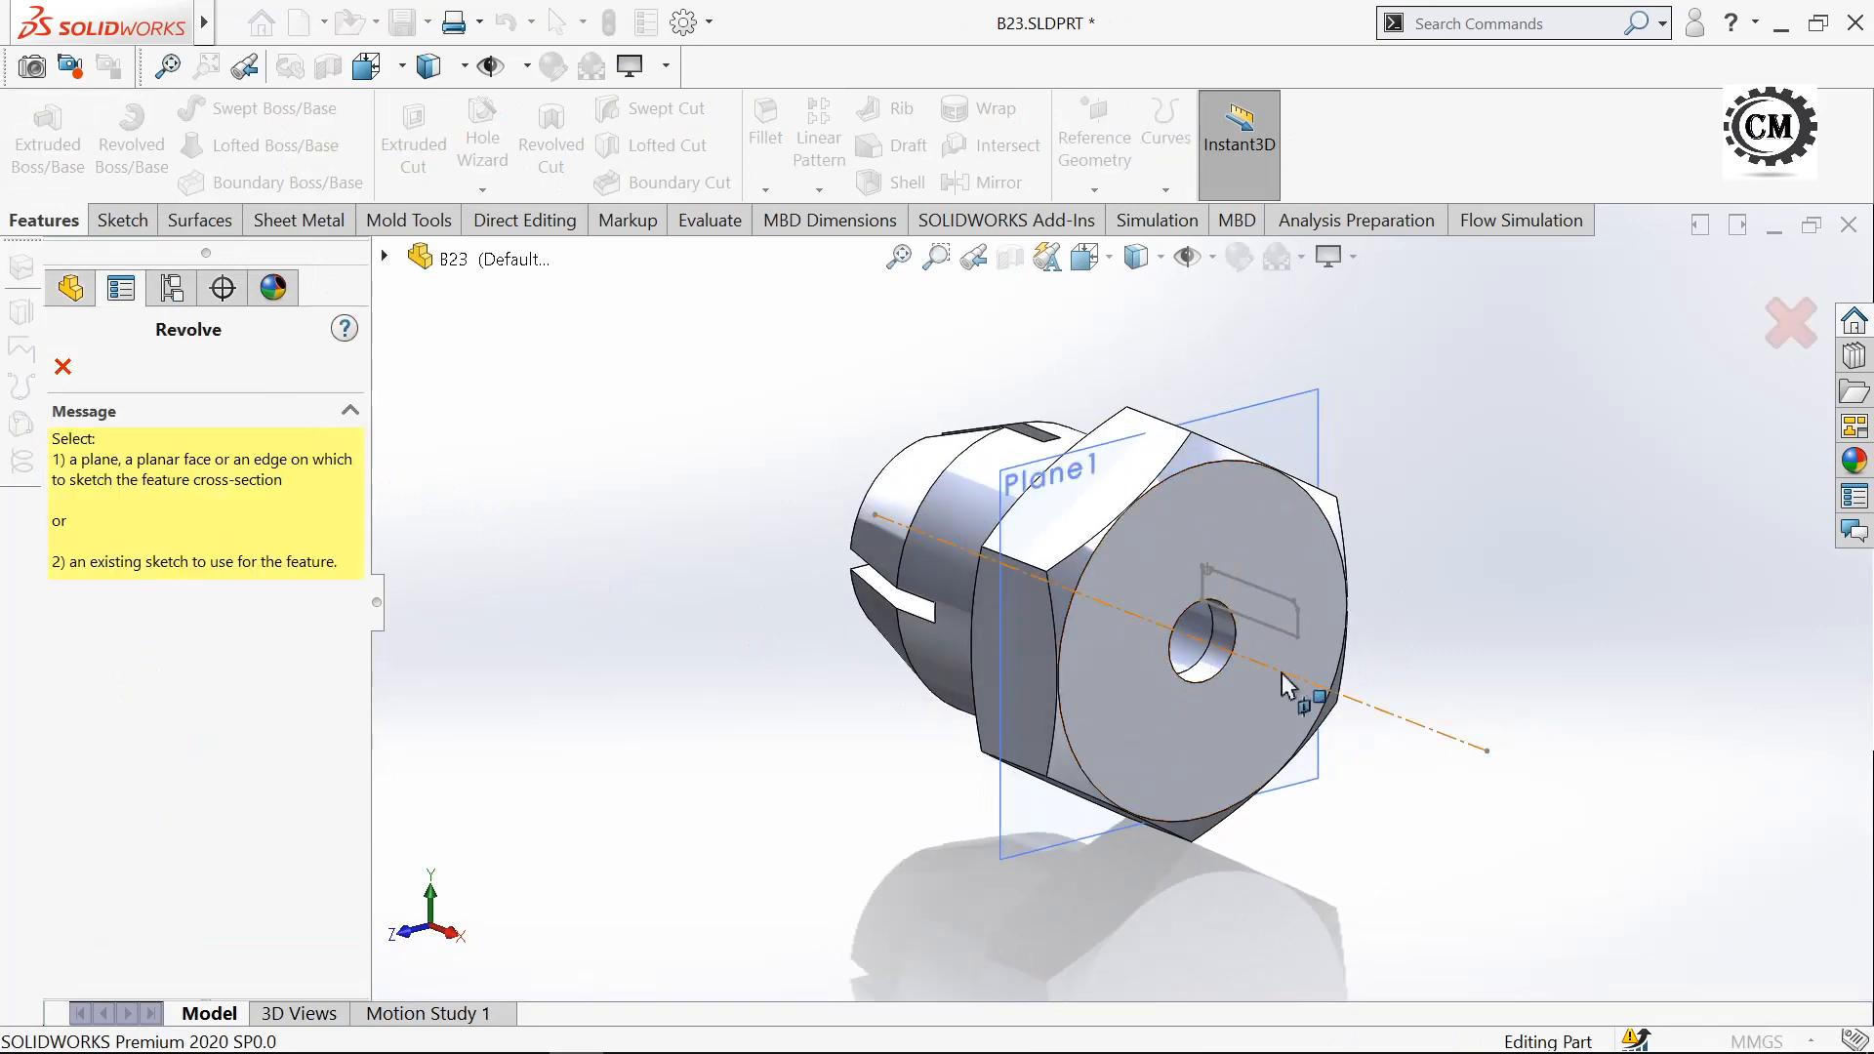
pyautogui.click(1280, 671)
pyautogui.click(62, 363)
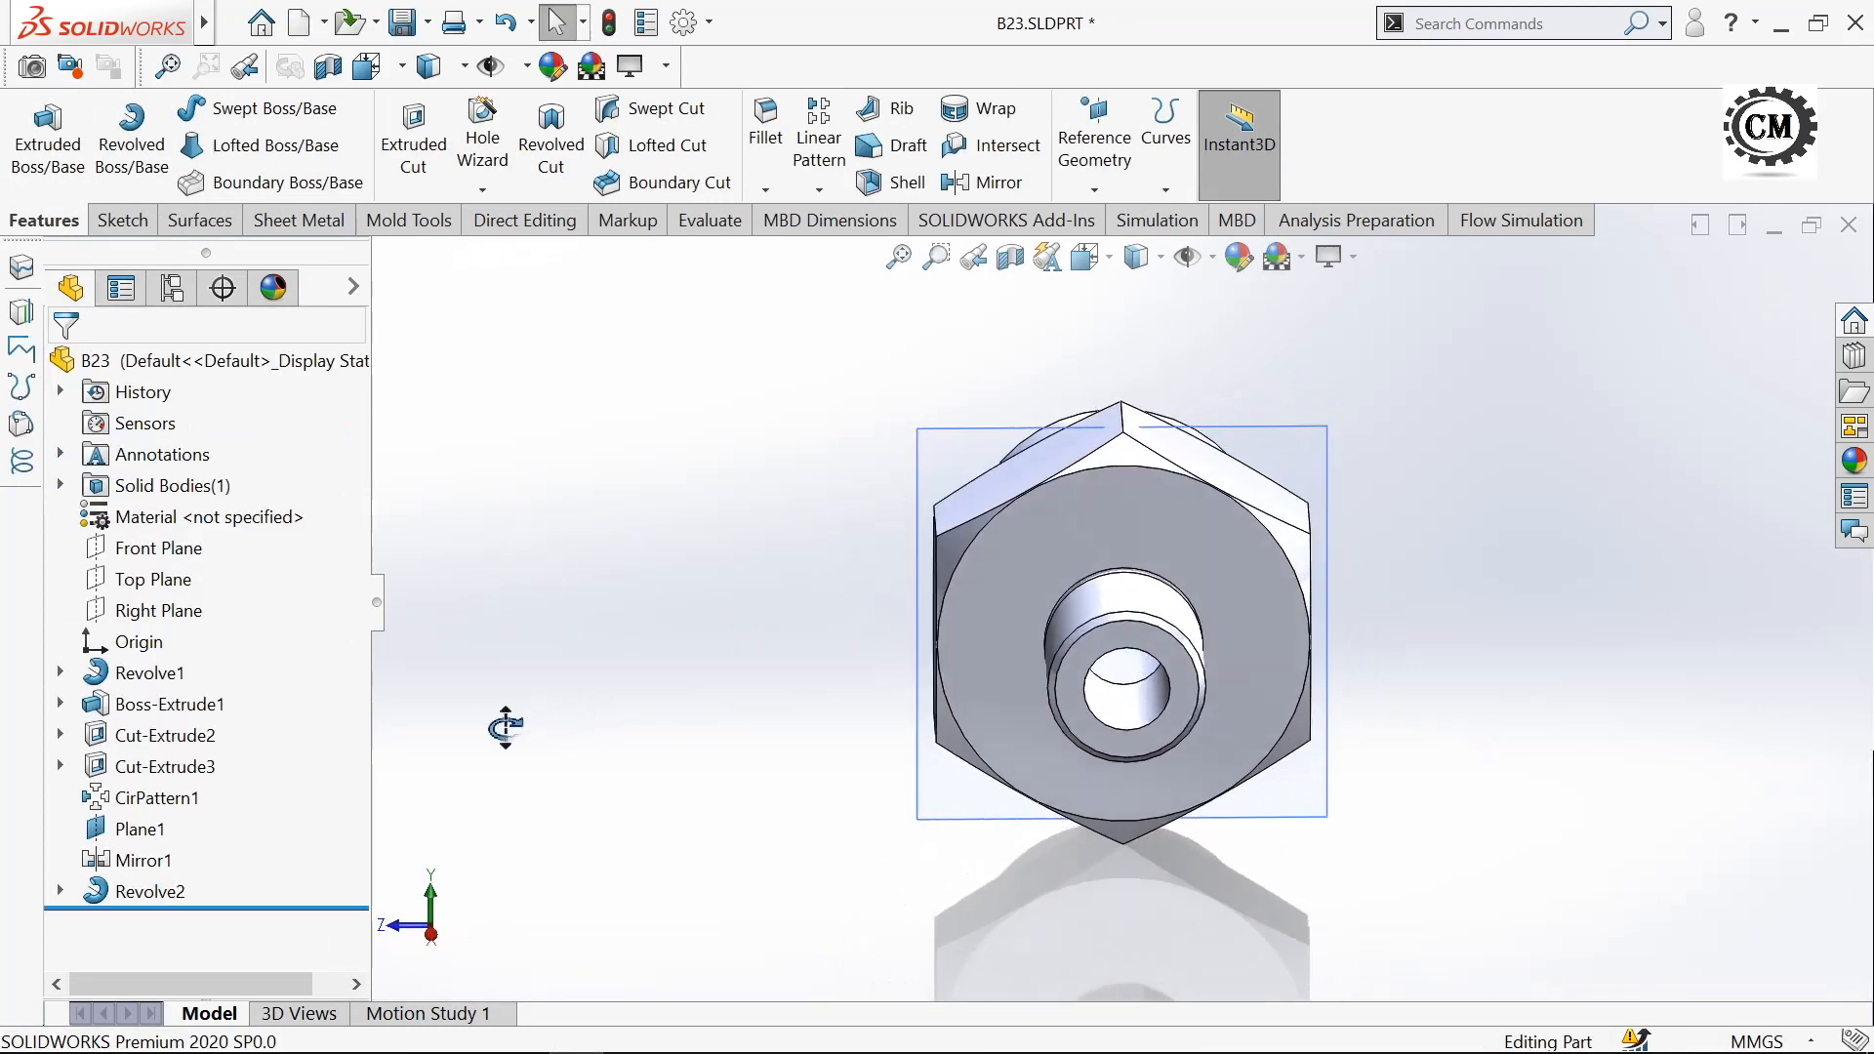
pyautogui.moveTo(505, 727); pyautogui.dragTo(584, 762, button='middle')
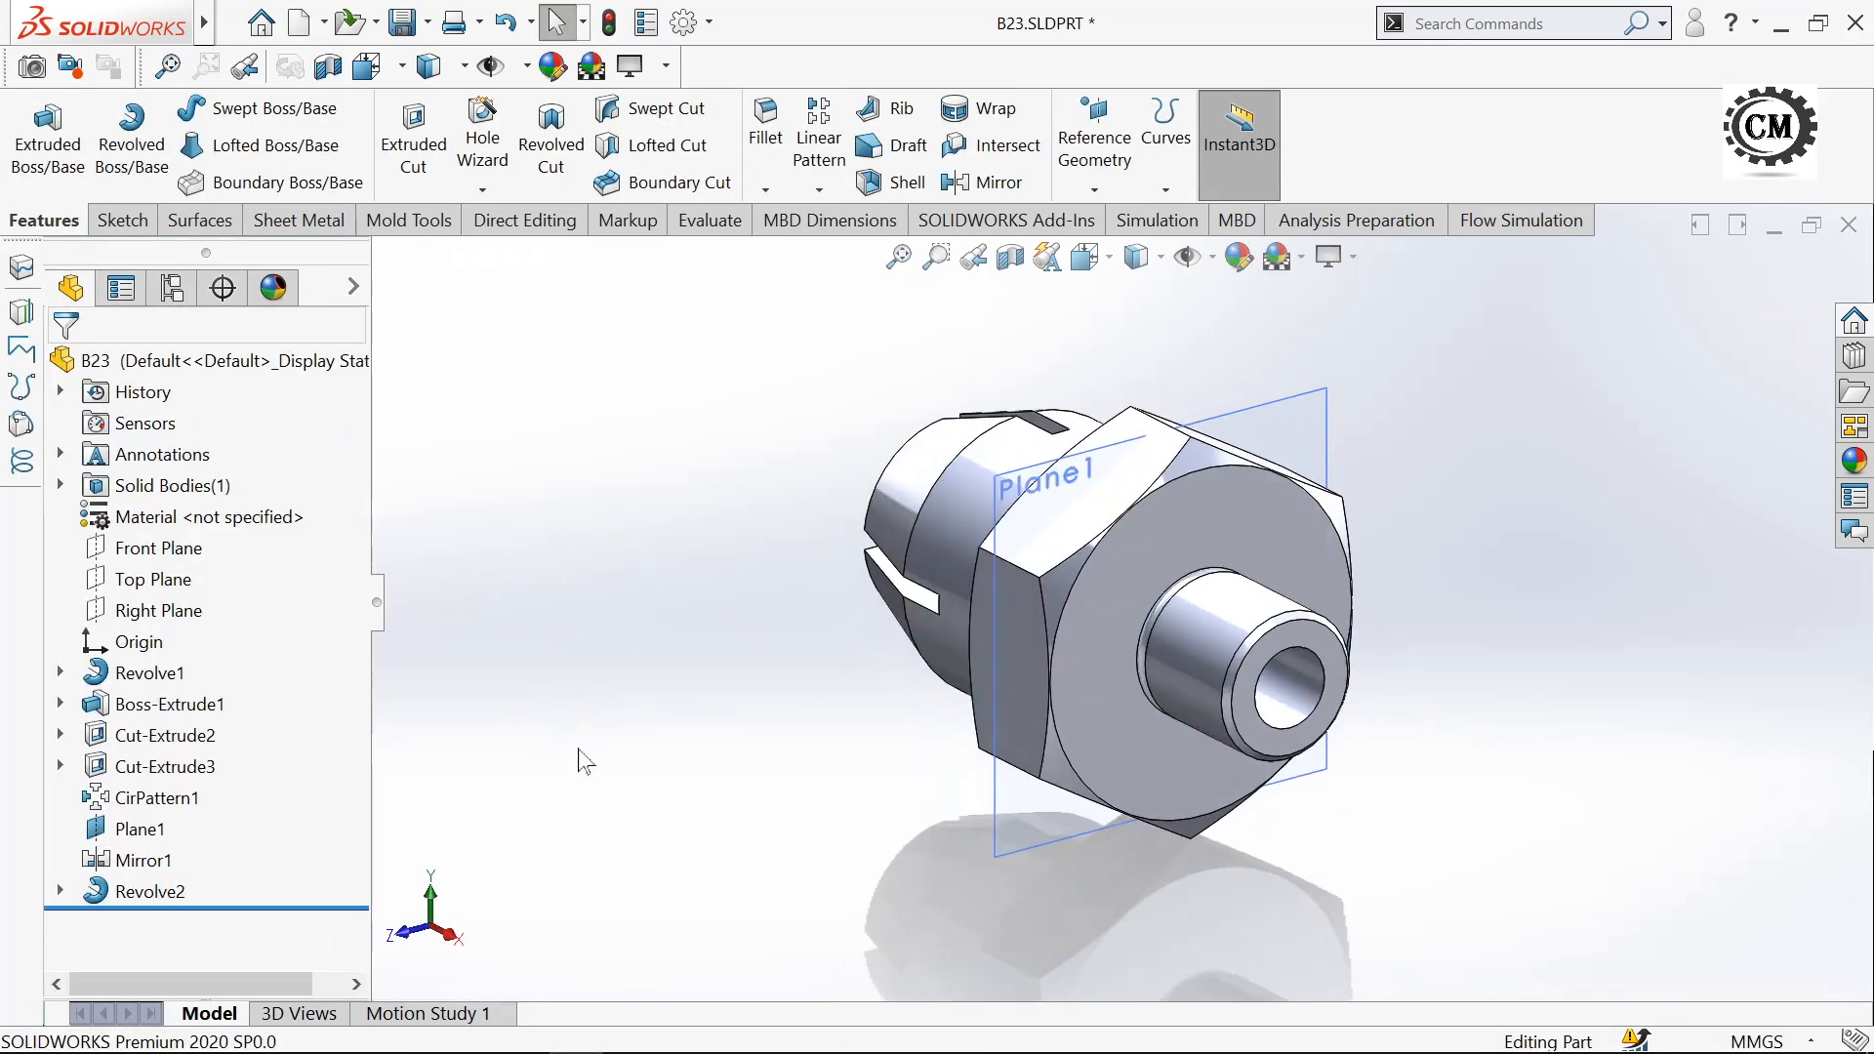